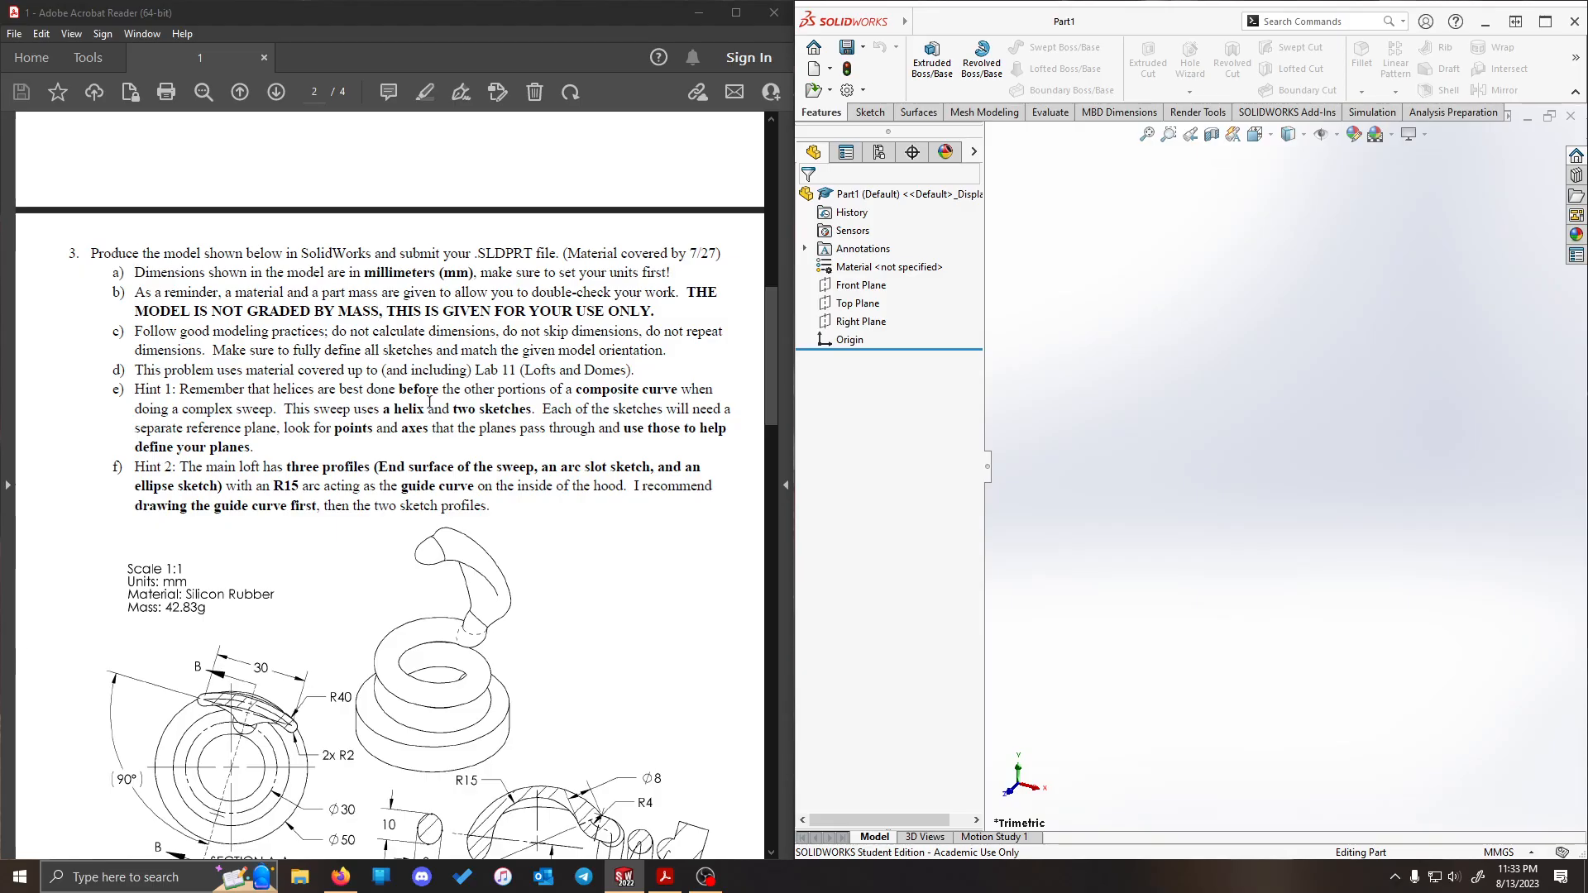
- Set the part's unit system to MMGS (millimeter, gram, second)
{"action": "scroll", "coordinate": [490, 469], "scroll_direction": "up", "scroll_amount": 1}
{"action": "scroll", "coordinate": [449, 471], "scroll_direction": "down", "scroll_amount": 1}
{"action": "left_click", "coordinate": [1512, 853]}
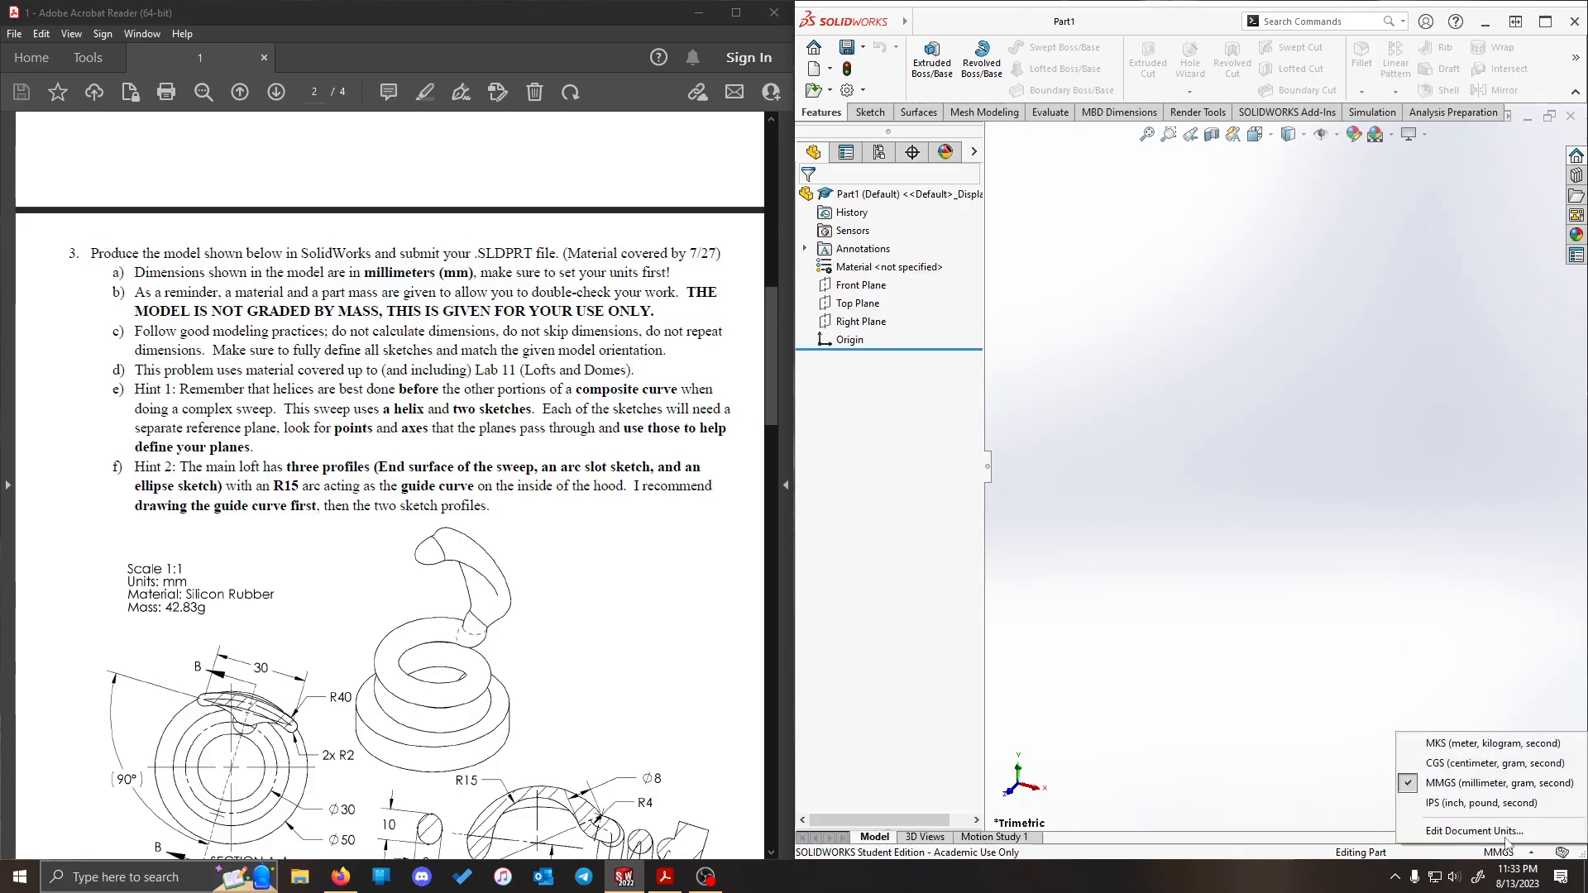
{"action": "left_click", "coordinate": [1489, 784]}
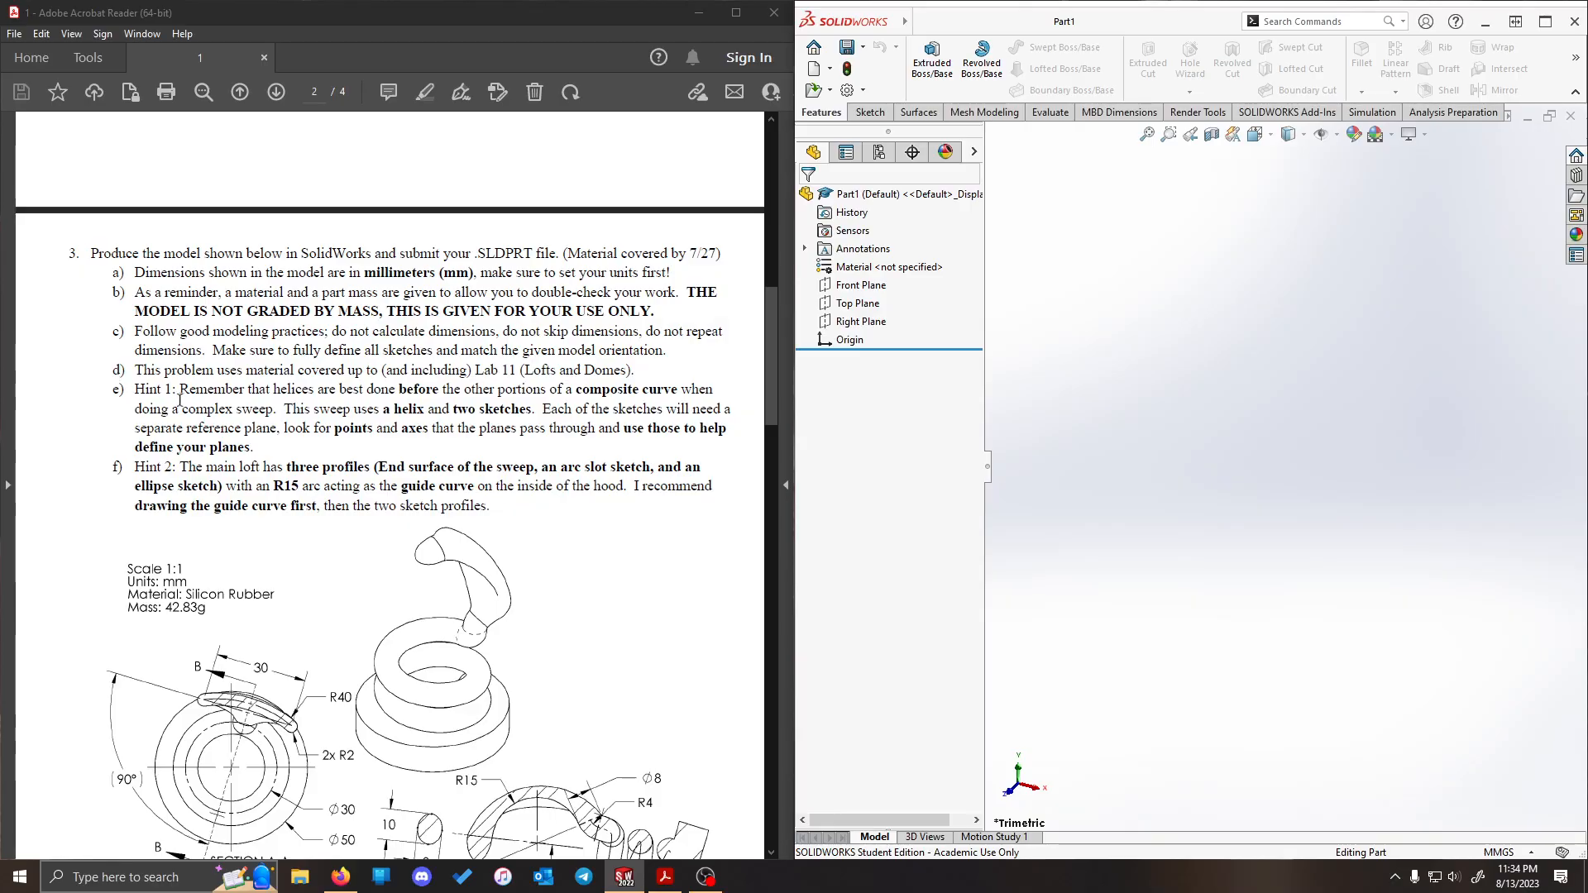
- Examine problem 3's modeling hints and the drawing's section views, dimensions, helix pitch and height in the PDF
{"action": "scroll", "coordinate": [178, 399], "scroll_direction": "down", "scroll_amount": 1}
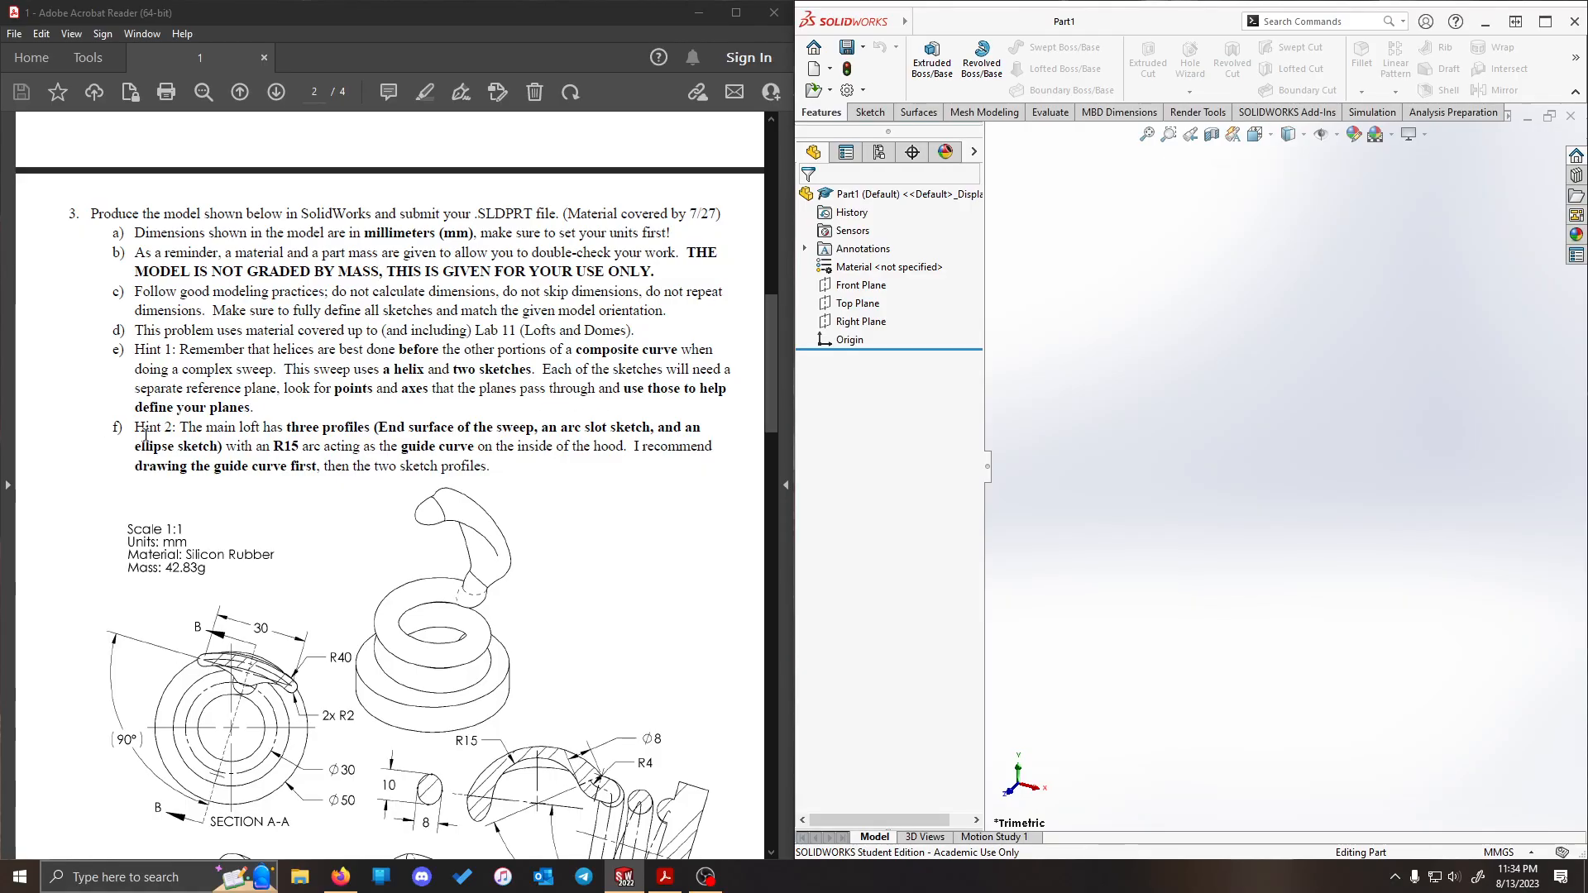
{"action": "scroll", "coordinate": [286, 389], "scroll_direction": "down", "scroll_amount": 1}
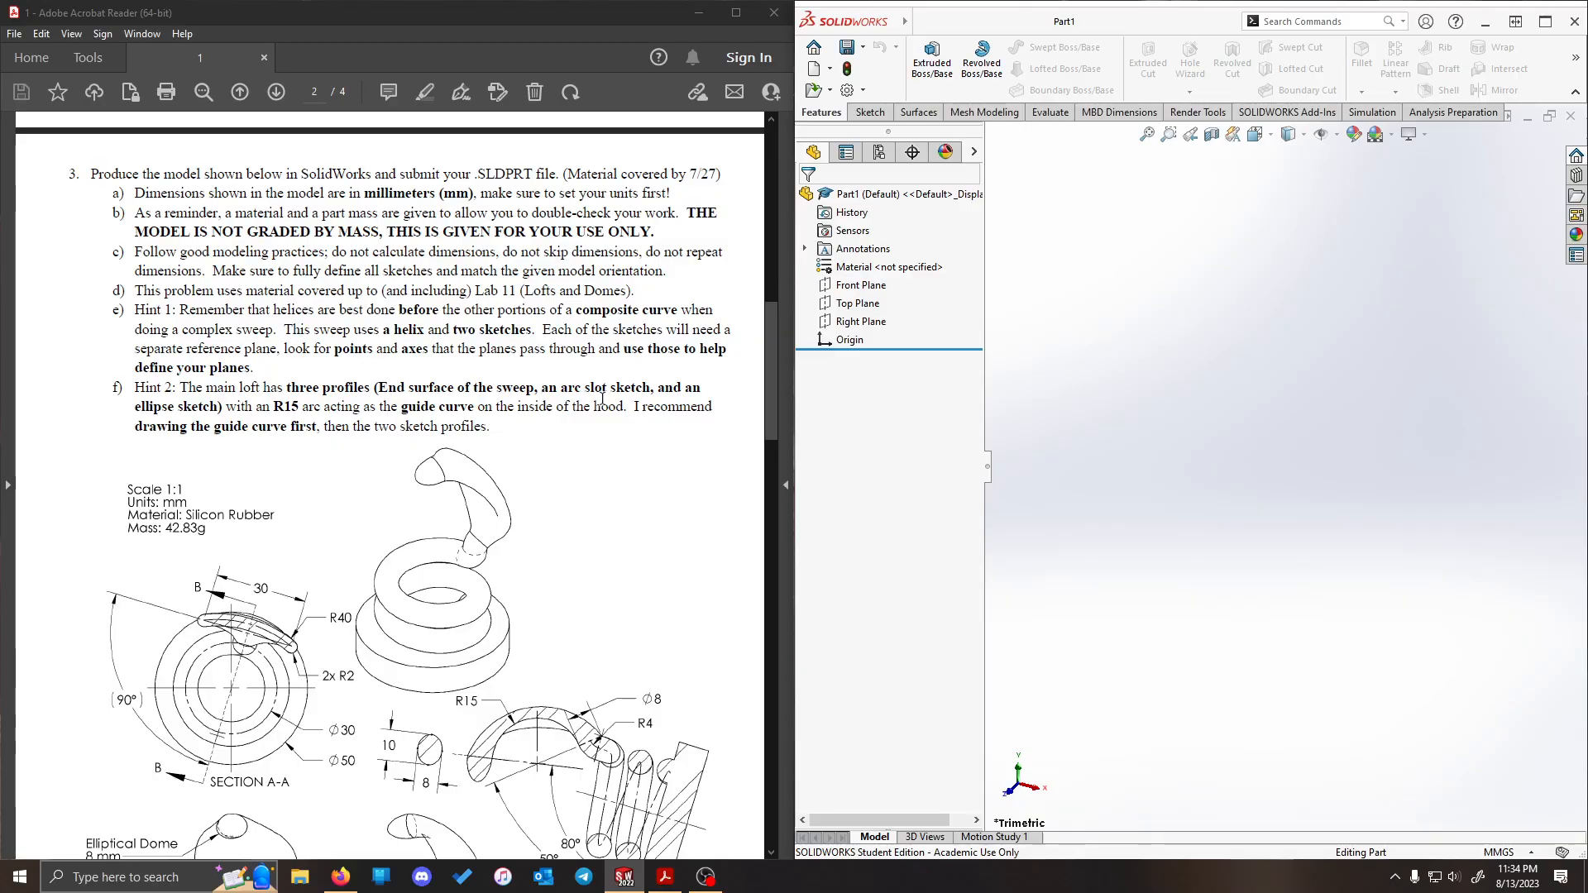
{"action": "scroll", "coordinate": [294, 675], "scroll_direction": "down", "scroll_amount": 3}
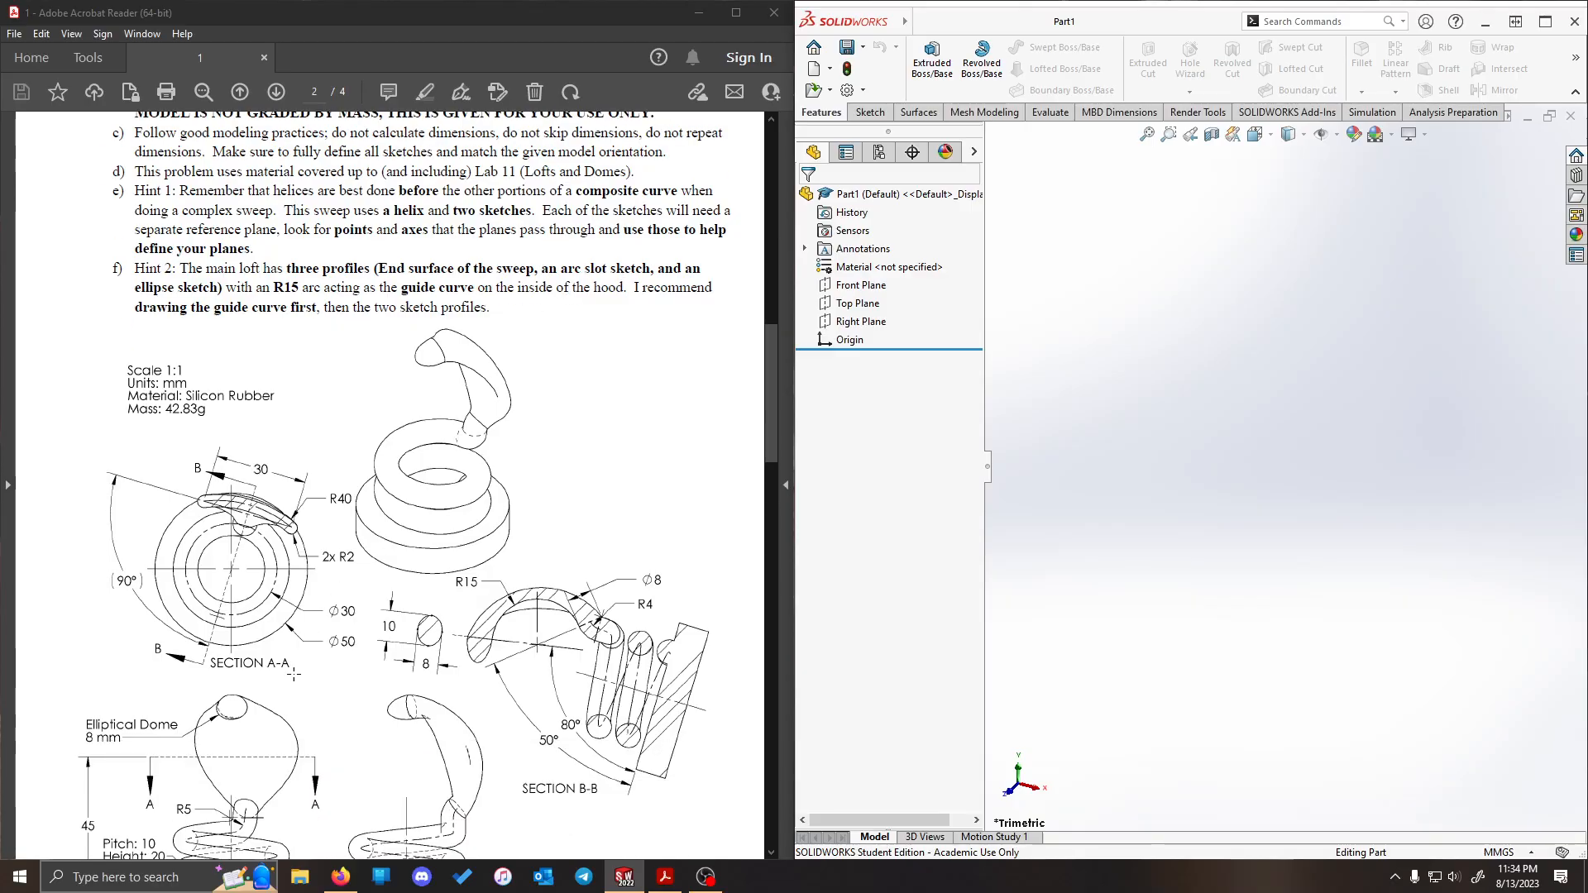
{"action": "scroll", "coordinate": [293, 675], "scroll_direction": "down", "scroll_amount": 1}
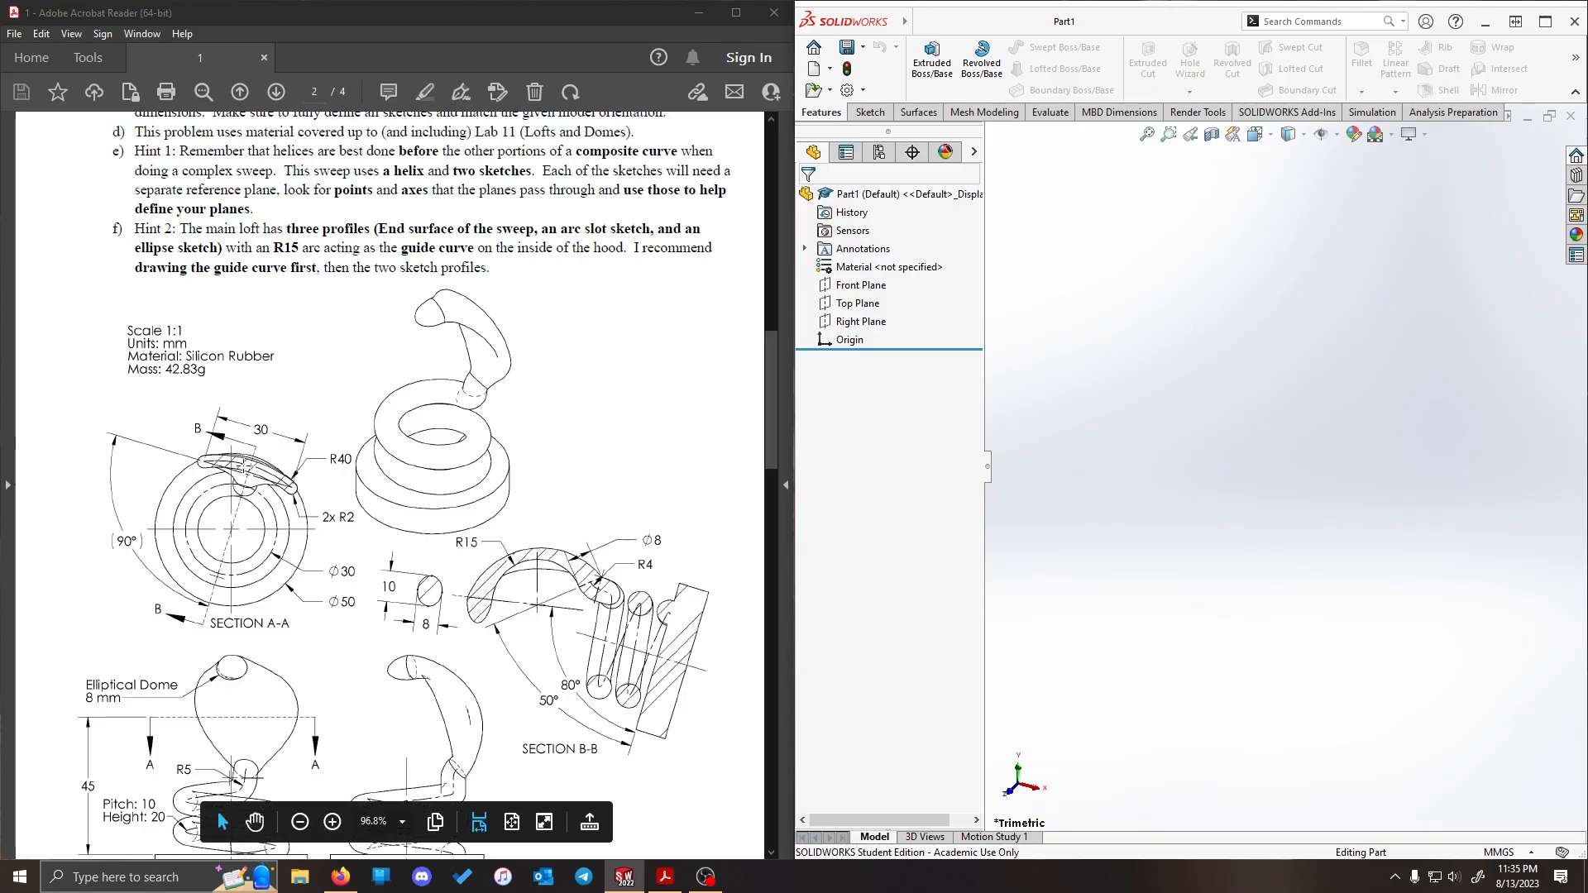
{"action": "scroll", "coordinate": [203, 248], "scroll_direction": "down", "scroll_amount": 3}
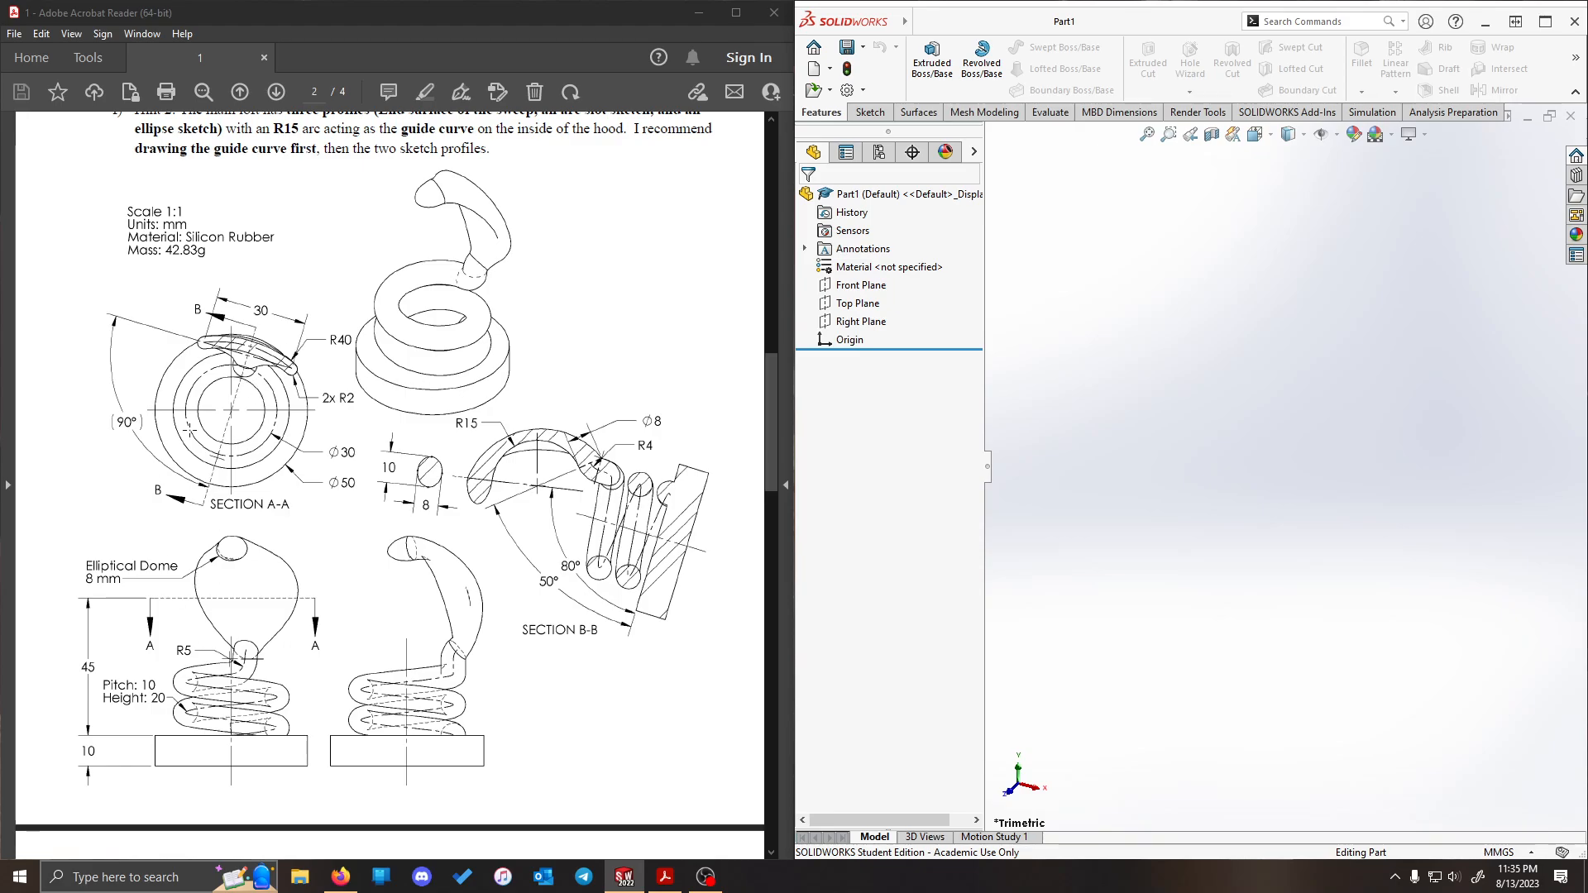
{"action": "scroll", "coordinate": [189, 431], "scroll_direction": "up", "scroll_amount": 3}
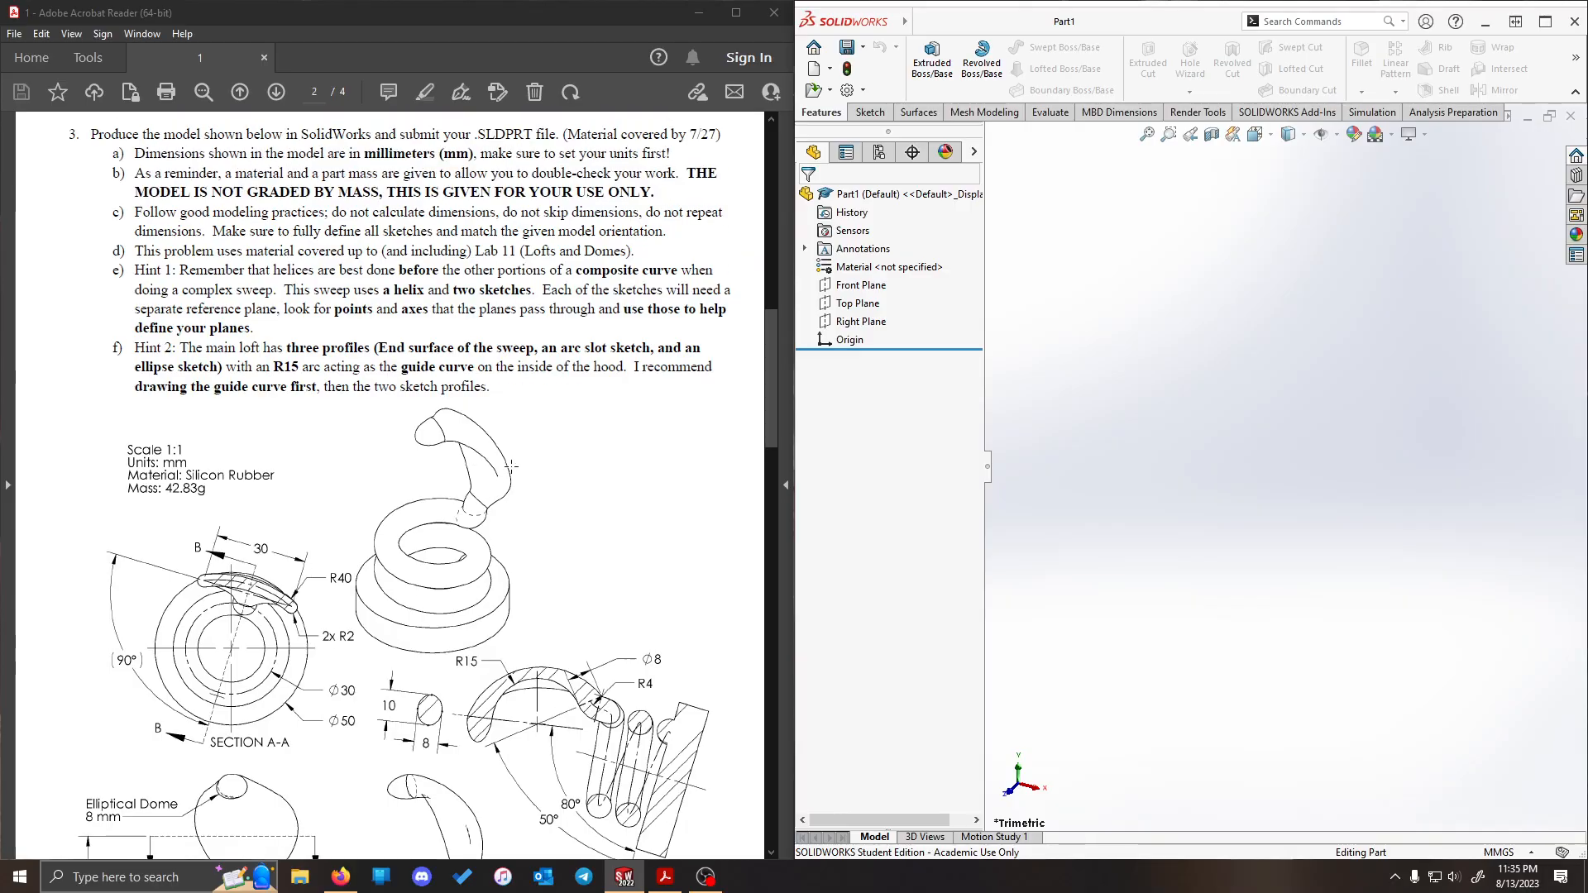
{"action": "scroll", "coordinate": [628, 356], "scroll_direction": "down", "scroll_amount": 1}
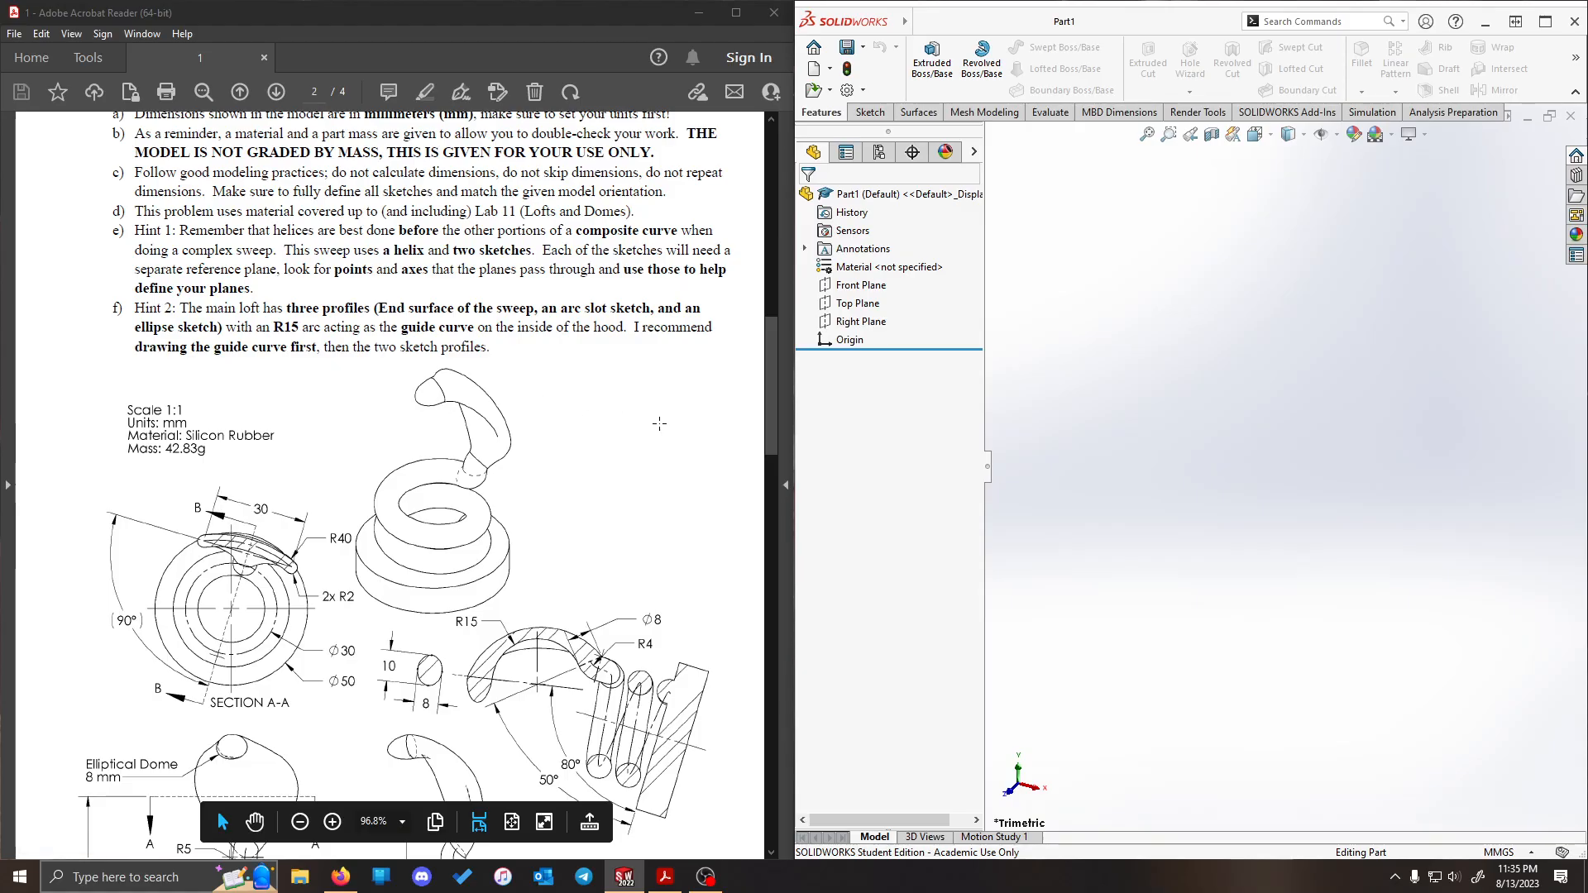
{"action": "scroll", "coordinate": [589, 402], "scroll_direction": "down", "scroll_amount": 3}
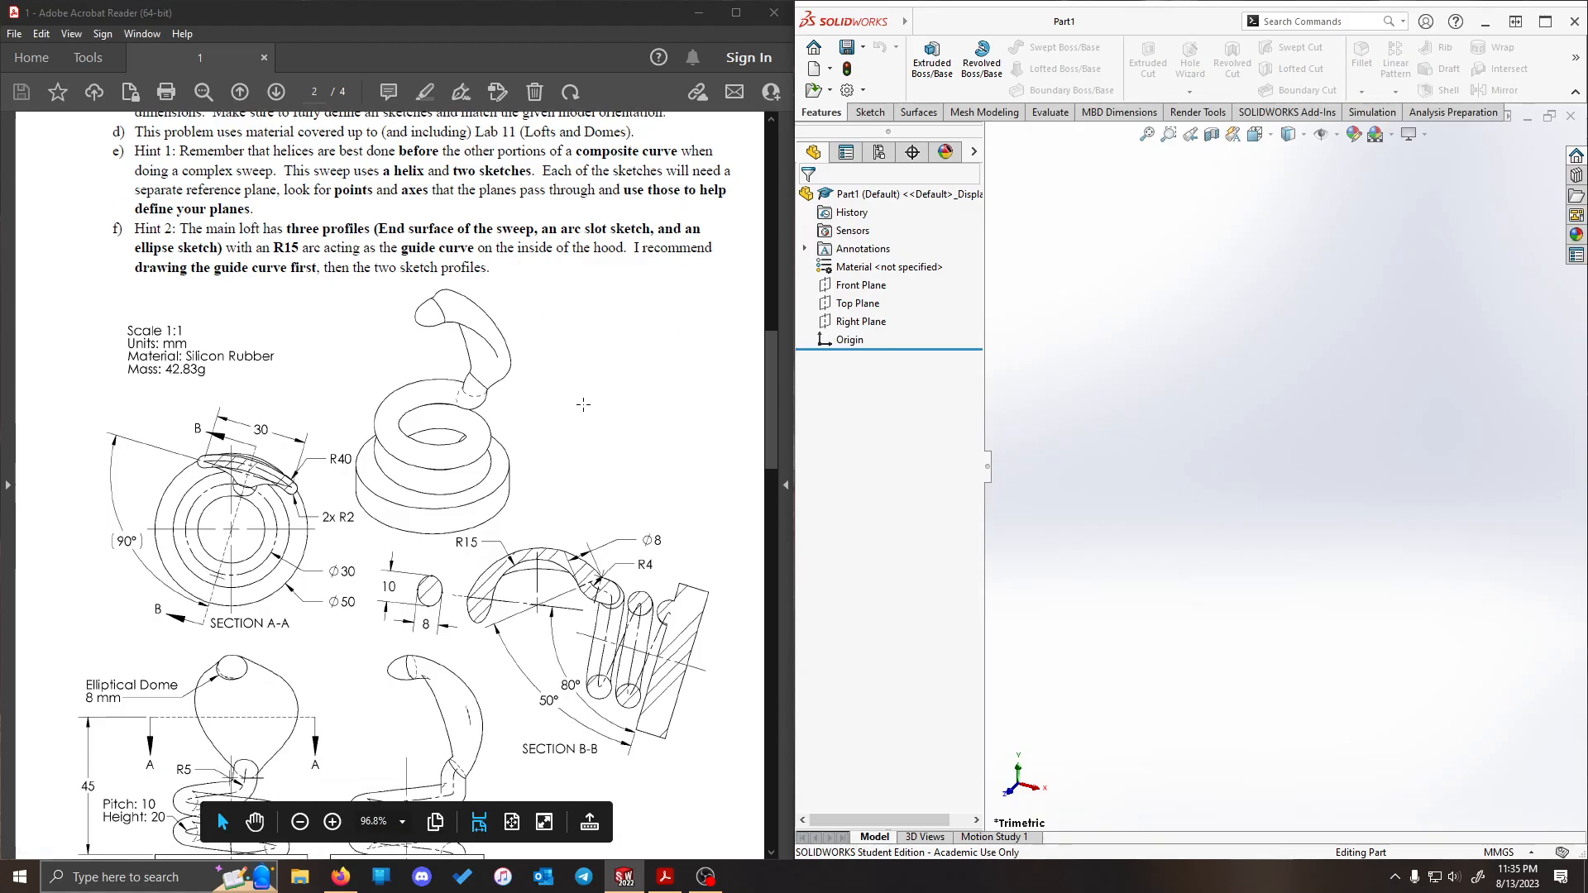
{"action": "scroll", "coordinate": [394, 370], "scroll_direction": "up", "scroll_amount": 1}
{"action": "scroll", "coordinate": [320, 250], "scroll_direction": "down", "scroll_amount": 2}
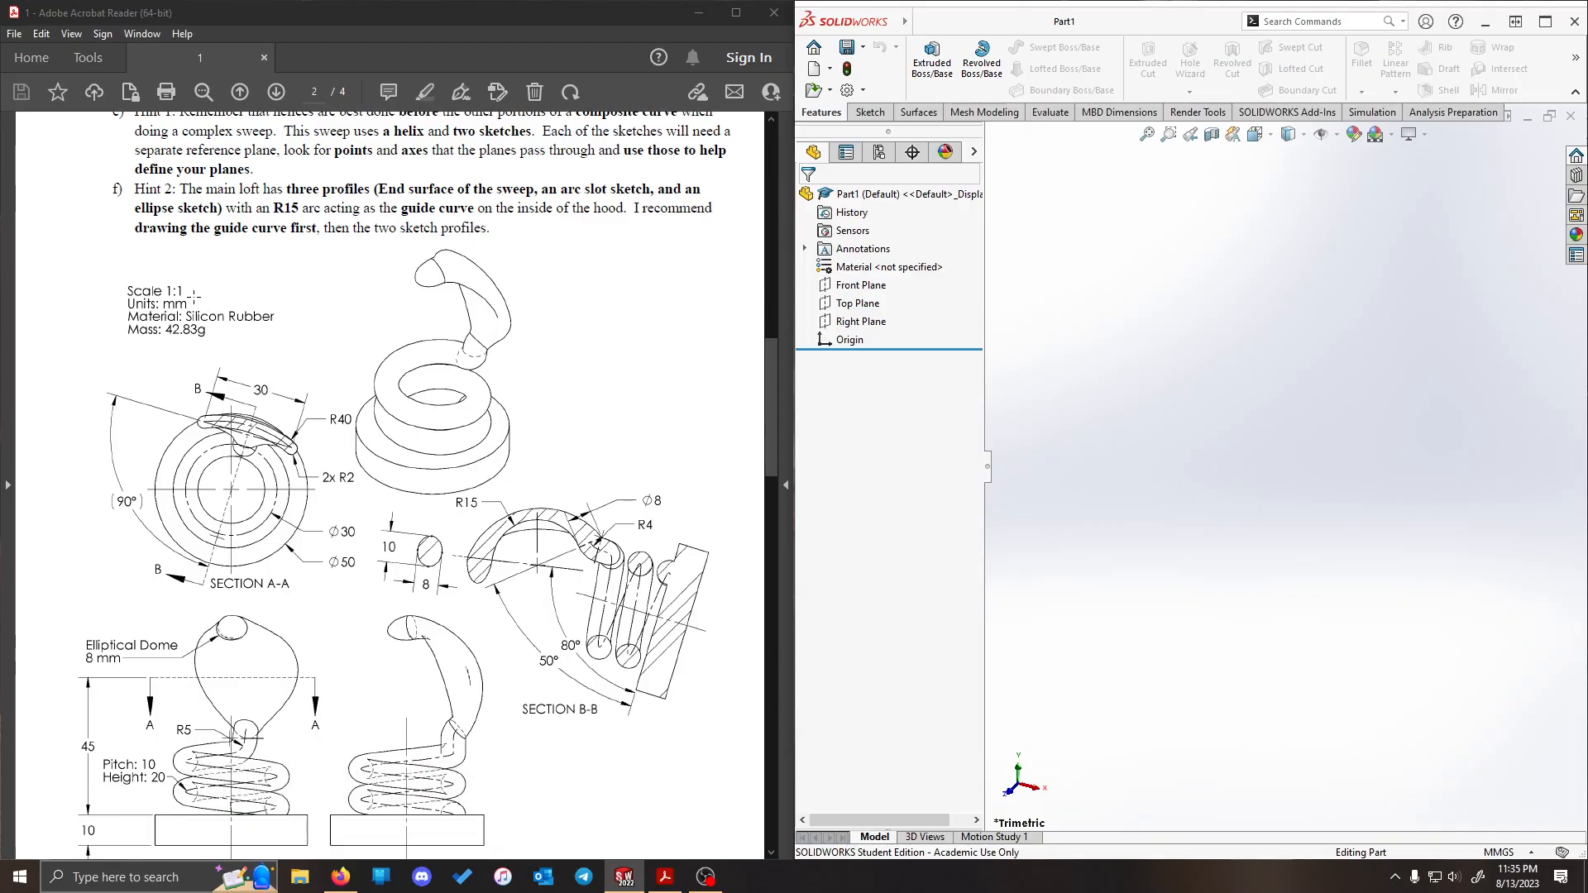
{"action": "scroll", "coordinate": [283, 266], "scroll_direction": "down", "scroll_amount": 1}
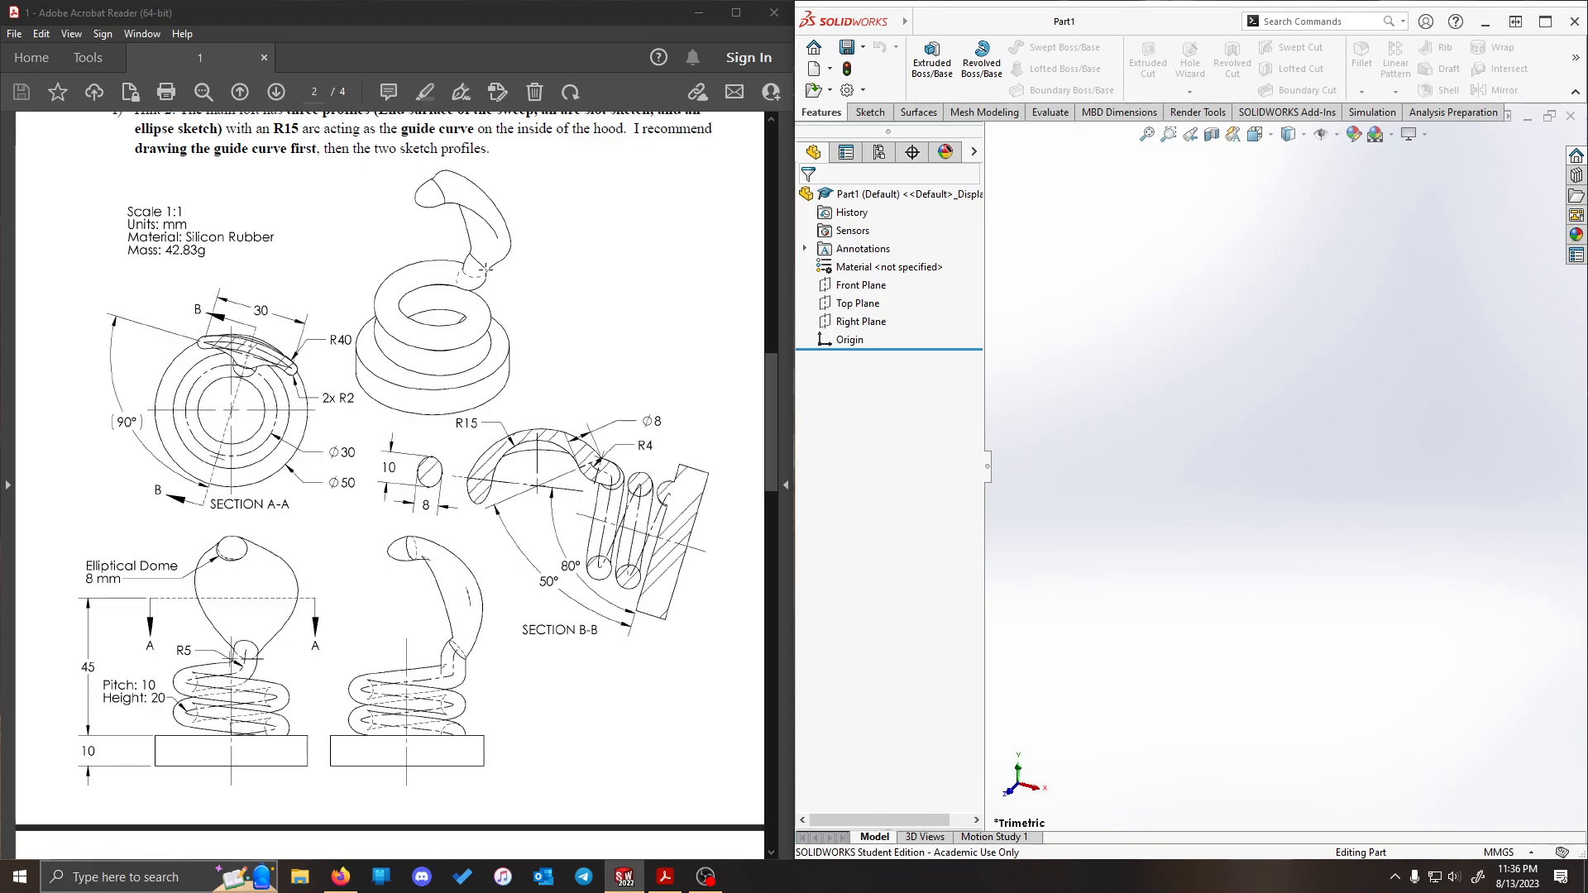
{"action": "scroll", "coordinate": [584, 310], "scroll_direction": "up", "scroll_amount": 1}
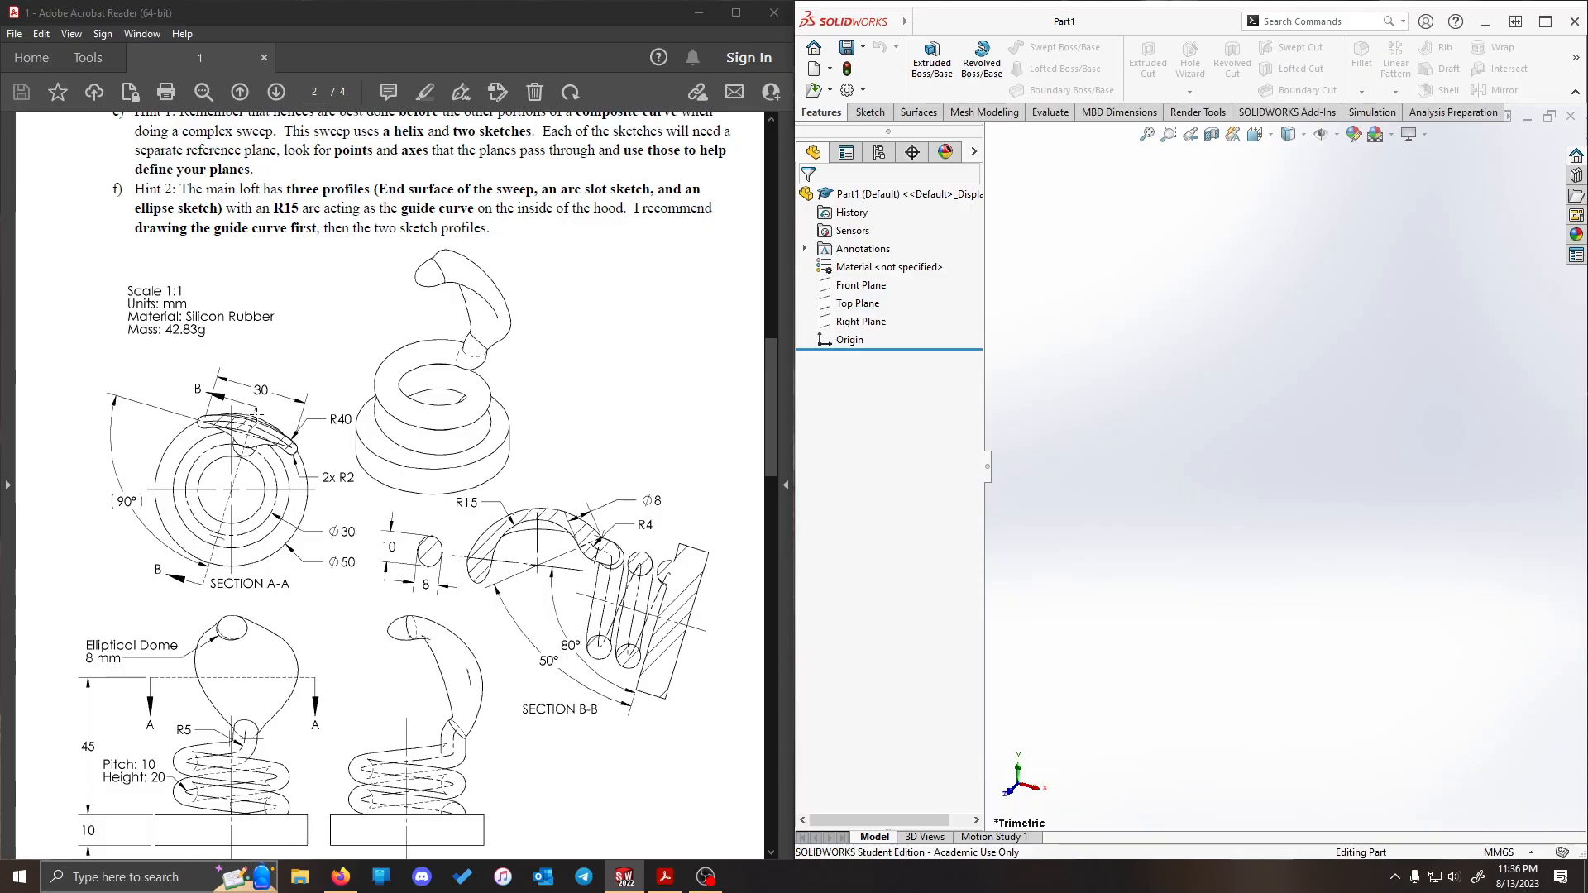
{"action": "scroll", "coordinate": [529, 546], "scroll_direction": "down", "scroll_amount": 1}
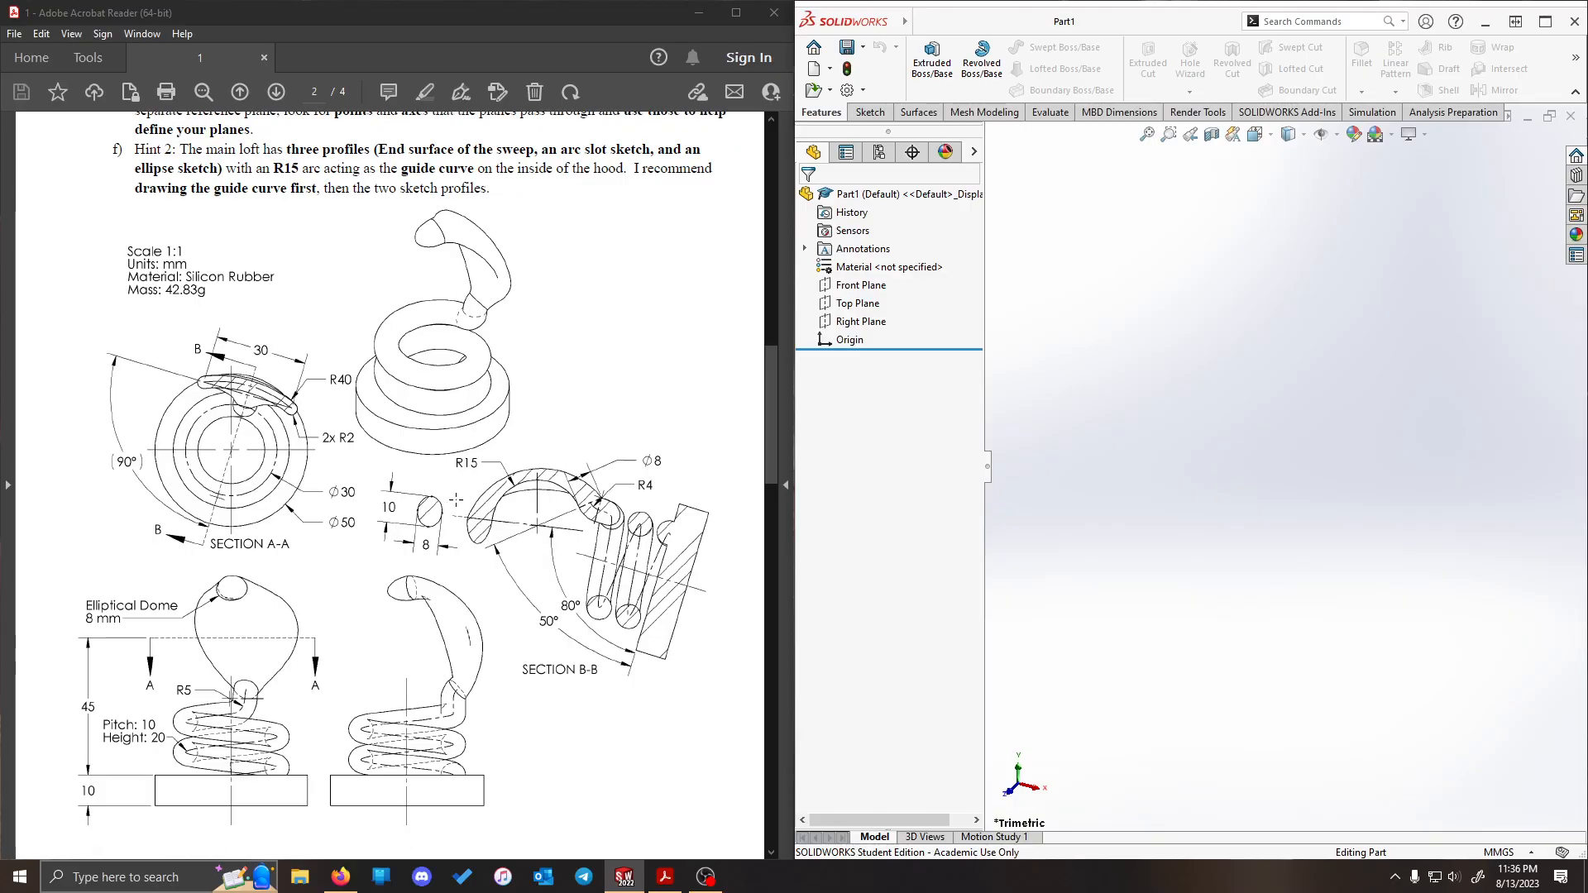
{"action": "scroll", "coordinate": [399, 235], "scroll_direction": "up", "scroll_amount": 2}
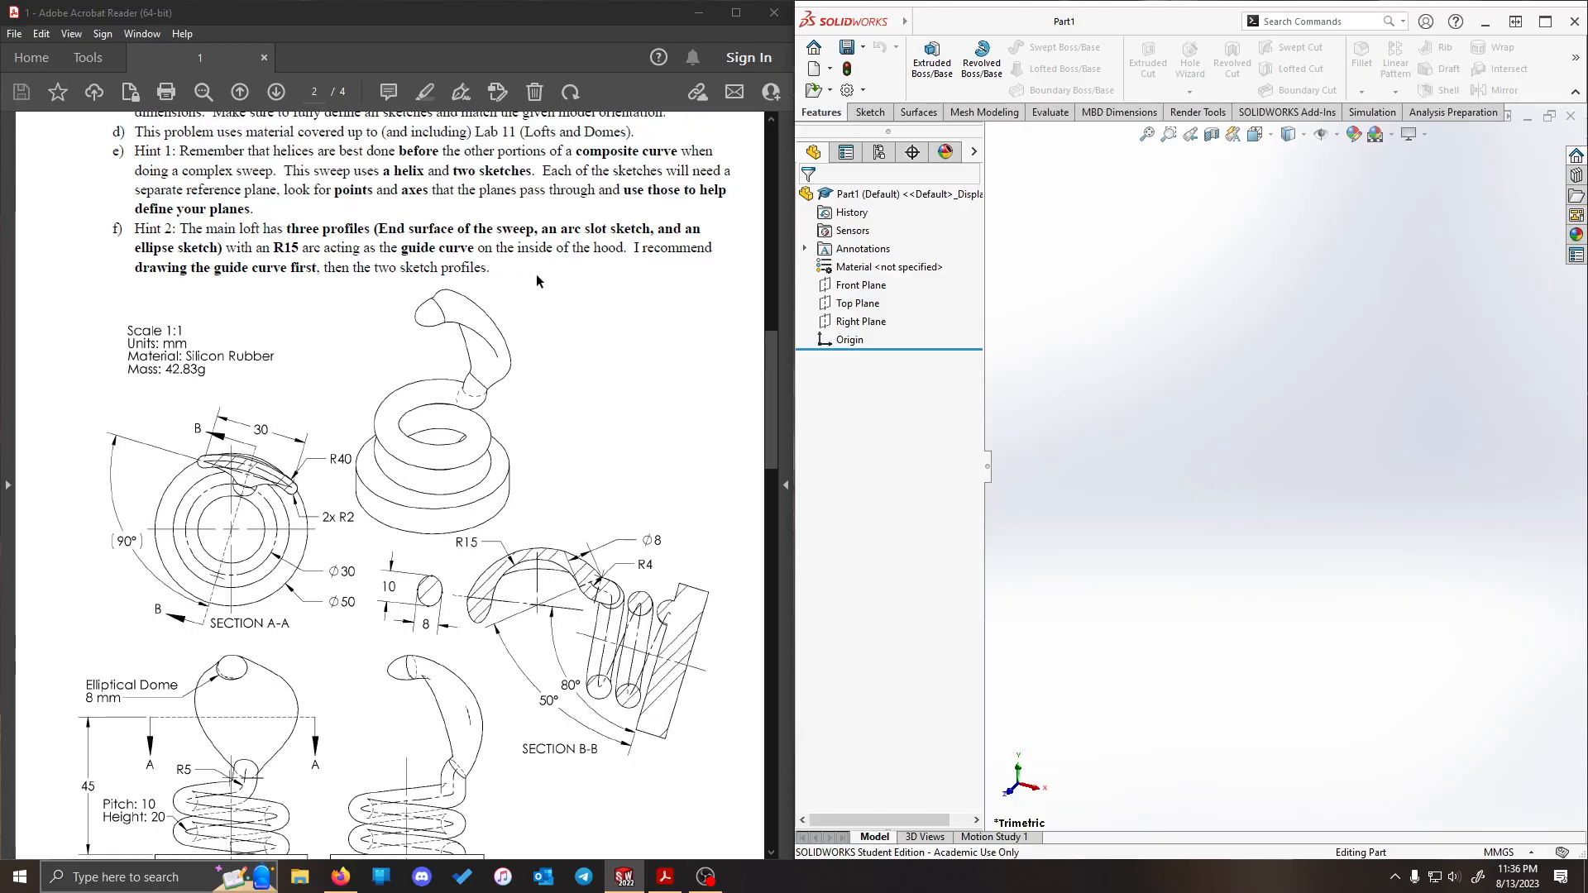
{"action": "scroll", "coordinate": [503, 445], "scroll_direction": "down", "scroll_amount": 1}
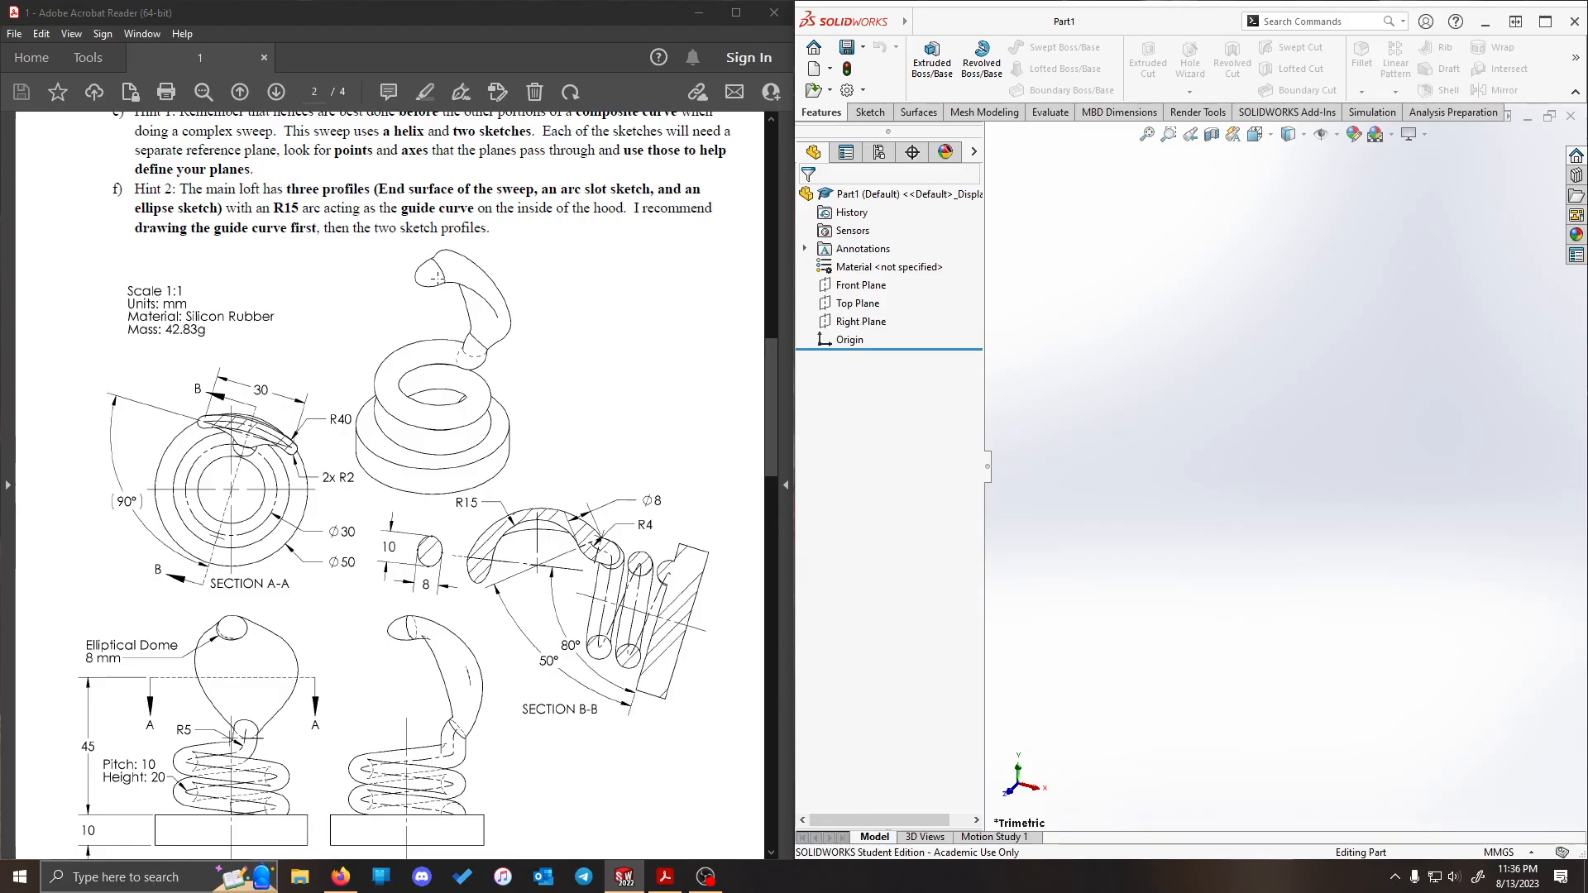
{"action": "scroll", "coordinate": [162, 461], "scroll_direction": "down", "scroll_amount": 1}
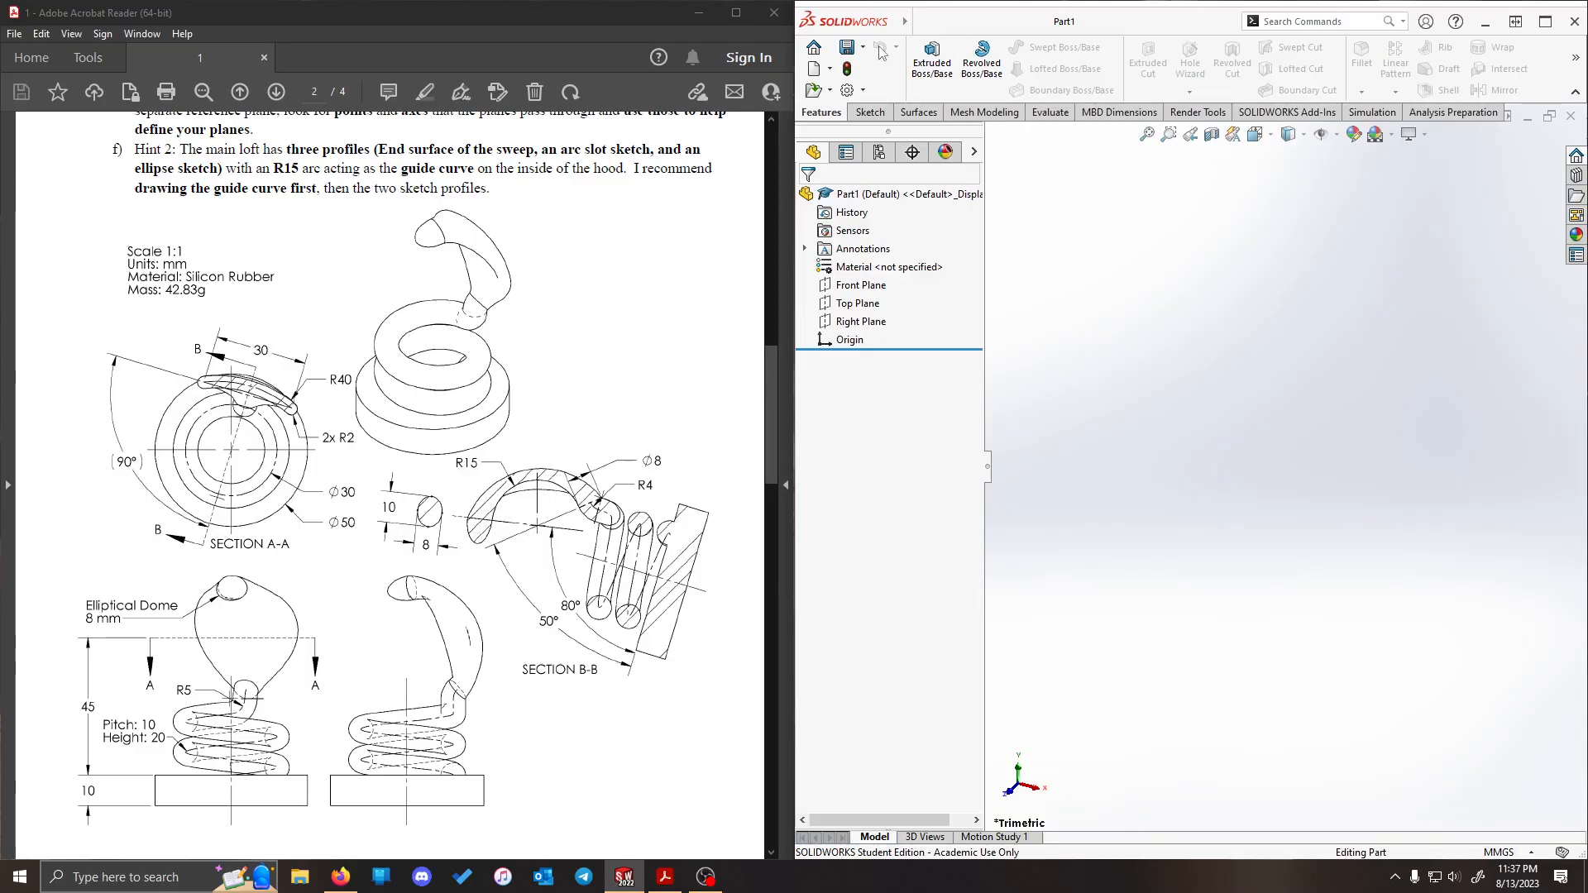
- Start an extruded boss on the Top Plane and sketch a circle about 114 mm in diameter centred on the origin
{"action": "left_click", "coordinate": [933, 58]}
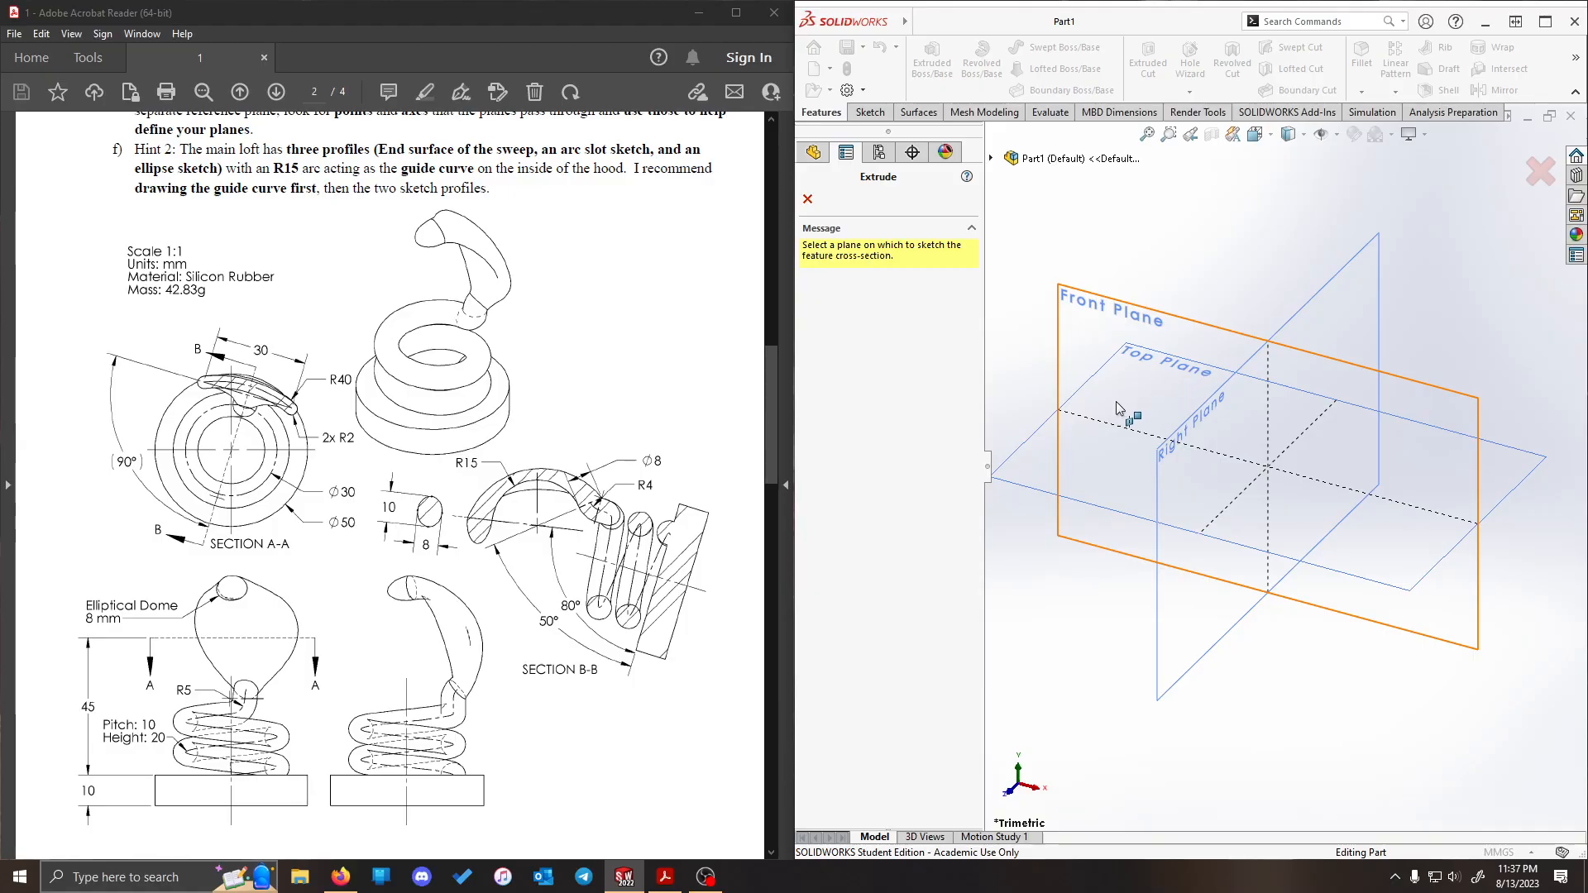
{"action": "left_click", "coordinate": [1190, 484]}
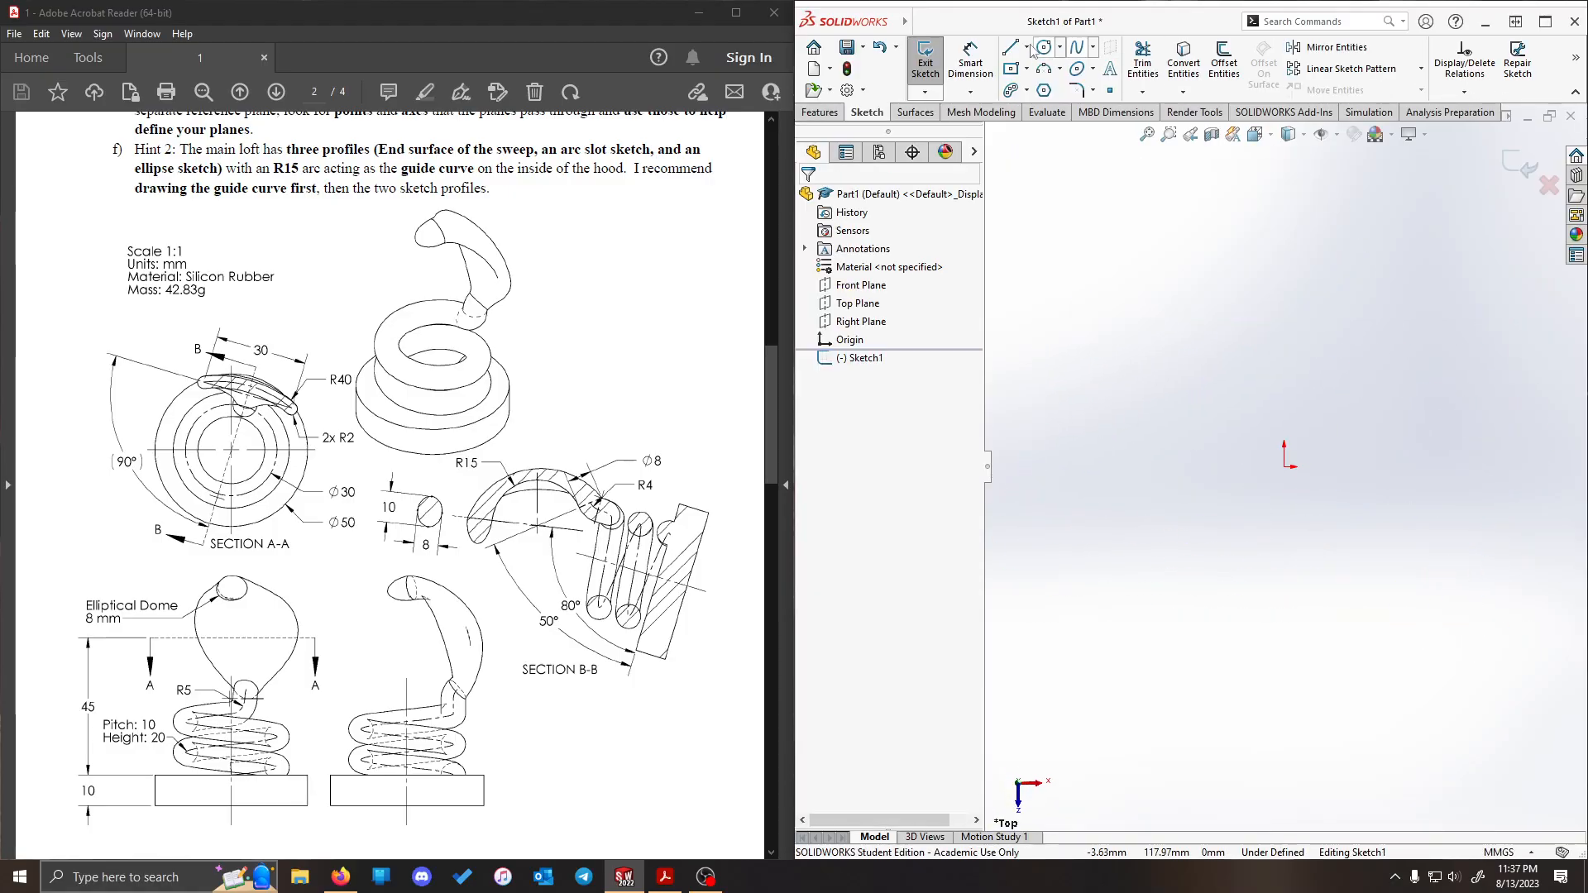
{"action": "left_click", "coordinate": [1044, 47]}
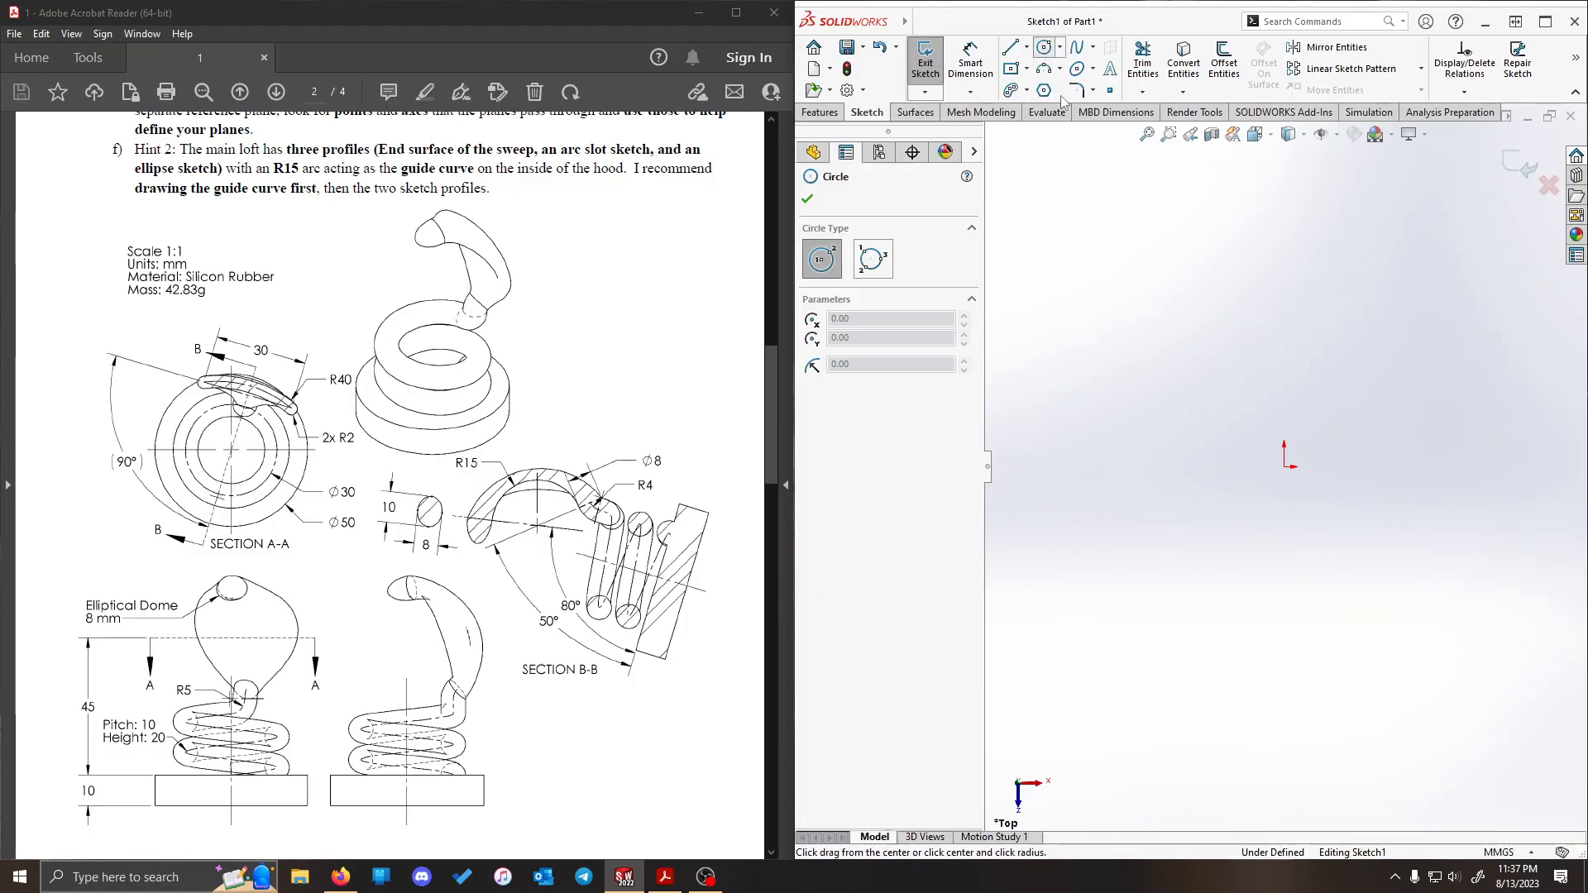
{"action": "left_click", "coordinate": [1284, 467]}
{"action": "left_click", "coordinate": [1211, 606]}
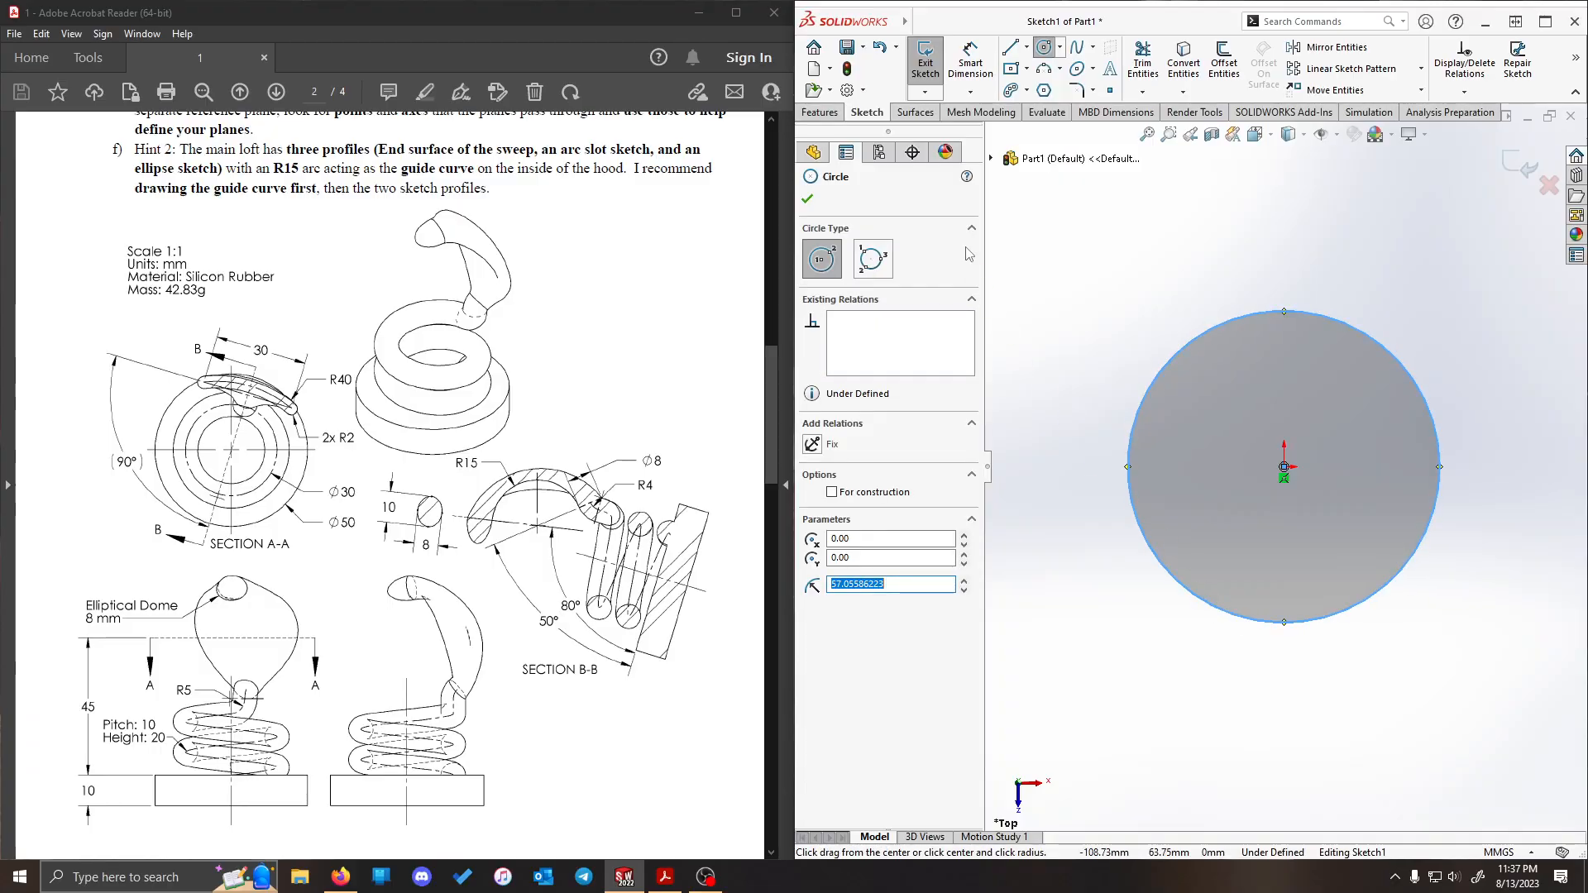
{"action": "key", "text": "Escape"}
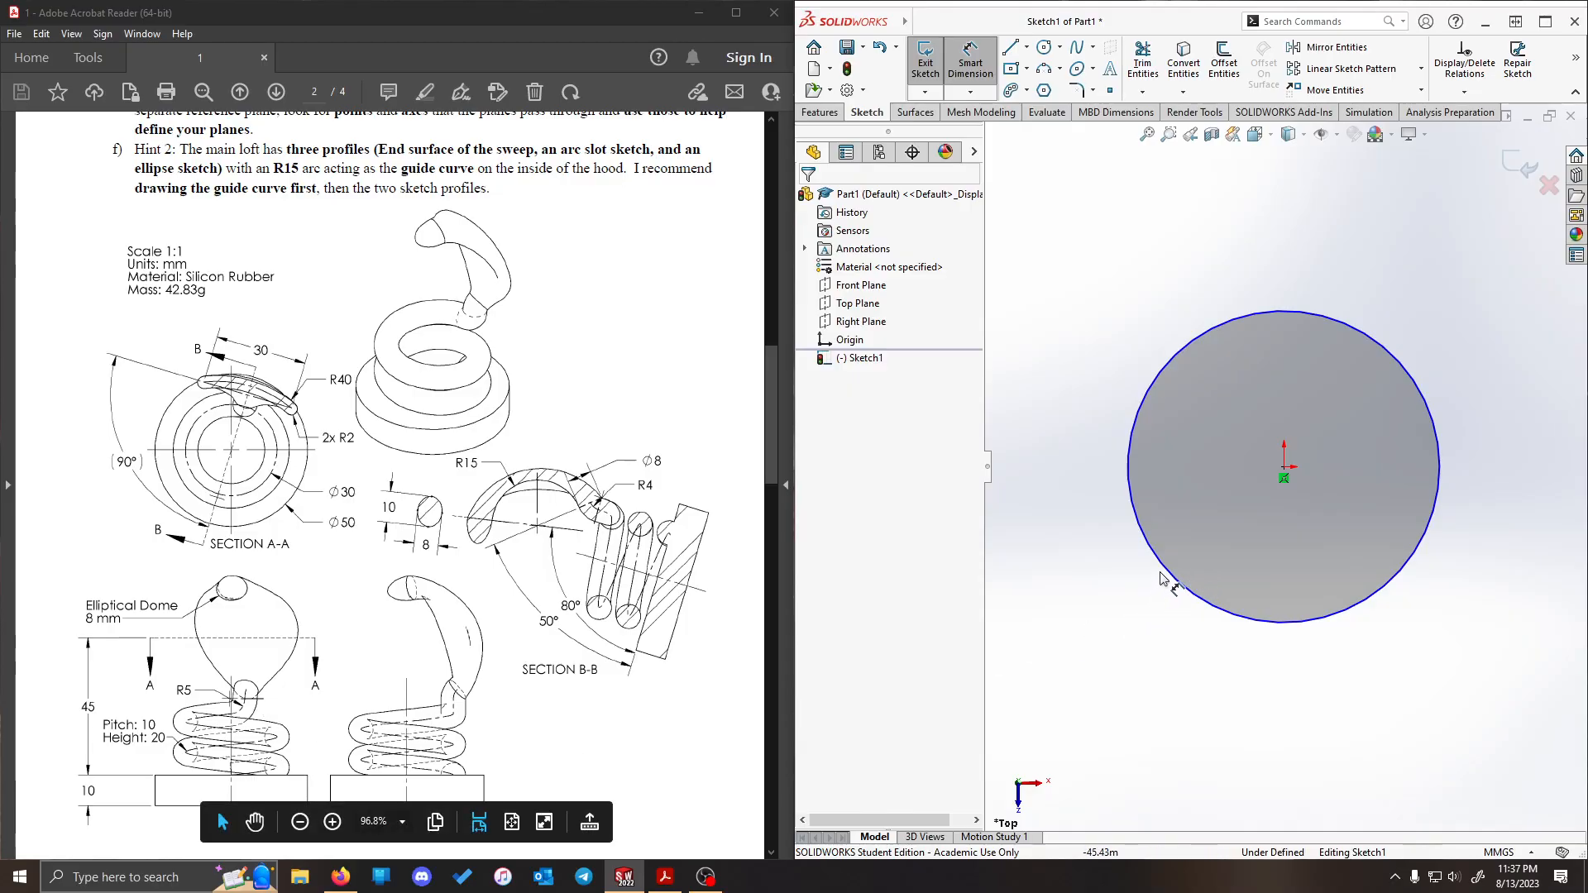
- Dimension the circle's diameter as 50 mm and highlight the matching Ø50 dimension in the PDF drawing
{"action": "left_click", "coordinate": [1282, 313]}
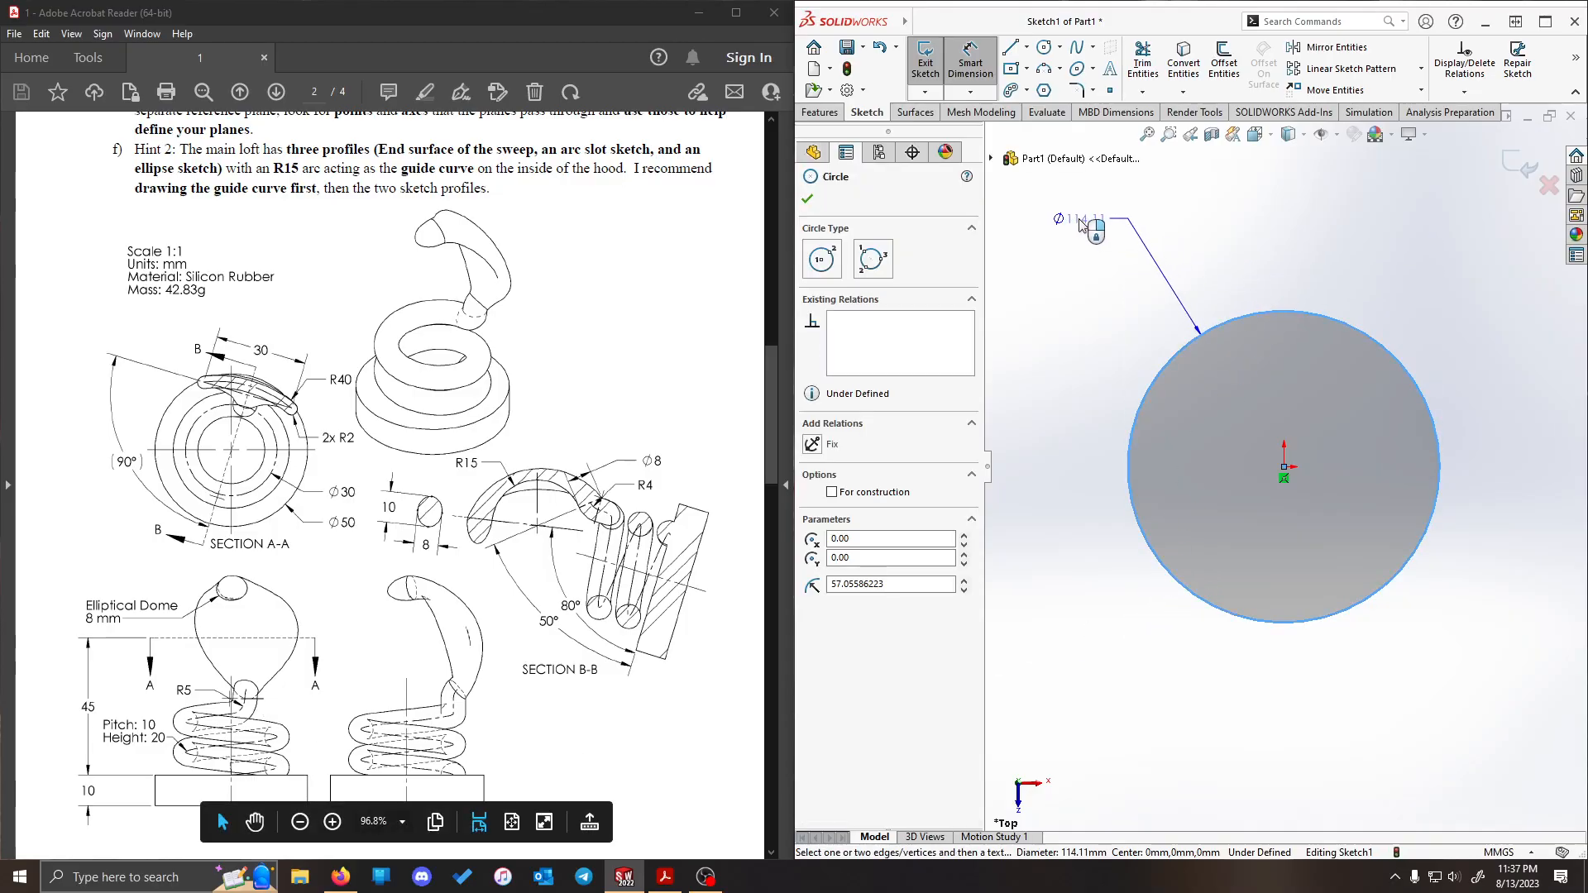
{"action": "left_click", "coordinate": [1067, 238]}
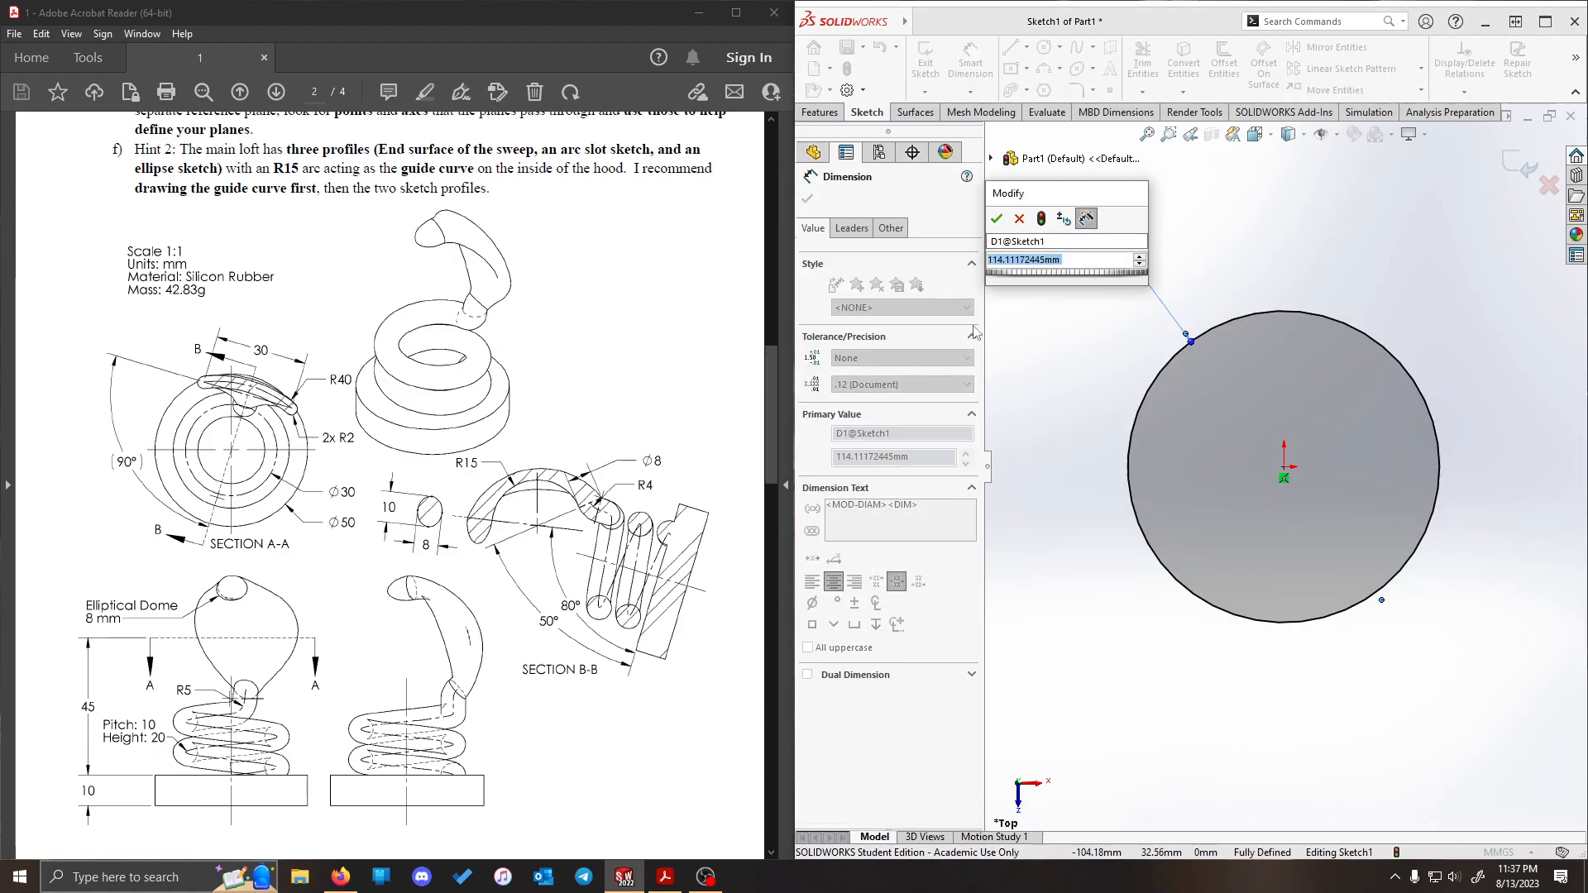
{"action": "type", "text": "50"}
{"action": "key", "text": "Return"}
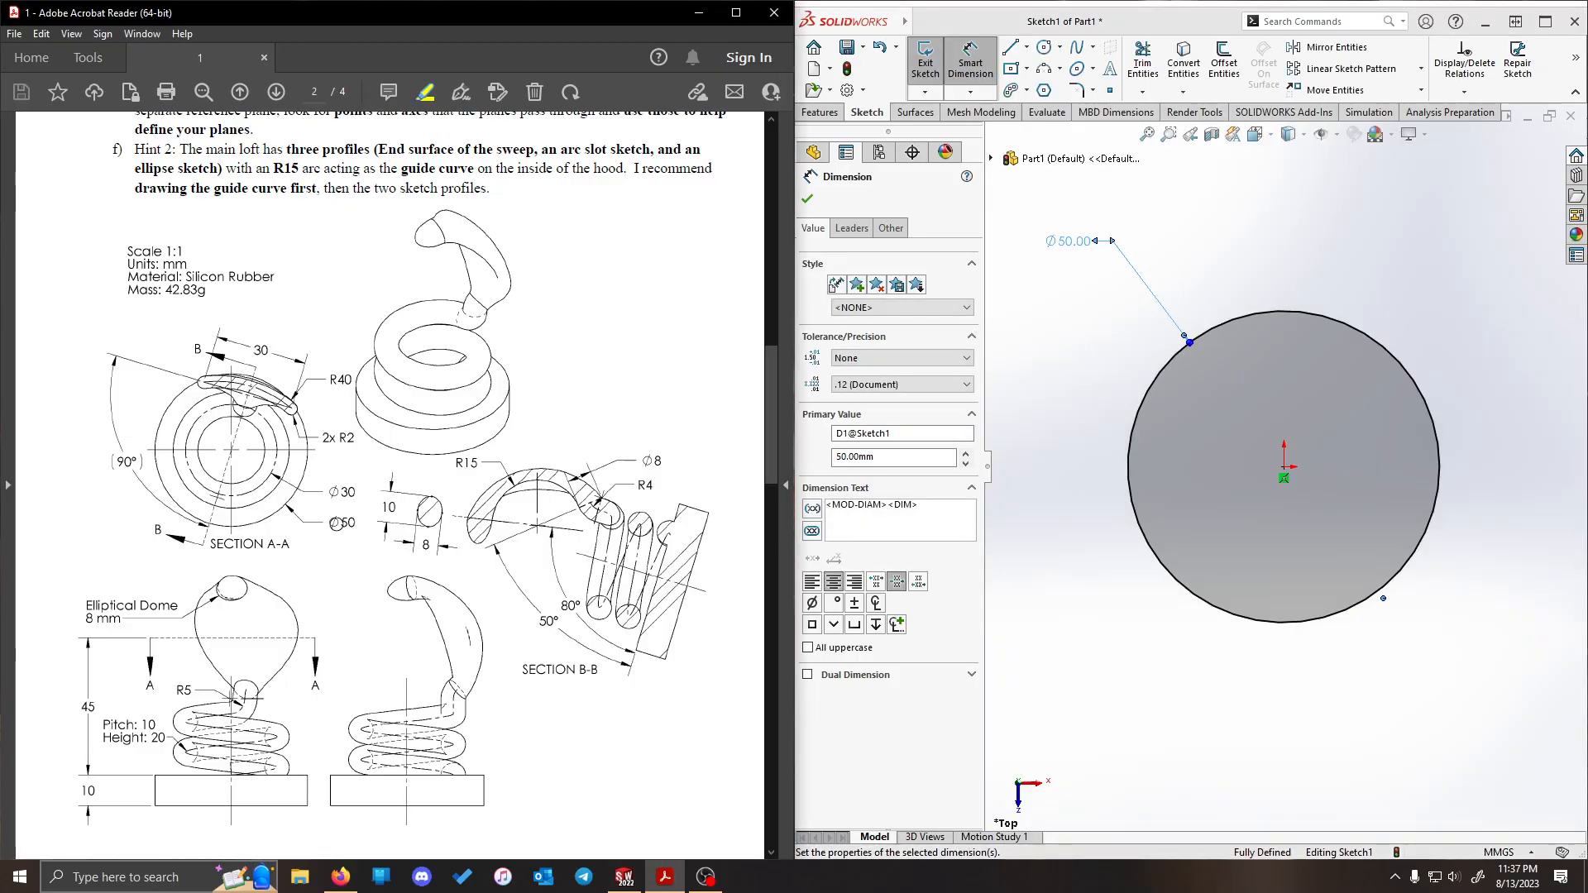
{"action": "left_click_drag", "start_coordinate": [330, 523], "coordinate": [365, 523]}
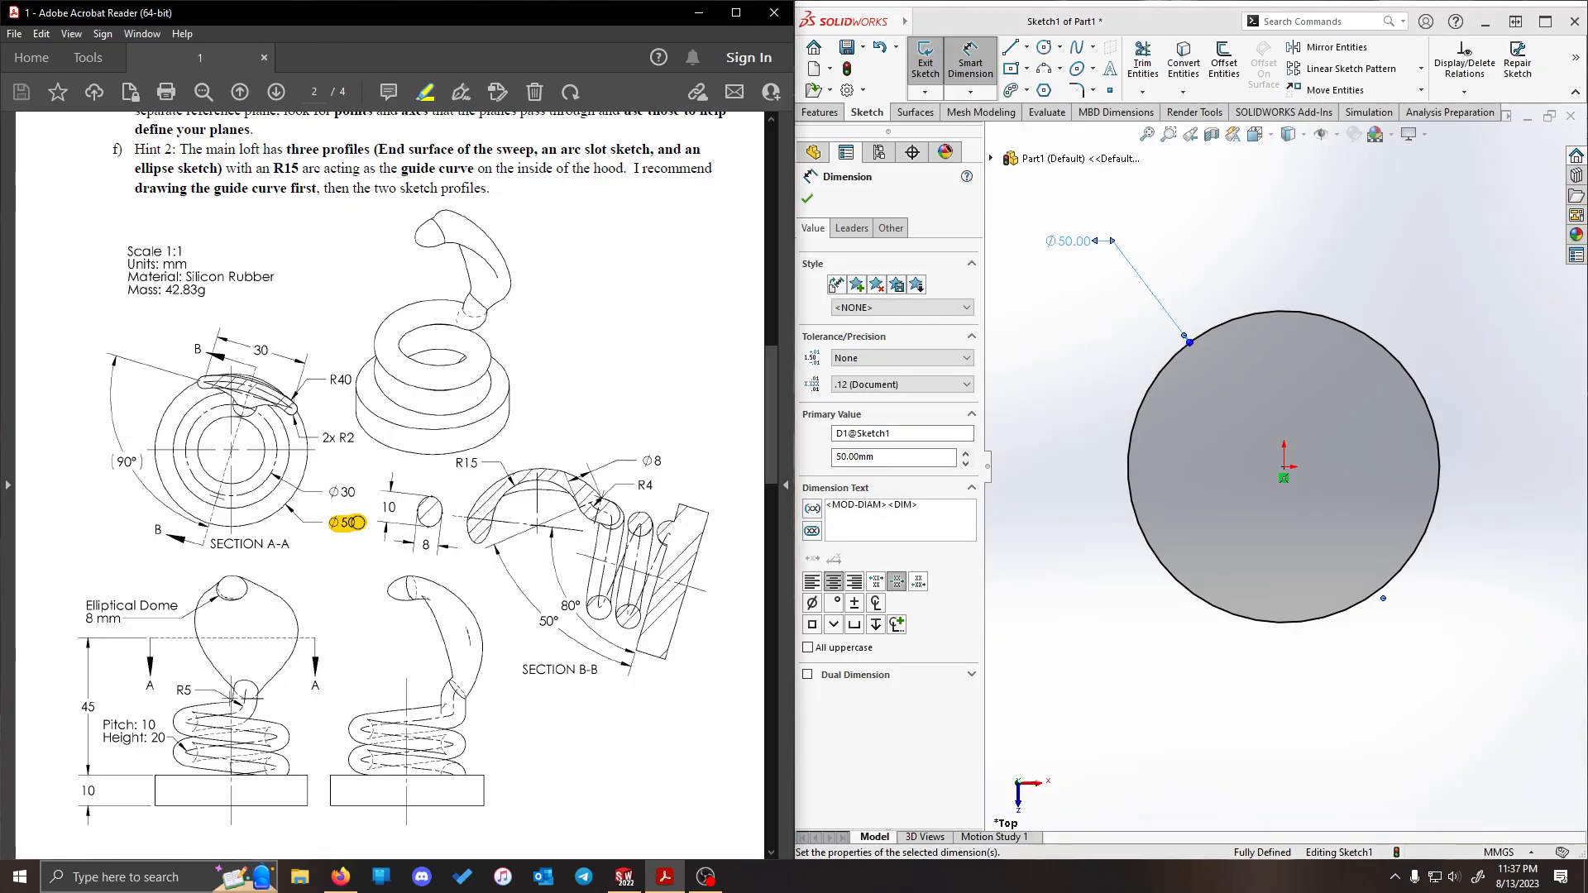
{"action": "left_click", "coordinate": [1344, 251]}
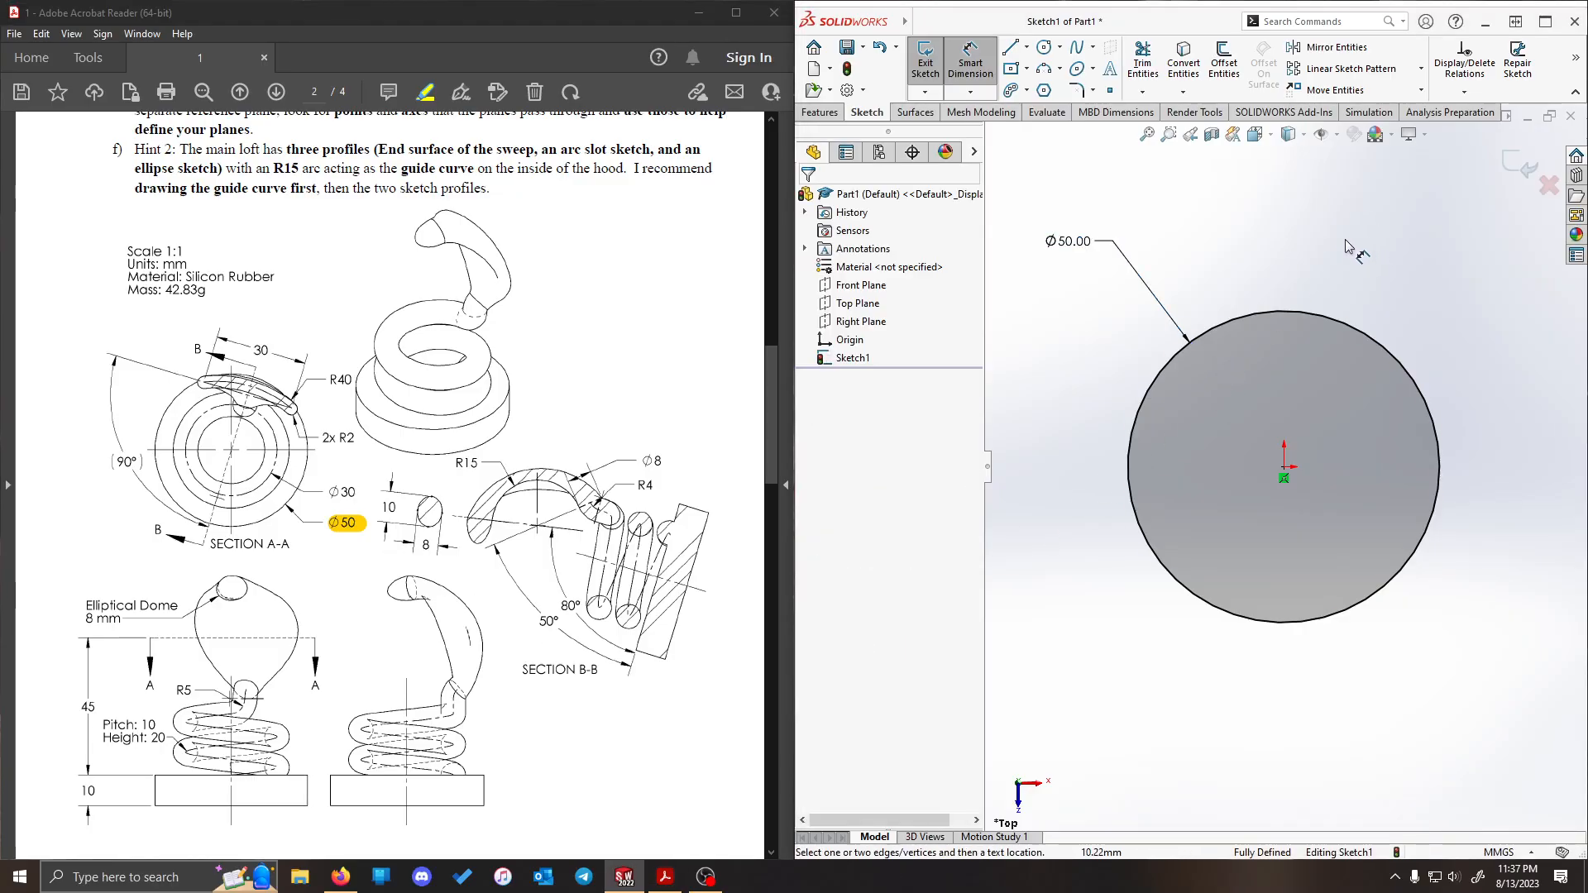
- Extrude the circle 10 mm blind in the reversed, downward direction and highlight the base height dimension 10 in the PDF
{"action": "left_click", "coordinate": [827, 116]}
{"action": "left_click", "coordinate": [932, 62]}
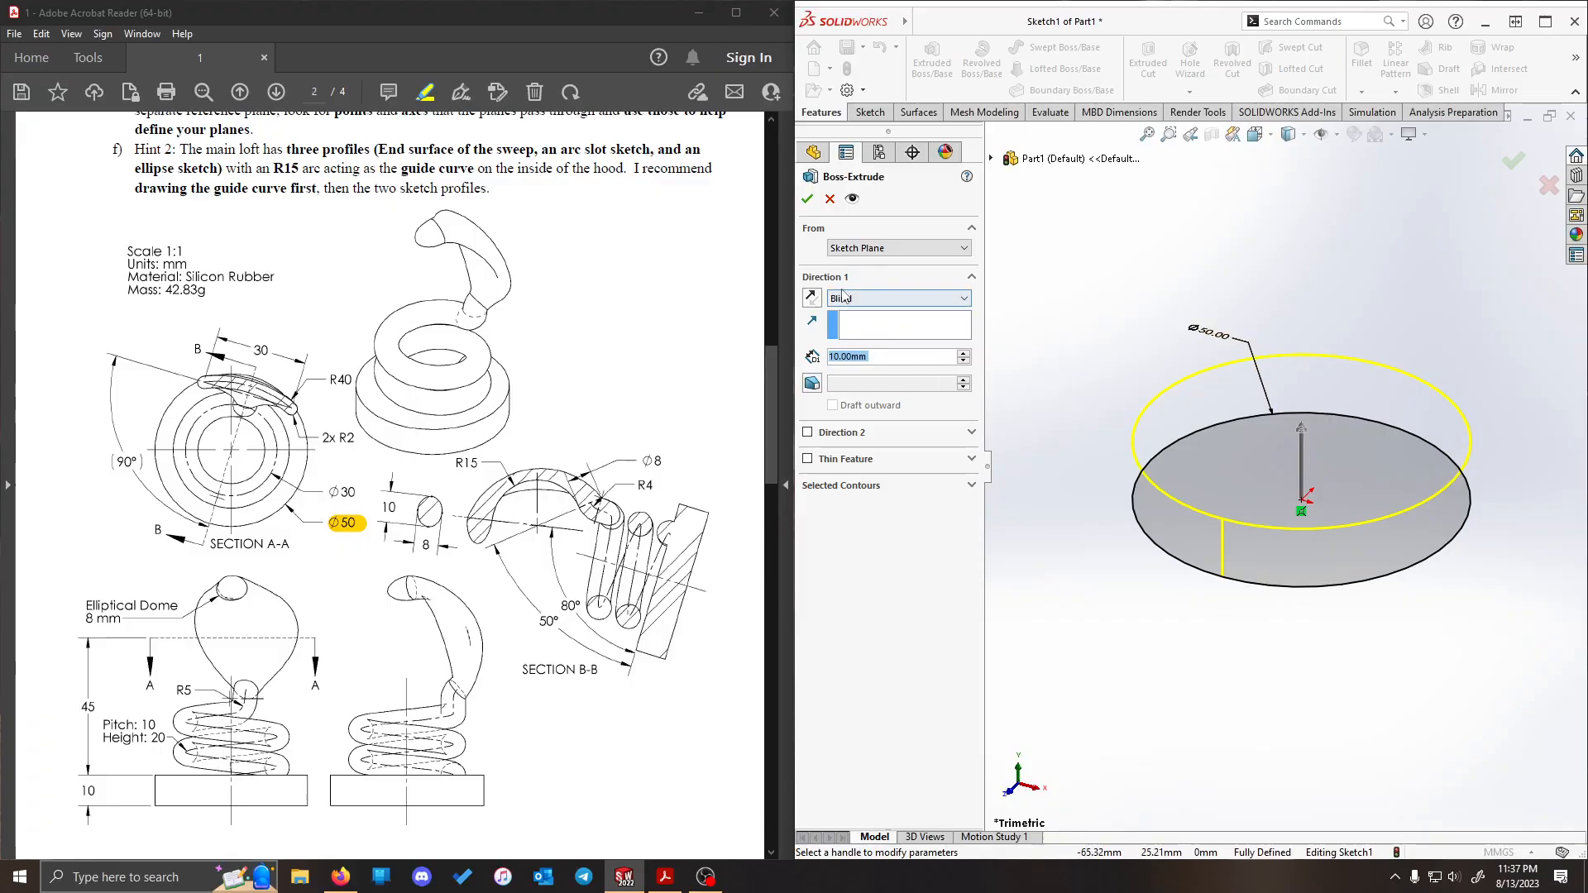
{"action": "left_click", "coordinate": [813, 297]}
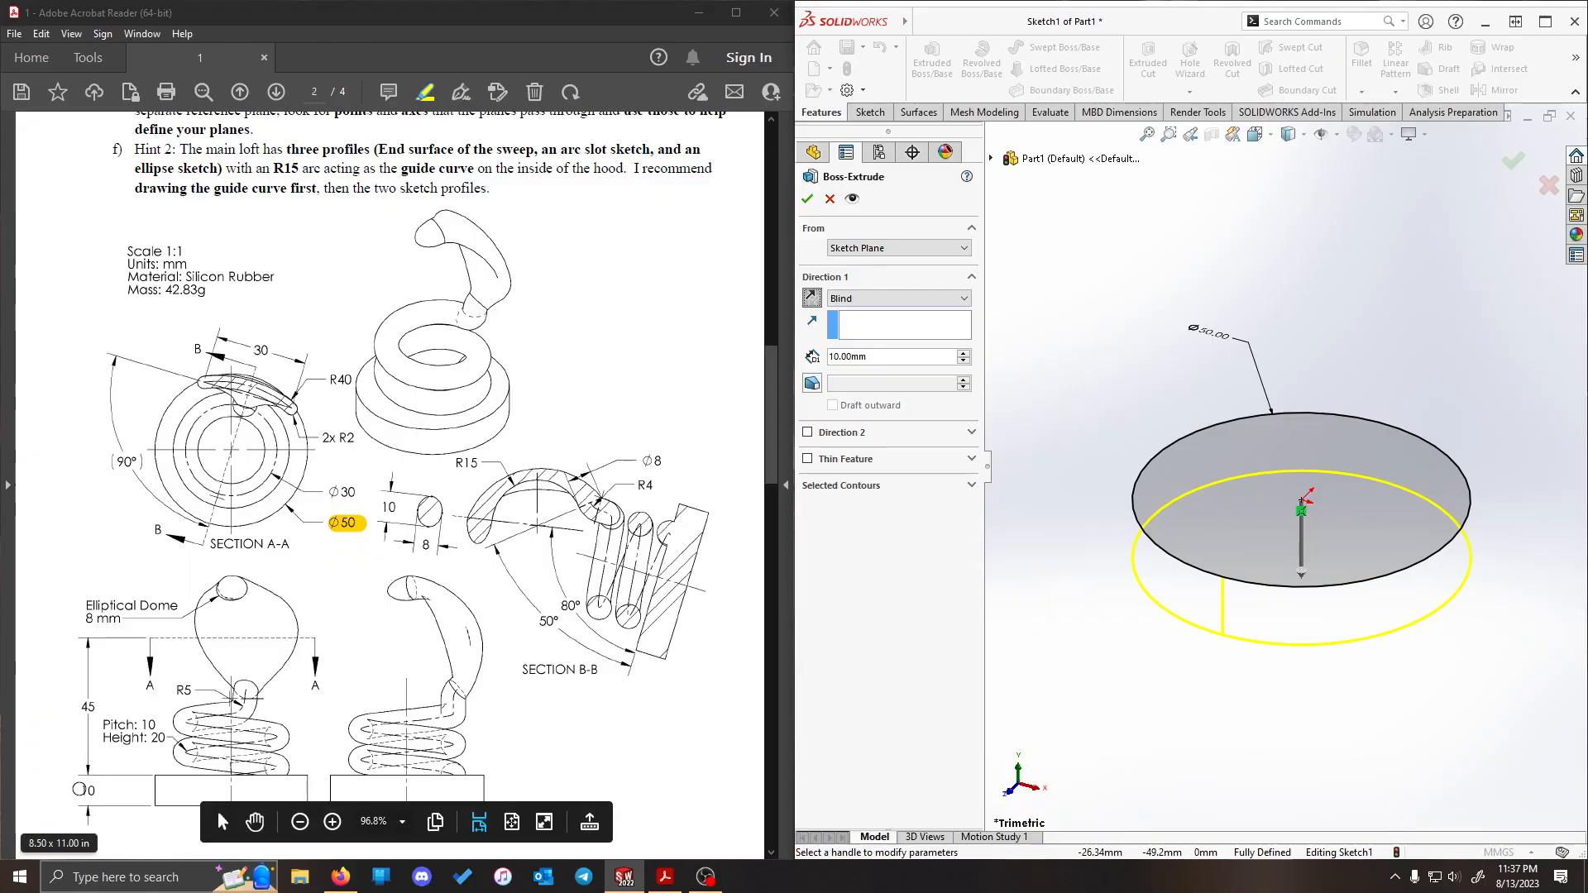
{"action": "left_click_drag", "start_coordinate": [80, 790], "coordinate": [97, 791]}
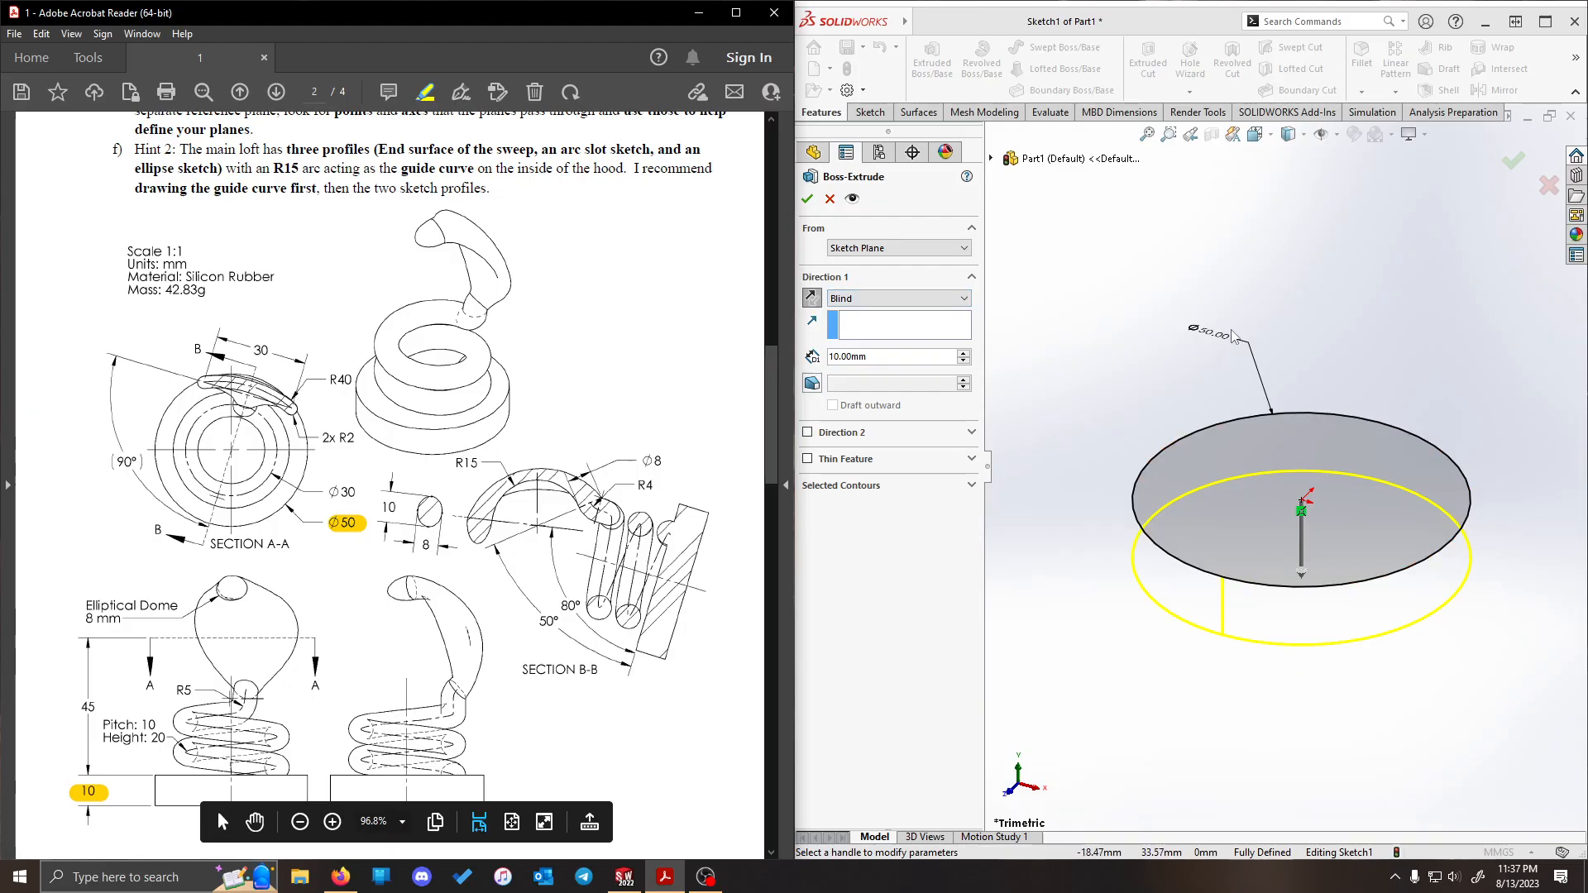
{"action": "left_click", "coordinate": [809, 200]}
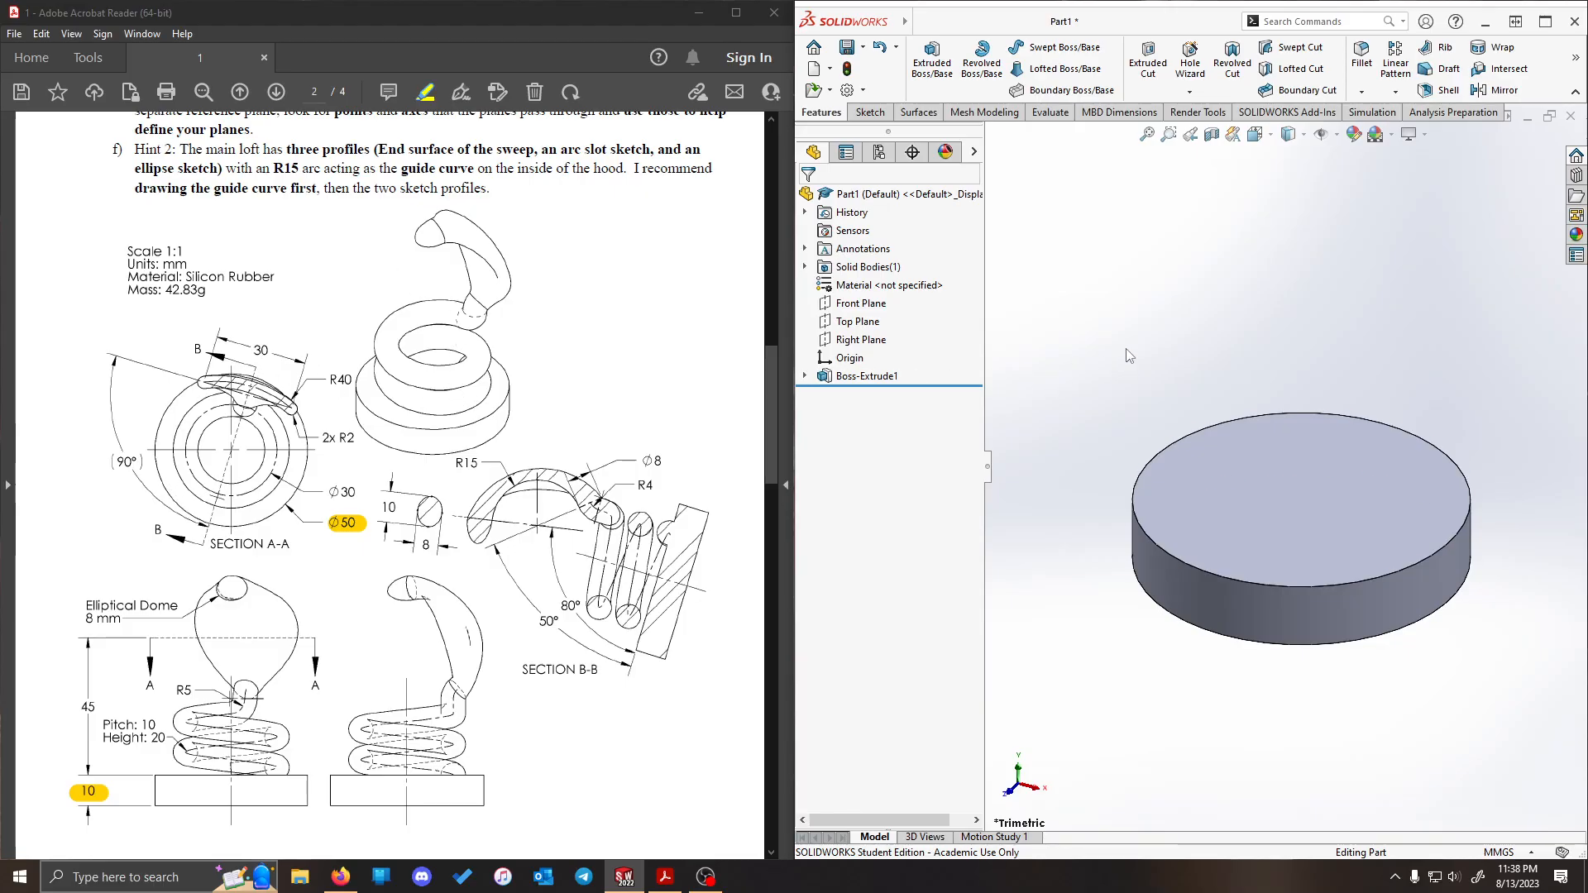
- Start a Helix and Spiral curve on the base's upper face and sketch a circle about 34 mm in diameter centred on the origin
{"action": "scroll", "coordinate": [509, 412], "scroll_direction": "down", "scroll_amount": 1}
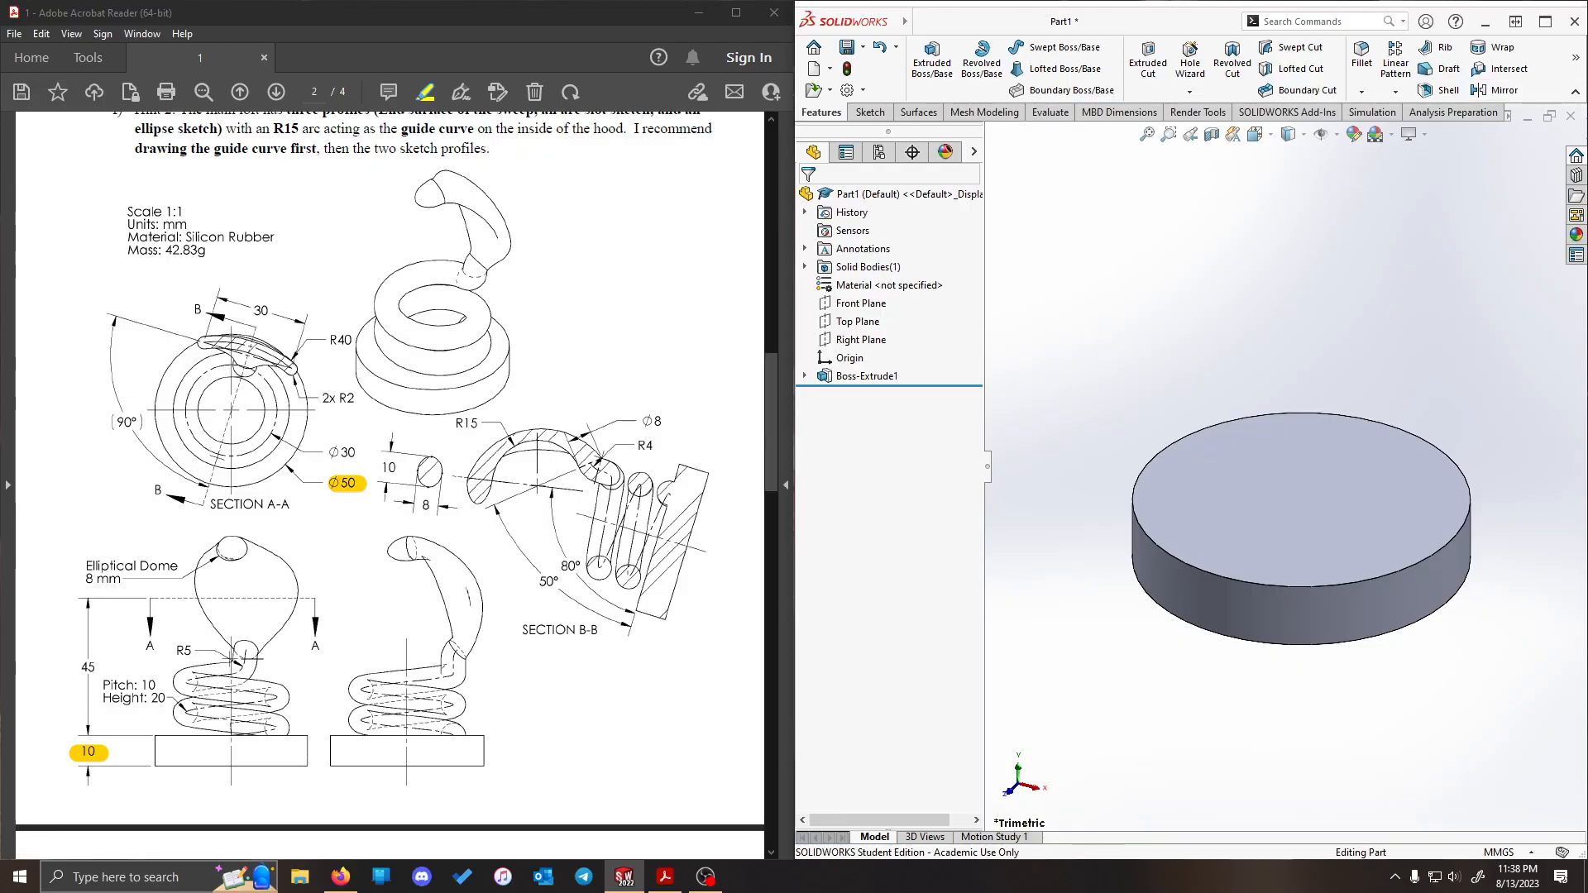
{"action": "mouse_move", "coordinate": [1580, 73]}
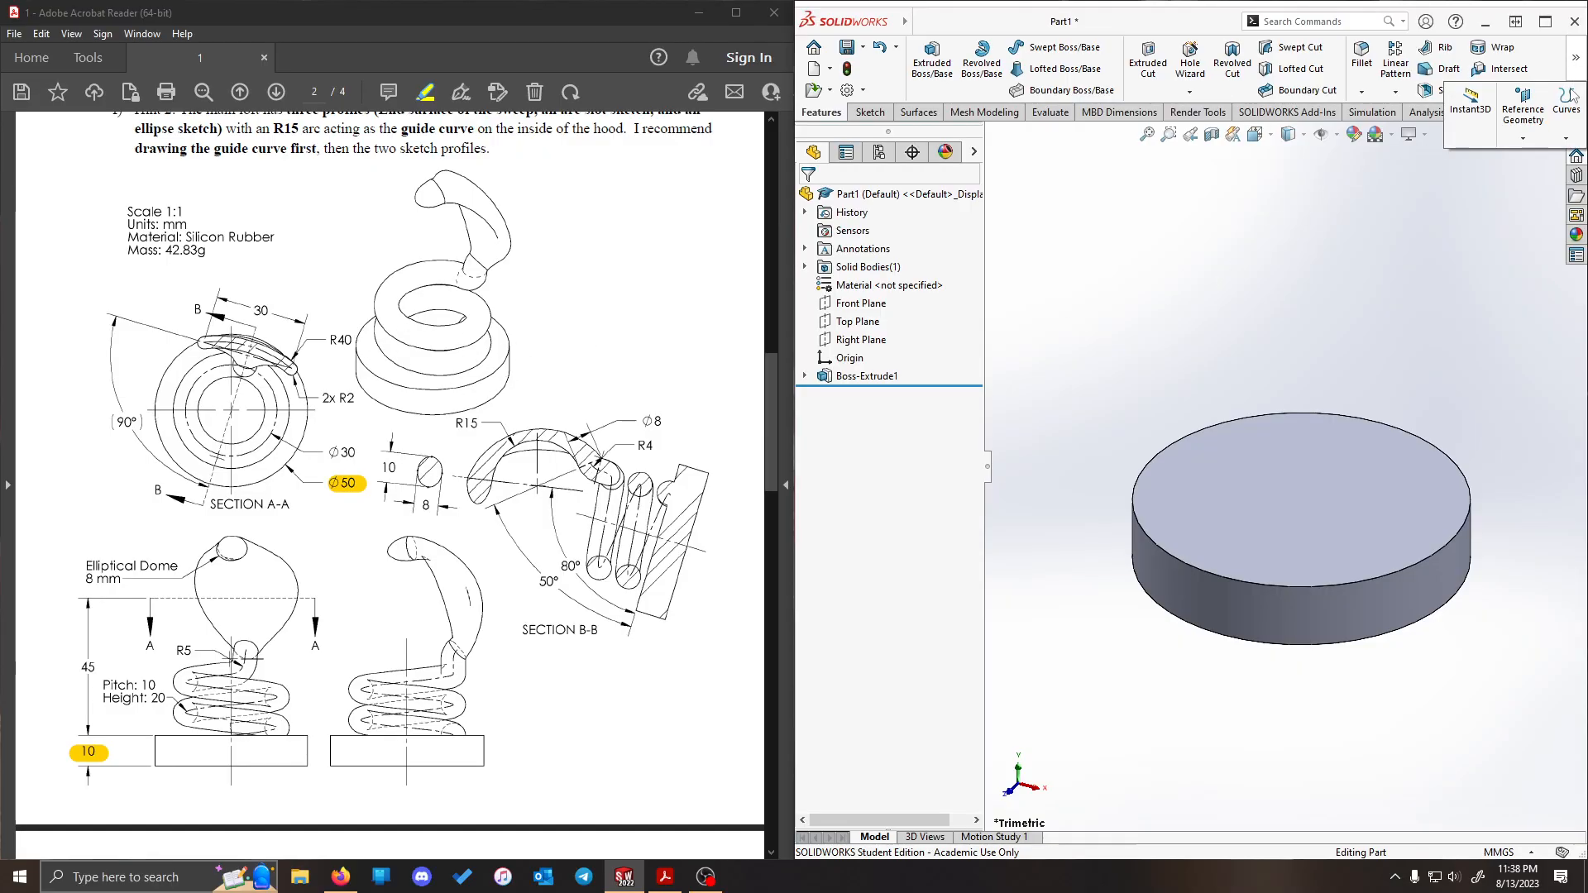
{"action": "left_click", "coordinate": [1567, 133]}
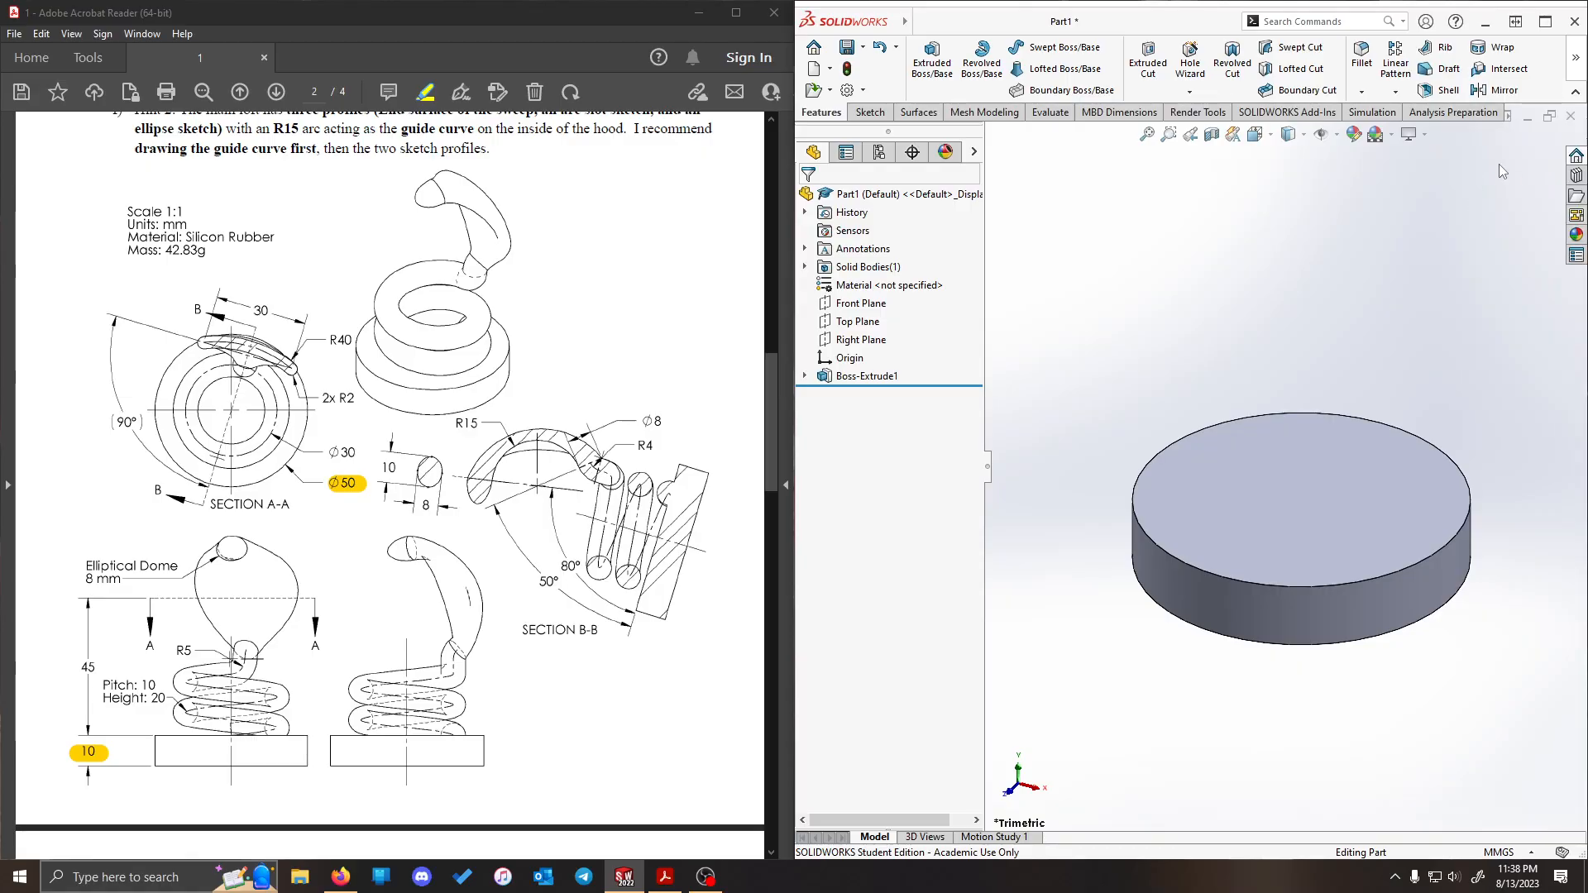
{"action": "mouse_move", "coordinate": [1577, 54]}
{"action": "left_click", "coordinate": [1566, 103]}
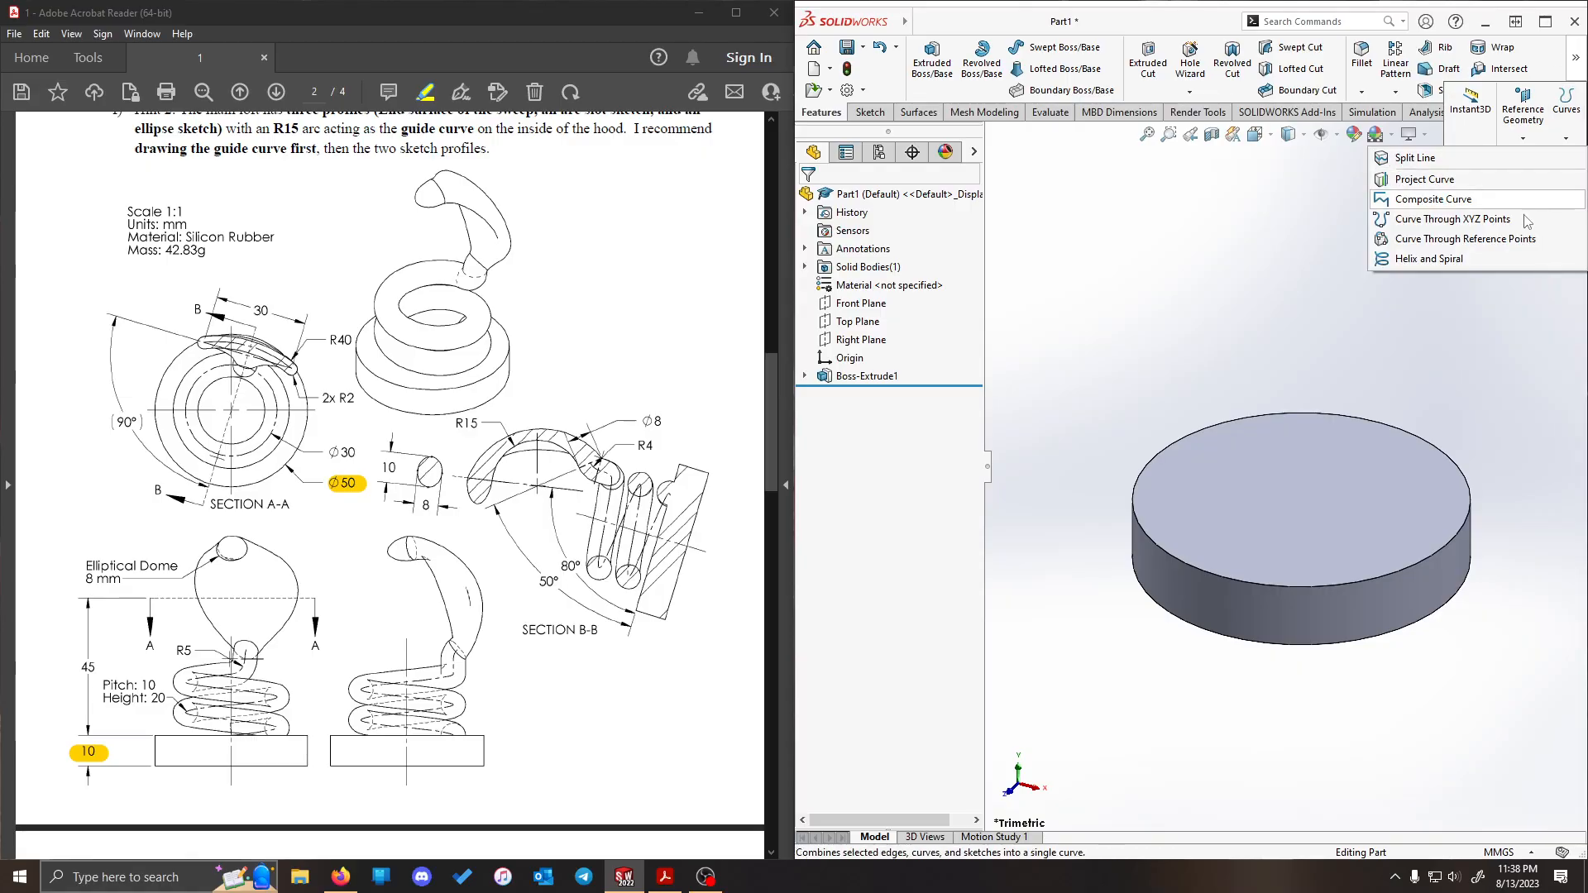
{"action": "left_click", "coordinate": [1432, 265]}
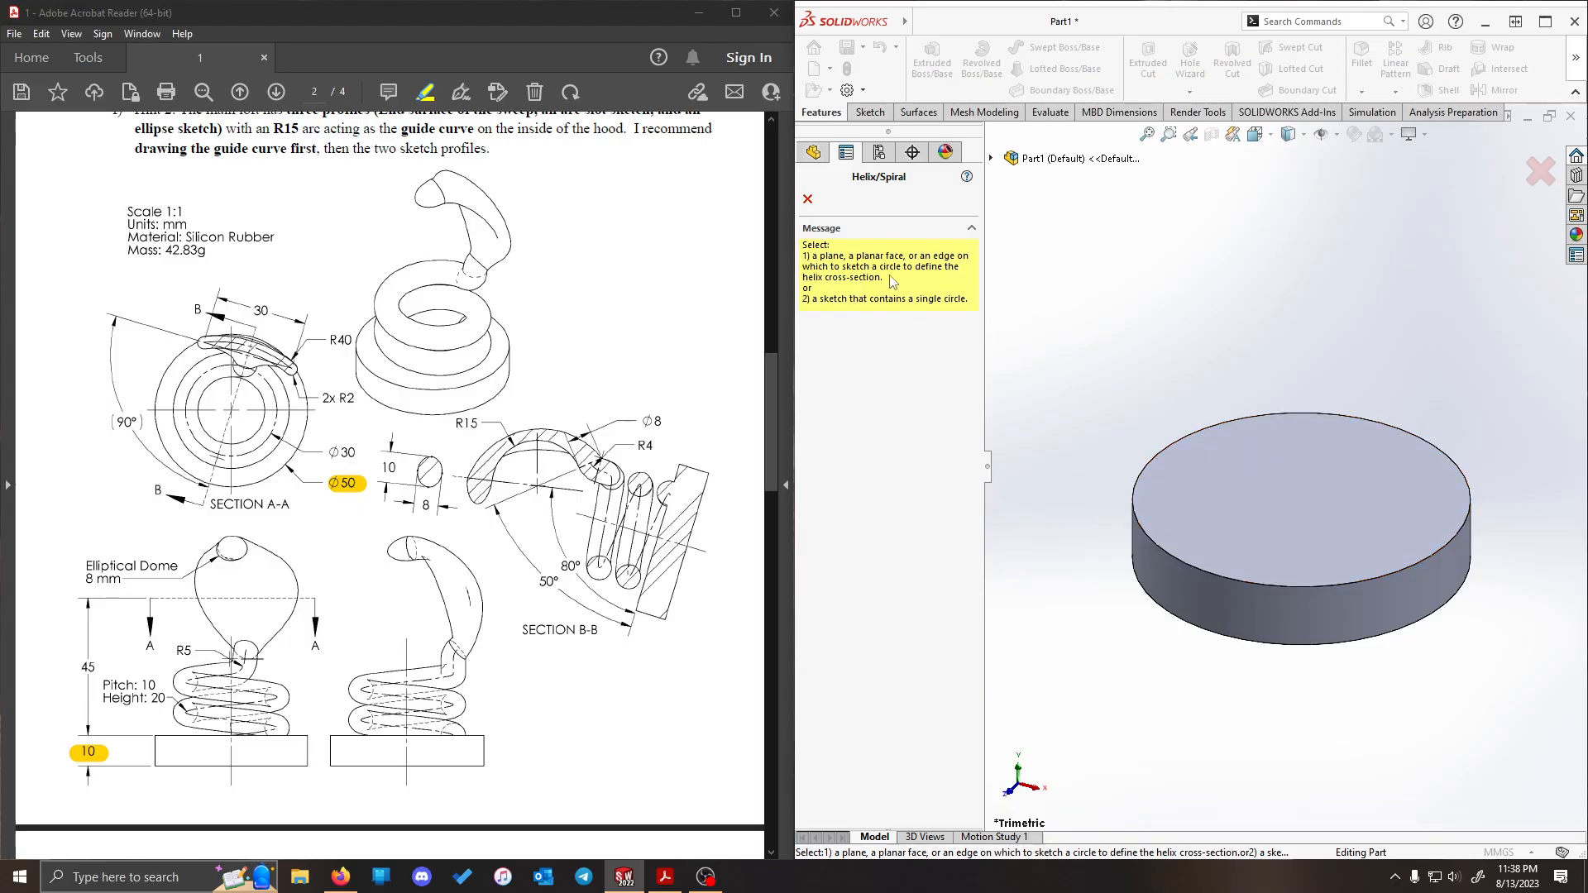
{"action": "left_click", "coordinate": [1328, 472]}
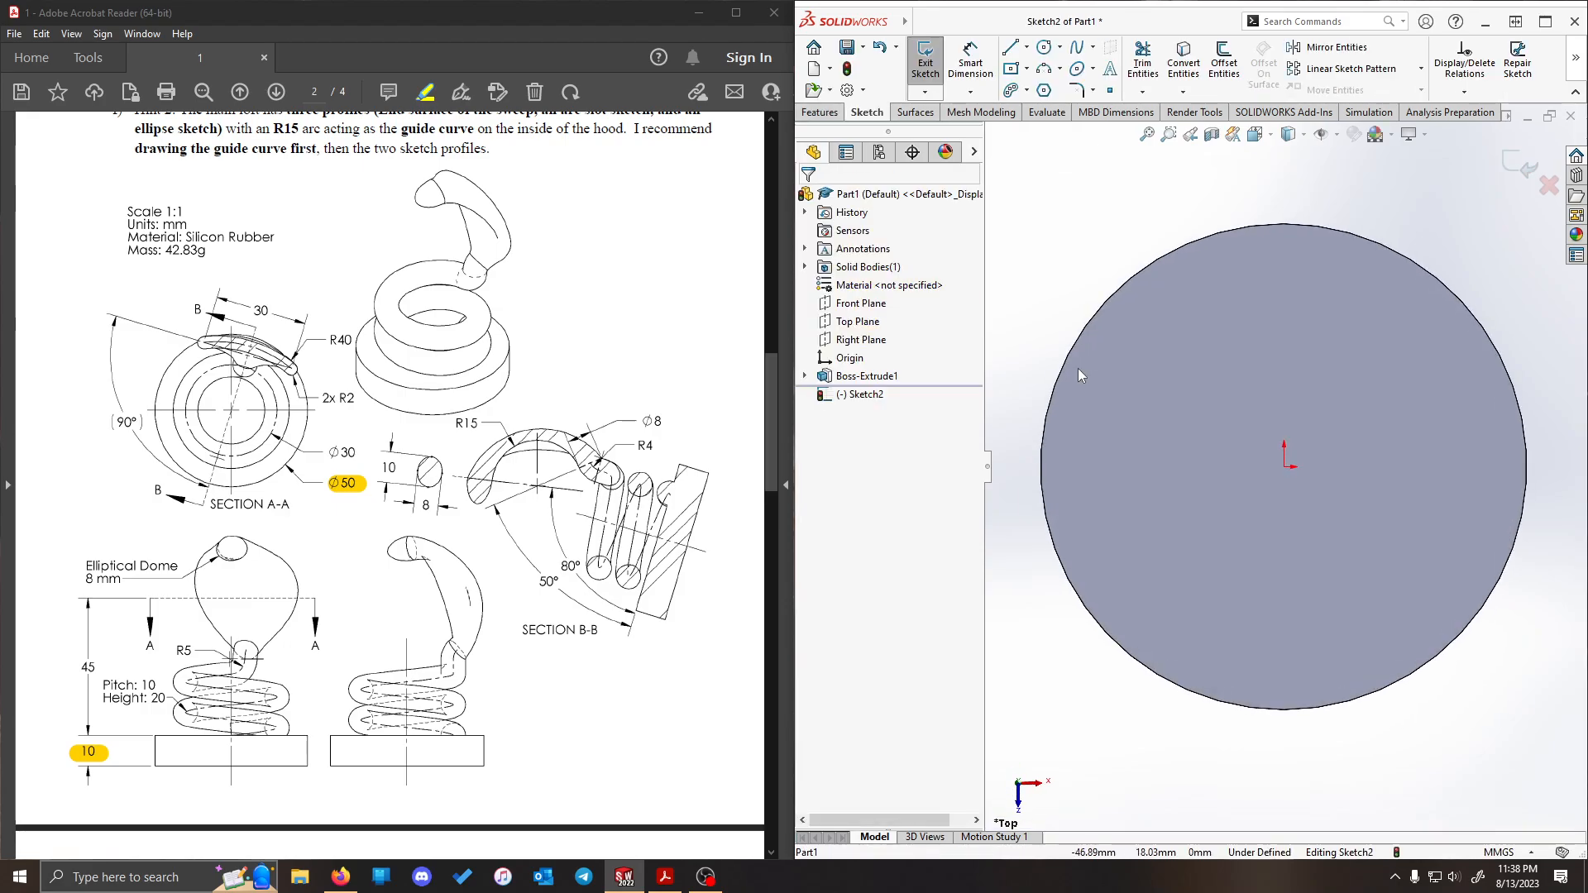
{"action": "left_click", "coordinate": [1044, 51]}
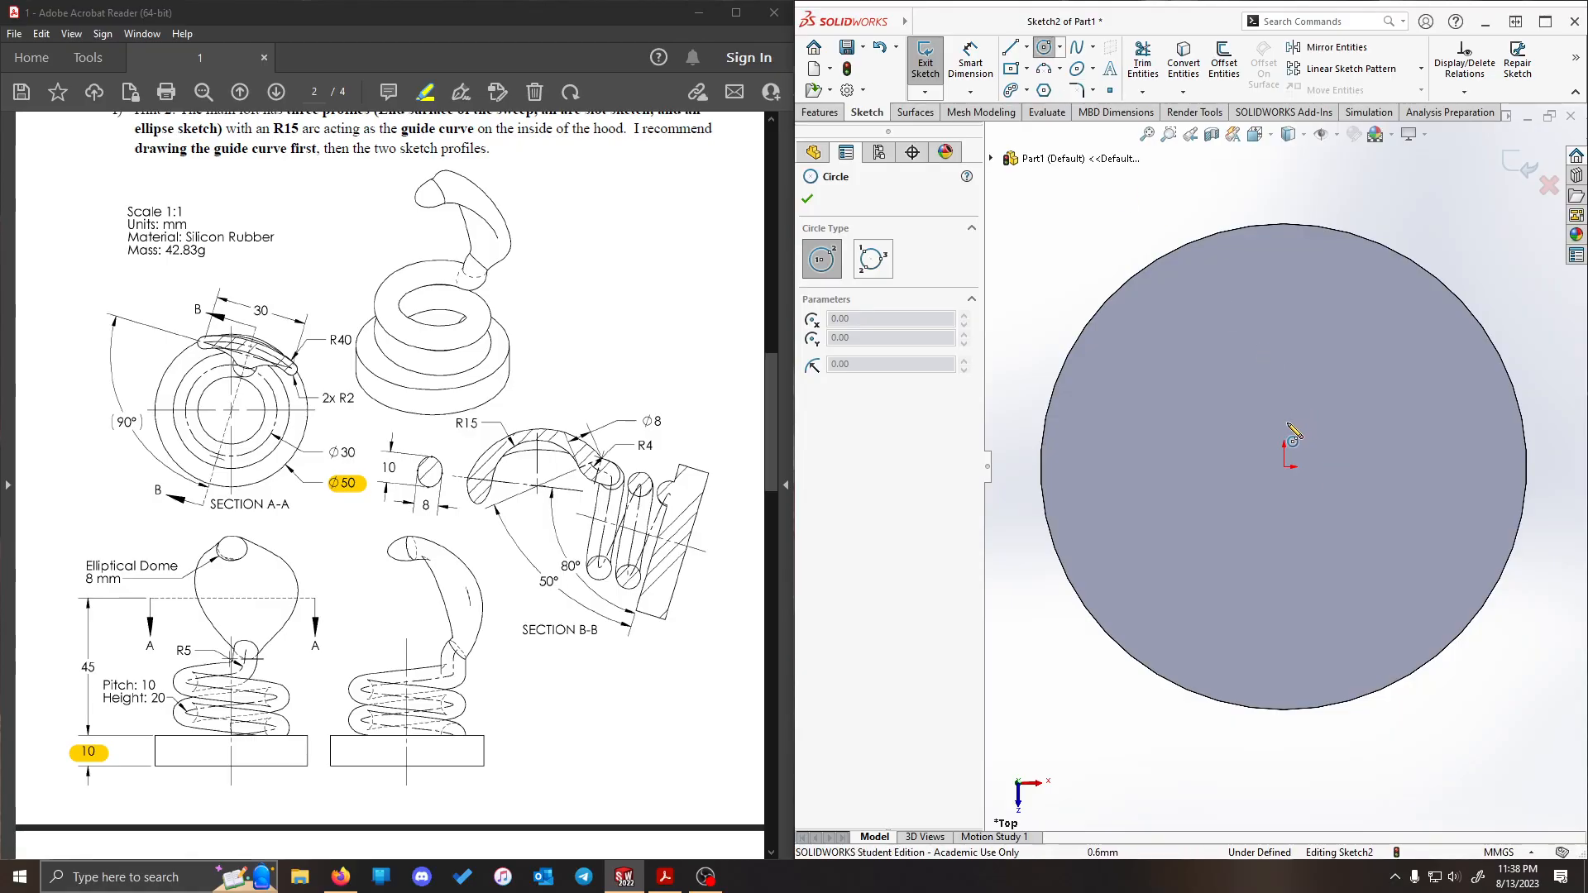
{"action": "left_click", "coordinate": [1285, 466]}
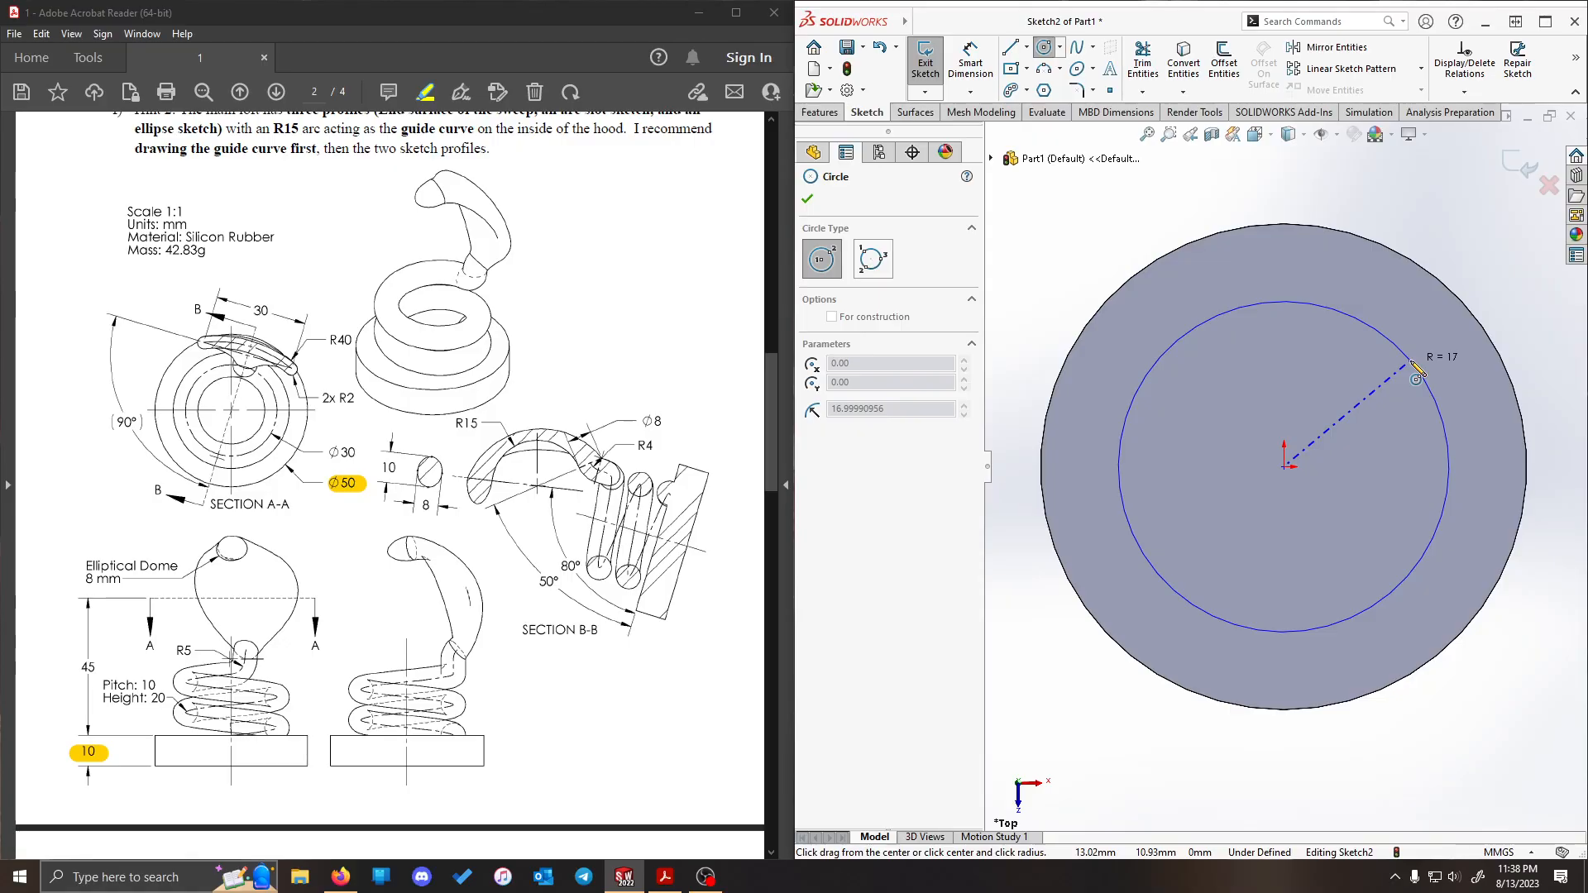
{"action": "left_click", "coordinate": [1411, 362]}
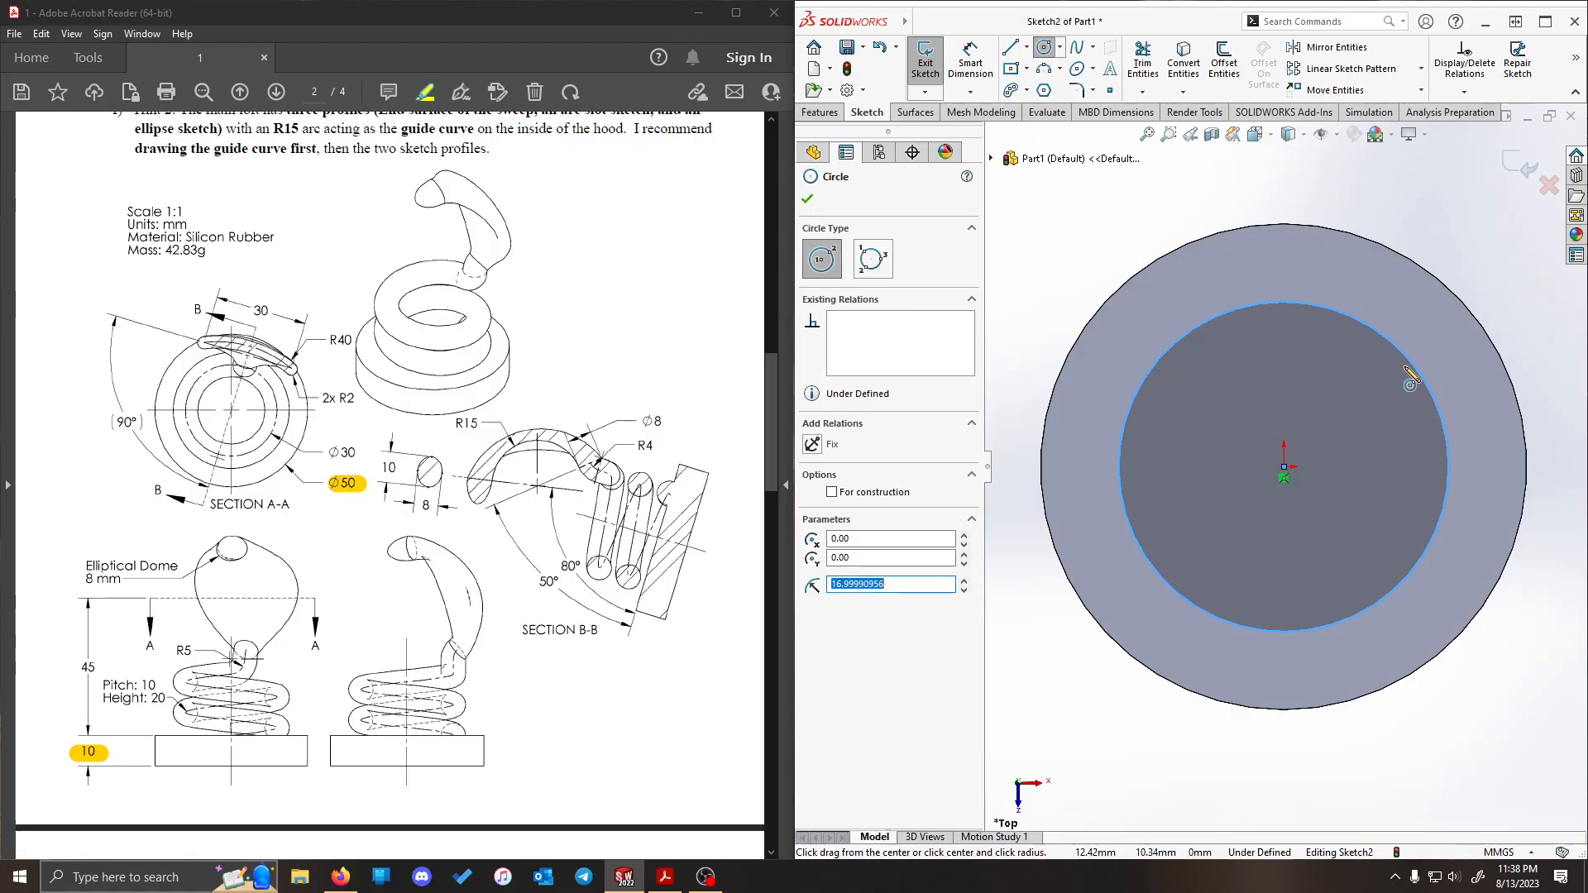
- Dimension the helix circle's diameter as 30 mm, highlight the matching Ø30 dimension in the PDF, and finish the sketch
{"action": "left_click", "coordinate": [970, 60]}
{"action": "left_click_drag", "start_coordinate": [326, 453], "coordinate": [349, 452]}
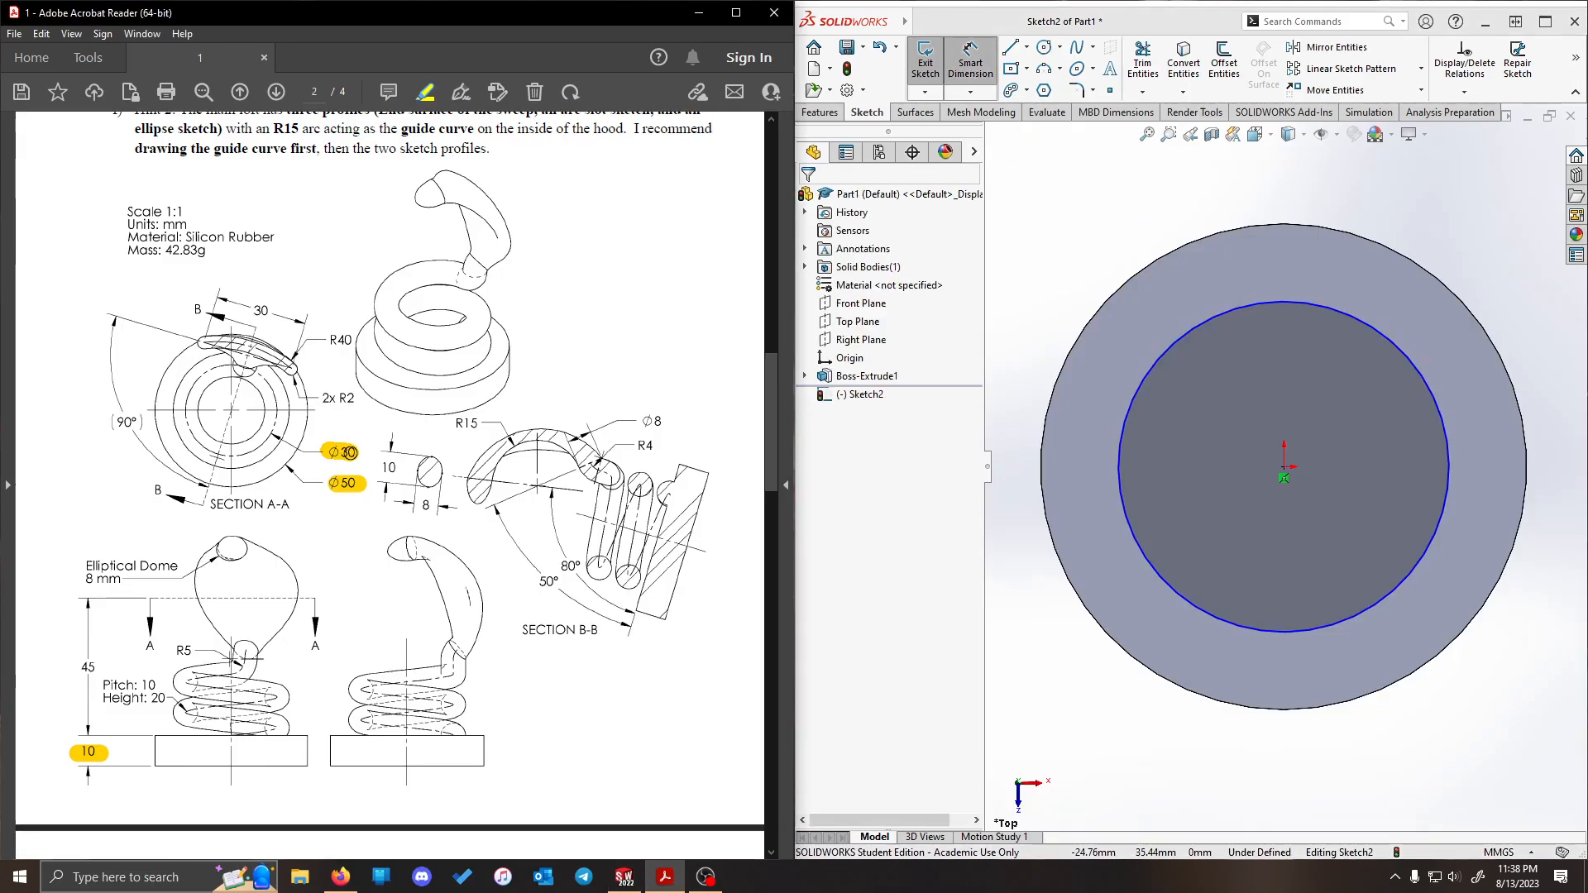
{"action": "left_click", "coordinate": [1394, 590]}
{"action": "left_click", "coordinate": [1461, 742]}
{"action": "type", "text": "30"}
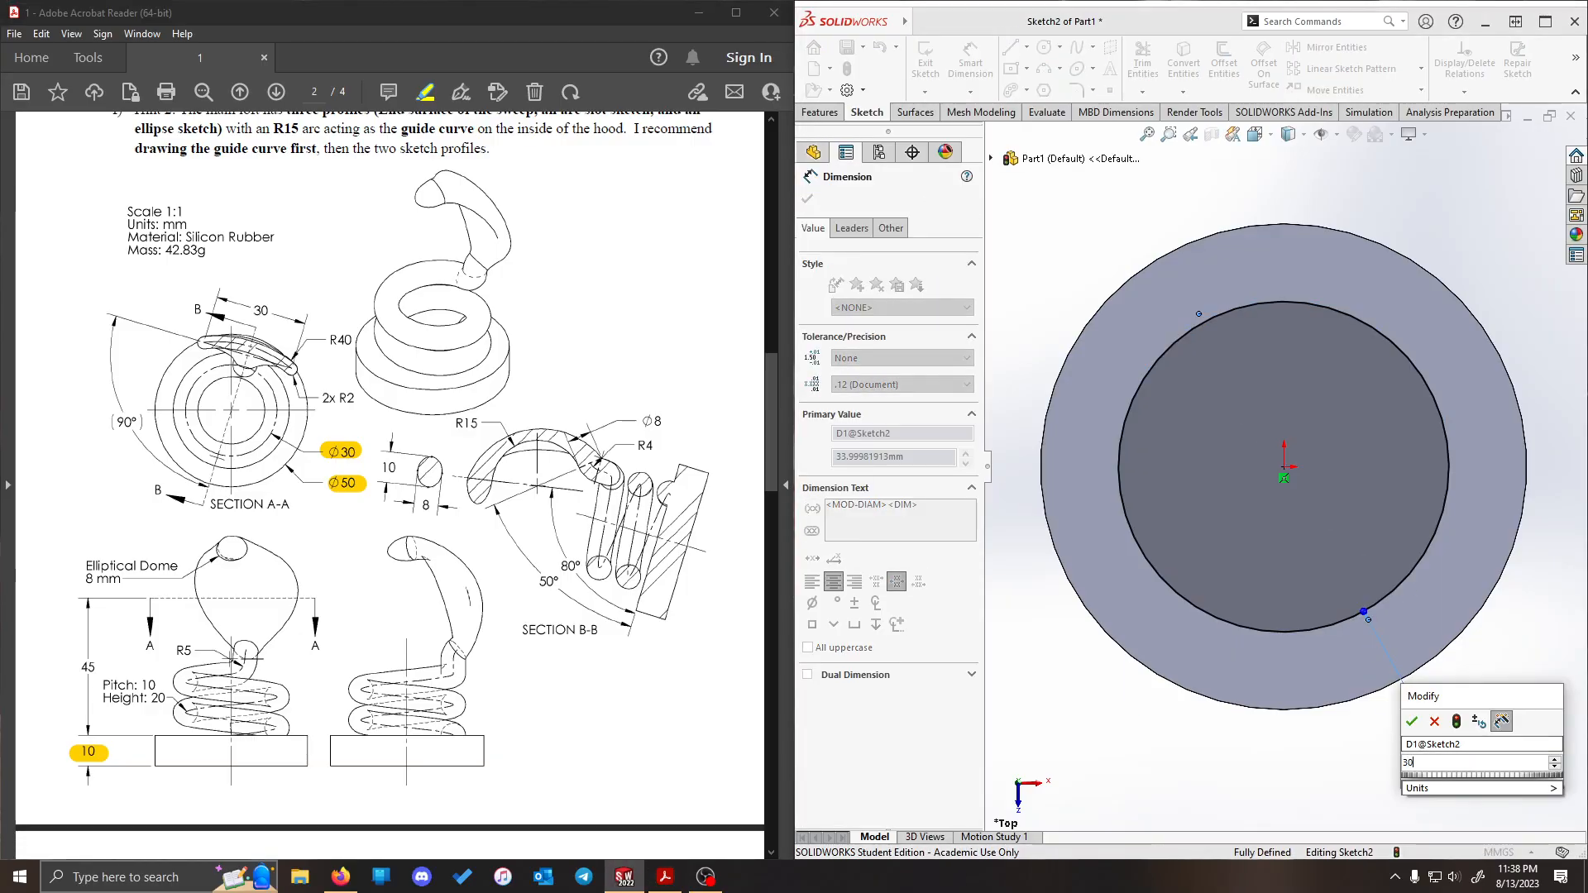
{"action": "key", "text": "Return"}
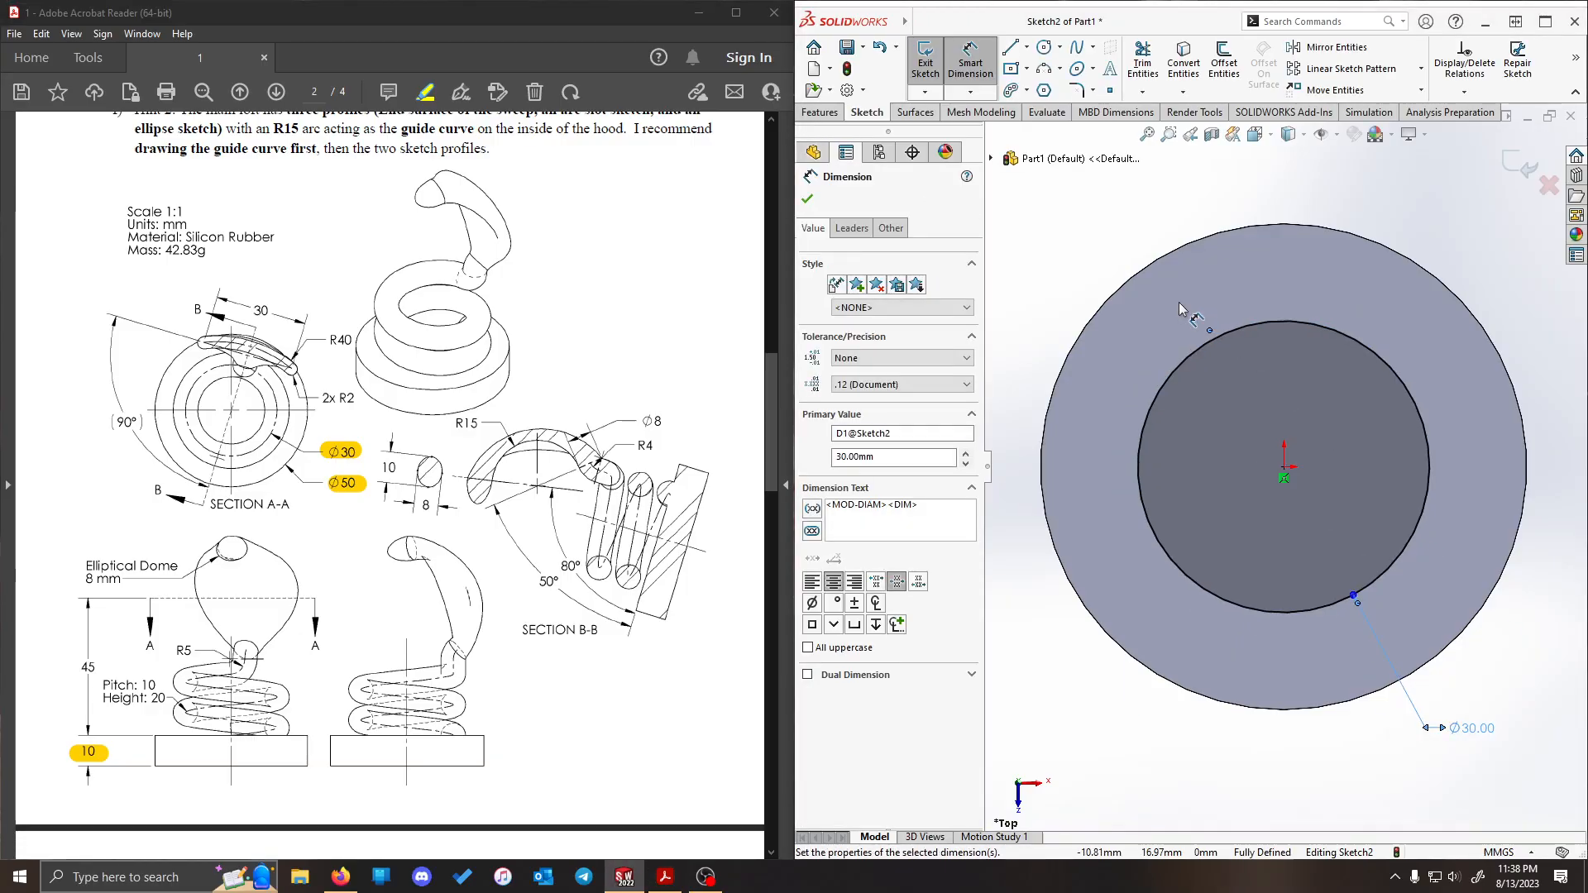
{"action": "left_click", "coordinate": [926, 62]}
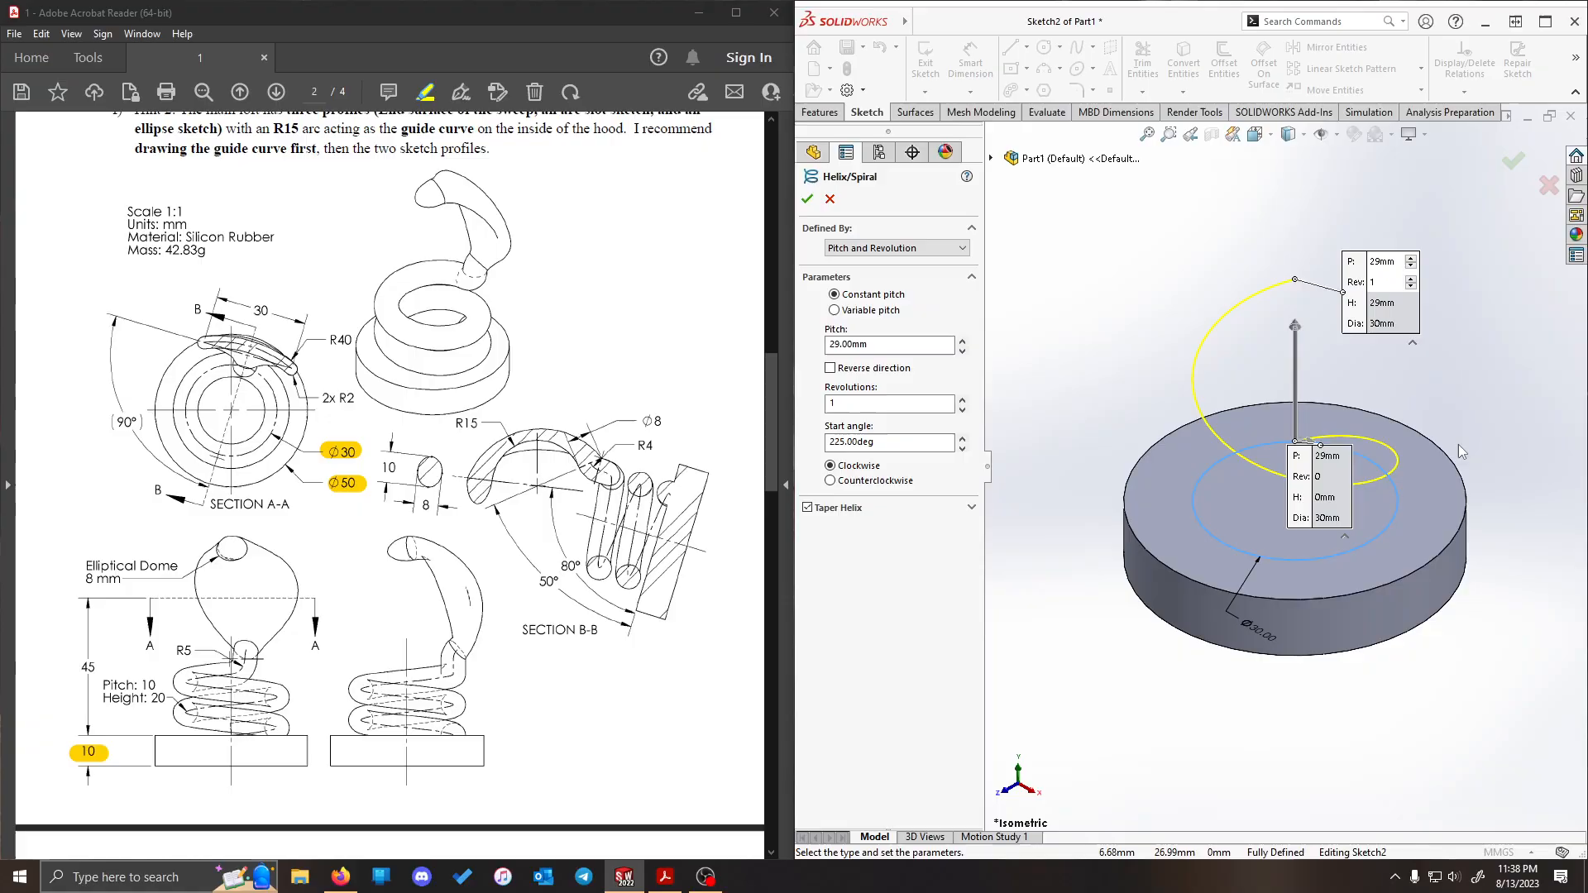
- Define the helix by Height and Pitch, with a height of 20 mm and a constant pitch of 10 mm
{"action": "scroll", "coordinate": [1237, 354], "scroll_direction": "down", "scroll_amount": 1}
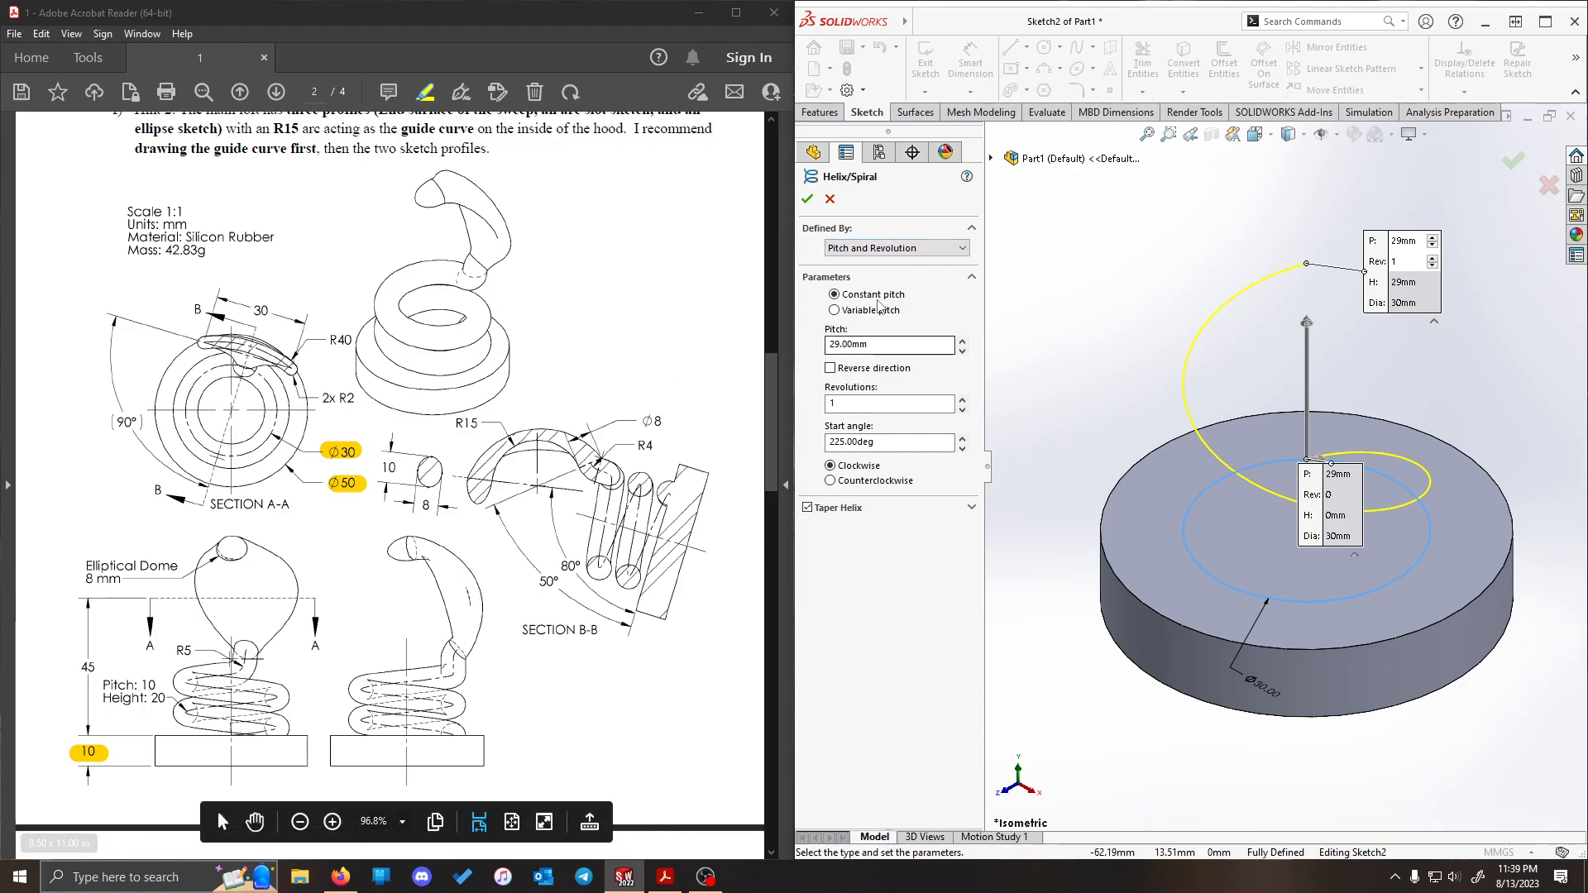
{"action": "left_click", "coordinate": [906, 248]}
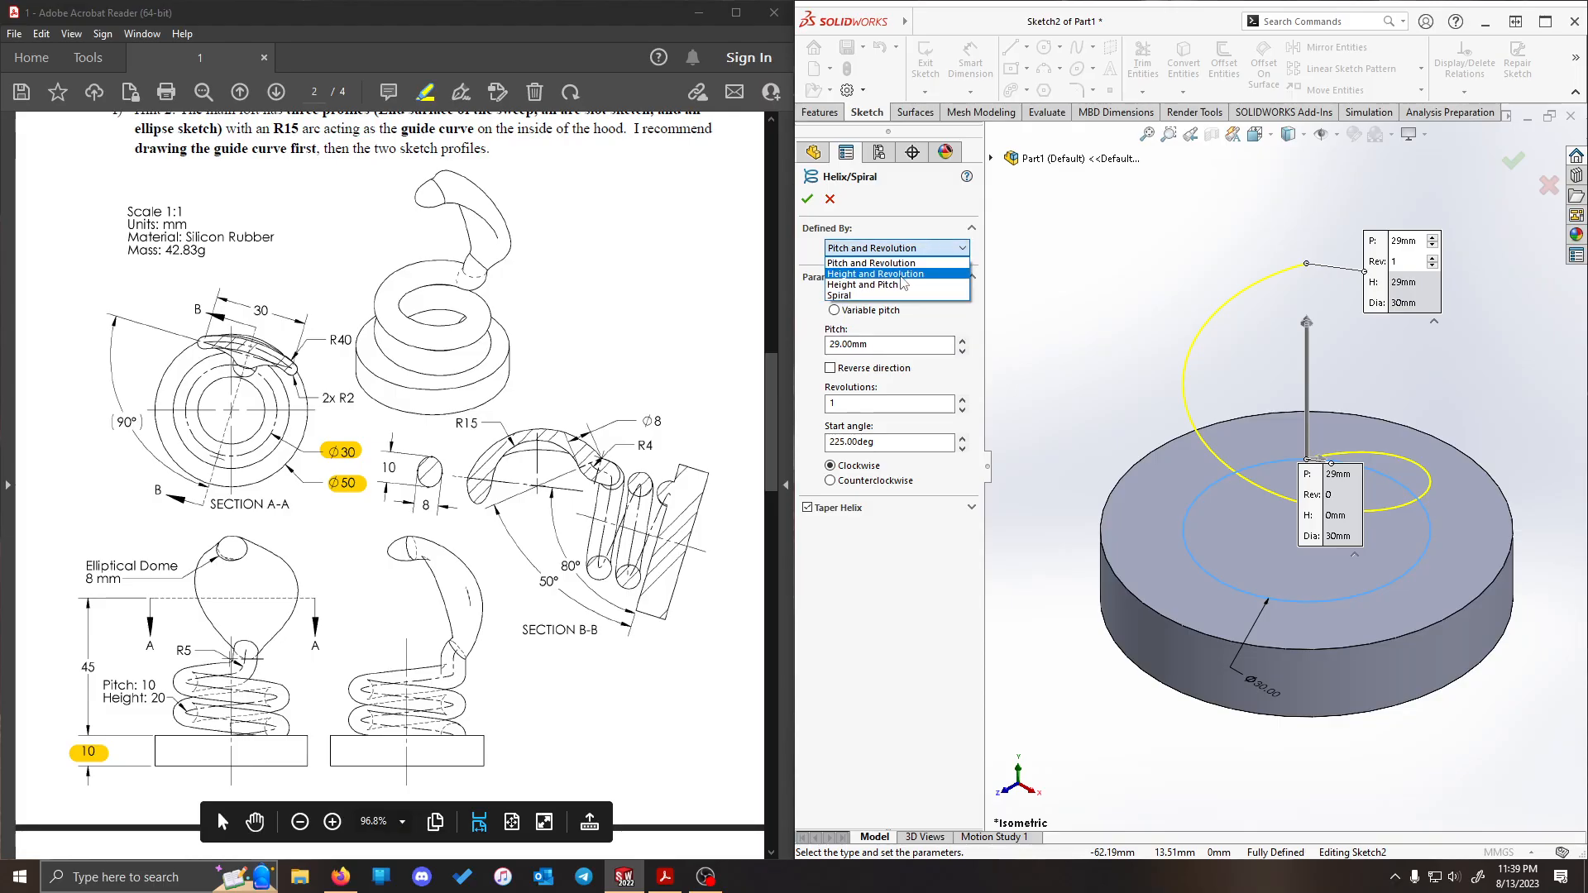
{"action": "left_click", "coordinate": [897, 287]}
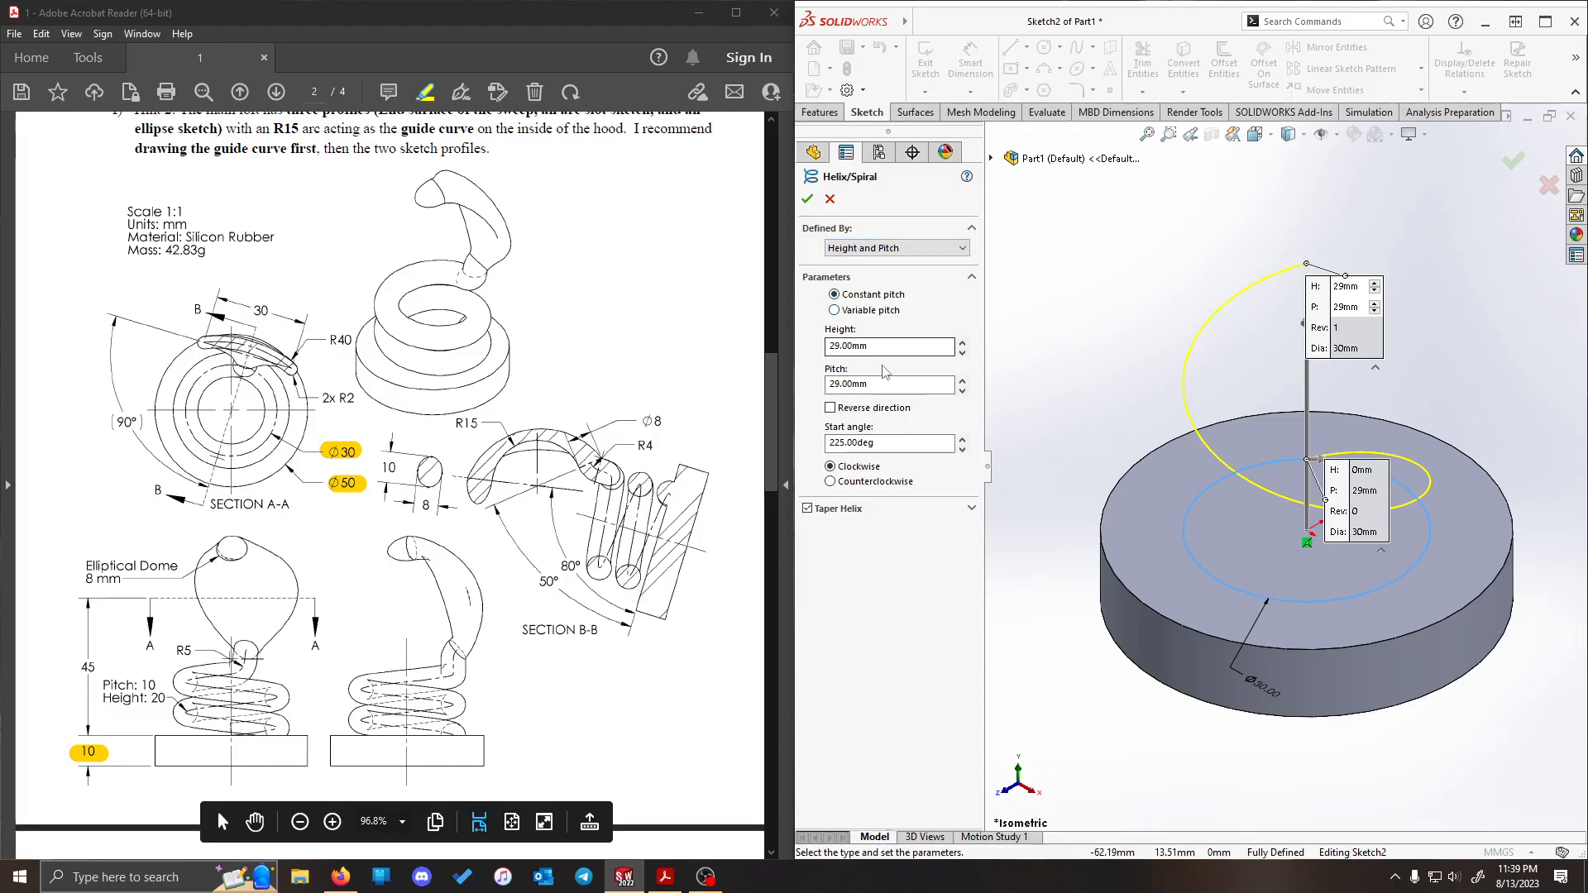
{"action": "type", "text": "20"}
{"action": "key", "text": "Tab"}
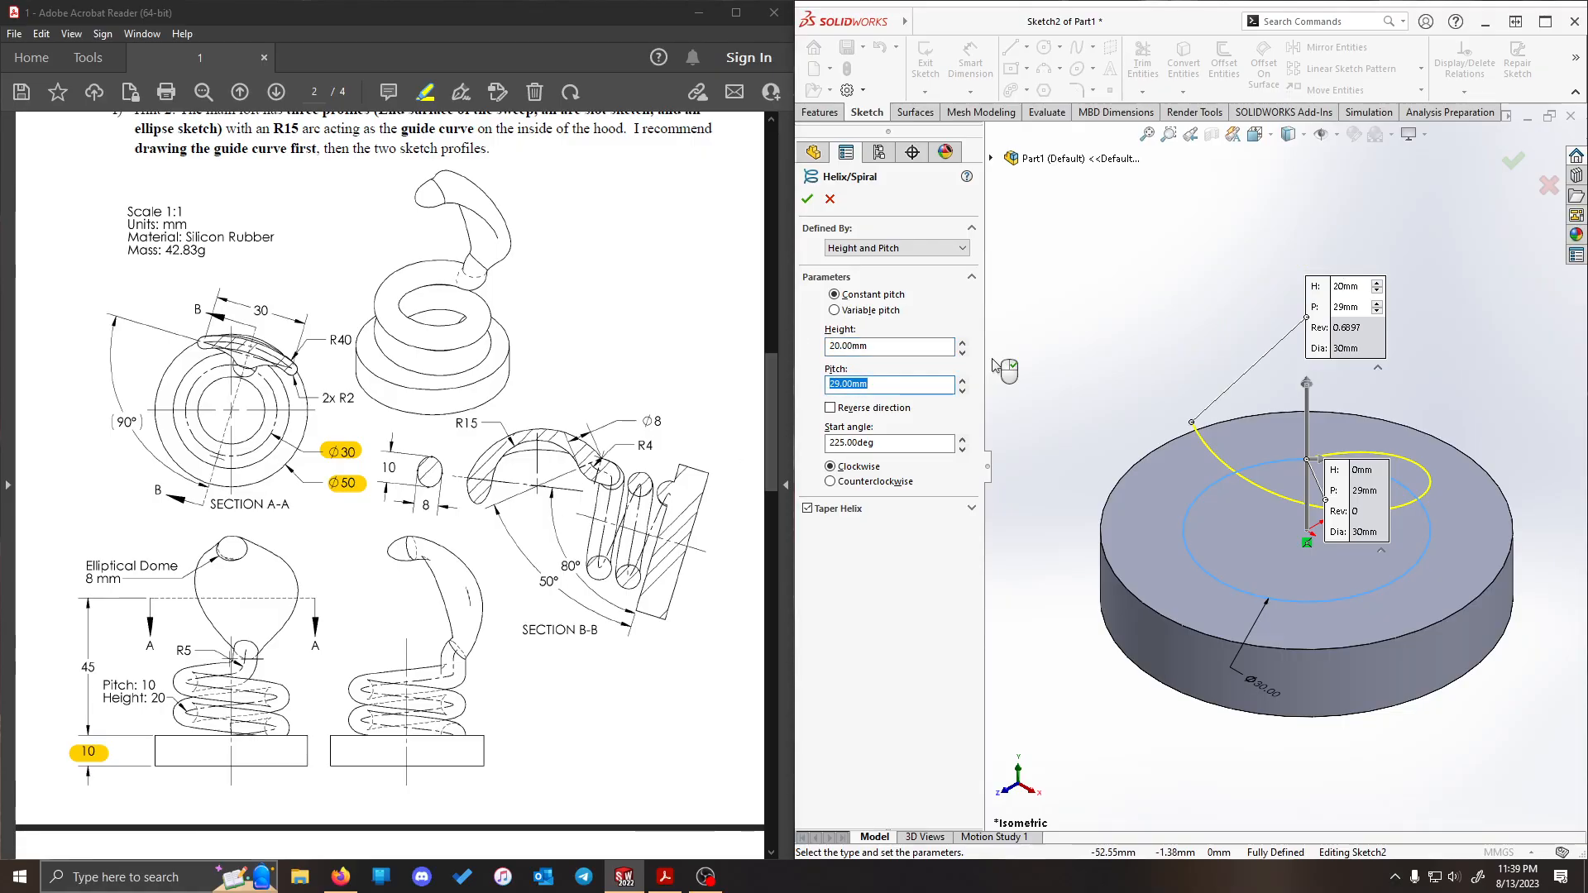
{"action": "type", "text": "10"}
{"action": "key", "text": "Tab"}
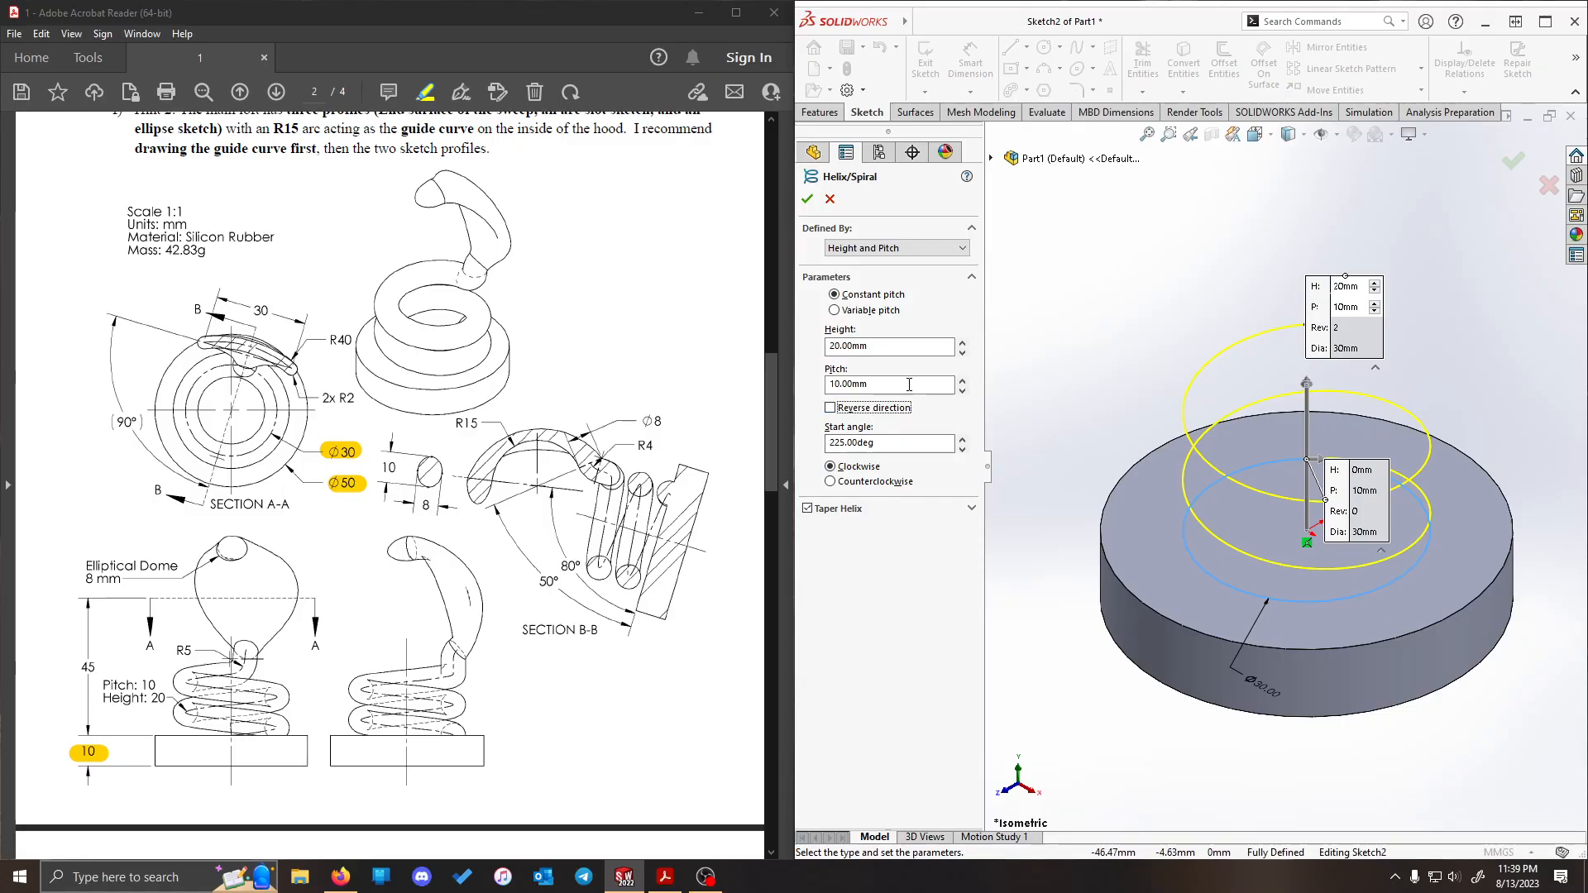
- Complete the helix with a 180° start angle in the clockwise direction and highlight its pitch and height notes in the PDF
{"action": "key", "text": "Tab"}
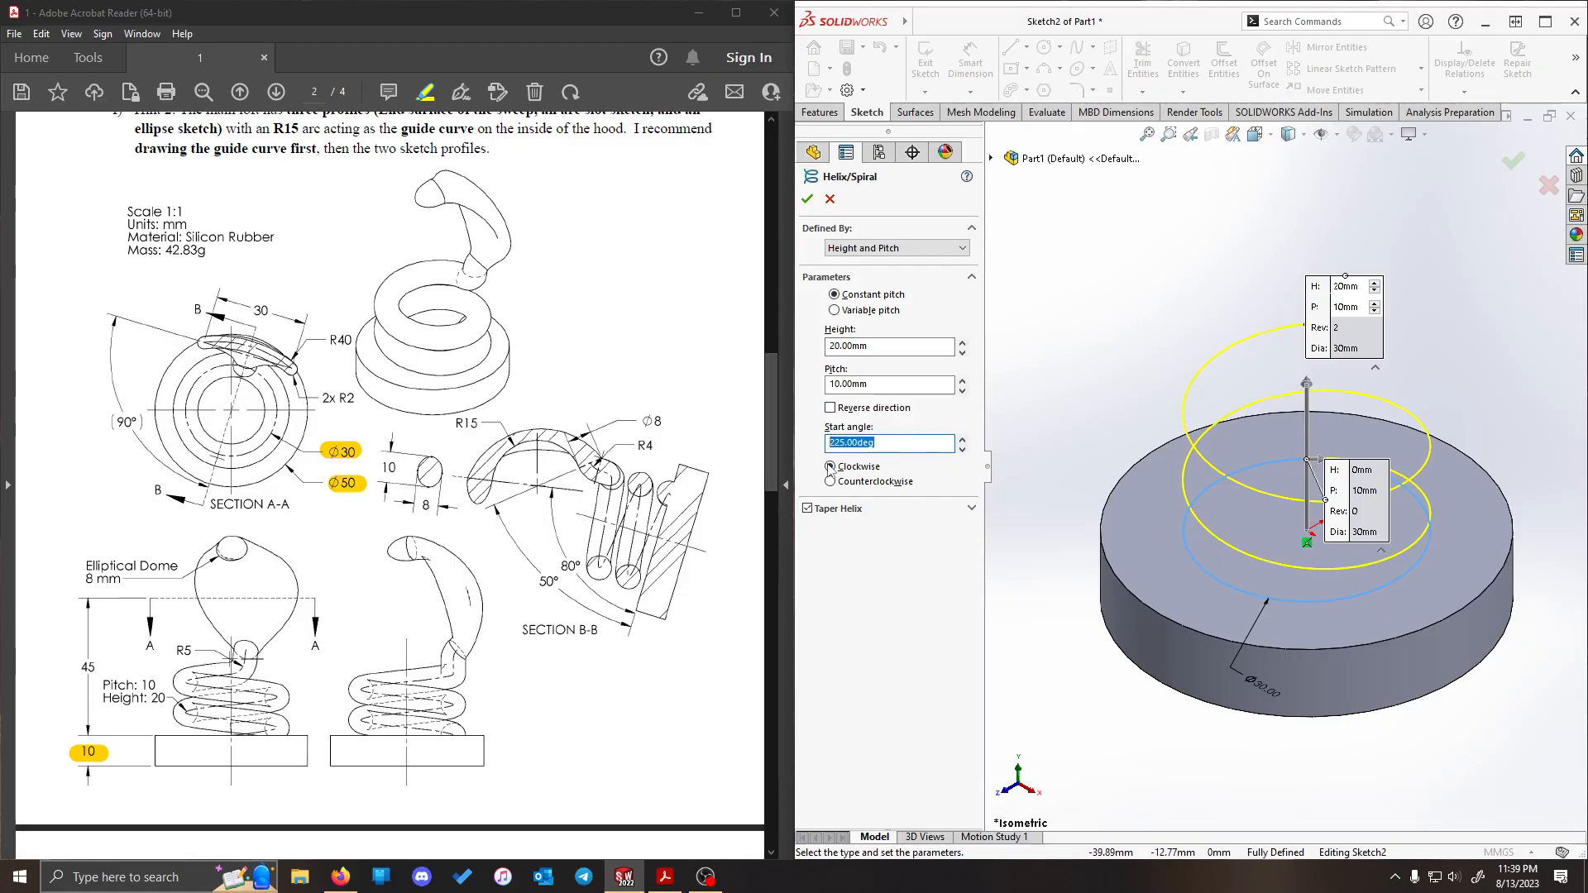
{"action": "type", "text": "0"}
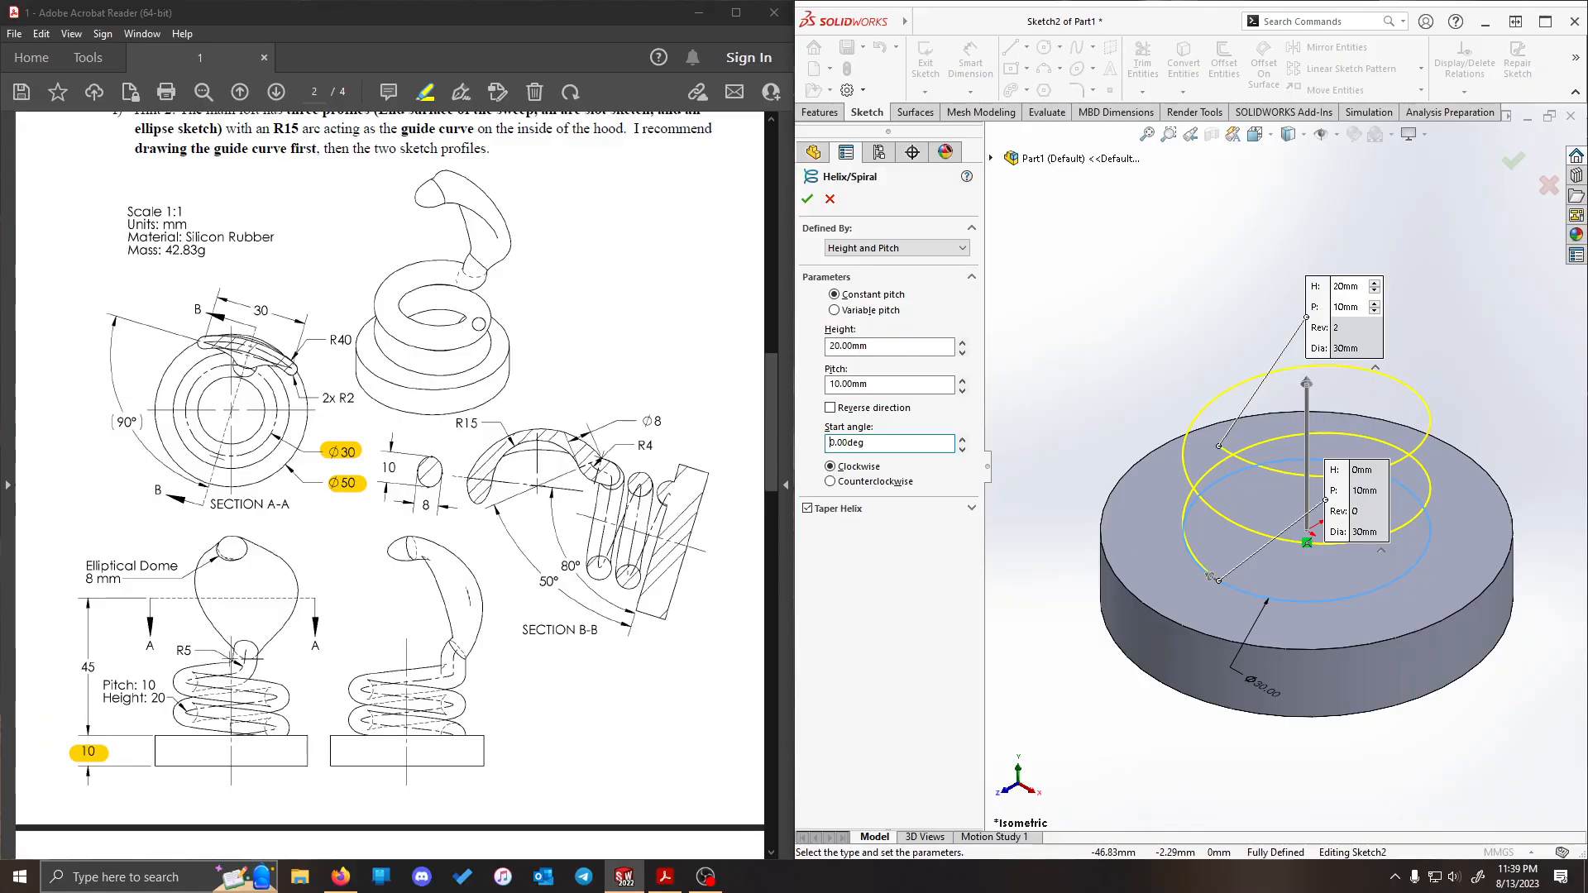
{"action": "left_click_drag", "start_coordinate": [890, 444], "coordinate": [774, 451]}
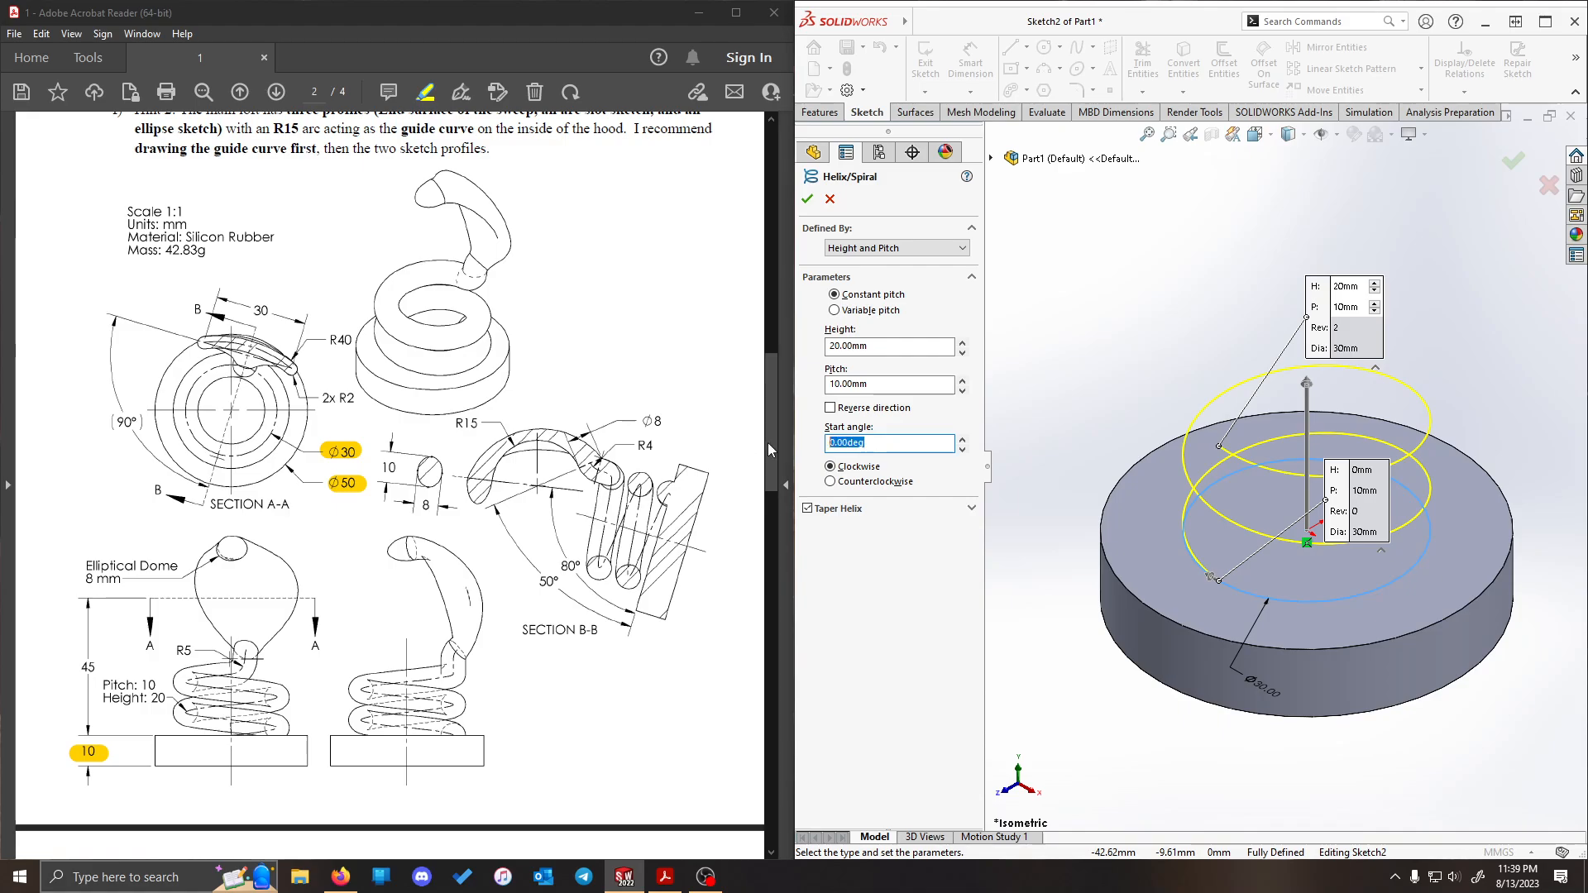
{"action": "type", "text": "1"}
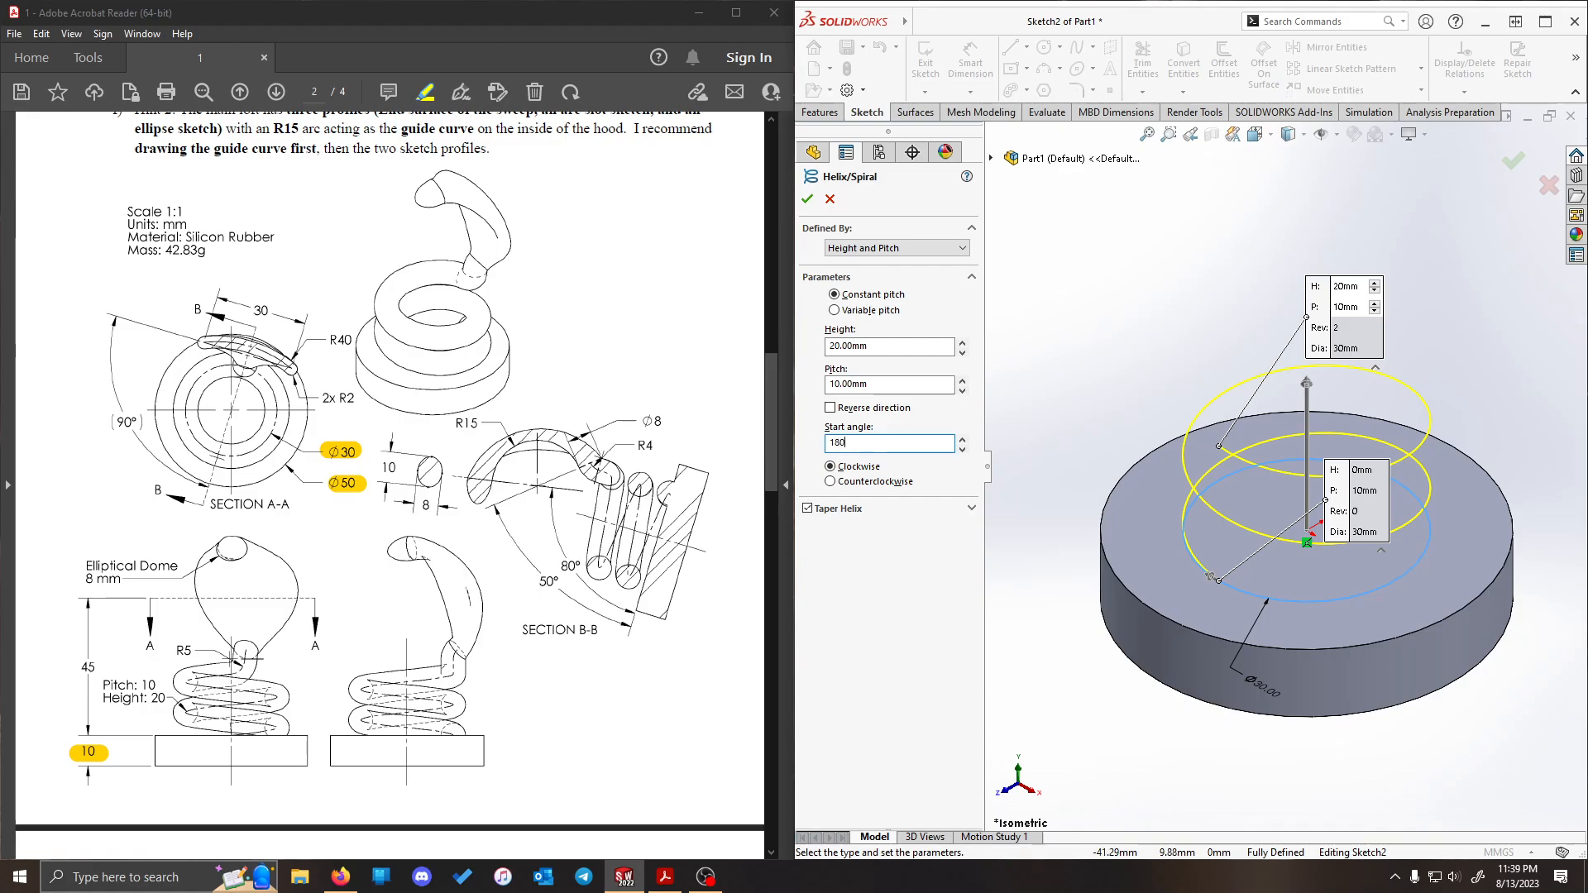
{"action": "type", "text": "80"}
{"action": "key", "text": "Return"}
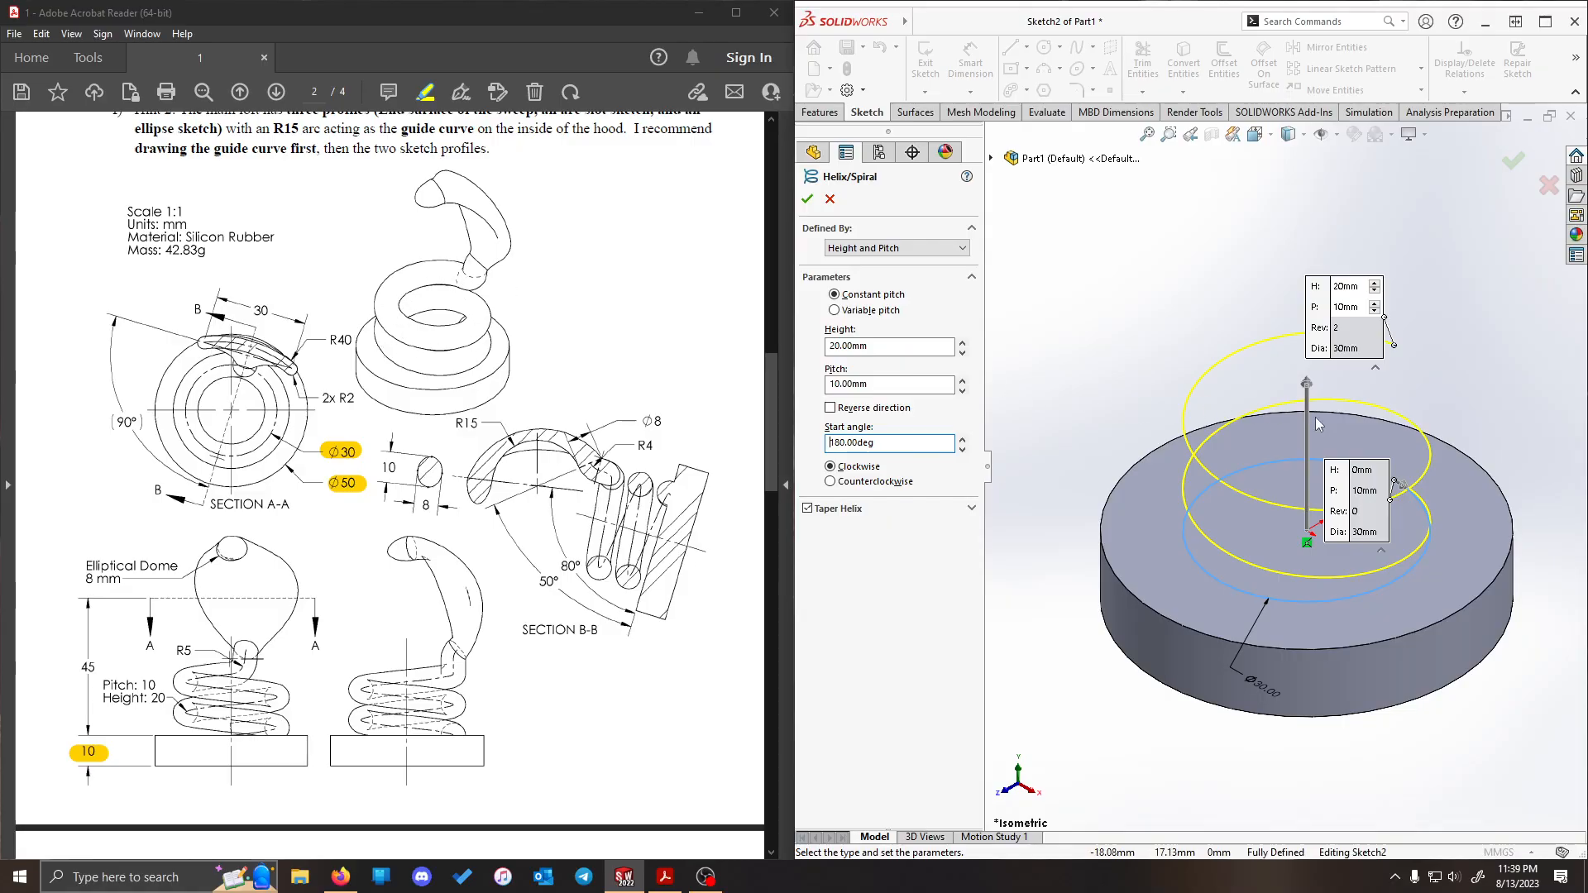
{"action": "left_click", "coordinate": [862, 481]}
{"action": "left_click", "coordinate": [860, 467]}
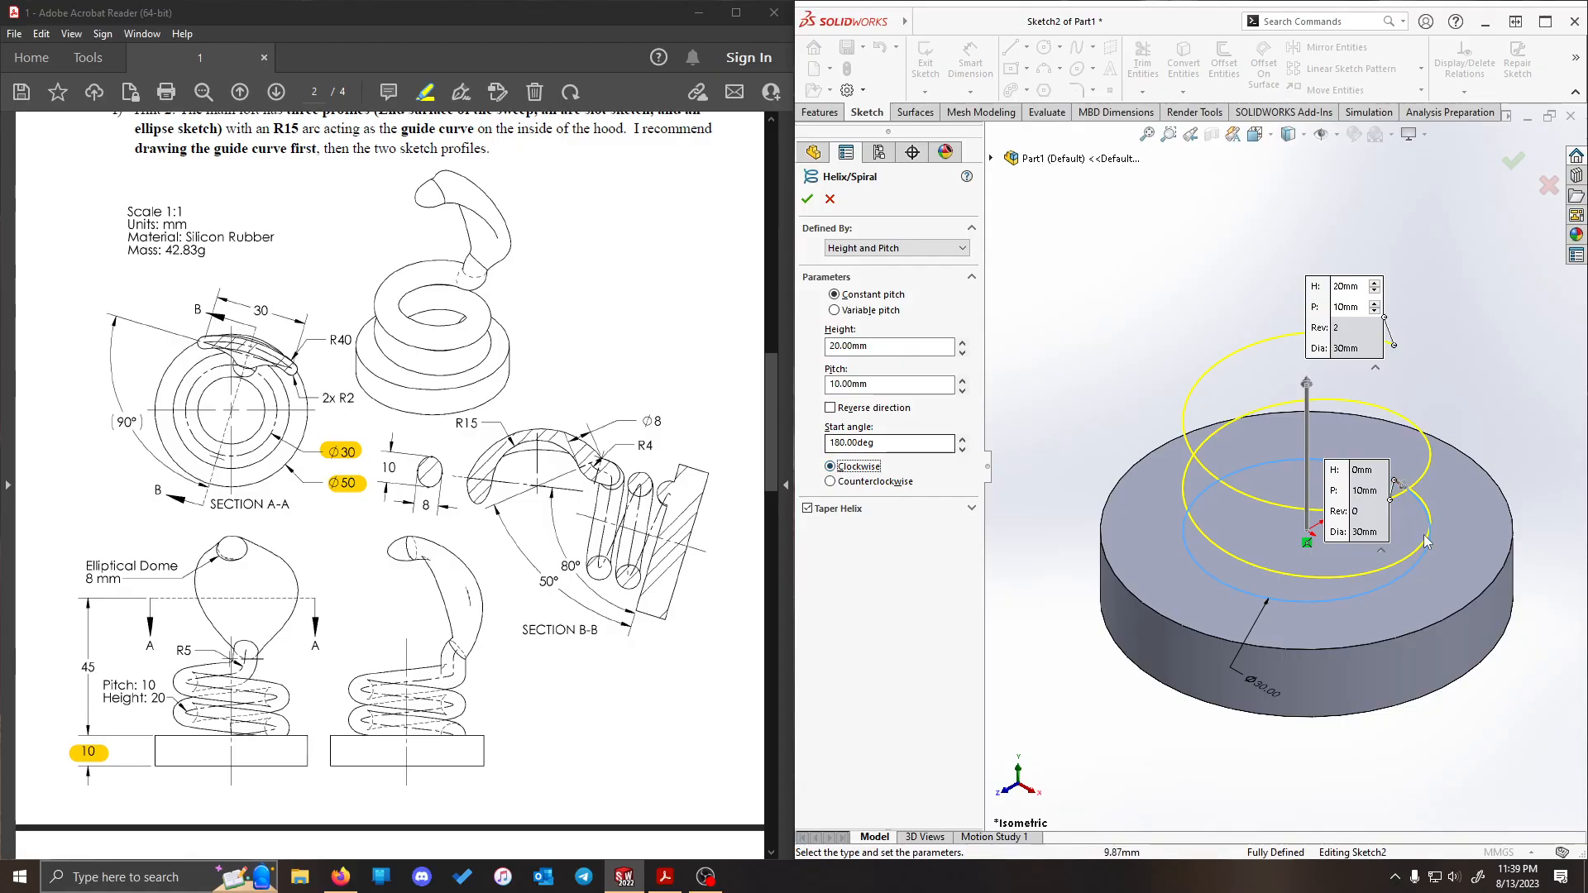
{"action": "left_click", "coordinate": [807, 200]}
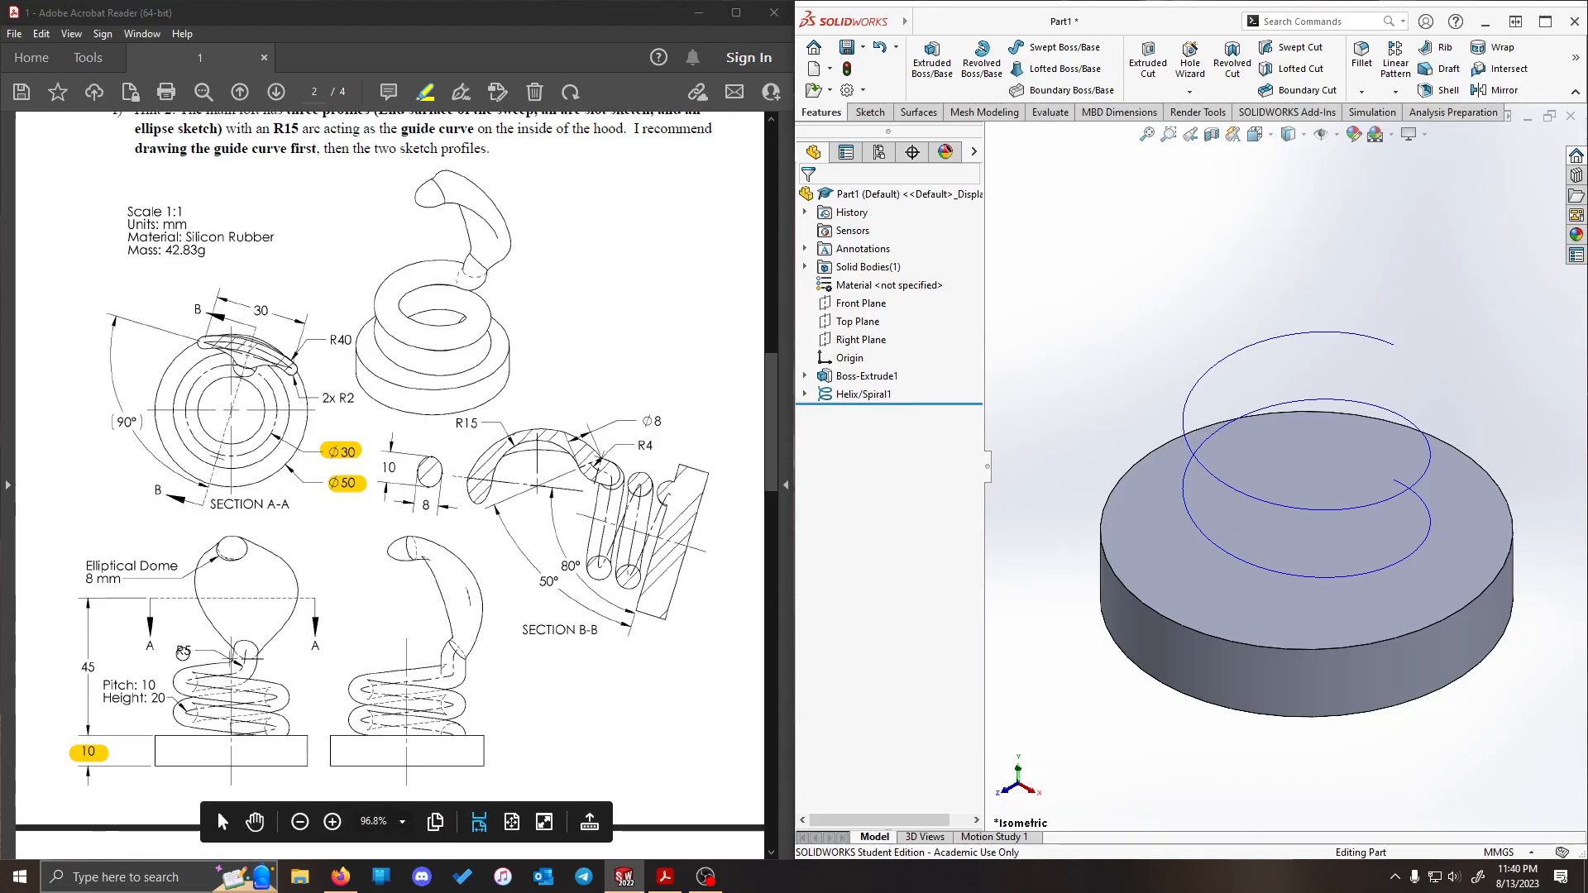
{"action": "mouse_move", "coordinate": [97, 683]}
{"action": "left_mouse_down"}
{"action": "mouse_move", "coordinate": [157, 685]}
{"action": "mouse_move", "coordinate": [104, 702]}
{"action": "mouse_move", "coordinate": [172, 699]}
{"action": "left_mouse_up"}
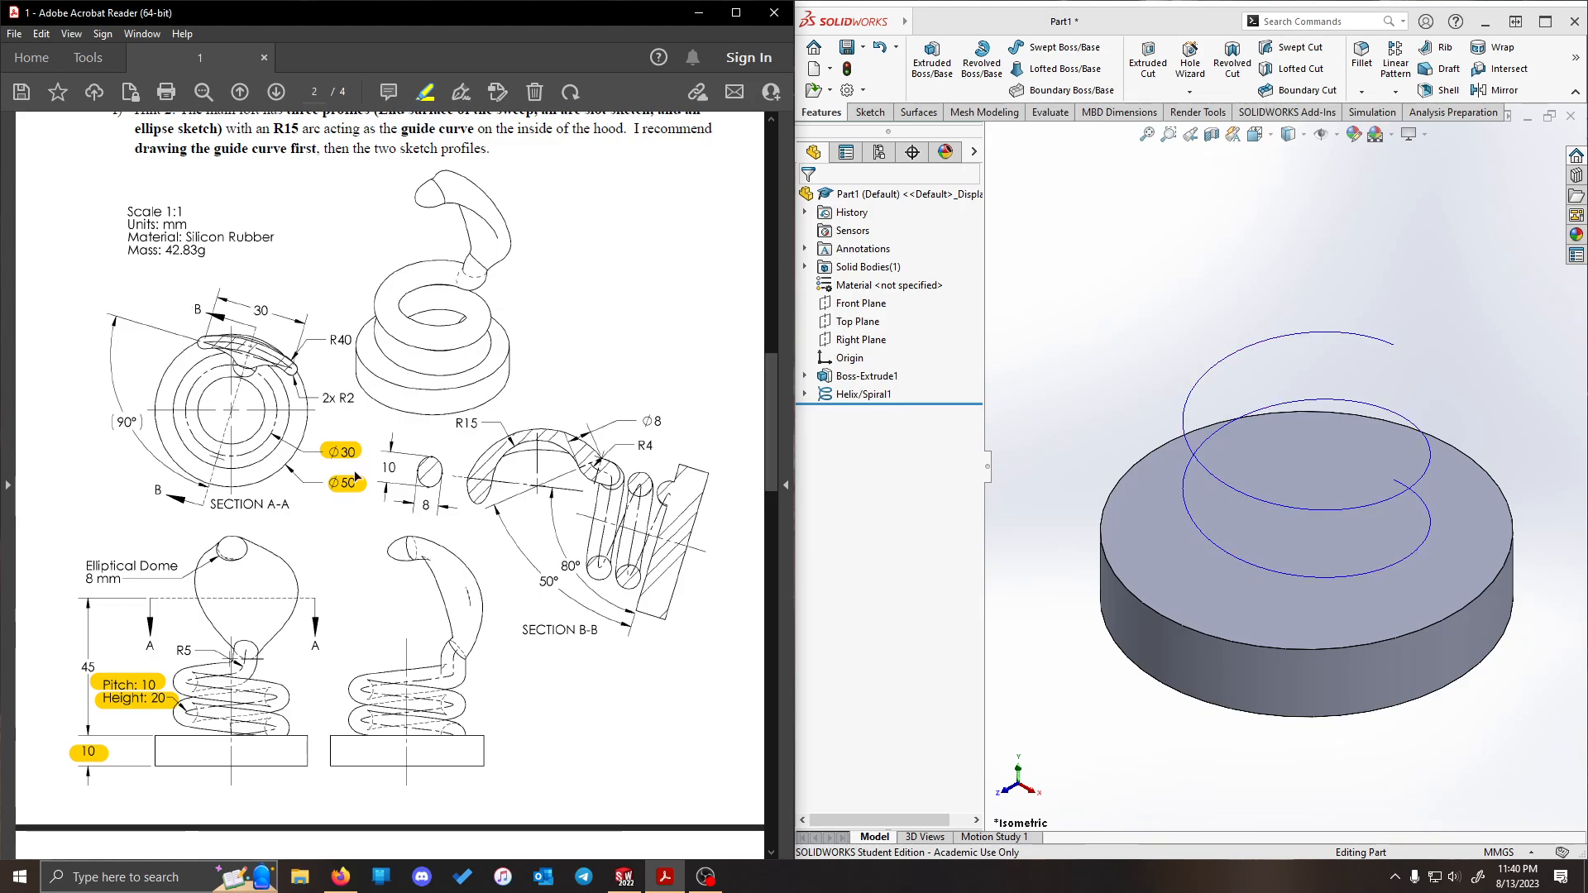
- Create a reference plane through the helix's upper endpoint, parallel to the Front Plane
{"action": "left_click", "coordinate": [1576, 65]}
{"action": "left_click", "coordinate": [1523, 112]}
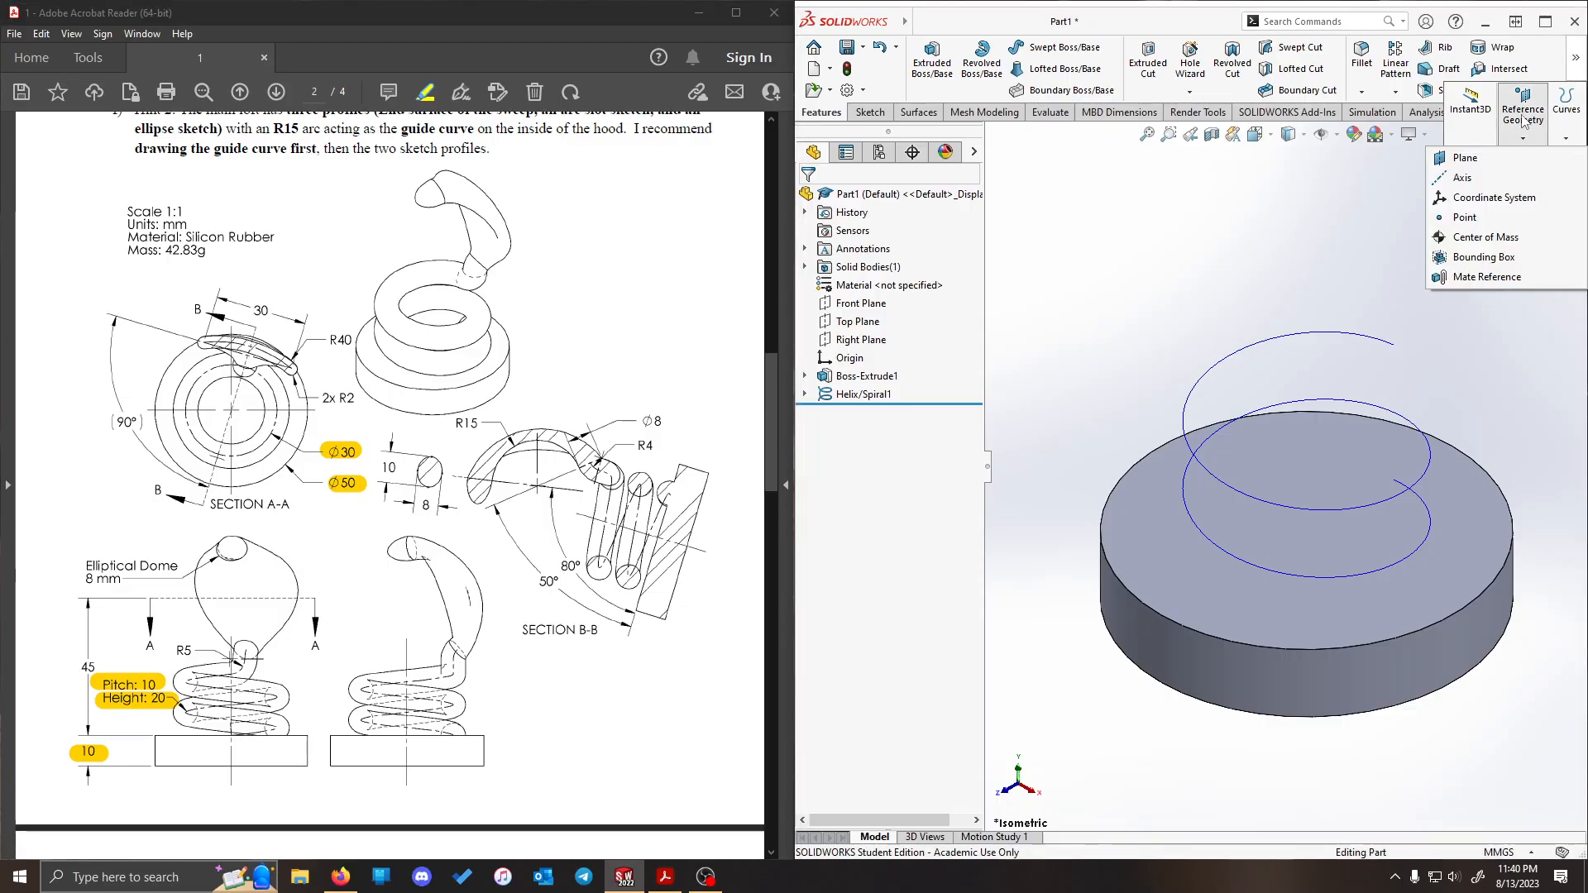
{"action": "left_click", "coordinate": [1481, 159]}
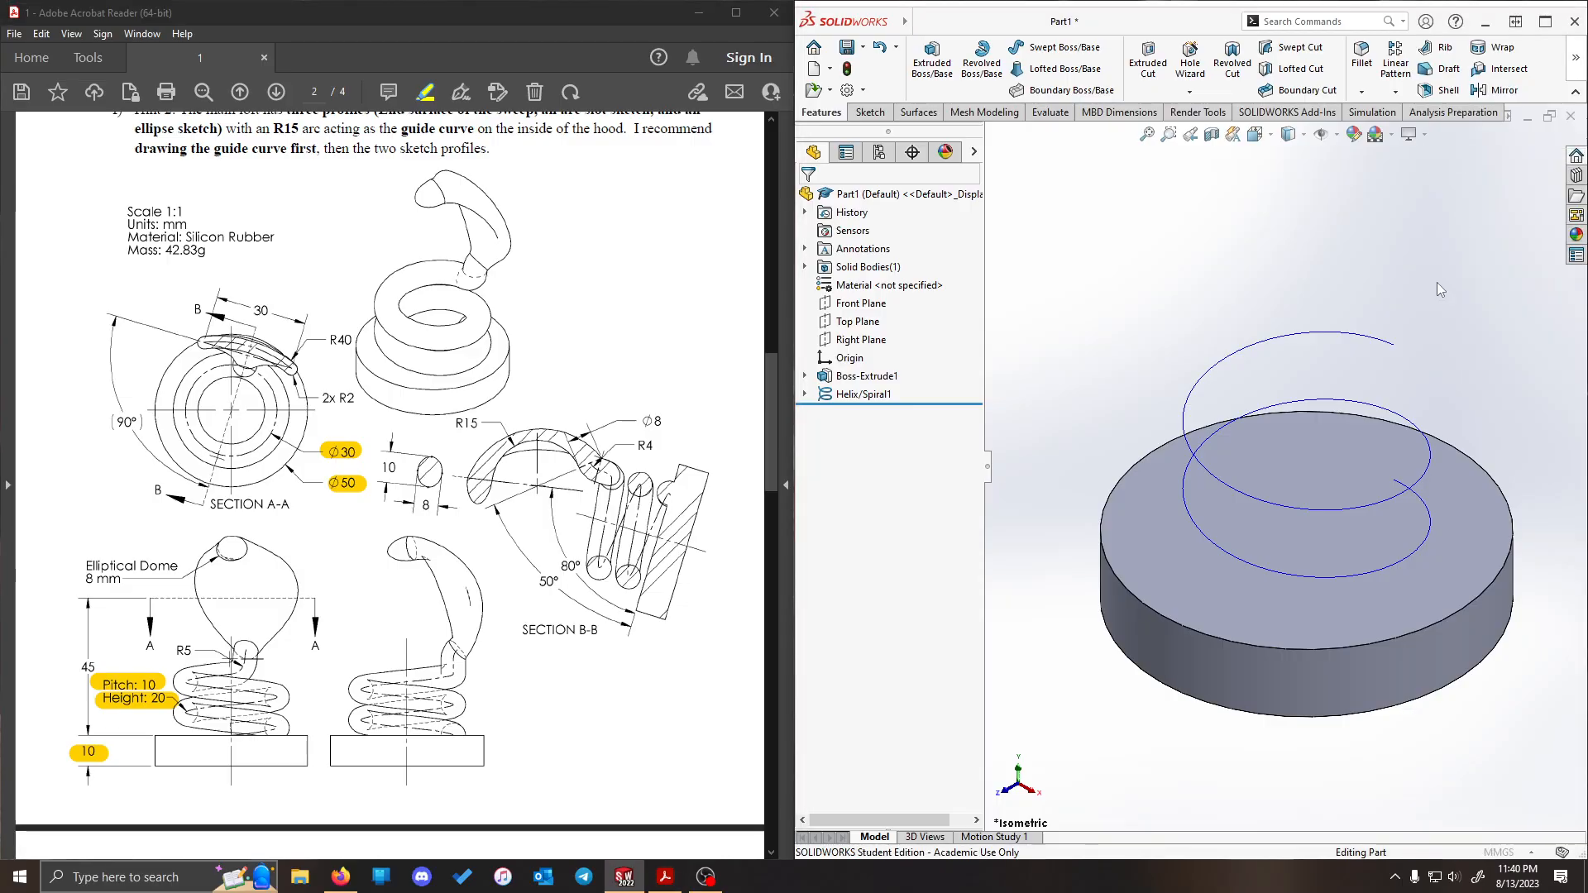
{"action": "left_click", "coordinate": [1395, 346]}
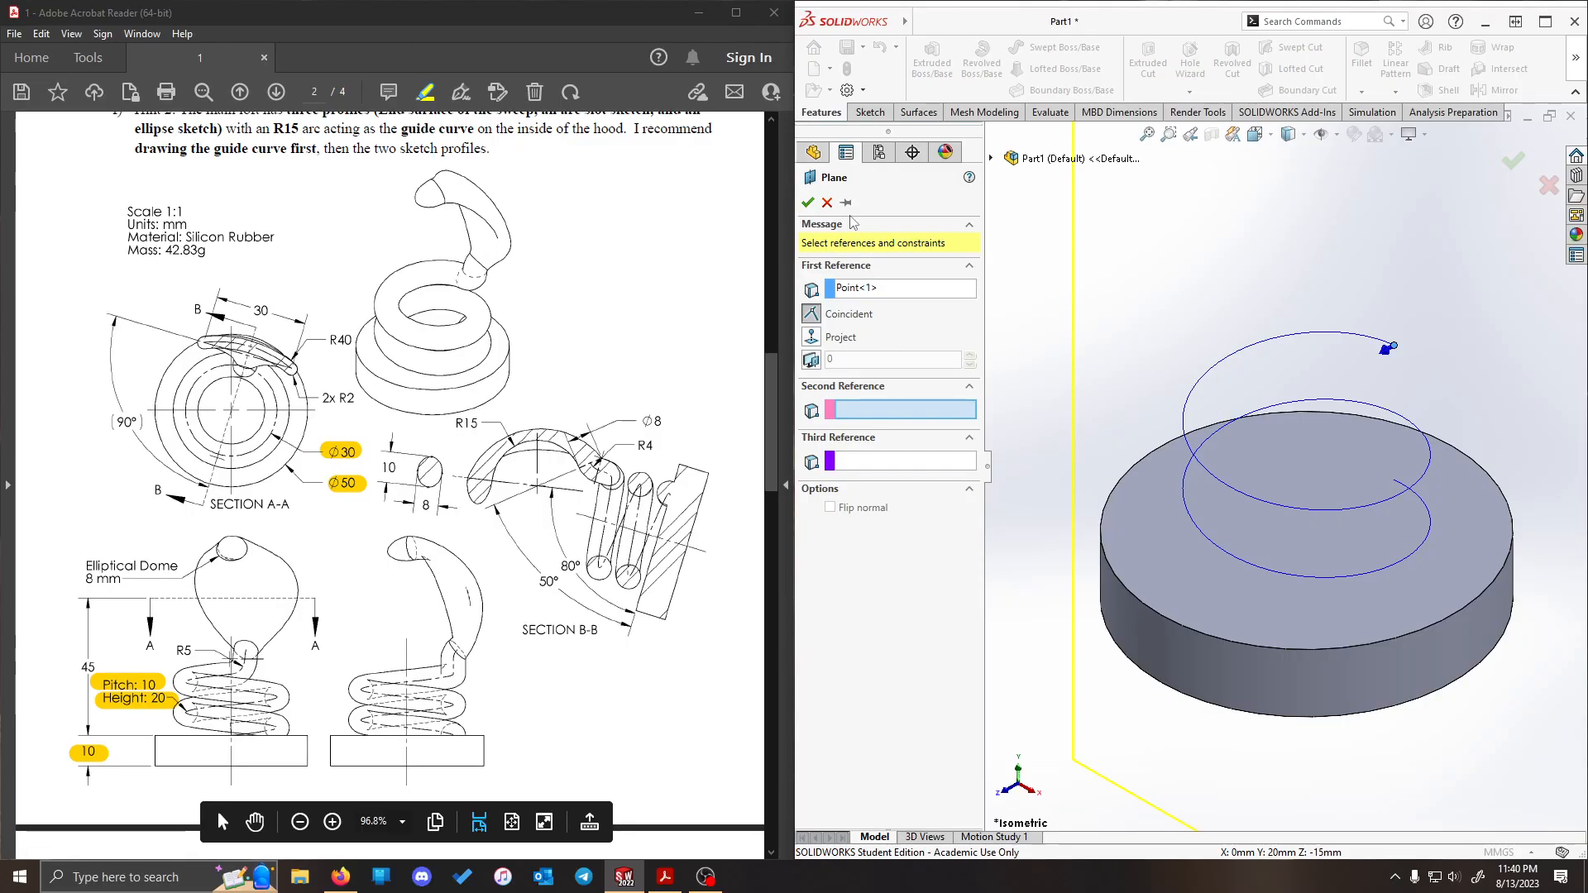
{"action": "left_click", "coordinate": [992, 158]}
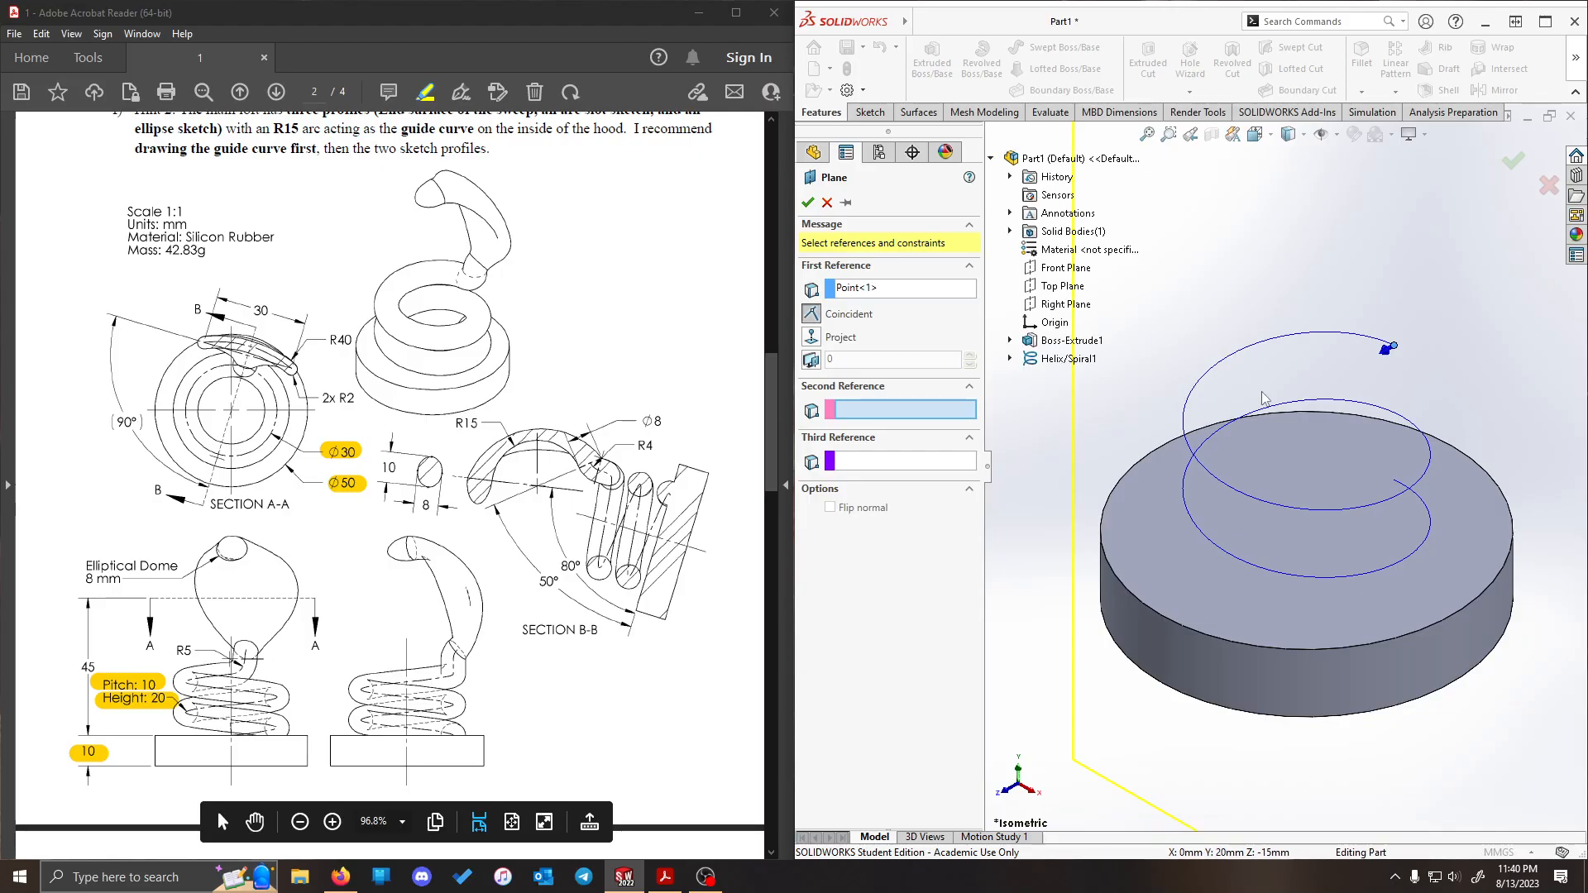
{"action": "scroll", "coordinate": [1394, 359], "scroll_direction": "up", "scroll_amount": 5}
{"action": "scroll", "coordinate": [1396, 359], "scroll_direction": "down", "scroll_amount": 2}
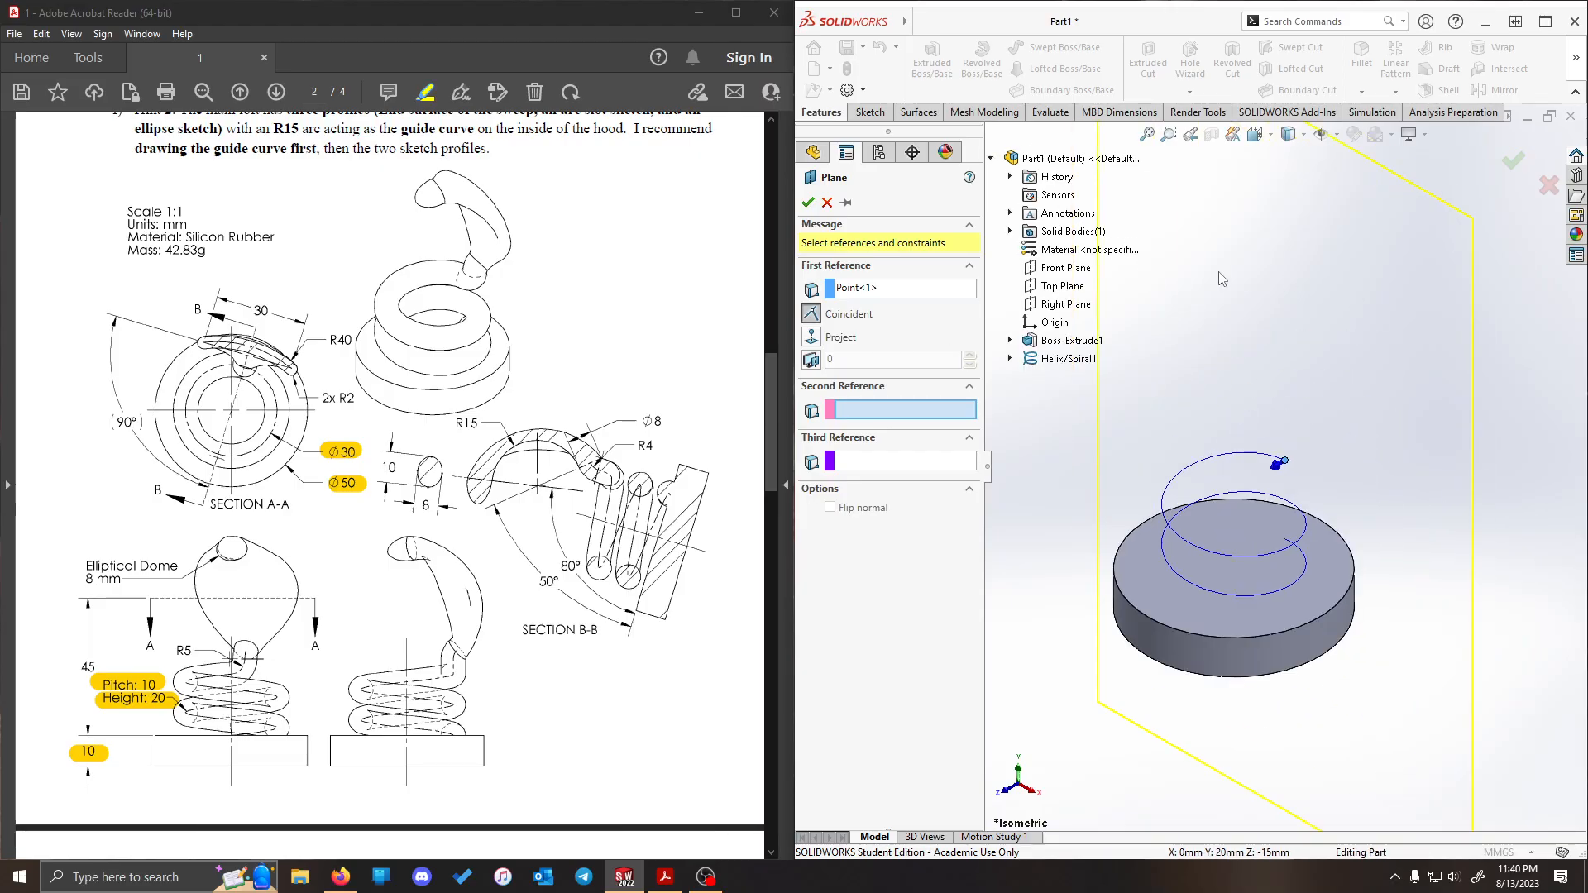
{"action": "left_click", "coordinate": [1066, 268]}
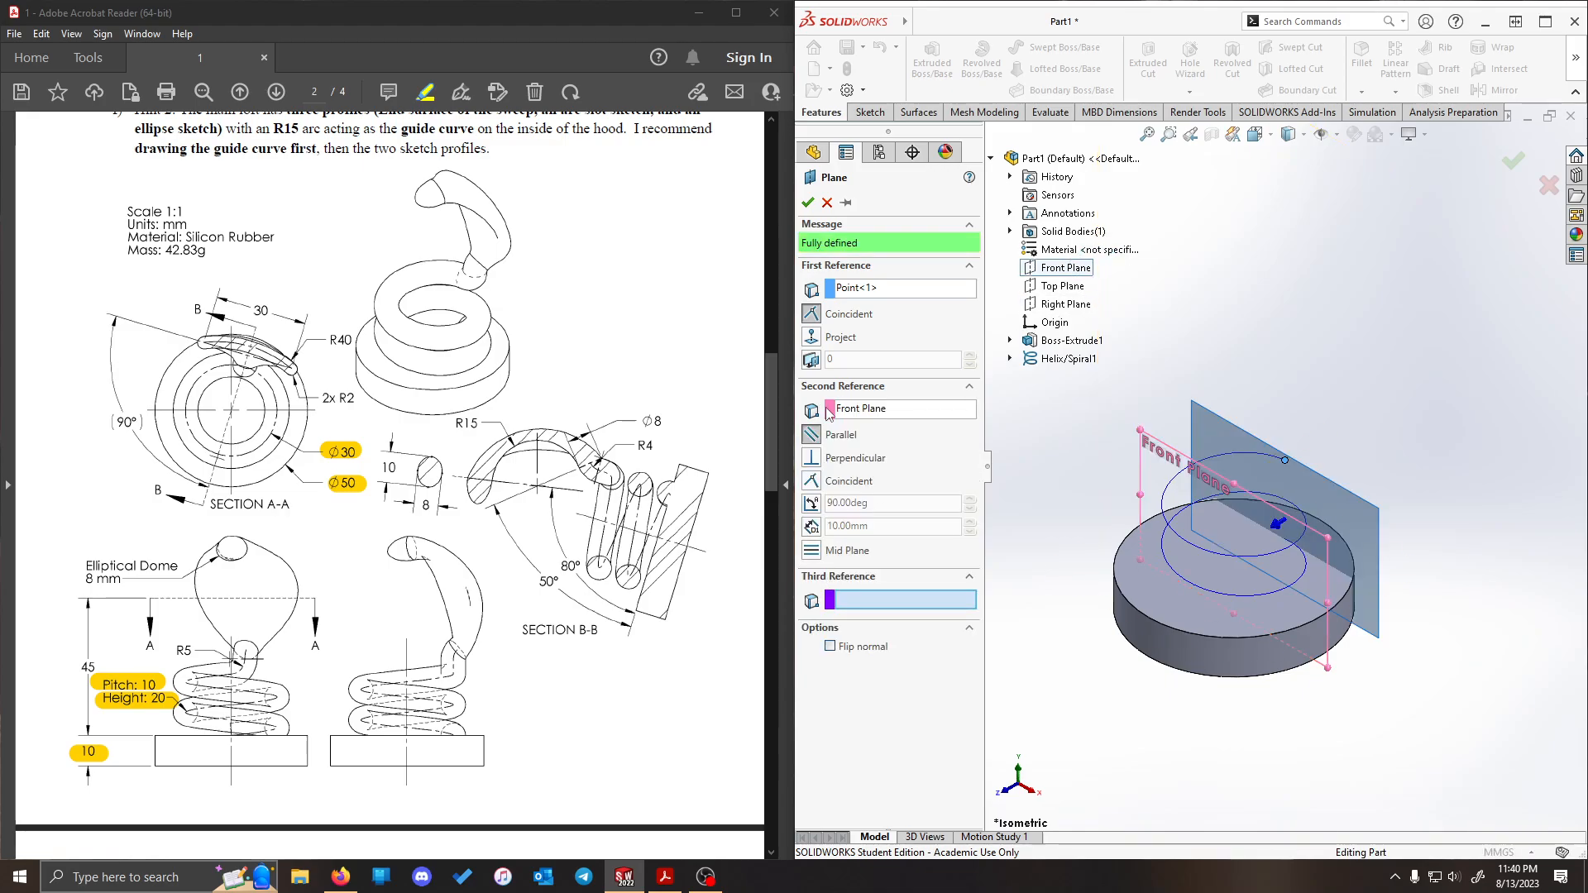
{"action": "left_click", "coordinate": [808, 202]}
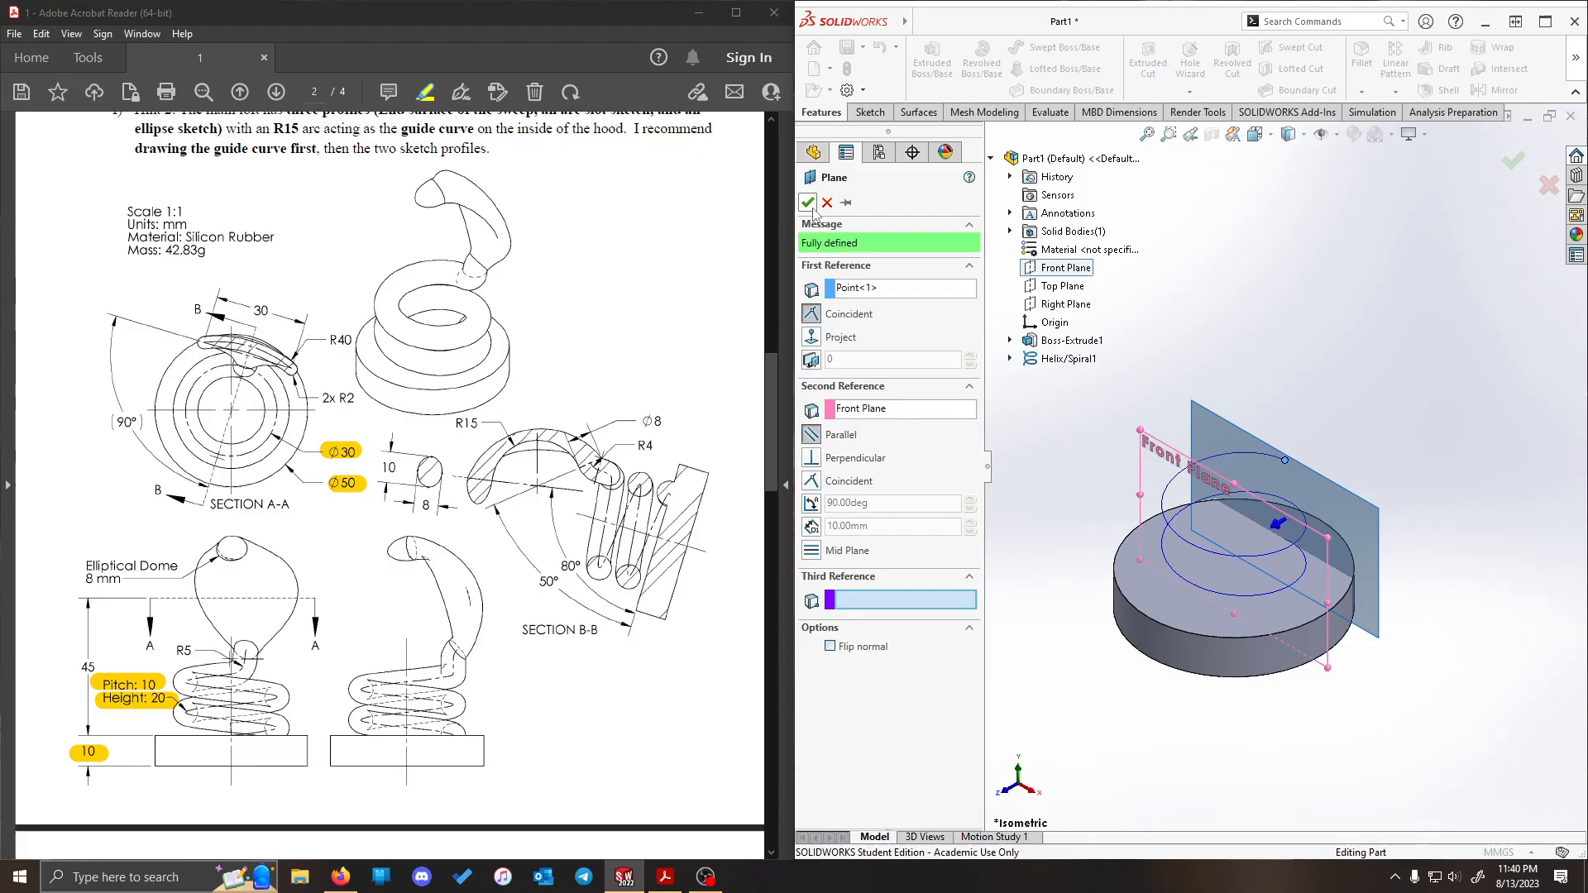
- Start a sketch on the plane at the helix's end and draw a three-point arc of about 5.7 mm radius and 94° above that end
{"action": "right_click", "coordinate": [1344, 490]}
{"action": "left_click", "coordinate": [1384, 474]}
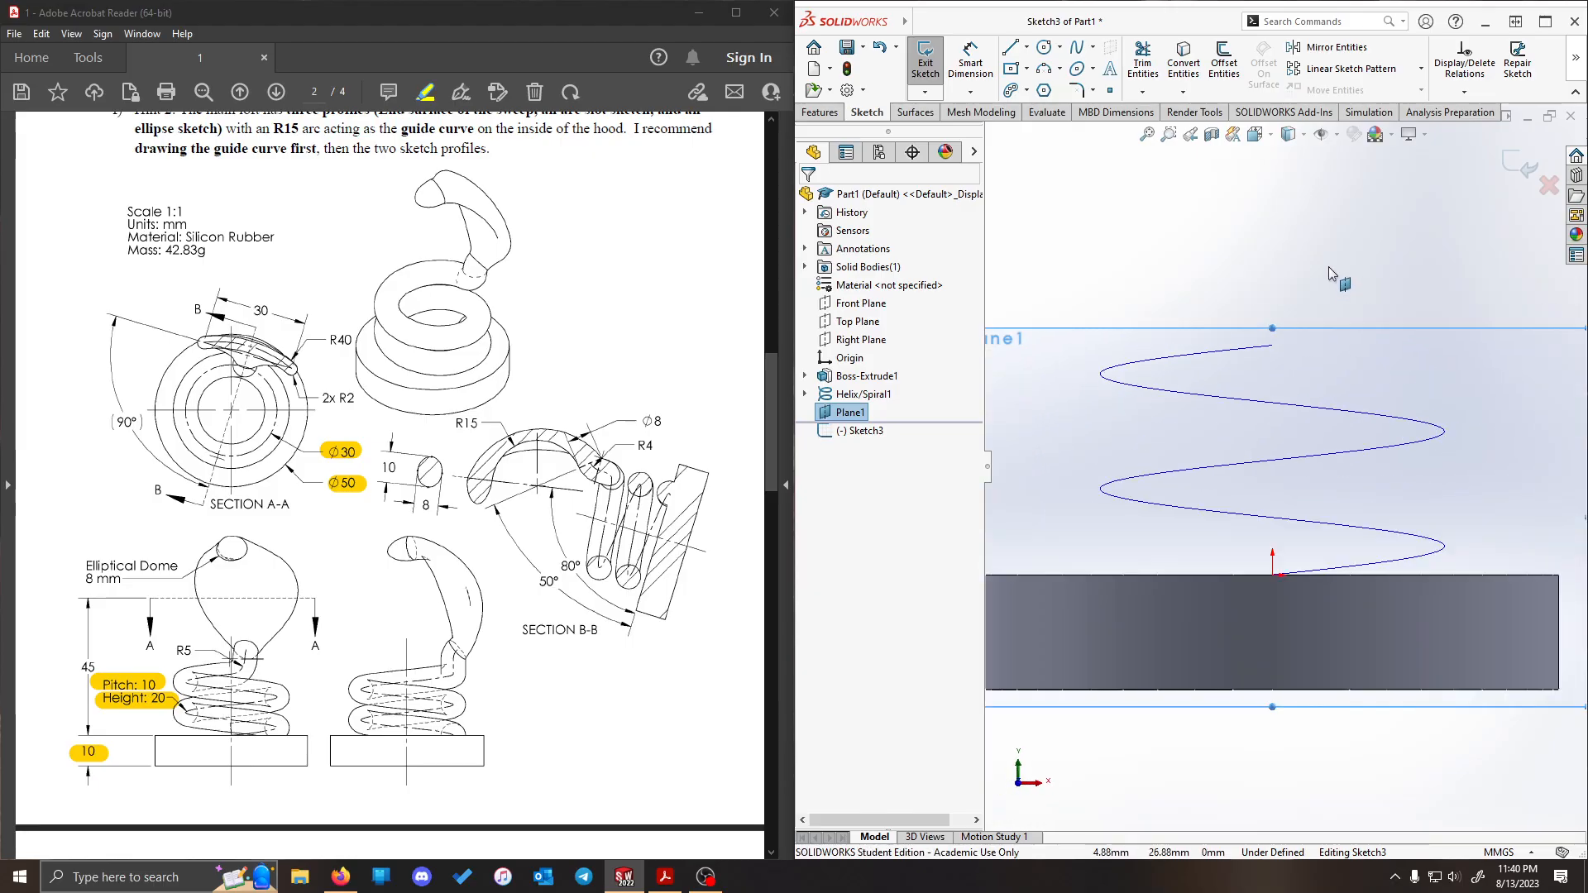
{"action": "left_click", "coordinate": [1046, 71]}
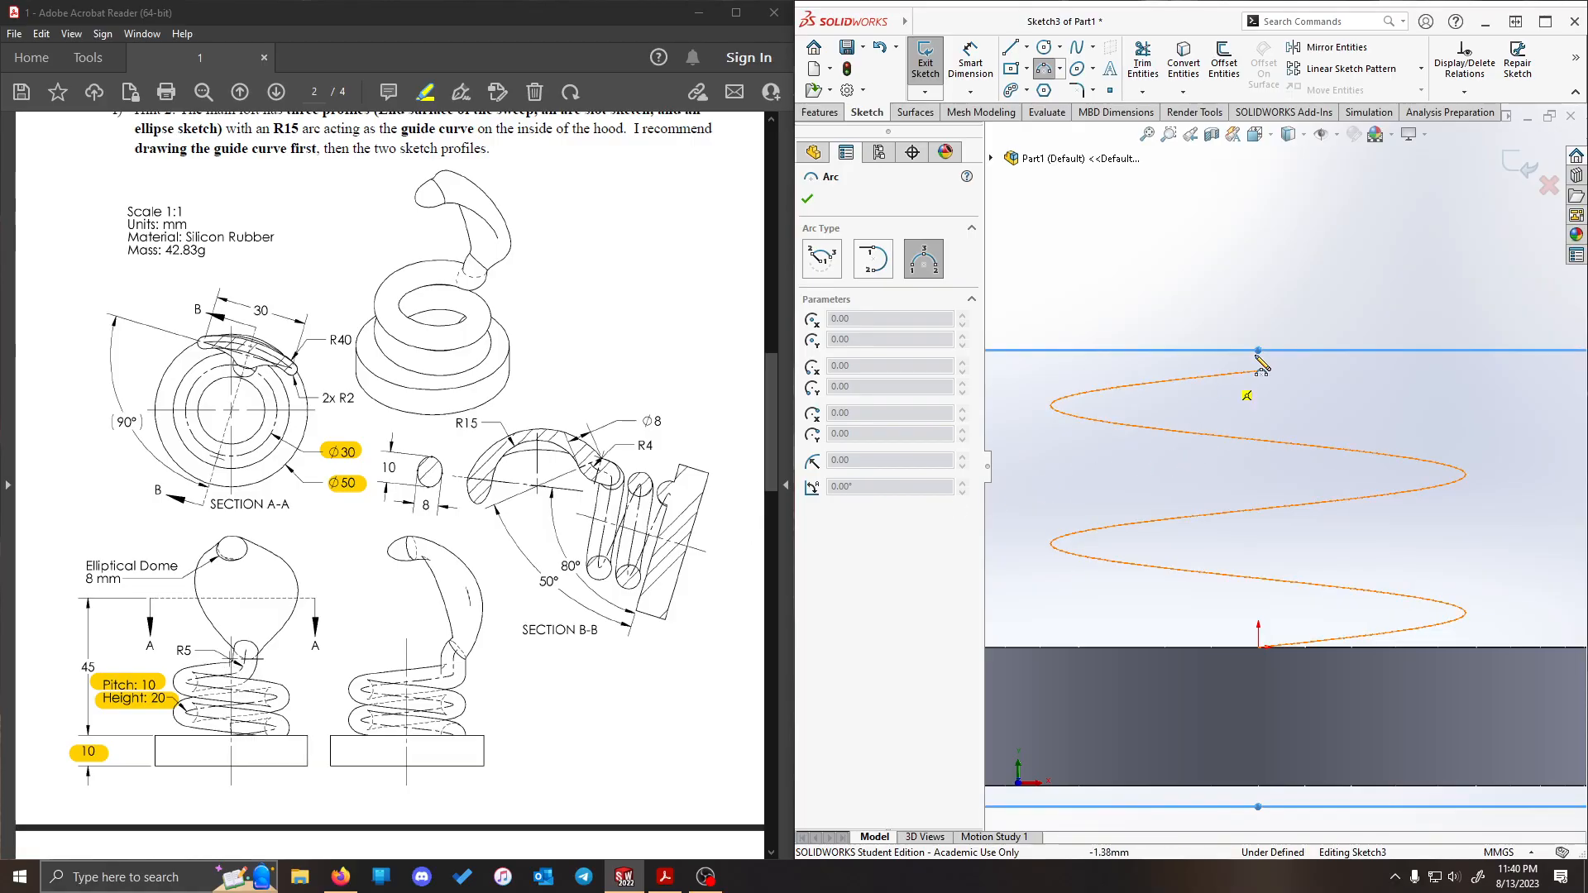
{"action": "left_click", "coordinate": [1308, 329]}
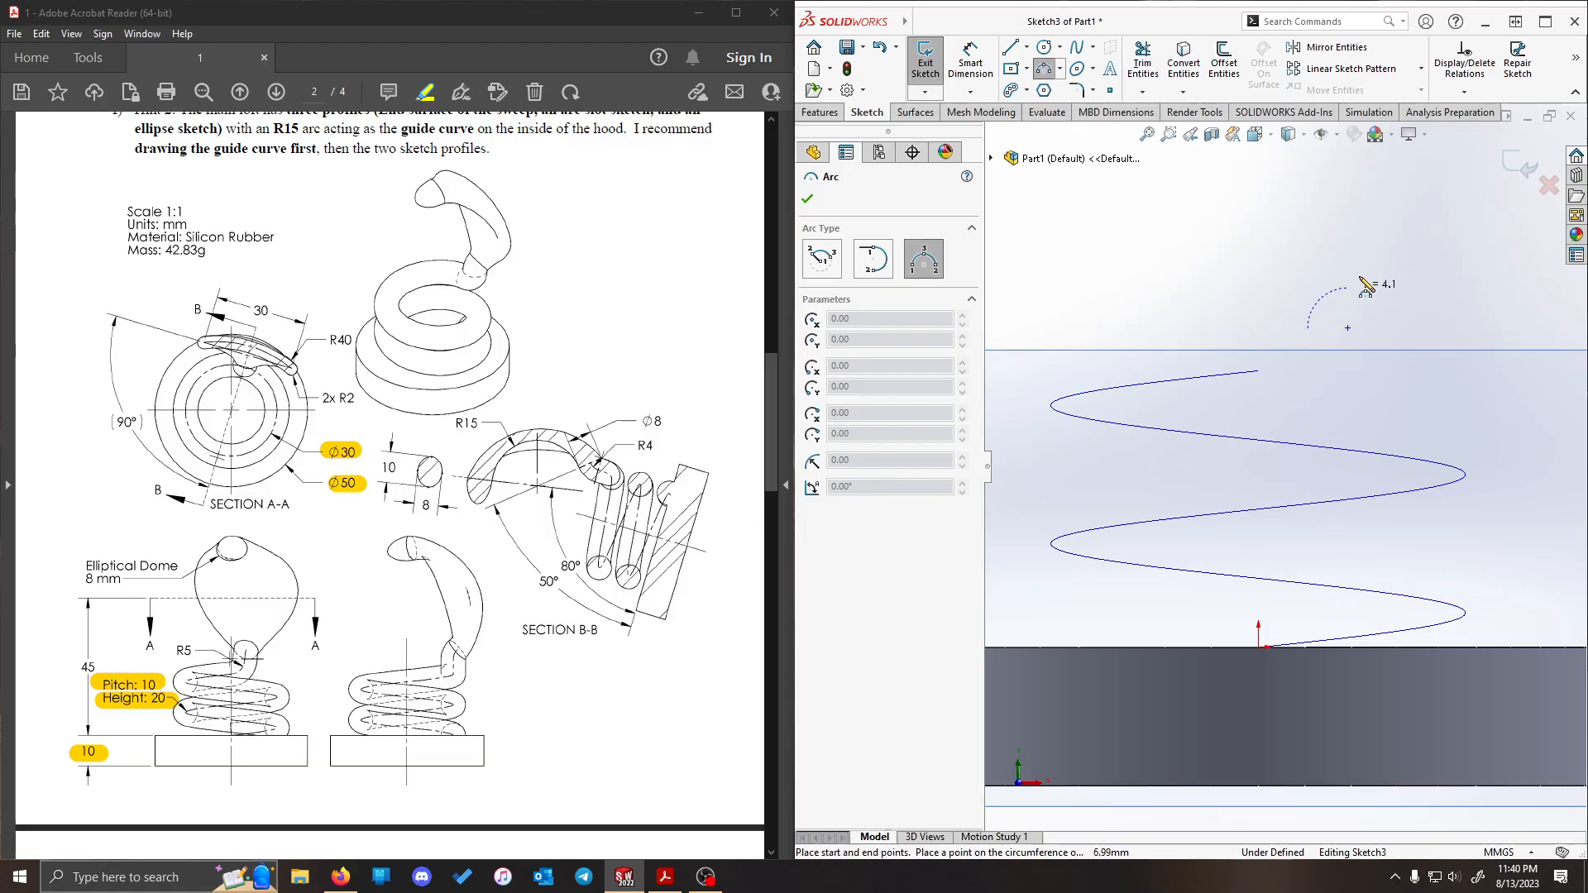
{"action": "left_click", "coordinate": [1370, 230]}
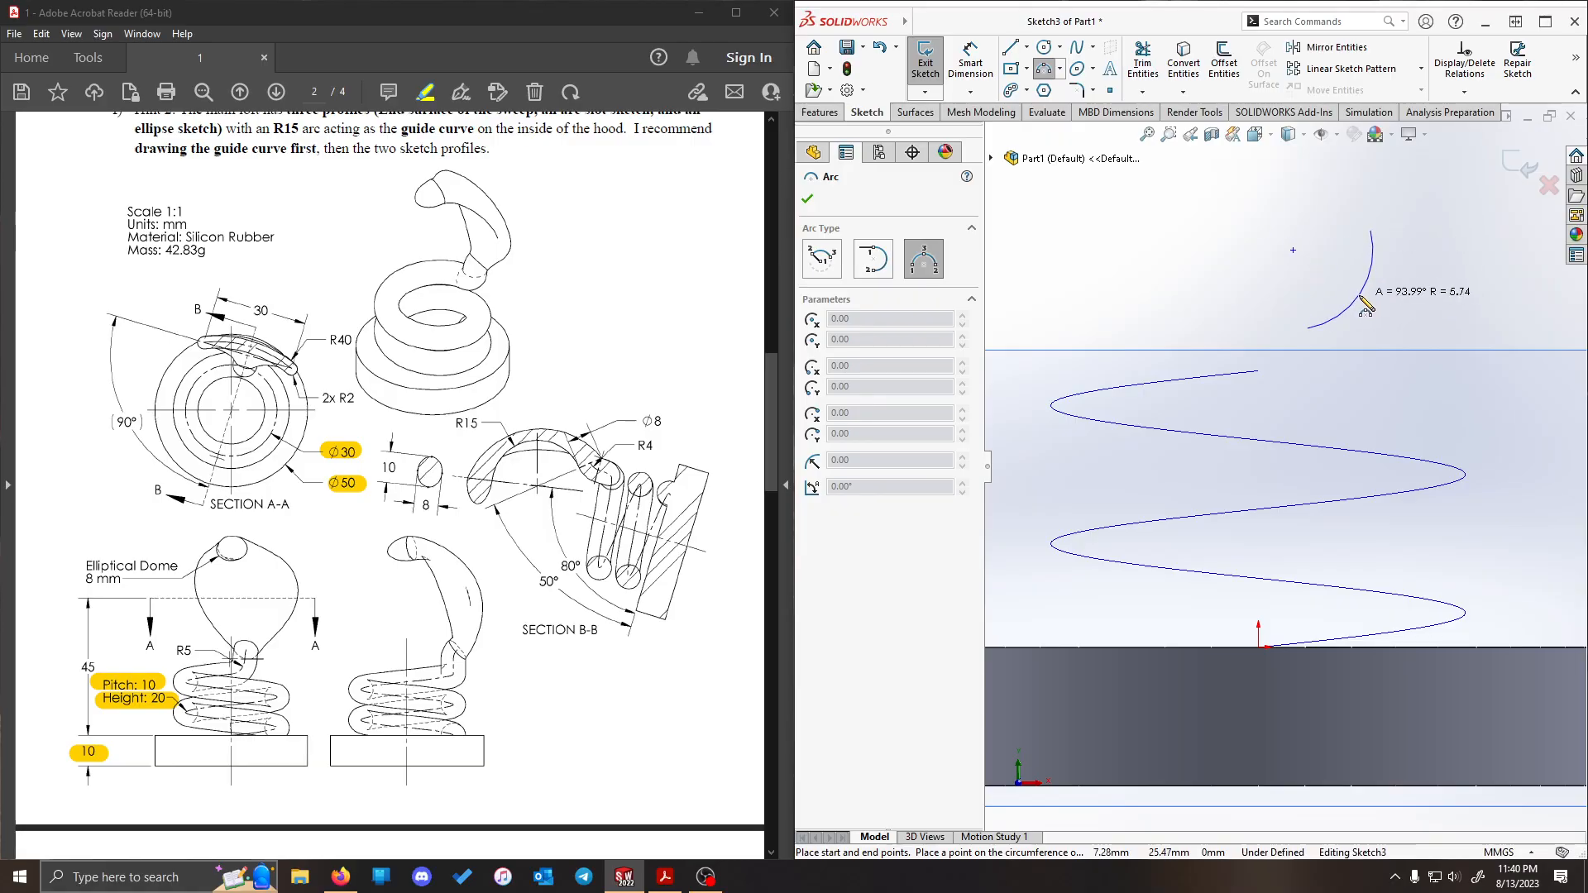
{"action": "left_click", "coordinate": [1357, 298]}
{"action": "key", "text": "Escape"}
{"action": "scroll", "coordinate": [1343, 248], "scroll_direction": "down", "scroll_amount": 3}
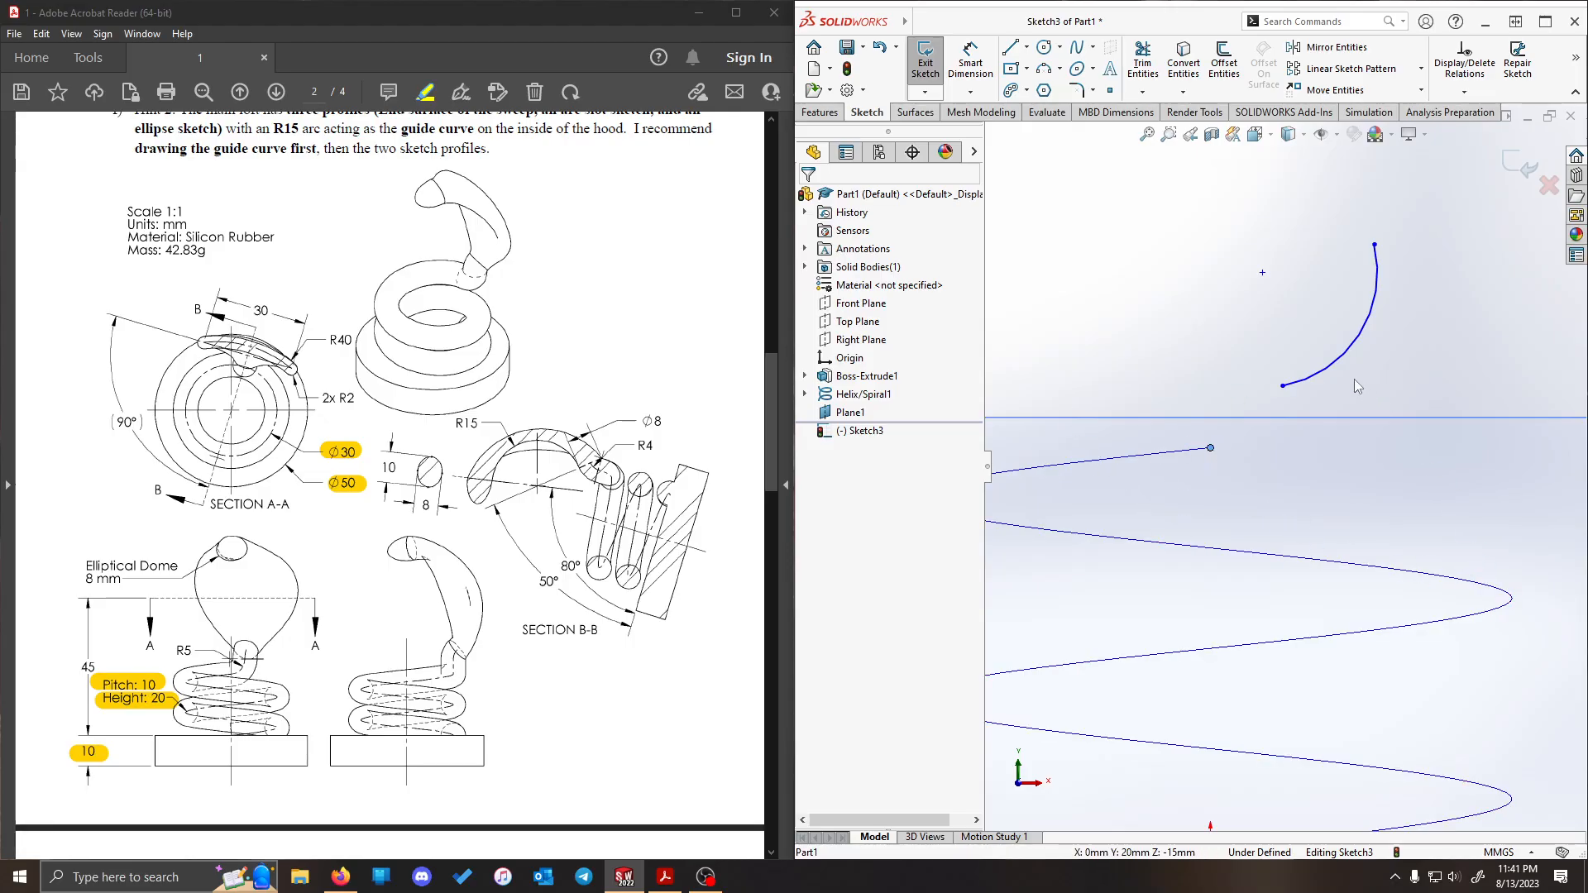
- Attach the arc's lower endpoint to the helix with a Pierce relation
{"action": "left_click", "coordinate": [1283, 386]}
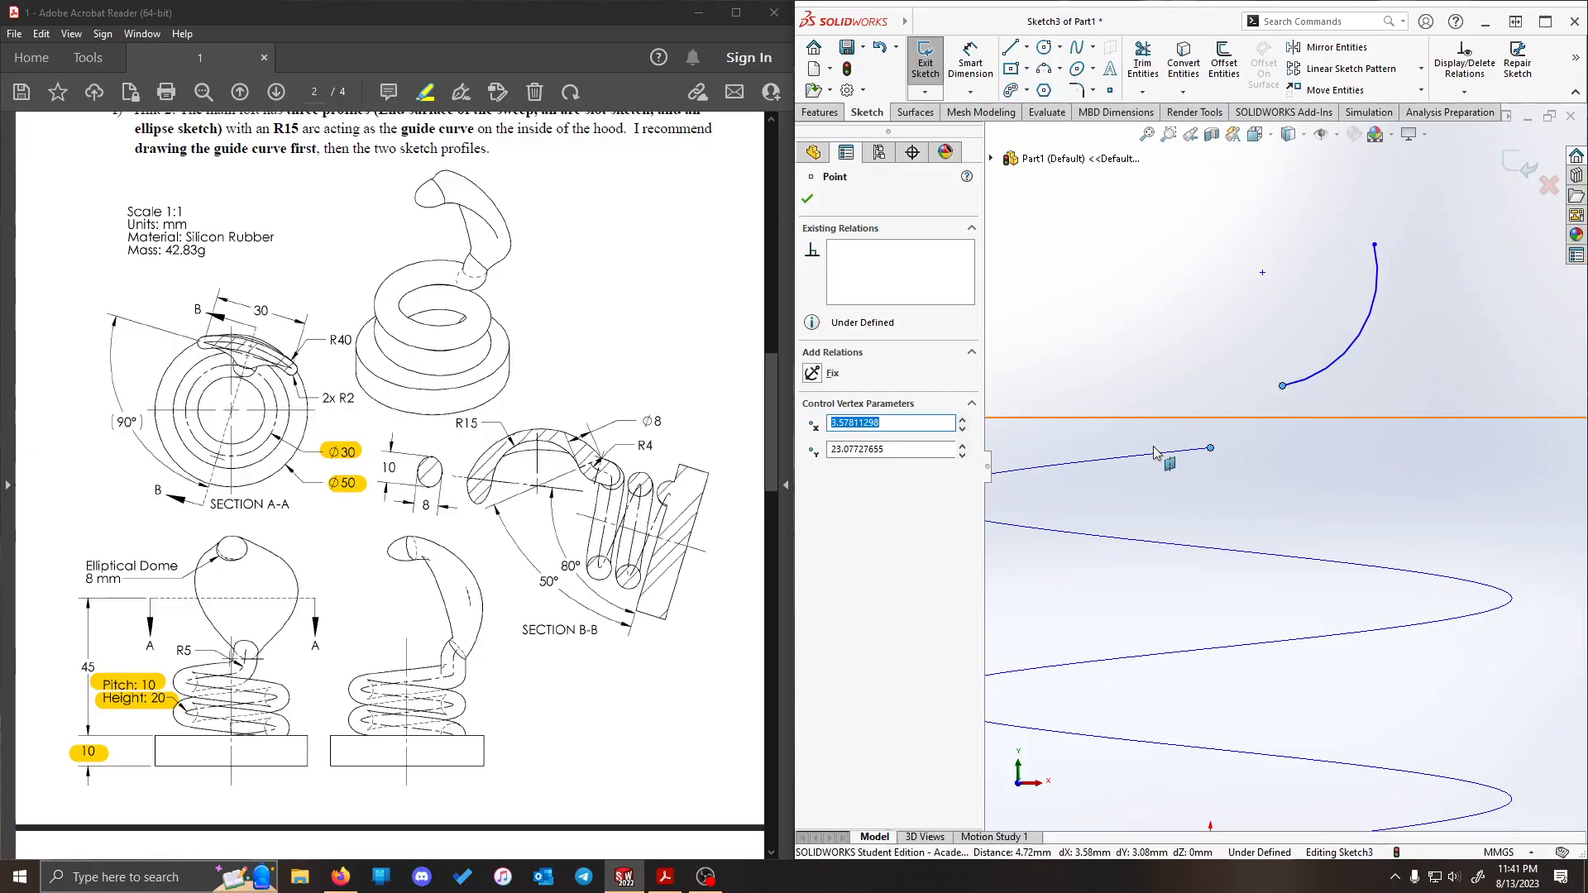
{"action": "left_click", "coordinate": [1185, 354]}
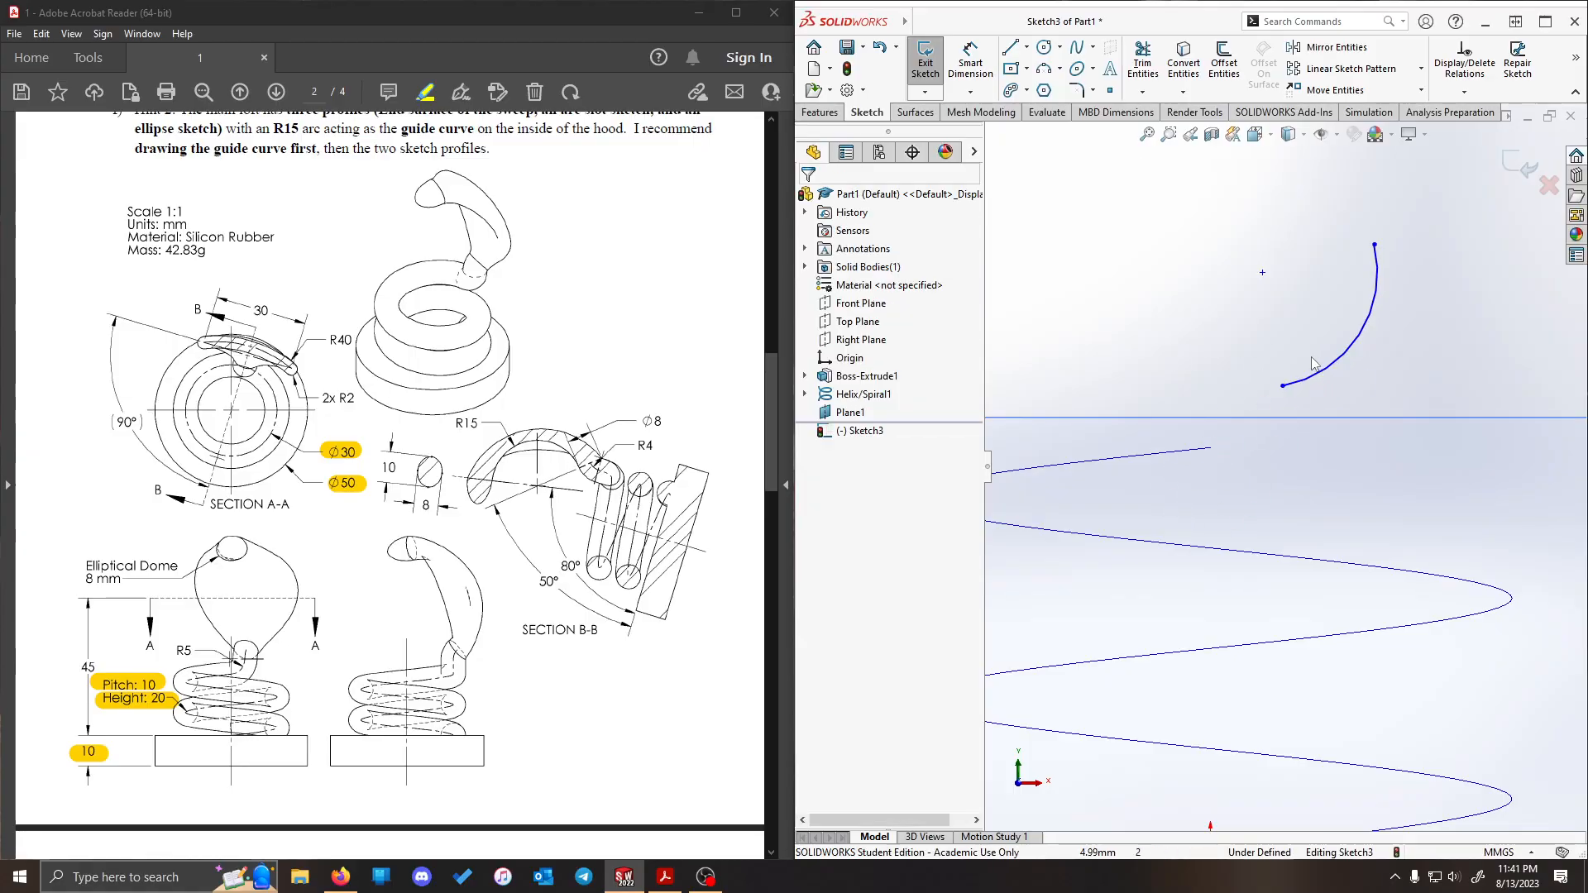
{"action": "left_click", "coordinate": [1283, 386]}
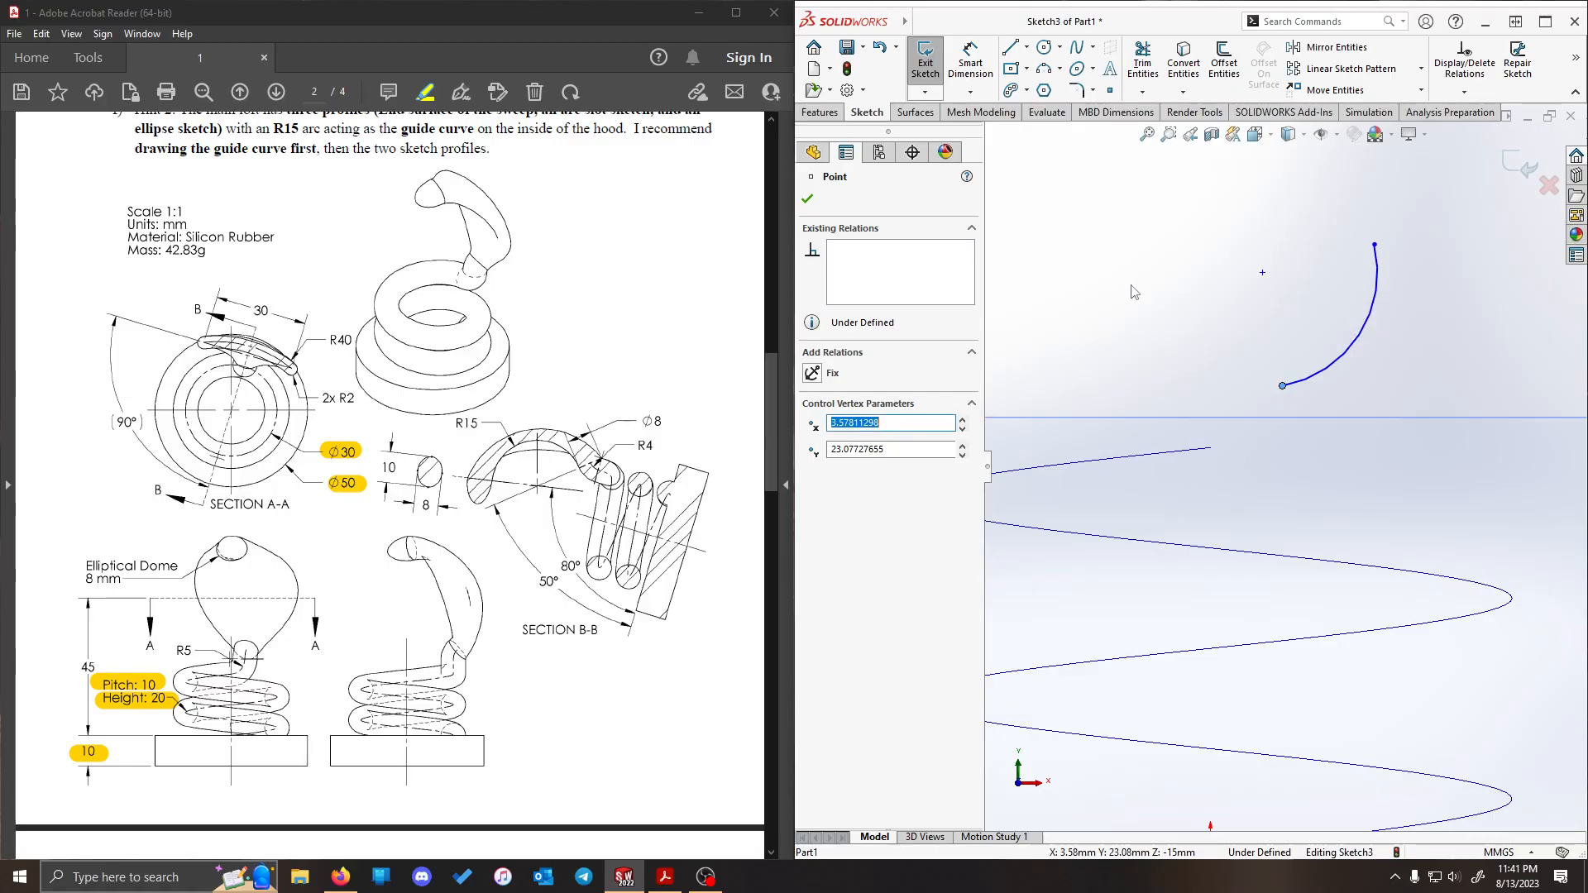
{"action": "left_click", "coordinate": [1244, 349]}
{"action": "left_click", "coordinate": [1283, 386]}
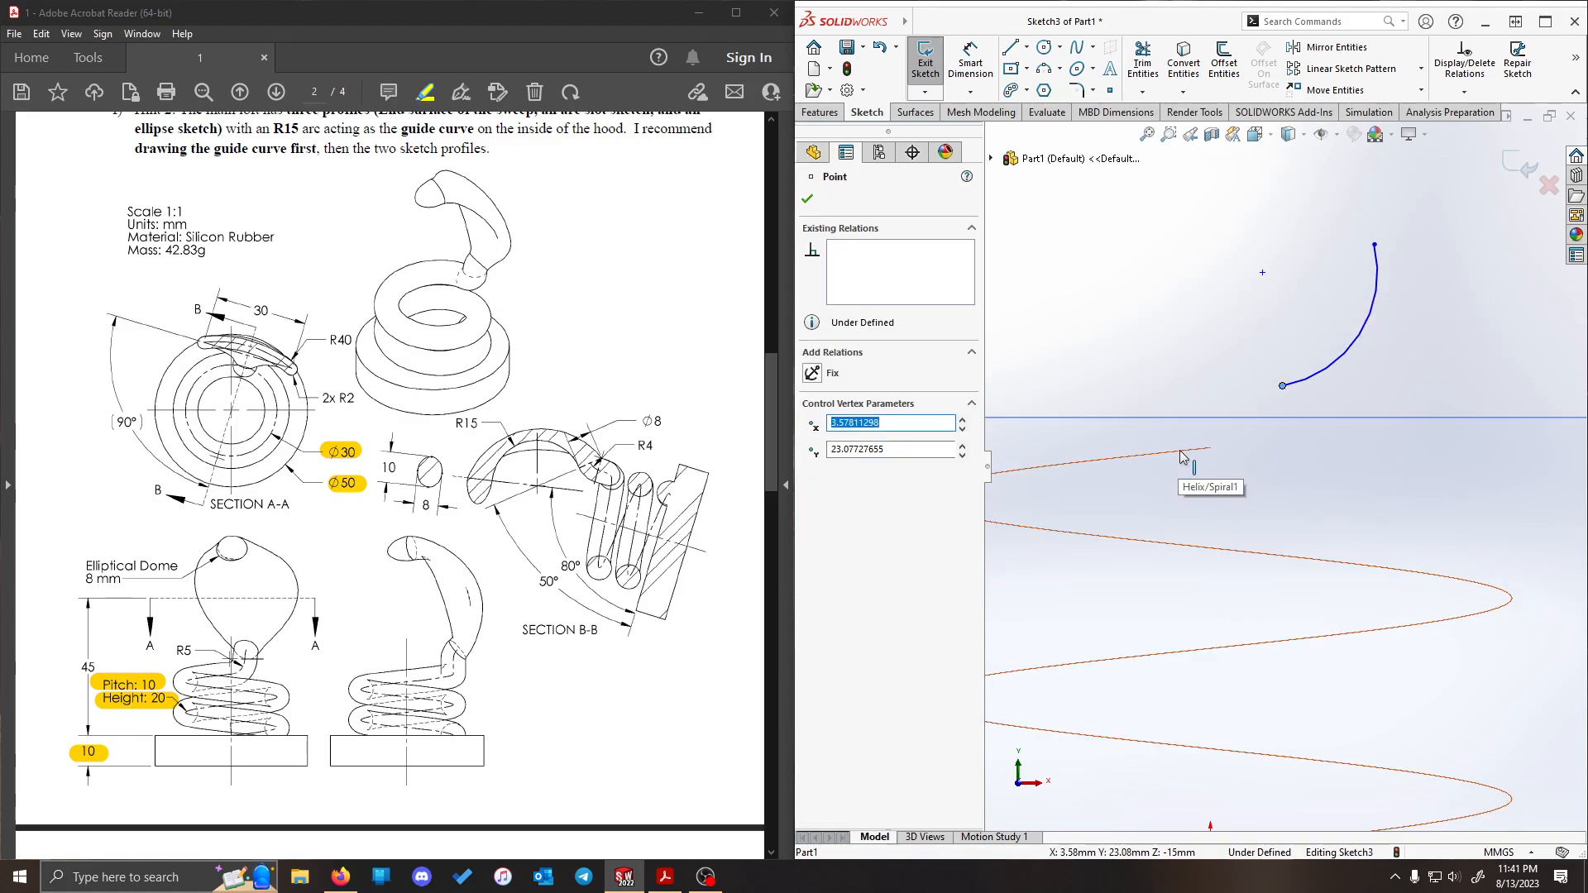
{"action": "left_click", "coordinate": [1182, 455], "text": "ctrl"}
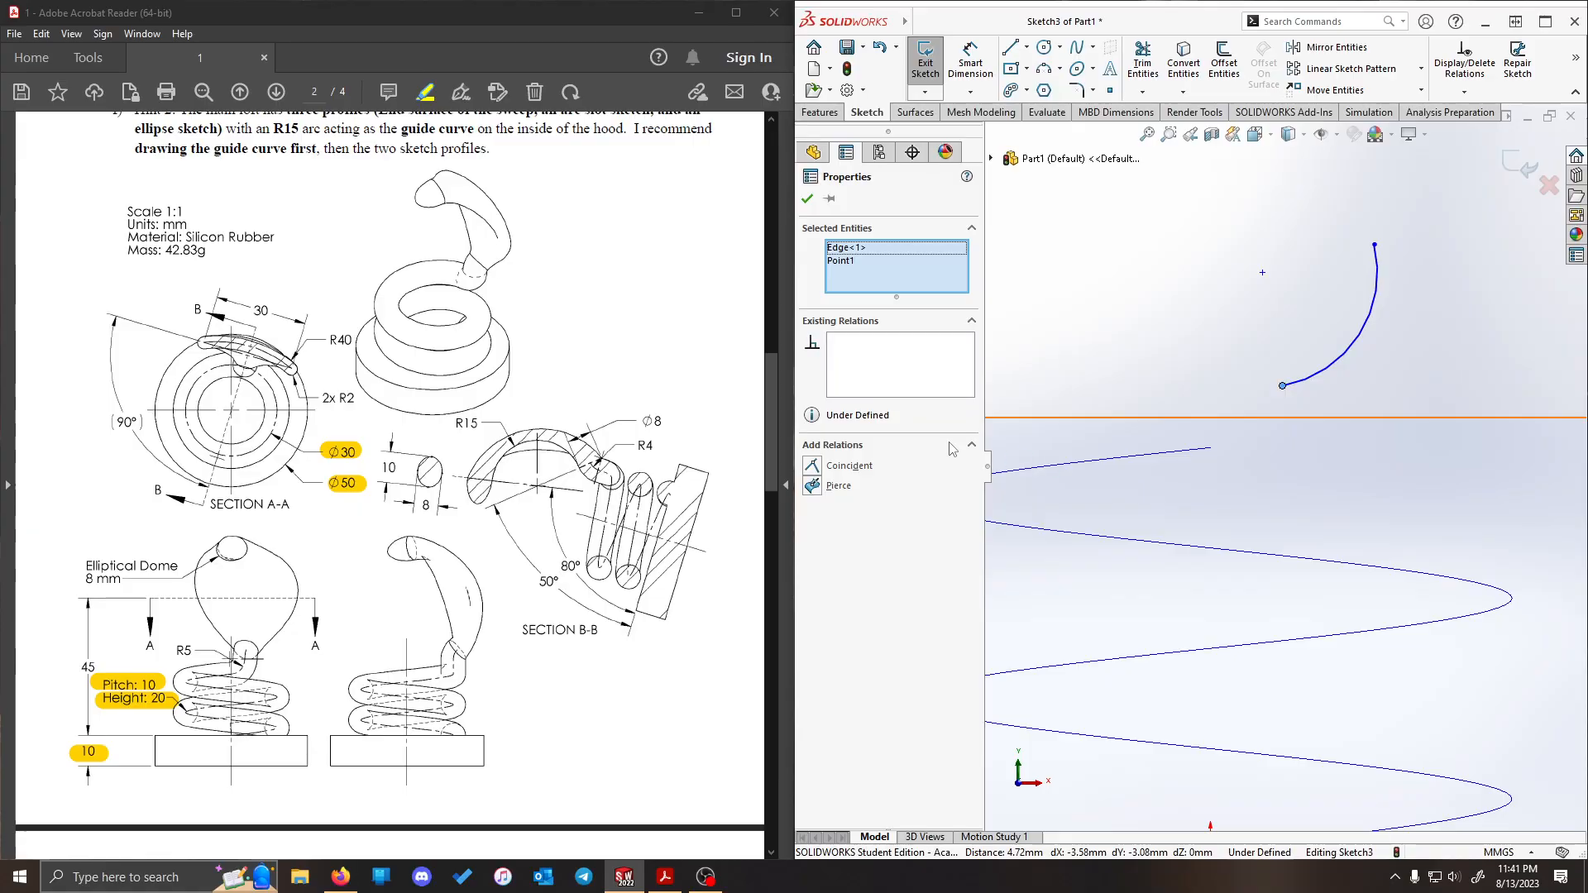
{"action": "left_click", "coordinate": [813, 489]}
{"action": "left_click", "coordinate": [1160, 386]}
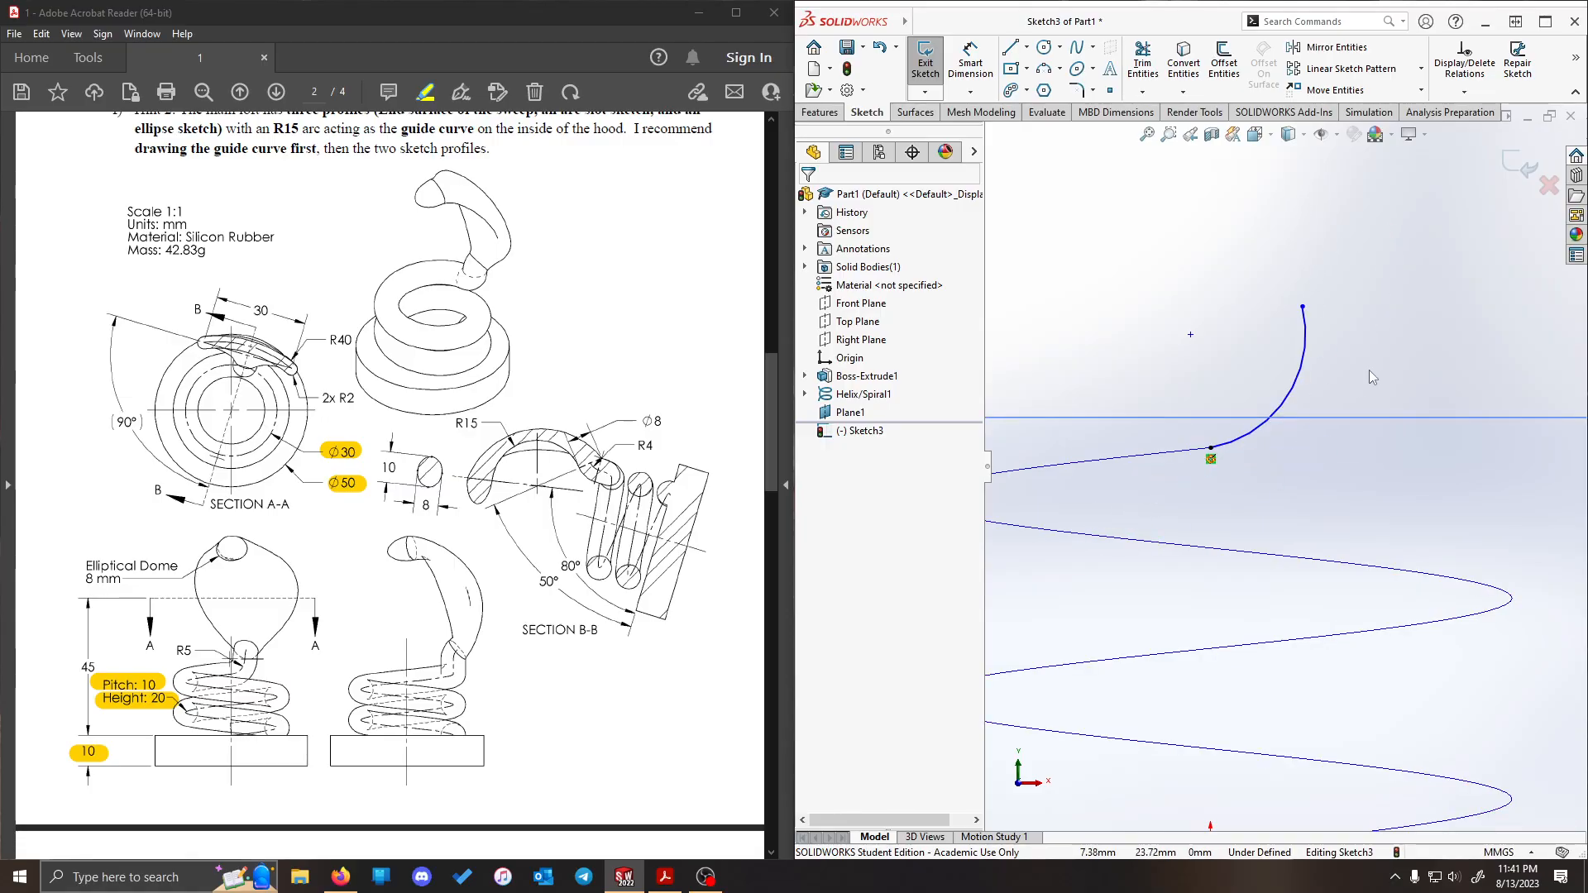
- Dimension the arc's radius as 5 mm and leave the dimensioning command
{"action": "left_click", "coordinate": [971, 62]}
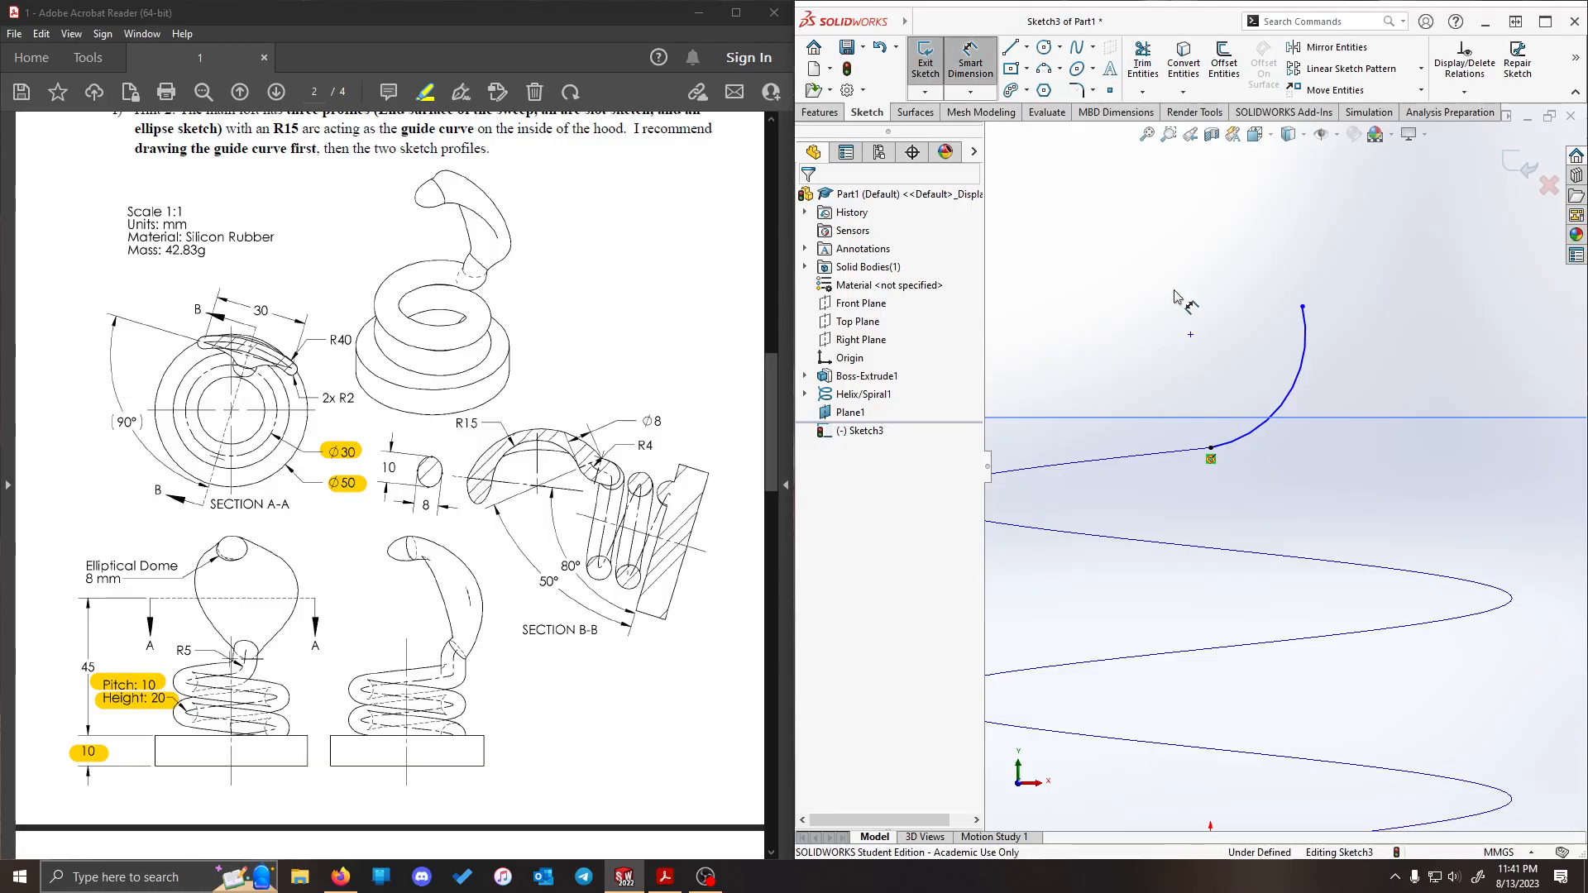
{"action": "left_click", "coordinate": [1305, 389]}
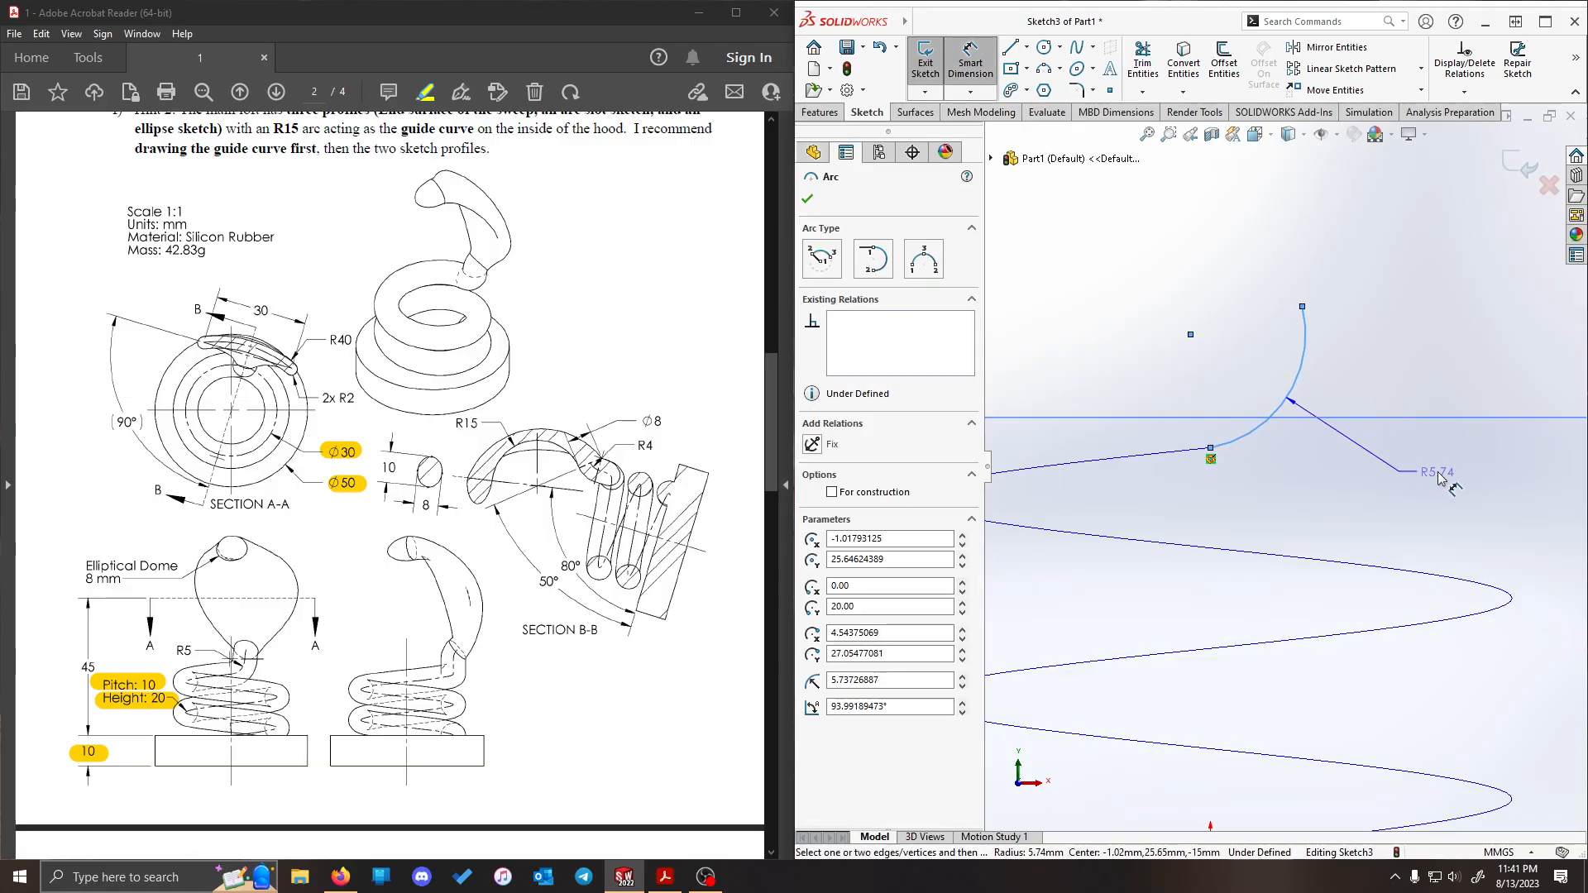
{"action": "left_click", "coordinate": [1443, 359]}
{"action": "type", "text": "5"}
{"action": "key", "text": "Return"}
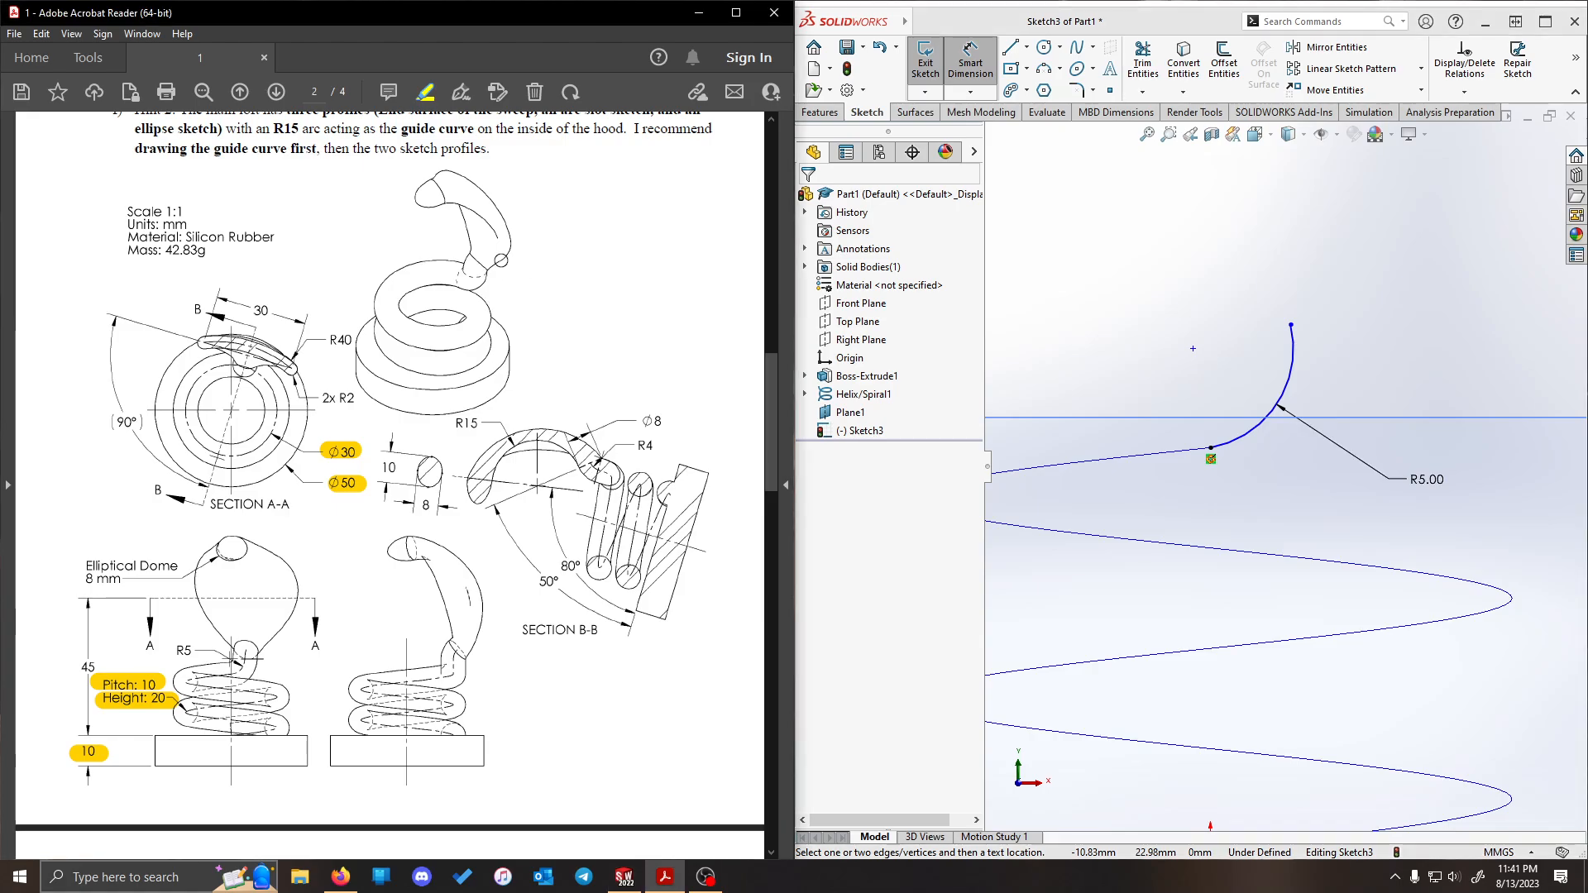
{"action": "left_click", "coordinate": [1225, 308]}
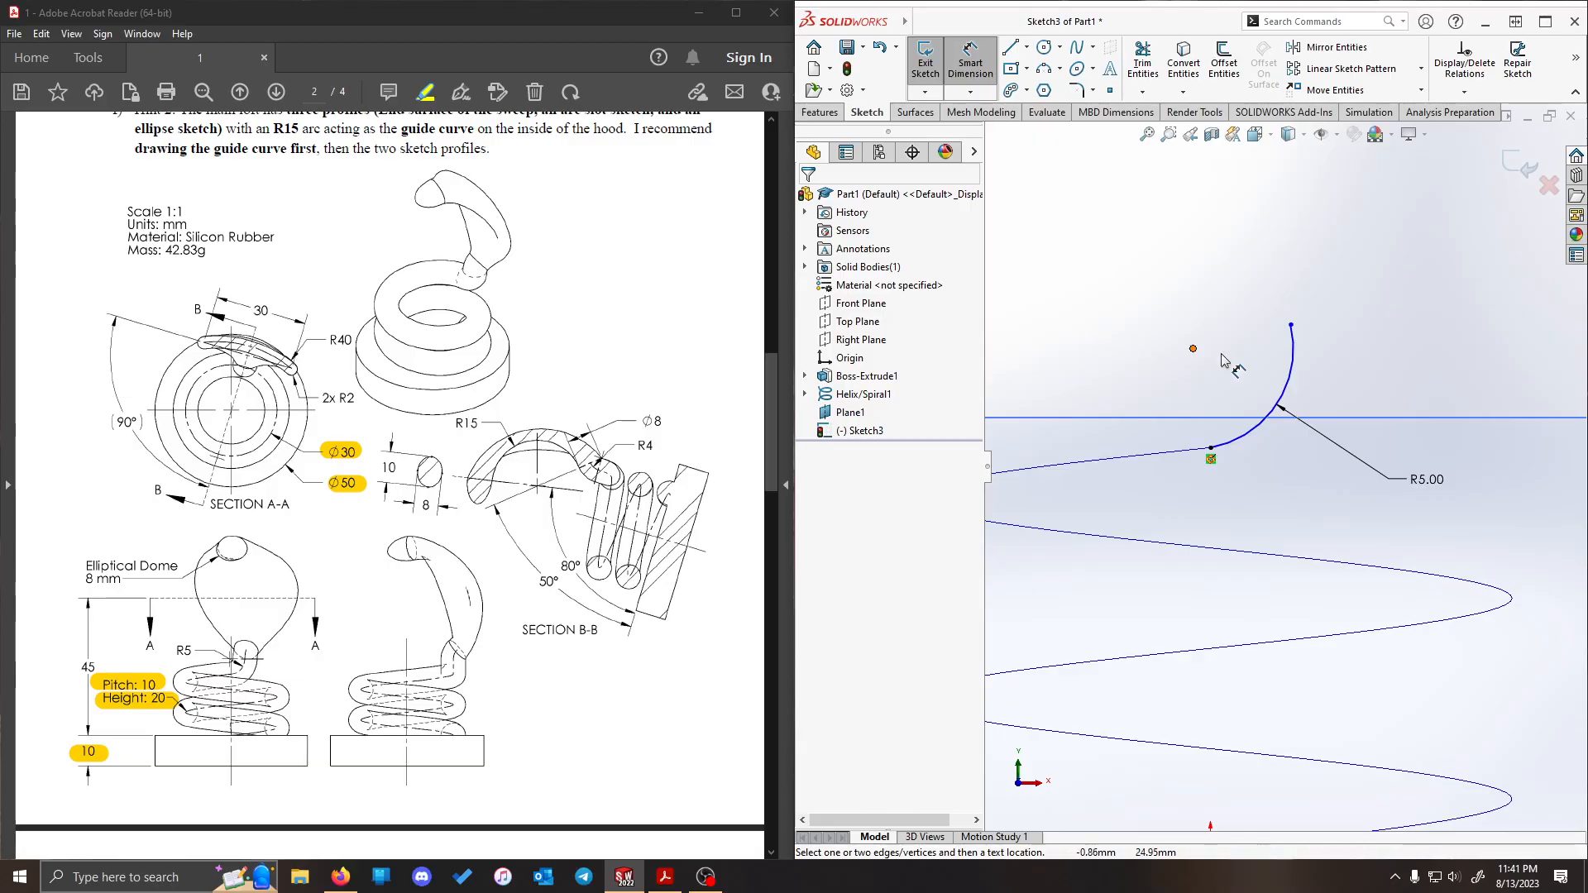
{"action": "key", "text": "Escape"}
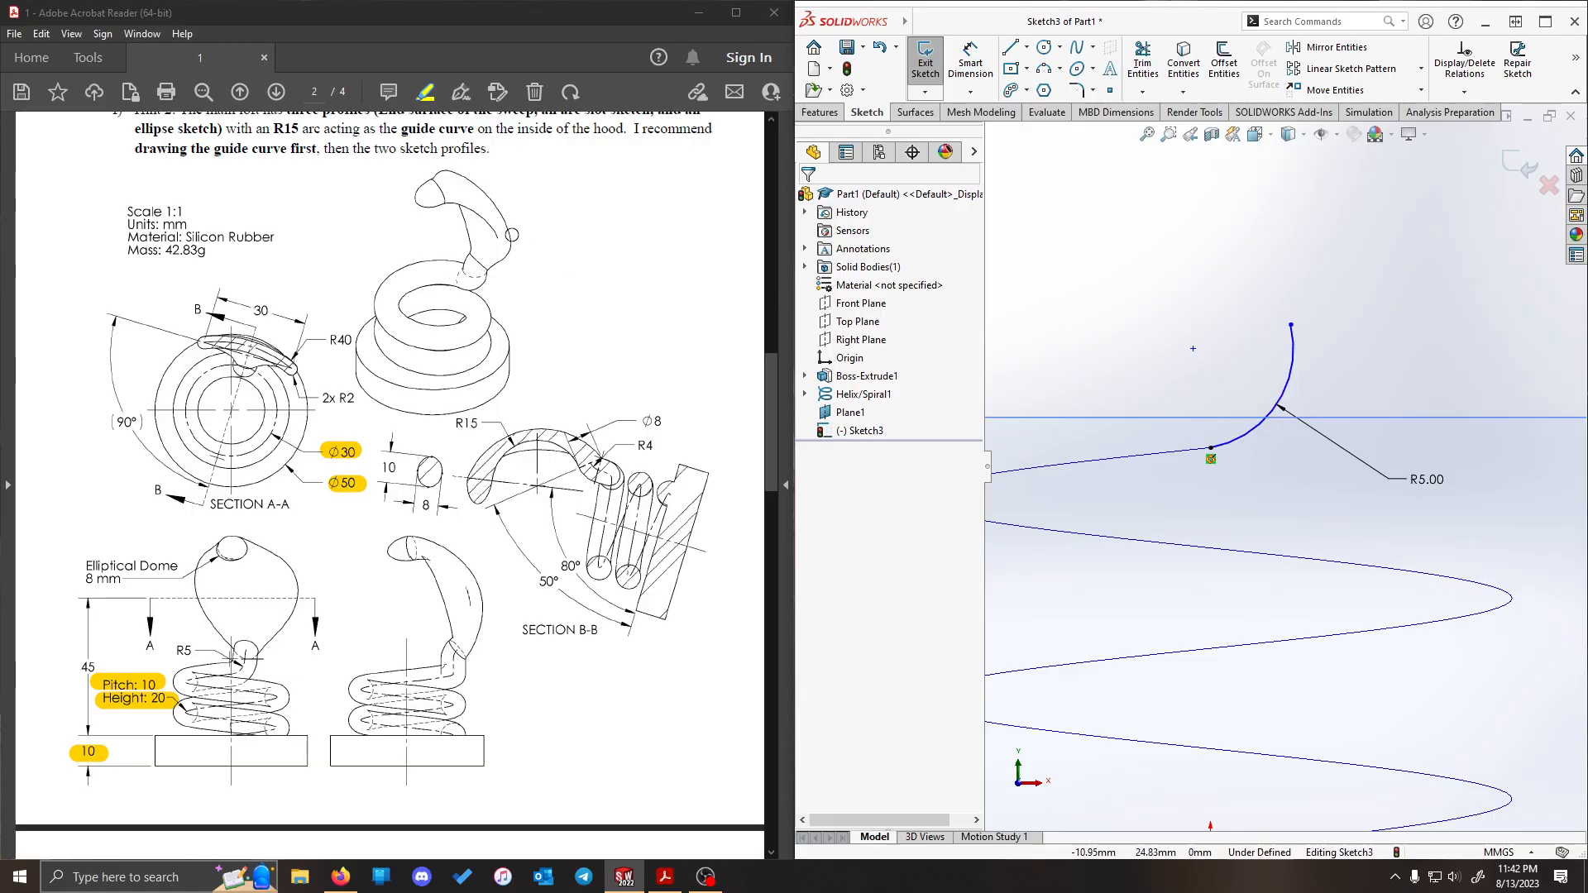
- Make the arc tangent to the helix with a Tangent relation
{"action": "left_click", "coordinate": [1241, 437]}
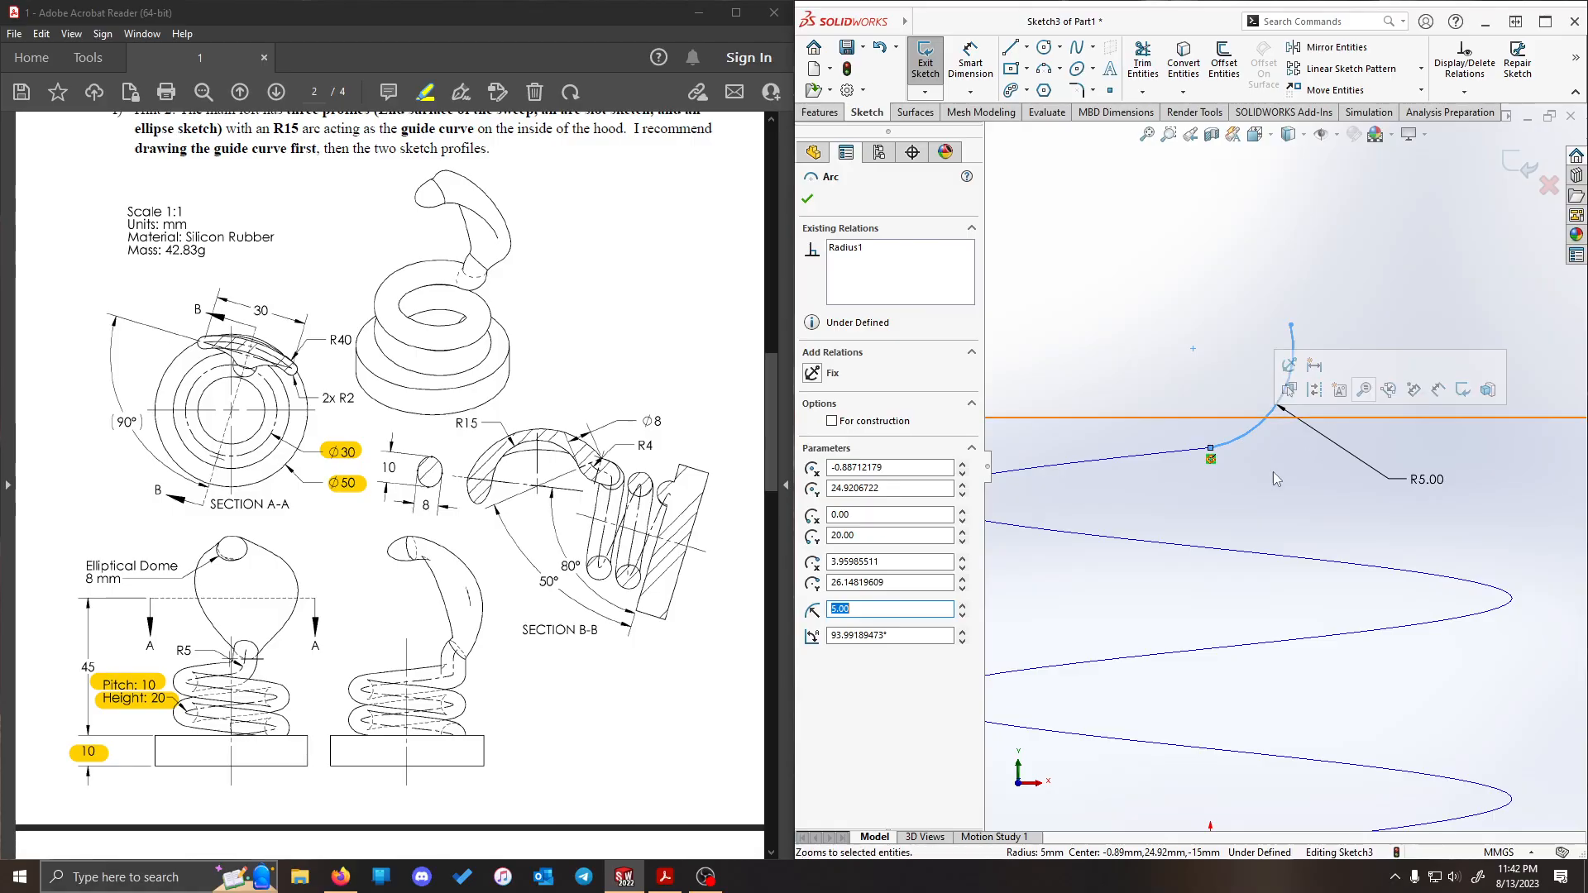
{"action": "left_click", "coordinate": [1156, 454], "text": "ctrl"}
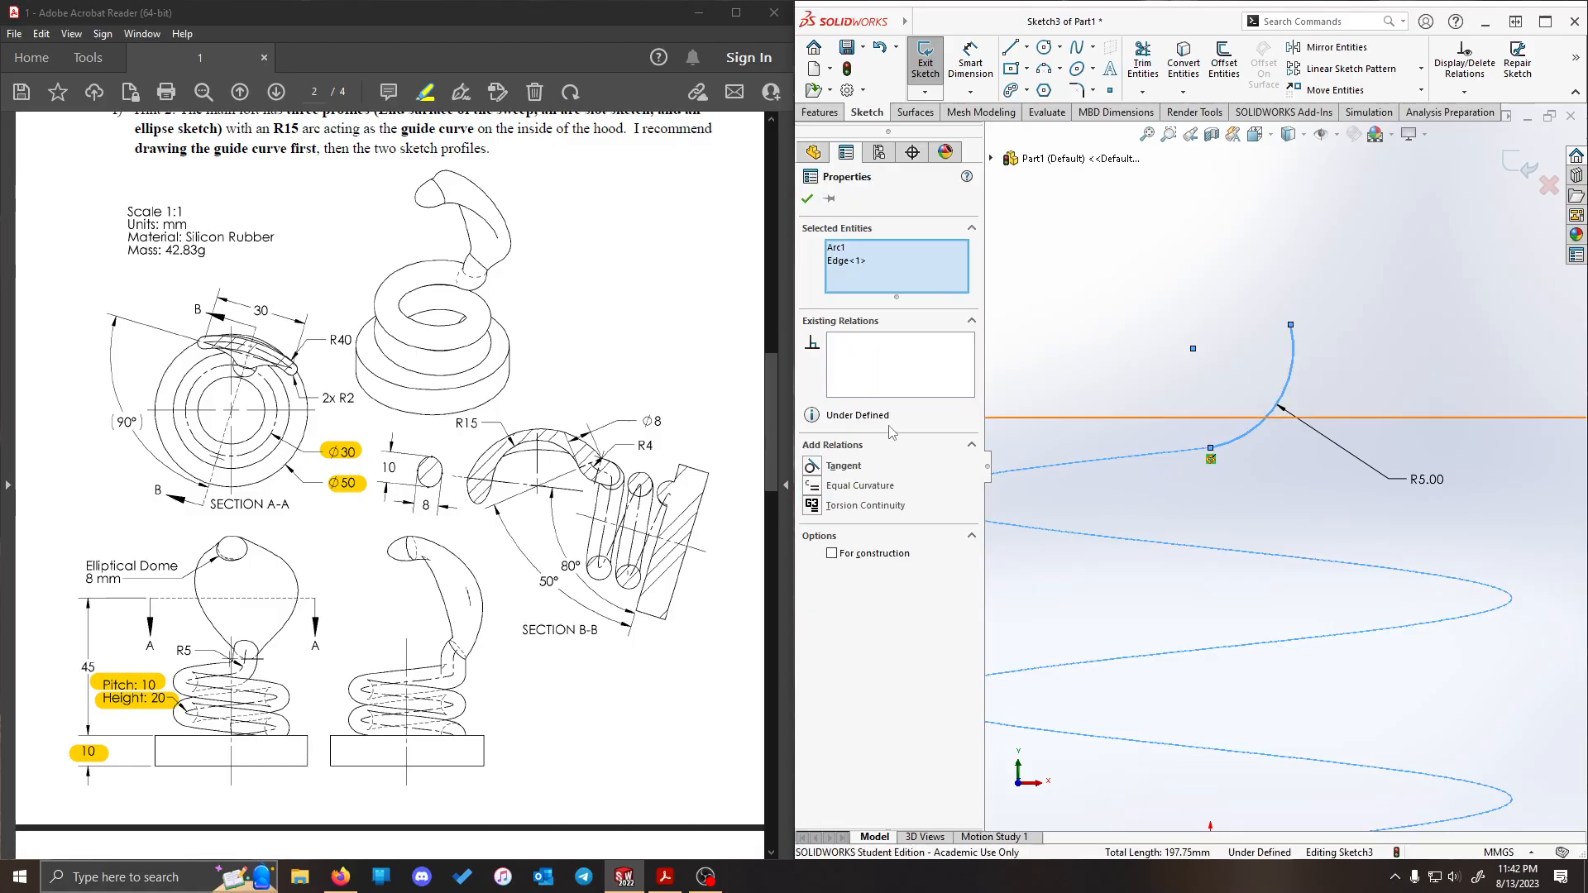
{"action": "left_click", "coordinate": [810, 470]}
{"action": "left_click", "coordinate": [1412, 237]}
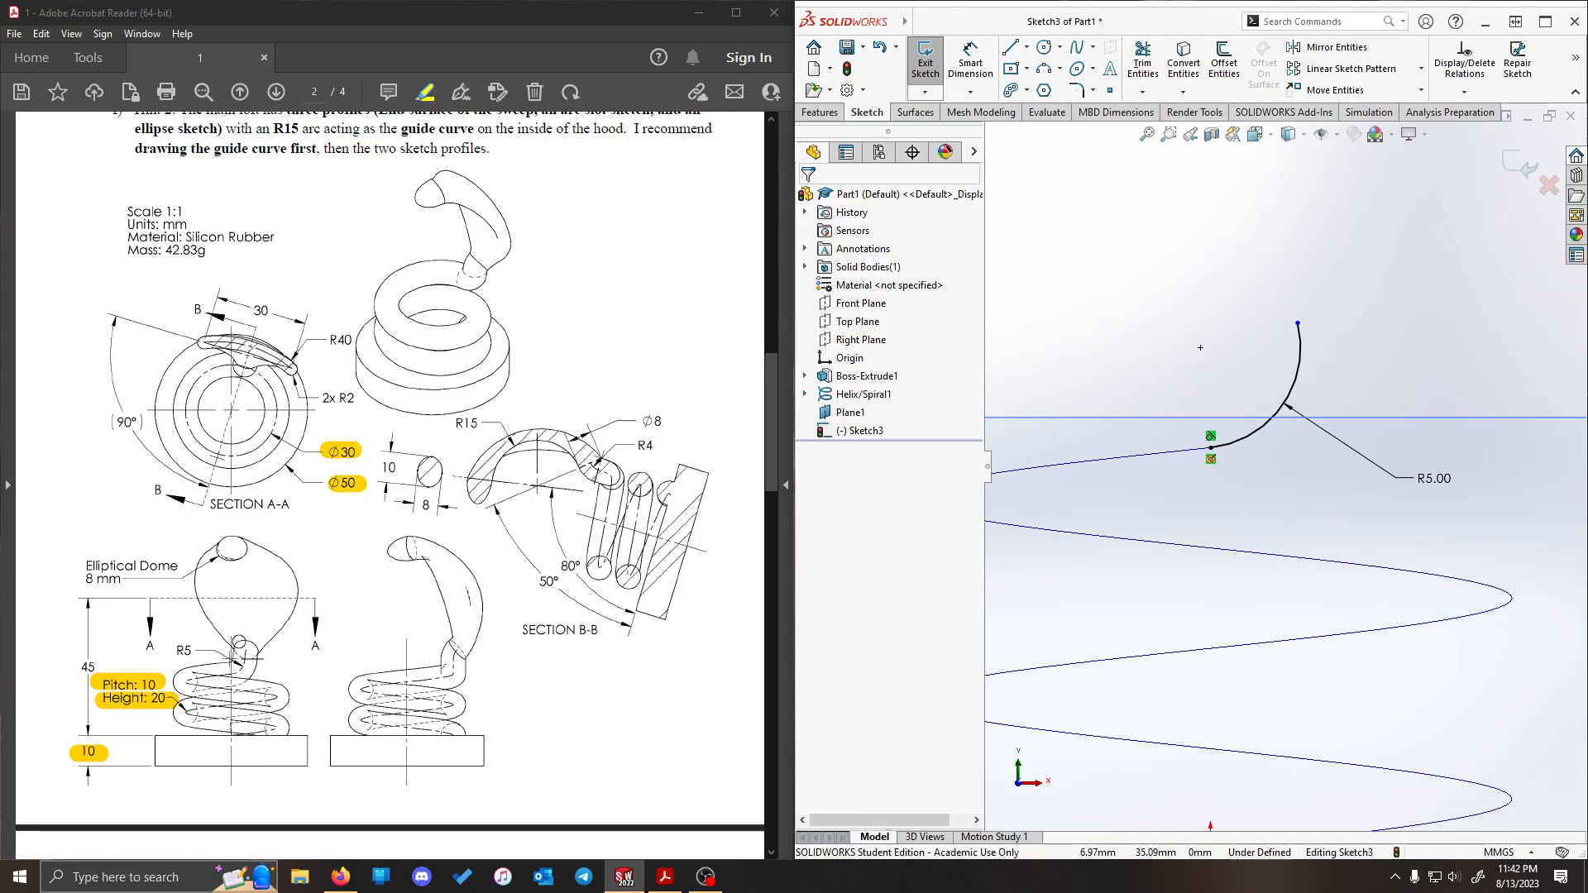
- Draw a vertical construction line about 6.5 mm long upward from the arc's upper endpoint
{"action": "left_click", "coordinate": [1027, 47]}
{"action": "left_click", "coordinate": [1050, 88]}
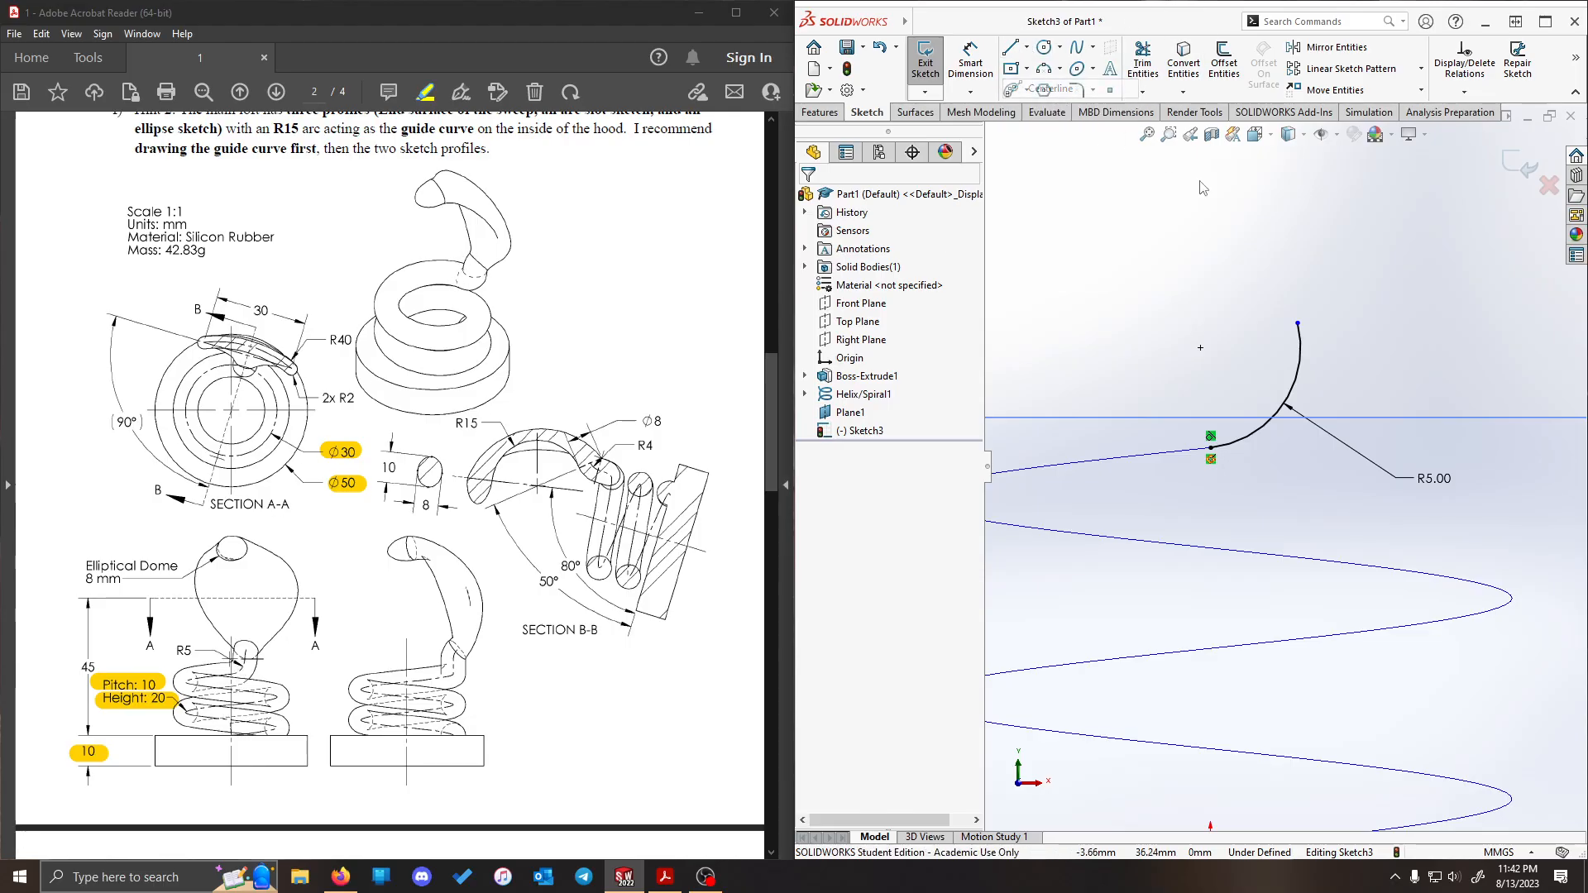
{"action": "left_click", "coordinate": [1298, 324]}
{"action": "left_click", "coordinate": [1298, 194]}
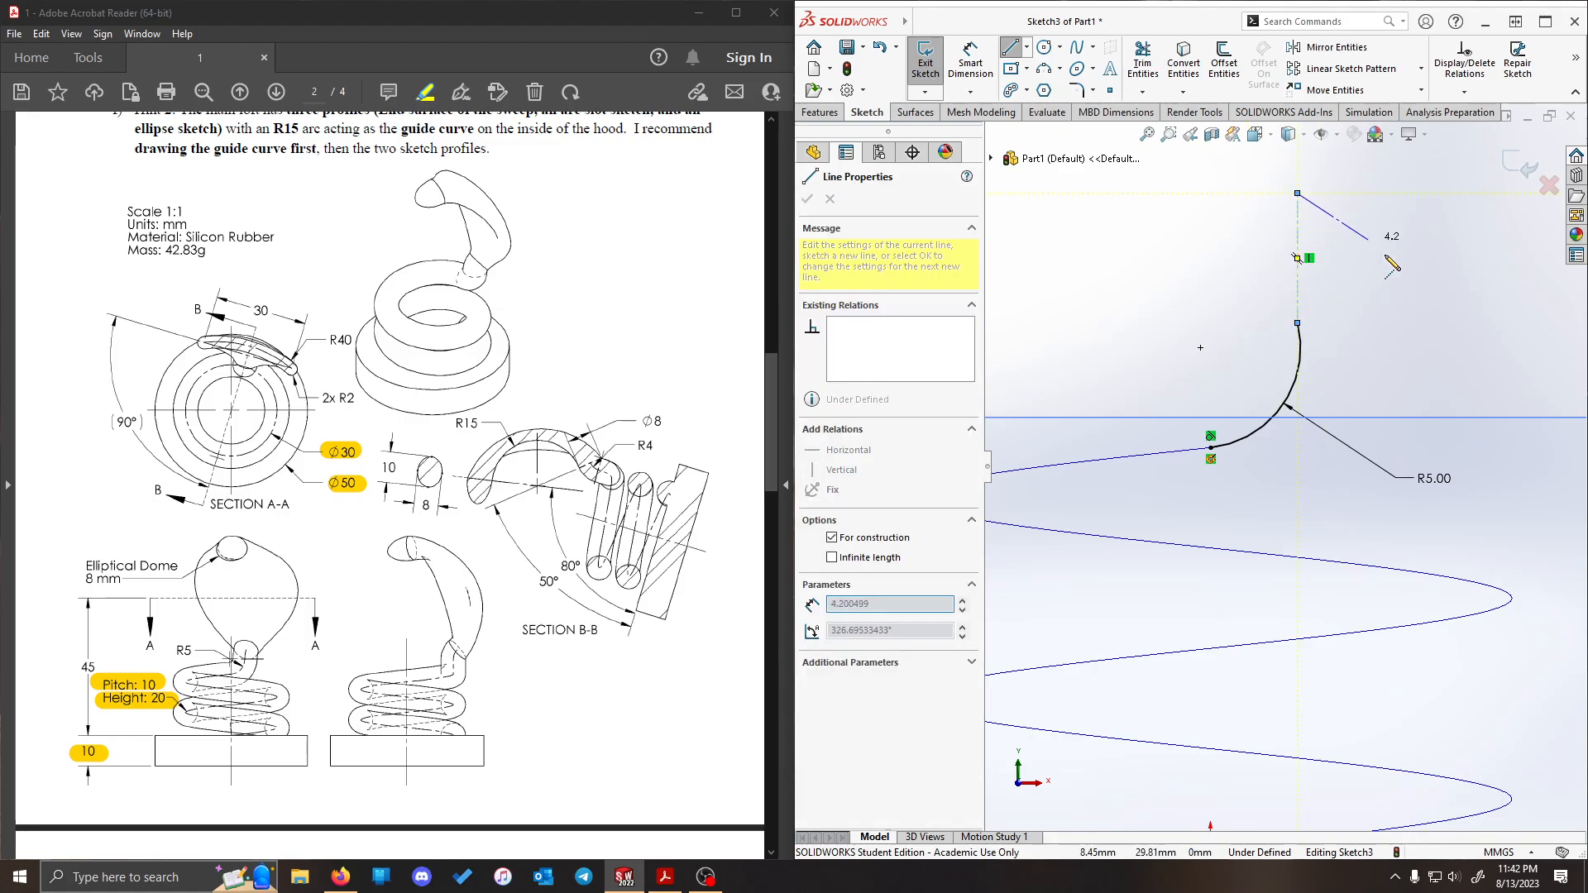
{"action": "key", "text": "Escape"}
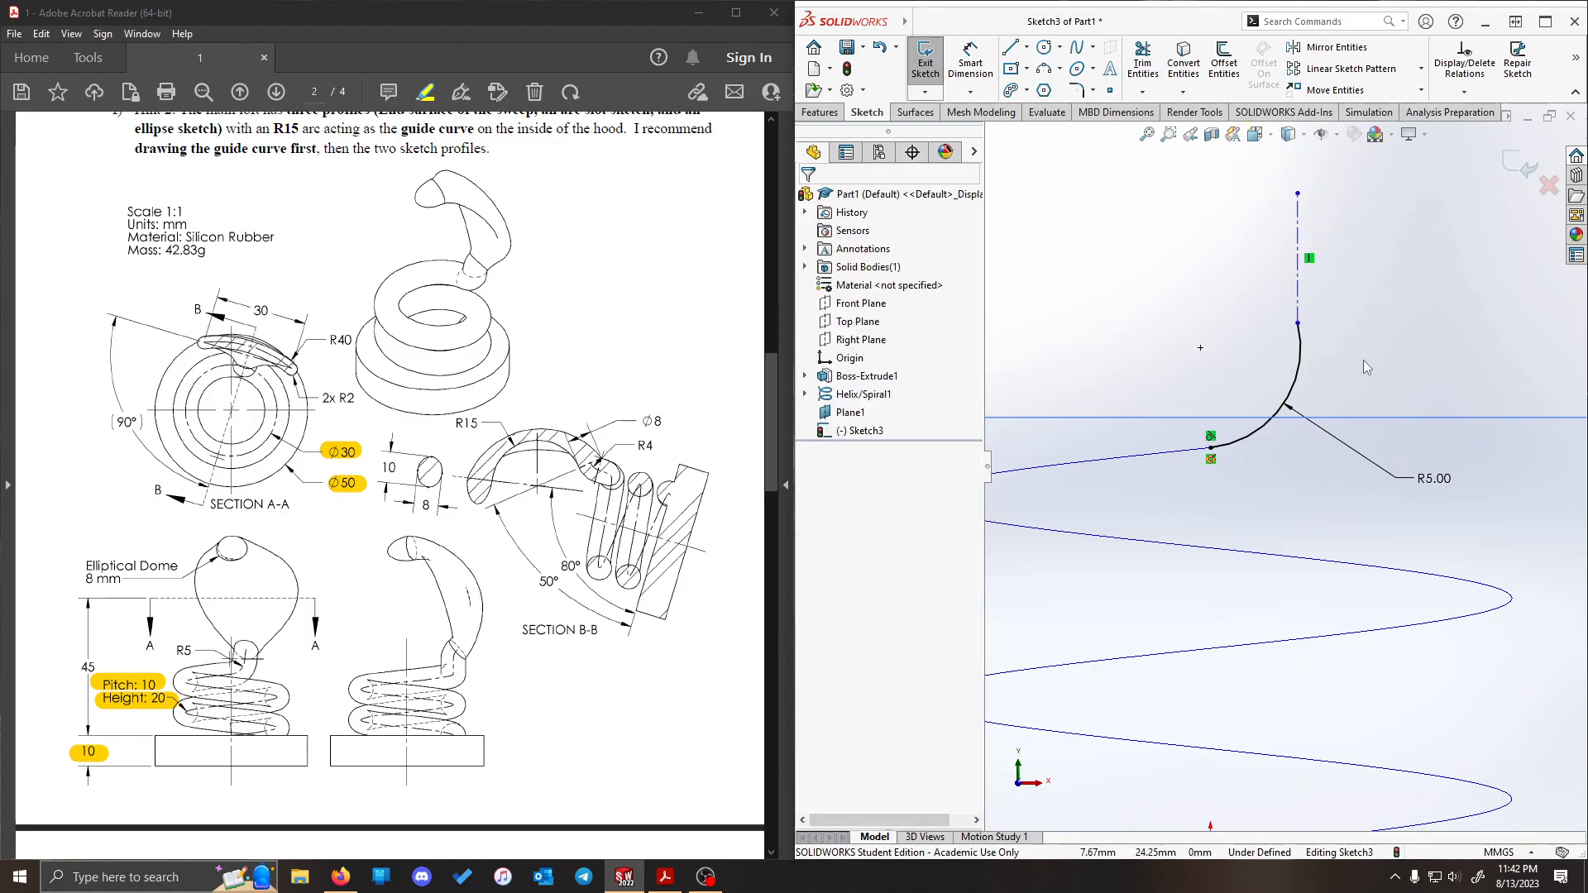
- Add a Tangent relation between the arc and the vertical construction line
{"action": "left_click", "coordinate": [1300, 364]}
{"action": "left_click", "coordinate": [1298, 273], "text": "ctrl"}
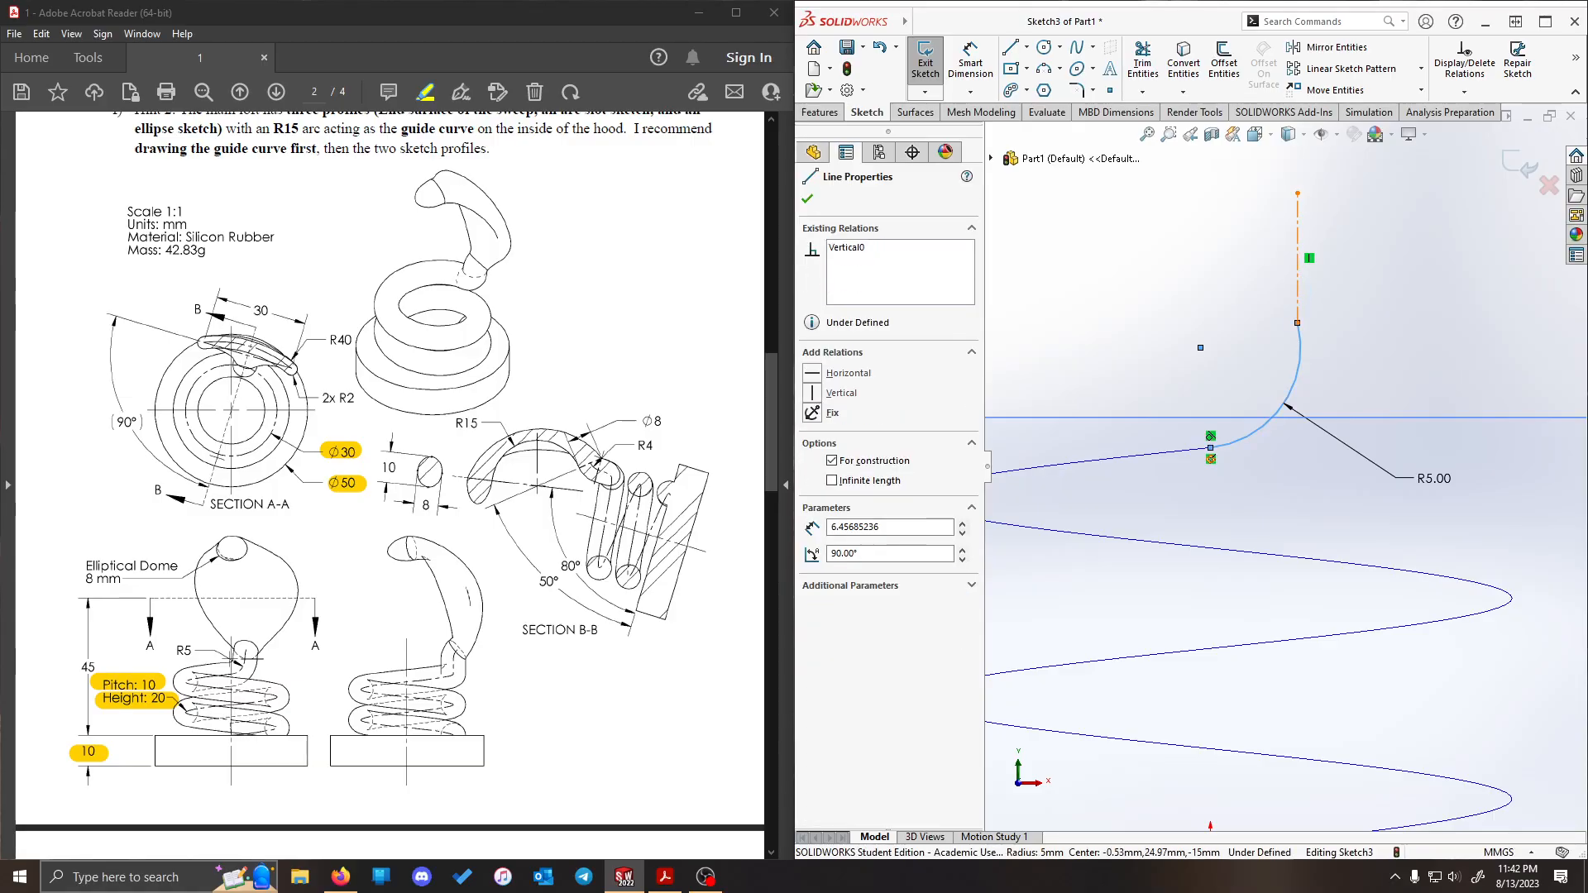
{"action": "left_click", "coordinate": [814, 466]}
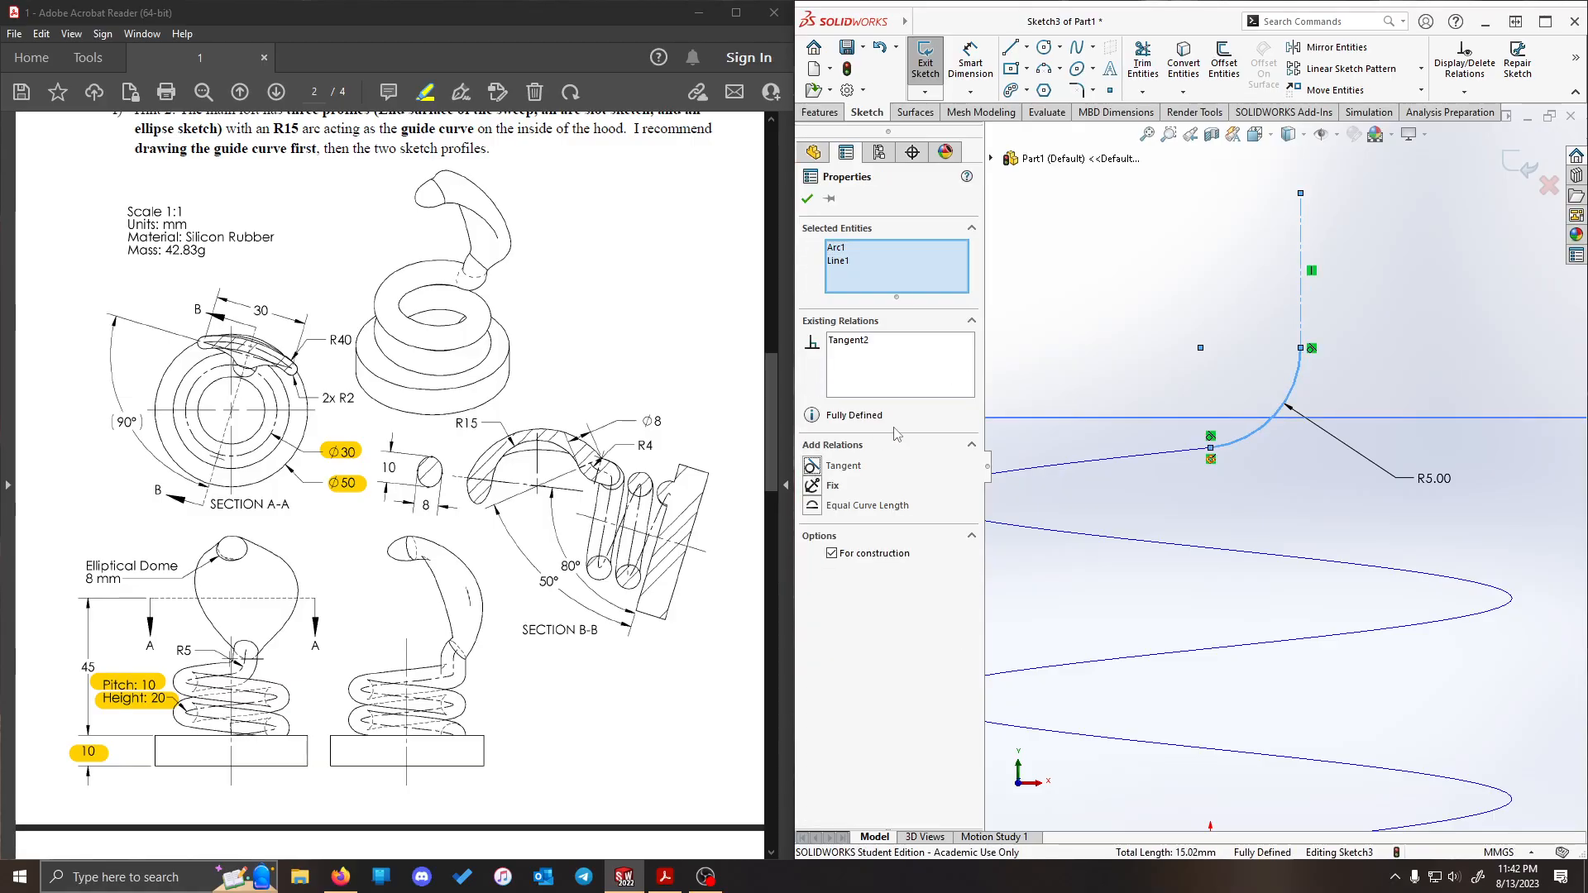
{"action": "left_click", "coordinate": [1432, 330]}
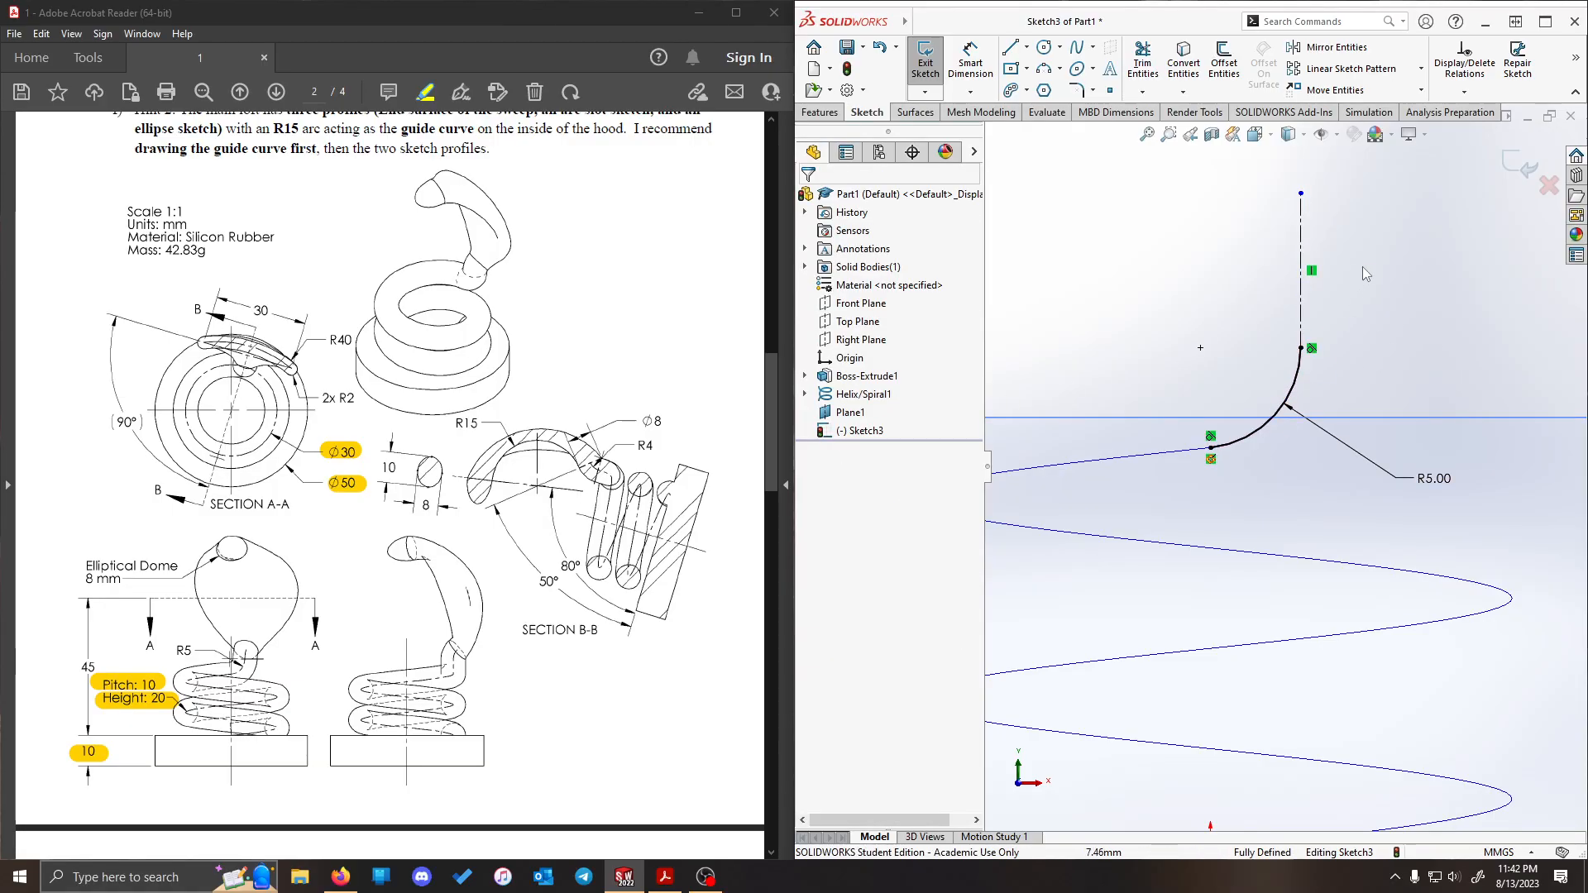
- Exit the arc sketch and highlight the matching R5 dimension in the PDF drawing
{"action": "left_click", "coordinate": [1201, 348]}
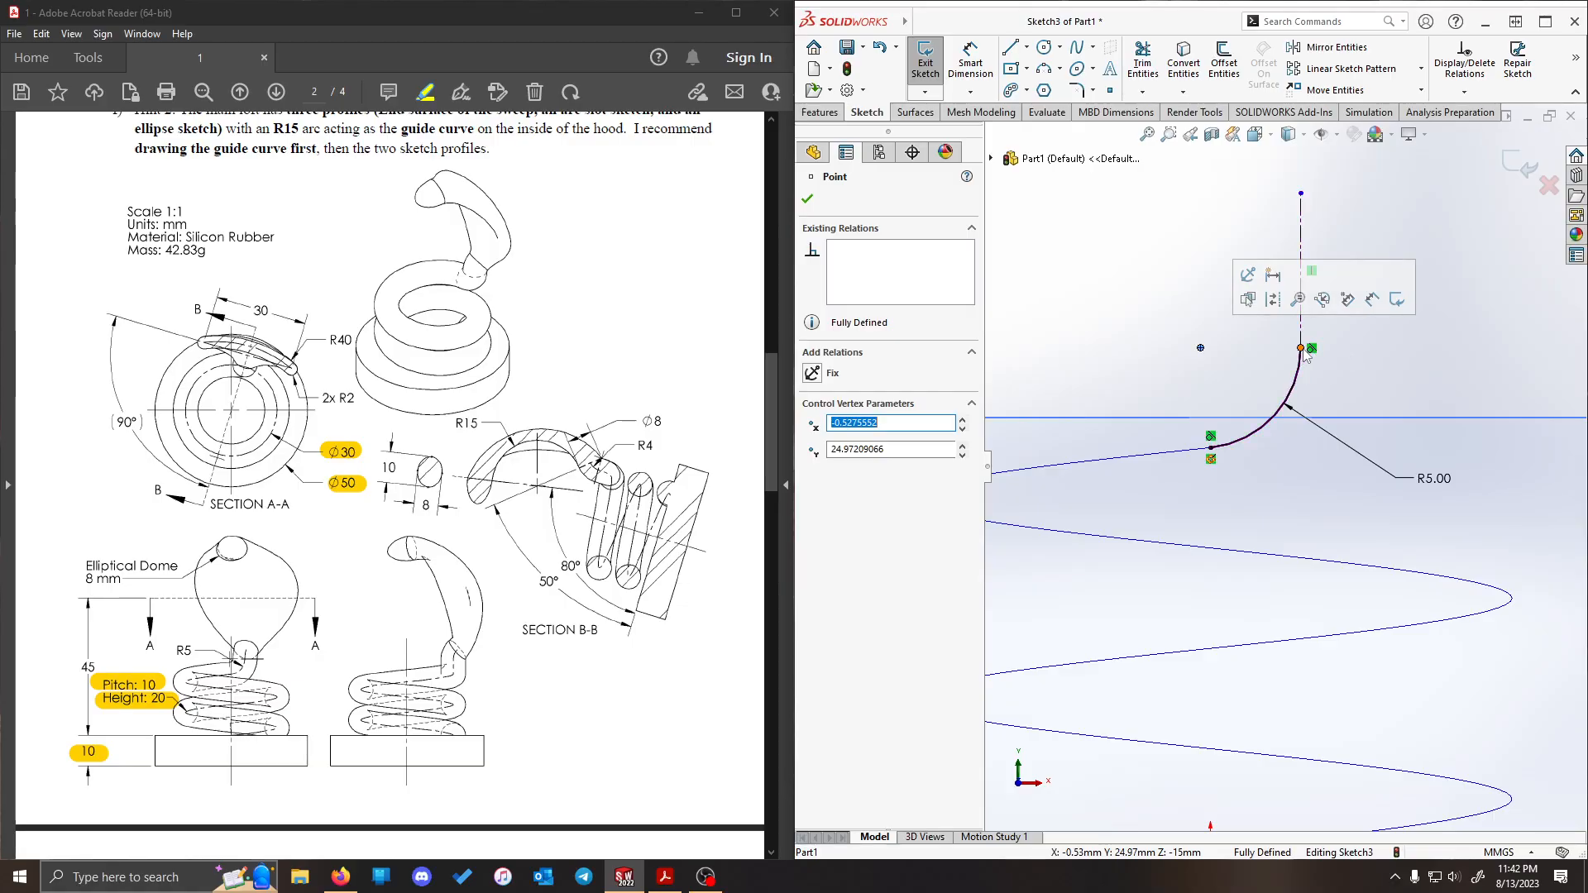
{"action": "left_click", "coordinate": [1348, 336]}
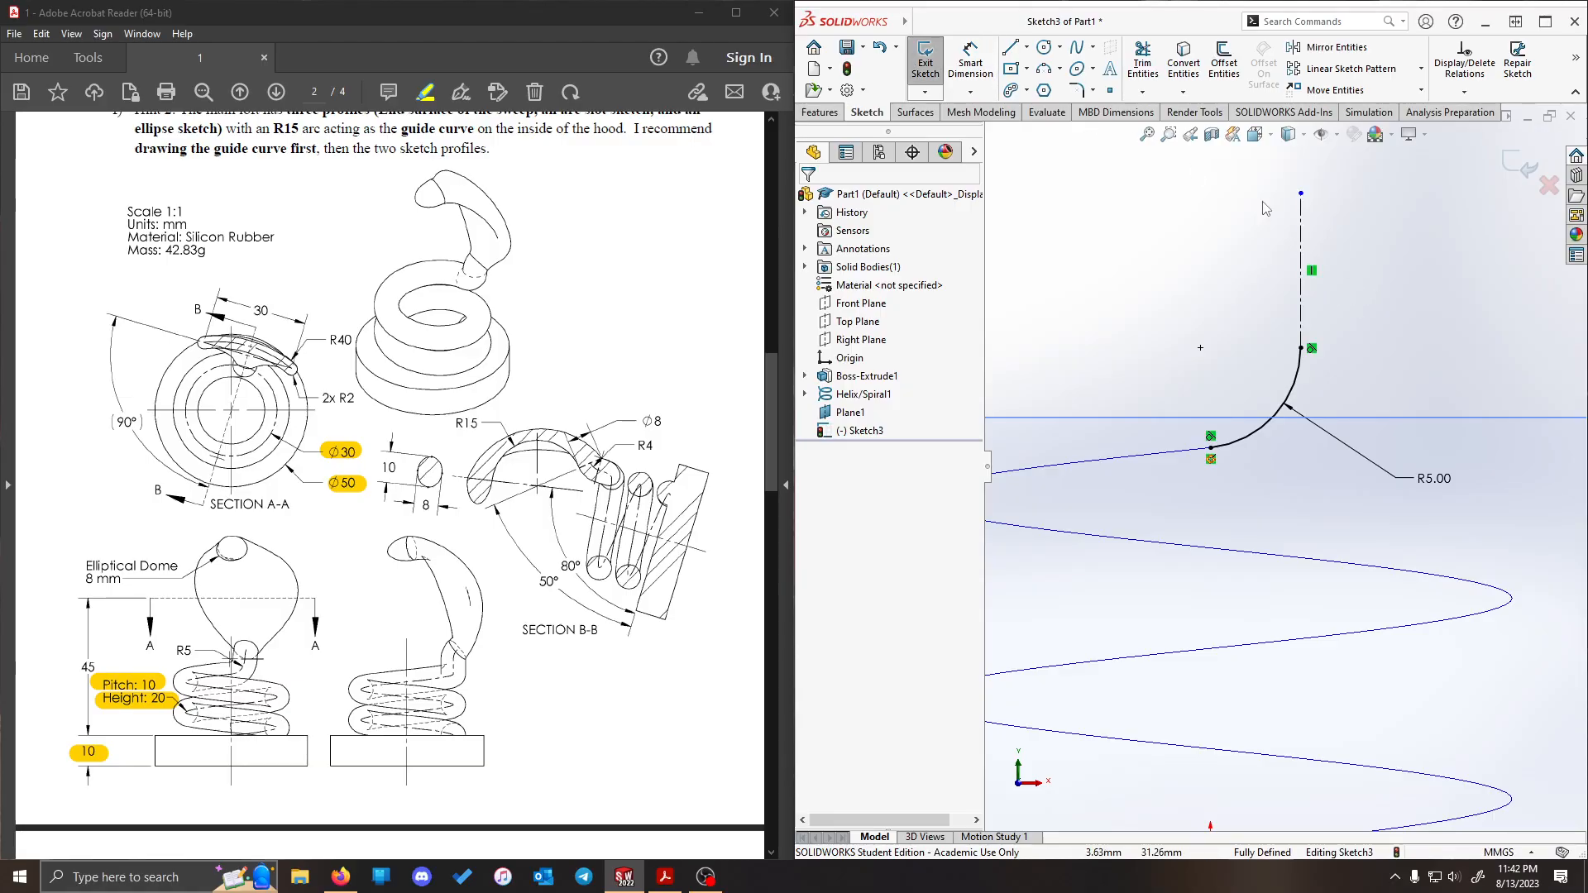
{"action": "left_click", "coordinate": [925, 64]}
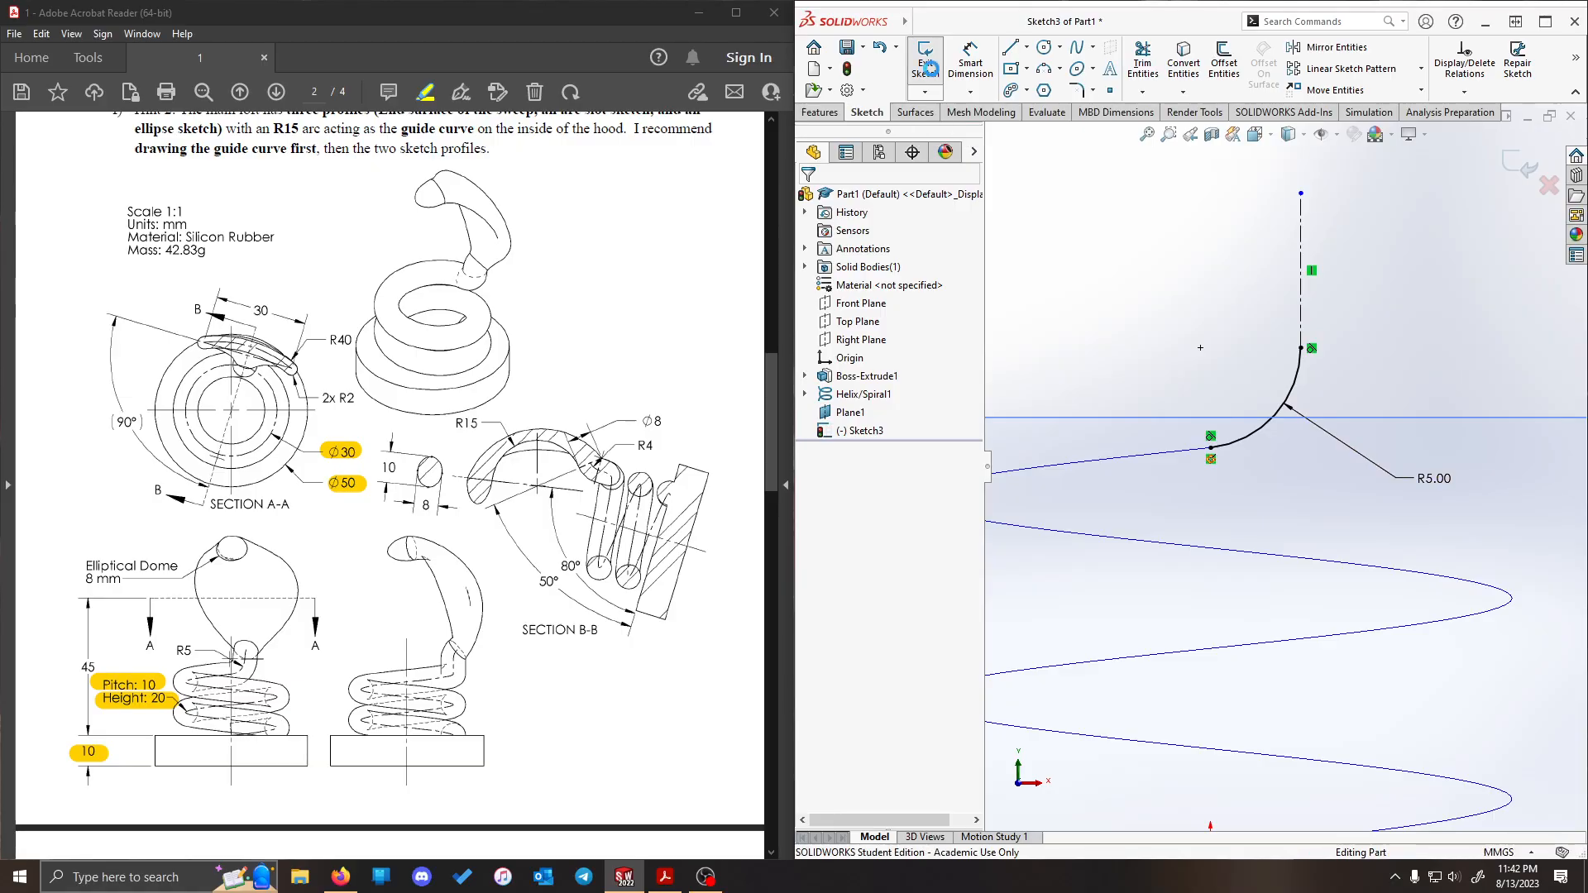
{"action": "left_click", "coordinate": [1357, 253]}
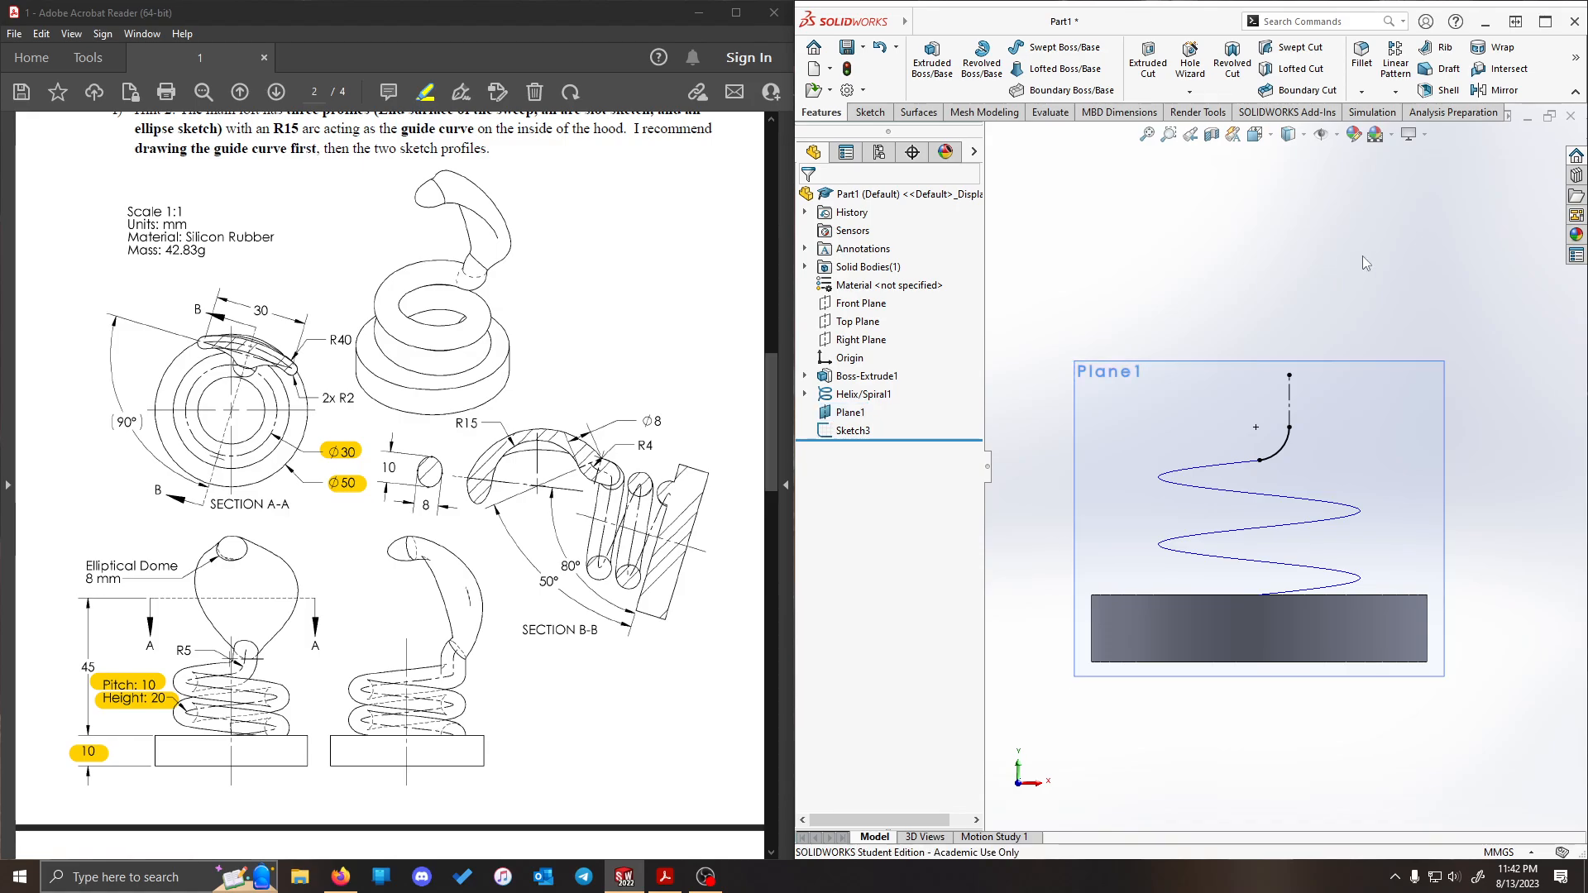
{"action": "middle_click_drag", "start_coordinate": [1363, 255], "coordinate": [1307, 311]}
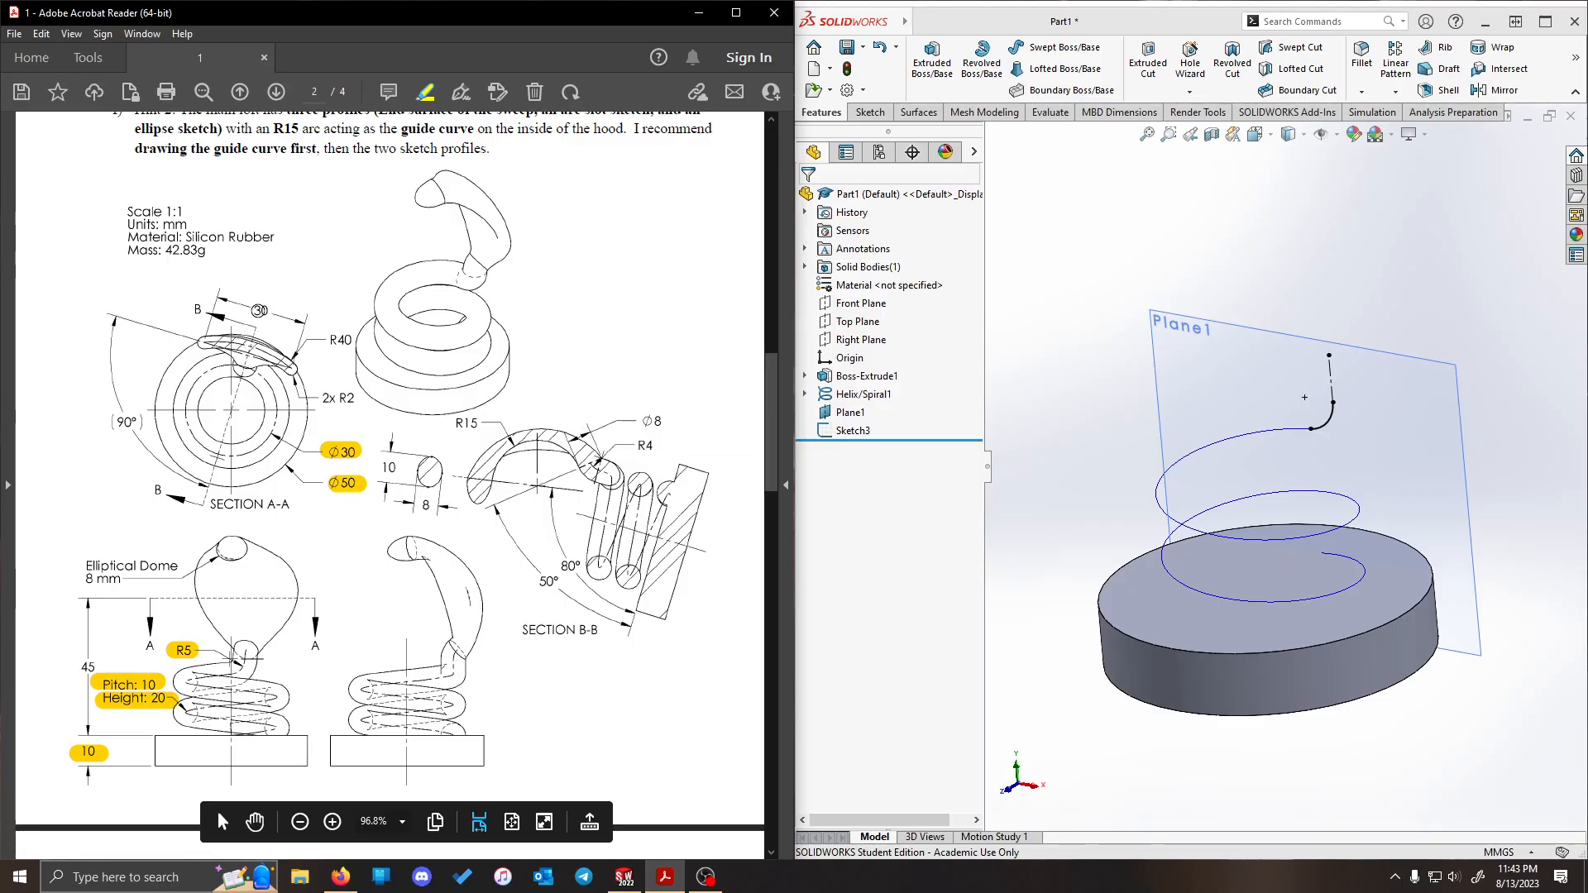
{"action": "left_click_drag", "start_coordinate": [256, 330], "coordinate": [199, 499]}
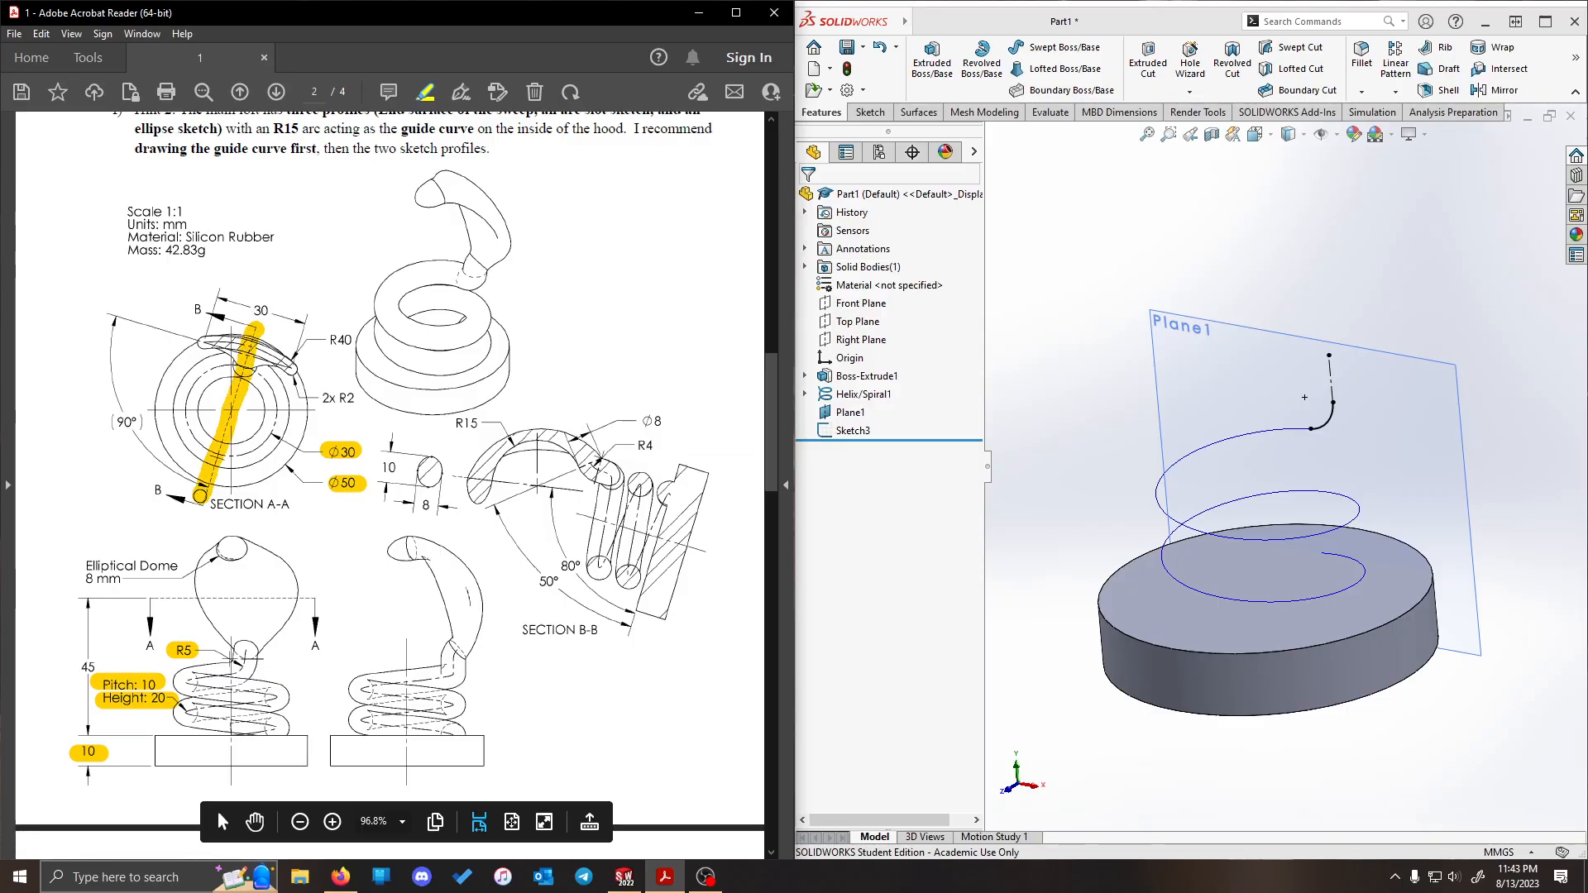
{"action": "key", "text": "ctrl+z"}
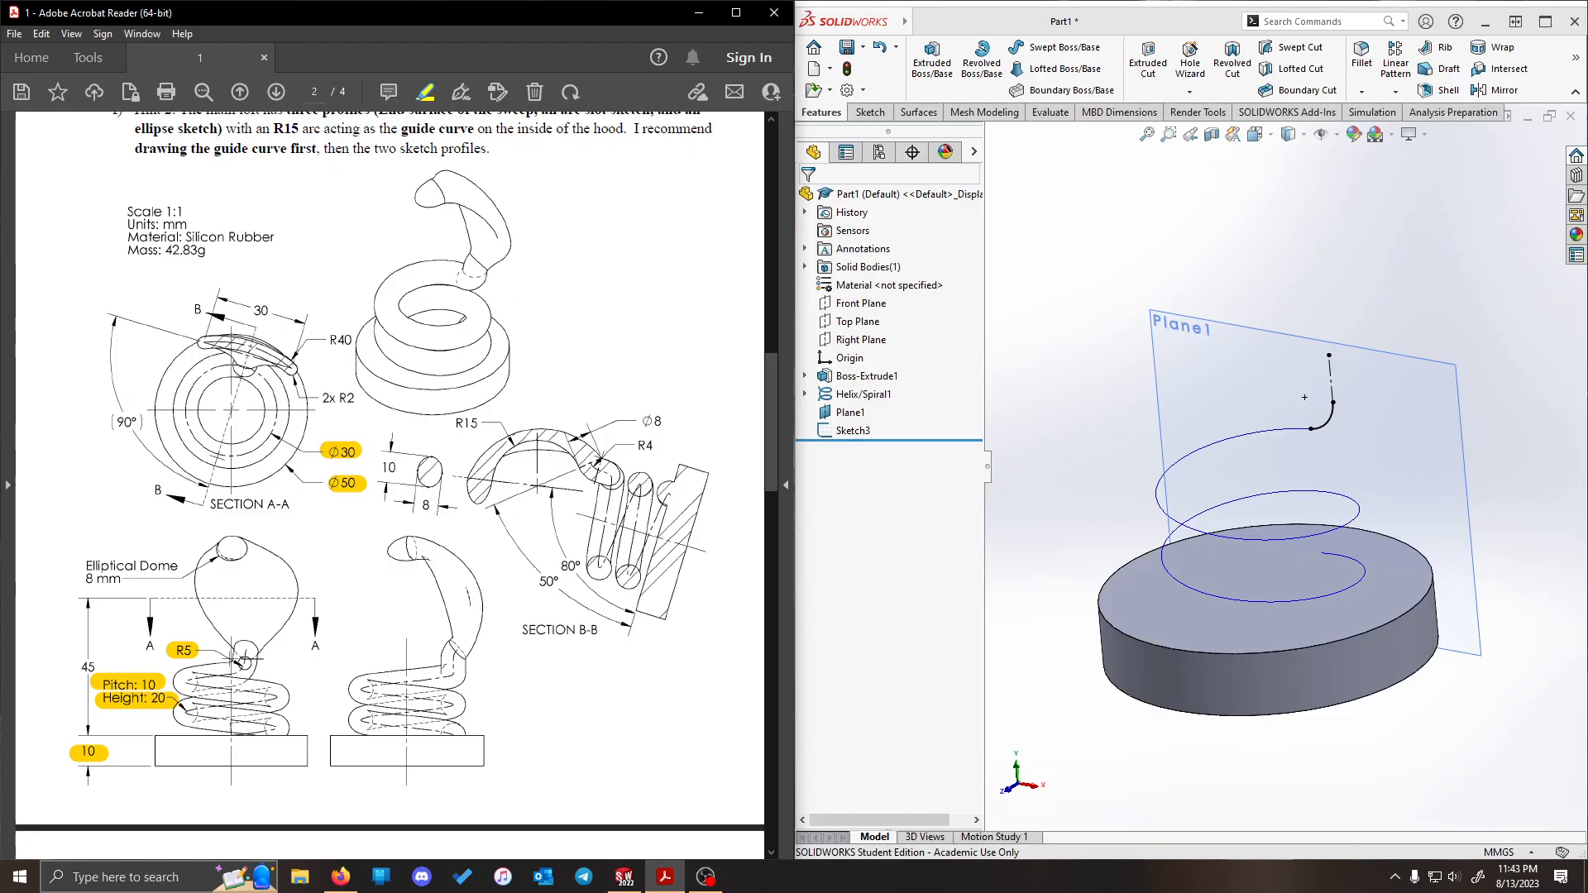
{"action": "left_click_drag", "start_coordinate": [243, 651], "coordinate": [238, 667]}
{"action": "key", "text": "ctrl+z"}
{"action": "left_click_drag", "start_coordinate": [215, 411], "coordinate": [241, 410]}
{"action": "key", "text": "ctrl+z"}
- Turn on the display of temporary axes in the part to show the base's central axis
{"action": "left_click", "coordinate": [1165, 221]}
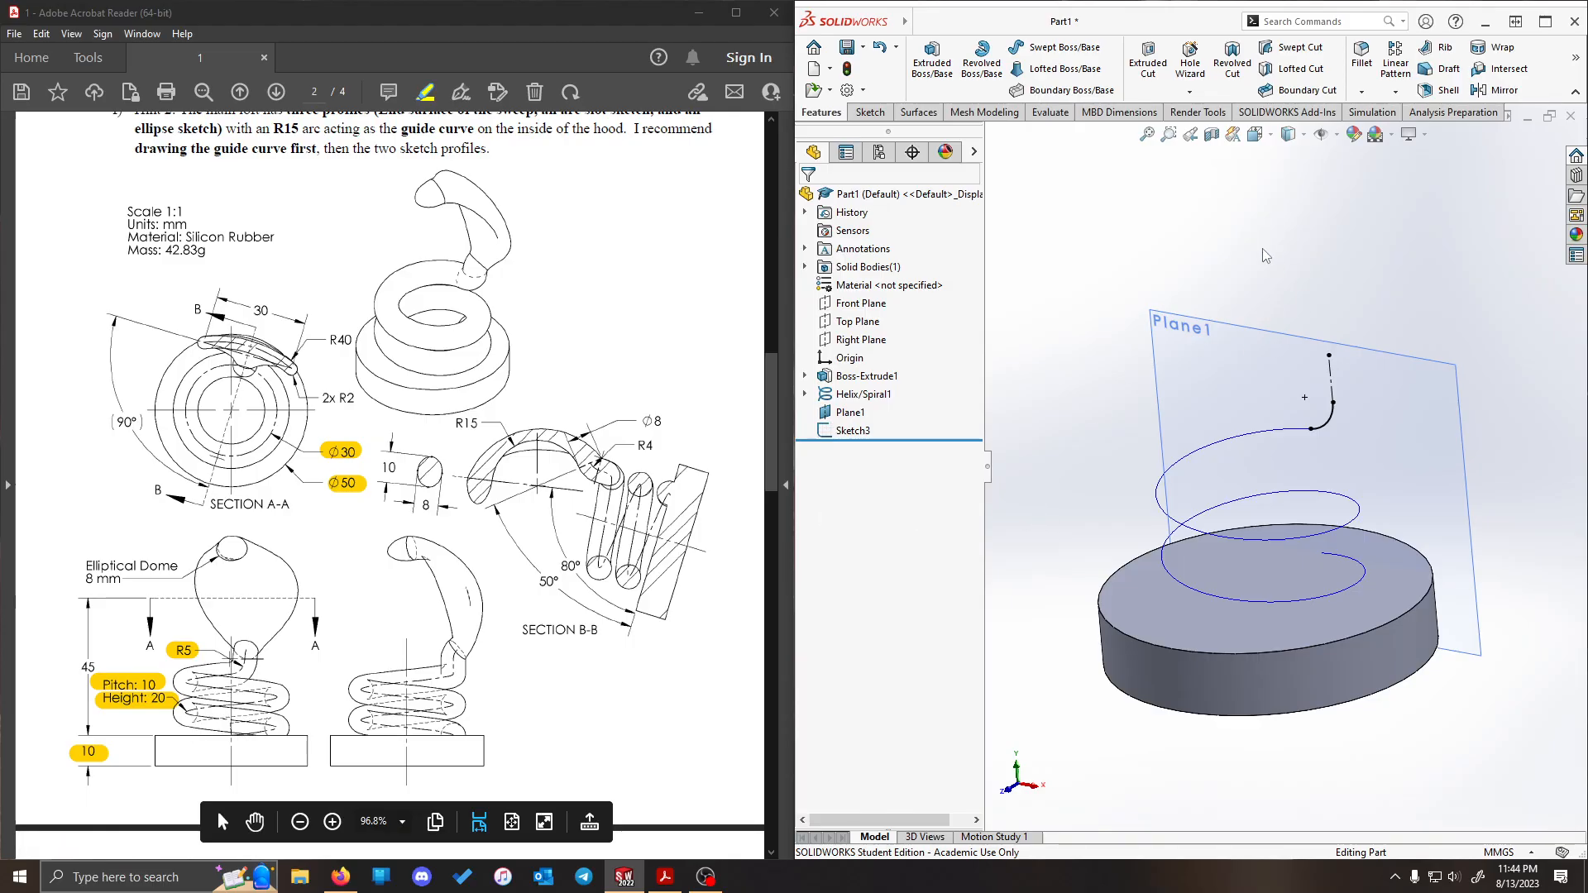
{"action": "left_click", "coordinate": [1321, 135]}
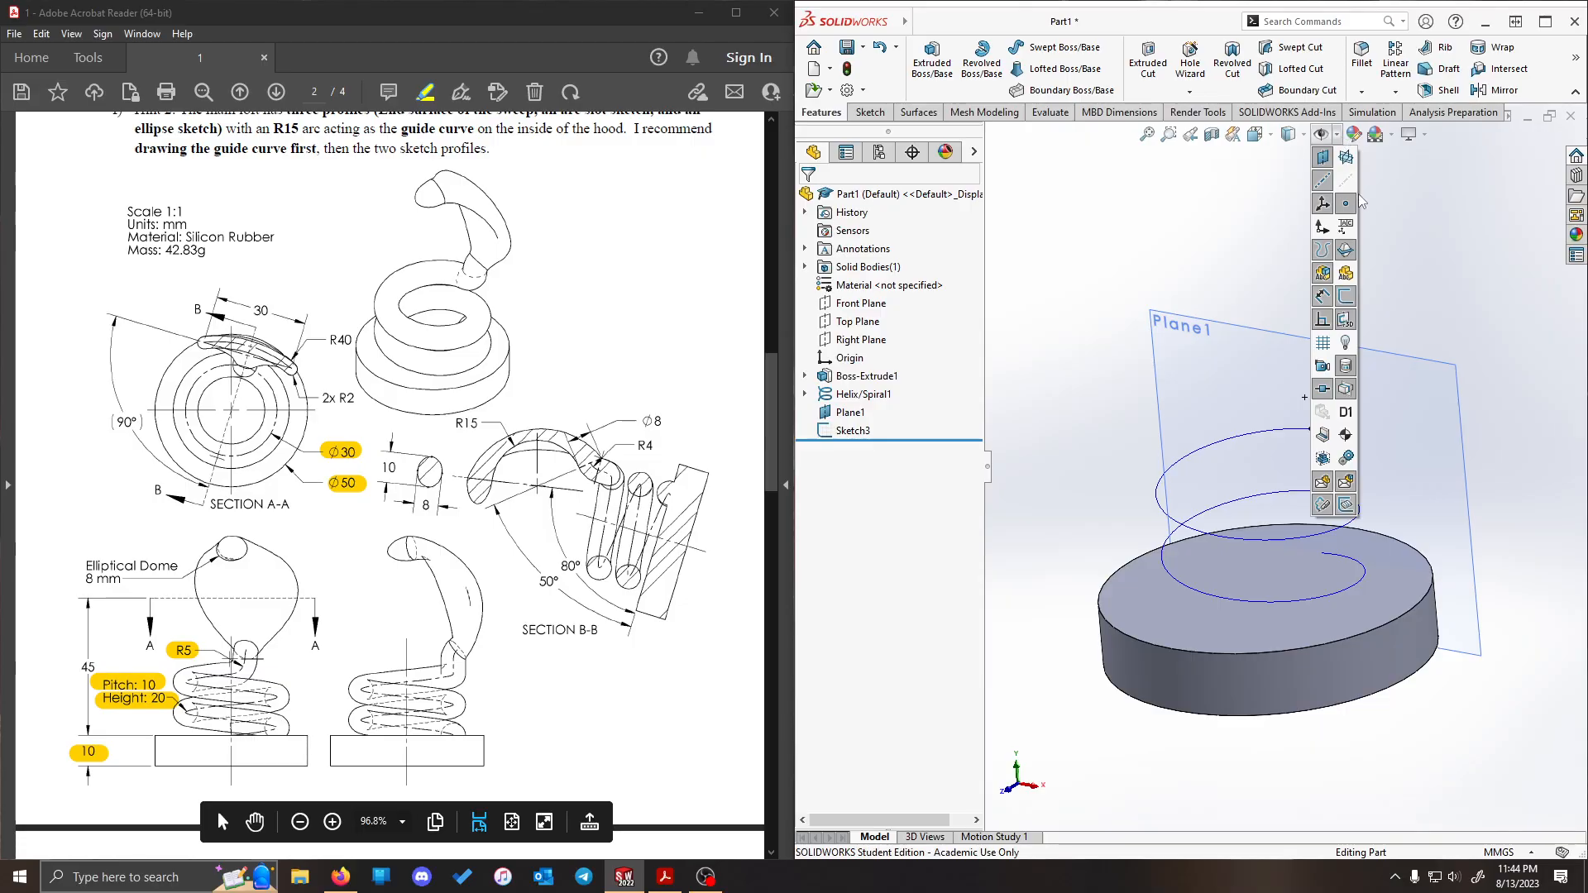
{"action": "left_click", "coordinate": [1349, 182]}
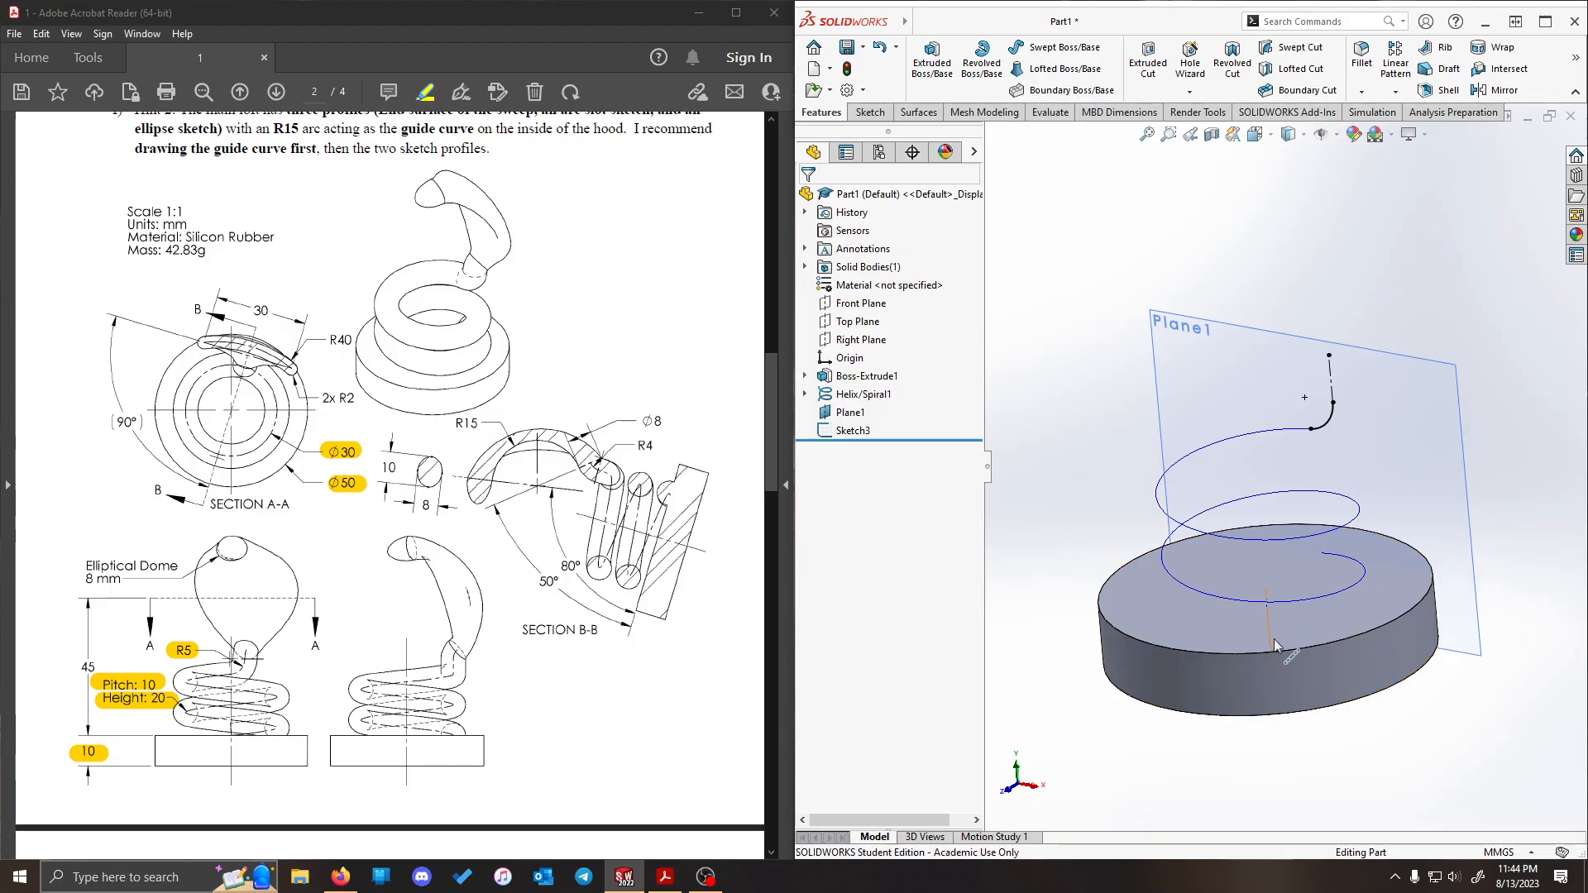
- Create a reference plane through the R5 arc's upper endpoint and the base's central axis
{"action": "middle_click_drag", "start_coordinate": [1382, 316], "coordinate": [1430, 316]}
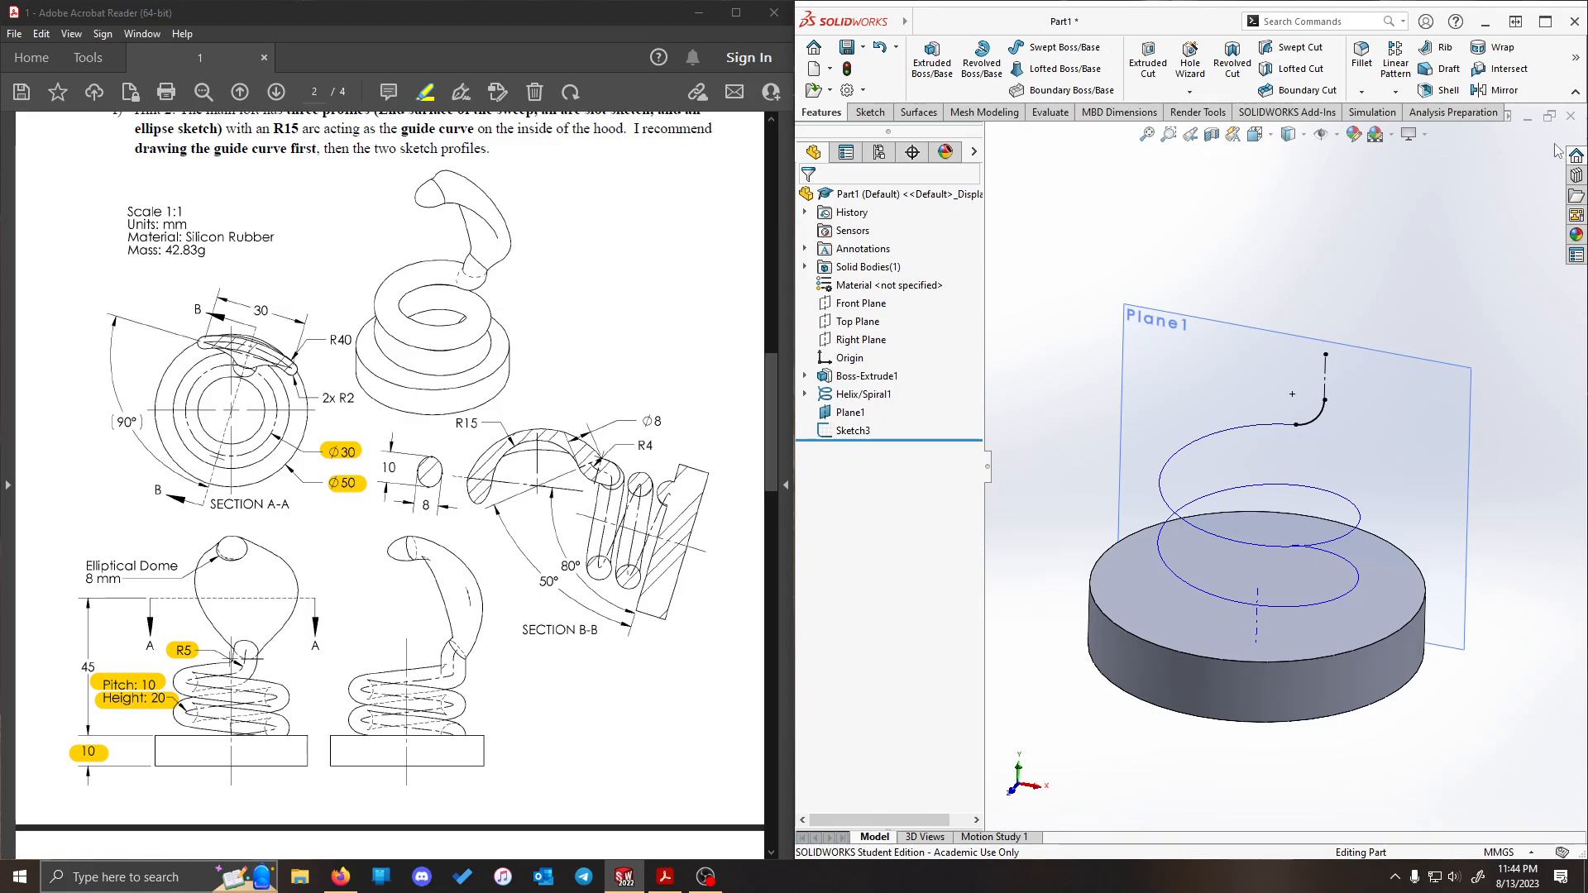
{"action": "left_click", "coordinate": [1576, 57]}
{"action": "left_click", "coordinate": [1510, 133]}
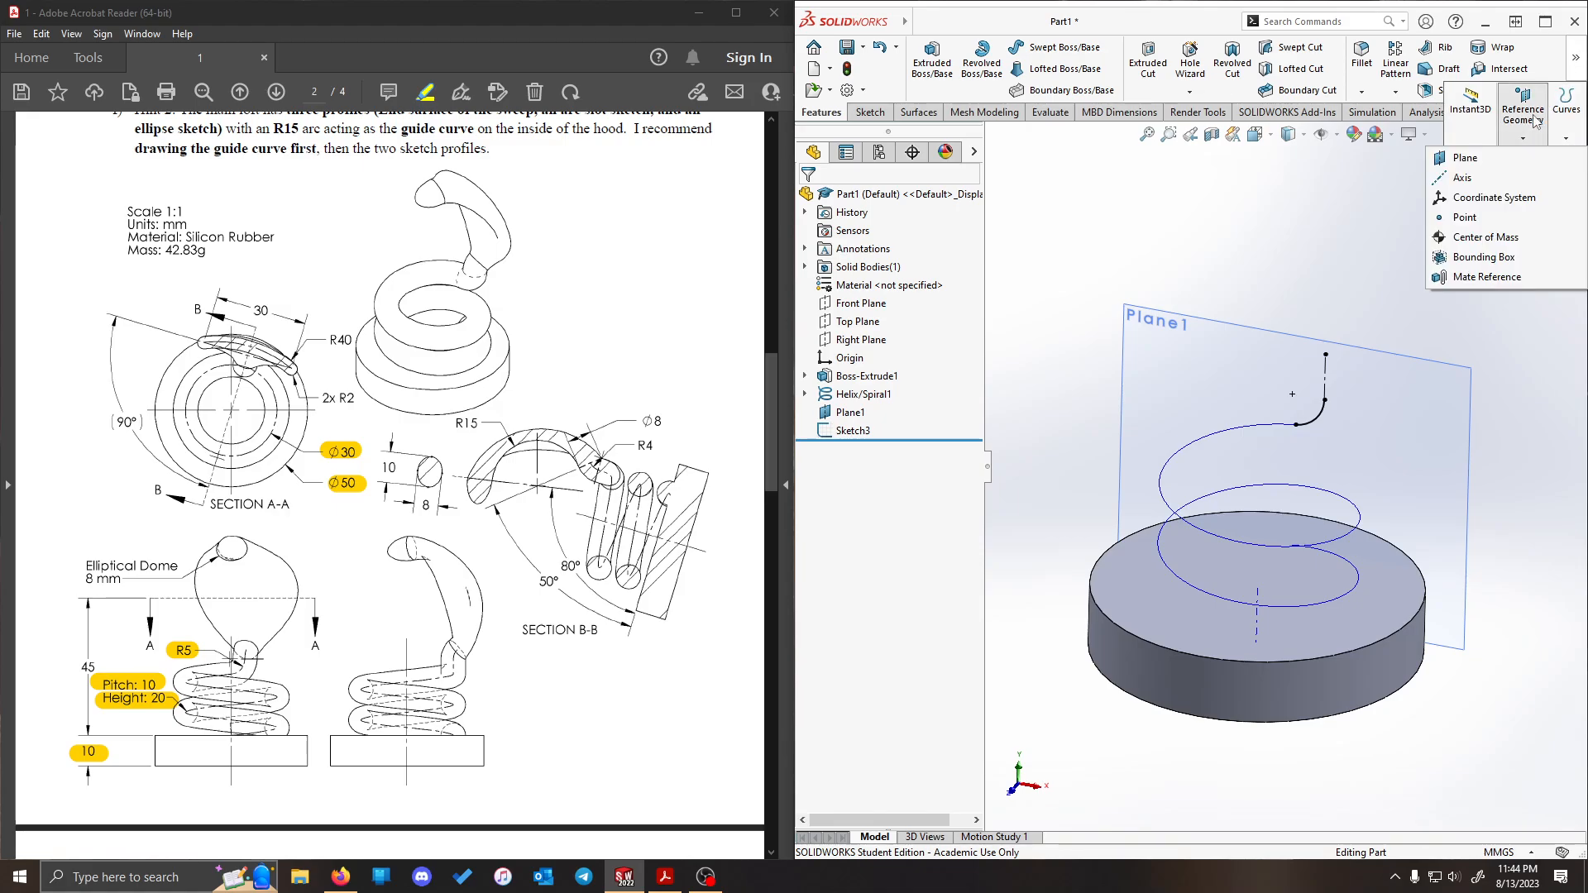
{"action": "left_click", "coordinate": [1489, 159]}
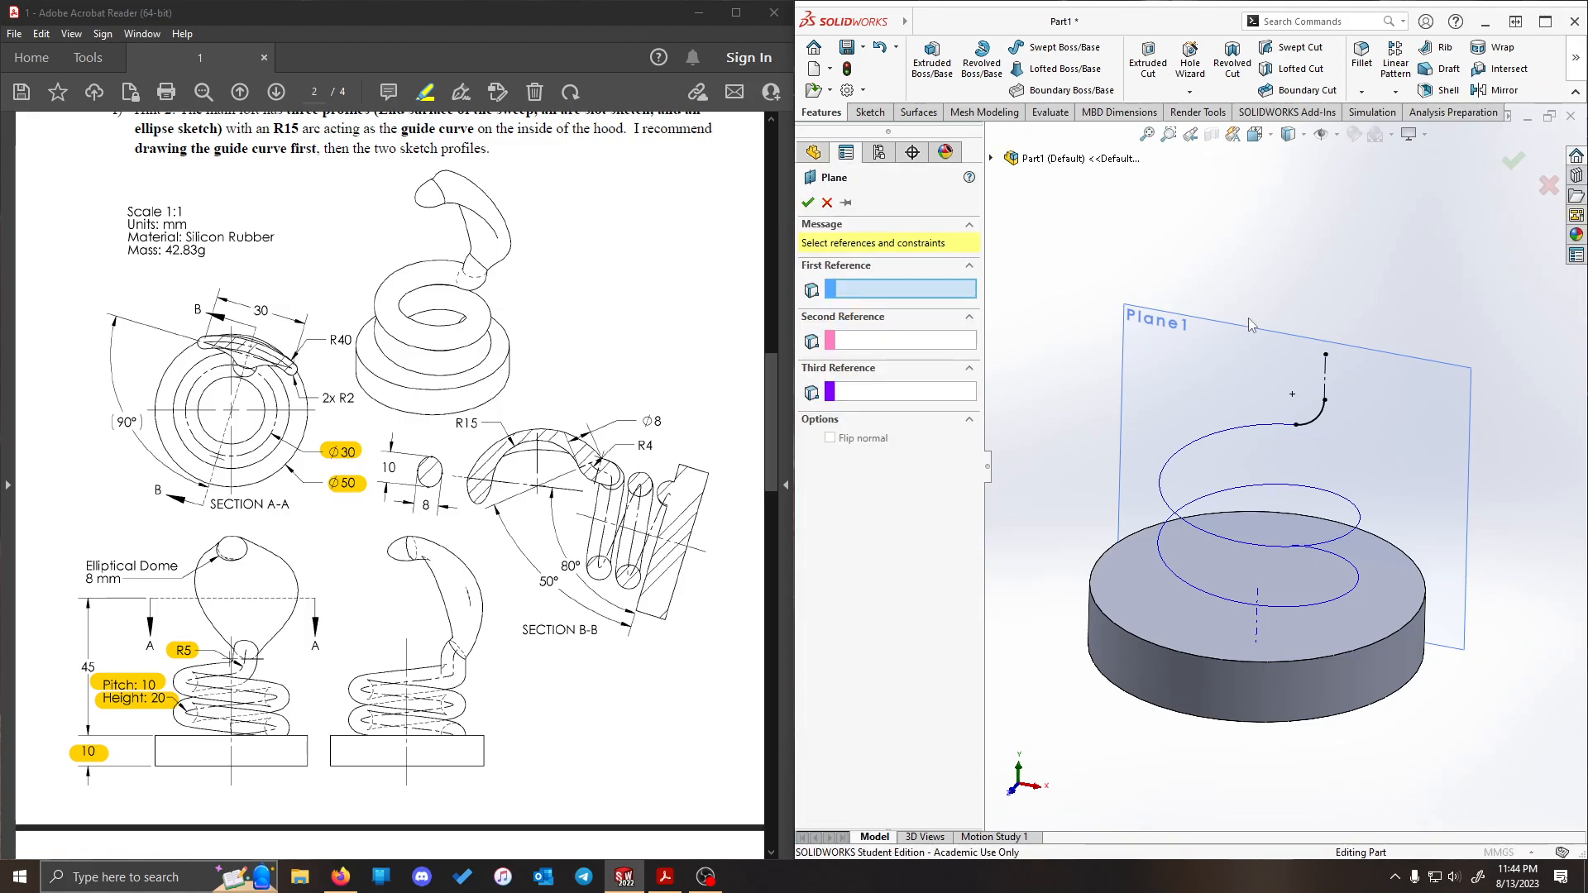
{"action": "left_click", "coordinate": [1326, 404]}
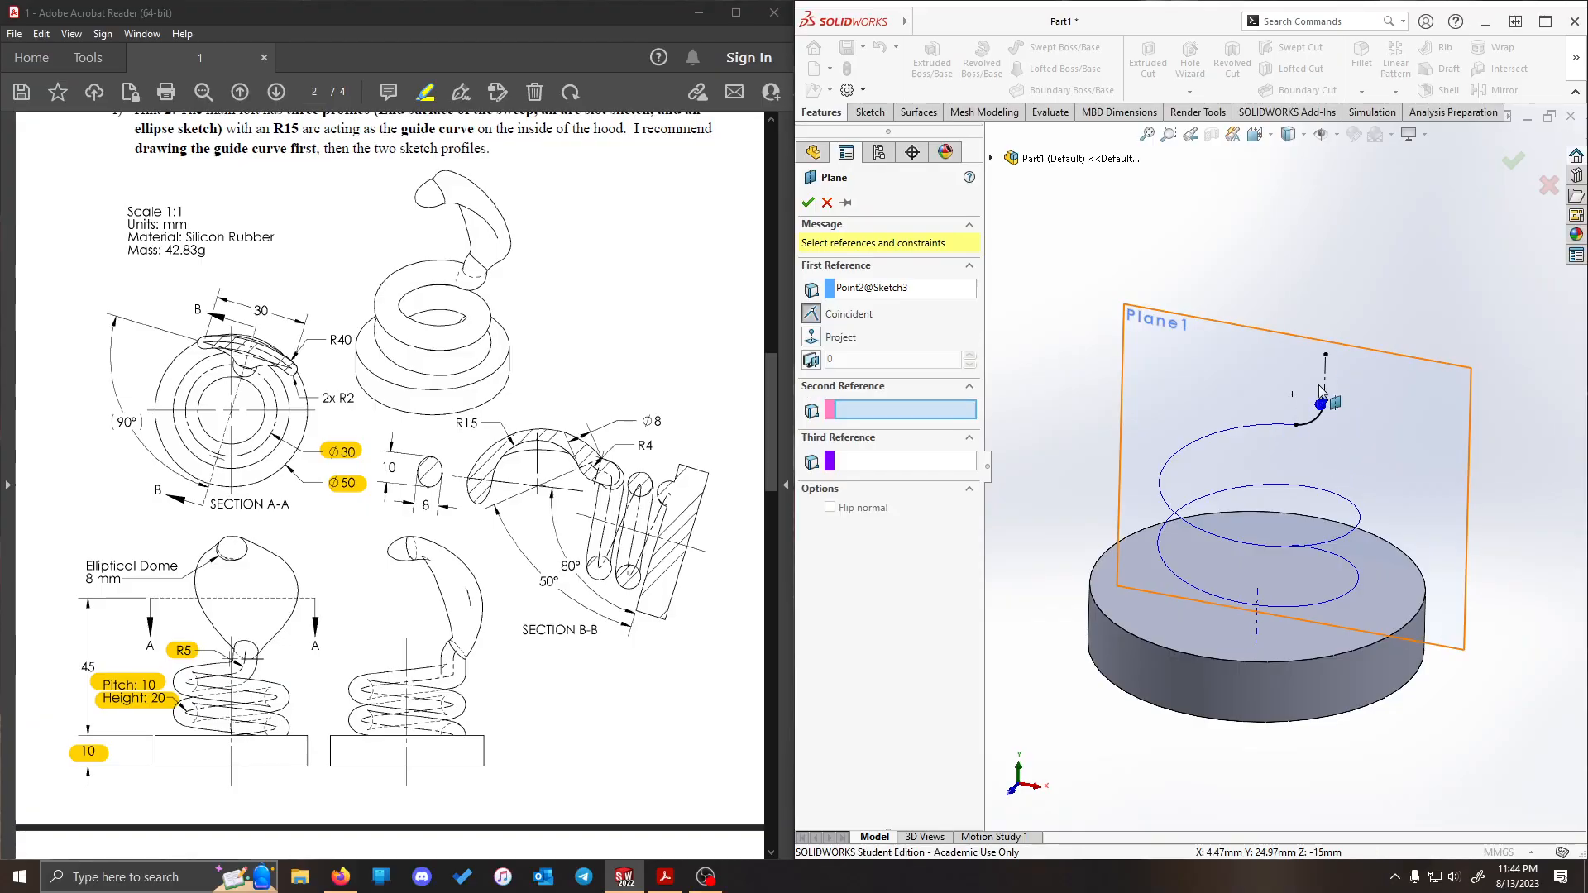
{"action": "left_click", "coordinate": [1258, 635]}
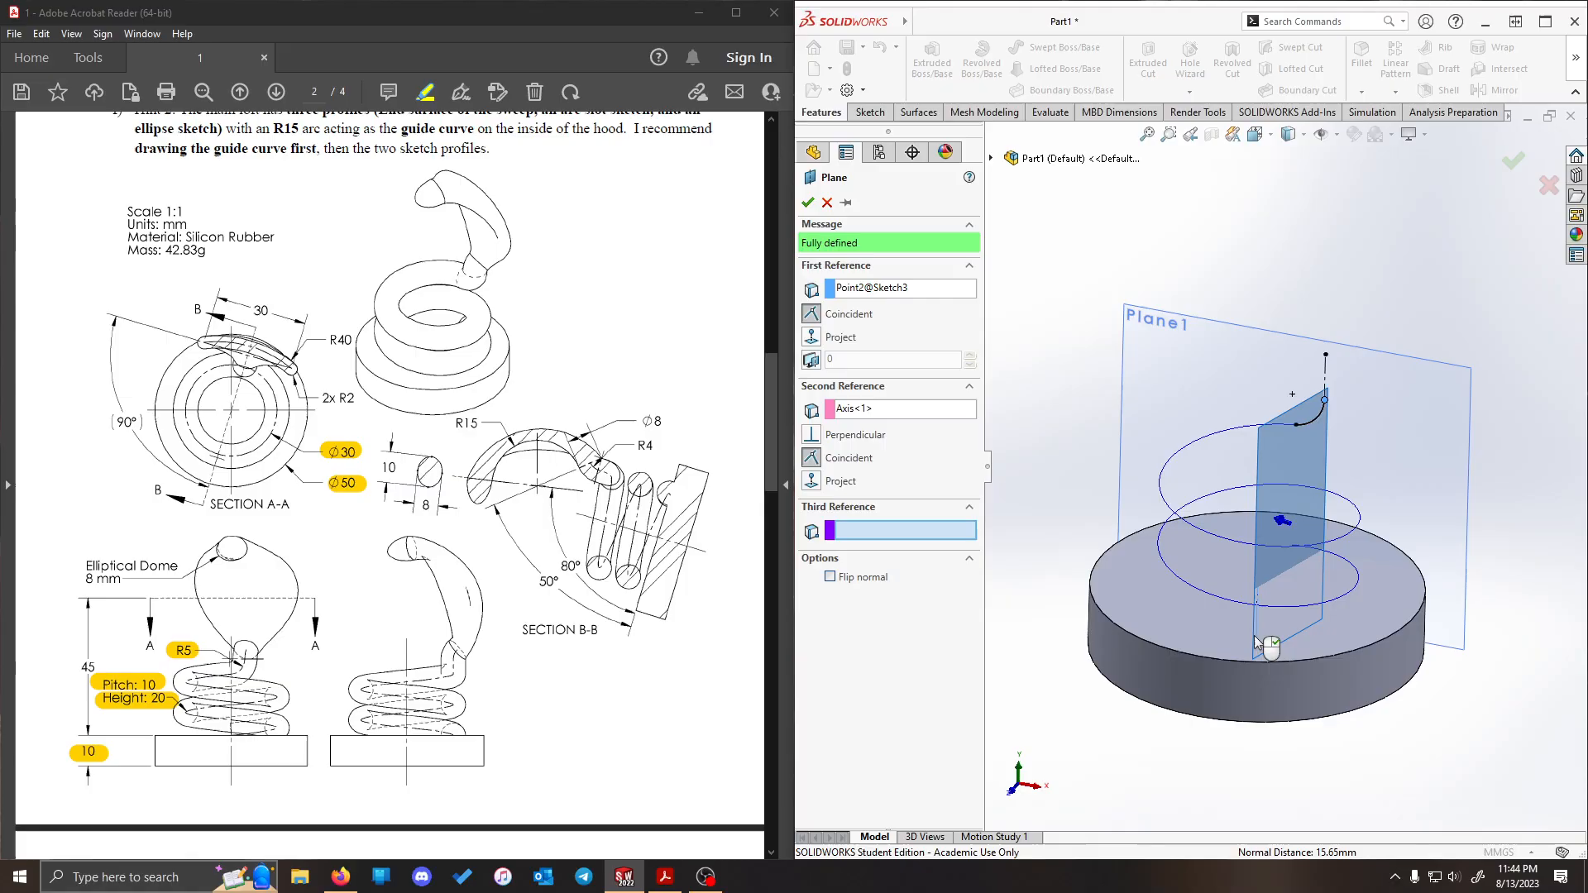
{"action": "mouse_move", "coordinate": [1358, 280]}
{"action": "middle_mouse_down"}
{"action": "mouse_move", "coordinate": [1344, 235]}
{"action": "mouse_move", "coordinate": [1357, 280]}
{"action": "middle_mouse_up"}
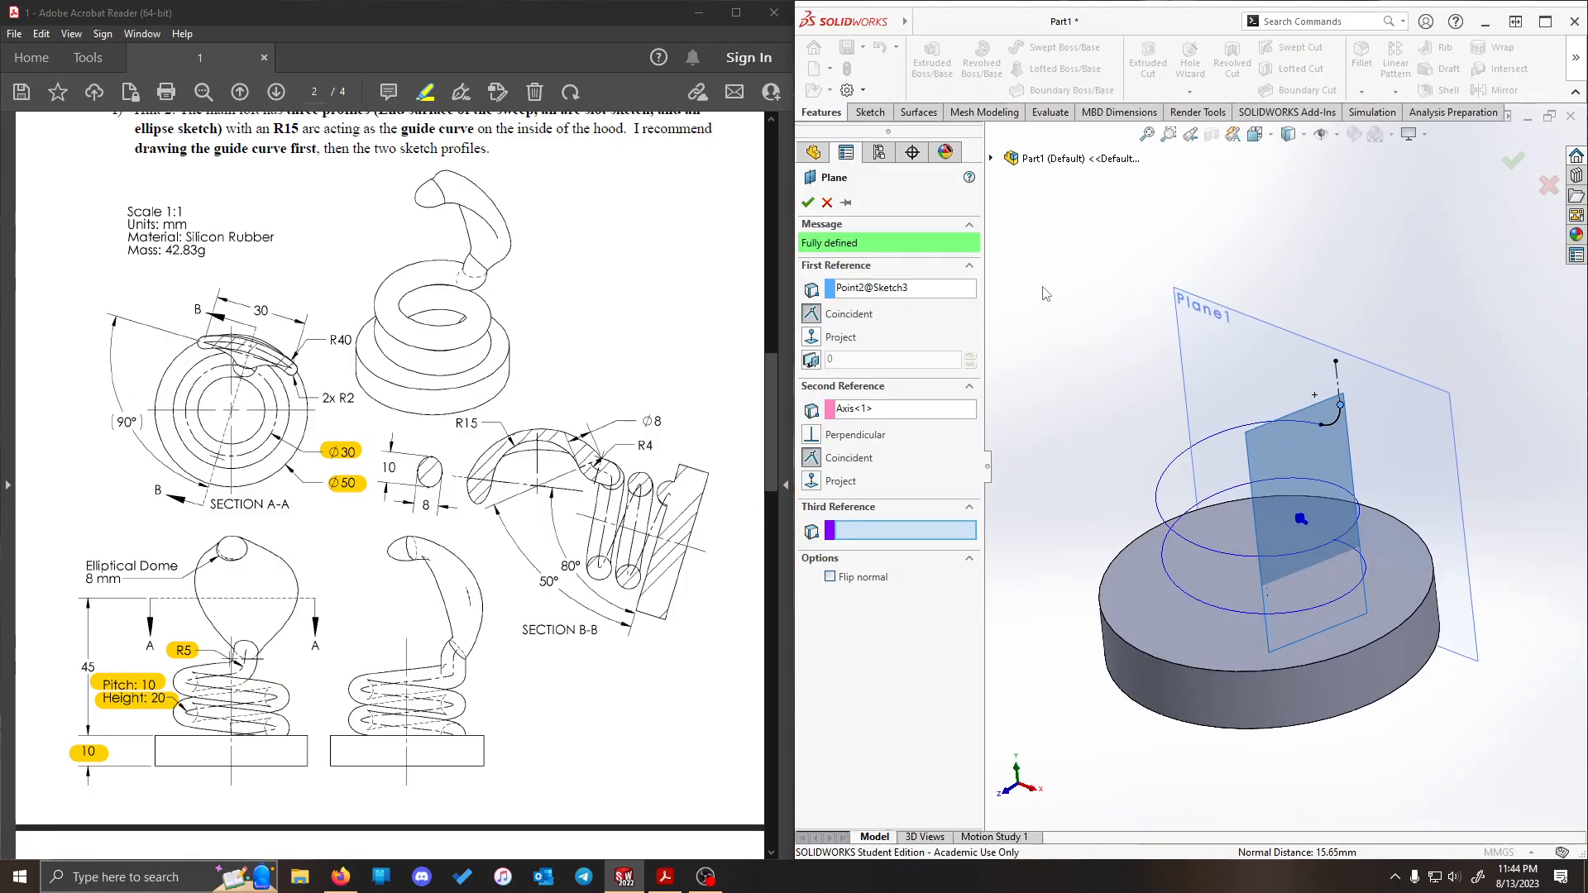
{"action": "left_click", "coordinate": [809, 204]}
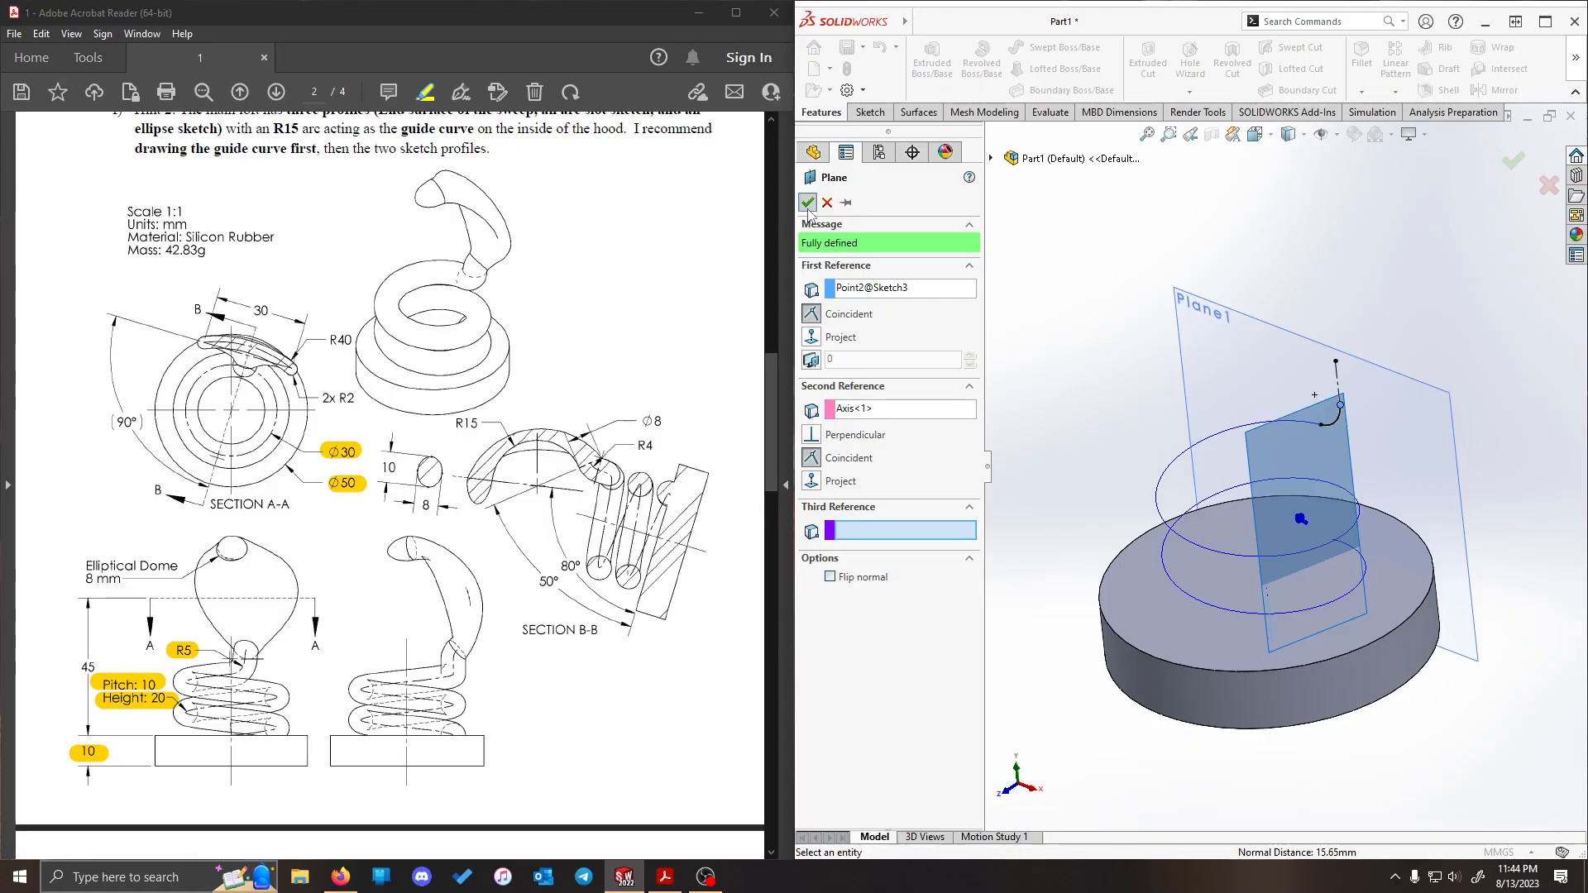
- Enlarge the new reference plane's outline beyond the arc and start a sketch on that plane
{"action": "left_click", "coordinate": [1351, 411]}
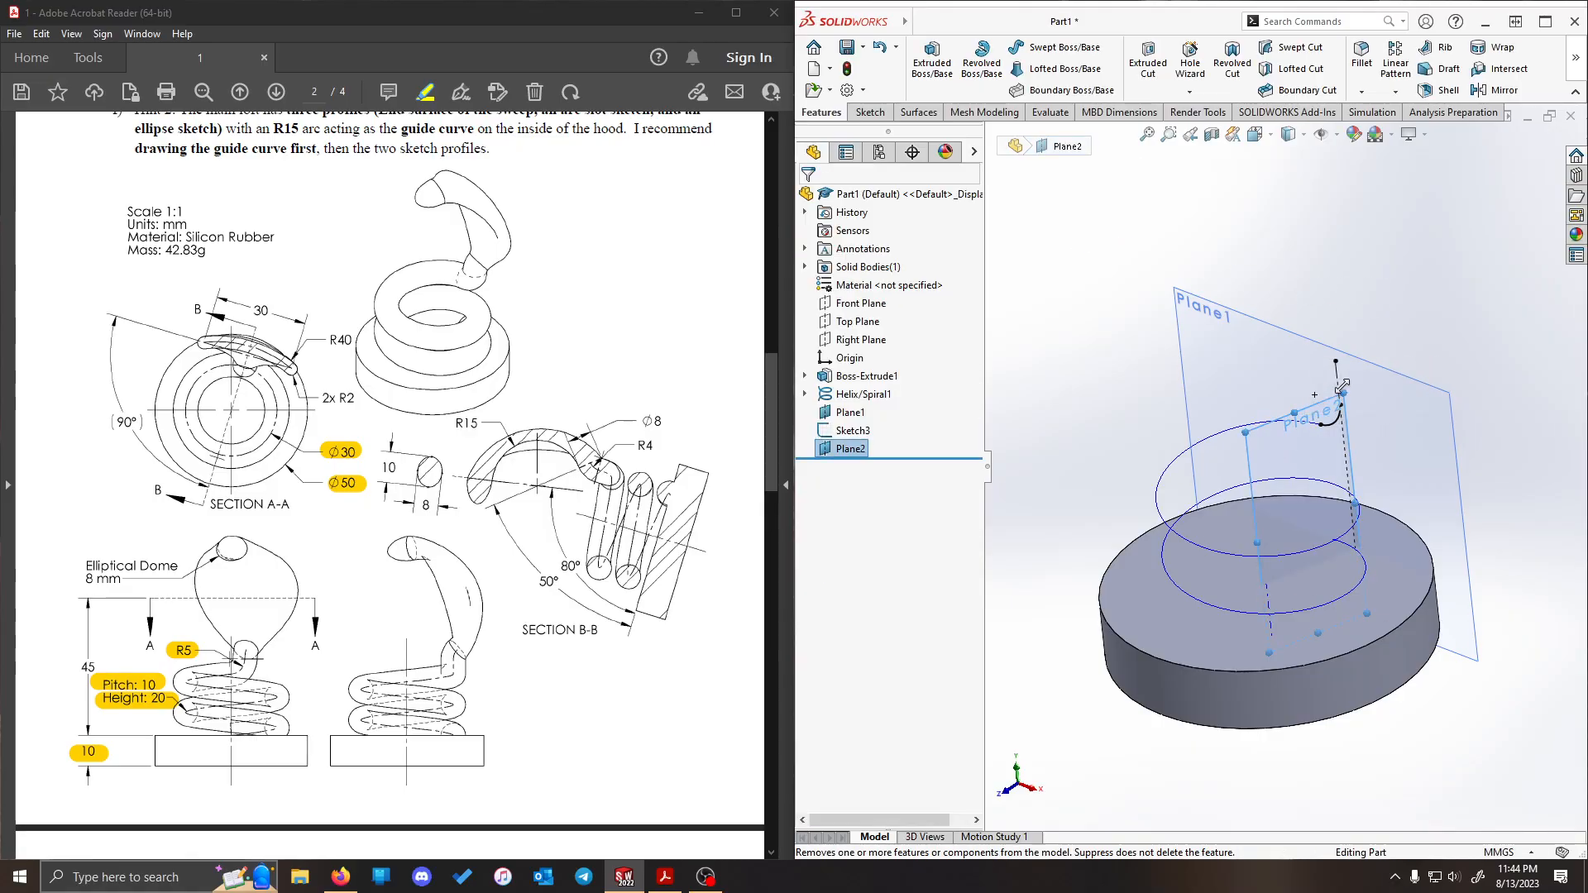
{"action": "left_click_drag", "start_coordinate": [1342, 386], "coordinate": [1401, 273]}
{"action": "left_click", "coordinate": [1276, 220]}
{"action": "middle_click_drag", "start_coordinate": [1276, 220], "coordinate": [1324, 207]}
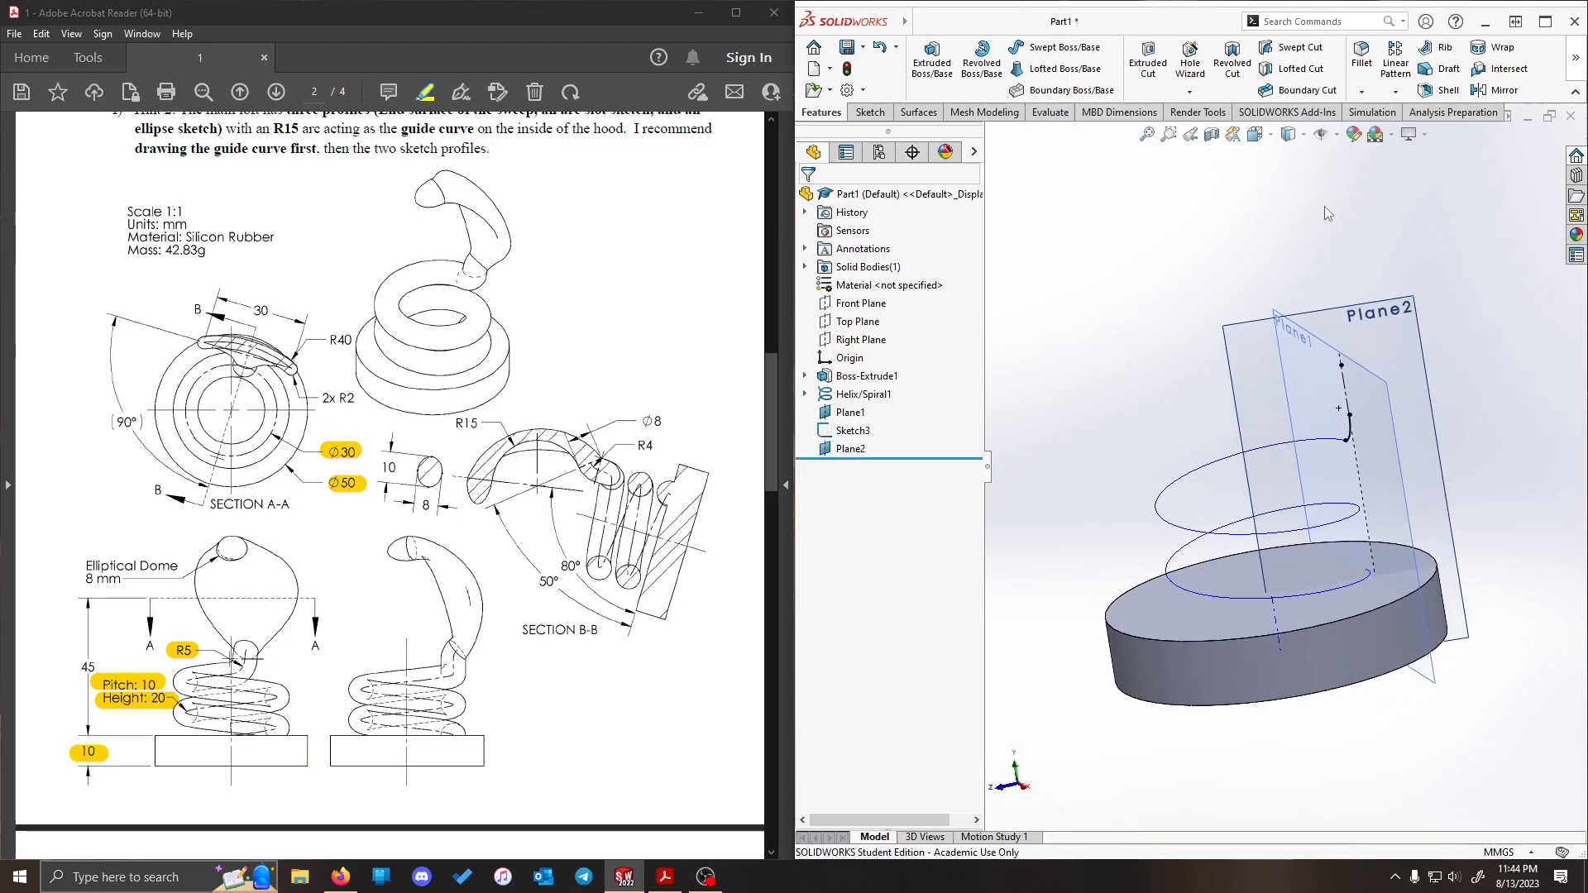
{"action": "right_click", "coordinate": [1383, 336]}
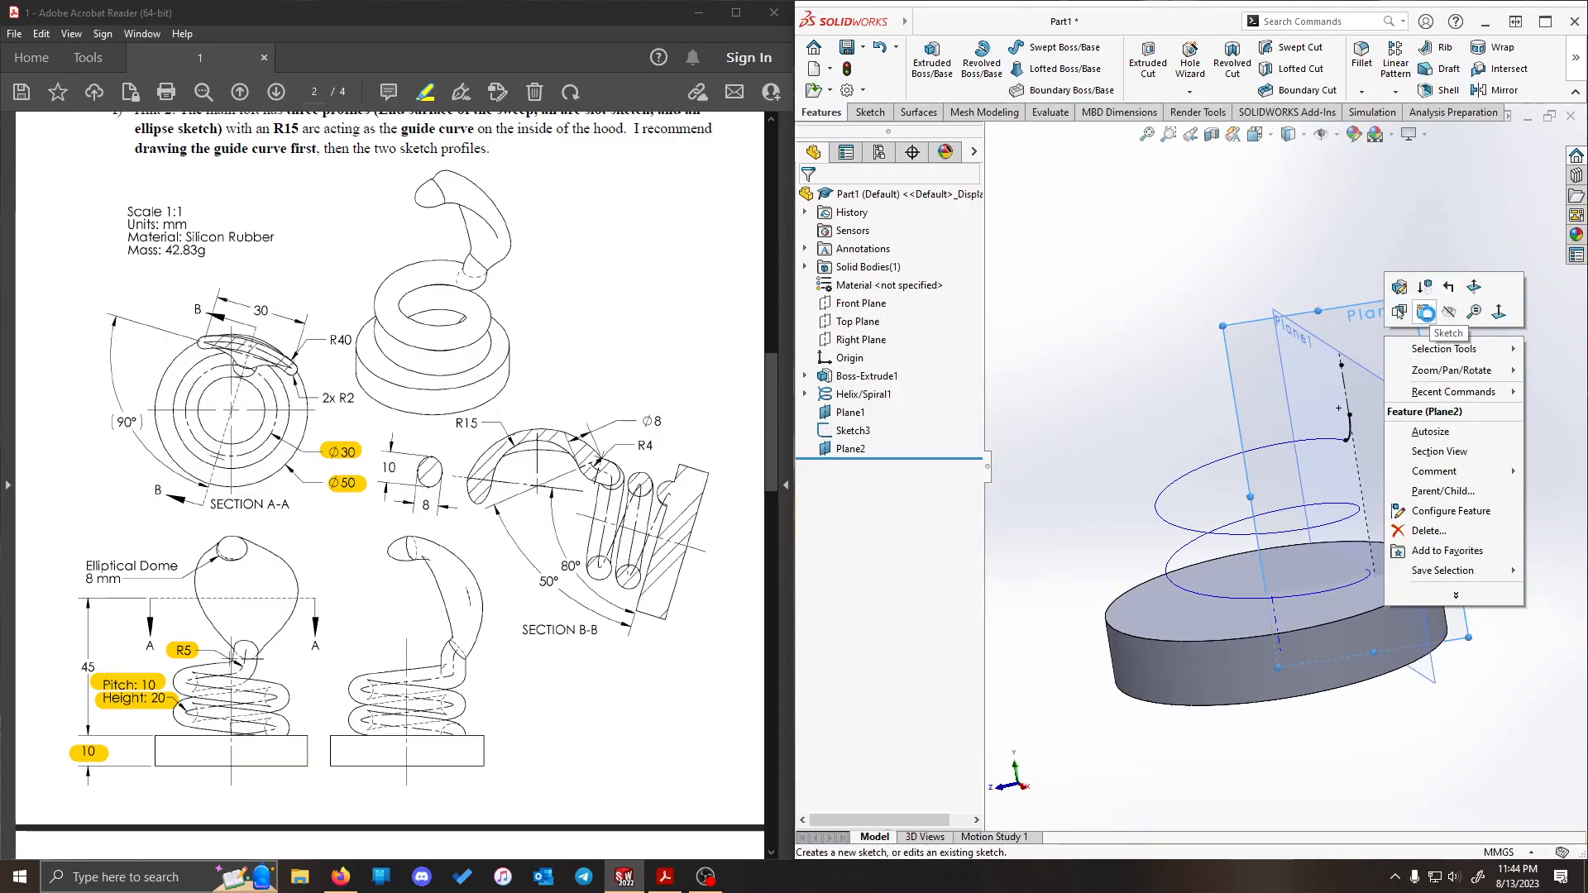
{"action": "left_click", "coordinate": [1430, 317]}
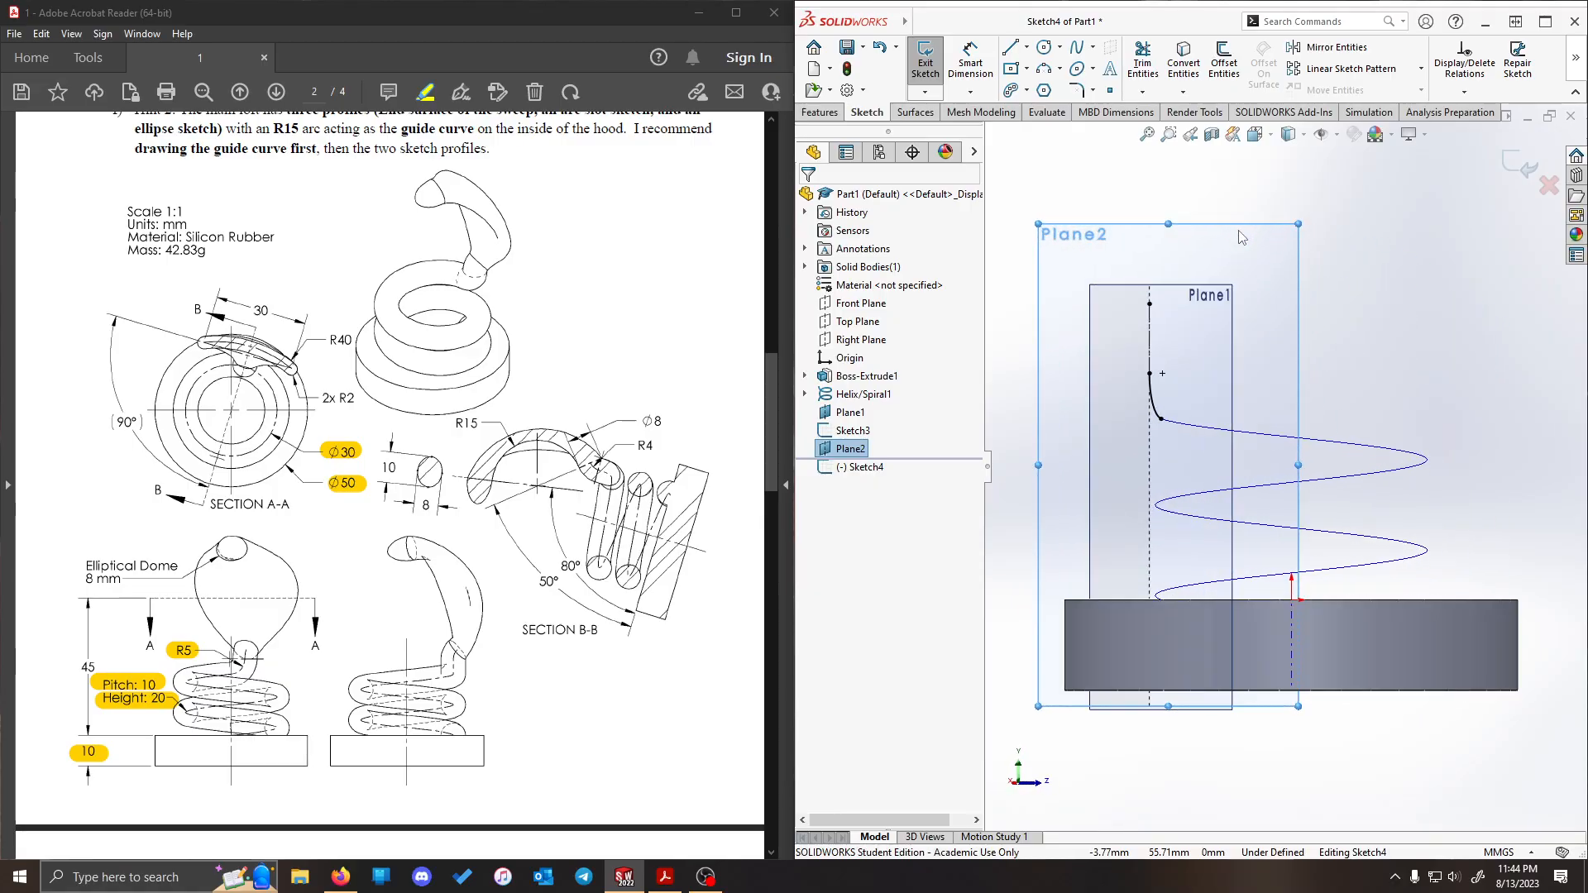
- Draw a three-point arc of about 10.7 mm radius and 60° beside the upper end of the R5 arc
{"action": "scroll", "coordinate": [1092, 297], "scroll_direction": "down", "scroll_amount": 4}
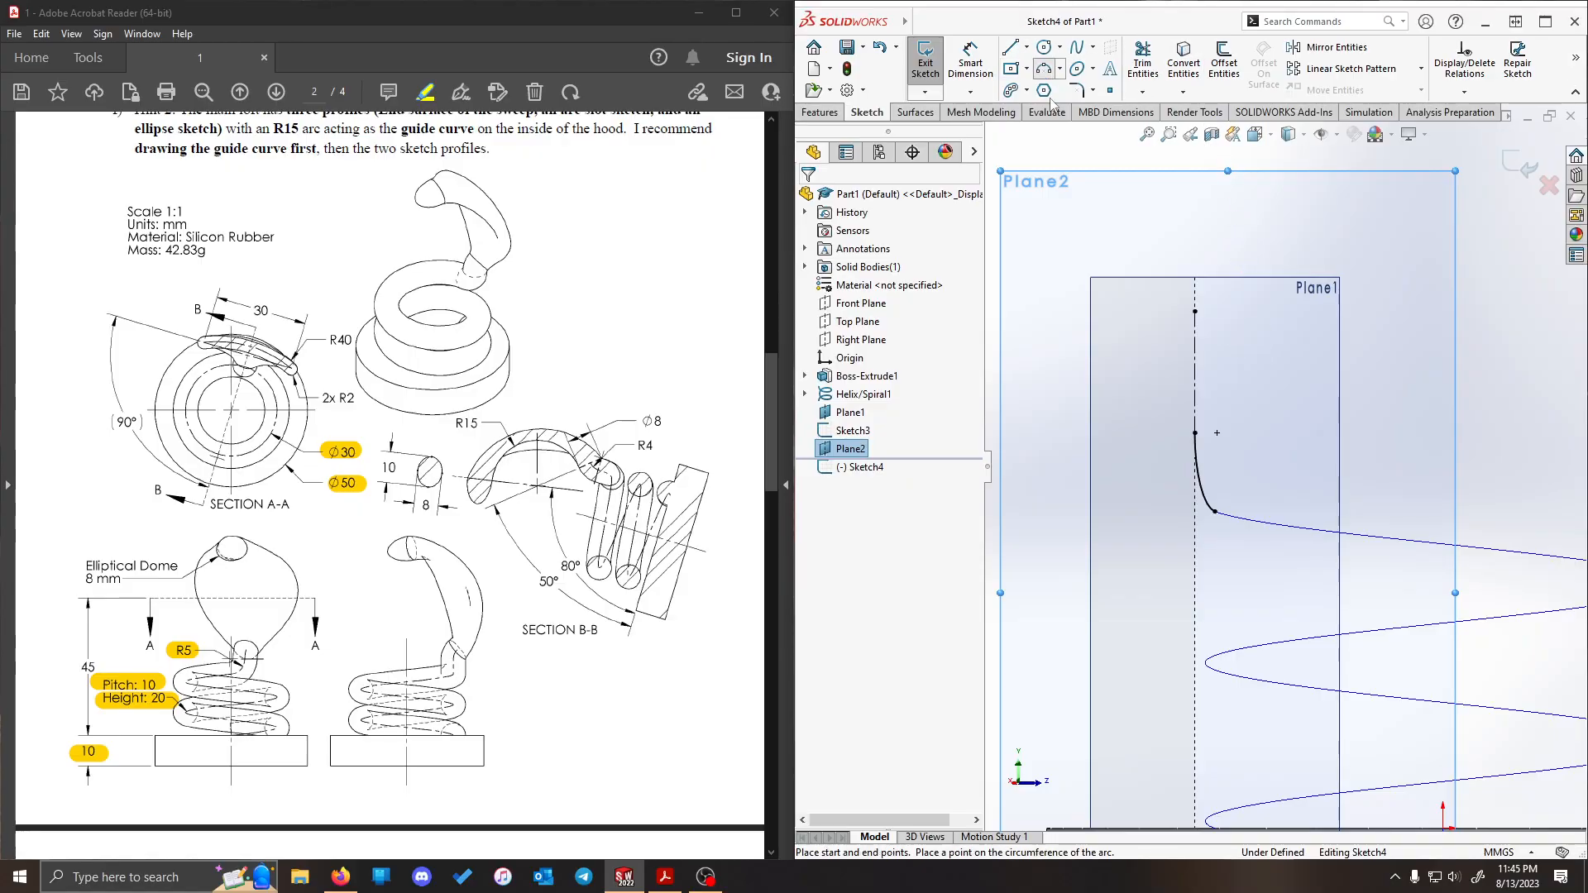
{"action": "left_click", "coordinate": [1045, 70]}
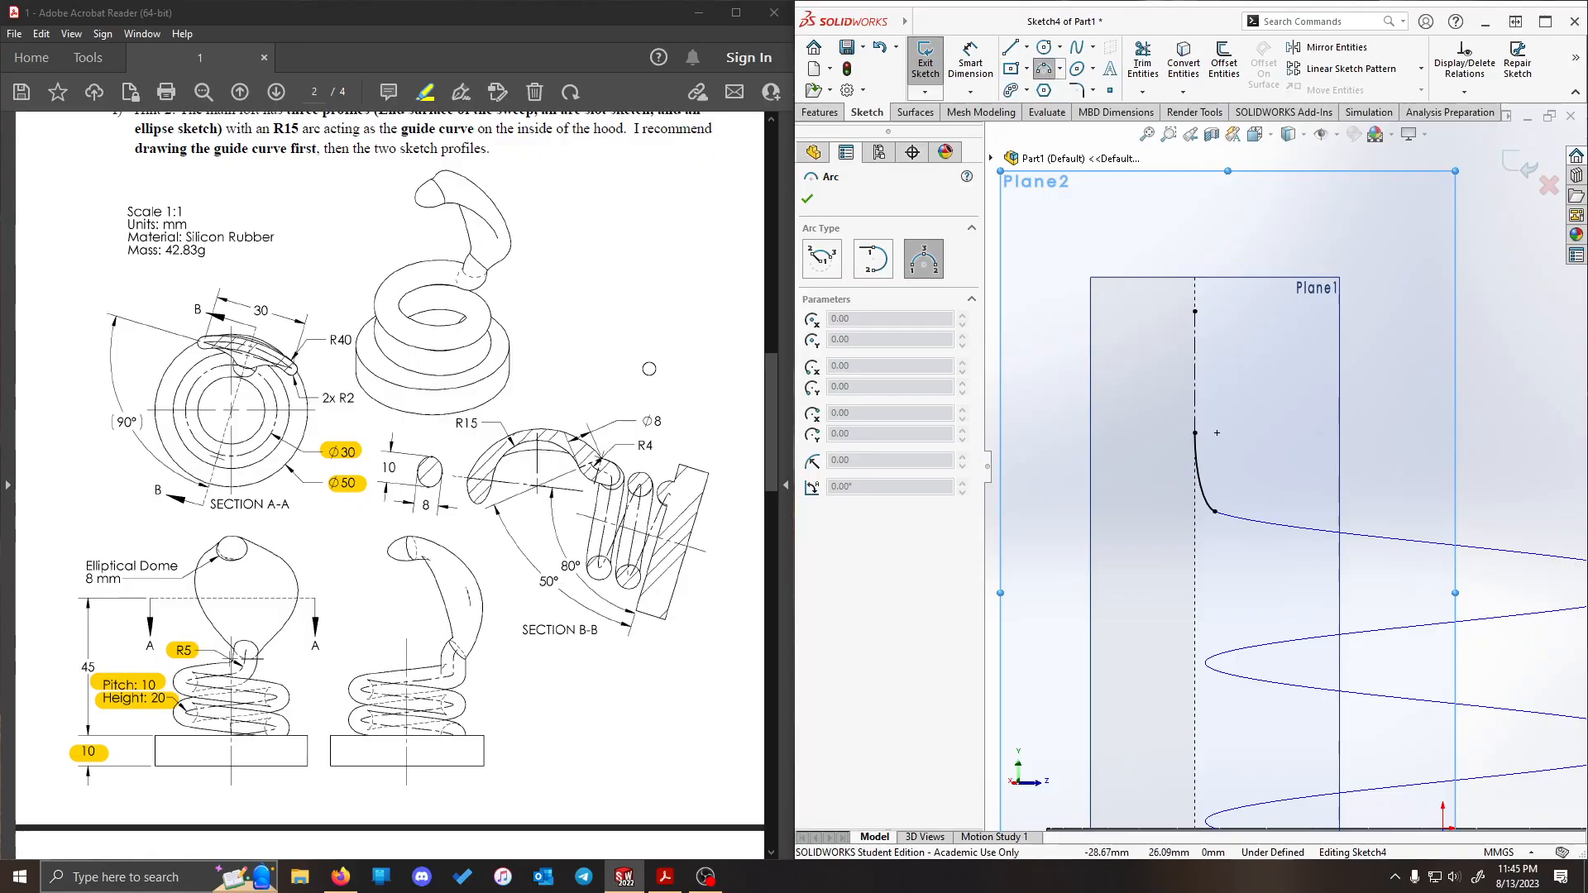
{"action": "scroll", "coordinate": [371, 308], "scroll_direction": "up", "scroll_amount": 5}
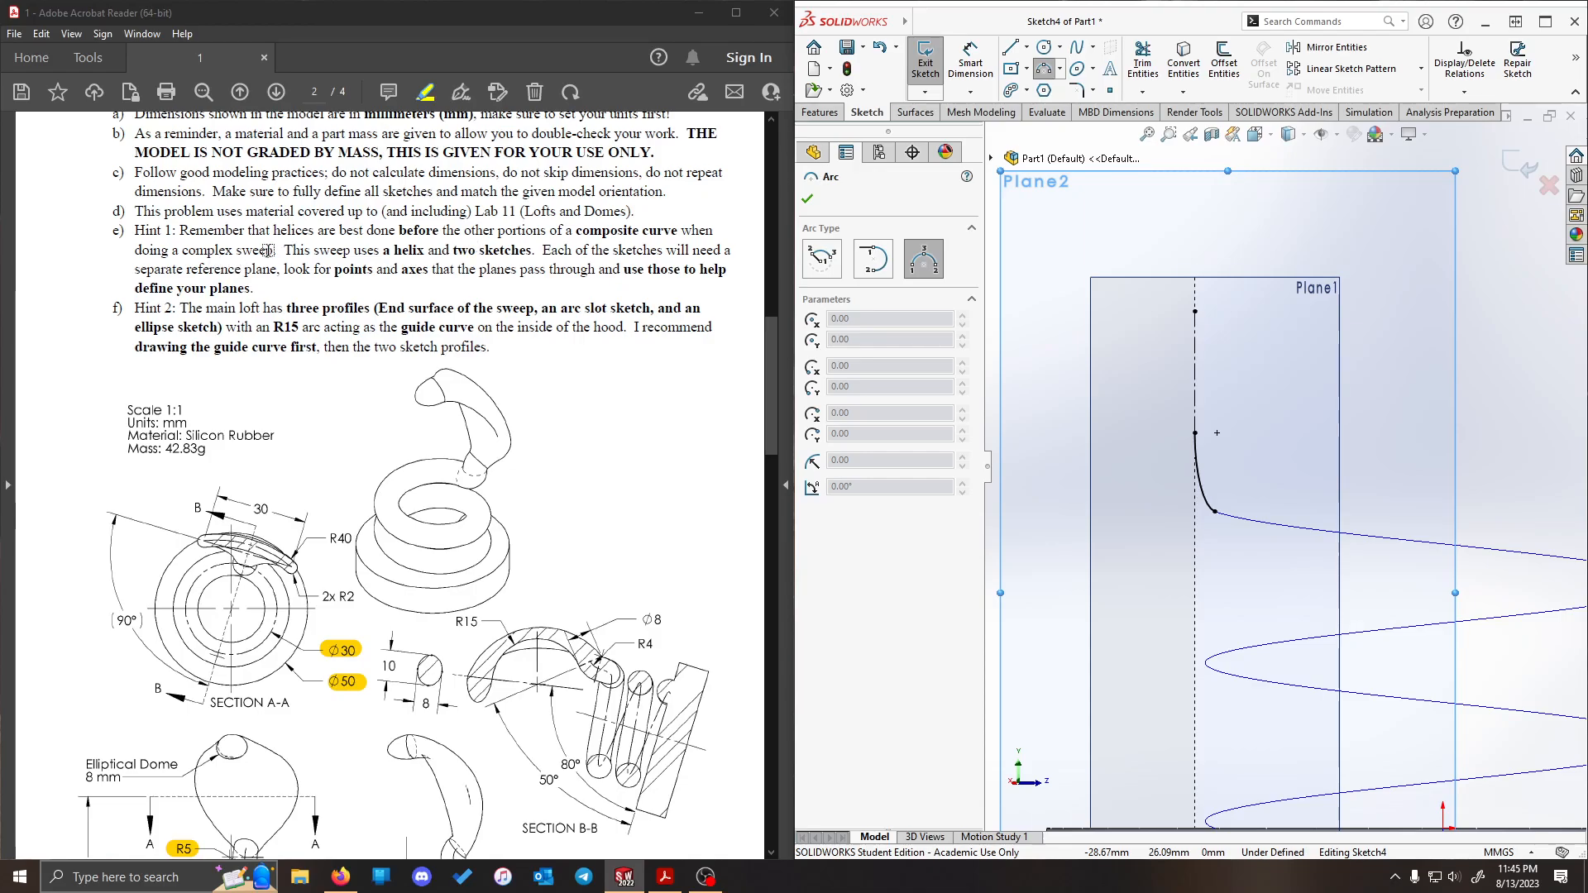
{"action": "scroll", "coordinate": [299, 247], "scroll_direction": "up", "scroll_amount": 2}
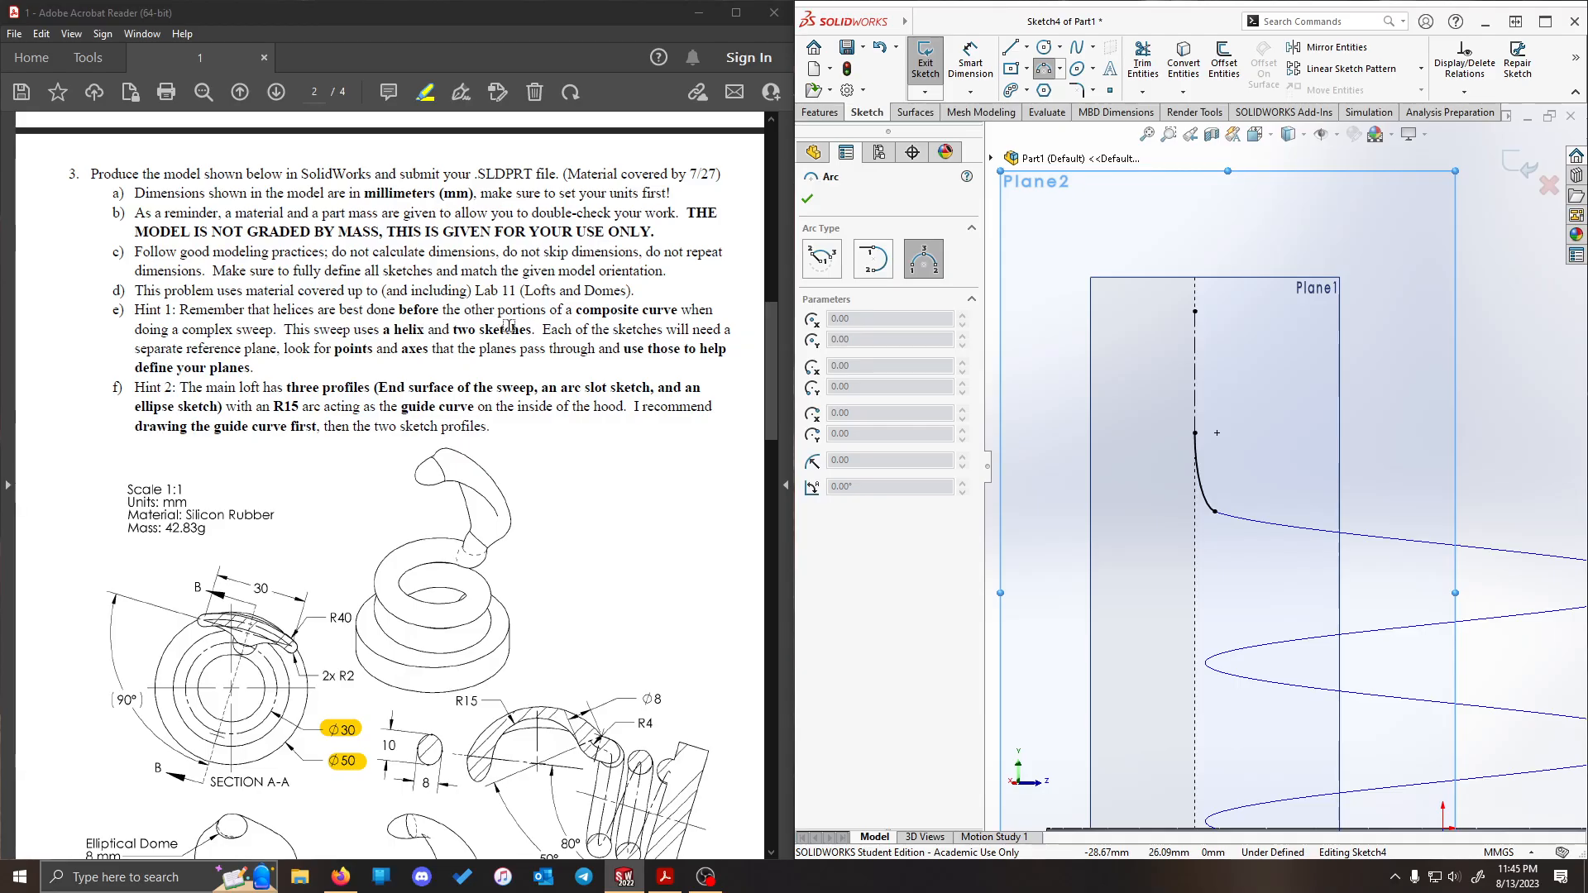
{"action": "scroll", "coordinate": [508, 327], "scroll_direction": "down", "scroll_amount": 7}
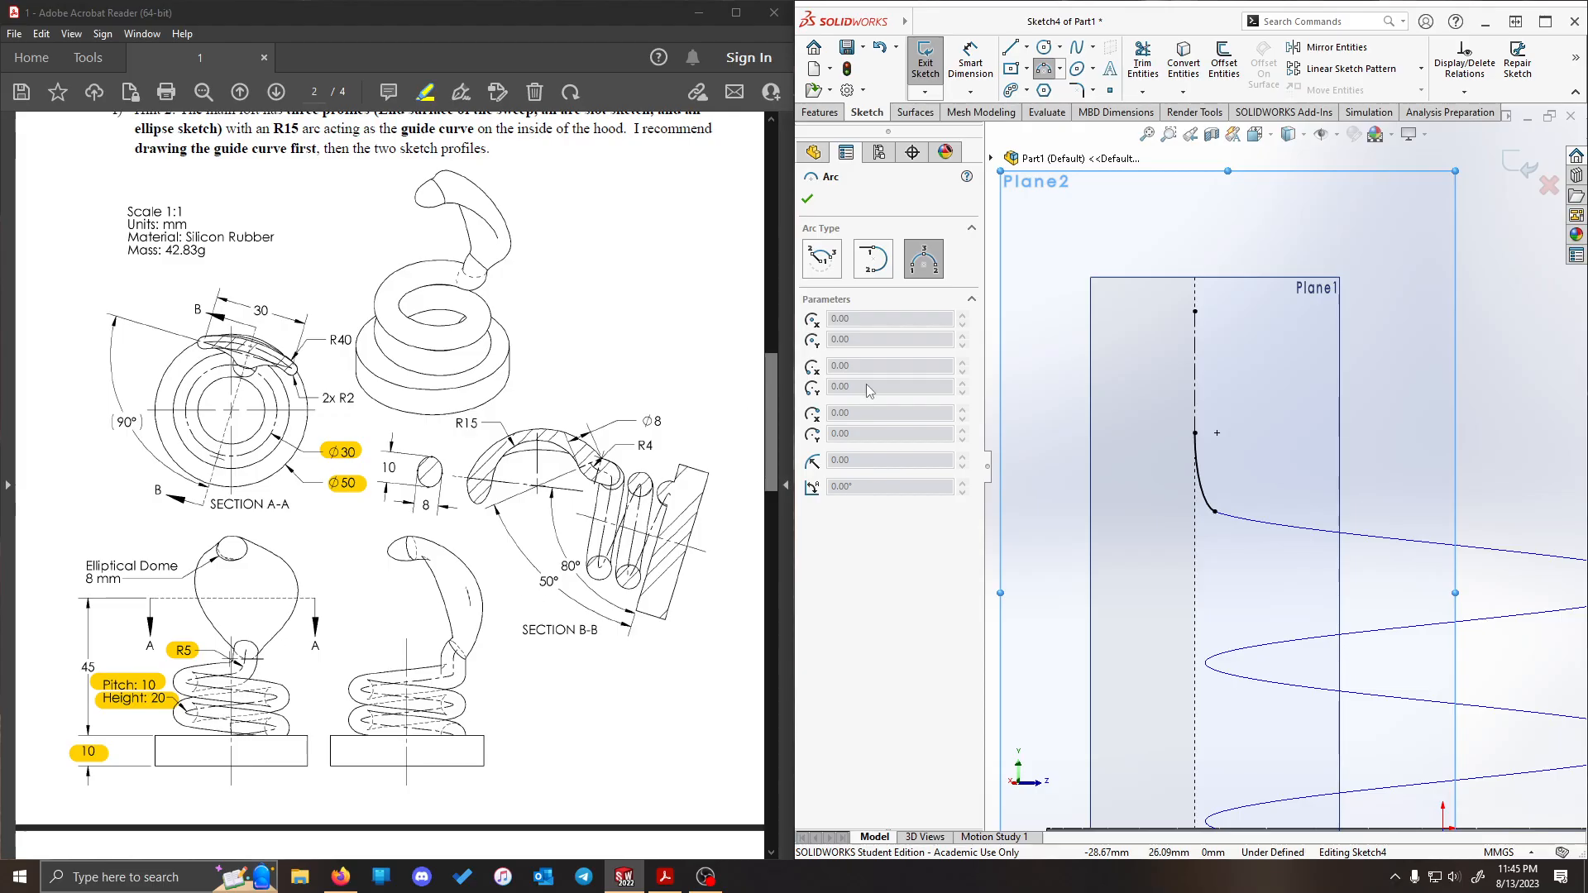
{"action": "scroll", "coordinate": [1285, 316], "scroll_direction": "up", "scroll_amount": 2}
{"action": "scroll", "coordinate": [1173, 318], "scroll_direction": "down", "scroll_amount": 1}
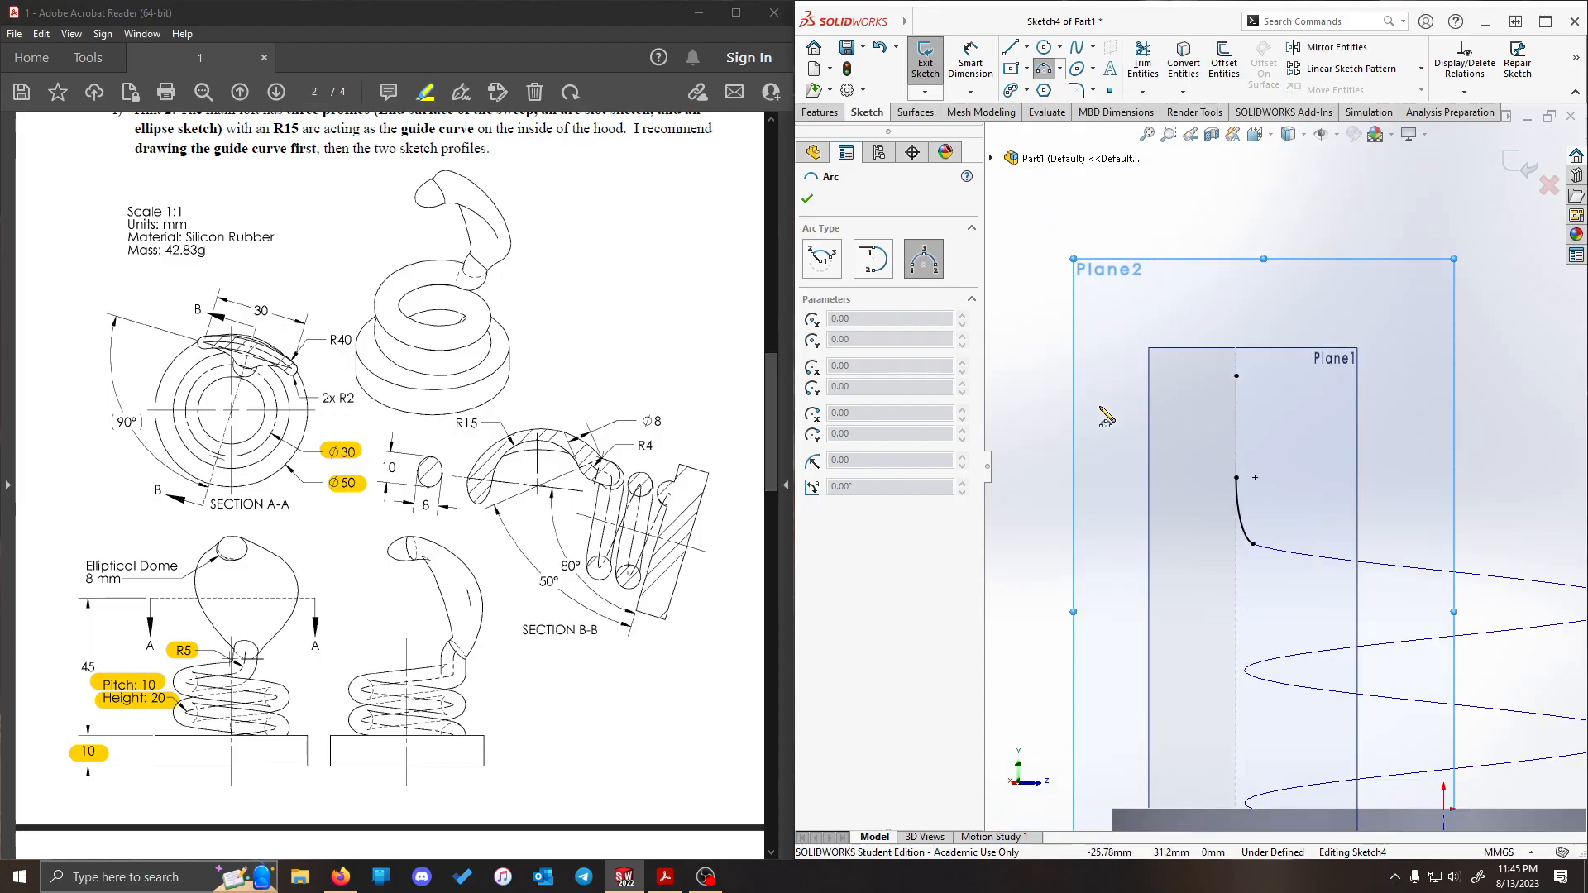
{"action": "left_click", "coordinate": [1178, 471]}
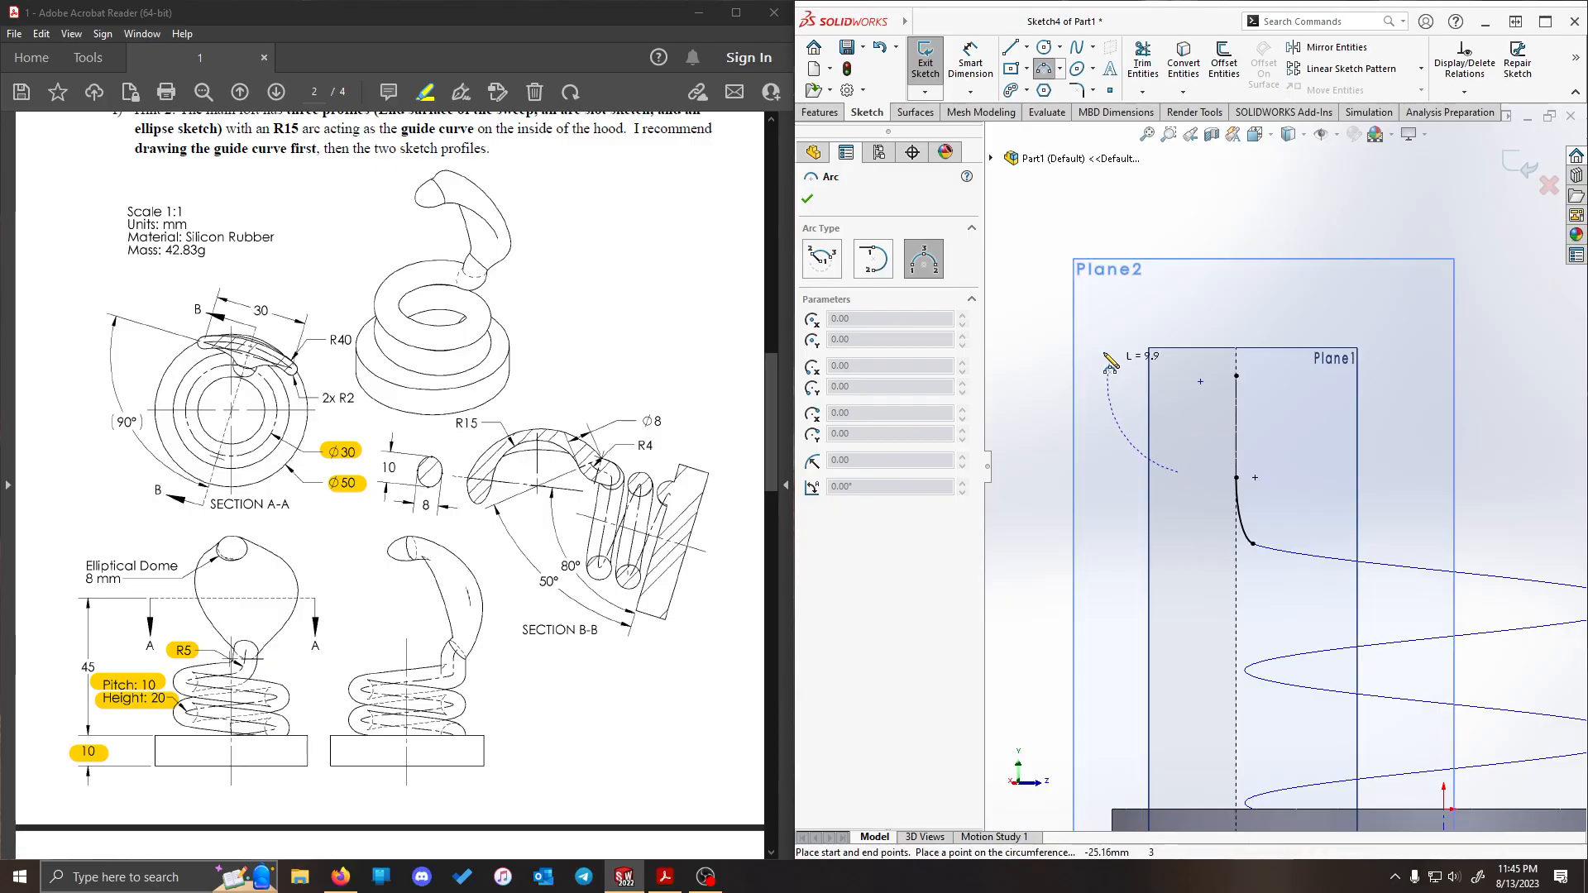
{"action": "left_click", "coordinate": [1101, 354]}
{"action": "left_click", "coordinate": [1161, 403]}
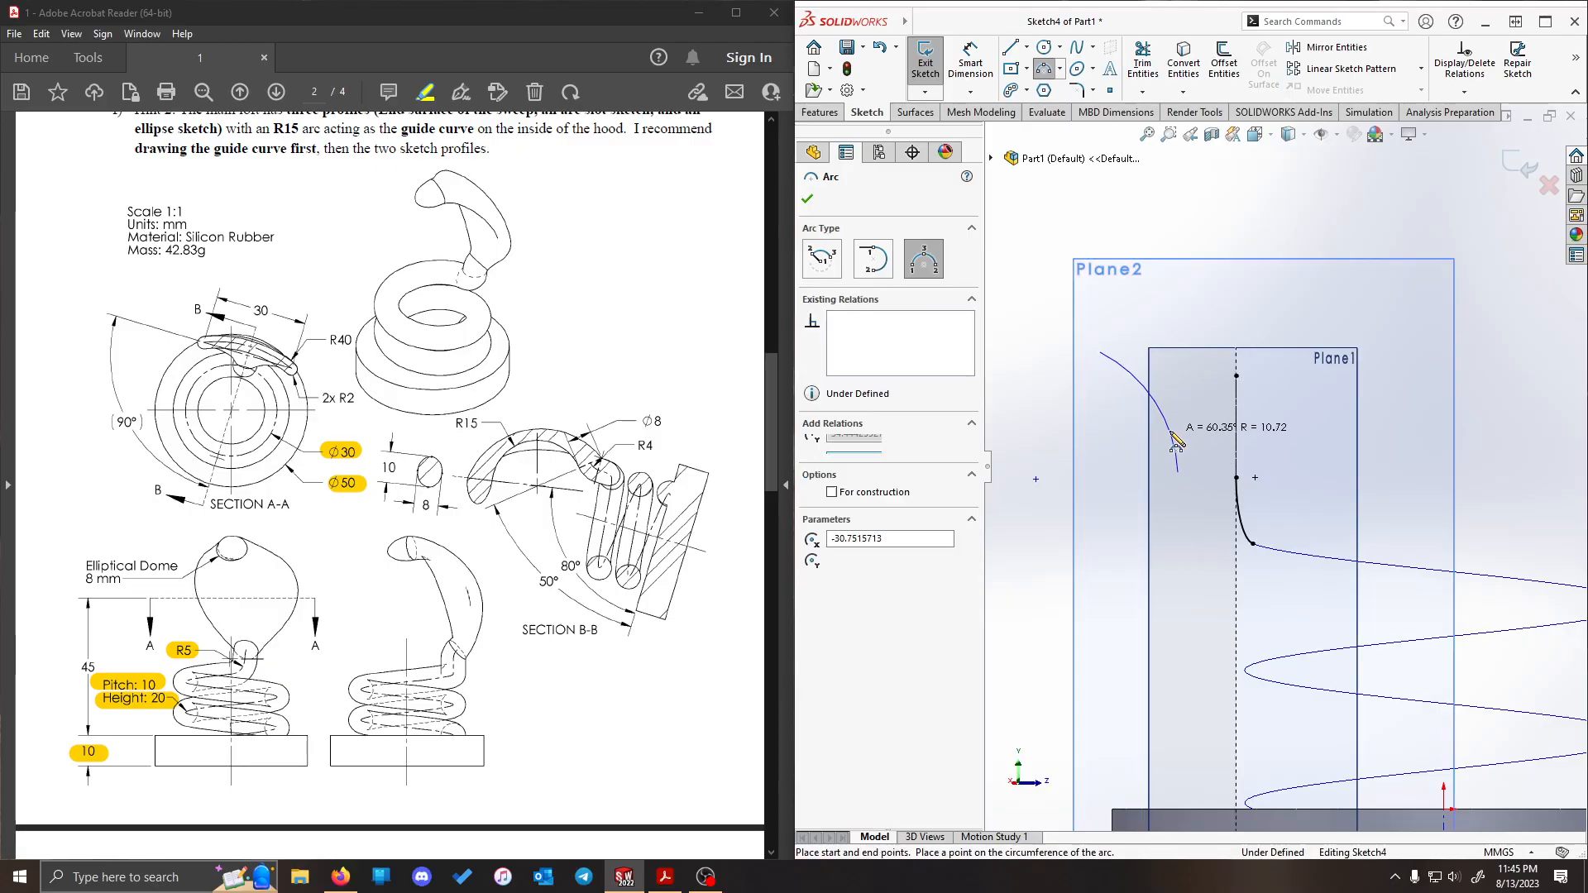
{"action": "key", "text": "Escape"}
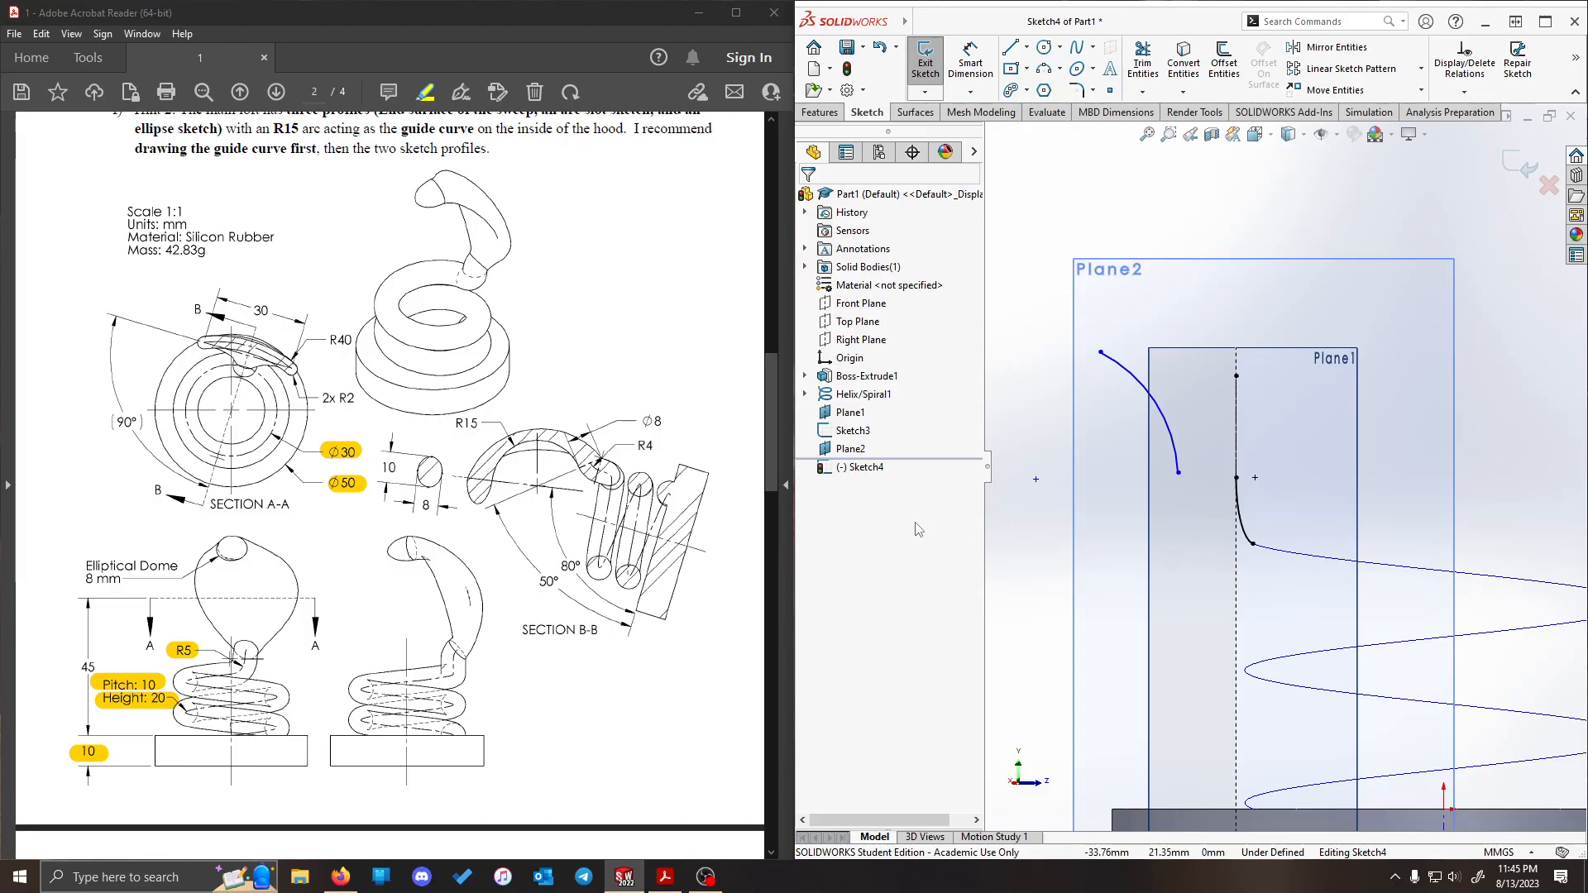
- Add a Pierce relation between the new arc's lower endpoint and the R5 arc
{"action": "left_click", "coordinate": [1179, 472]}
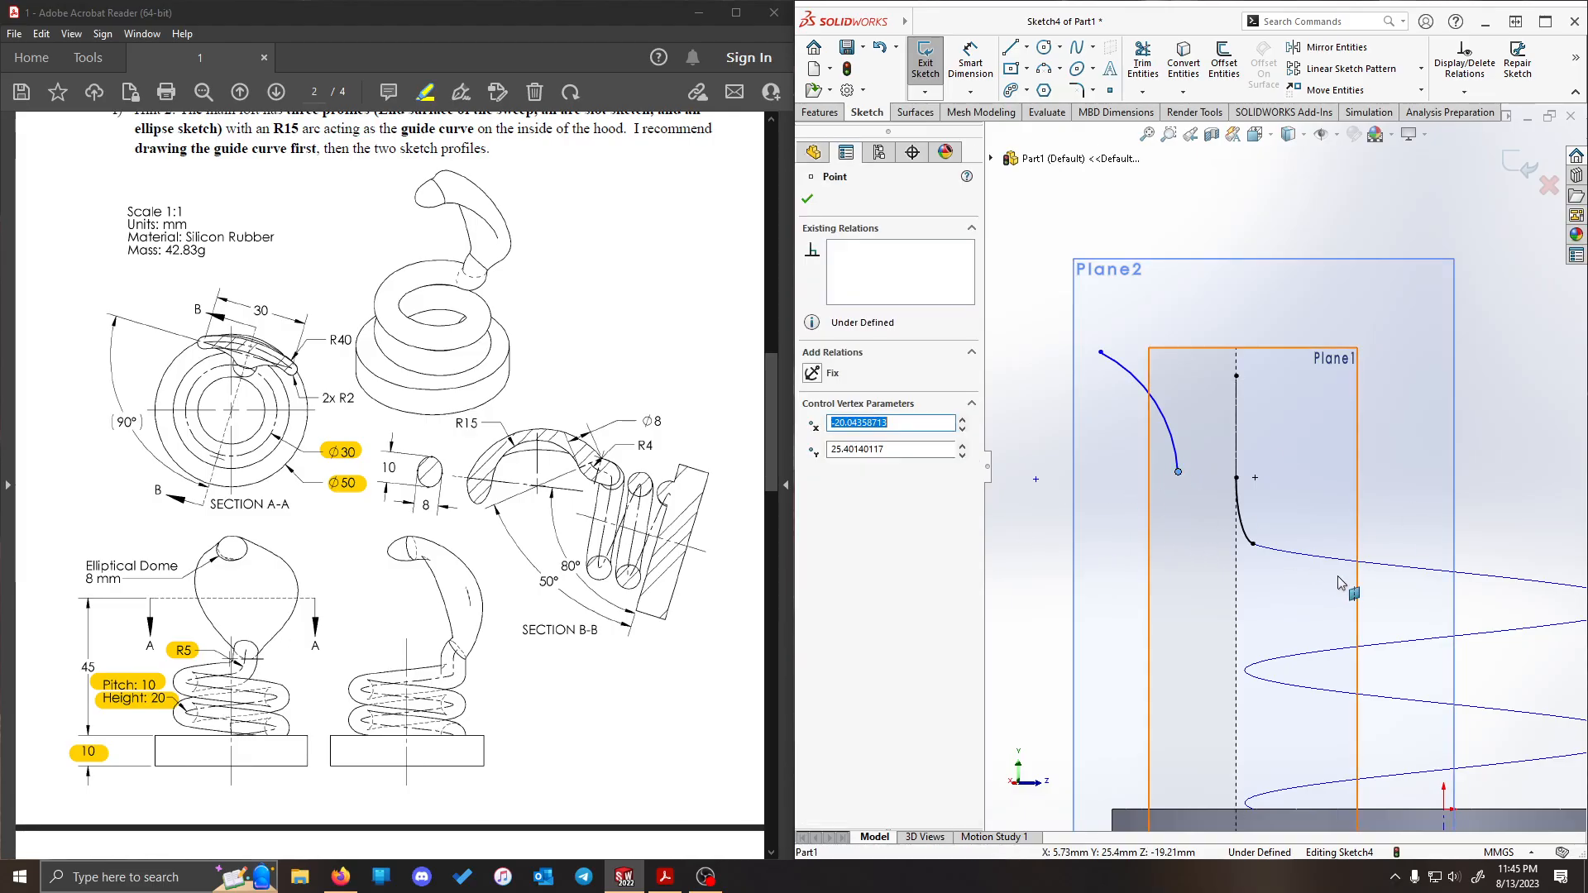
{"action": "left_click", "coordinate": [1240, 509], "text": "ctrl"}
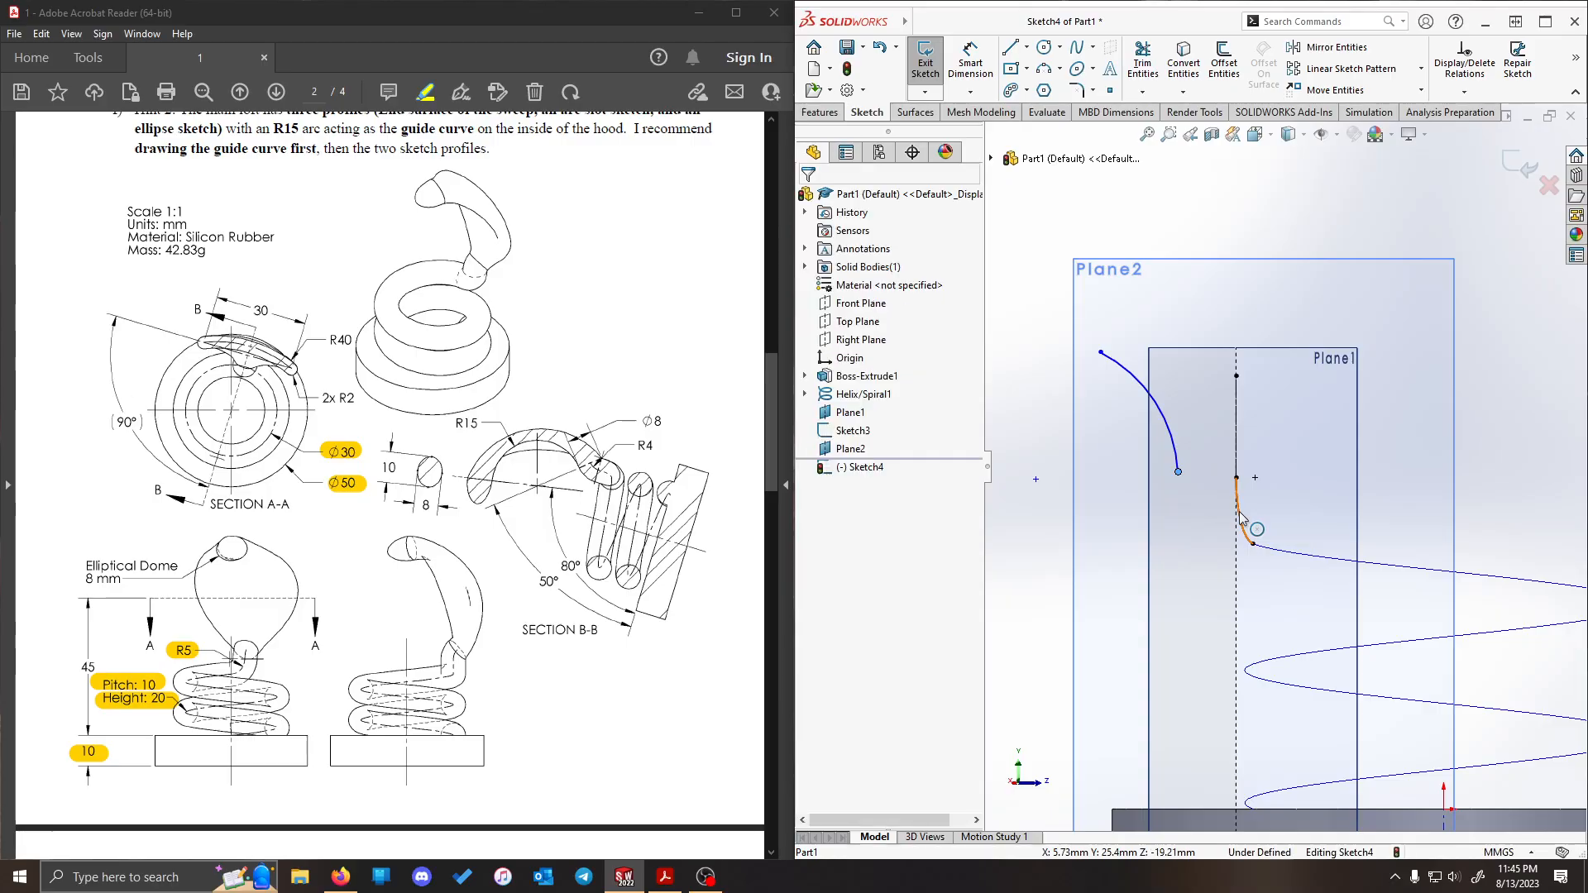
{"action": "left_click", "coordinate": [810, 511]}
{"action": "scroll", "coordinate": [1102, 258], "scroll_direction": "up", "scroll_amount": 3}
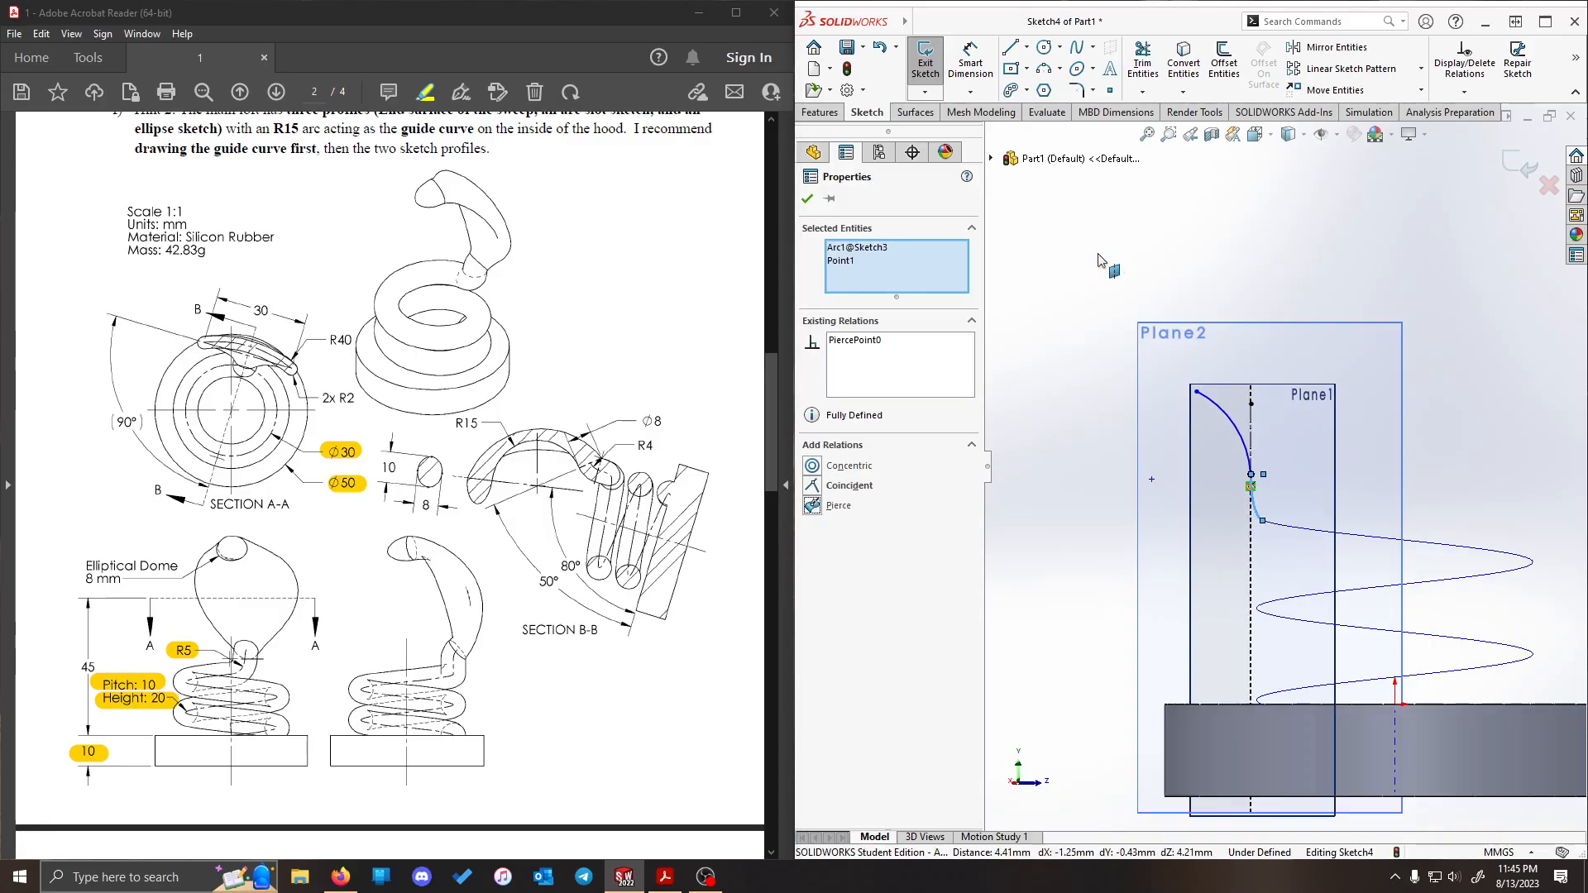
{"action": "left_click", "coordinate": [1137, 320]}
- Add a Tangent relation between the new arc and the R5 arc
{"action": "scroll", "coordinate": [1258, 476], "scroll_direction": "down", "scroll_amount": 4}
{"action": "left_click", "coordinate": [1266, 517]}
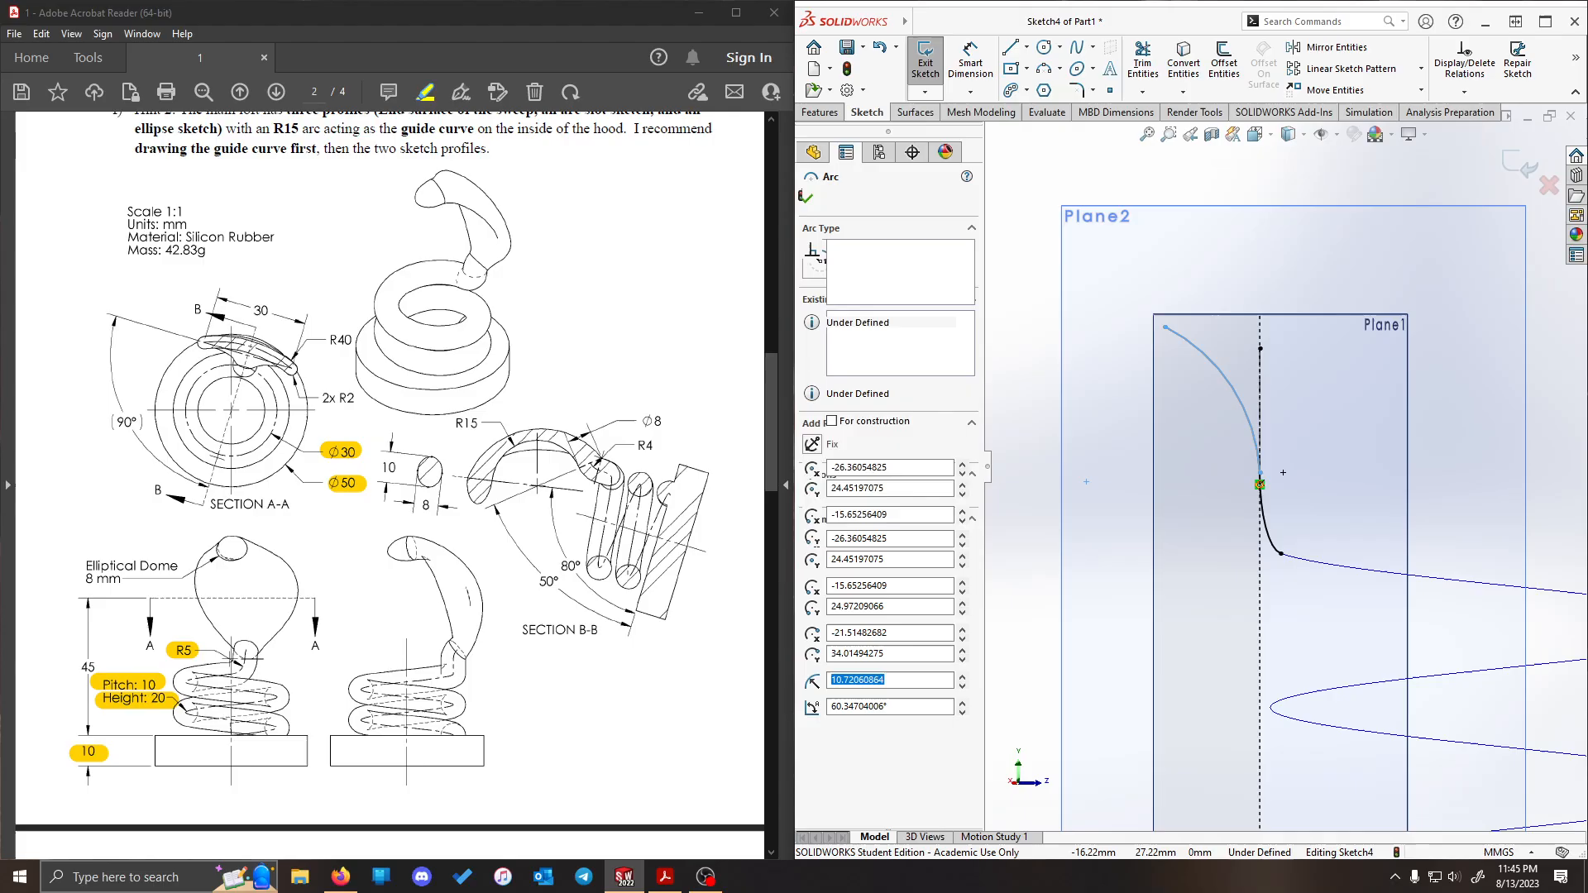
{"action": "left_click", "coordinate": [1263, 468], "text": "ctrl"}
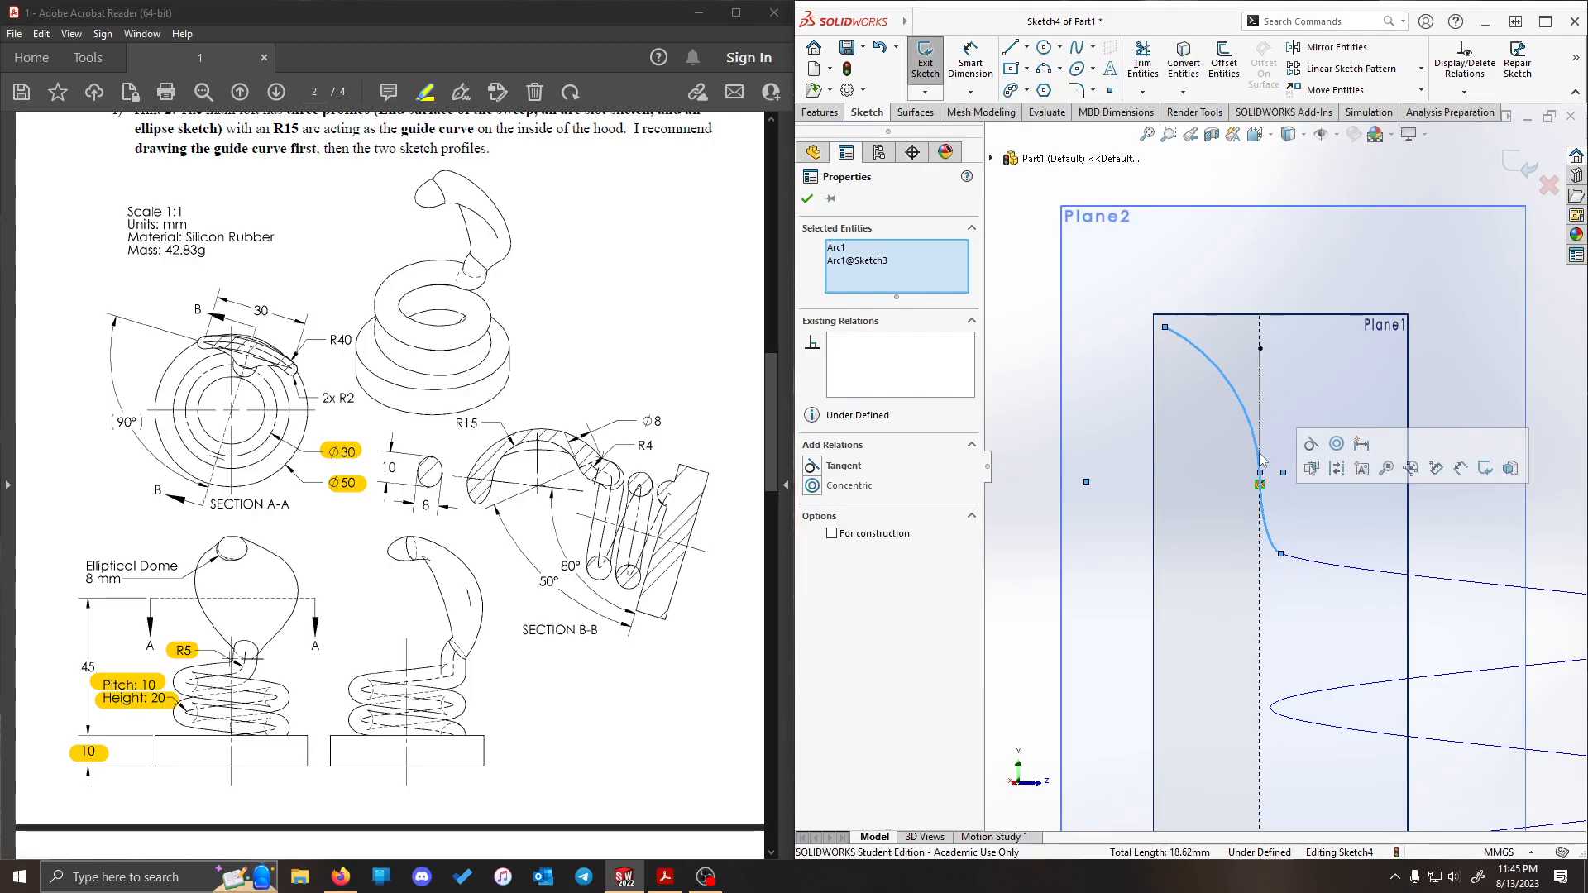
{"action": "left_click", "coordinate": [811, 468]}
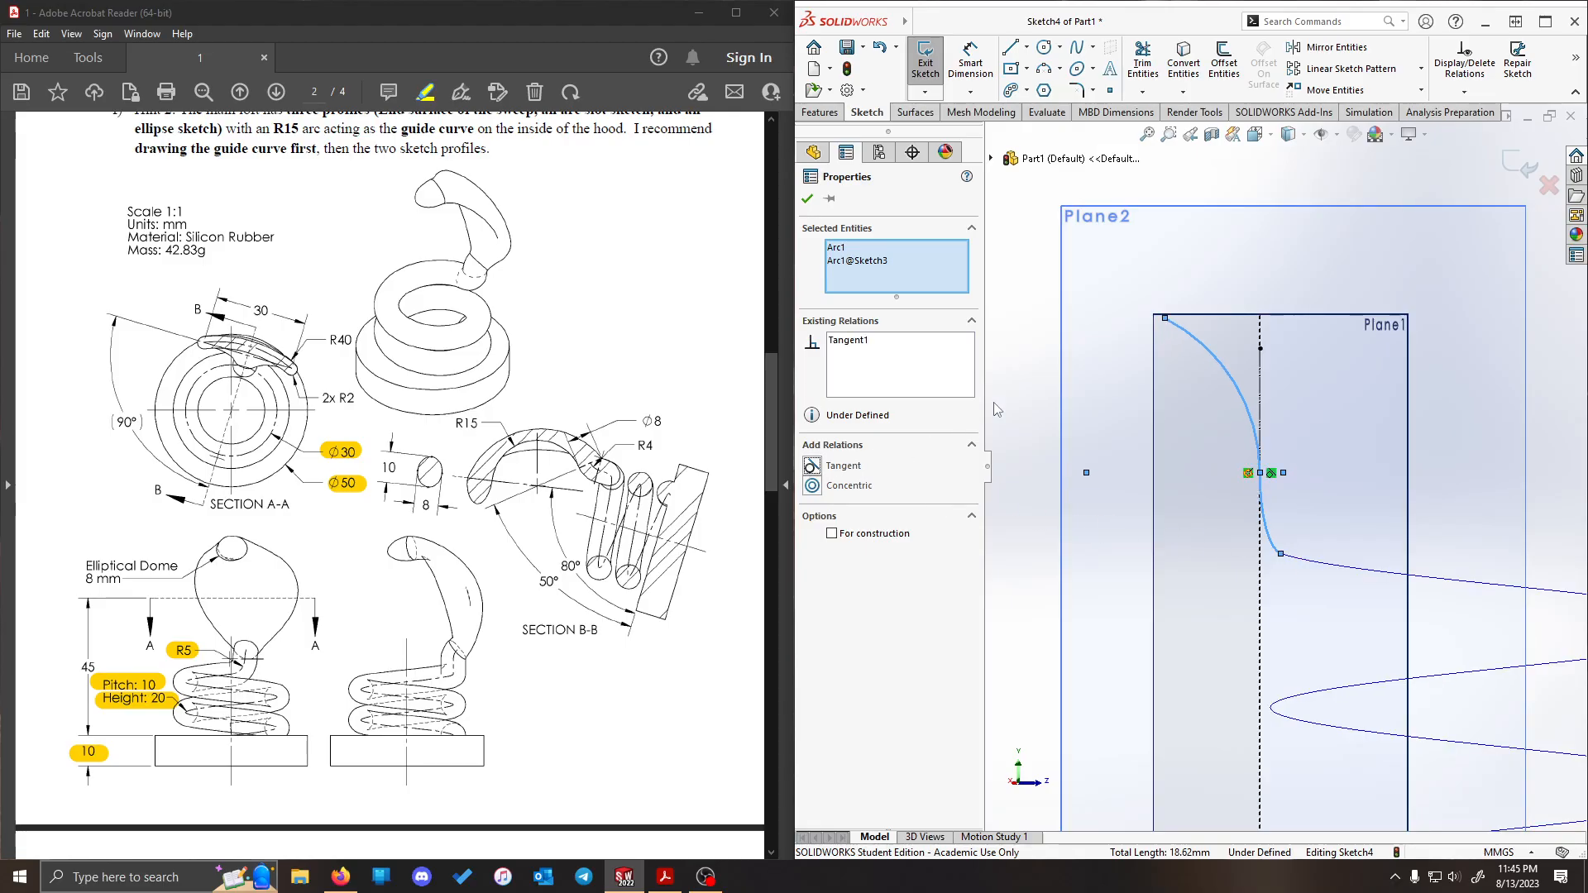
{"action": "left_click", "coordinate": [1049, 376]}
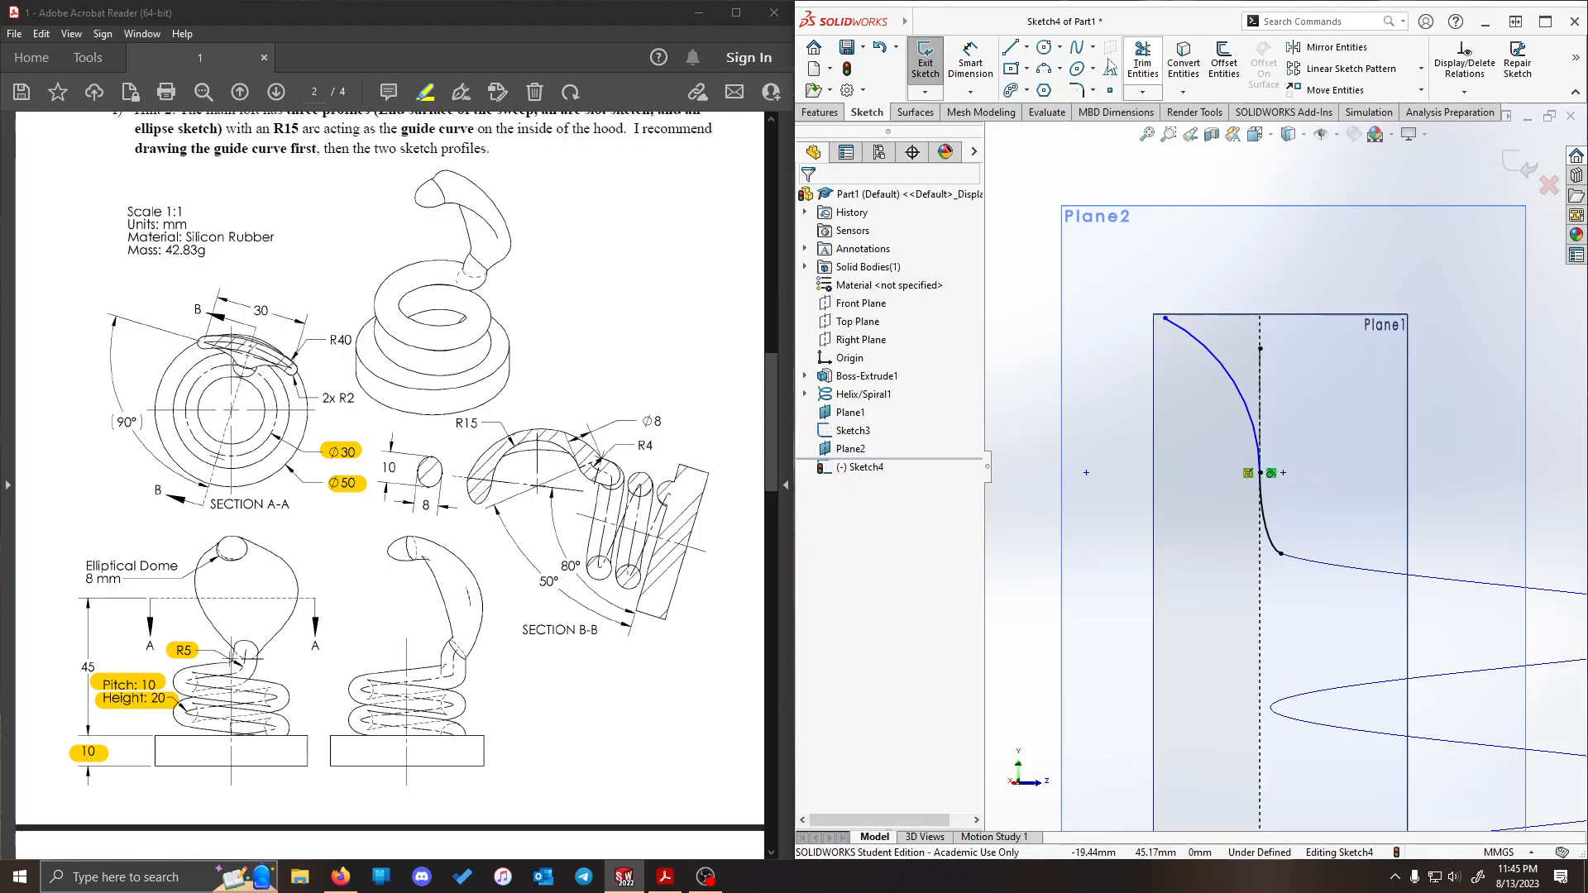
- Dimension the new arc's radius as 4 mm
{"action": "left_click", "coordinate": [971, 60]}
{"action": "left_click", "coordinate": [1240, 398]}
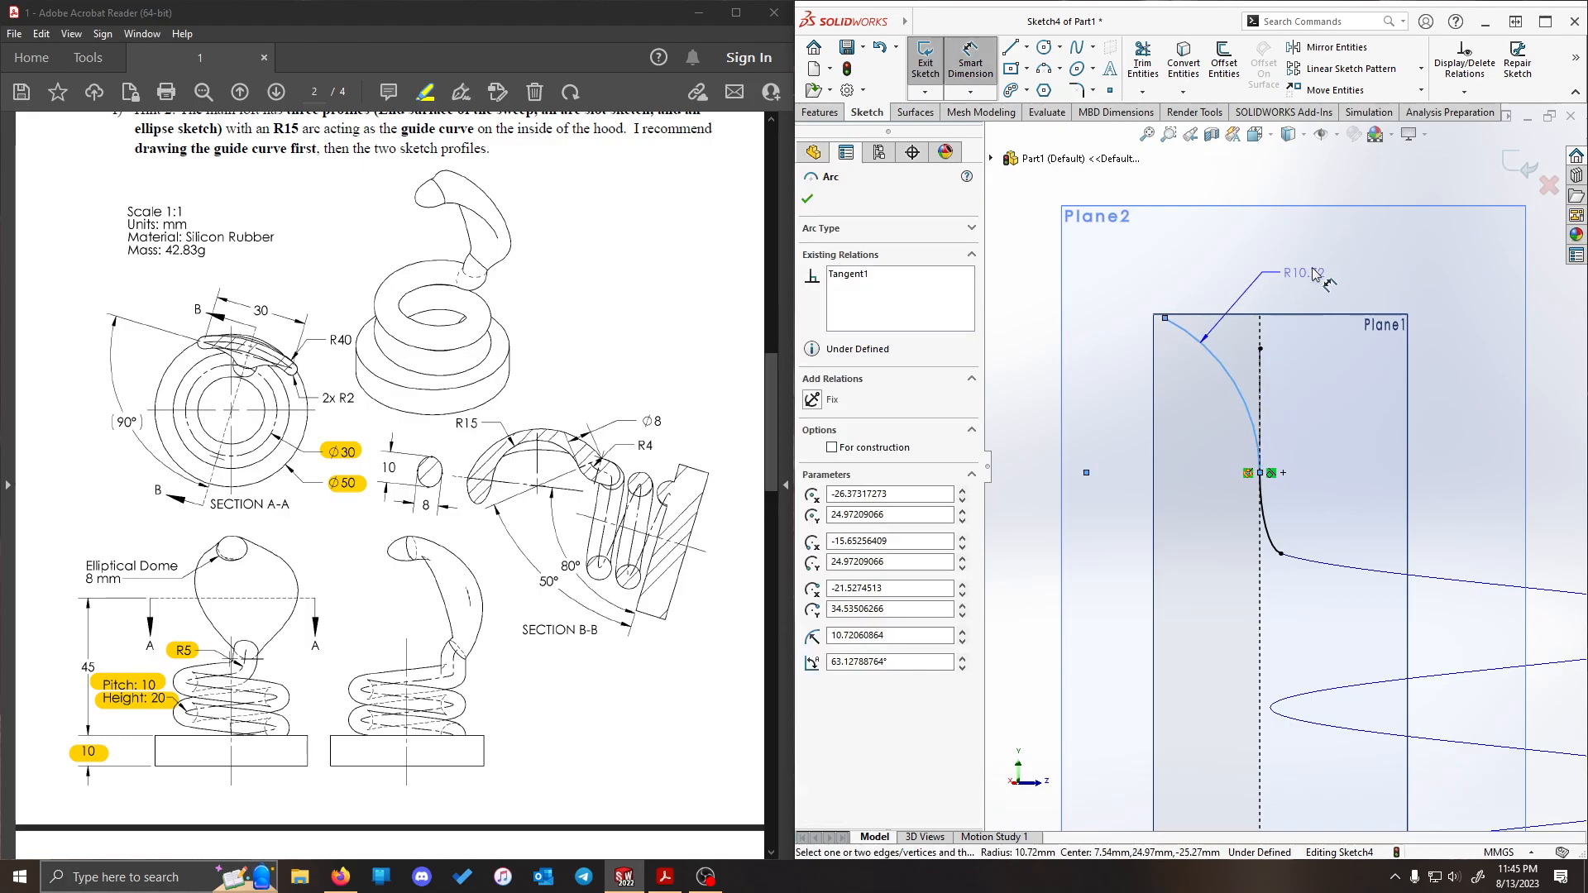
{"action": "left_click", "coordinate": [1454, 238]}
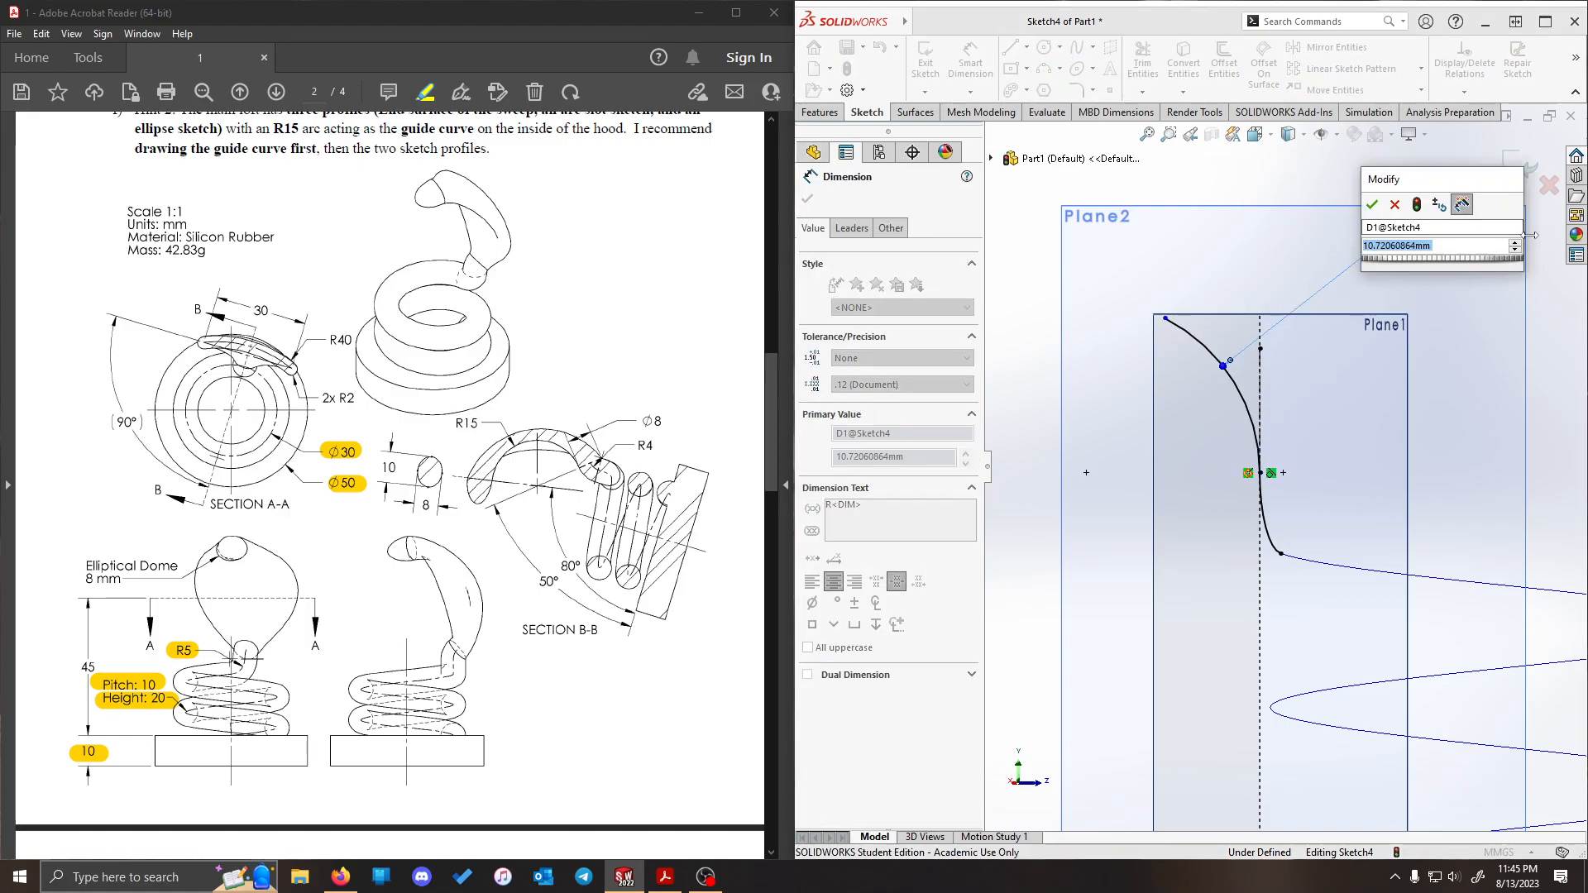
{"action": "type", "text": "4"}
{"action": "key", "text": "Return"}
{"action": "scroll", "coordinate": [1223, 415], "scroll_direction": "down", "scroll_amount": 2}
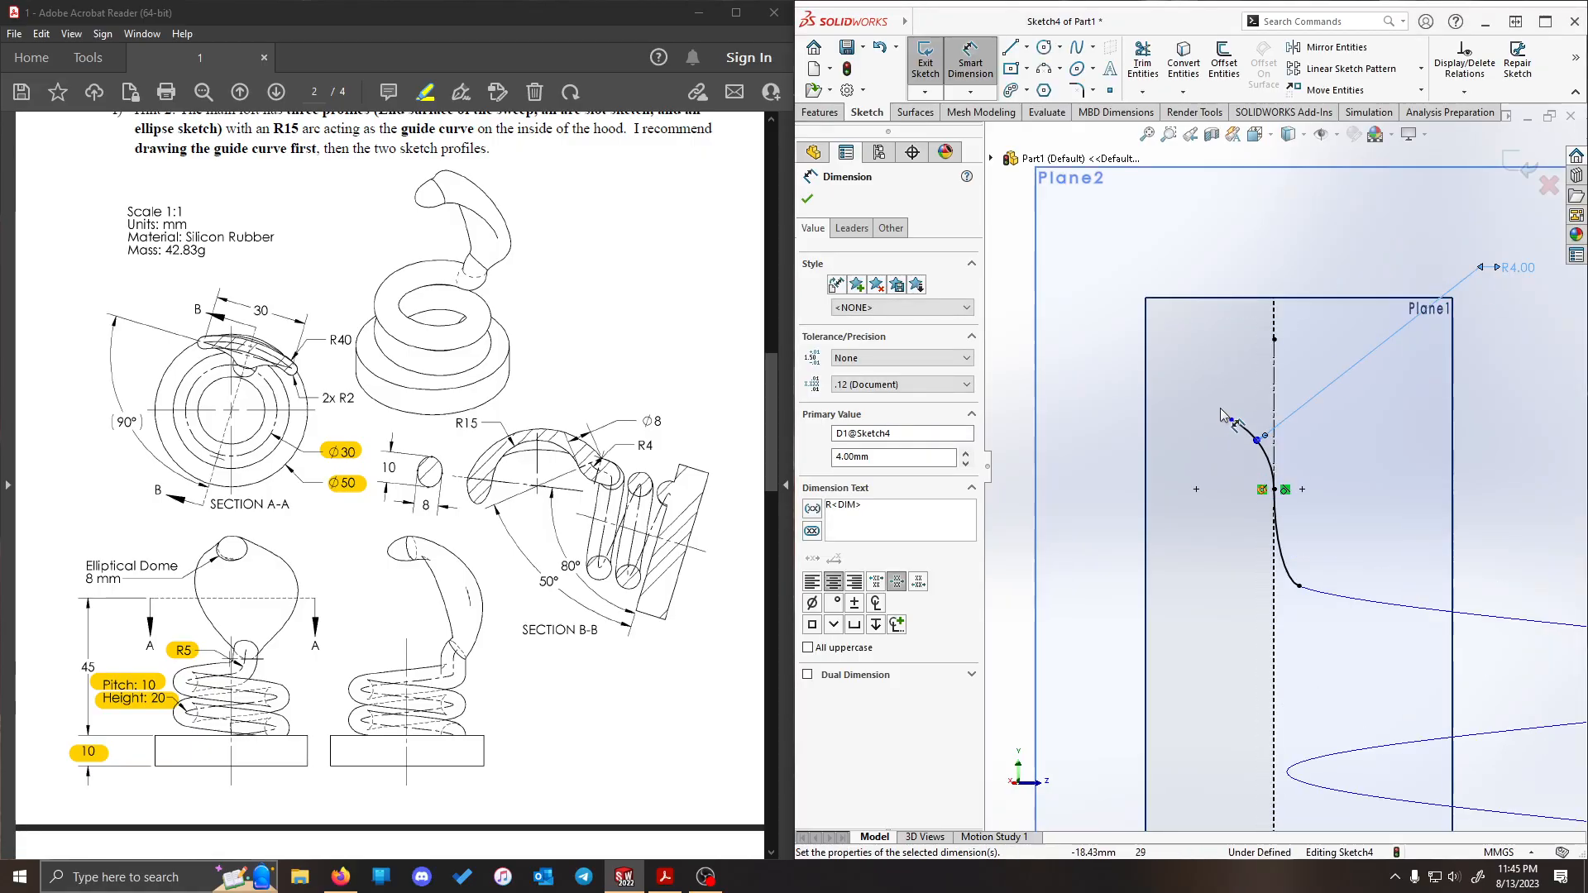
{"action": "scroll", "coordinate": [1223, 416], "scroll_direction": "down", "scroll_amount": 2}
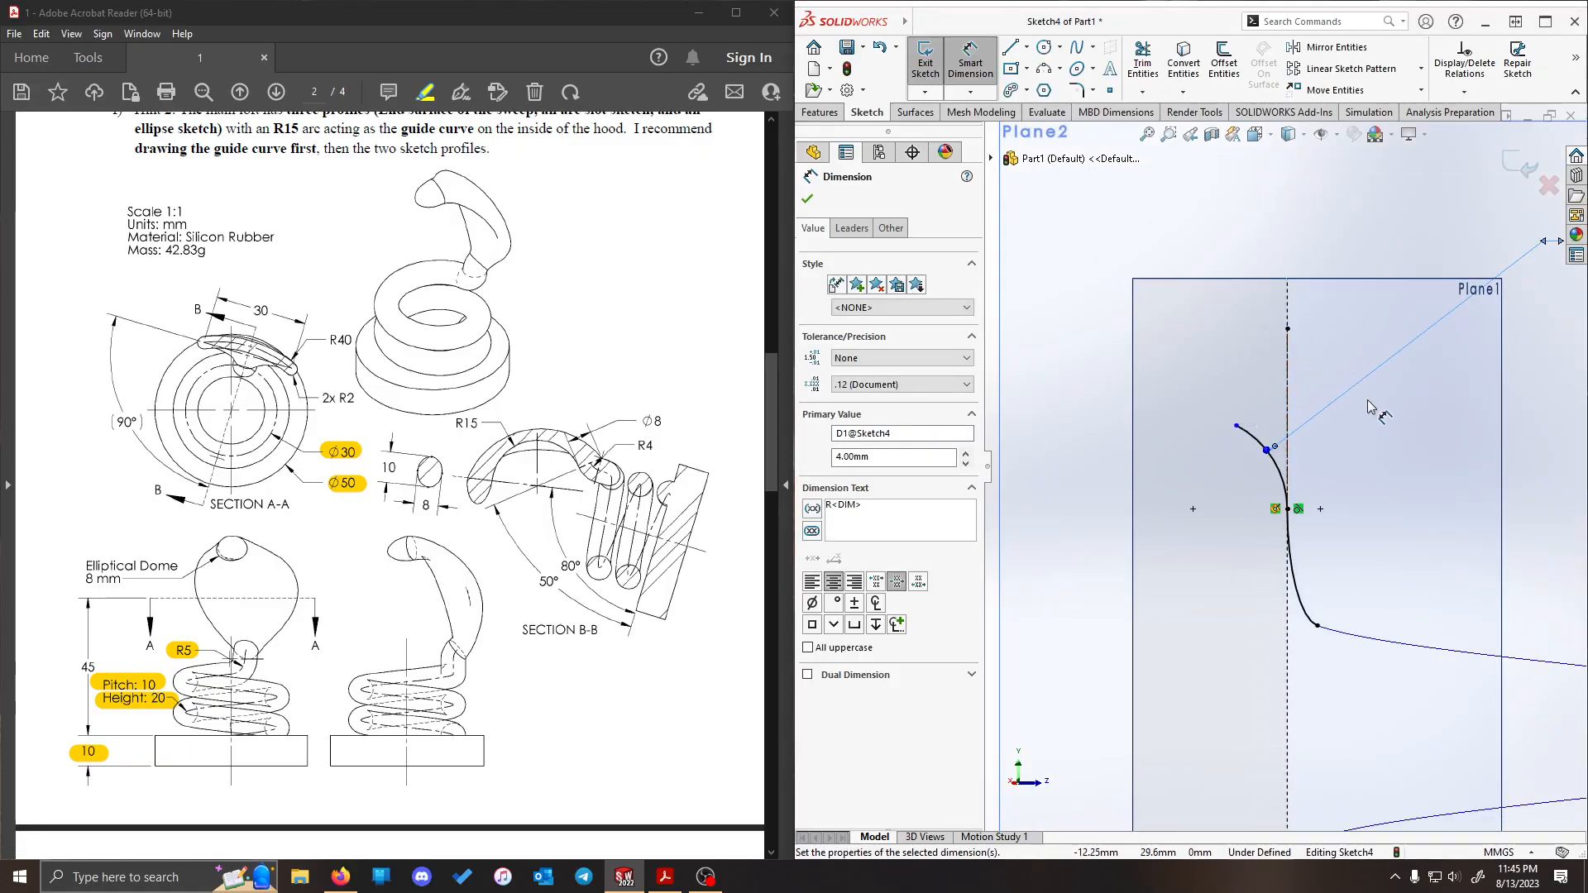
{"action": "key", "text": "Escape"}
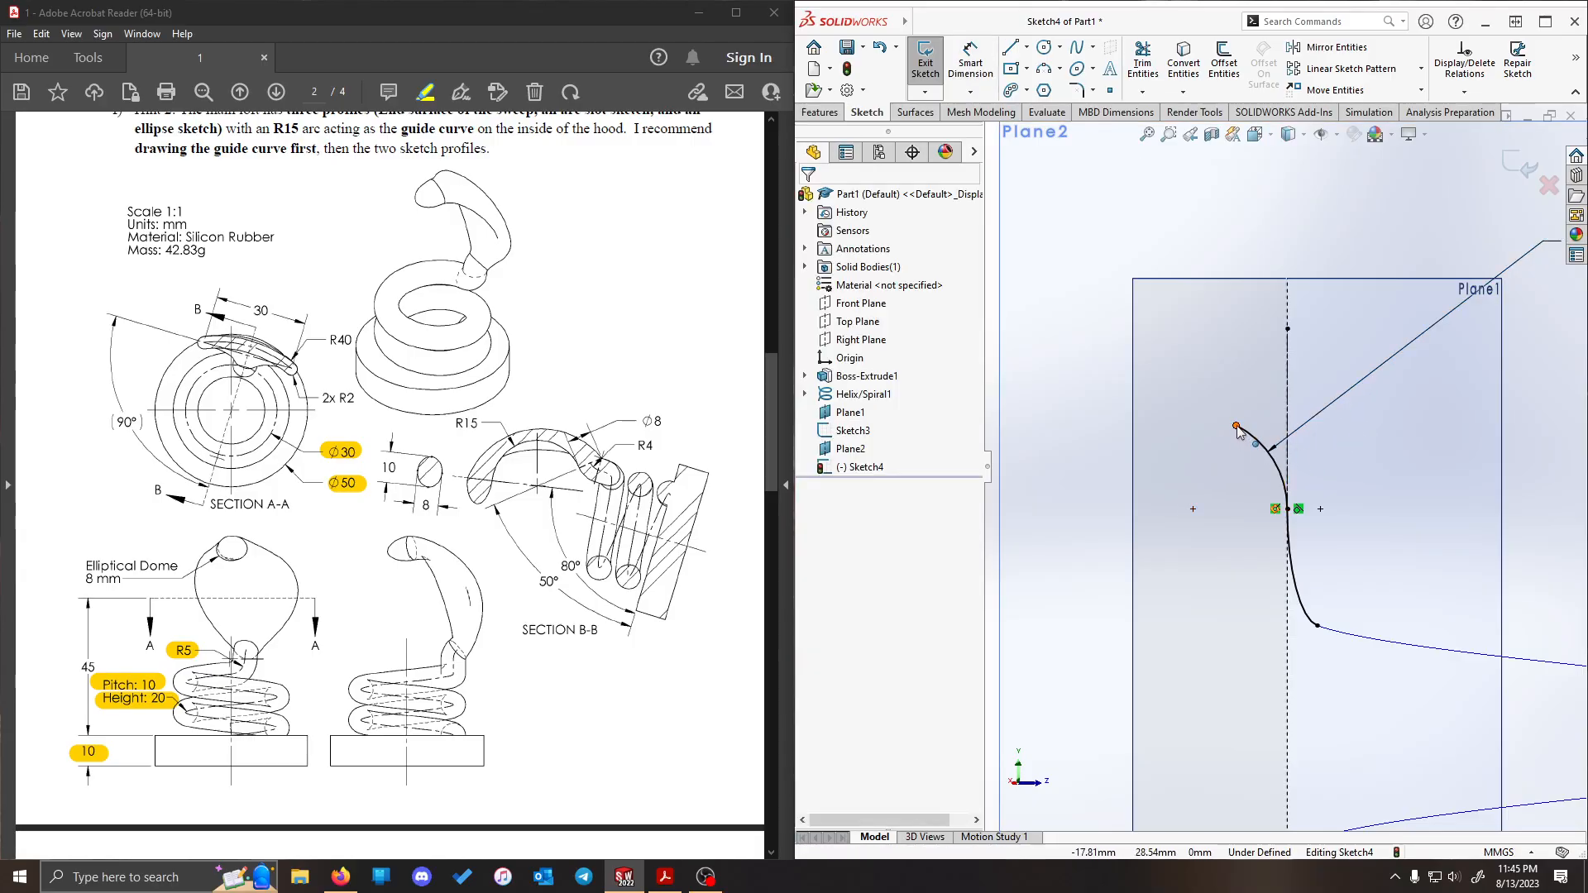
- Extend the 4 mm arc slightly at its free endpoint and highlight the R4 and 50° dimensions in the PDF drawing
{"action": "mouse_move", "coordinate": [1237, 427]}
{"action": "left_mouse_down"}
{"action": "mouse_move", "coordinate": [1214, 380]}
{"action": "mouse_move", "coordinate": [1238, 405]}
{"action": "left_mouse_up"}
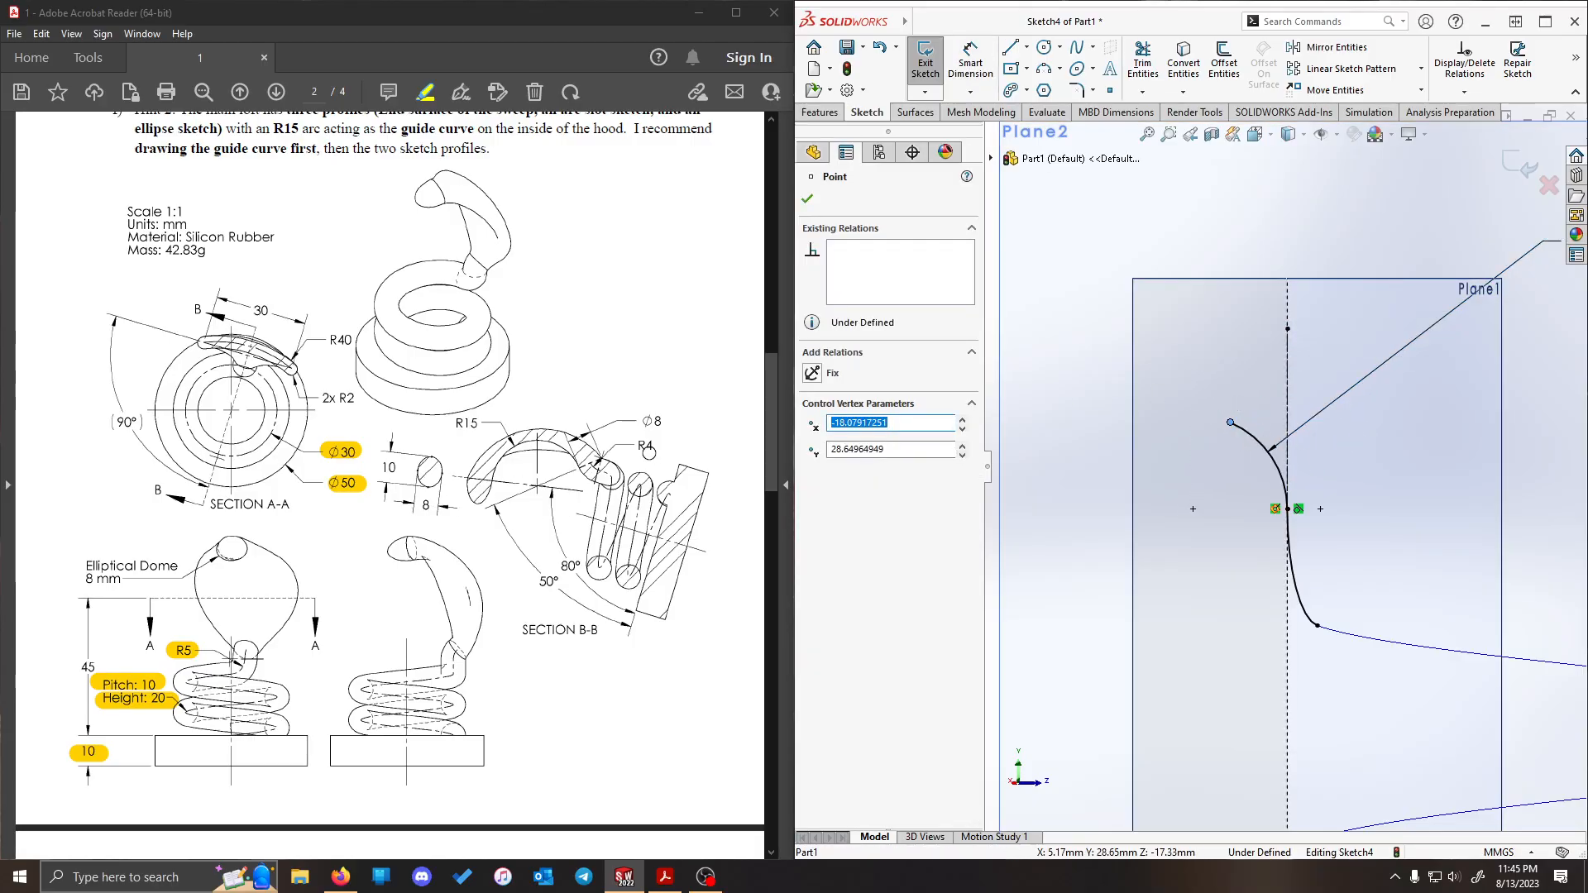
{"action": "left_click_drag", "start_coordinate": [636, 447], "coordinate": [655, 447]}
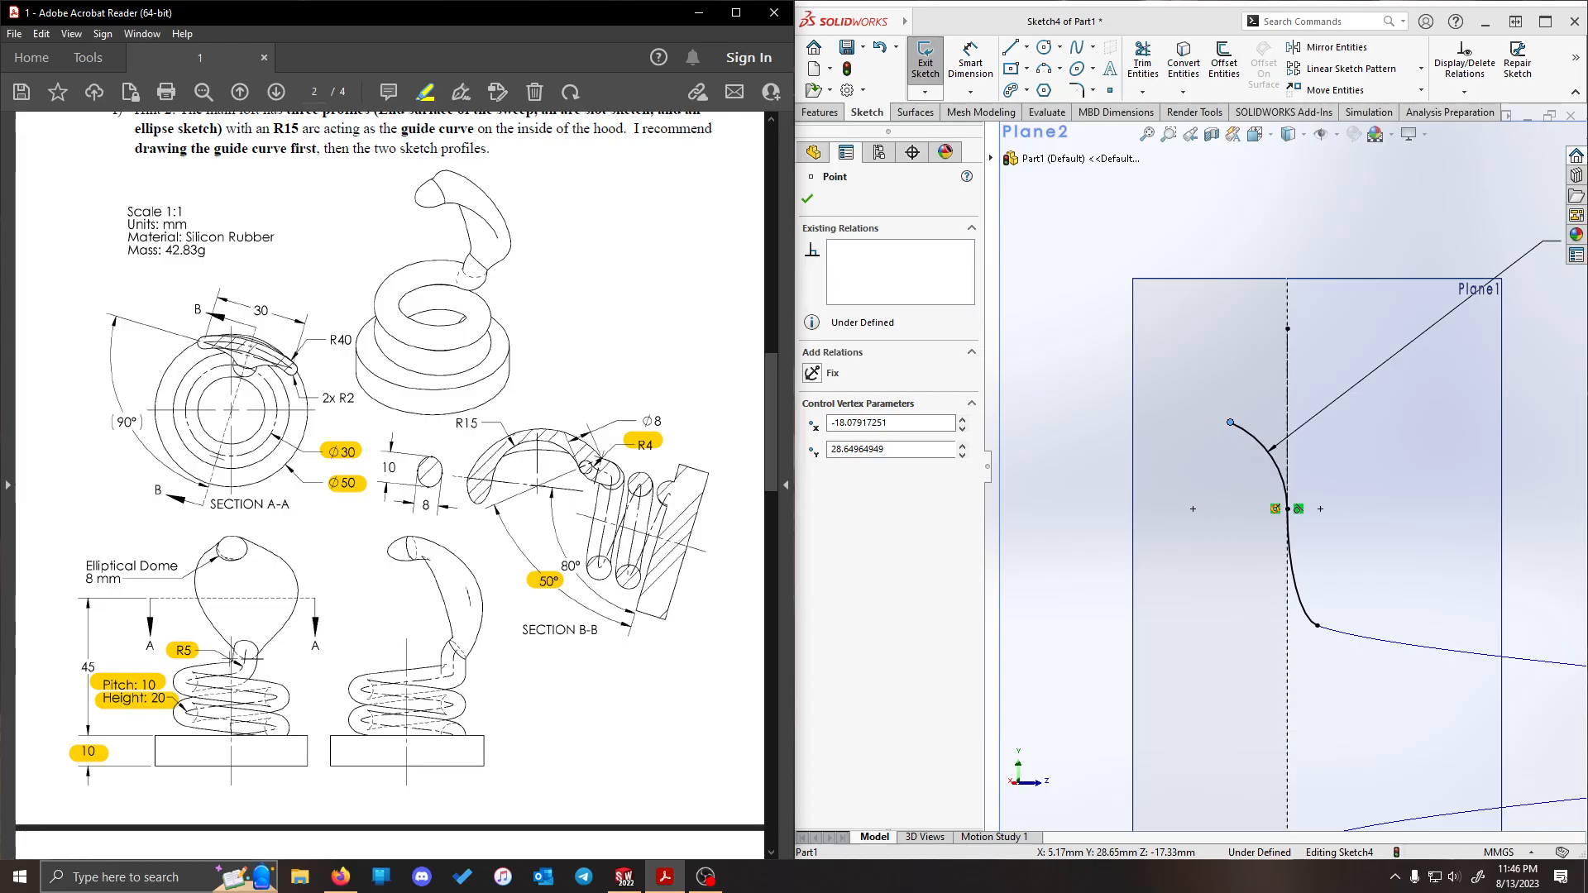
- Sketch a diagonal construction centerline about 4.5 mm long crossing the free upper endpoint of the 4 mm arc
{"action": "left_click", "coordinate": [1030, 50]}
{"action": "left_click", "coordinate": [1028, 49]}
{"action": "left_click", "coordinate": [1034, 87]}
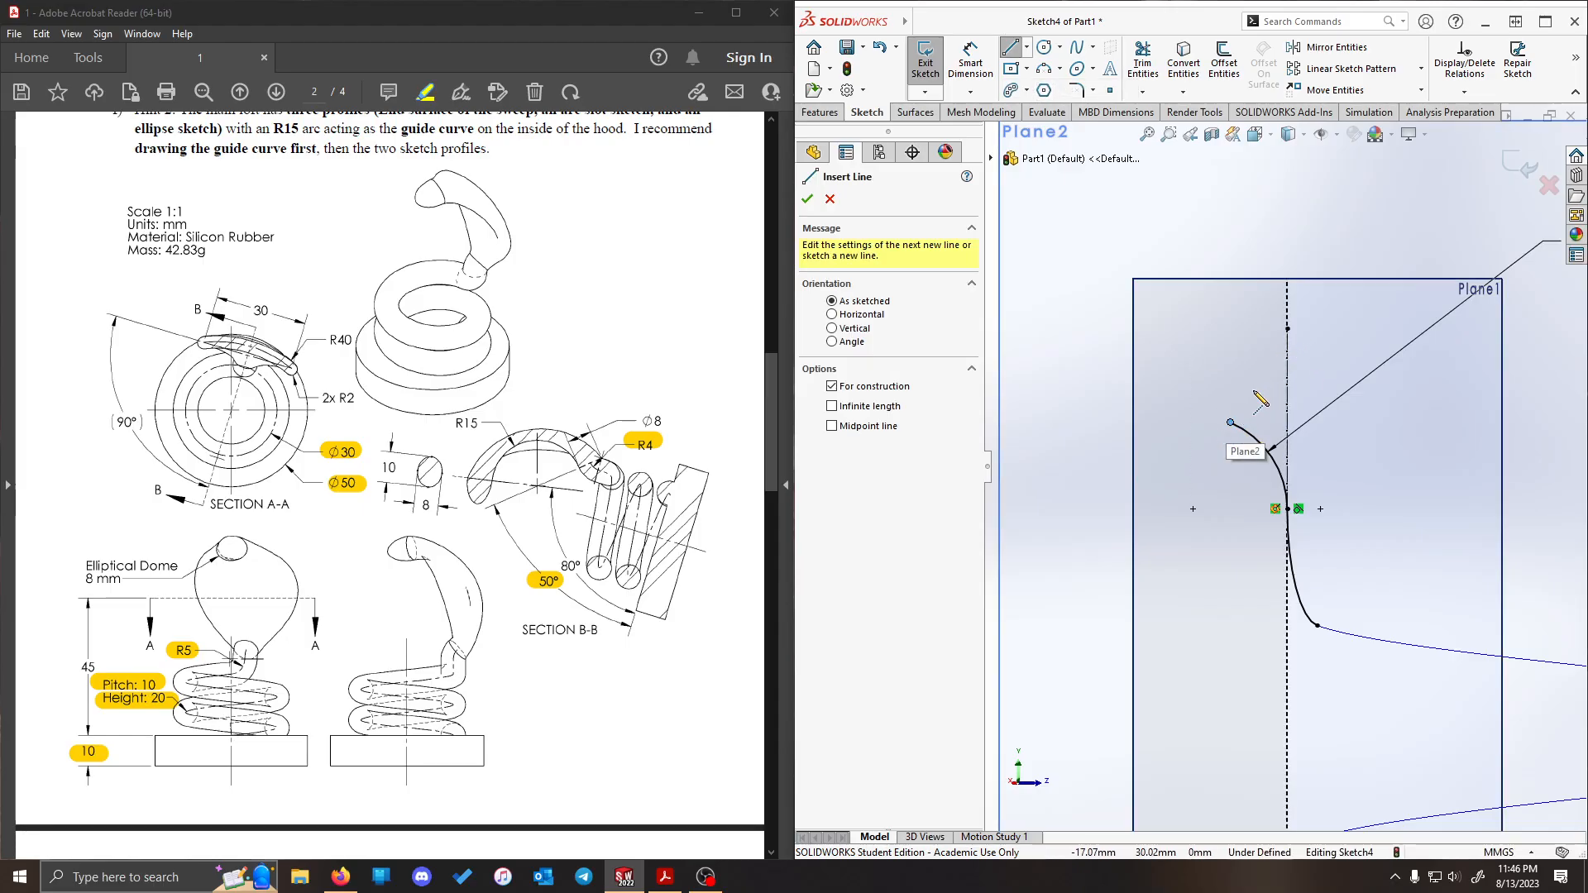
{"action": "left_click", "coordinate": [1256, 379]}
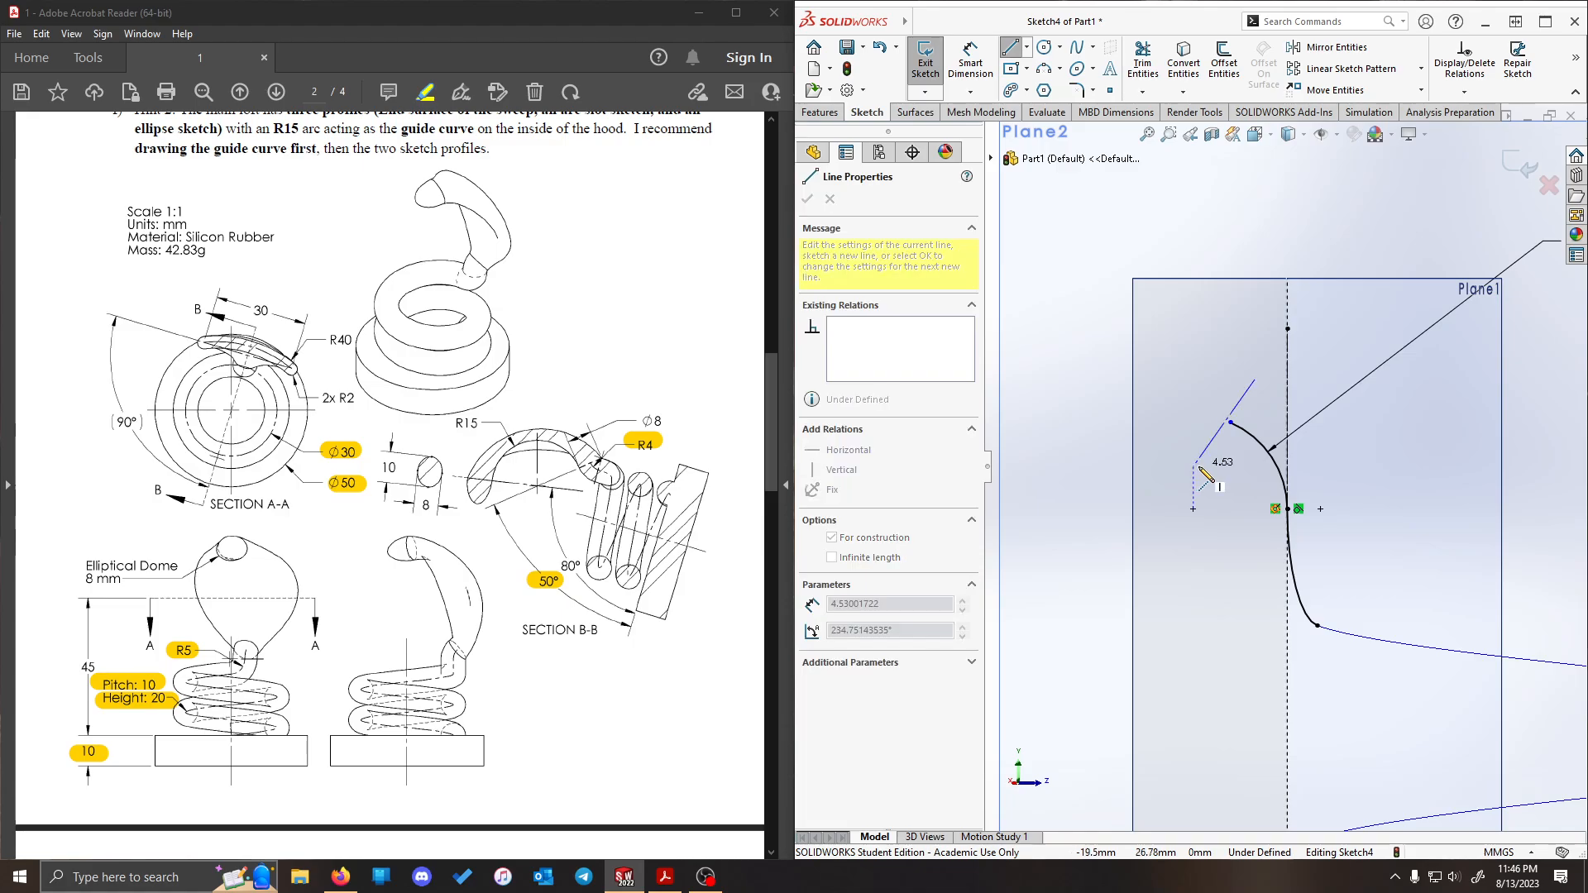
{"action": "left_click", "coordinate": [1204, 473]}
{"action": "key", "text": "Escape"}
- Add a Coincident relation between the construction centerline and the 4 mm arc's free endpoint
{"action": "left_click", "coordinate": [1224, 438]}
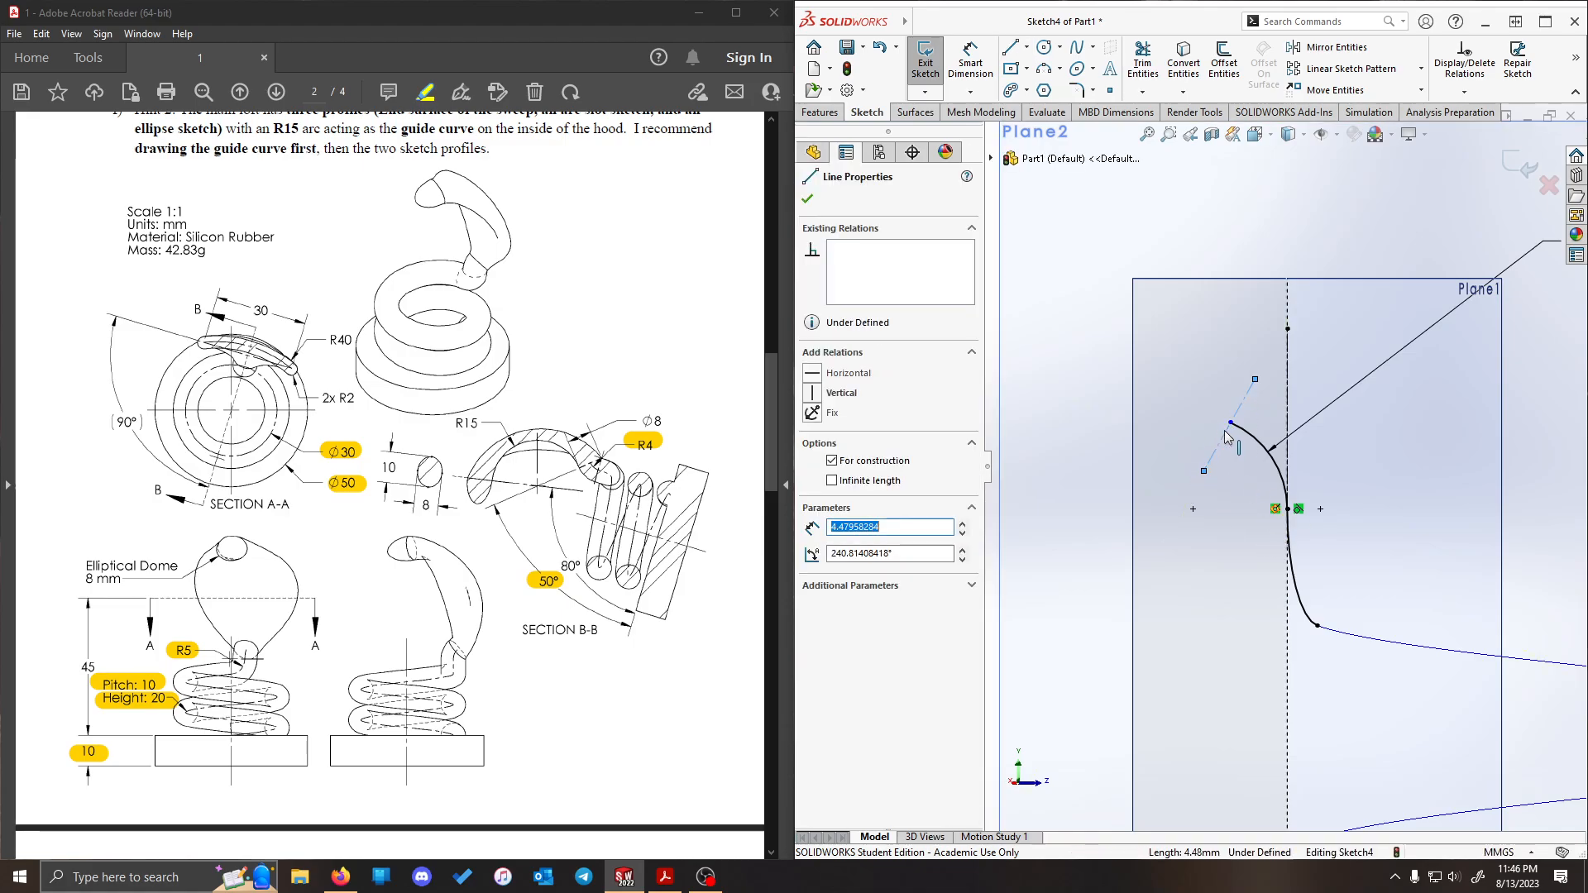
{"action": "left_click", "coordinate": [1231, 424], "text": "ctrl"}
{"action": "left_click", "coordinate": [813, 486]}
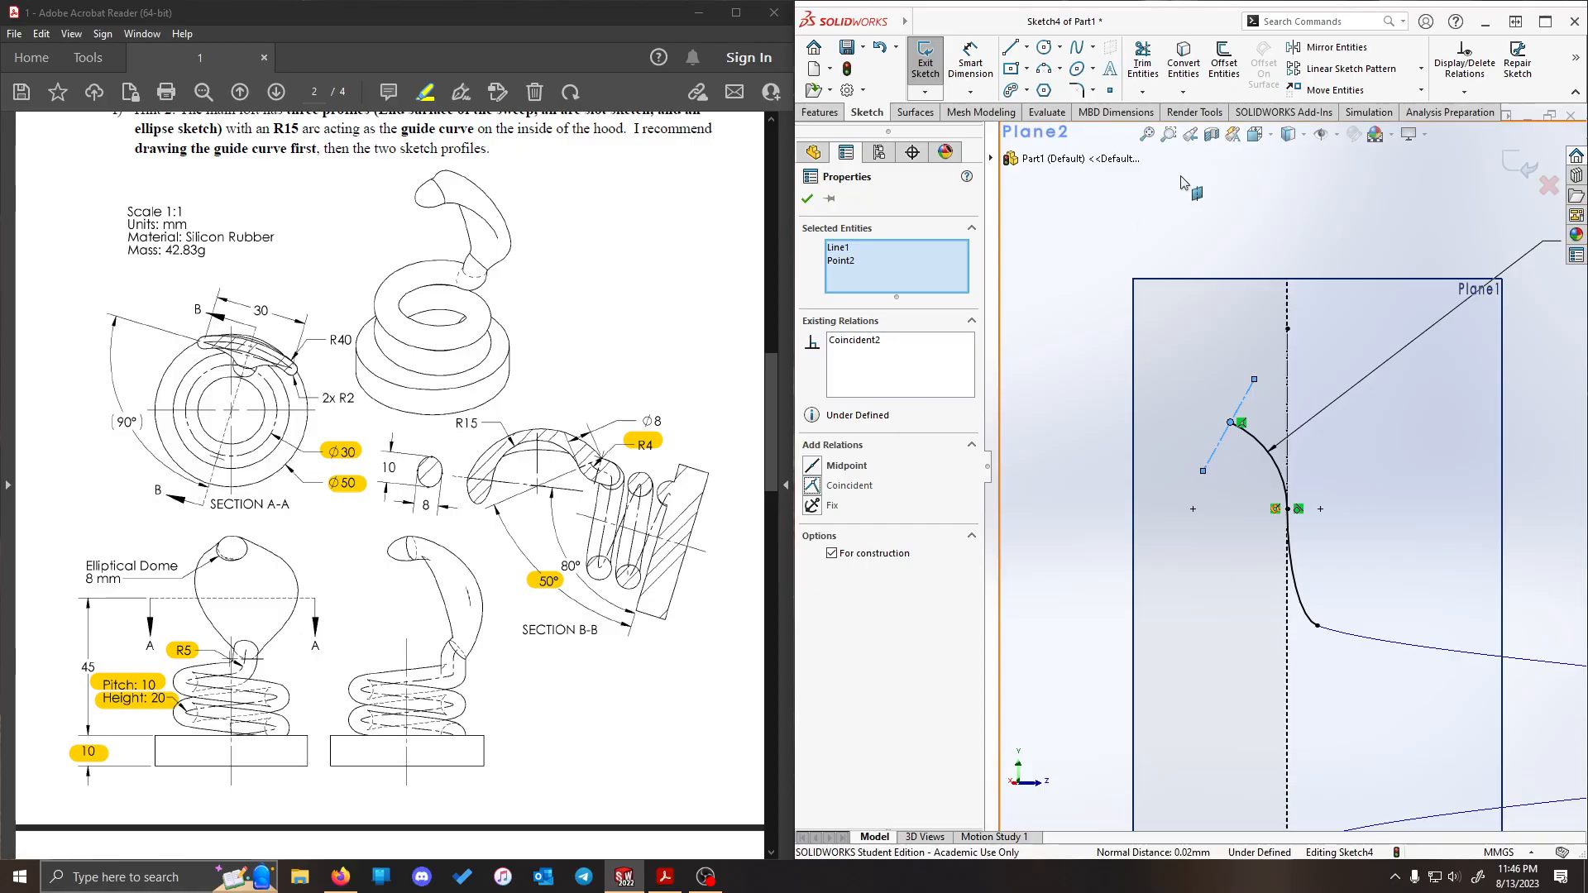
{"action": "left_click", "coordinate": [1184, 176]}
- Attach the centerline's lower endpoint to the 4 mm arc's center and stretch its upper end outward to about 9 mm total length
{"action": "left_click", "coordinate": [1221, 438]}
{"action": "left_click", "coordinate": [1278, 476], "text": "ctrl"}
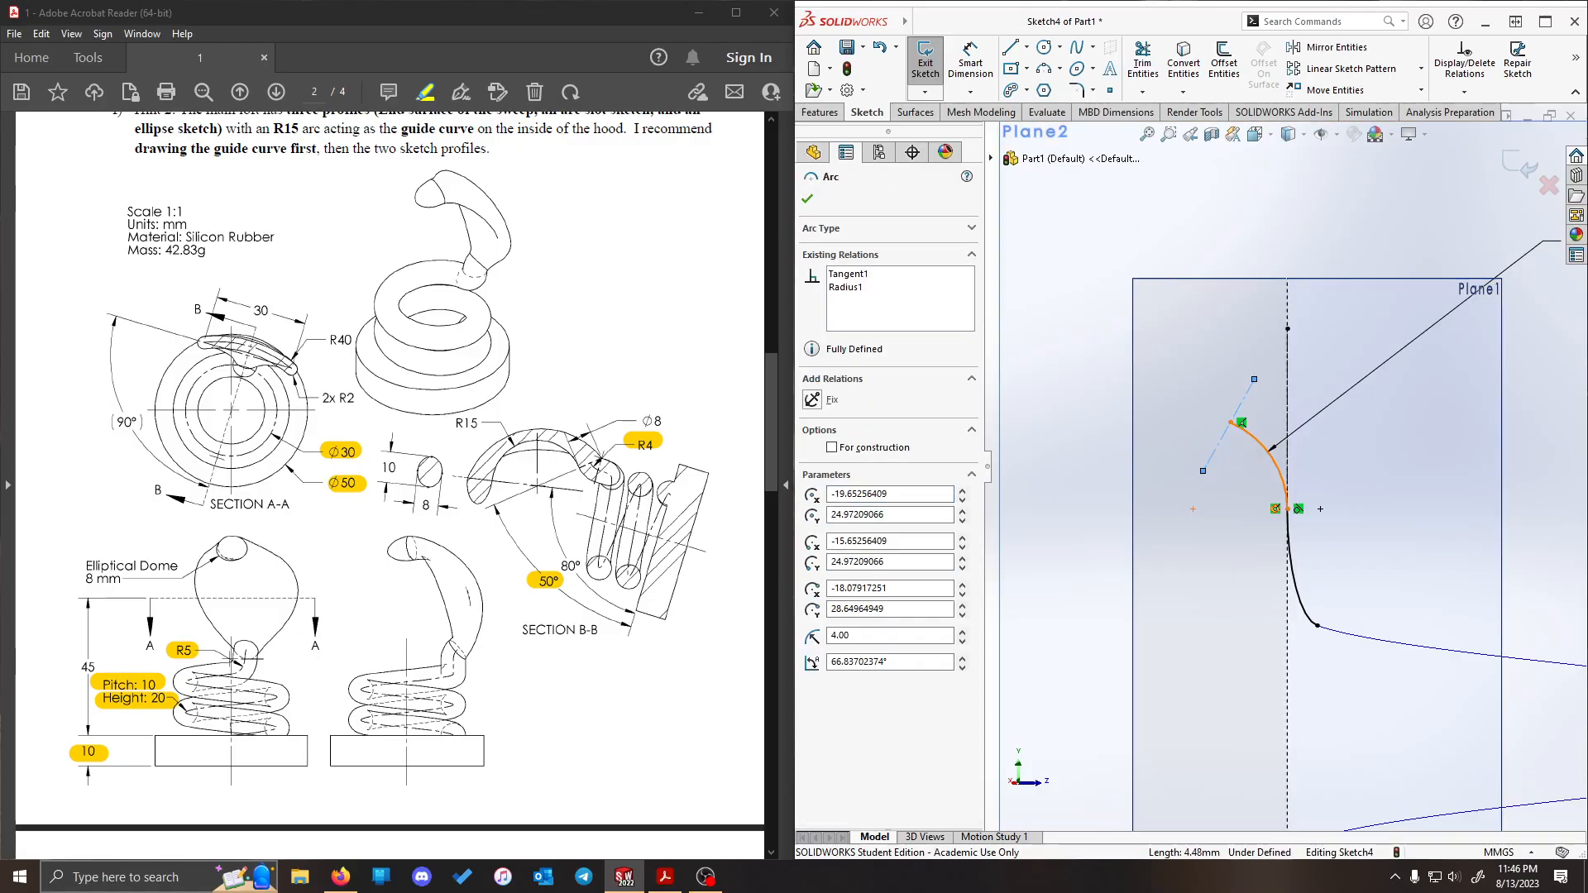
{"action": "left_click", "coordinate": [1067, 402]}
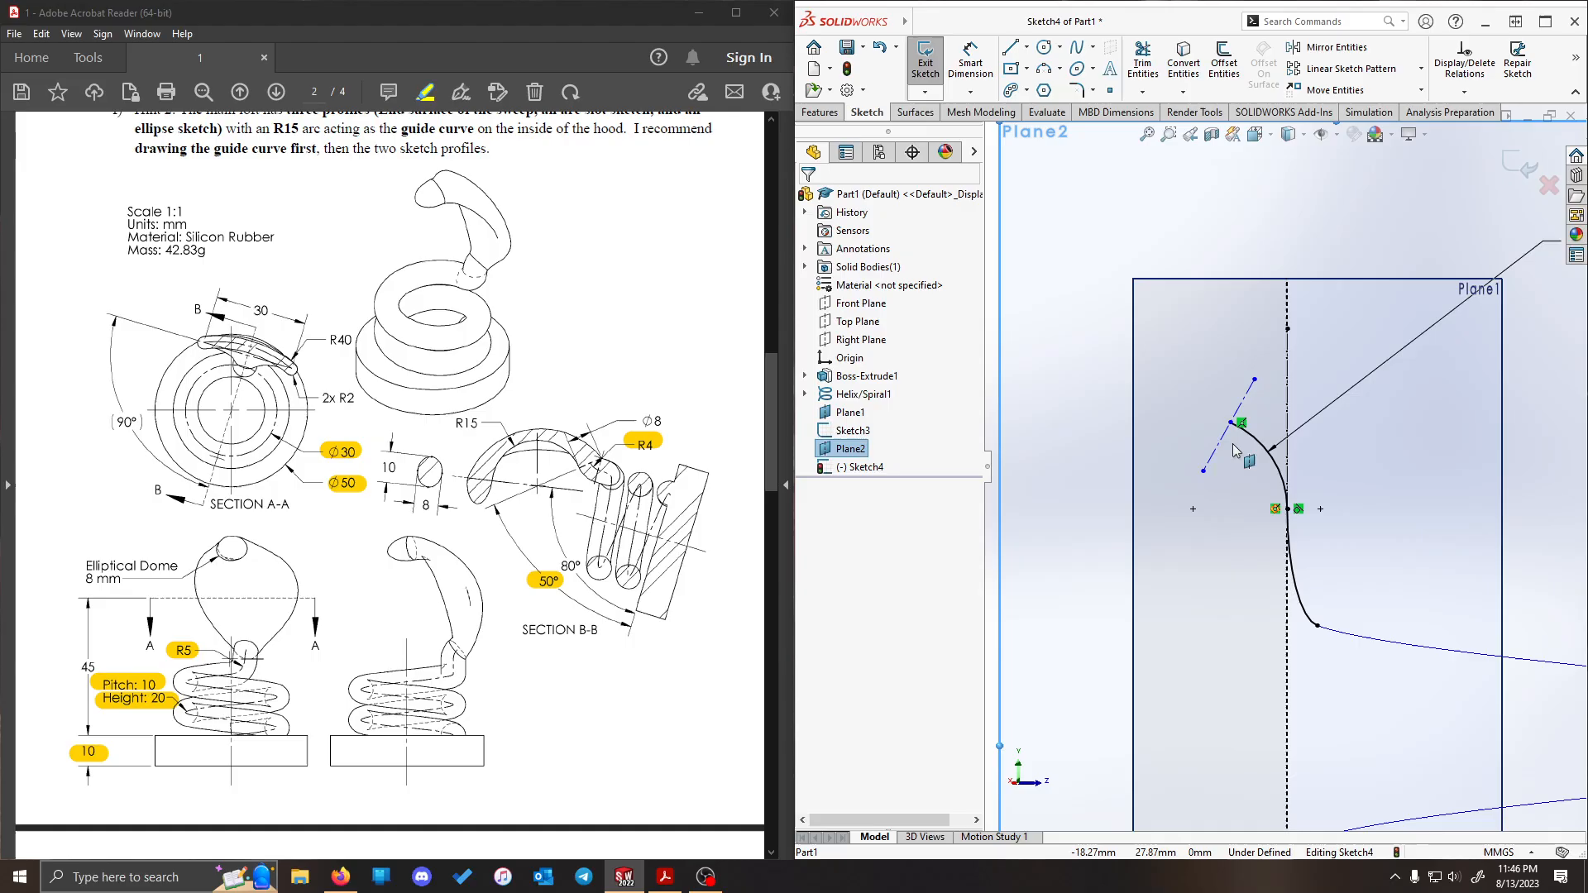
{"action": "left_click_drag", "start_coordinate": [1207, 475], "coordinate": [1193, 509]}
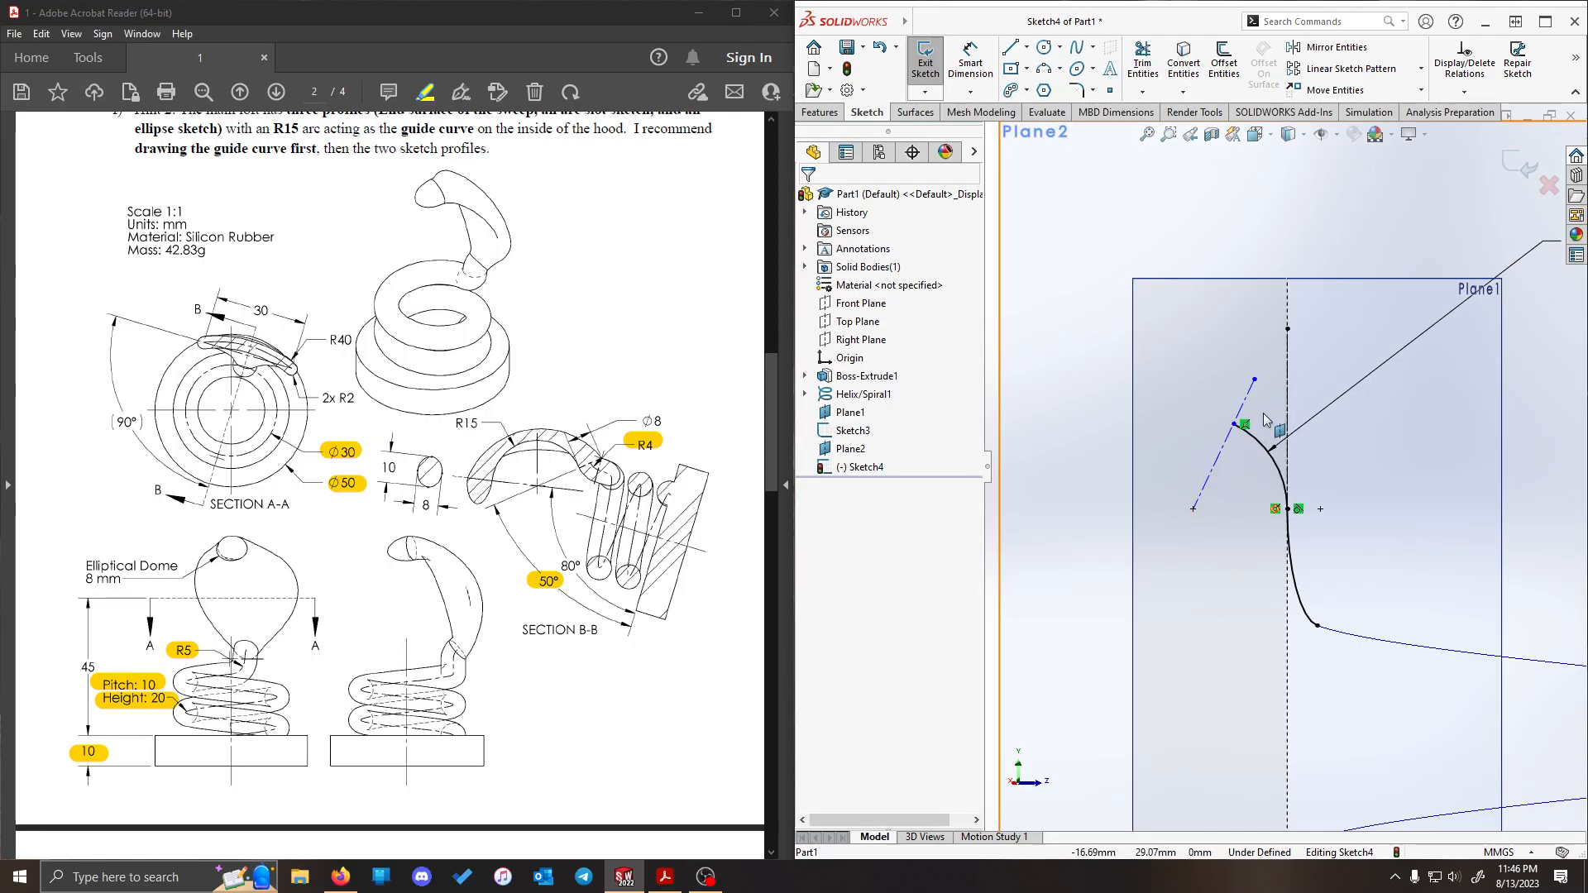
{"action": "left_click", "coordinate": [1254, 391]}
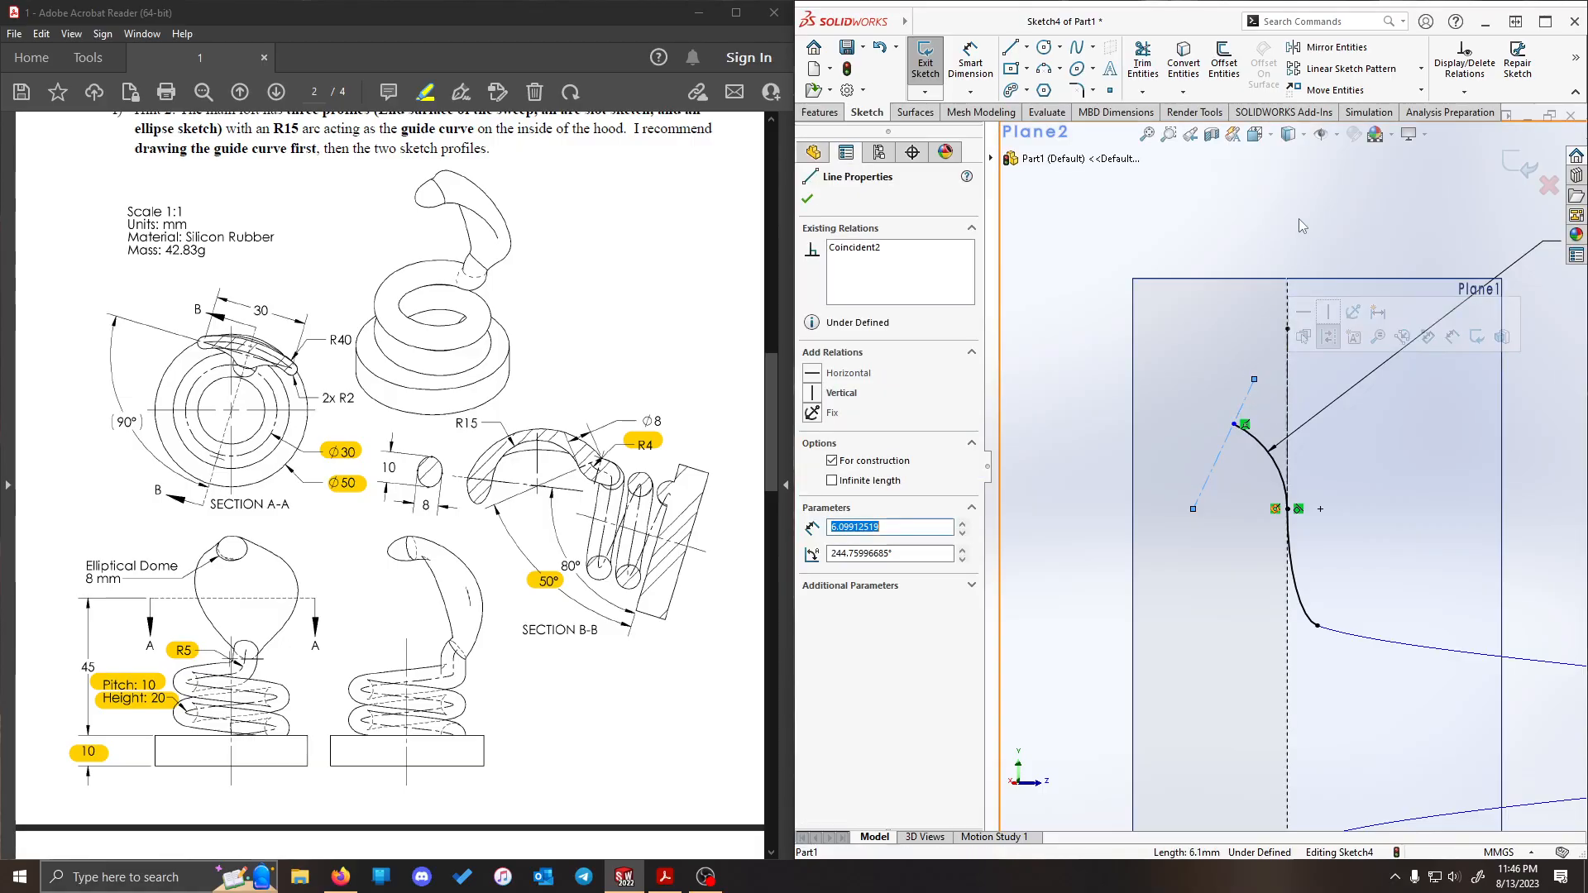
{"action": "left_click", "coordinate": [1147, 166]}
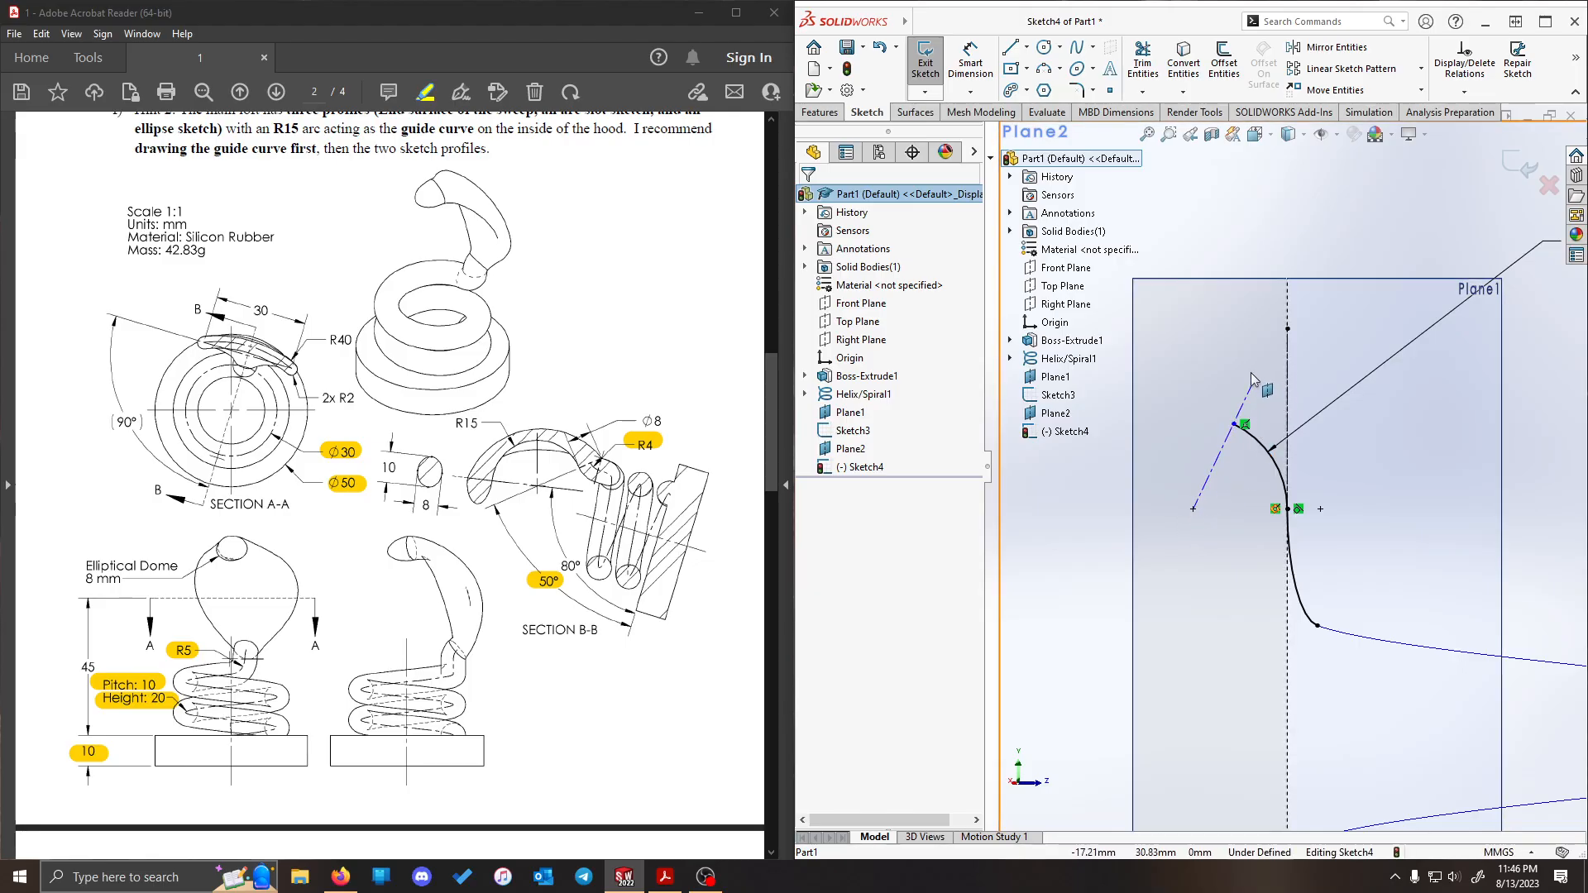
{"action": "left_click_drag", "start_coordinate": [1255, 378], "coordinate": [1347, 344]}
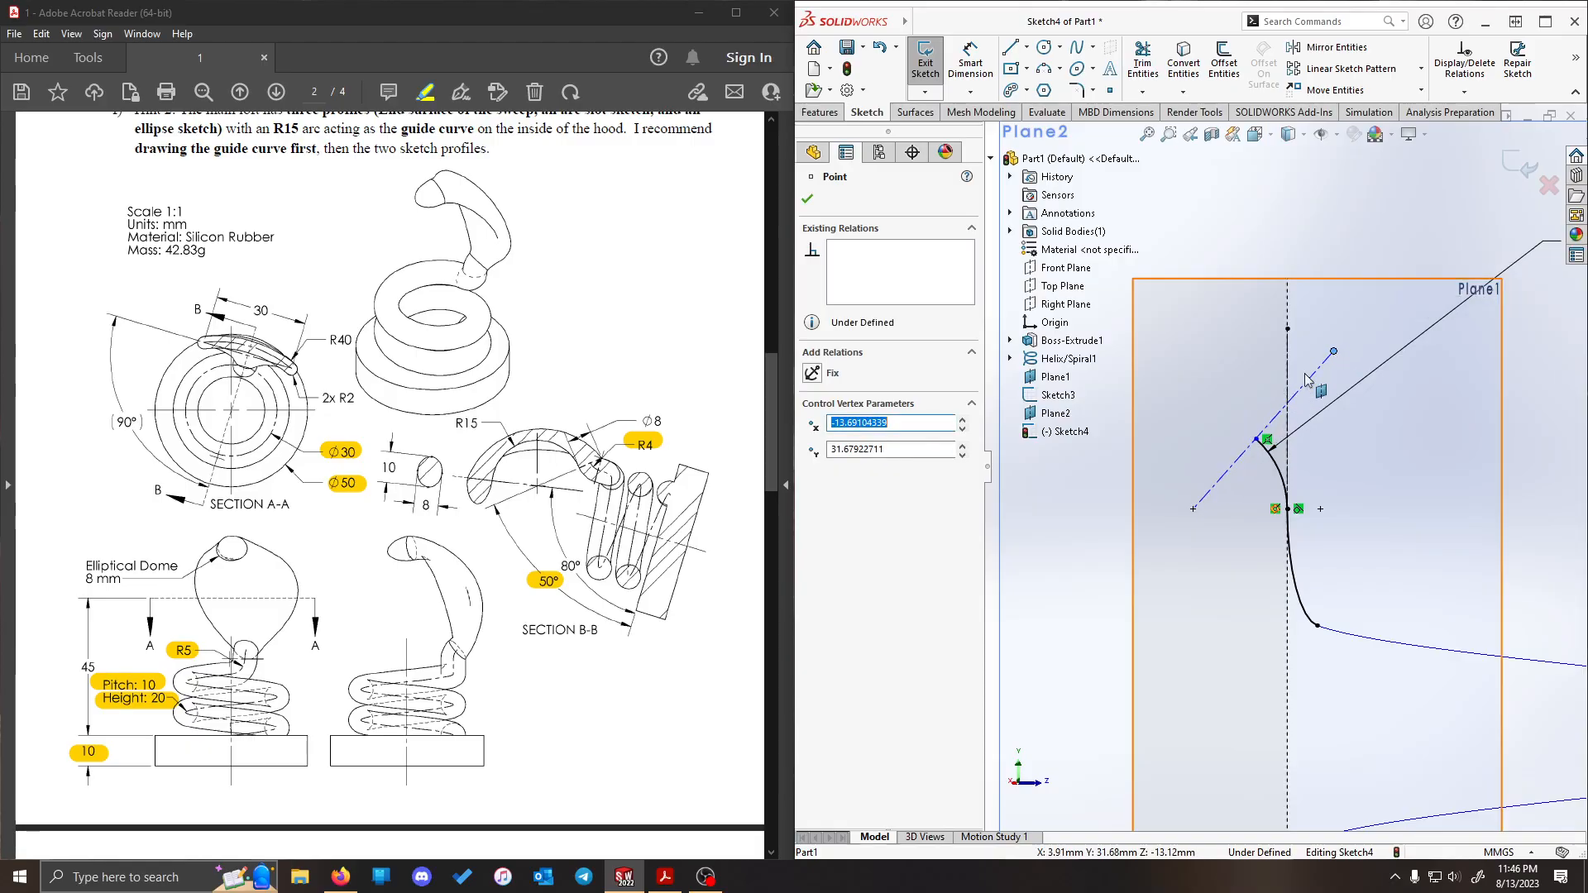
- Dimension the angle between the construction centerline and the cylindrical base's bottom edge as 50°
{"action": "scroll", "coordinate": [1394, 607], "scroll_direction": "up", "scroll_amount": 5}
{"action": "scroll", "coordinate": [1438, 586], "scroll_direction": "down", "scroll_amount": 3}
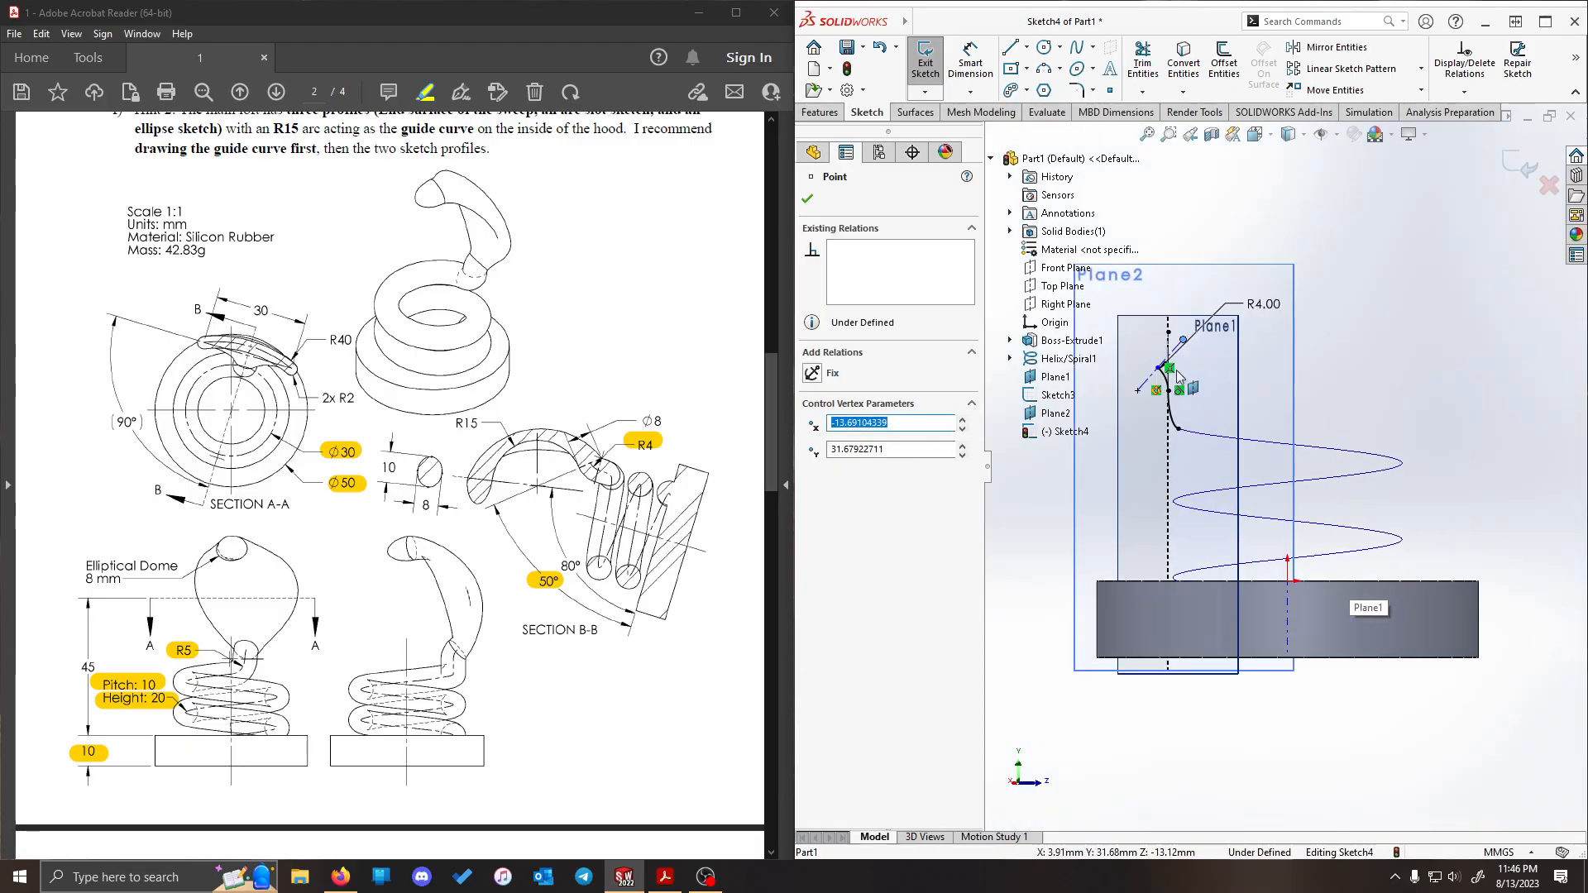
{"action": "left_click", "coordinate": [970, 62]}
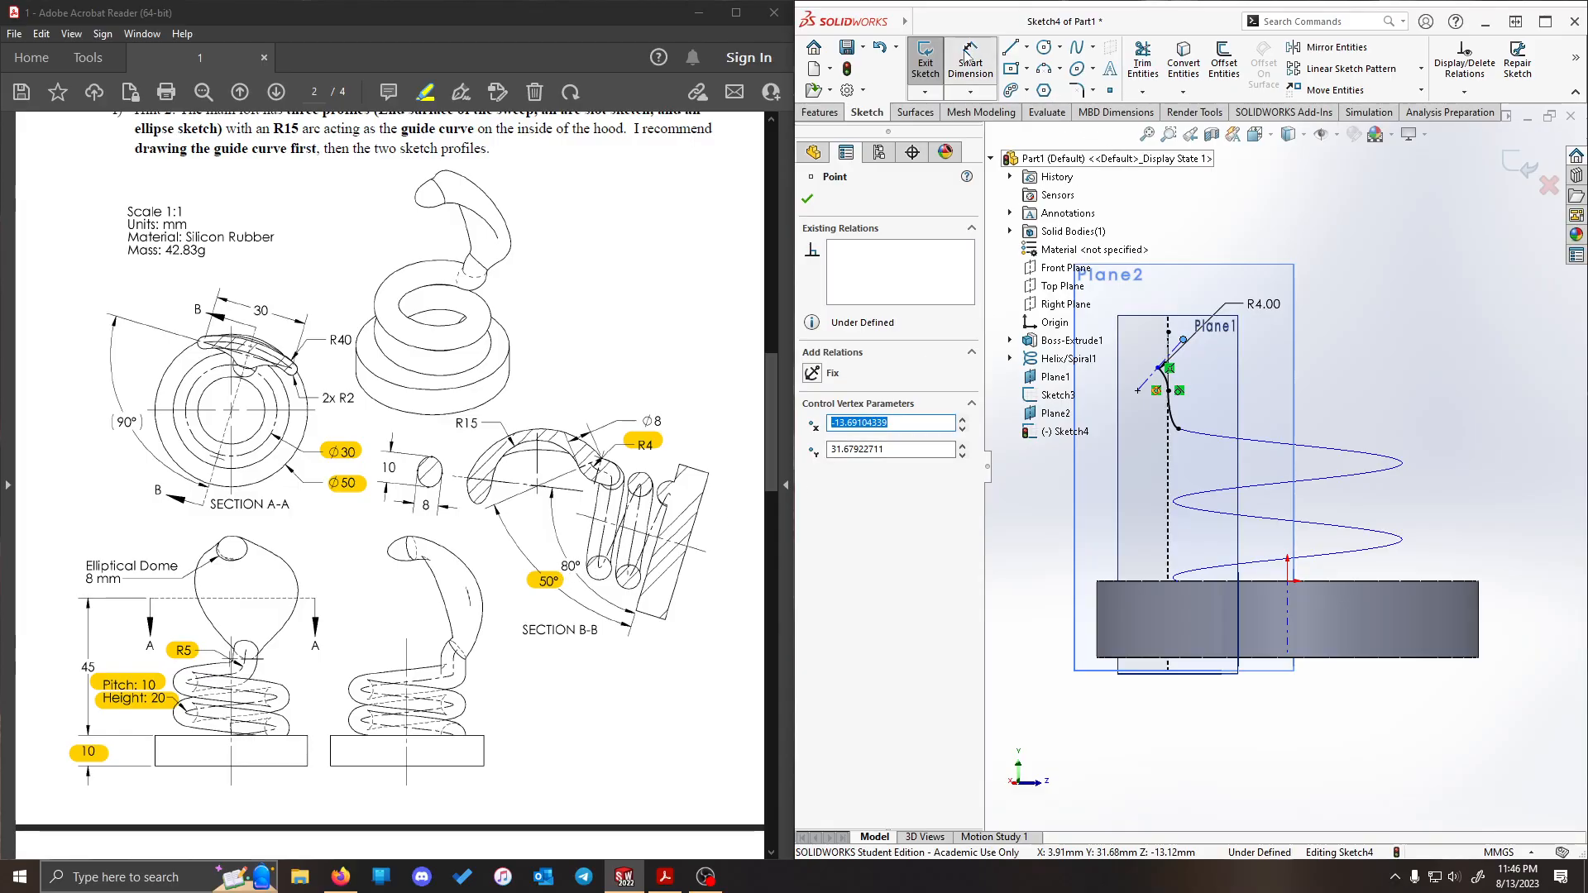
{"action": "scroll", "coordinate": [1165, 360], "scroll_direction": "down", "scroll_amount": 2}
{"action": "left_click", "coordinate": [1159, 366]}
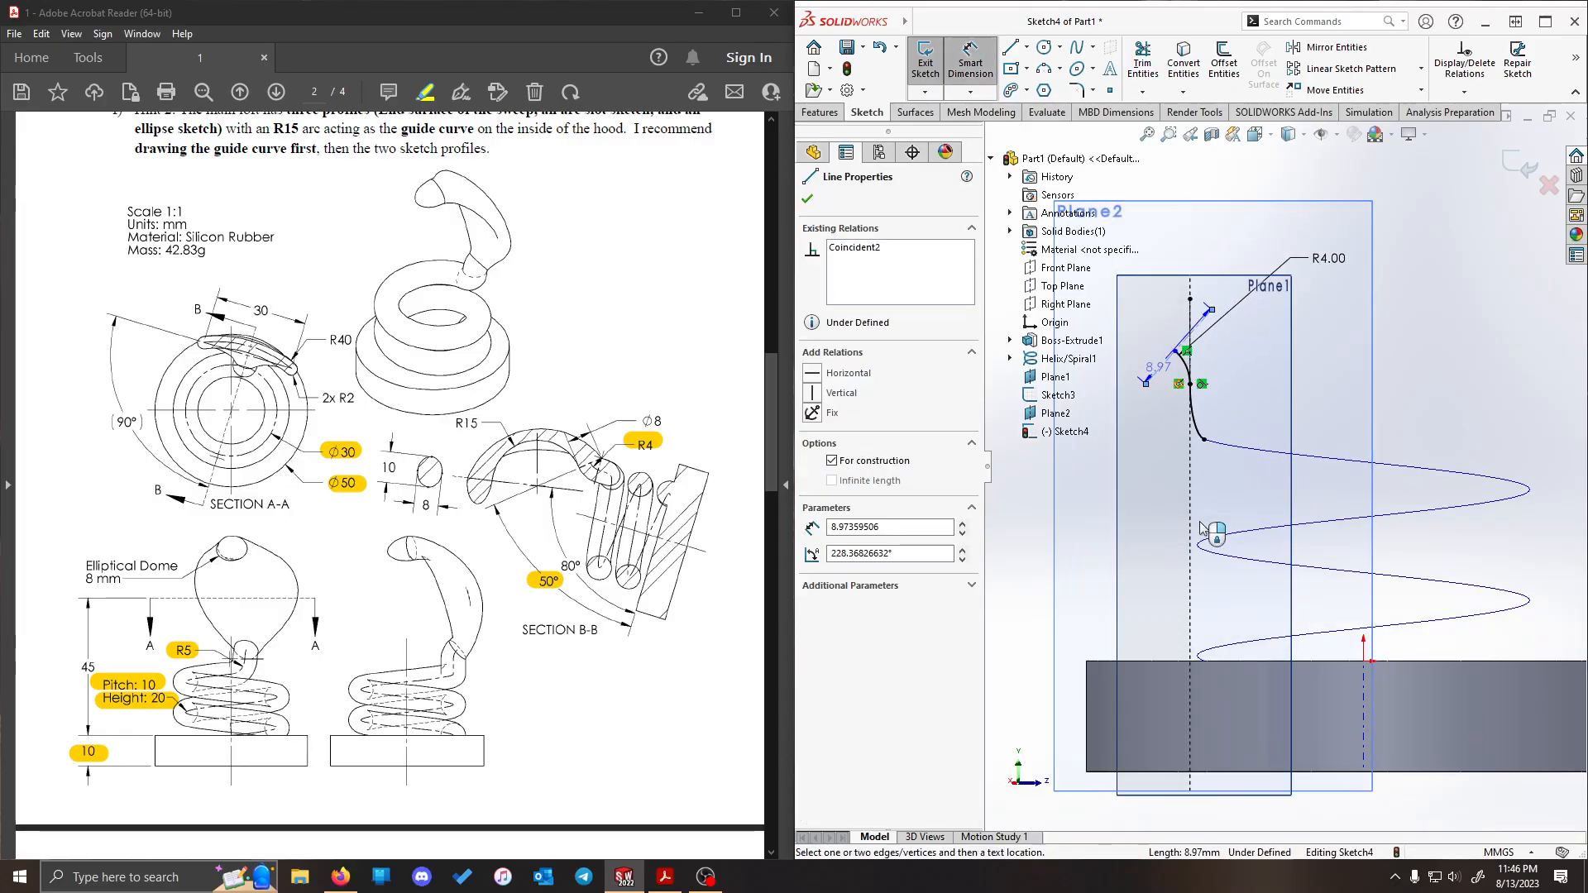
{"action": "left_click", "coordinate": [1270, 775]}
{"action": "scroll", "coordinate": [1472, 596], "scroll_direction": "up", "scroll_amount": 1}
{"action": "scroll", "coordinate": [1530, 505], "scroll_direction": "down", "scroll_amount": 1}
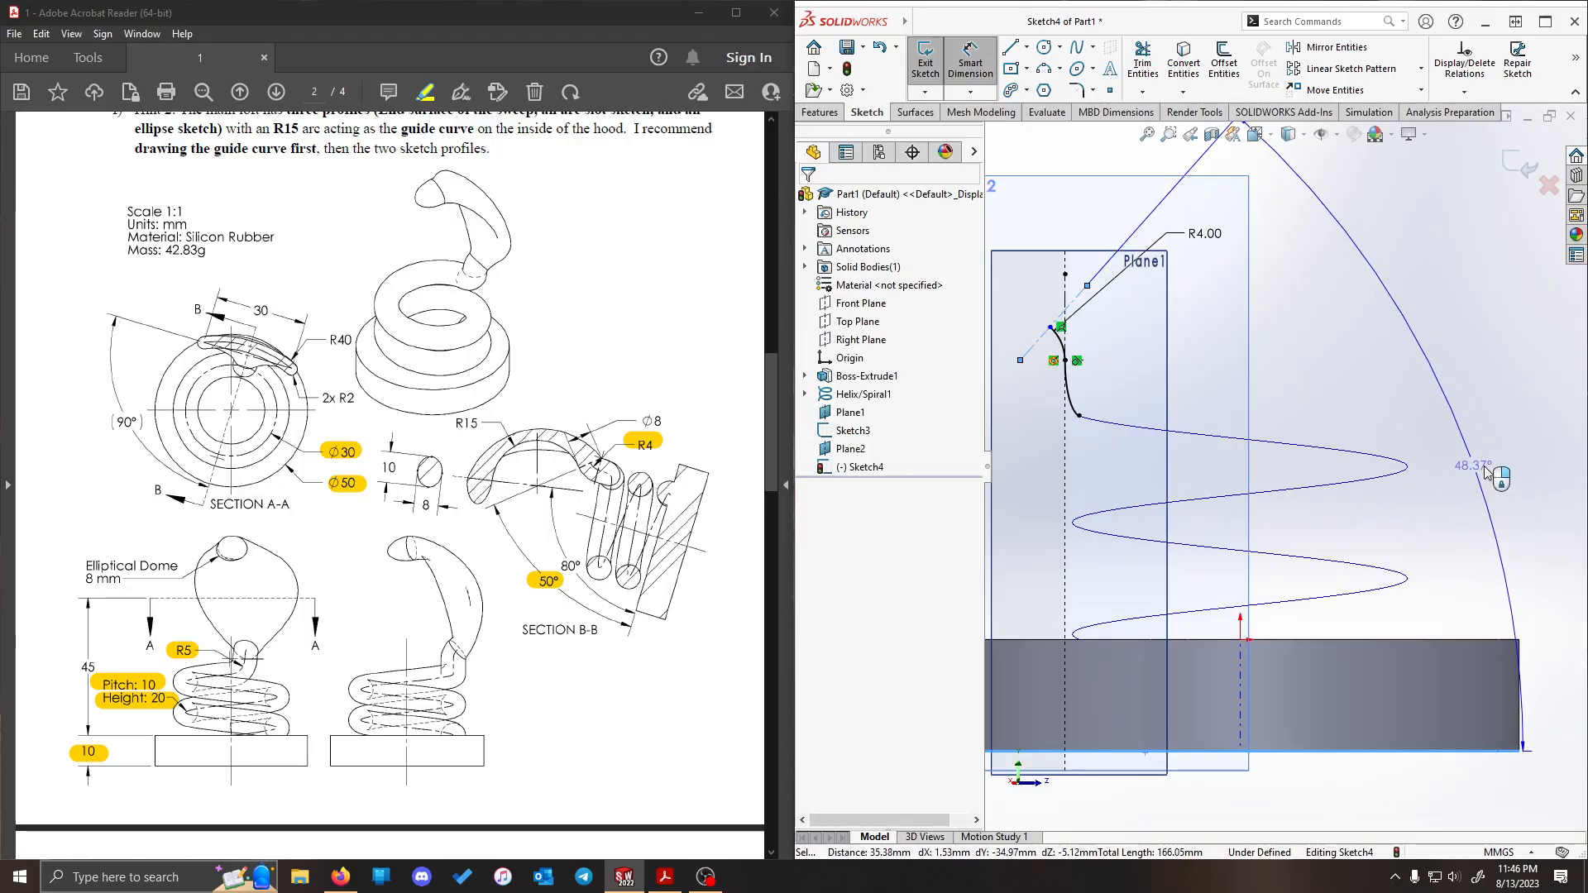
{"action": "left_click", "coordinate": [1485, 472]}
{"action": "type", "text": "50"}
{"action": "key", "text": "Return"}
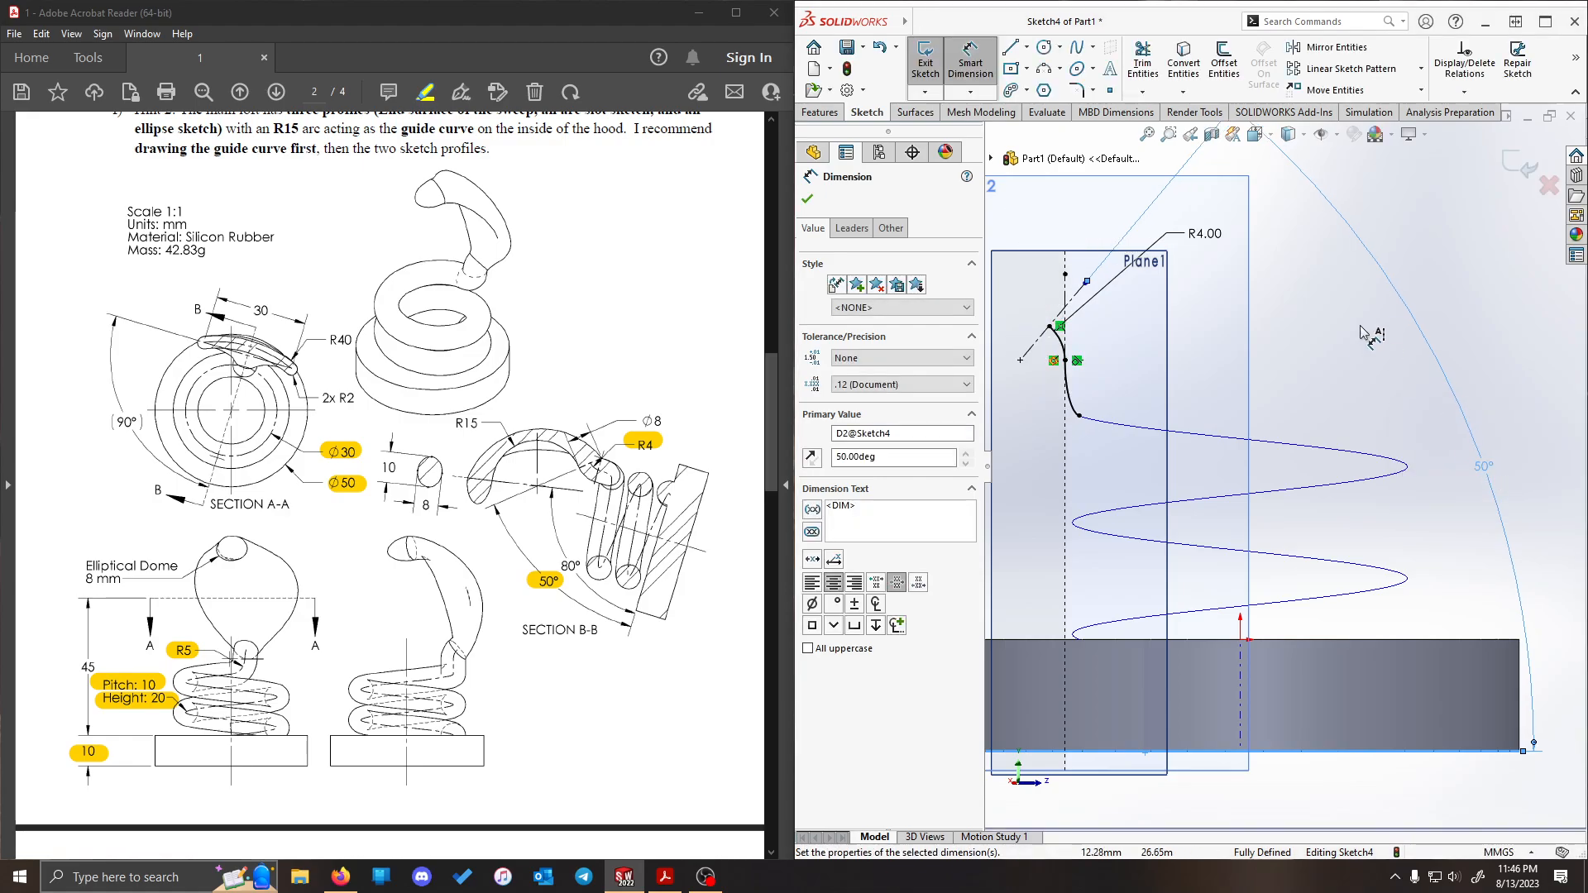
- Exit the sketch containing the 4 mm arc and keep its changes
{"action": "scroll", "coordinate": [1373, 289], "scroll_direction": "up", "scroll_amount": 2}
{"action": "scroll", "coordinate": [1125, 303], "scroll_direction": "up", "scroll_amount": 2}
{"action": "scroll", "coordinate": [1118, 303], "scroll_direction": "down", "scroll_amount": 2}
{"action": "left_click", "coordinate": [1118, 303]}
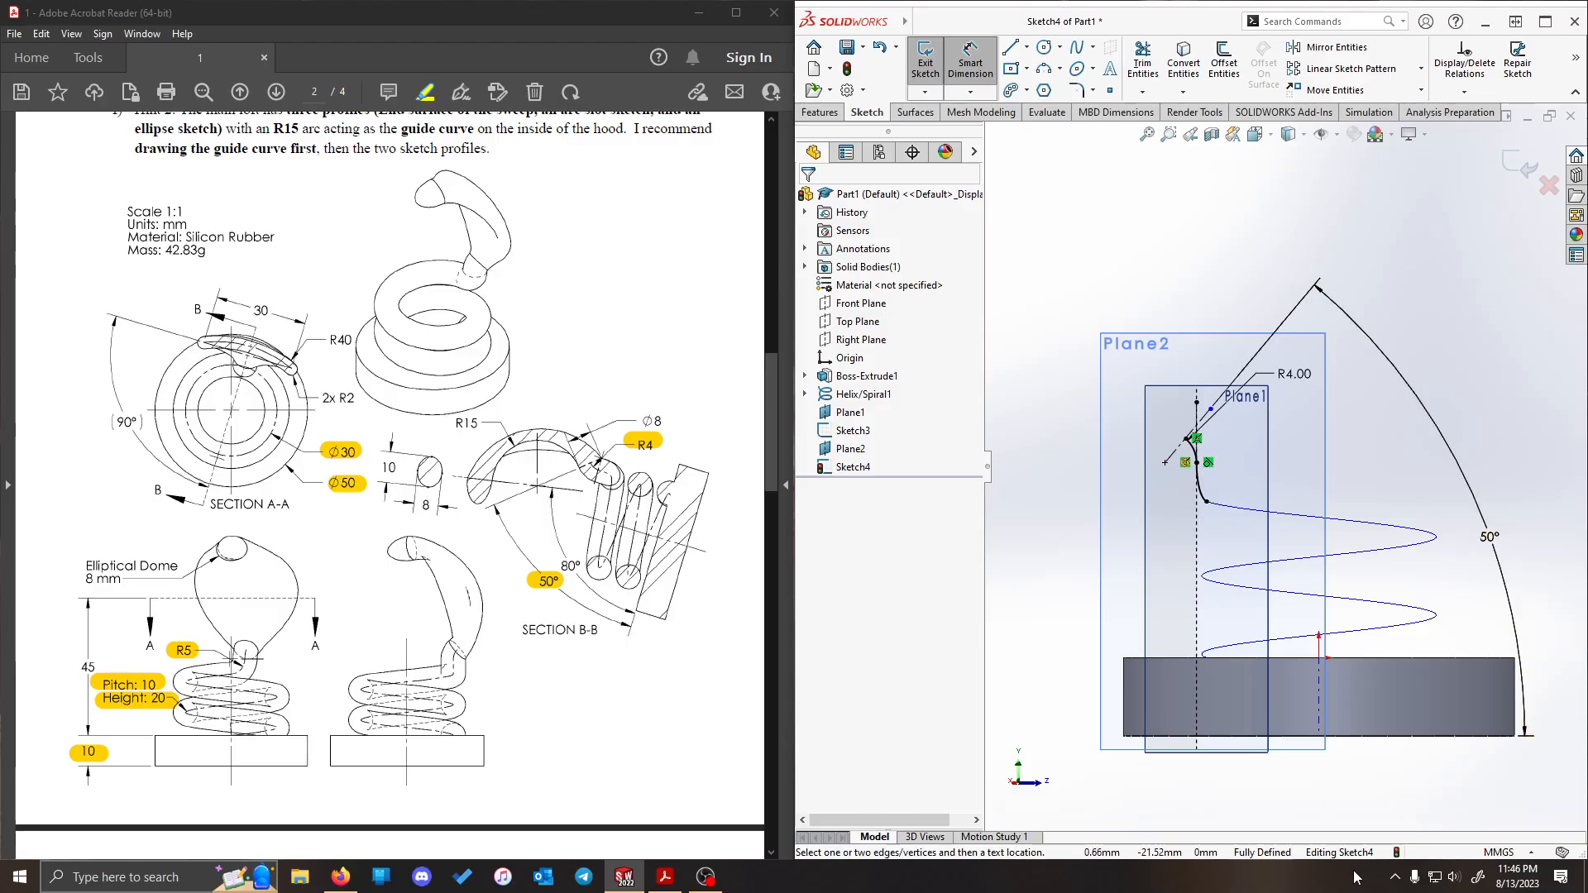
{"action": "left_click", "coordinate": [926, 59]}
{"action": "left_click", "coordinate": [1185, 250]}
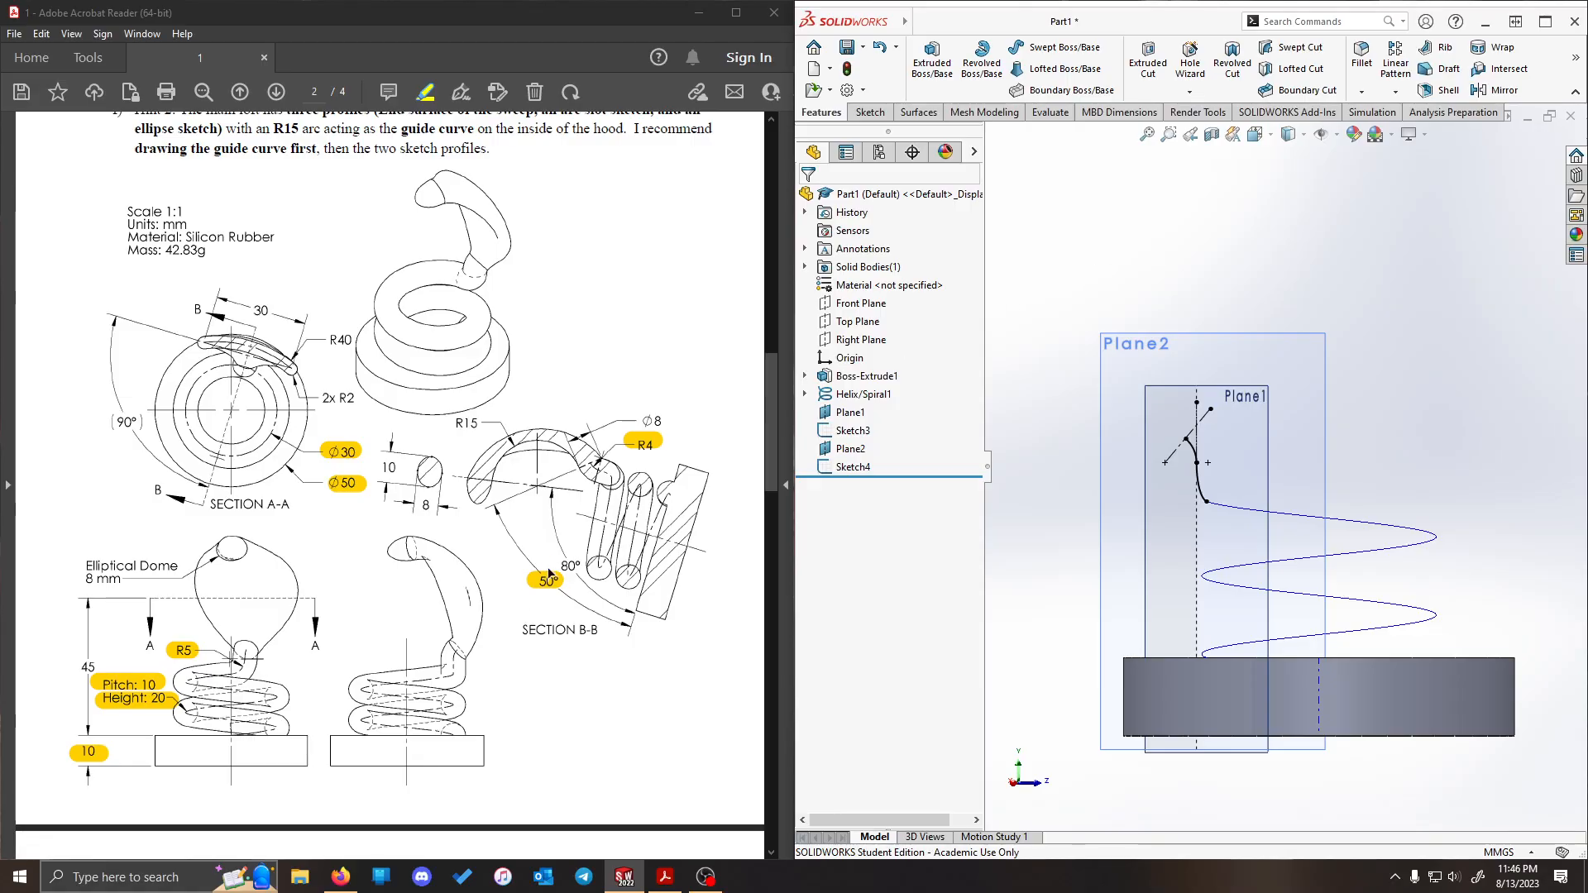
- Create a Composite Curve joining the helix, the R5 arc sketch and the R4 arc sketch
{"action": "scroll", "coordinate": [1353, 475], "scroll_direction": "up", "scroll_amount": 2}
{"action": "scroll", "coordinate": [1365, 401], "scroll_direction": "down", "scroll_amount": 2}
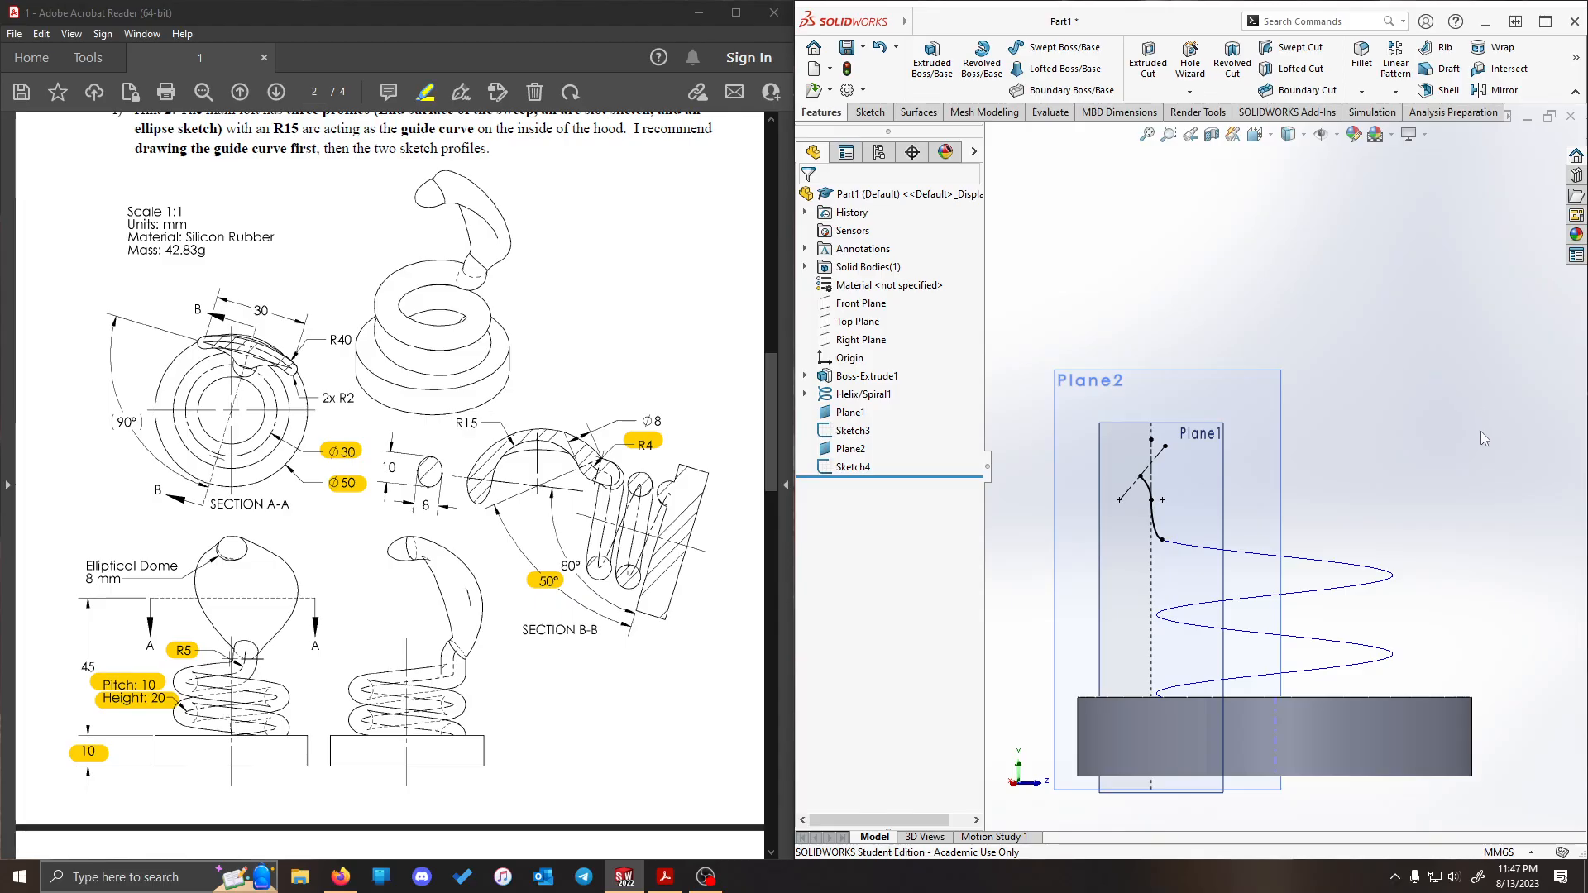
{"action": "middle_click_drag", "start_coordinate": [1466, 429], "coordinate": [1150, 306]}
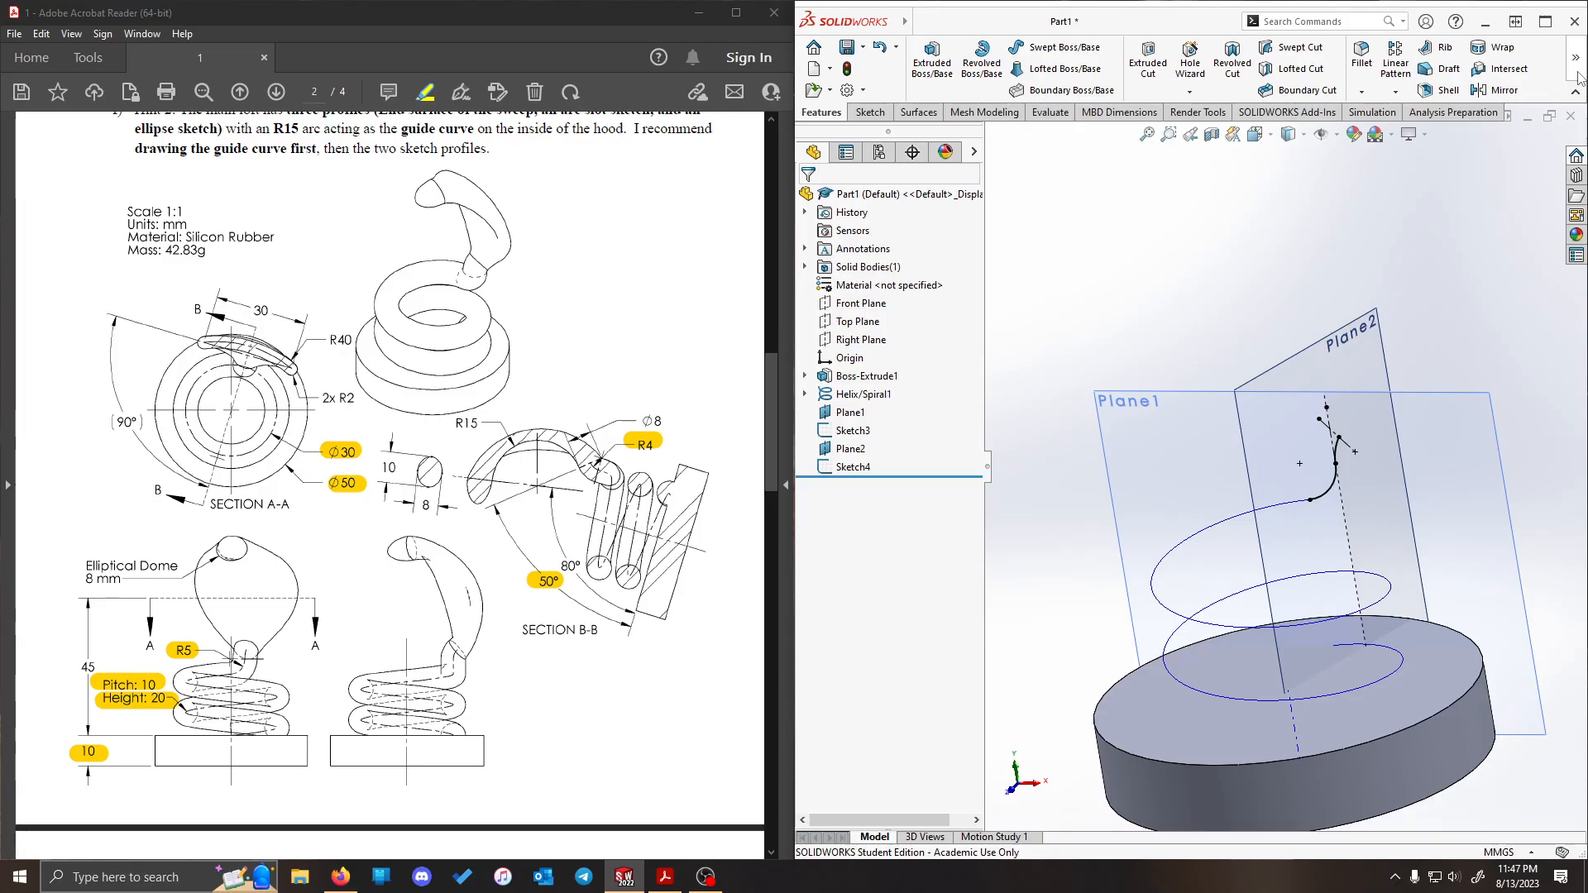
{"action": "mouse_move", "coordinate": [1579, 77]}
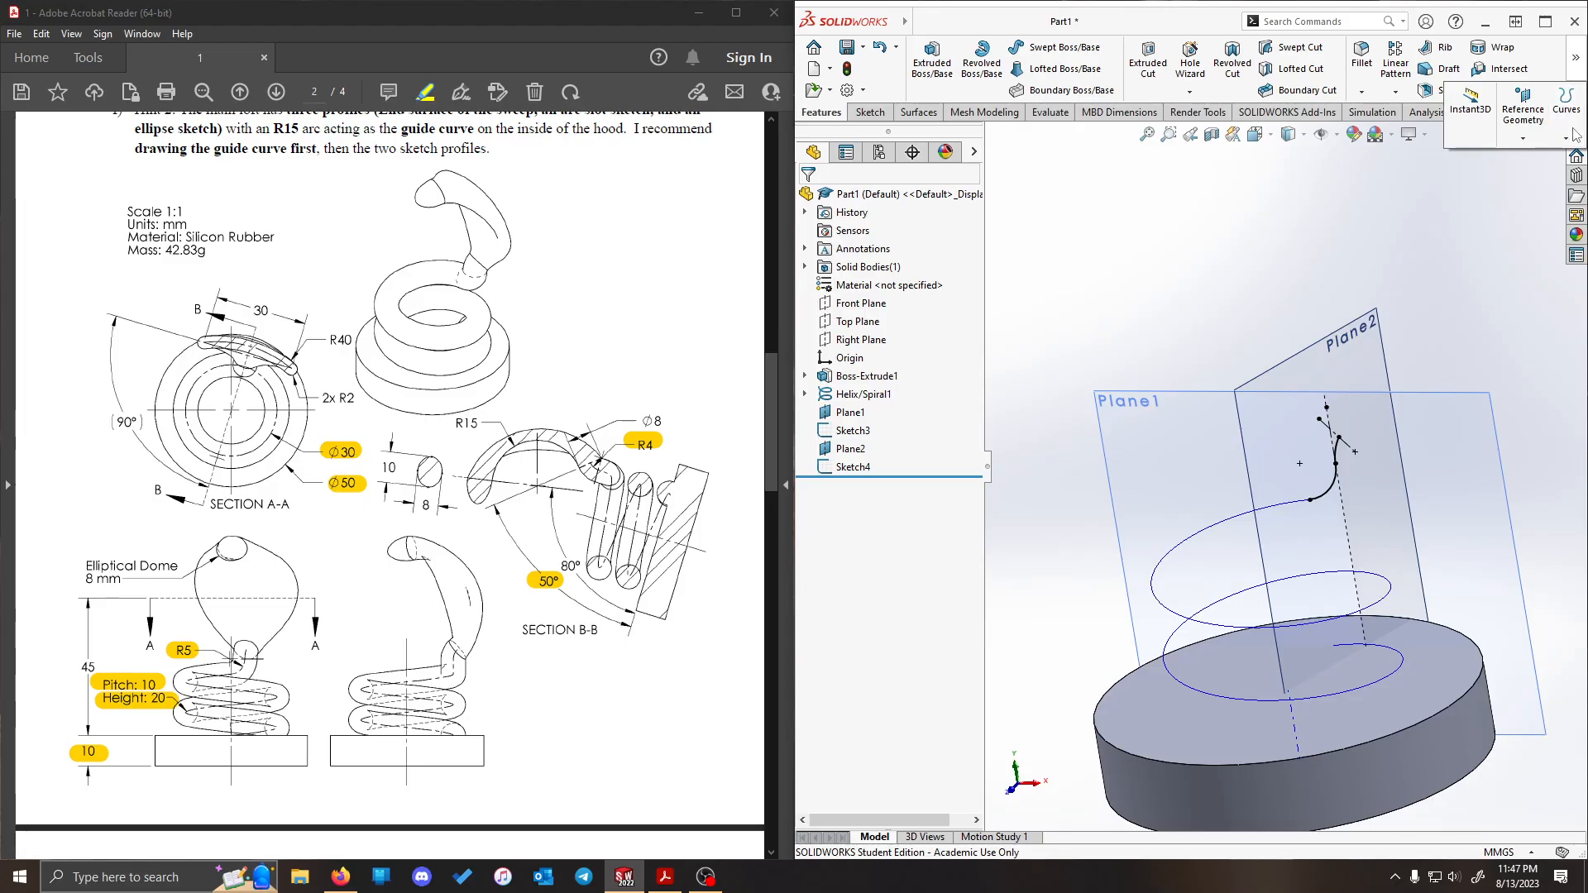
{"action": "left_click", "coordinate": [1567, 104]}
{"action": "mouse_move", "coordinate": [1575, 75]}
{"action": "left_click", "coordinate": [1566, 112]}
{"action": "left_click", "coordinate": [1462, 190]}
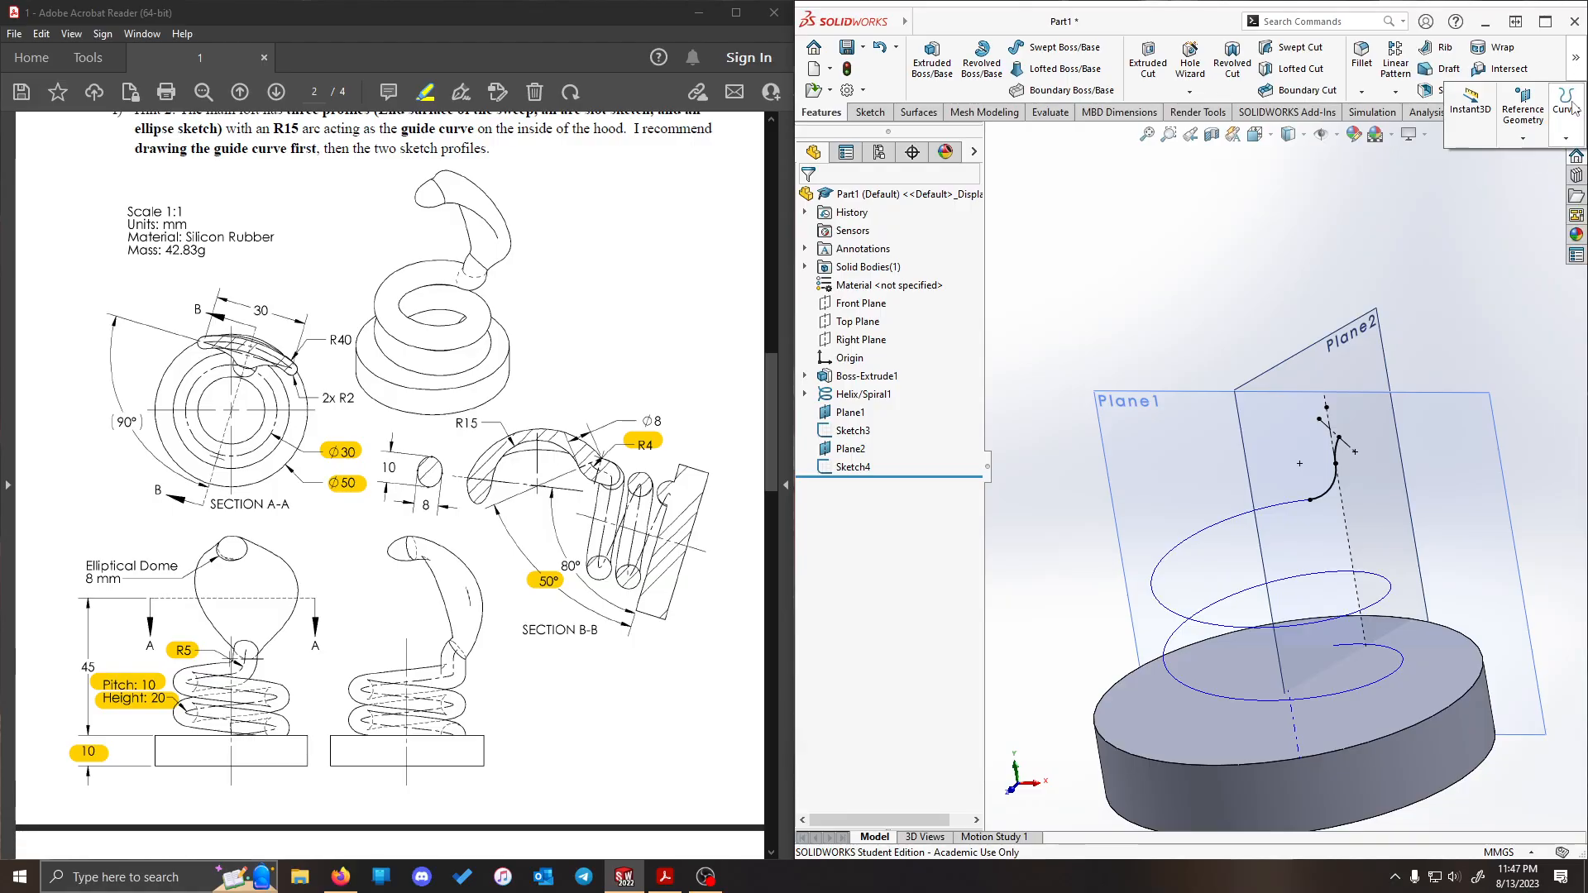
{"action": "left_click", "coordinate": [1566, 107]}
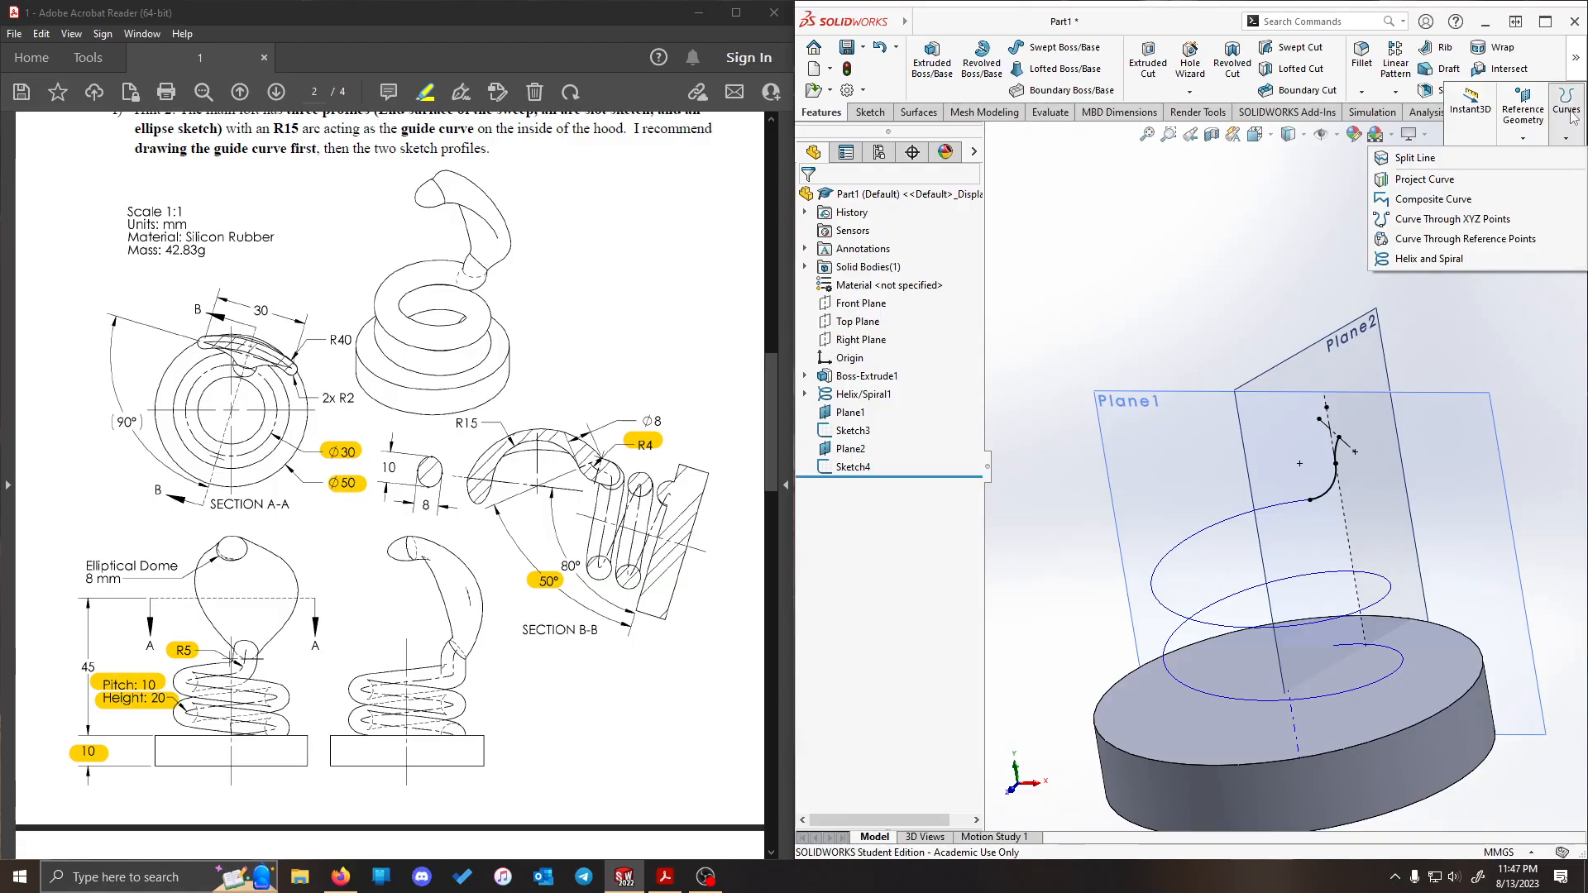
{"action": "left_click", "coordinate": [1555, 202]}
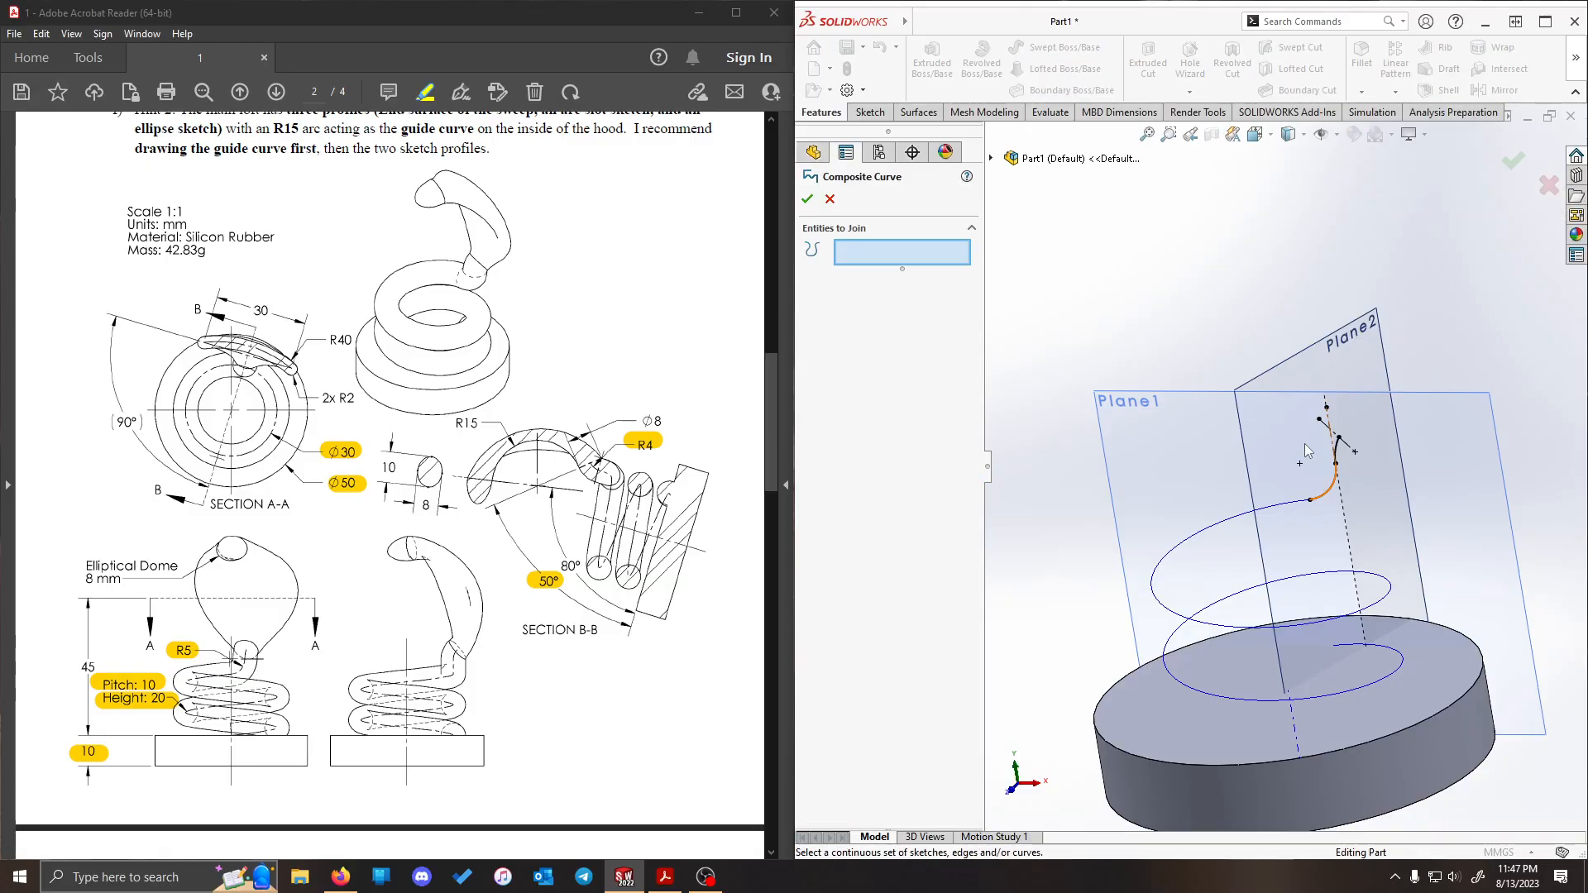
{"action": "left_click", "coordinate": [1401, 660]}
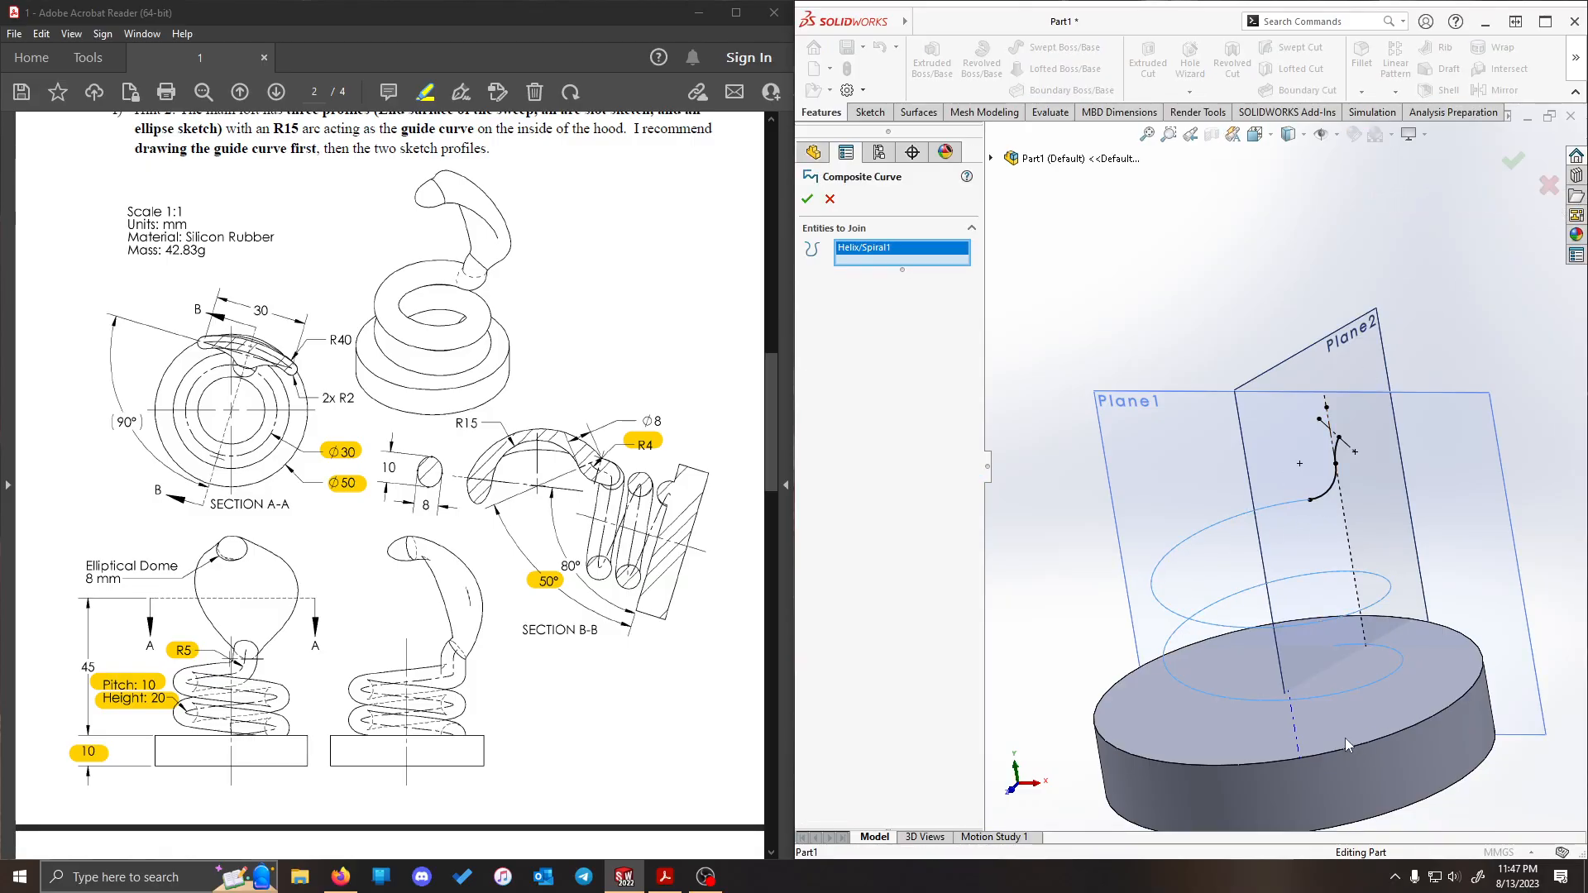
{"action": "left_click", "coordinate": [1332, 493]}
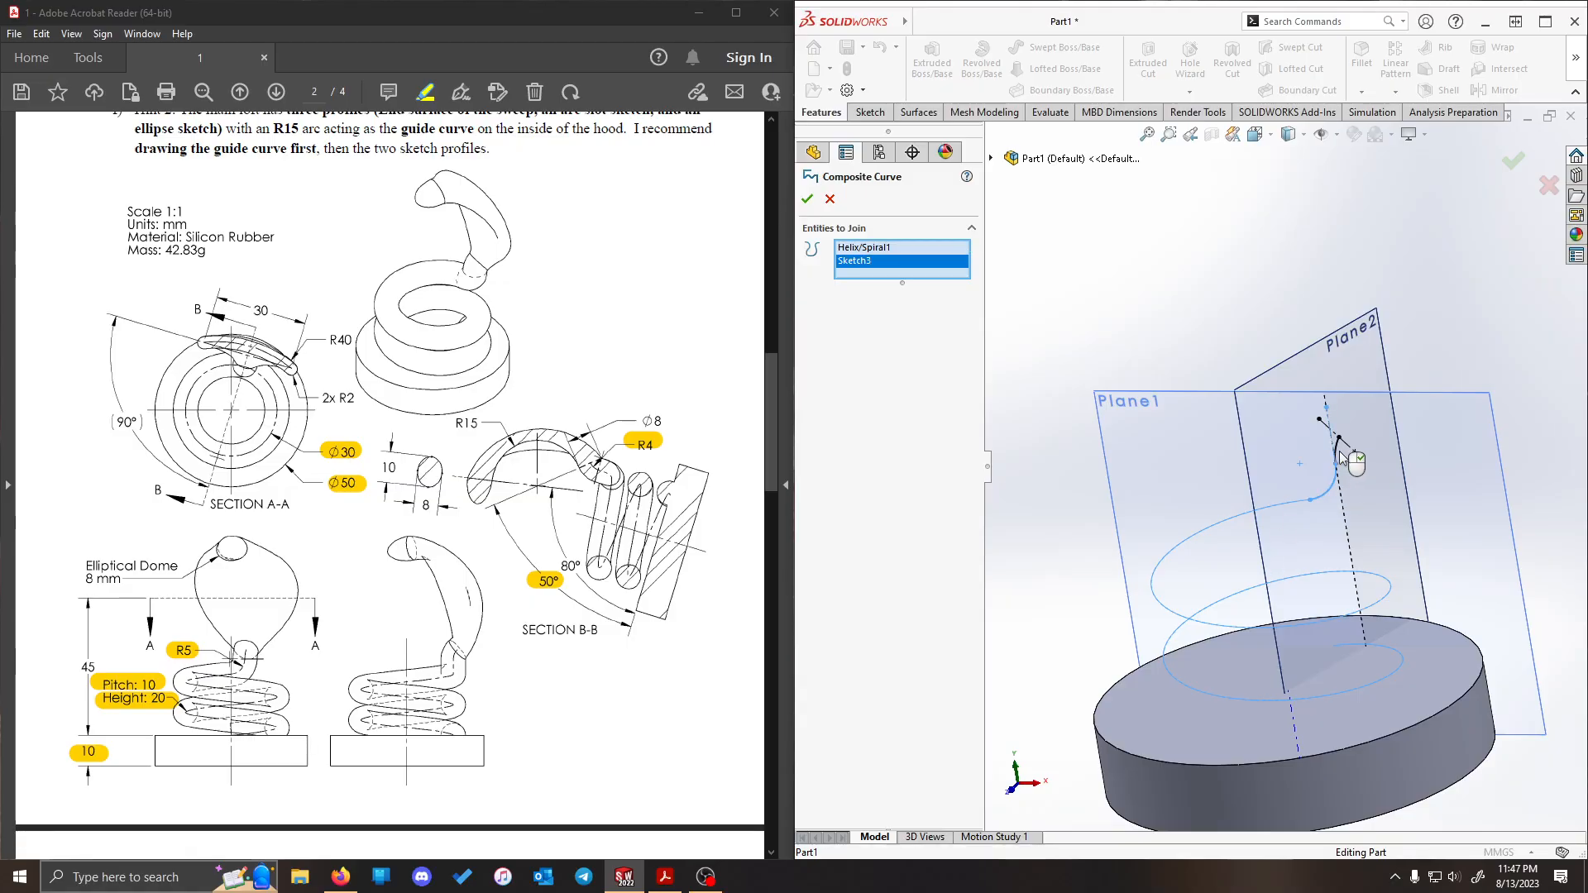
{"action": "scroll", "coordinate": [1335, 440], "scroll_direction": "down", "scroll_amount": 5}
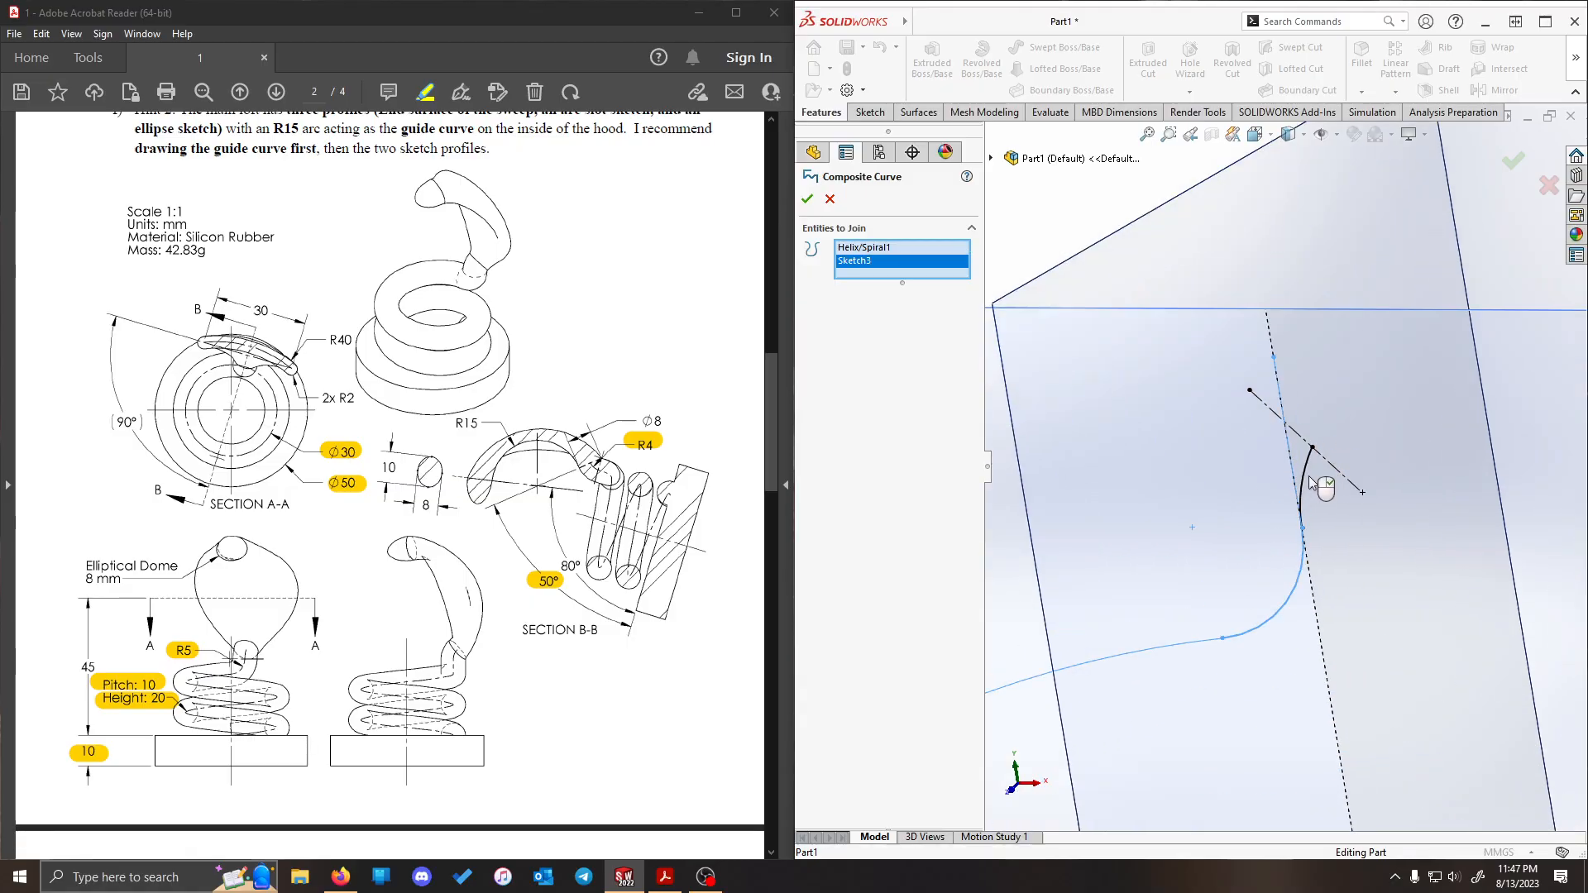
{"action": "left_click", "coordinate": [1312, 460]}
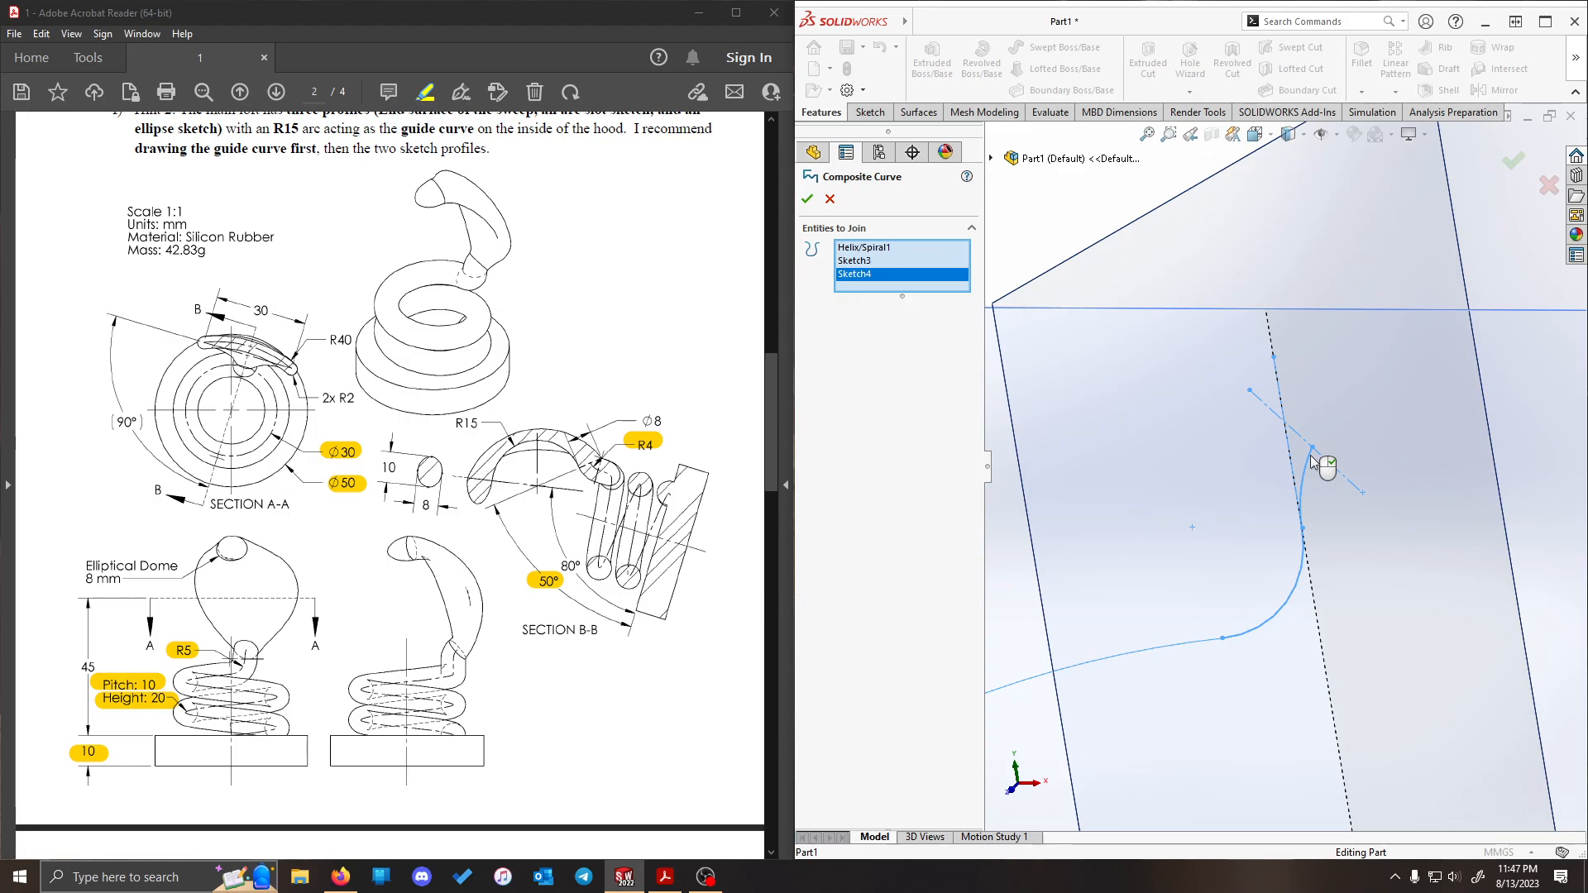
{"action": "left_click", "coordinate": [808, 198]}
- Start a Swept Boss/Base with a circular profile and highlight the Ø8 dimension in the PDF drawing
{"action": "scroll", "coordinate": [1269, 375], "scroll_direction": "up", "scroll_amount": 4}
{"action": "scroll", "coordinate": [1325, 487], "scroll_direction": "down", "scroll_amount": 3}
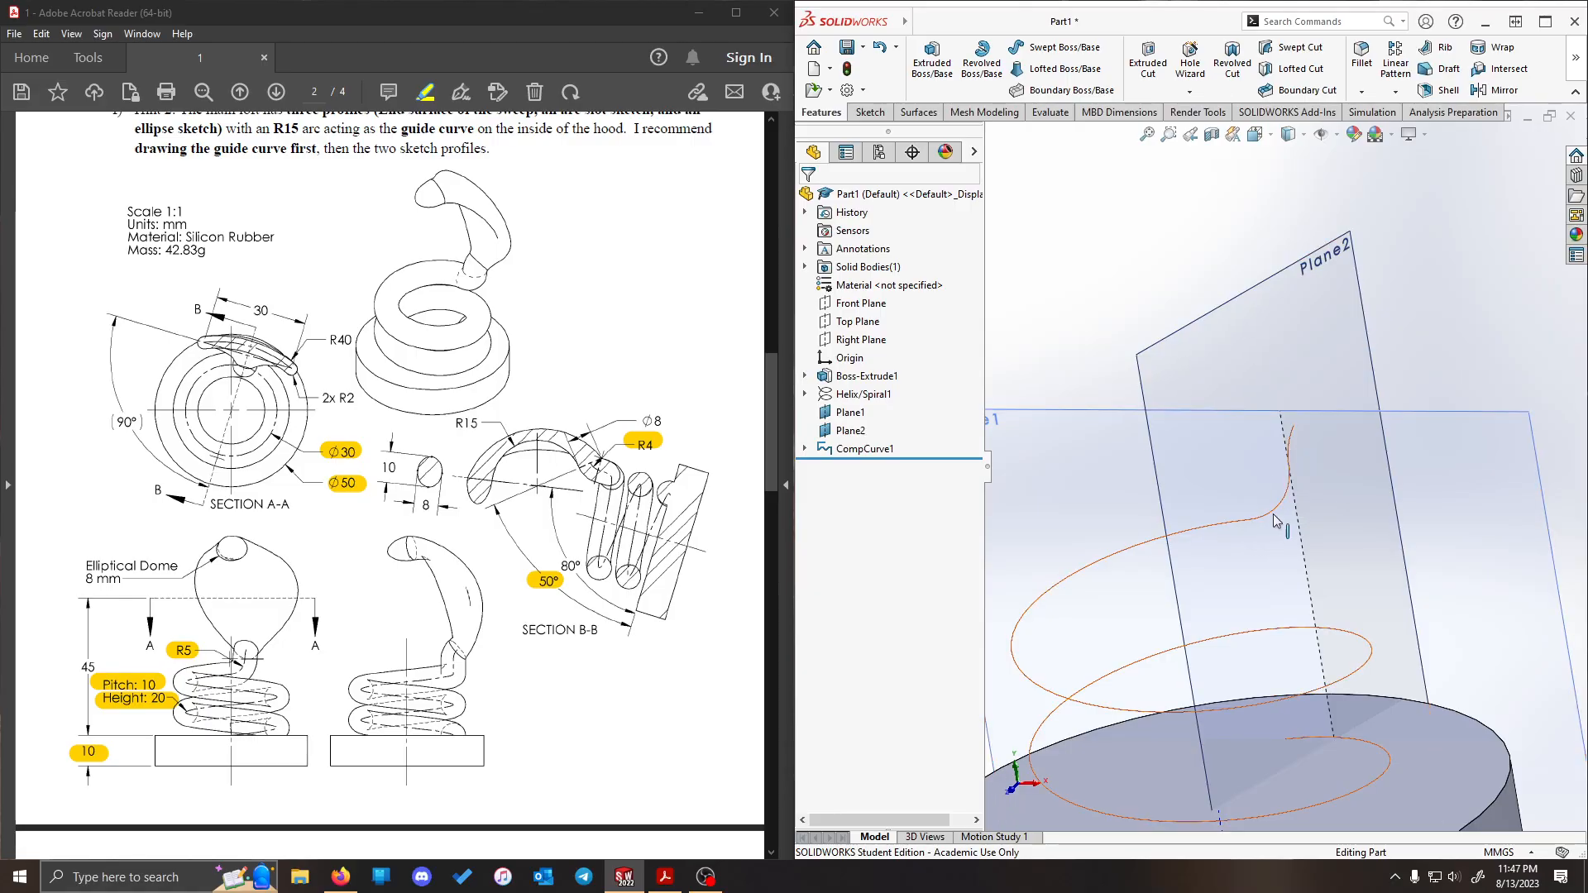
{"action": "scroll", "coordinate": [1204, 331], "scroll_direction": "up", "scroll_amount": 3}
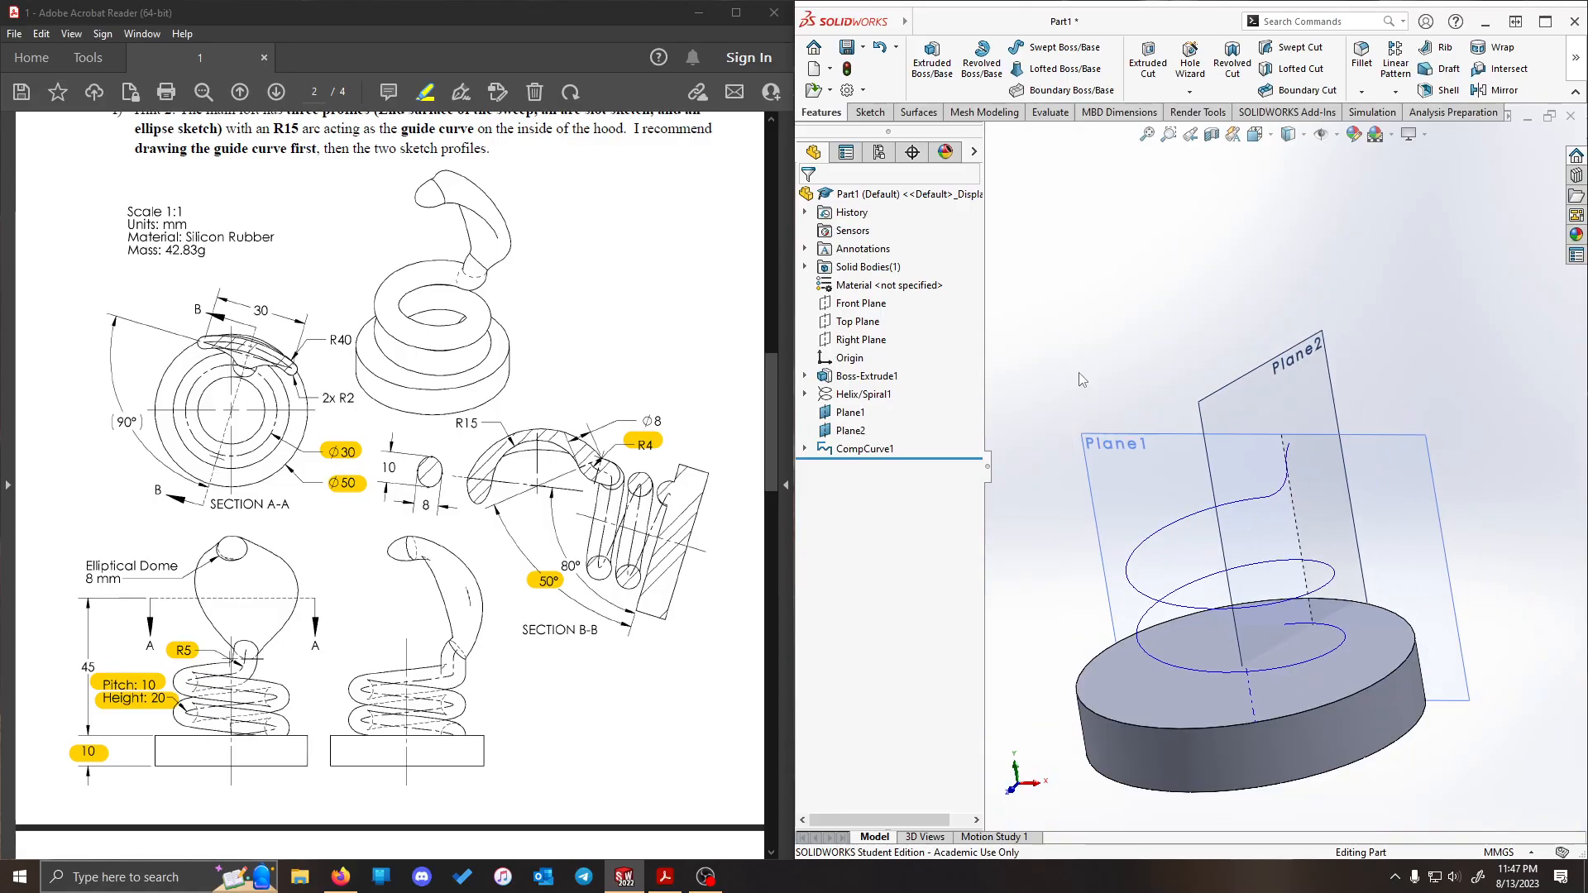
{"action": "scroll", "coordinate": [1080, 381], "scroll_direction": "down", "scroll_amount": 3}
{"action": "scroll", "coordinate": [1123, 389], "scroll_direction": "up", "scroll_amount": 3}
{"action": "scroll", "coordinate": [1334, 588], "scroll_direction": "down", "scroll_amount": 2}
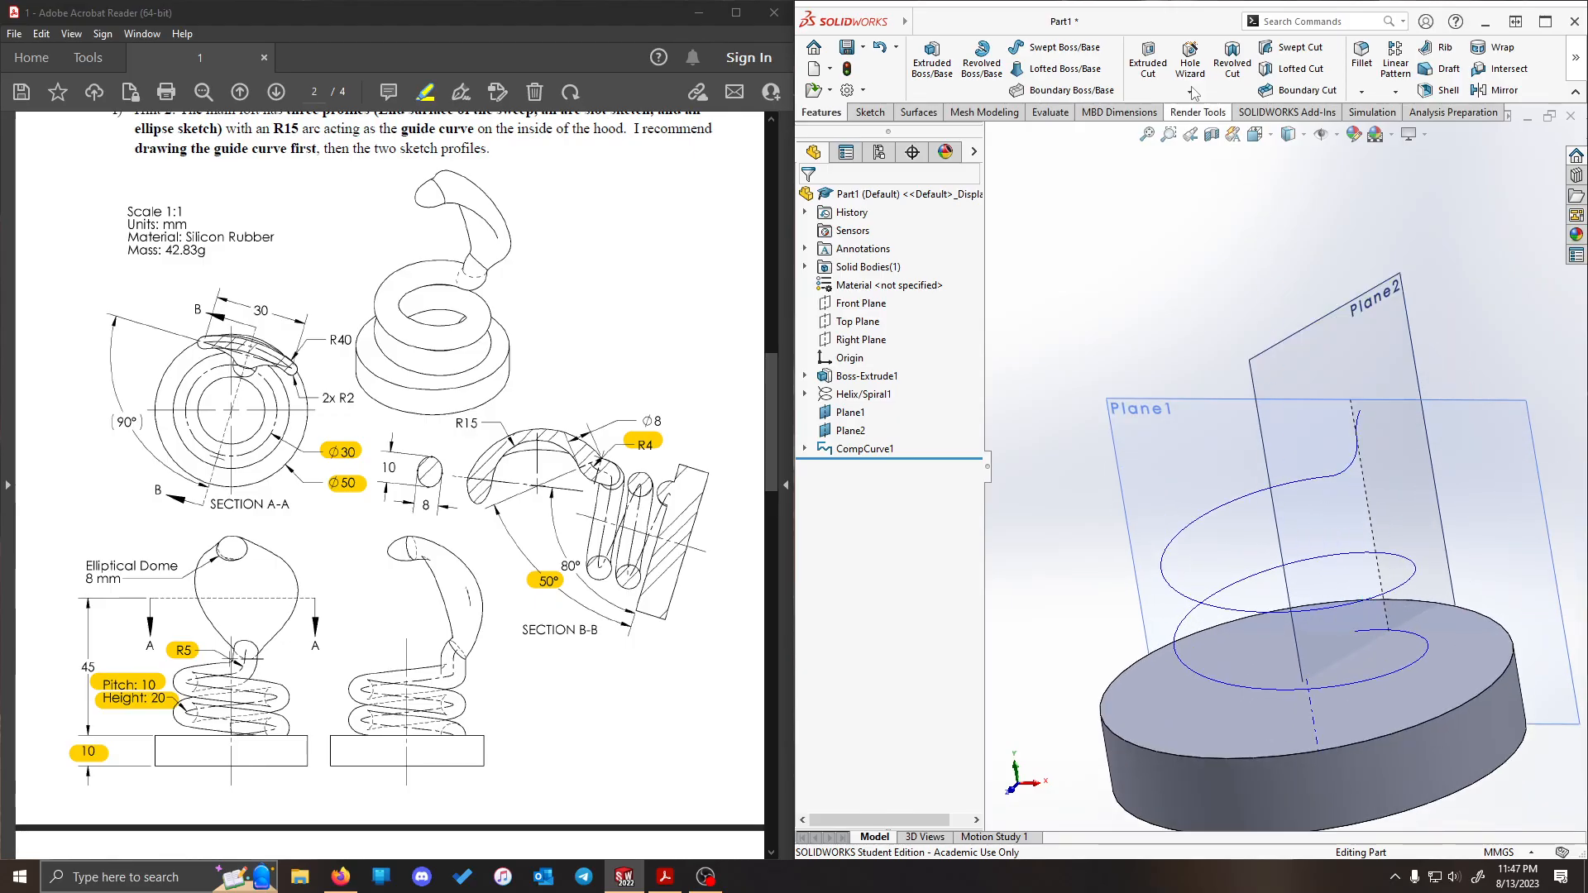
{"action": "left_click", "coordinate": [1044, 47]}
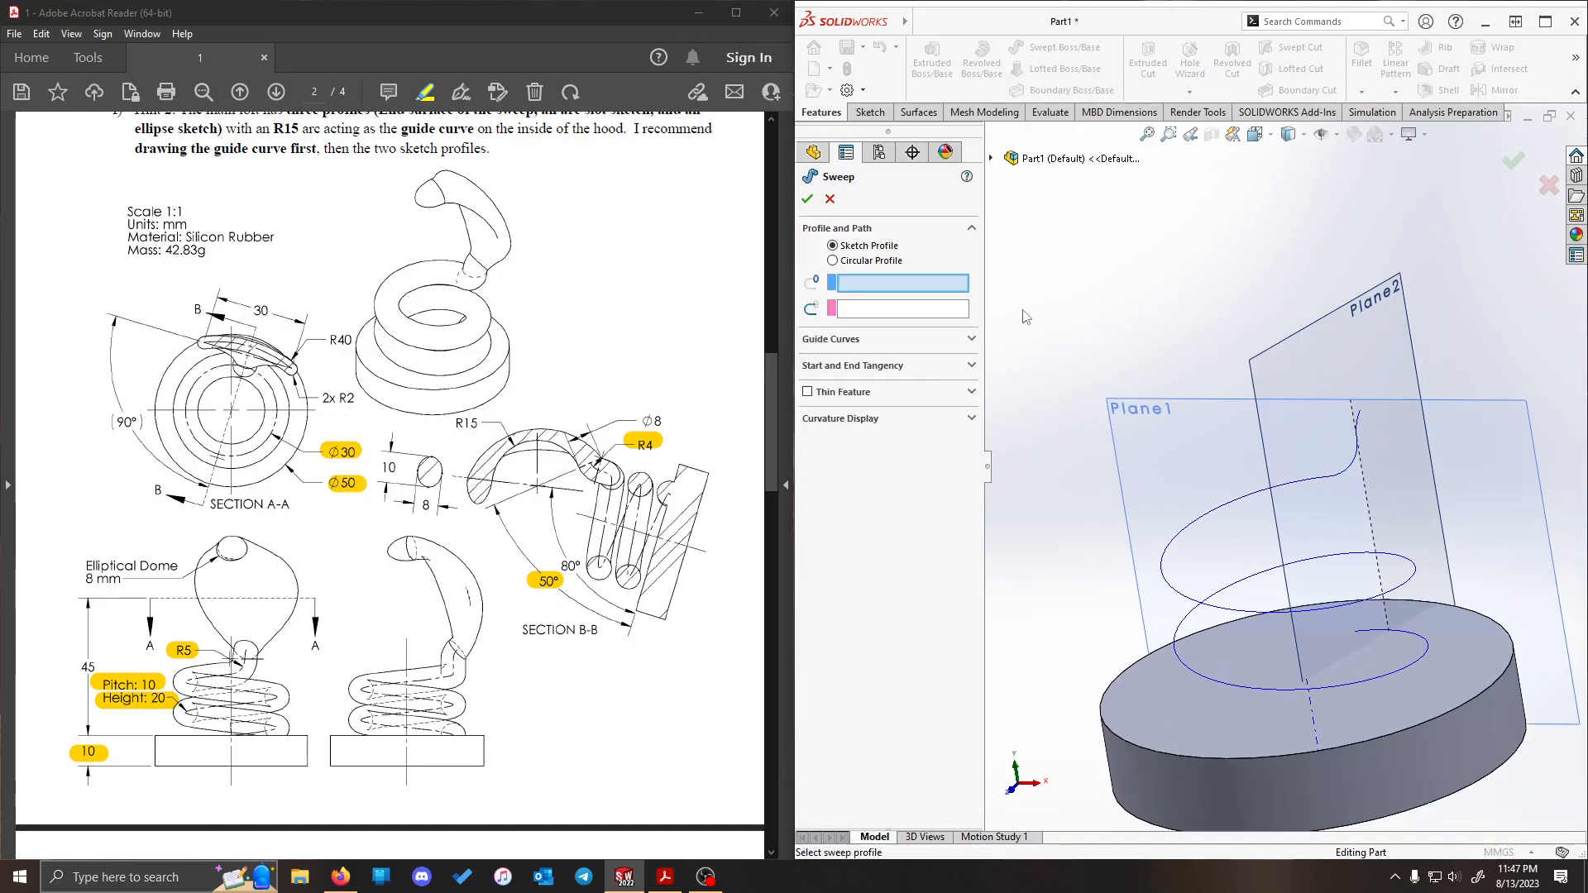
{"action": "left_click", "coordinate": [866, 262]}
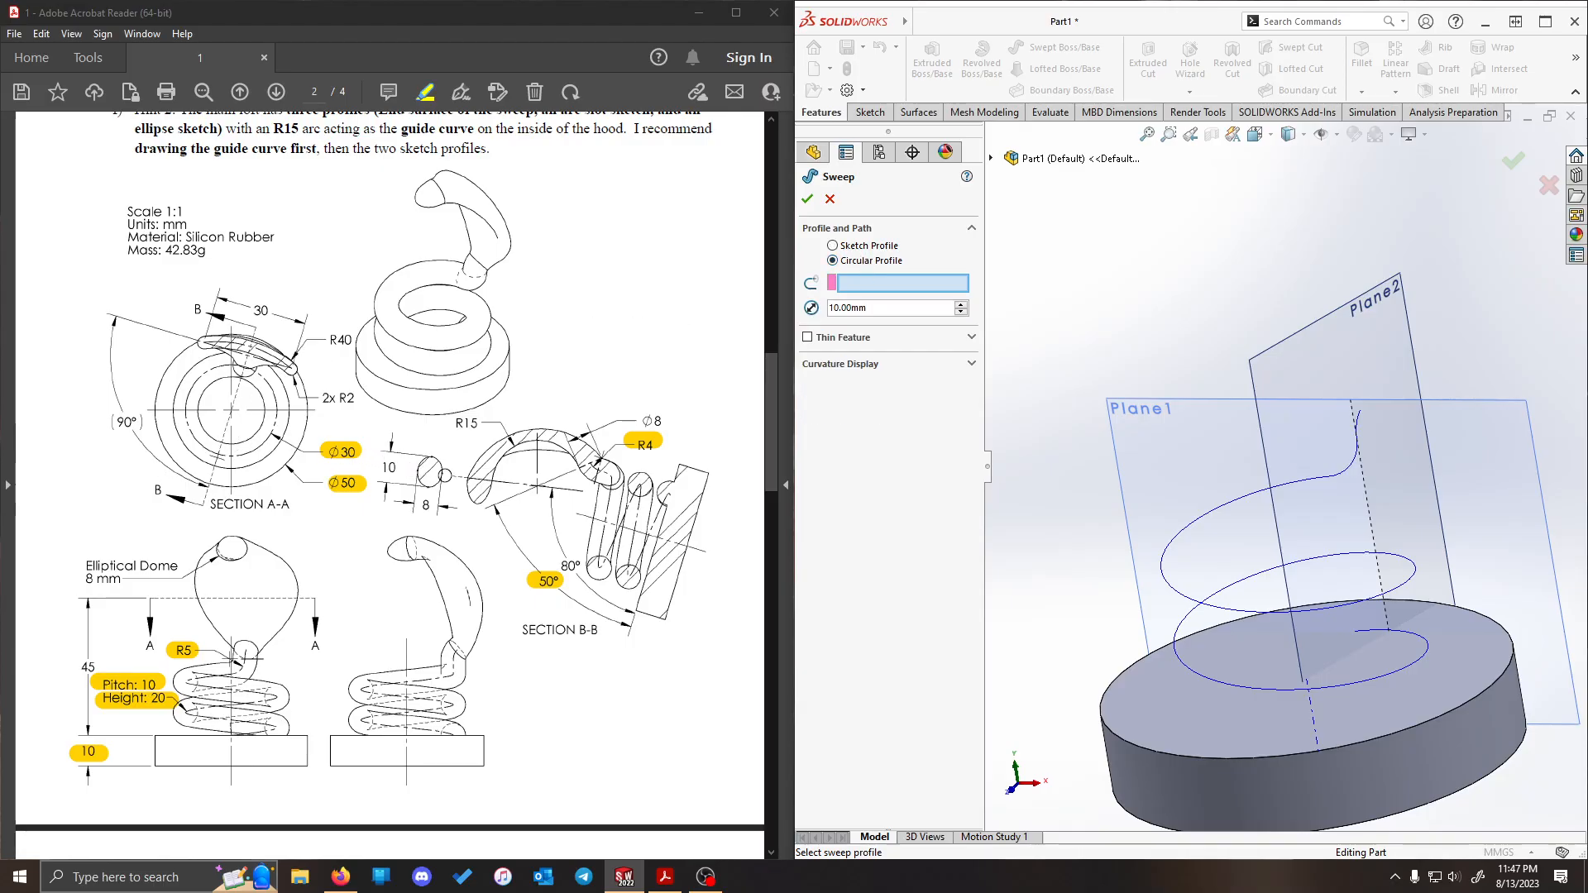
{"action": "left_click", "coordinate": [669, 420]}
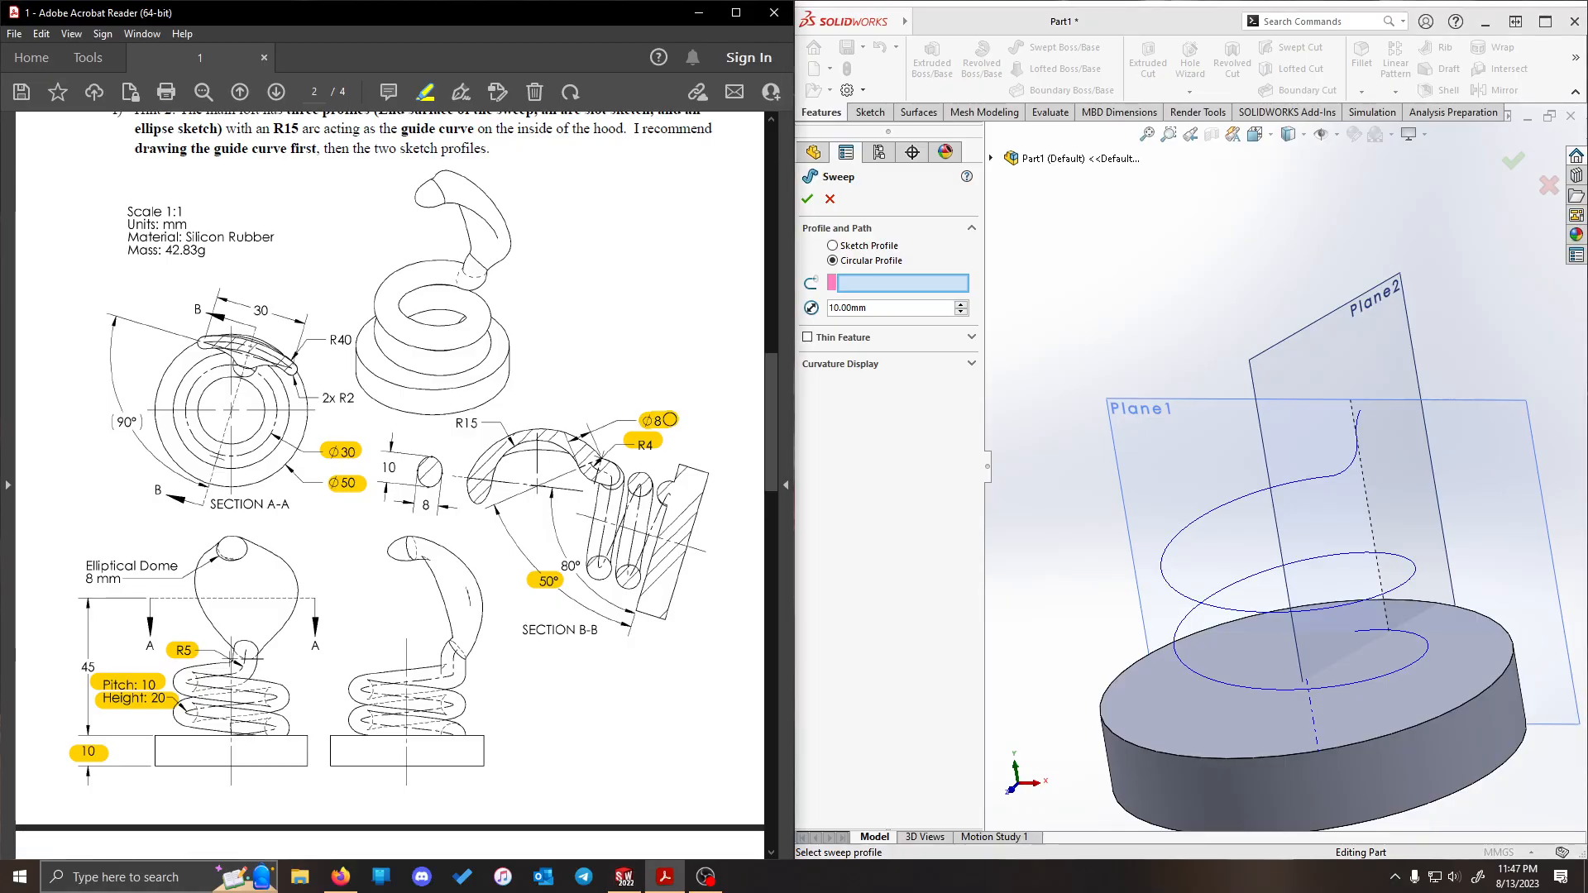
- Set the sweep's circular profile diameter to 8 mm, use the composite curve as the path, and complete the sweep
{"action": "left_click", "coordinate": [930, 334]}
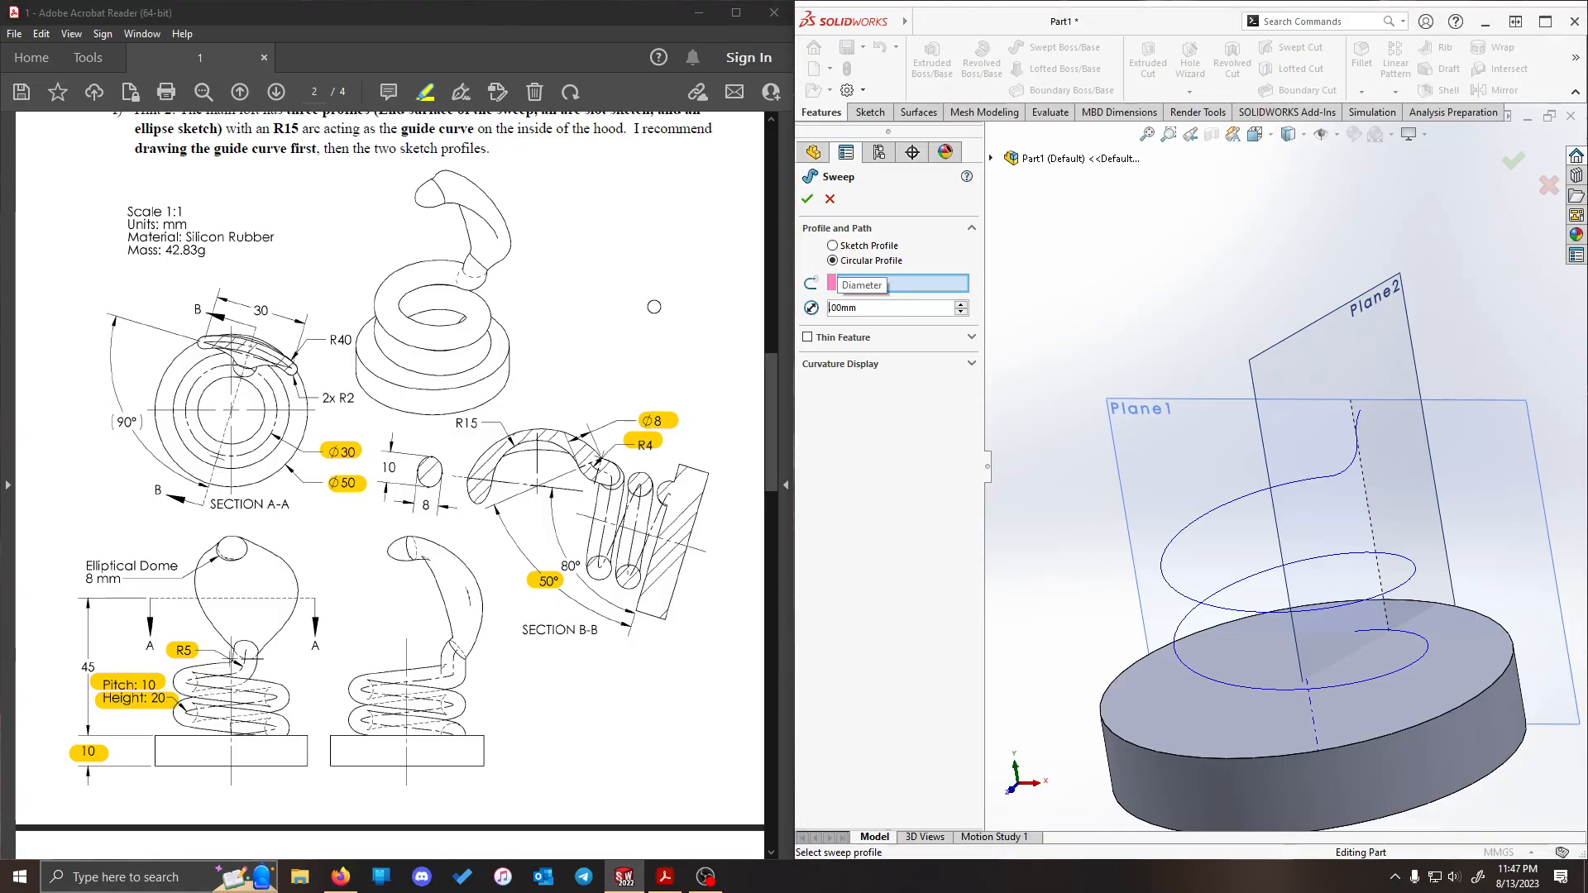
{"action": "key", "text": "Delete"}
{"action": "key", "text": "Delete"}
{"action": "key", "text": "Delete"}
{"action": "key", "text": "Delete"}
{"action": "key", "text": "Delete"}
{"action": "key", "text": "Delete"}
{"action": "type", "text": "8"}
{"action": "key", "text": "Return"}
{"action": "left_click", "coordinate": [1347, 465]}
{"action": "middle_click_drag", "start_coordinate": [1273, 263], "coordinate": [1185, 310]}
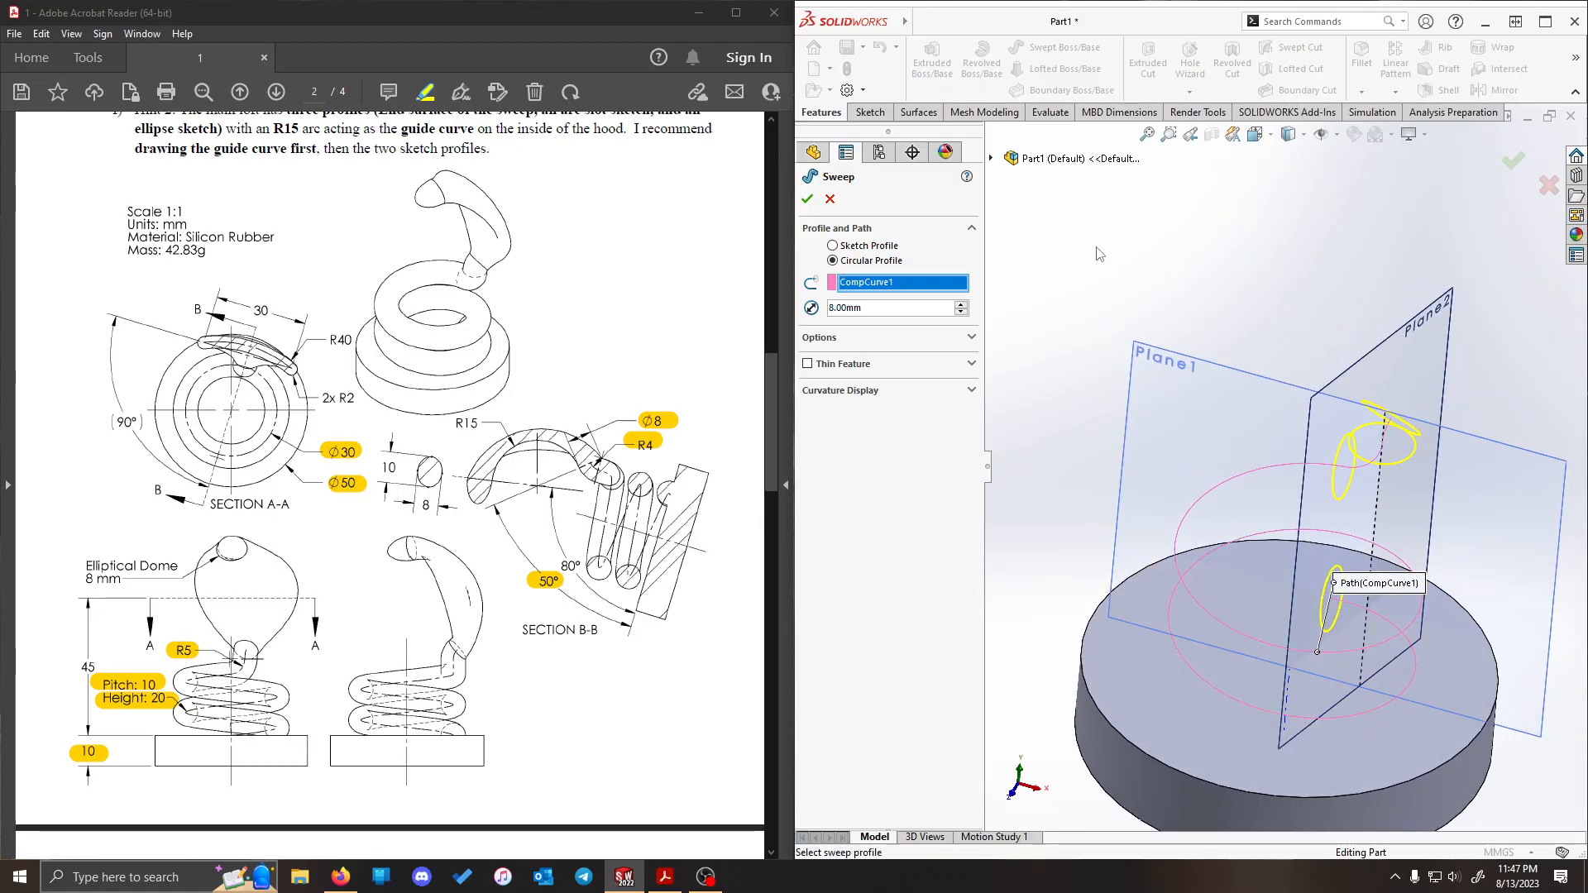
{"action": "left_click", "coordinate": [810, 204]}
- Examine the swept coil's upper end and its orientation relative to Plane1 and Plane2
{"action": "scroll", "coordinate": [1460, 548], "scroll_direction": "up", "scroll_amount": 4}
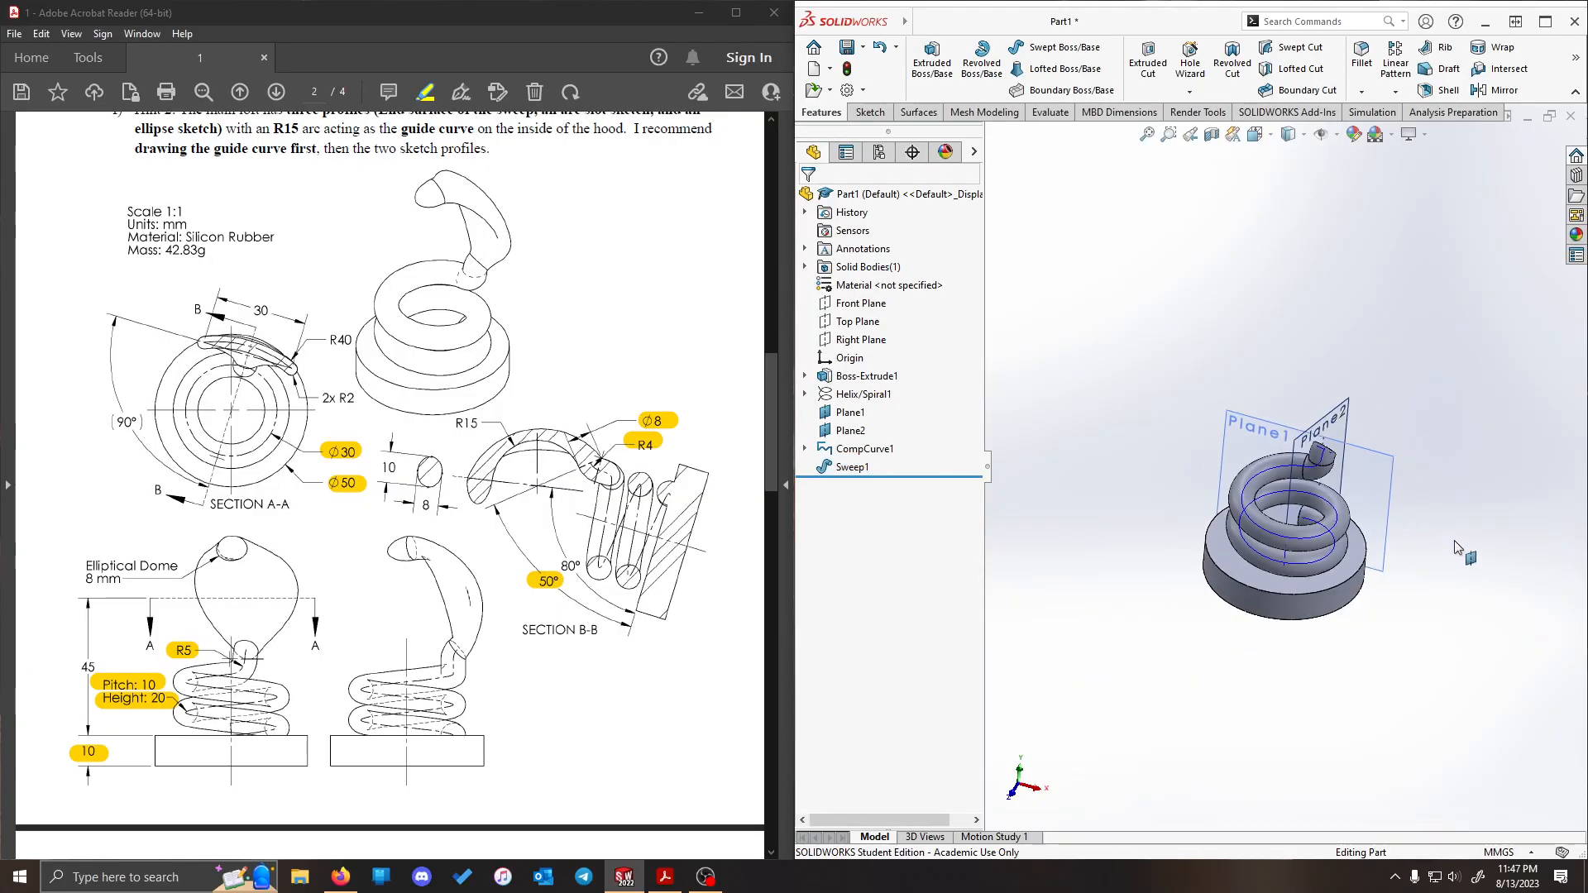
{"action": "scroll", "coordinate": [1352, 476], "scroll_direction": "down", "scroll_amount": 4}
{"action": "middle_click_drag", "start_coordinate": [1345, 445], "coordinate": [1216, 267]}
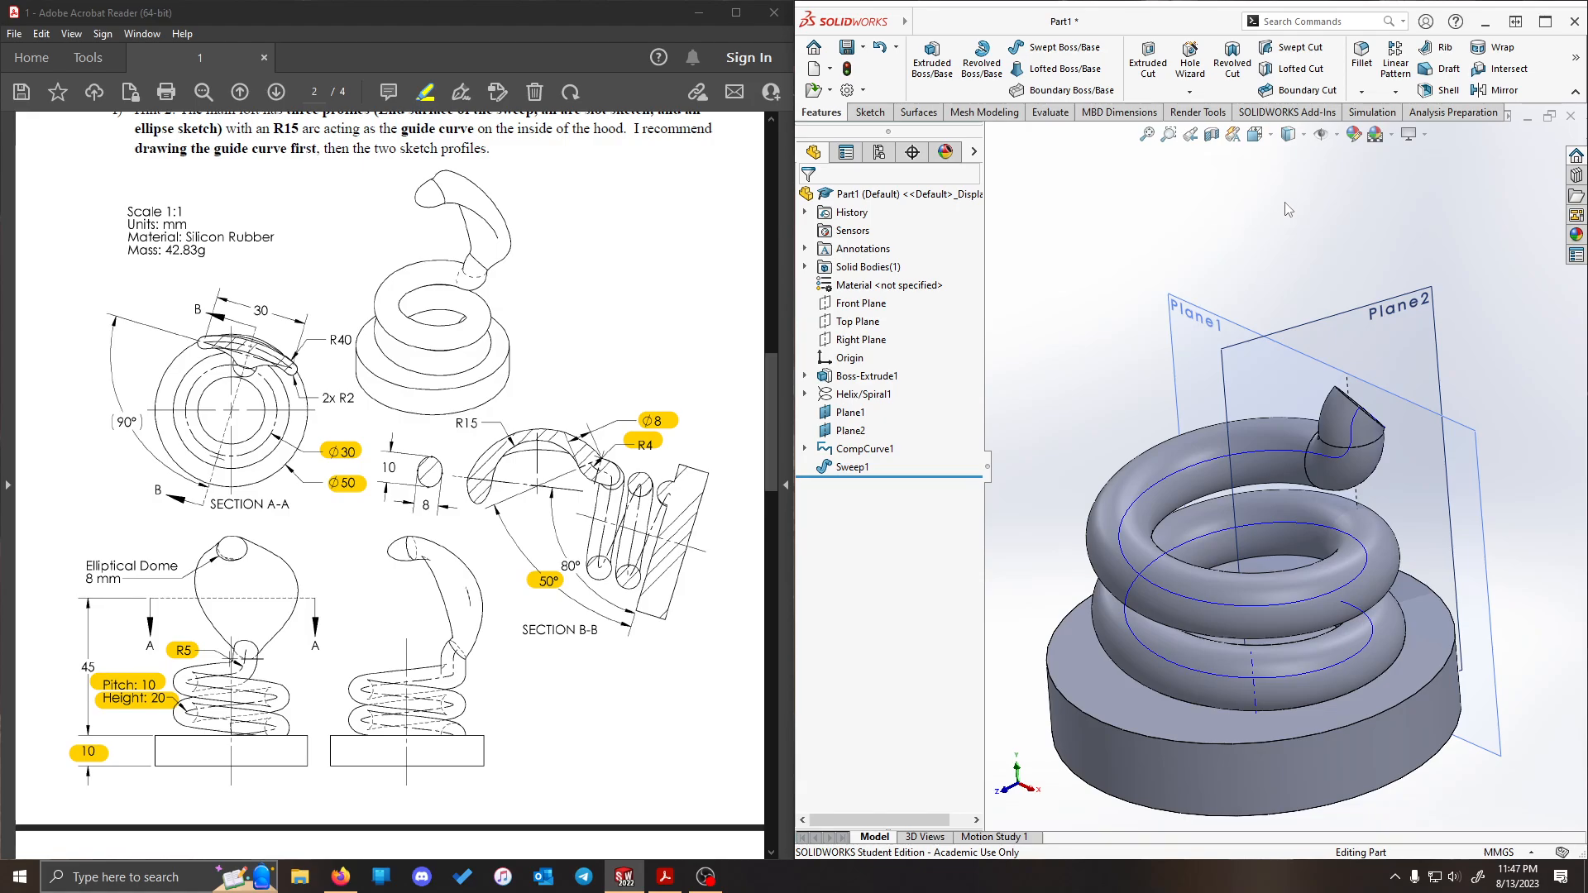
{"action": "middle_click_drag", "start_coordinate": [1322, 231], "coordinate": [1359, 233]}
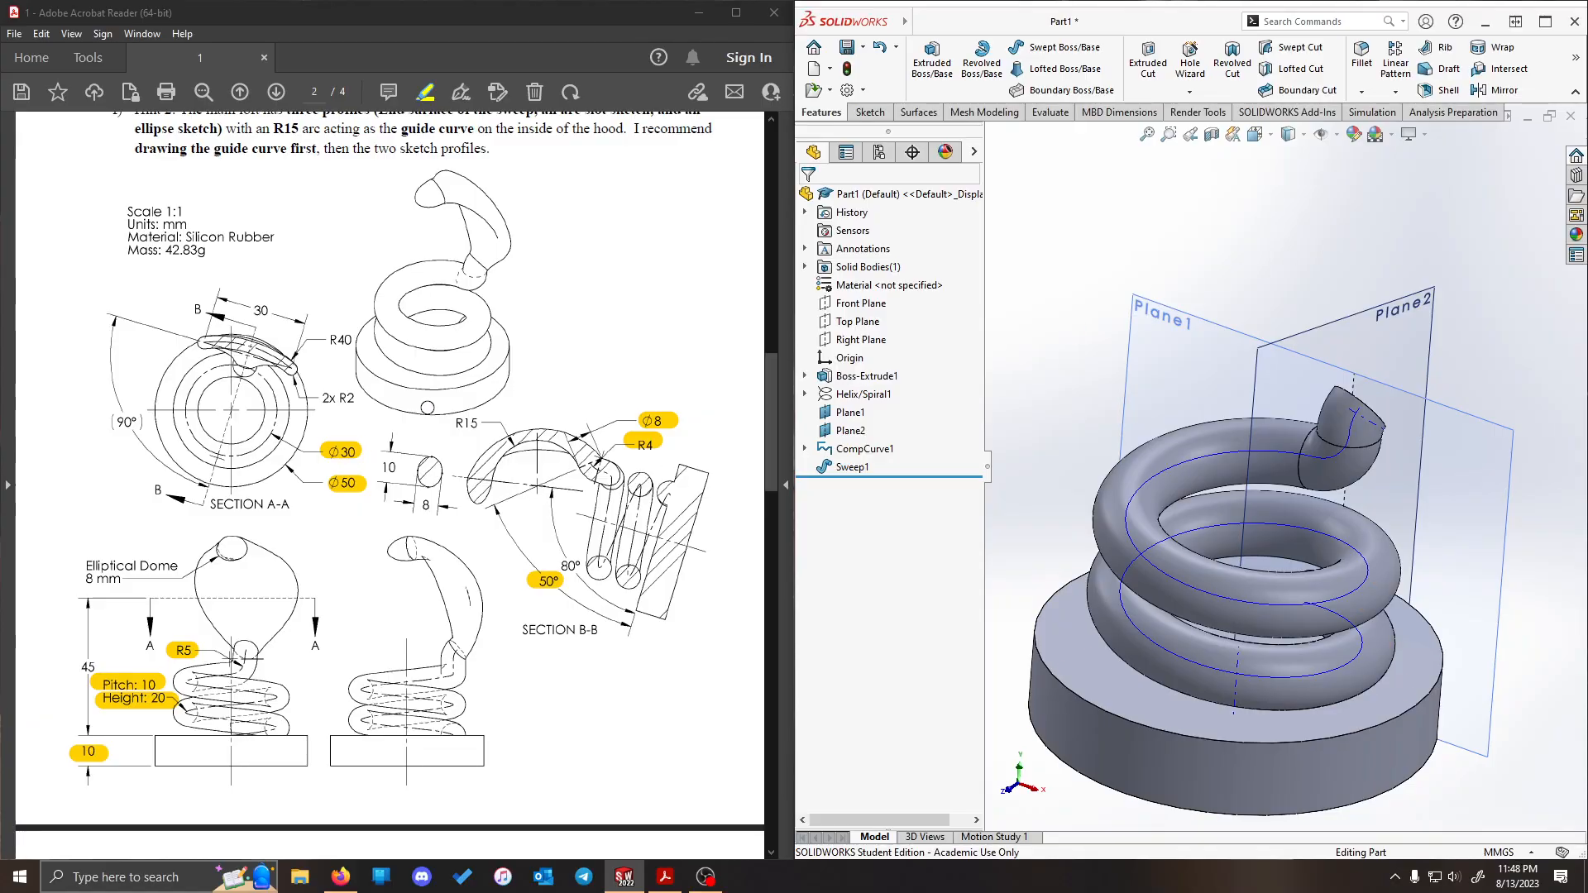
{"action": "middle_click_drag", "start_coordinate": [1278, 248], "coordinate": [1354, 250]}
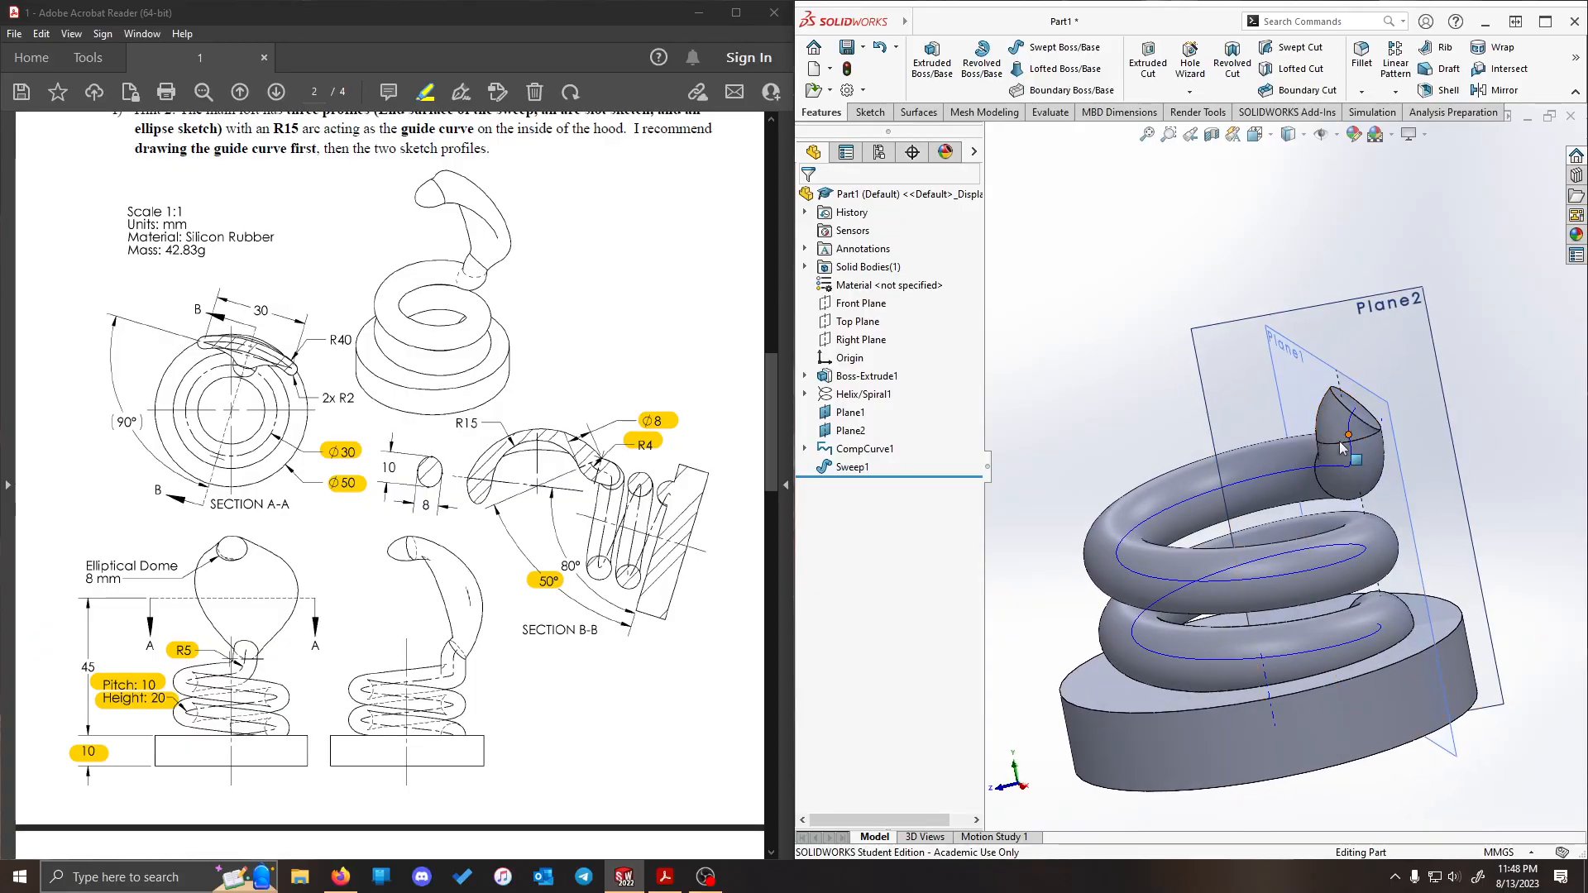
{"action": "middle_click_drag", "start_coordinate": [1246, 230], "coordinate": [1278, 233]}
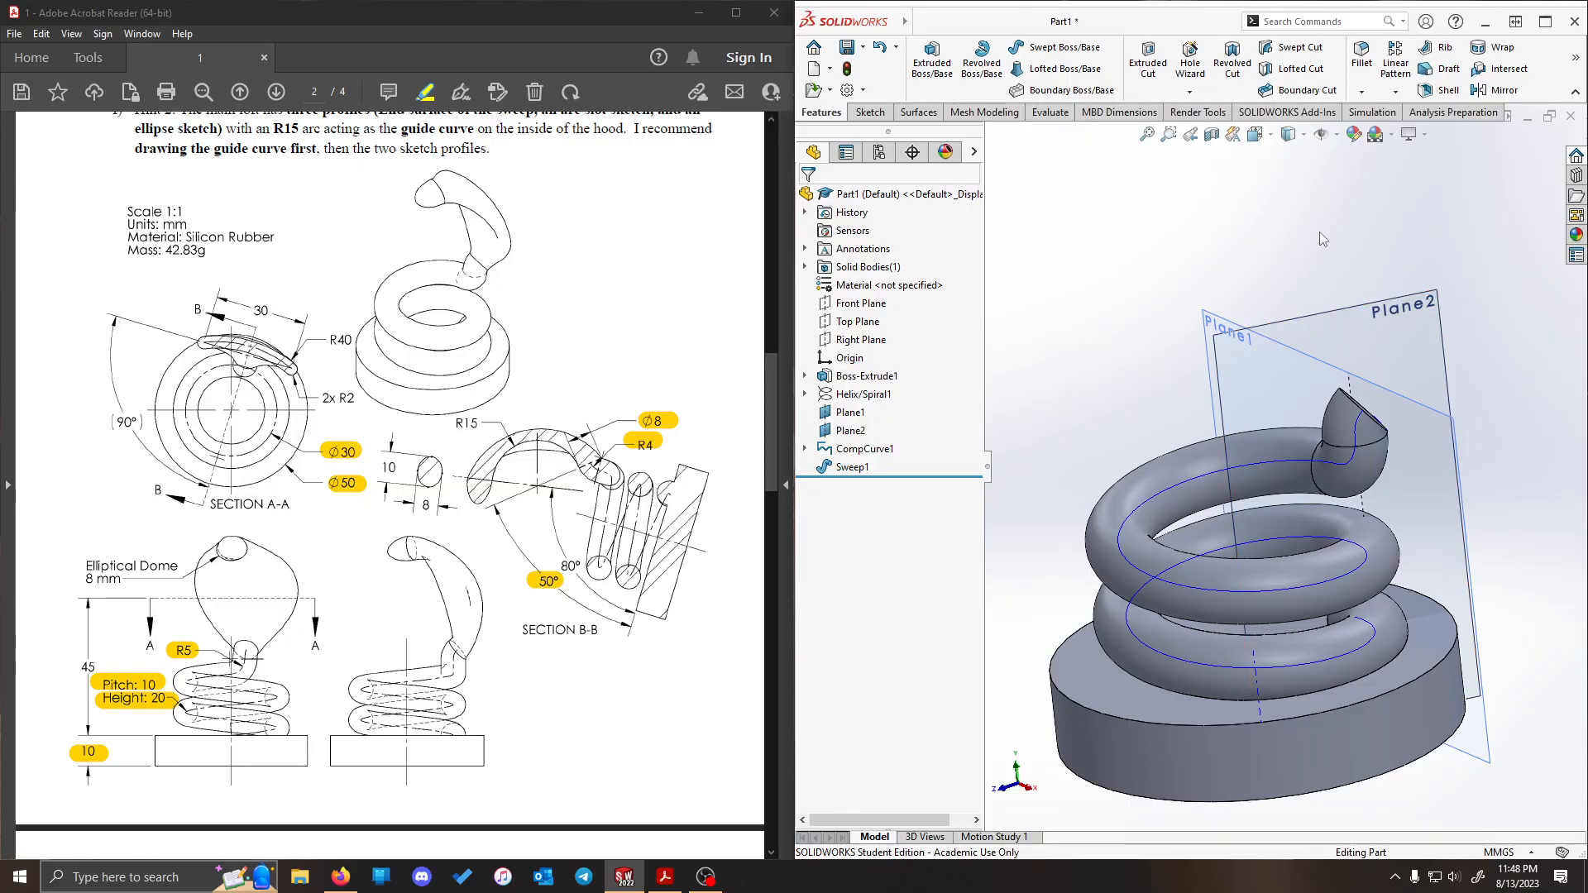
{"action": "mouse_move", "coordinate": [1358, 206]}
{"action": "middle_mouse_down"}
{"action": "mouse_move", "coordinate": [1391, 199]}
{"action": "mouse_move", "coordinate": [1350, 192]}
{"action": "middle_mouse_up"}
- Start a sketch on Plane2 and draw a three-point arc with a radius of about 10.4 mm above the coil's upper end
{"action": "left_click", "coordinate": [1300, 331]}
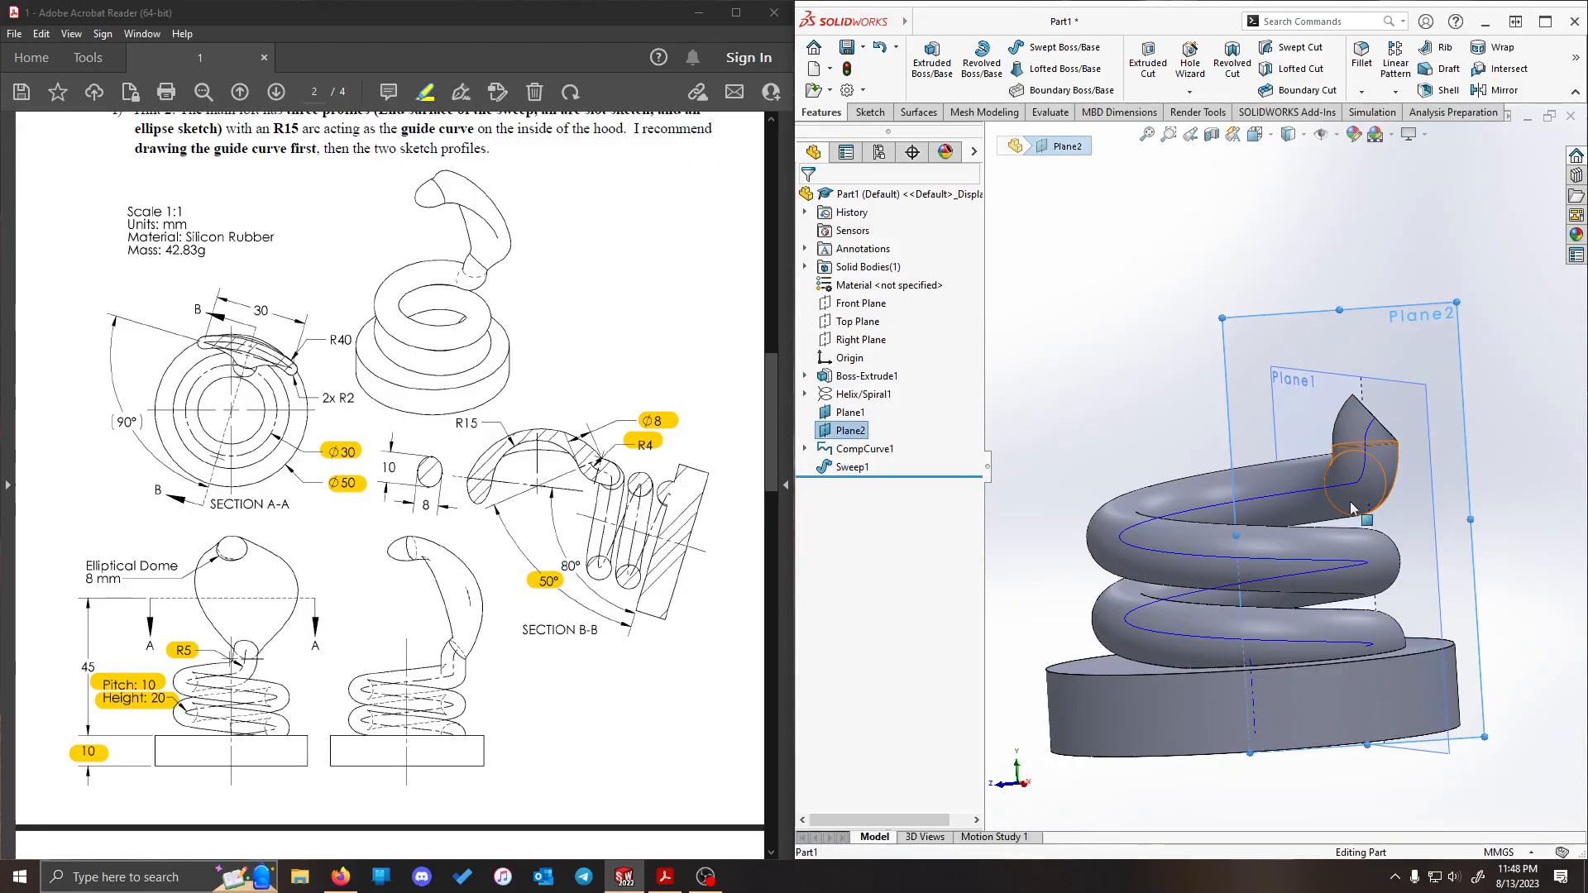
{"action": "right_click", "coordinate": [1255, 335]}
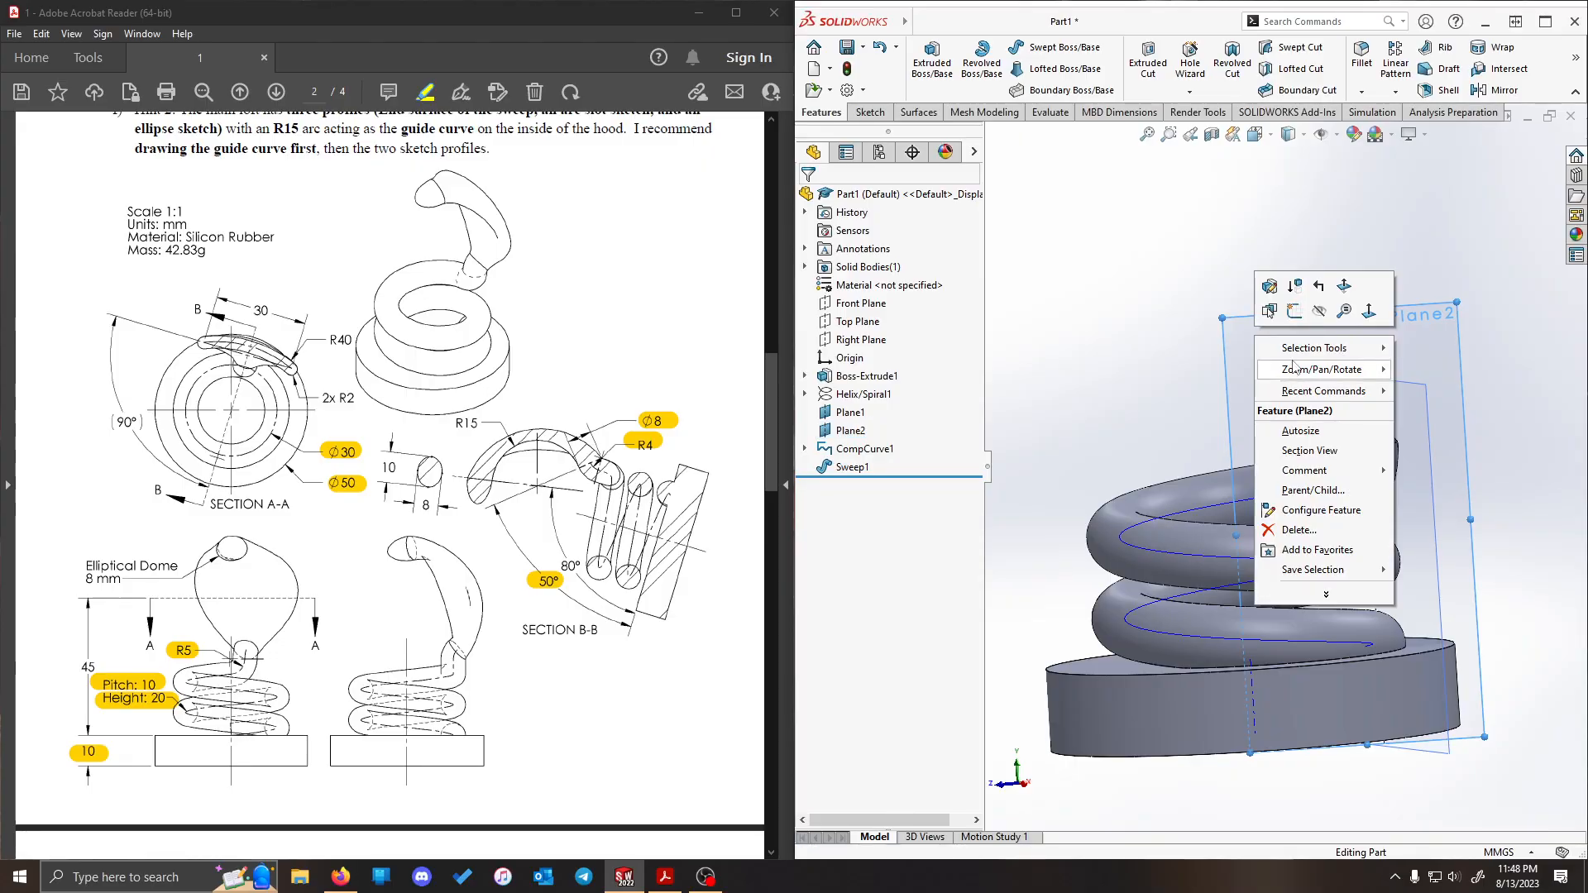
{"action": "left_click", "coordinate": [1295, 310]}
{"action": "key", "text": "ctrl+8"}
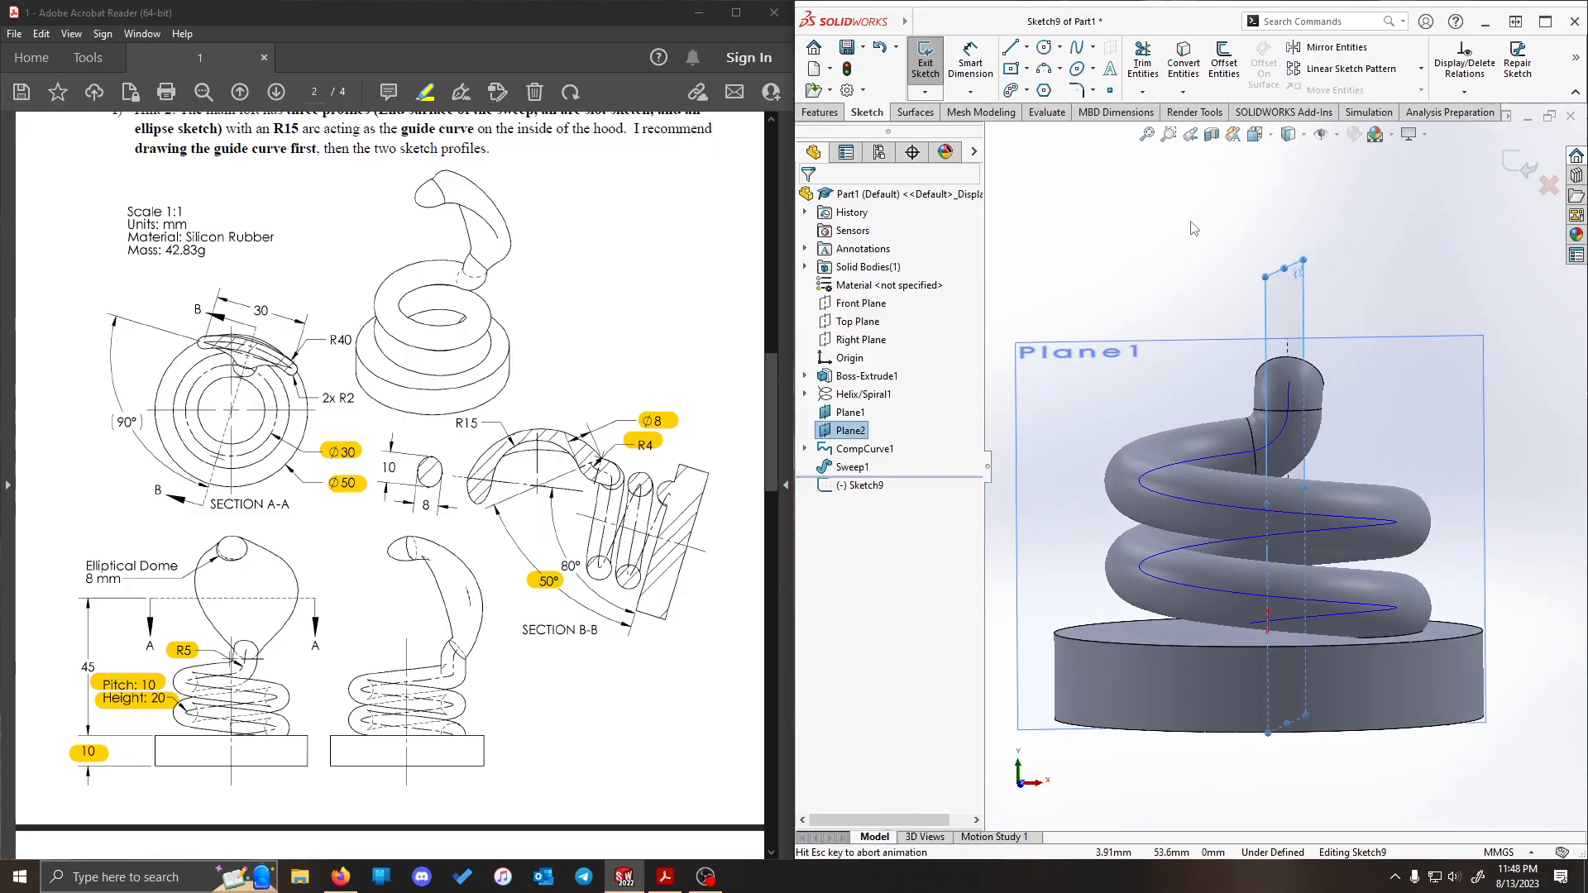
{"action": "scroll", "coordinate": [1178, 234], "scroll_direction": "up", "scroll_amount": 2}
{"action": "scroll", "coordinate": [1168, 214], "scroll_direction": "down", "scroll_amount": 2}
{"action": "scroll", "coordinate": [1172, 213], "scroll_direction": "down", "scroll_amount": 1}
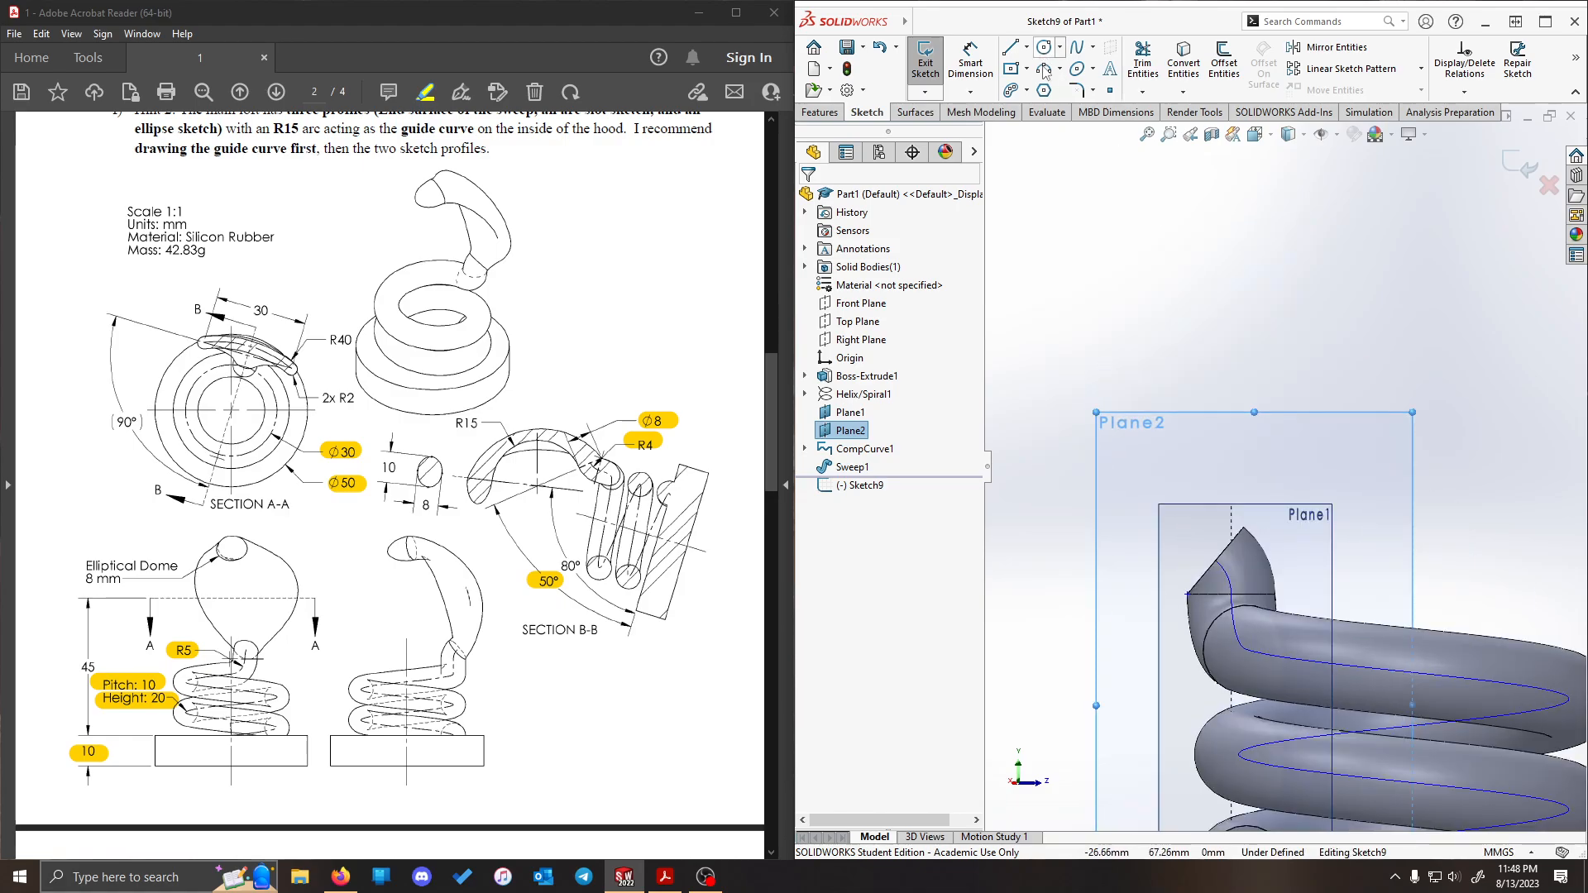
{"action": "left_click", "coordinate": [1044, 67]}
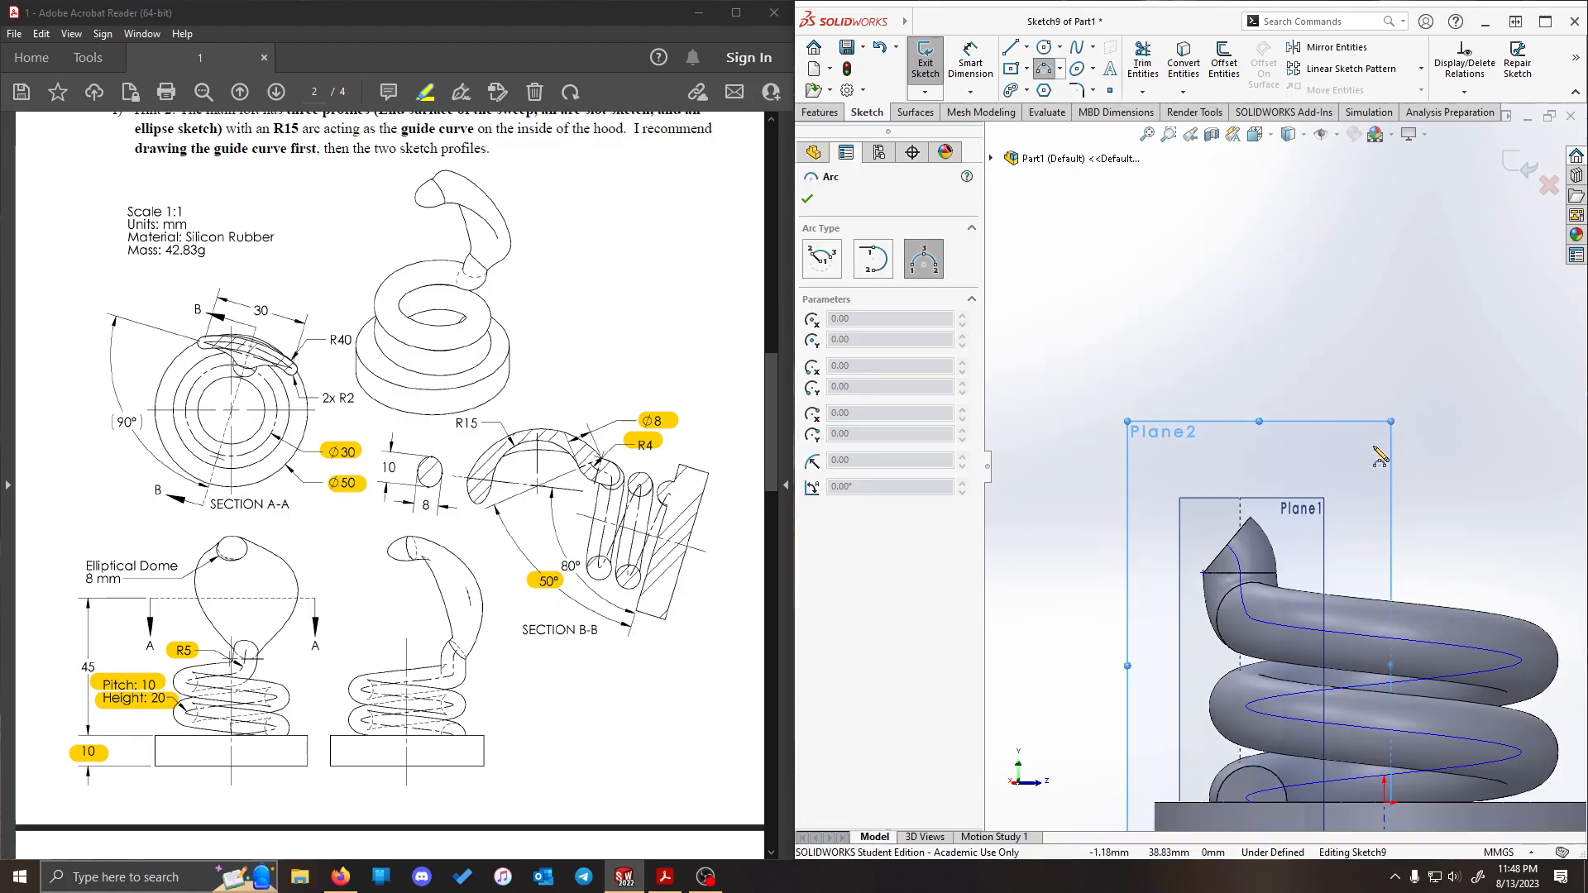
{"action": "left_click", "coordinate": [1259, 479]}
{"action": "left_click", "coordinate": [1282, 270]}
{"action": "left_click", "coordinate": [1200, 385]}
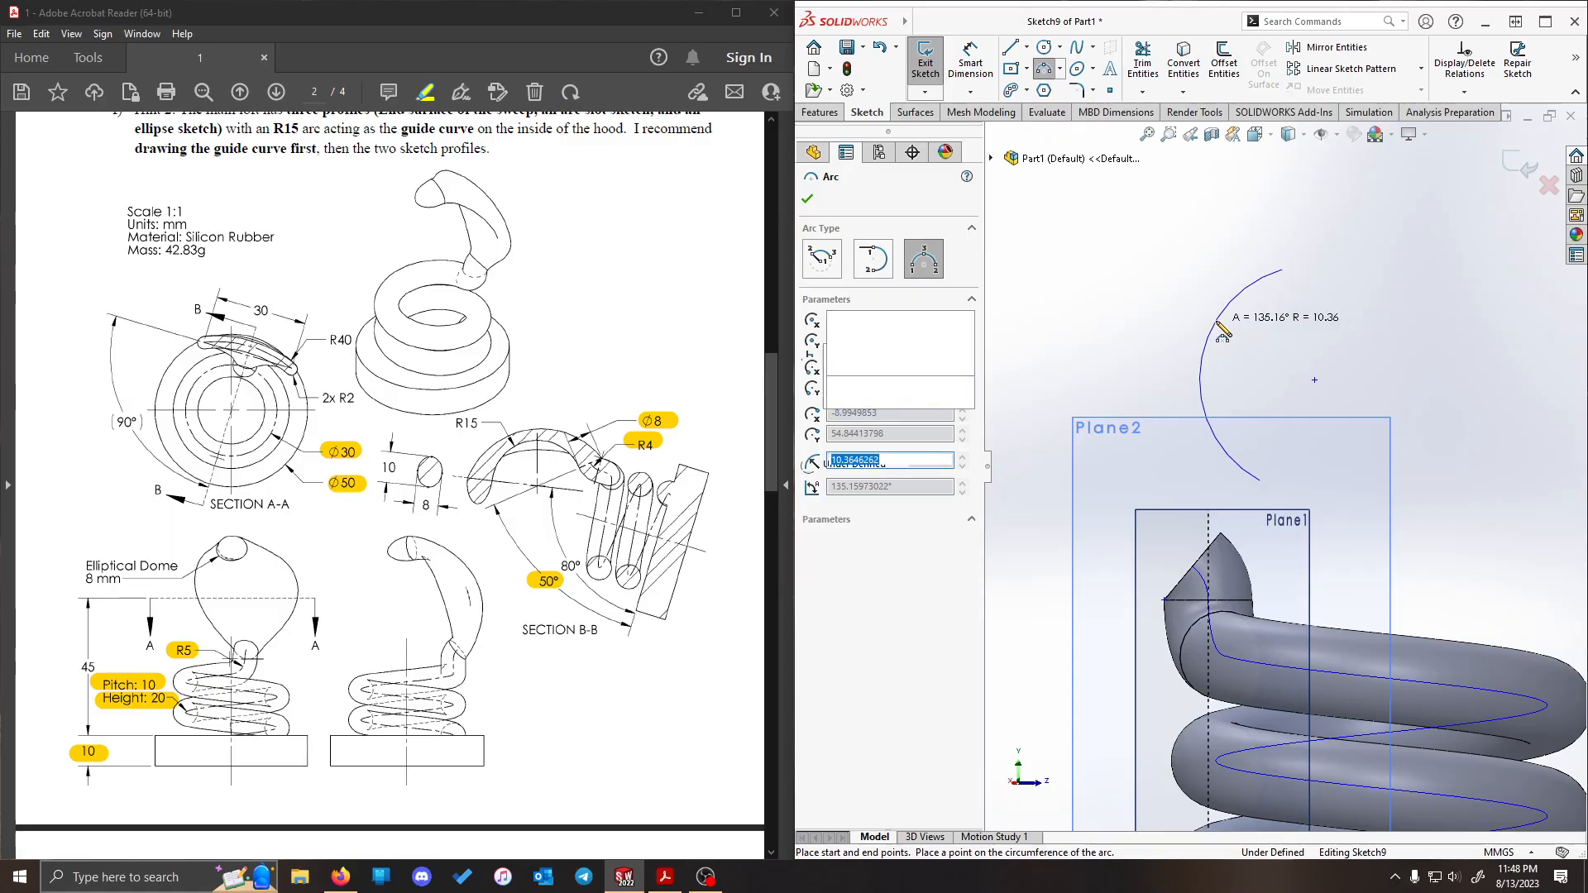
{"action": "key", "text": "Escape"}
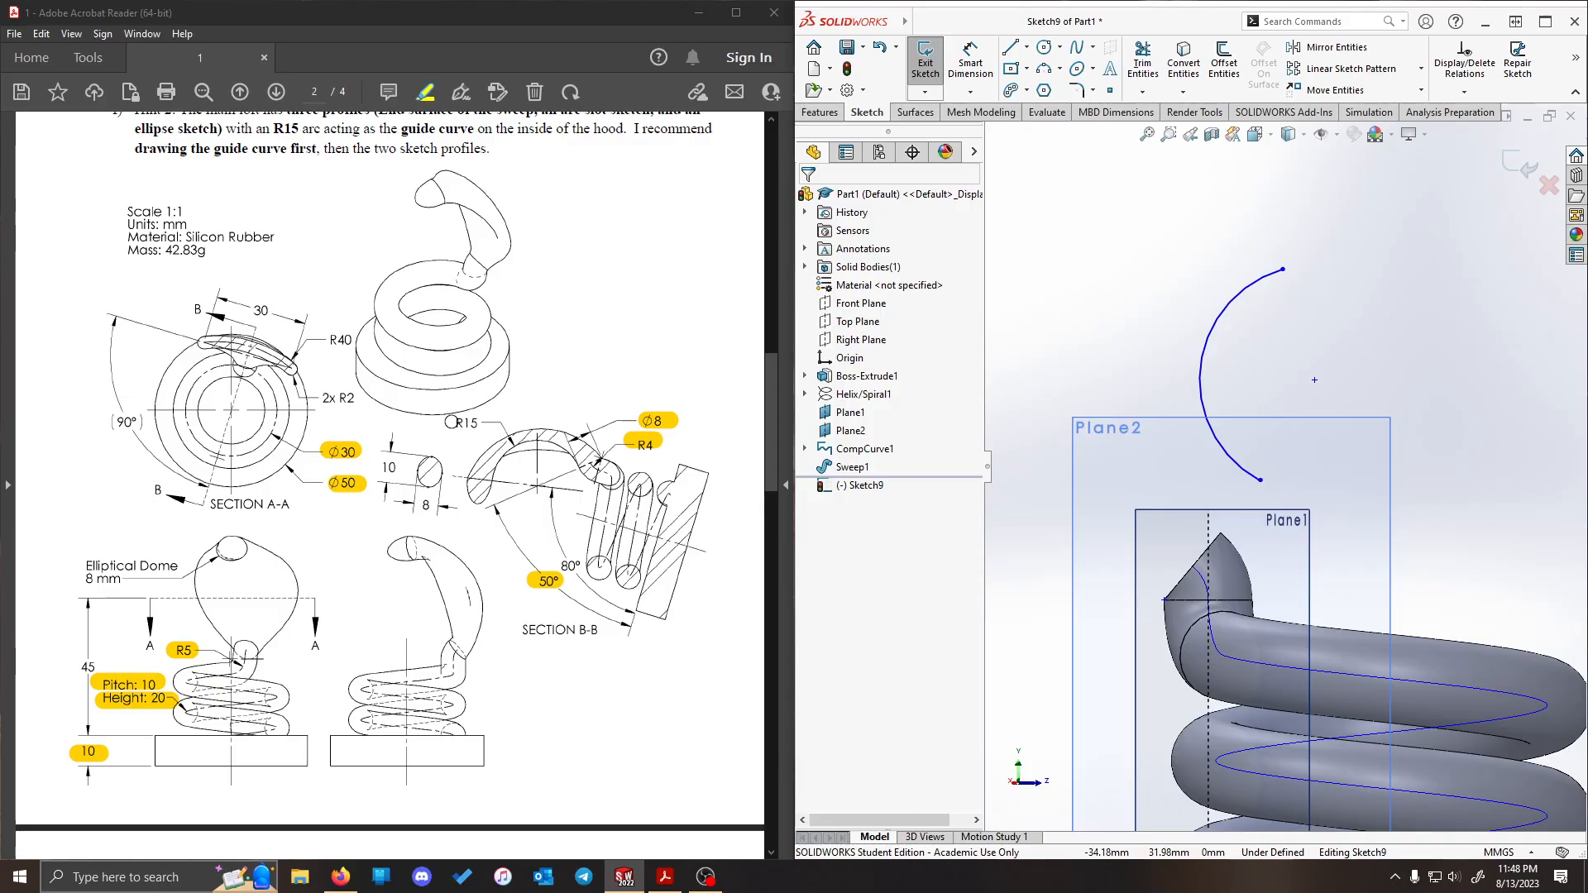
- Highlight the R15 dimension in the PDF drawing and dimension the new arc's radius as 15 mm
{"action": "left_click_drag", "start_coordinate": [451, 422], "coordinate": [473, 422]}
{"action": "left_click", "coordinate": [971, 62]}
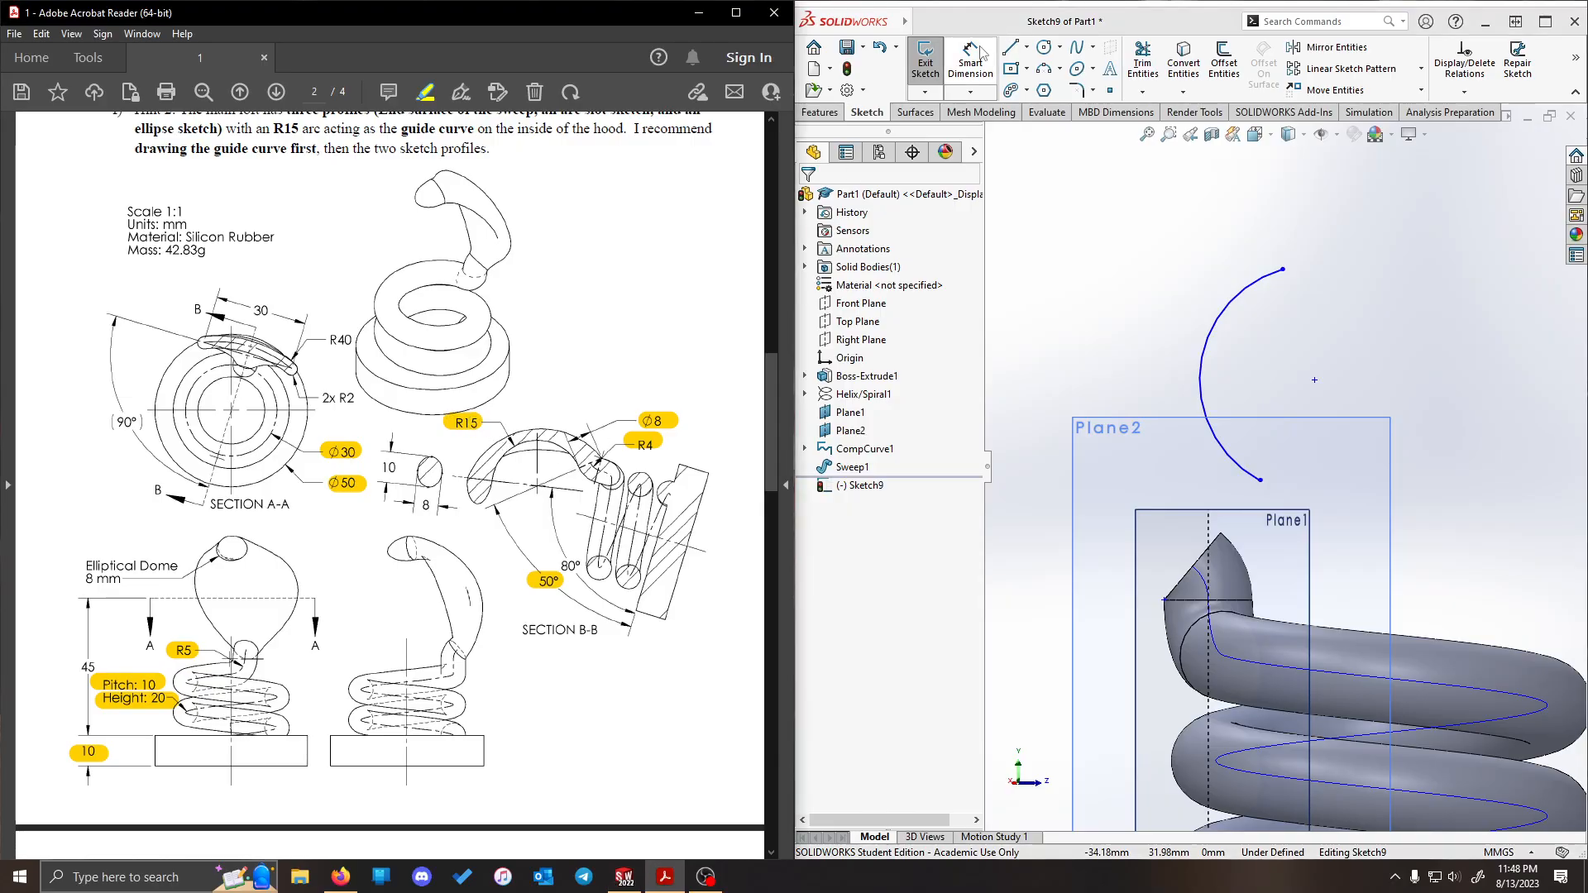
{"action": "left_click", "coordinate": [1224, 306]}
{"action": "left_click", "coordinate": [1113, 248]}
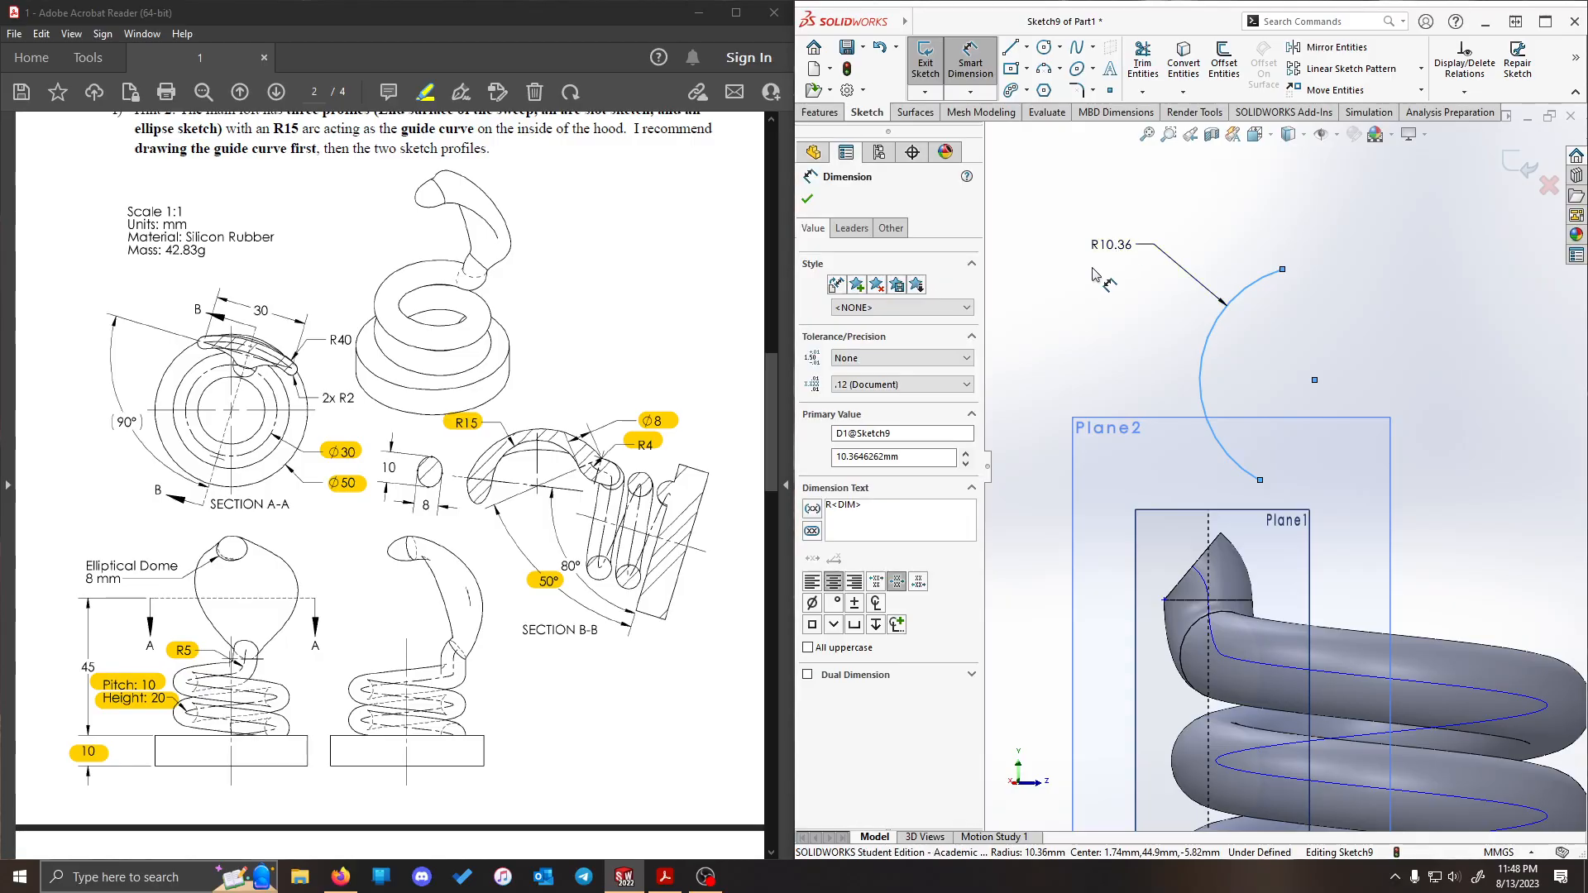
{"action": "type", "text": "15"}
{"action": "key", "text": "Return"}
{"action": "left_click", "coordinate": [1443, 515]}
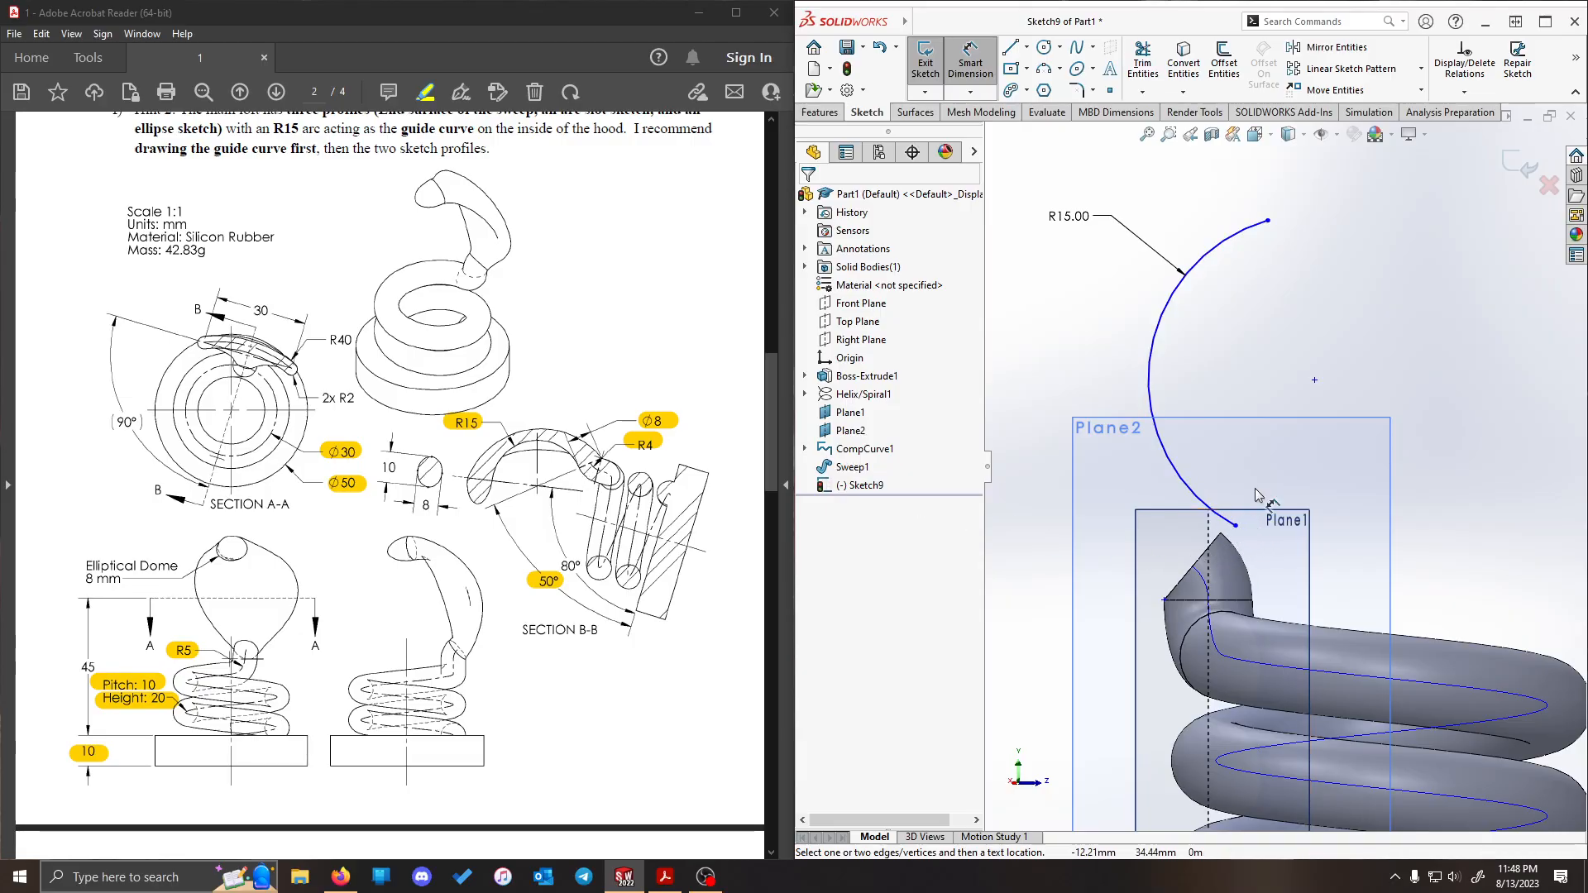
{"action": "key", "text": "Escape"}
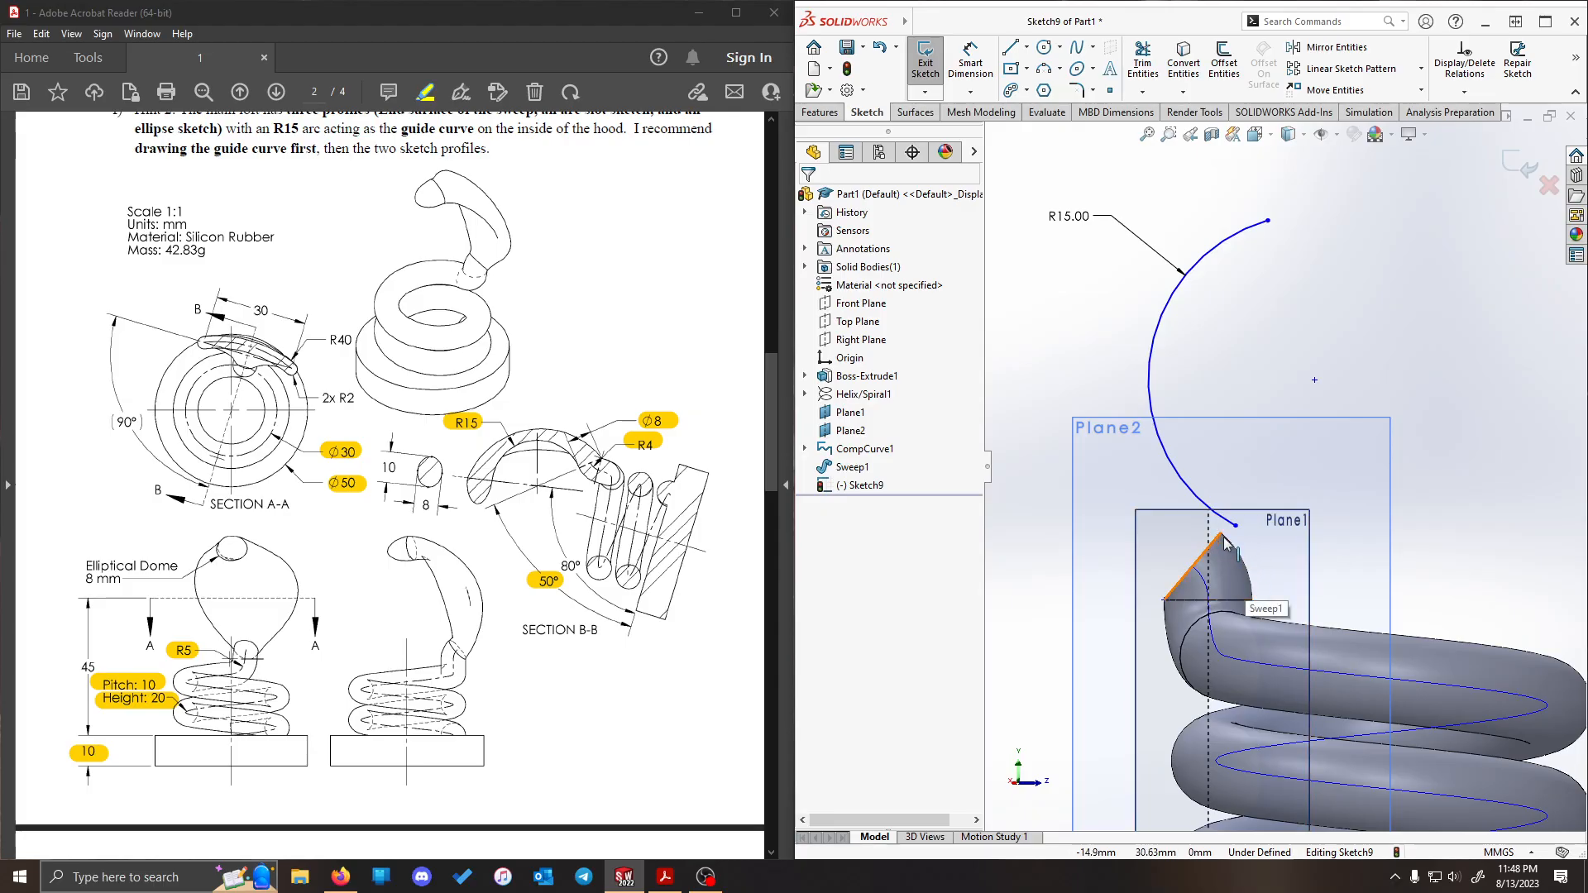
- Add a Pierce relation between the R15 arc's lower endpoint and the circular edge at the sweep's upper end
{"action": "middle_click_drag", "start_coordinate": [1262, 570], "coordinate": [1323, 488]}
{"action": "scroll", "coordinate": [1233, 546], "scroll_direction": "down", "scroll_amount": 3}
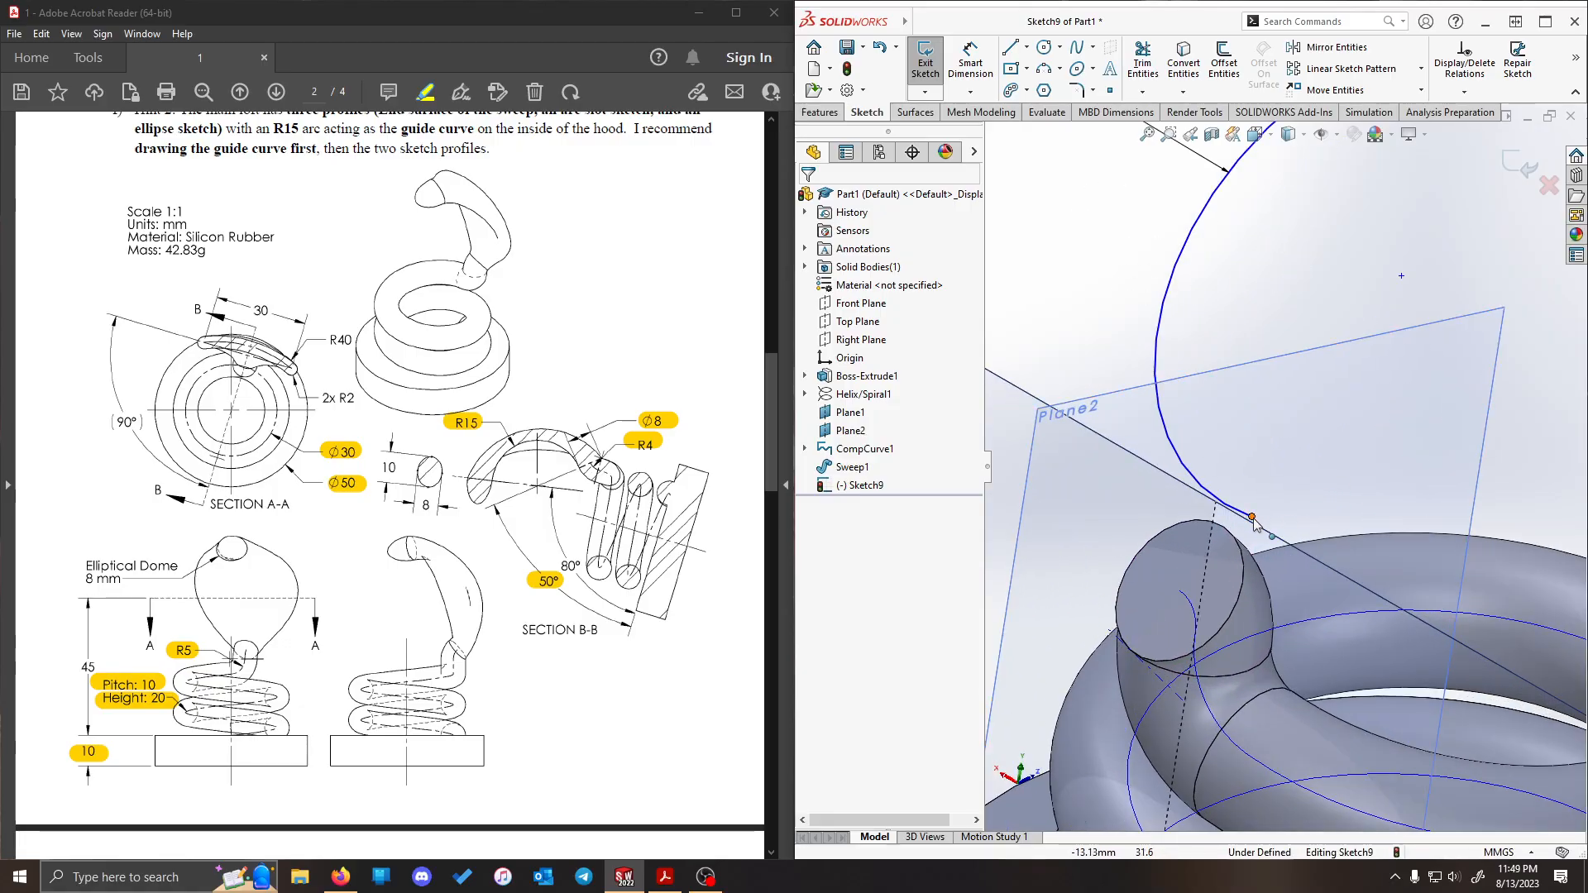
{"action": "left_click", "coordinate": [1253, 516]}
{"action": "left_click", "coordinate": [1240, 544], "text": "ctrl"}
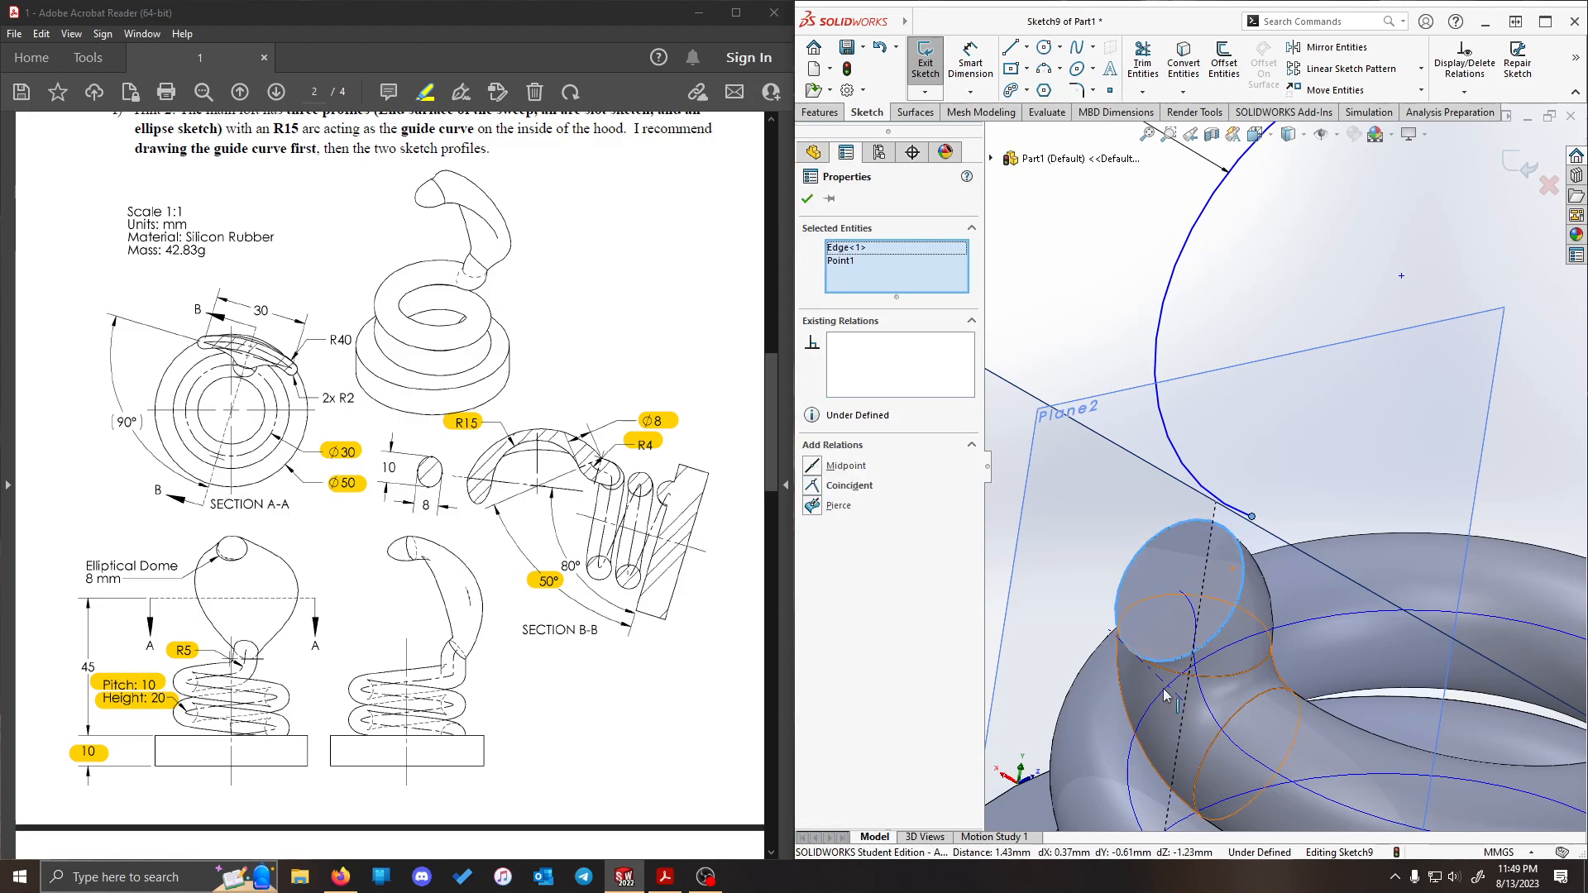
{"action": "left_click", "coordinate": [816, 508]}
{"action": "scroll", "coordinate": [1286, 451], "scroll_direction": "up", "scroll_amount": 3}
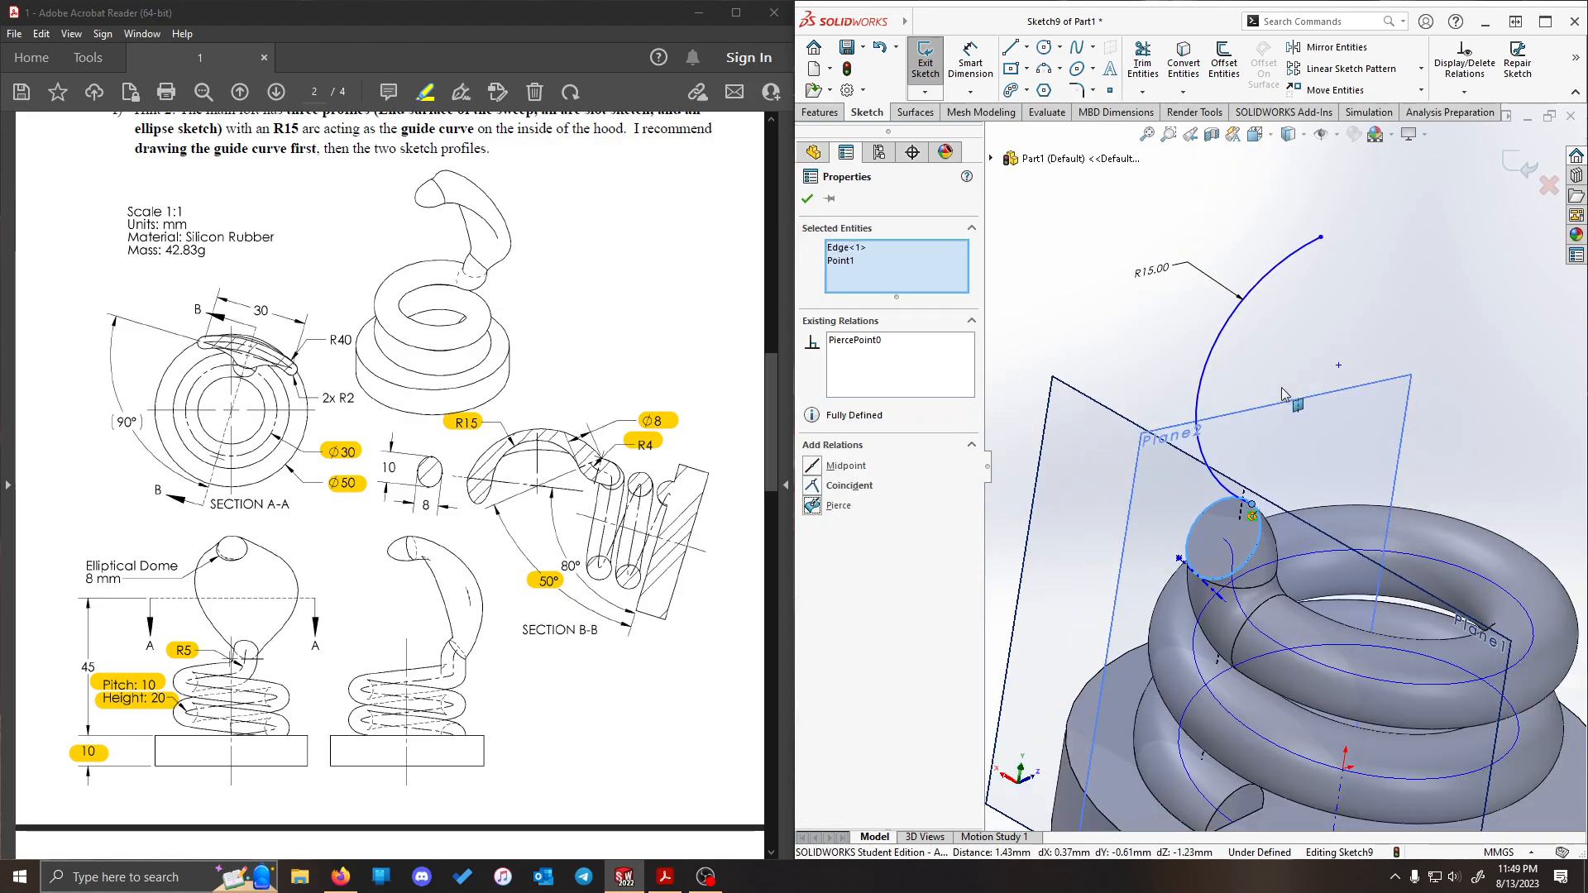
{"action": "left_click", "coordinate": [1422, 319]}
- Highlight the slanted line through the R15 arc's center in Section B-B of the PDF drawing
{"action": "middle_click_drag", "start_coordinate": [1434, 356], "coordinate": [1349, 363]}
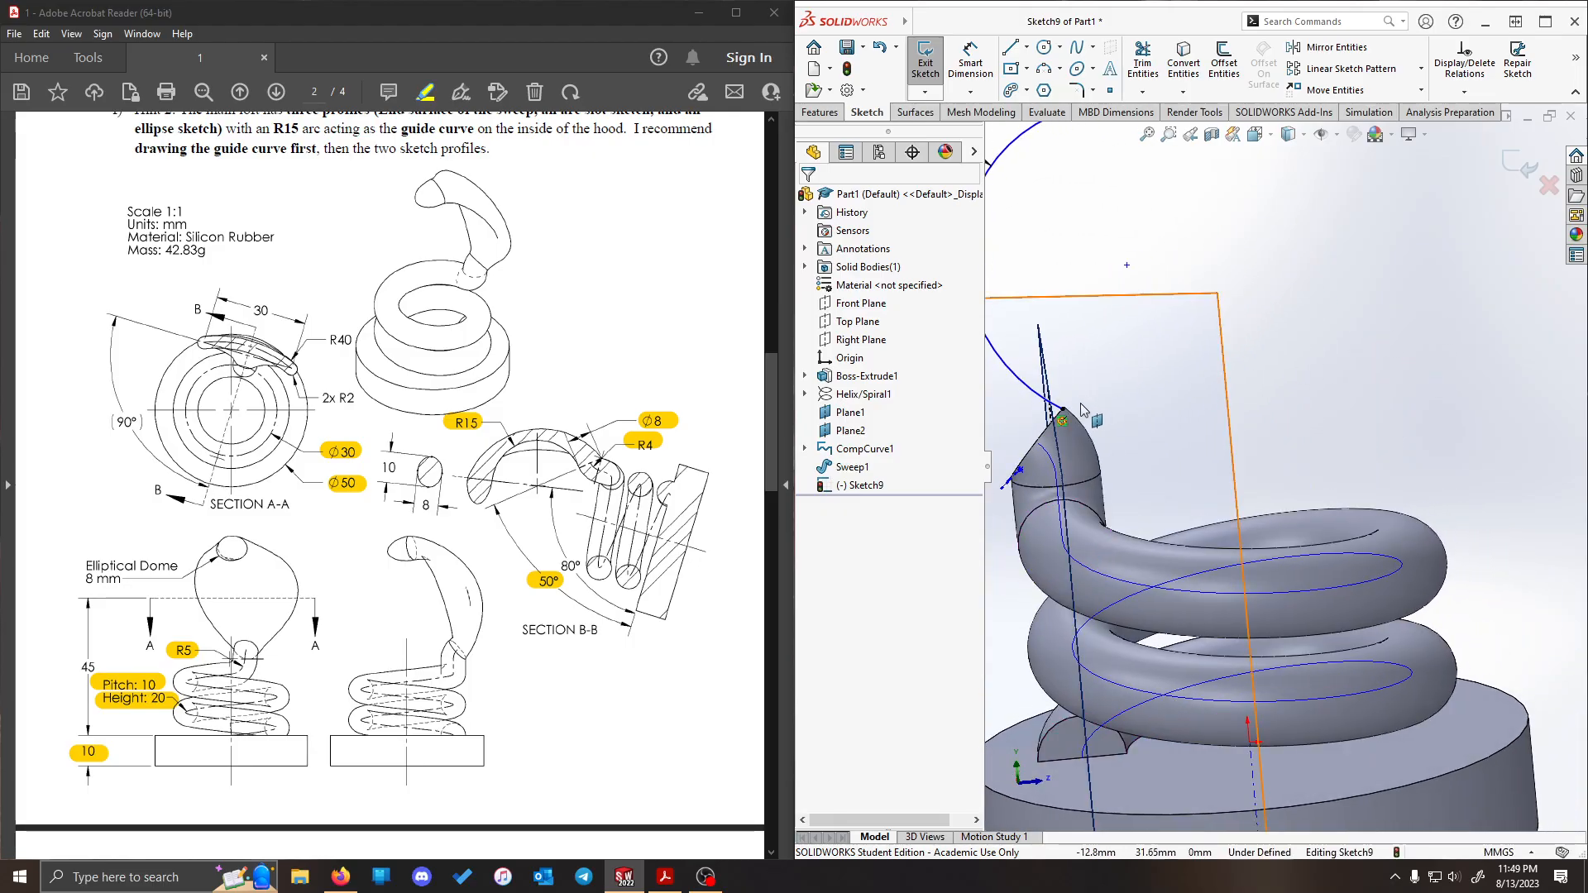
{"action": "scroll", "coordinate": [1082, 405], "scroll_direction": "up", "scroll_amount": 2}
{"action": "scroll", "coordinate": [1143, 403], "scroll_direction": "down", "scroll_amount": 3}
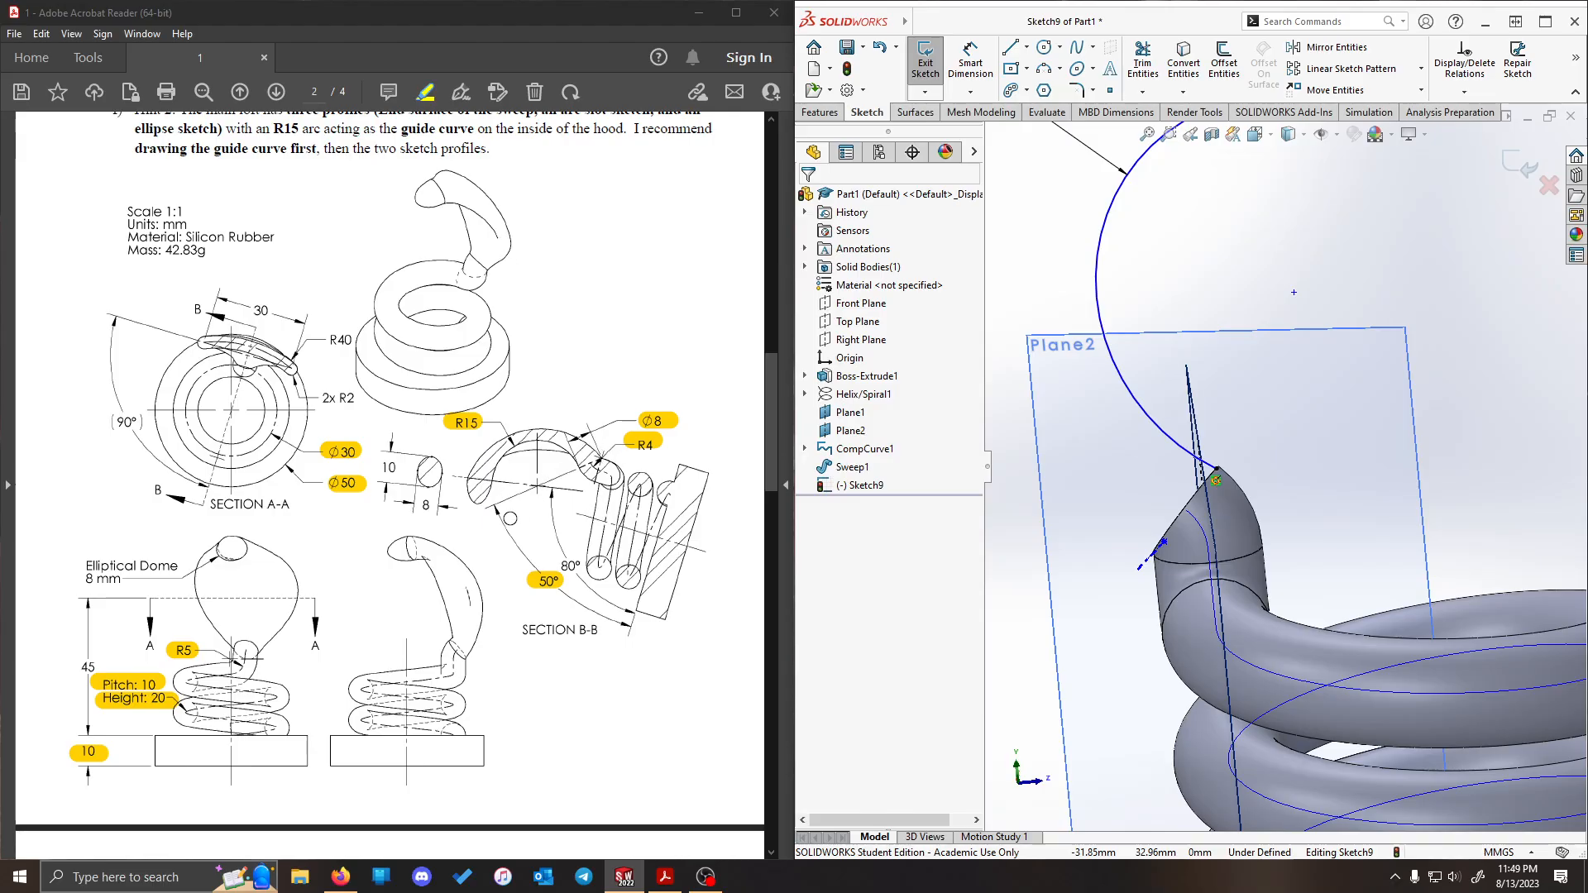
{"action": "scroll", "coordinate": [1241, 457], "scroll_direction": "up", "scroll_amount": 1}
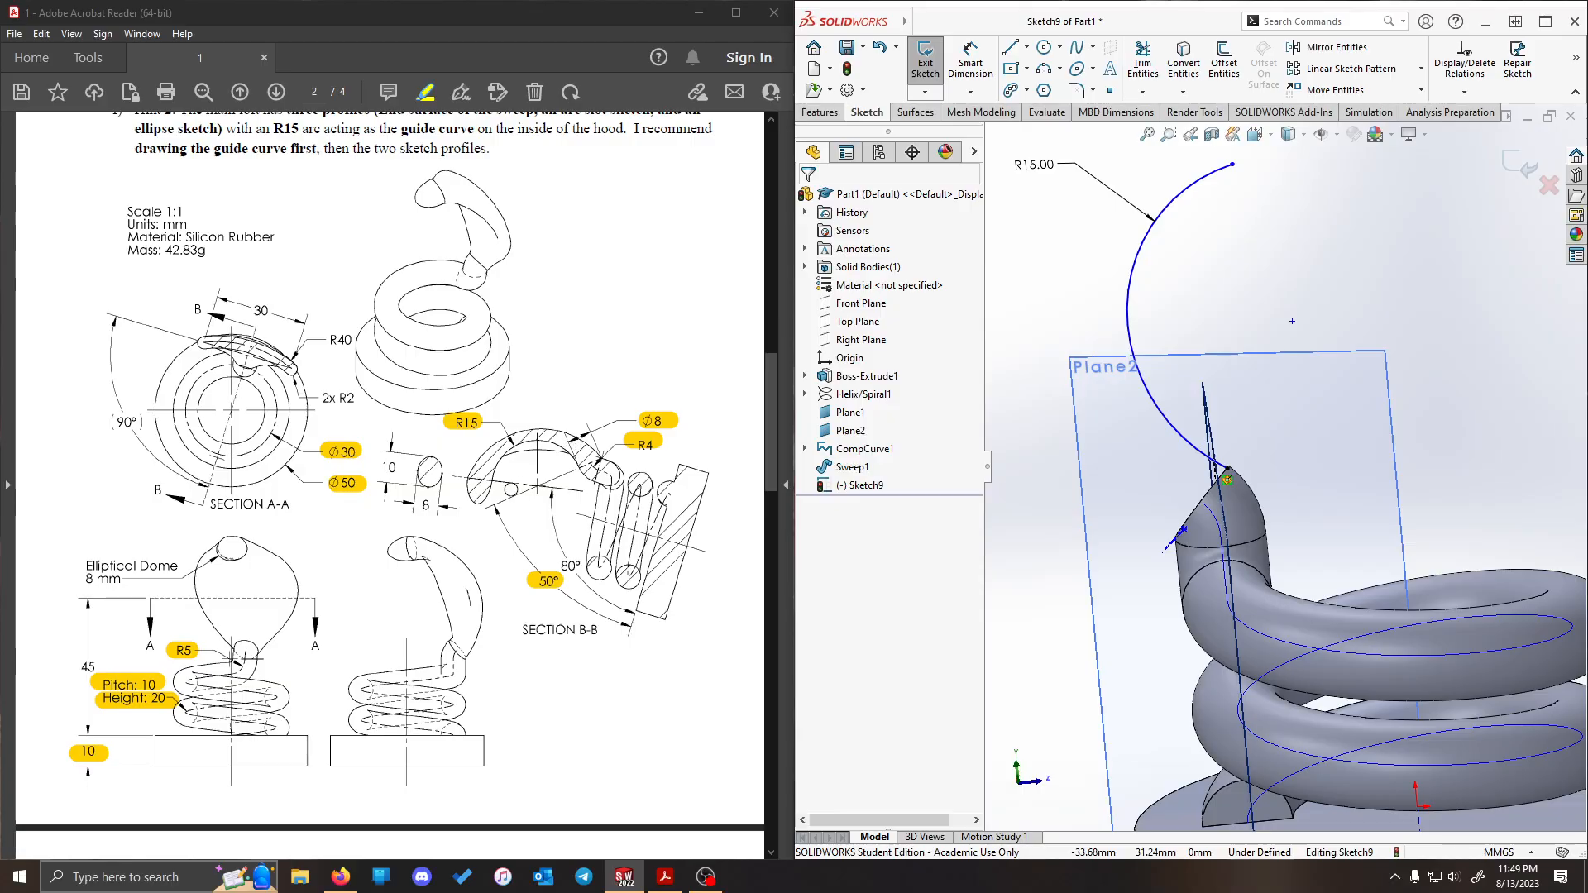
{"action": "left_click_drag", "start_coordinate": [494, 501], "coordinate": [616, 454]}
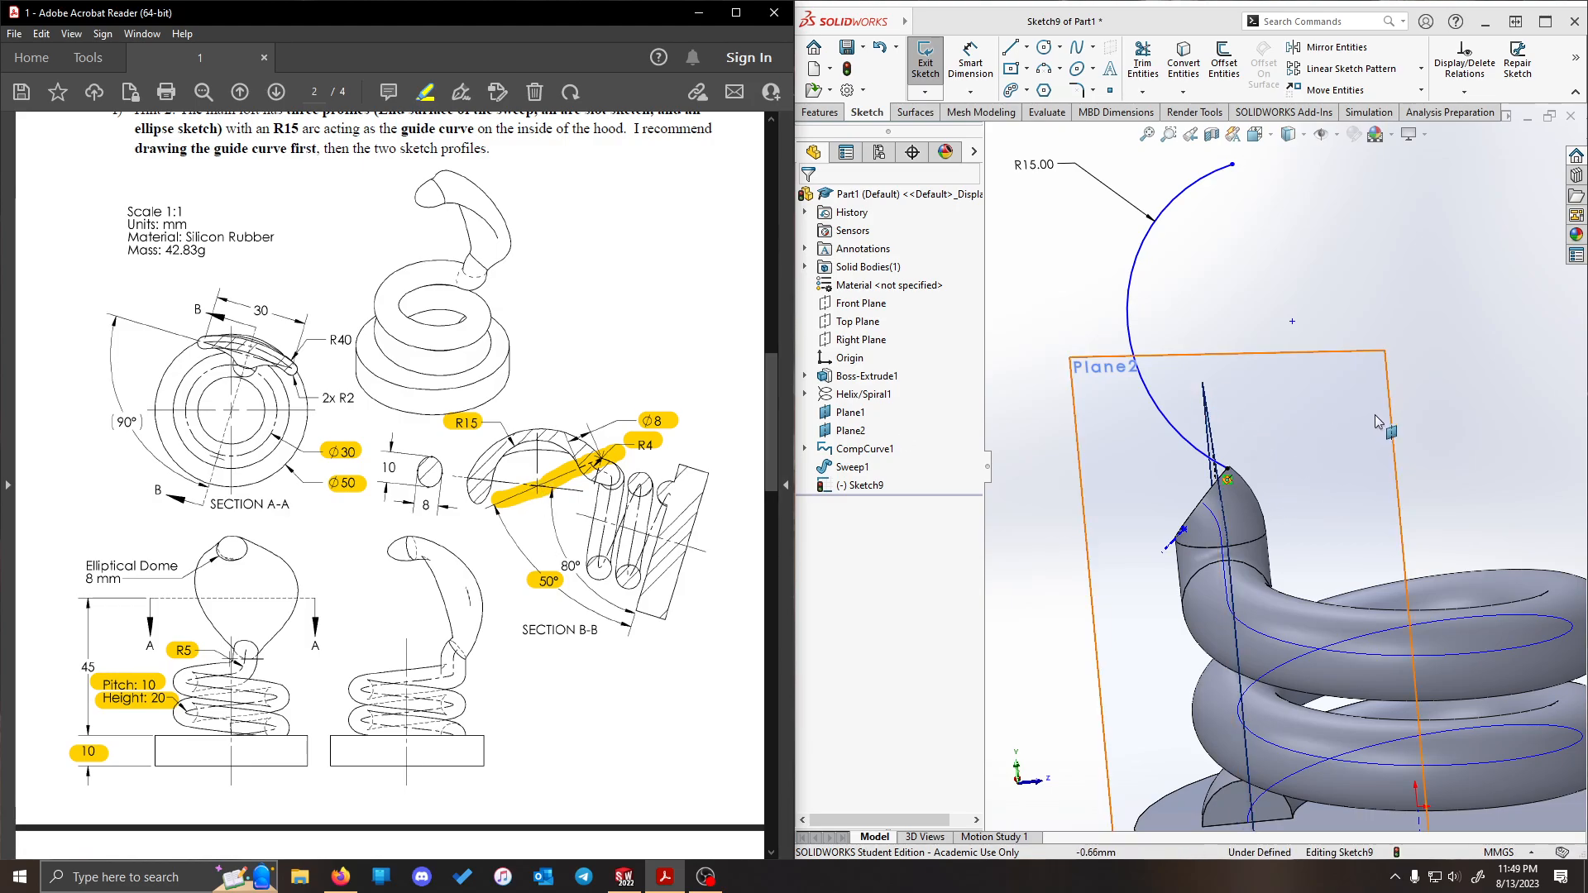
- Show the R4 arc sketch, Sketch4, stored under the composite curve
{"action": "mouse_move", "coordinate": [1380, 420]}
{"action": "middle_mouse_down"}
{"action": "mouse_move", "coordinate": [1417, 406]}
{"action": "mouse_move", "coordinate": [1373, 414]}
{"action": "middle_mouse_up"}
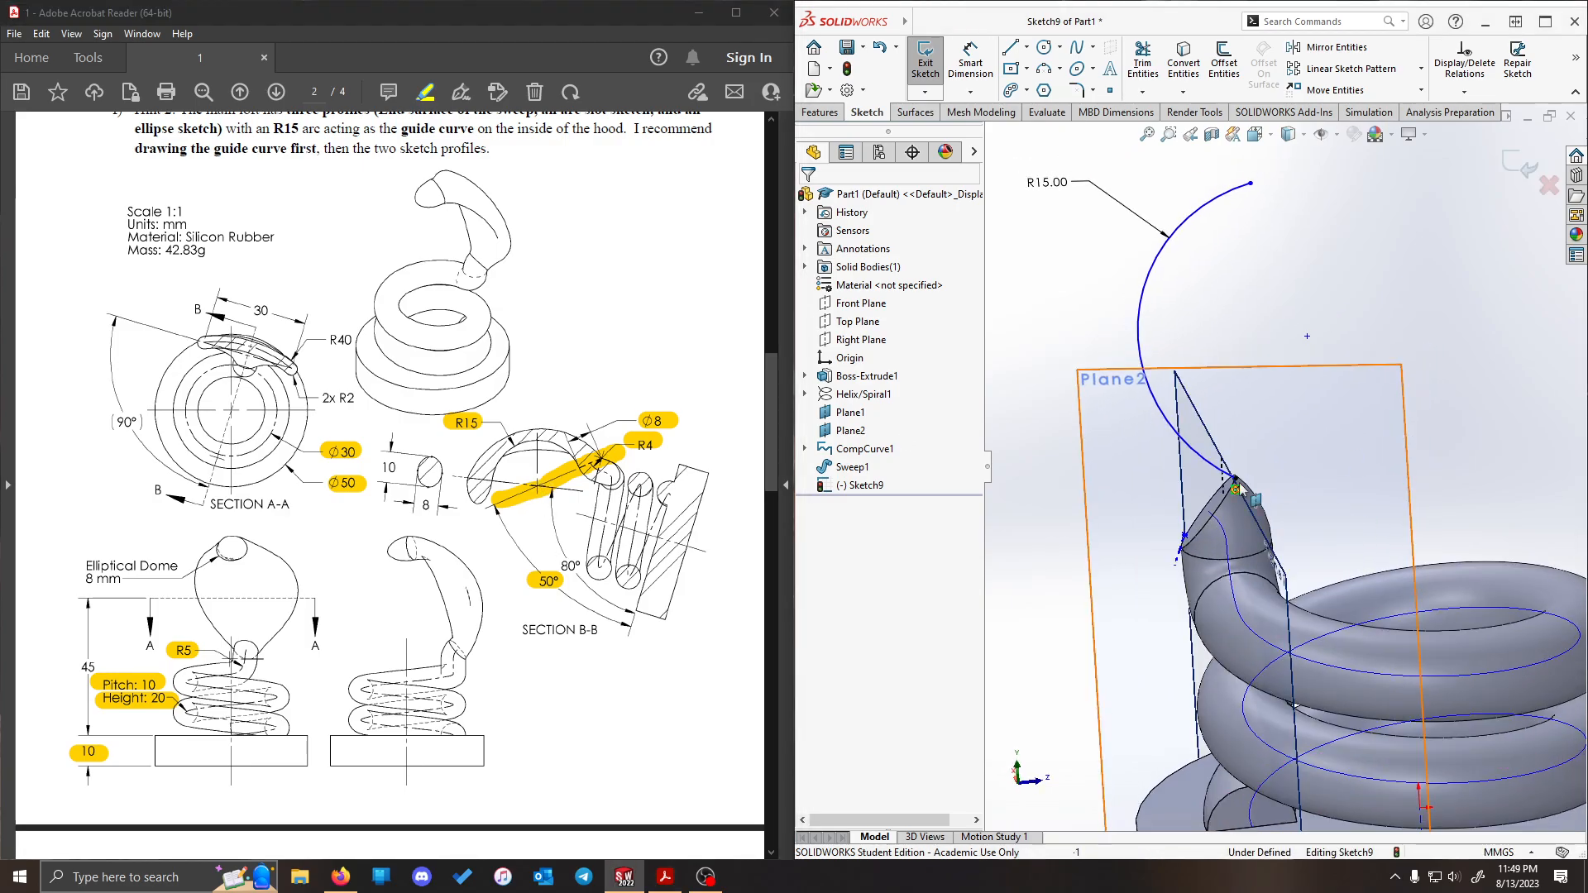
{"action": "left_click", "coordinate": [805, 448]}
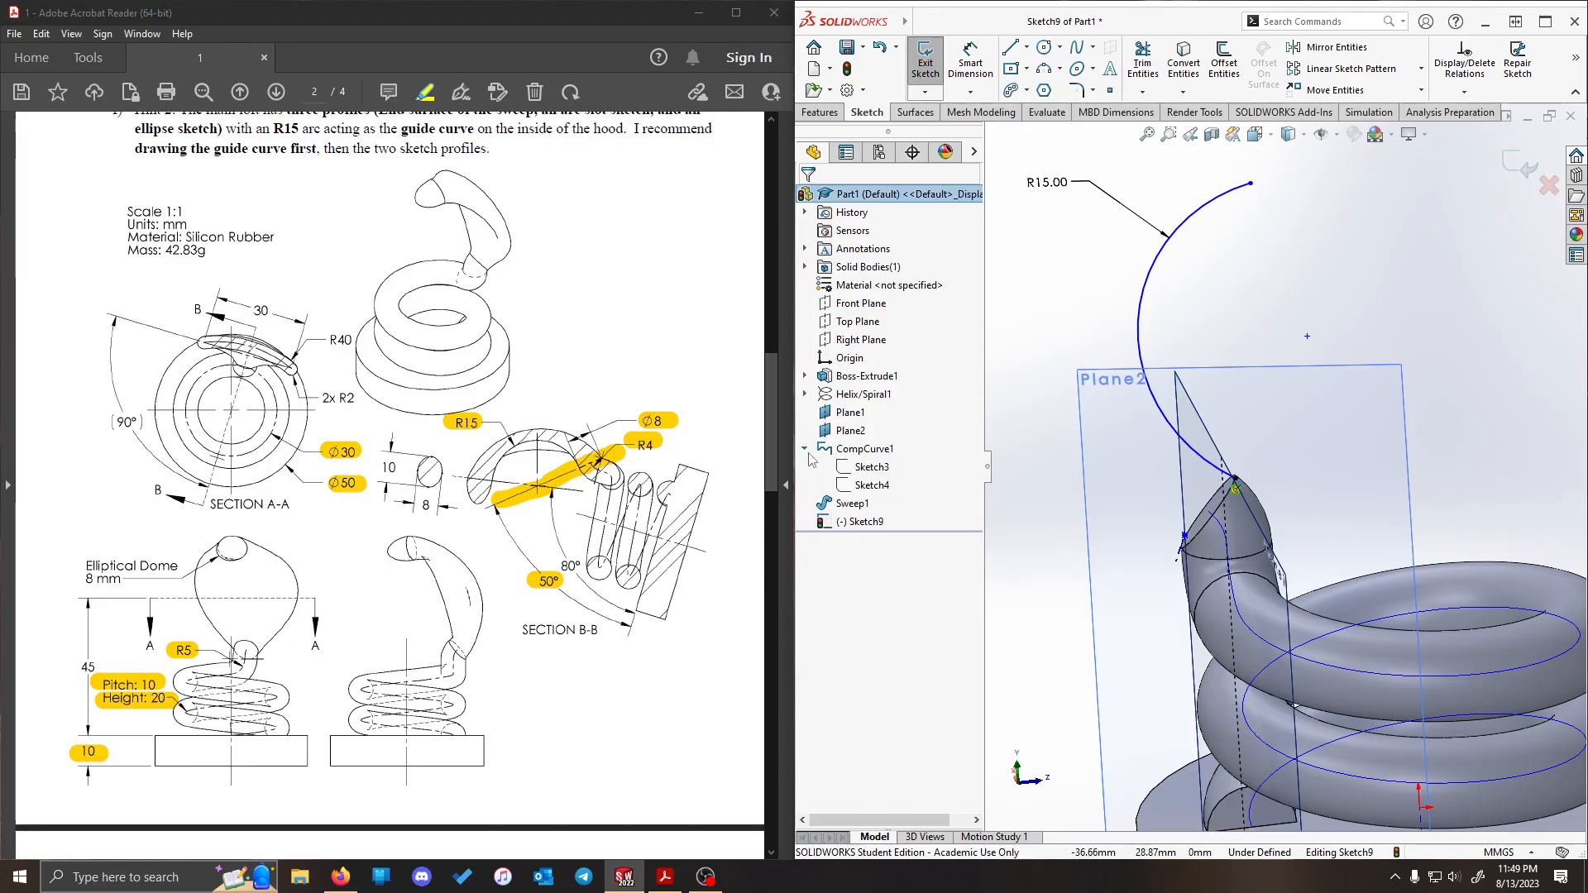
{"action": "right_click", "coordinate": [885, 484]}
{"action": "left_click", "coordinate": [898, 459]}
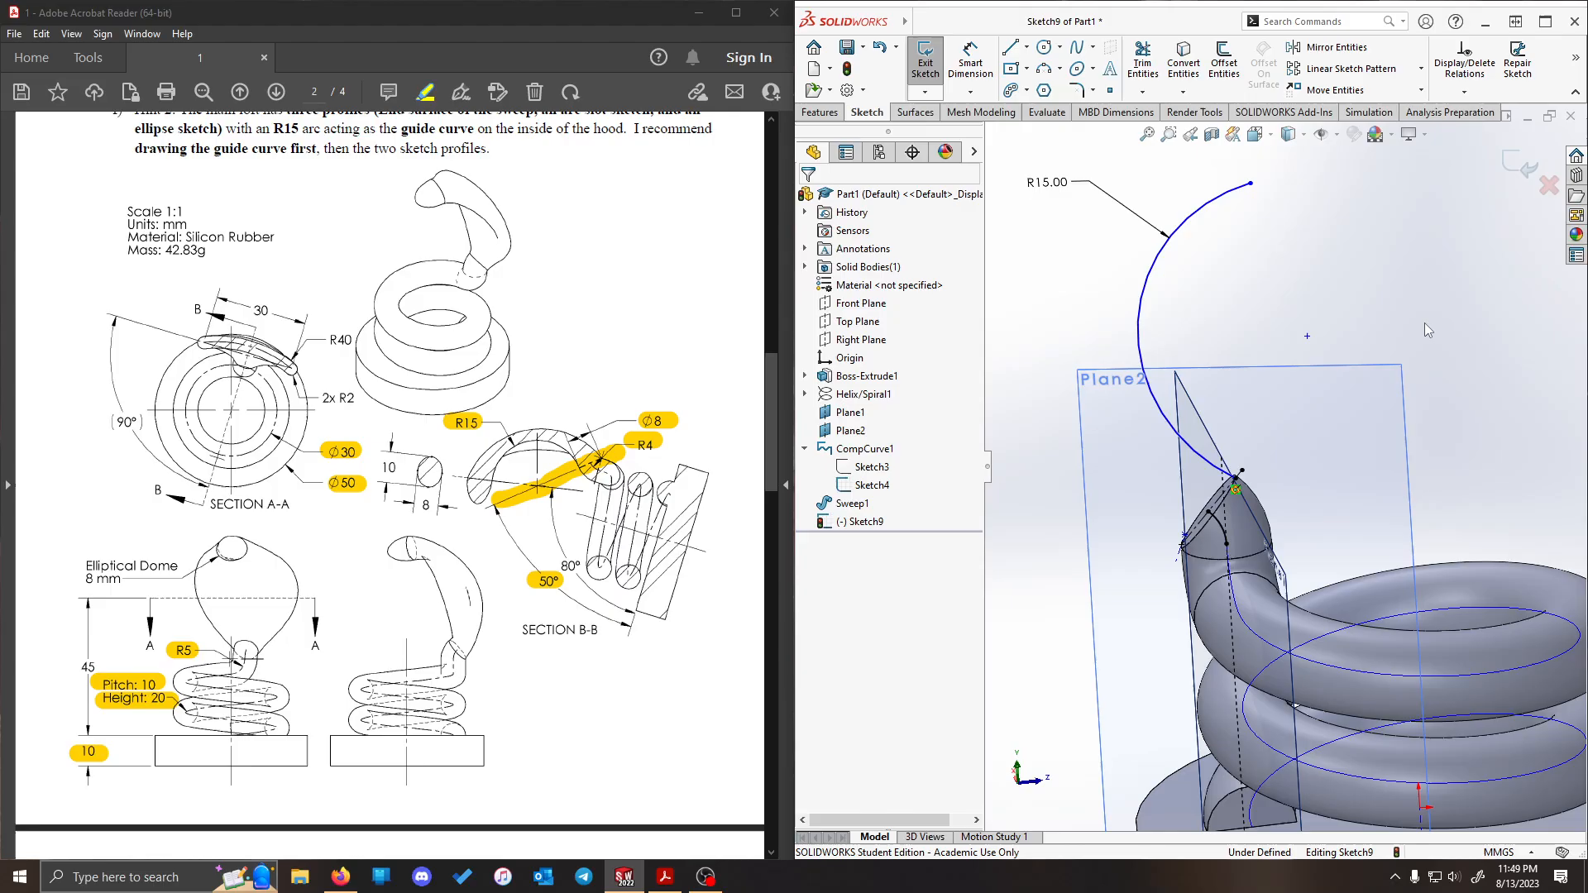
- Make the R15 arc's center point coincident with the construction centerline of Sketch4
{"action": "left_click", "coordinate": [1303, 337]}
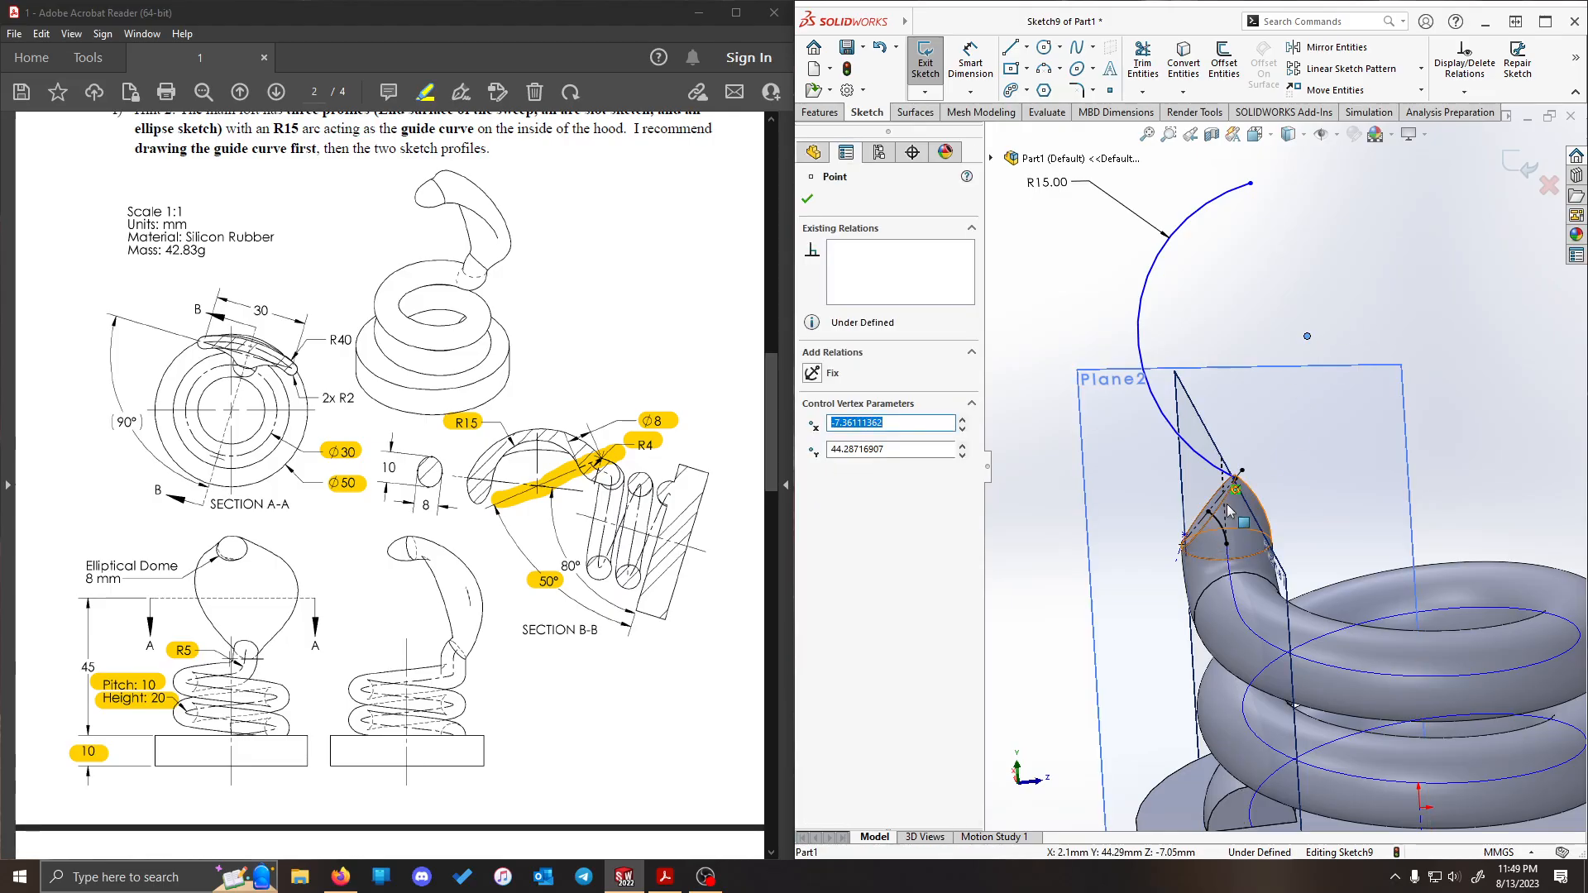
{"action": "scroll", "coordinate": [1232, 478], "scroll_direction": "down", "scroll_amount": 2}
{"action": "middle_click_drag", "start_coordinate": [1408, 285], "coordinate": [1392, 316]}
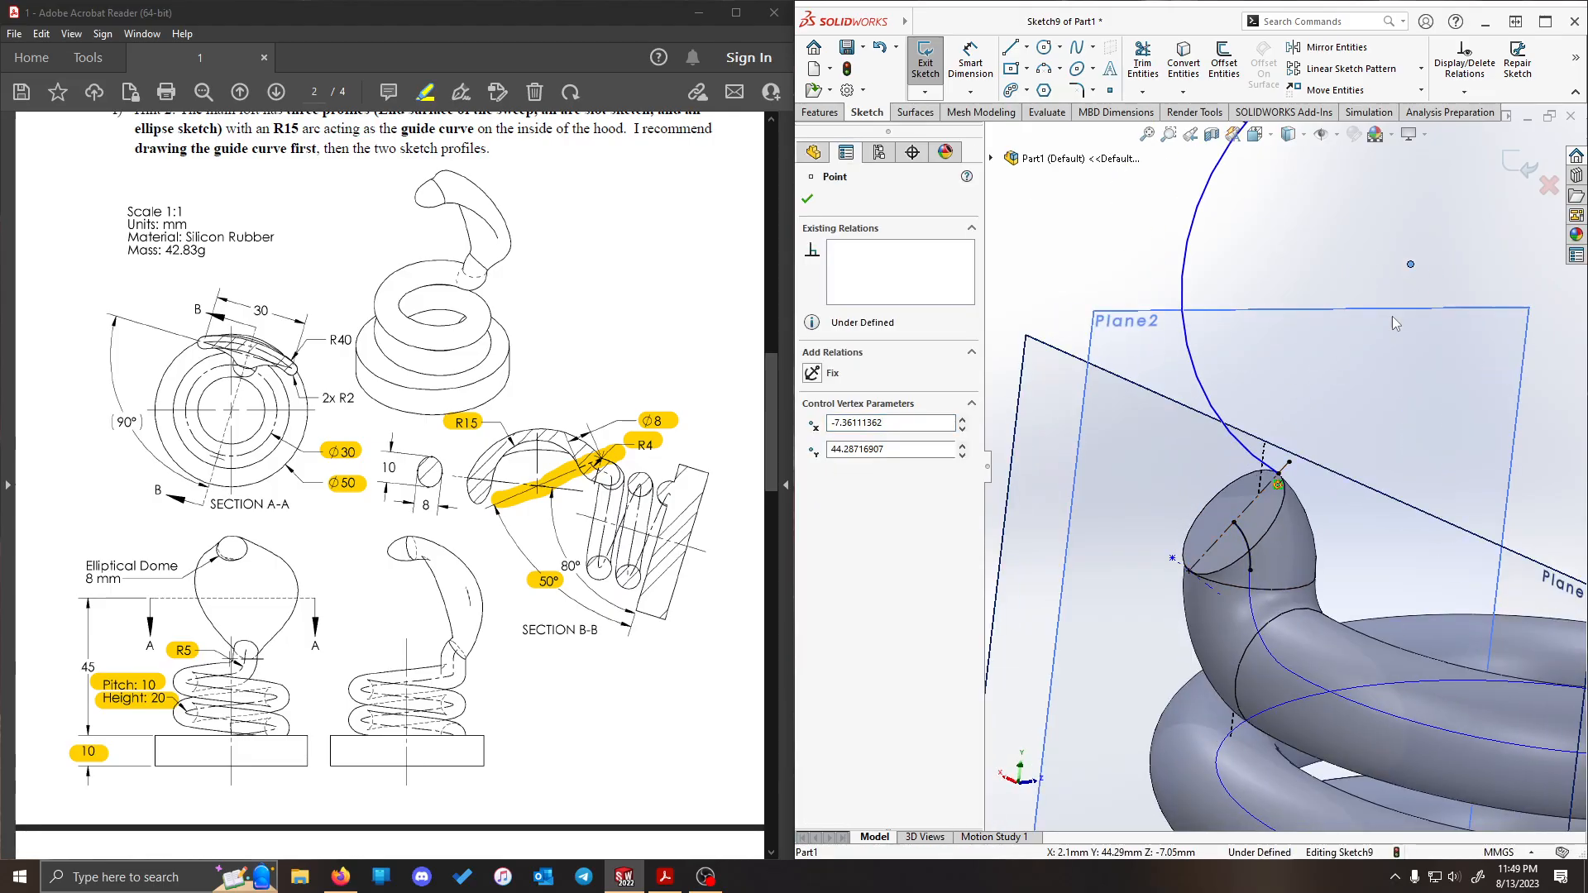
{"action": "left_click", "coordinate": [1251, 506], "text": "ctrl"}
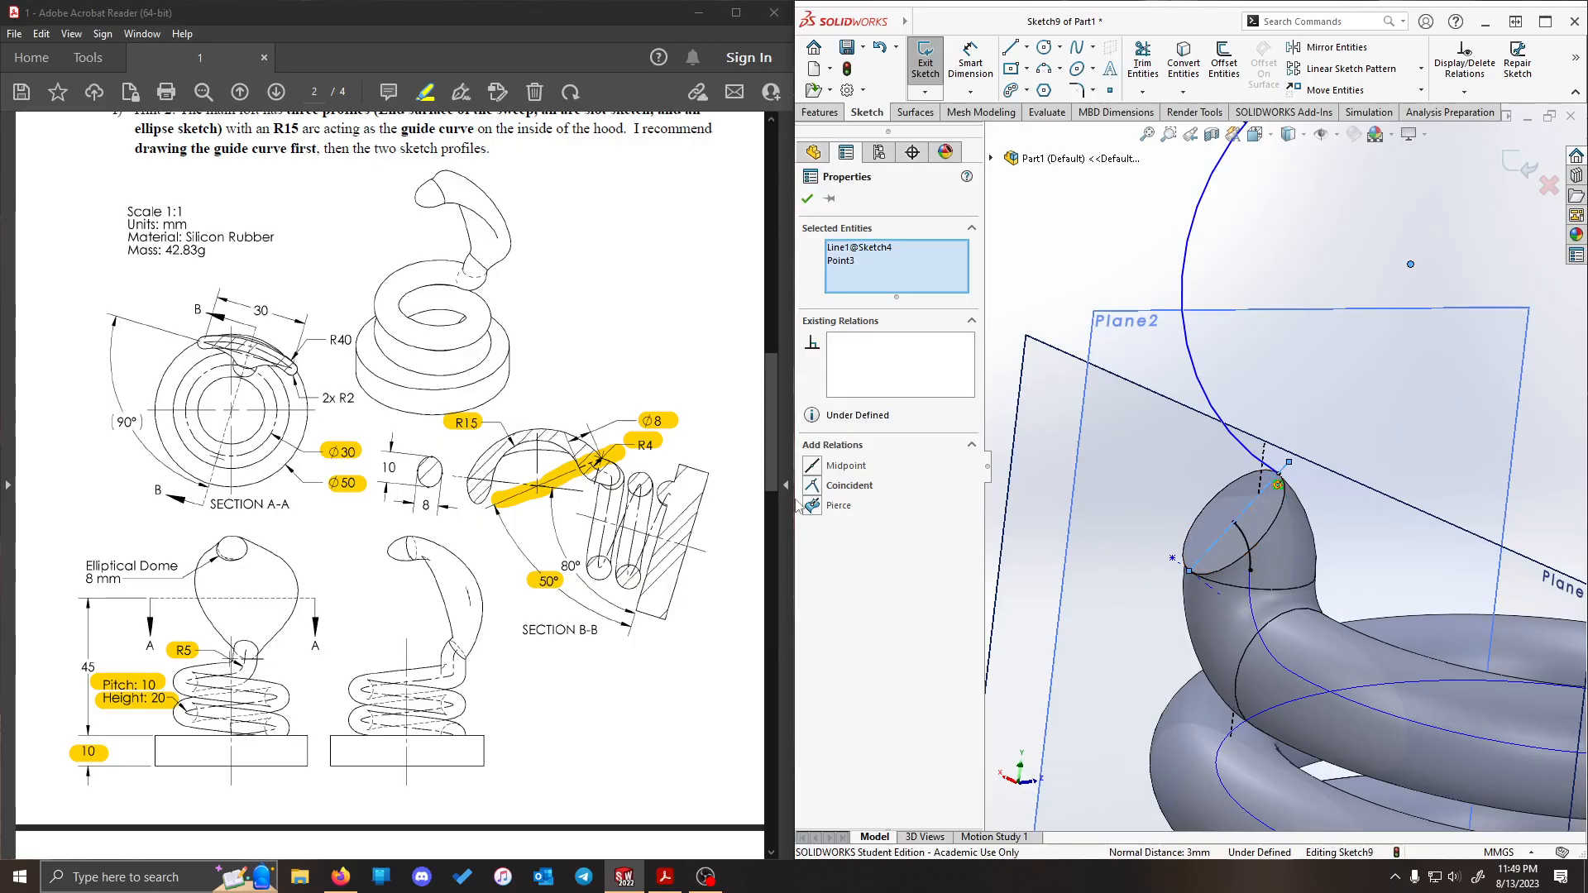
{"action": "left_click", "coordinate": [823, 486]}
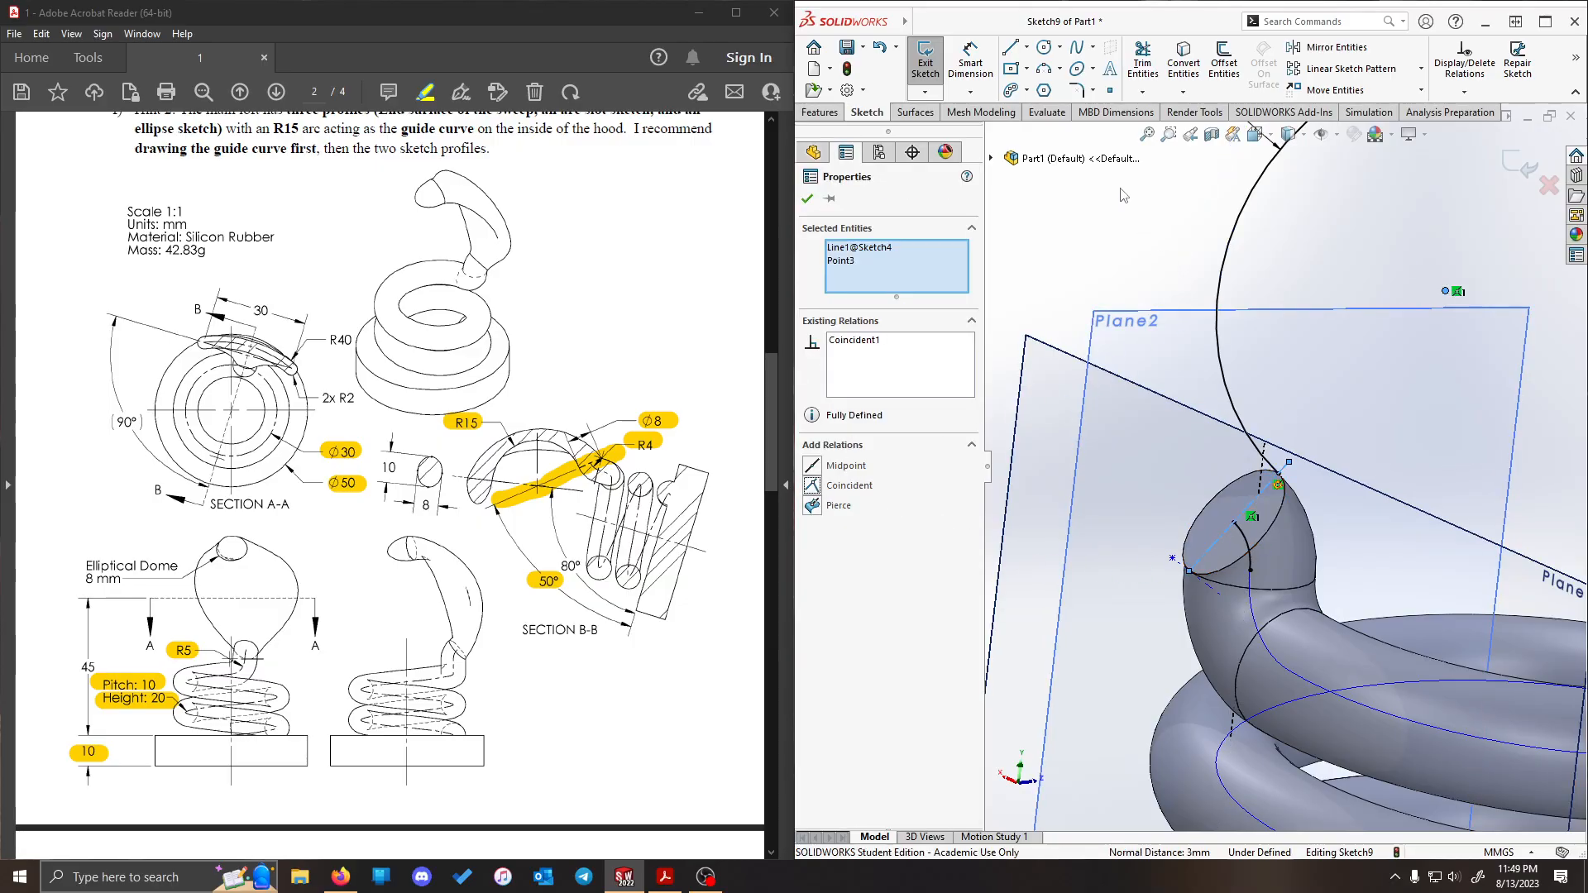
{"action": "key", "text": "Escape"}
- Add a Tangent relation between the R15 arc and the silhouette edge of the sweep's upper end
{"action": "mouse_move", "coordinate": [1324, 297]}
{"action": "middle_mouse_down"}
{"action": "mouse_move", "coordinate": [1440, 323]}
{"action": "mouse_move", "coordinate": [1372, 410]}
{"action": "mouse_move", "coordinate": [1308, 381]}
{"action": "middle_mouse_up"}
{"action": "scroll", "coordinate": [1334, 457], "scroll_direction": "up", "scroll_amount": 1}
{"action": "scroll", "coordinate": [1323, 417], "scroll_direction": "down", "scroll_amount": 4}
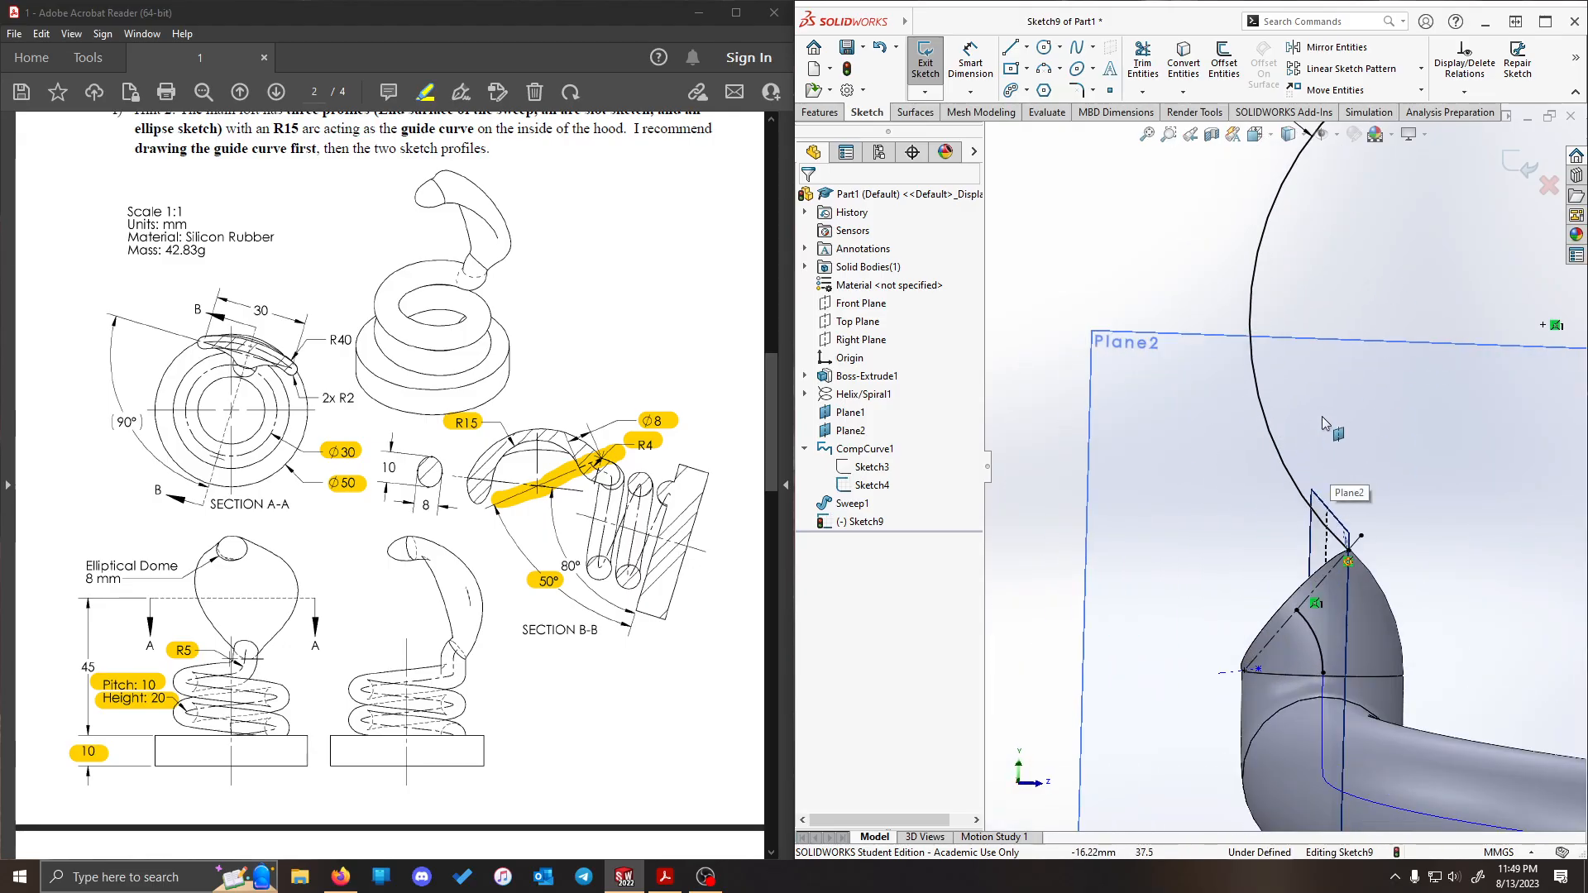
{"action": "mouse_move", "coordinate": [1361, 252]}
{"action": "middle_mouse_down"}
{"action": "mouse_move", "coordinate": [1343, 266]}
{"action": "mouse_move", "coordinate": [1366, 277]}
{"action": "middle_mouse_up"}
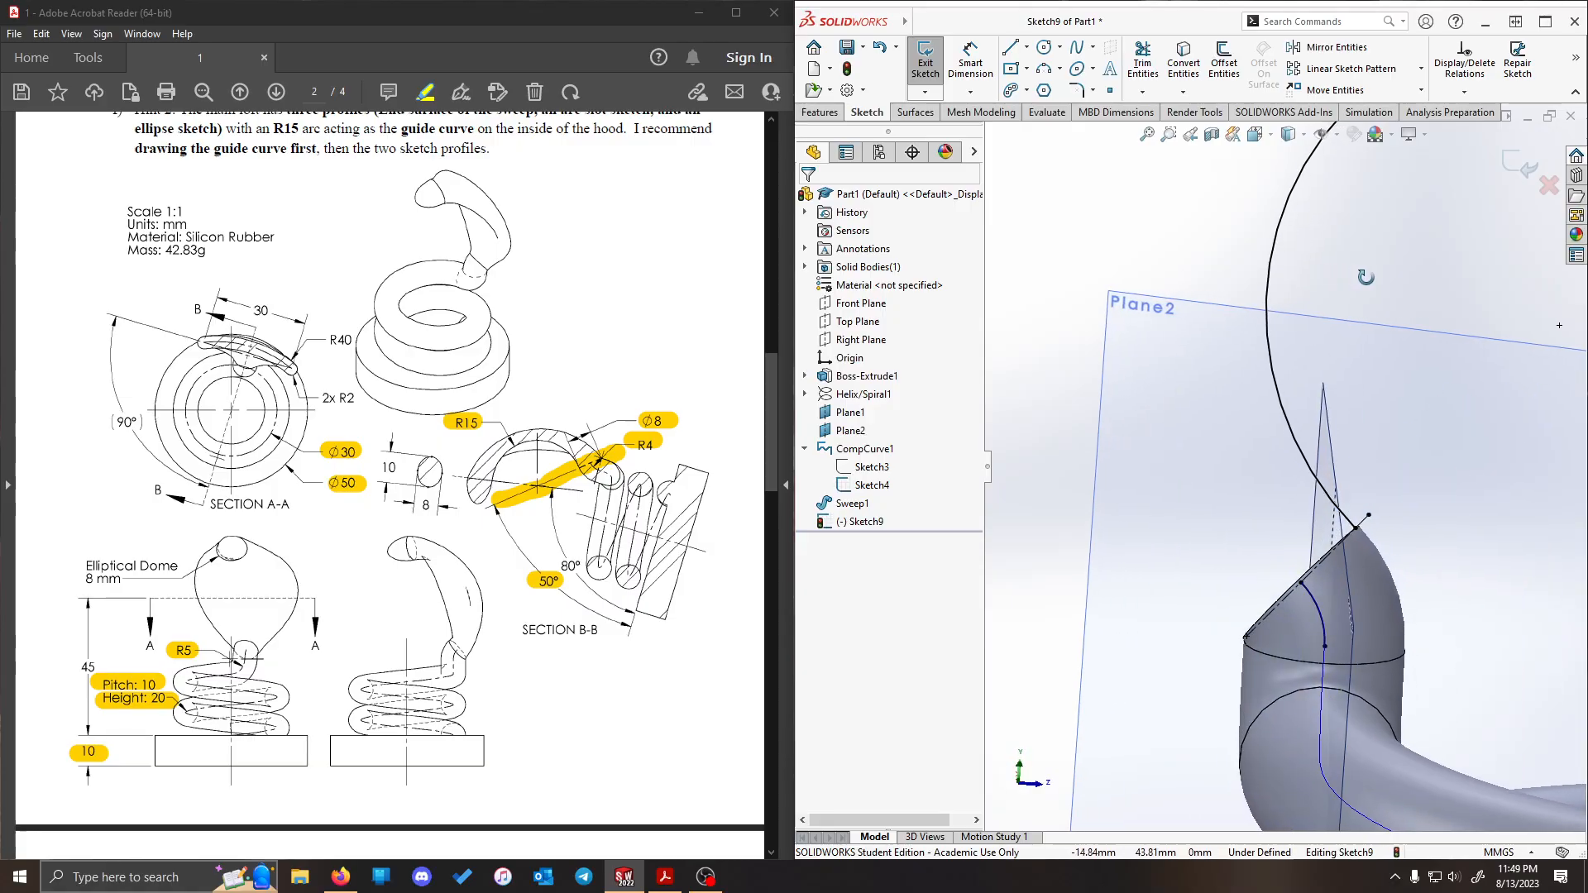
{"action": "left_click", "coordinate": [1270, 286]}
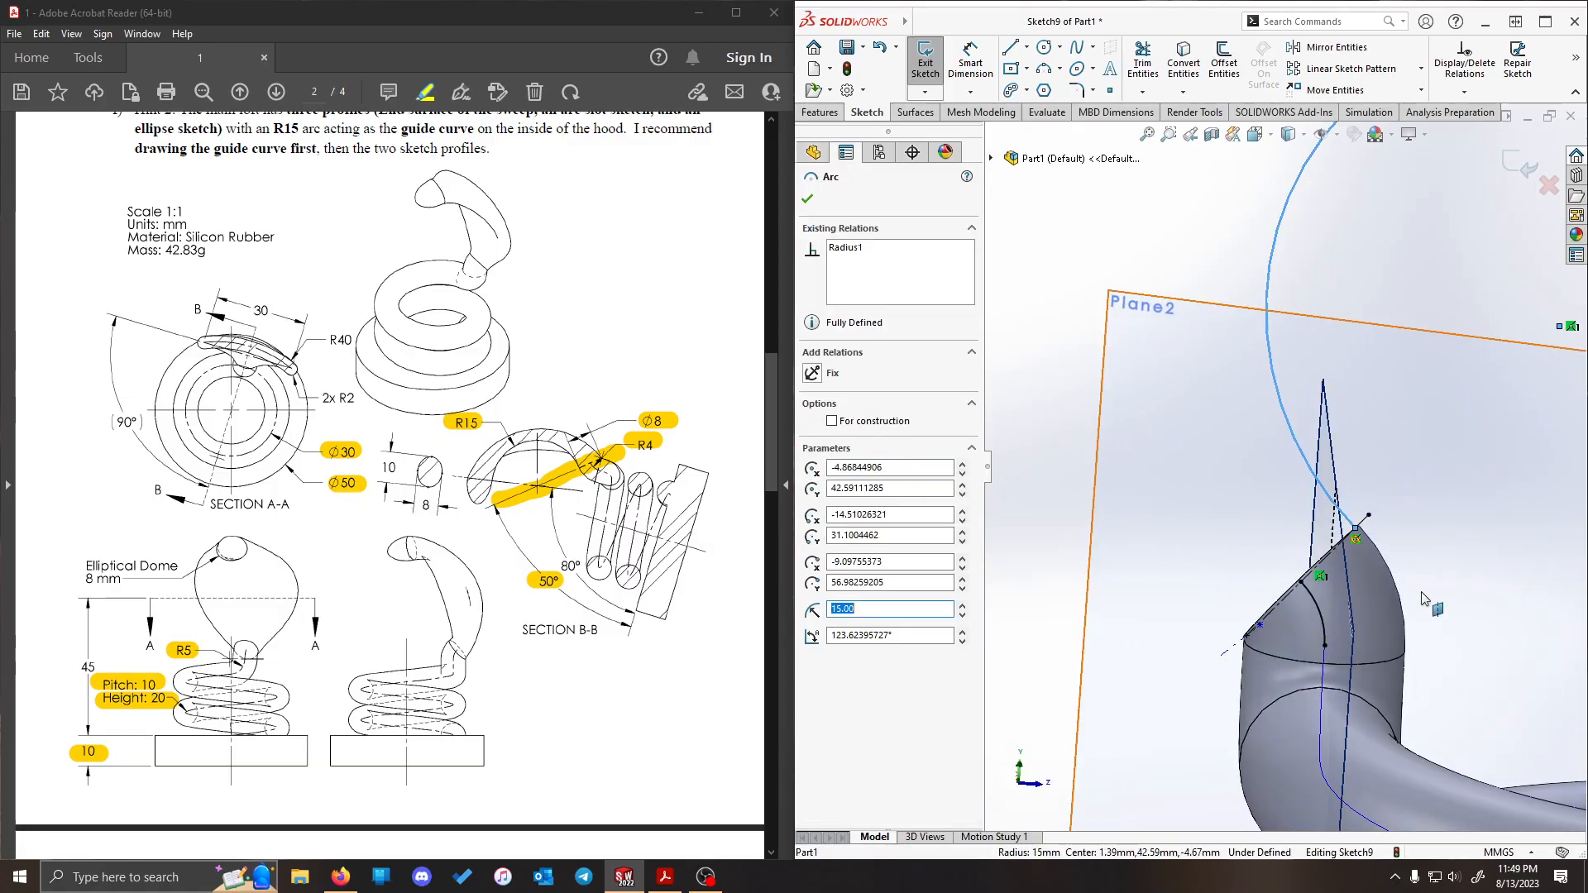
{"action": "left_click", "coordinate": [1377, 559], "text": "ctrl"}
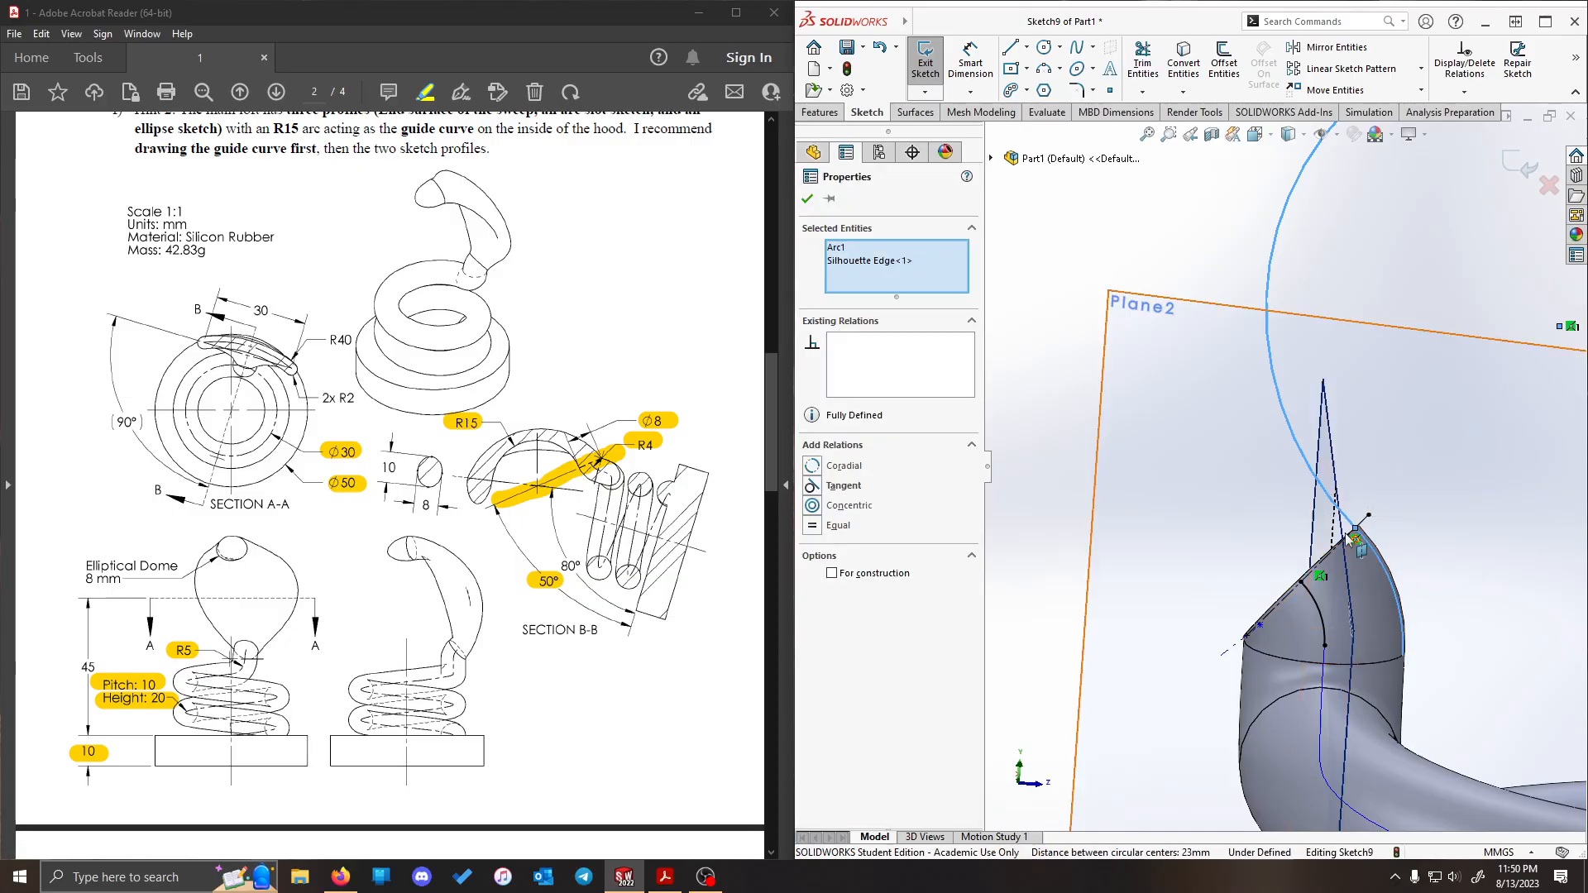
{"action": "left_click", "coordinate": [813, 487]}
{"action": "left_click", "coordinate": [1103, 195]}
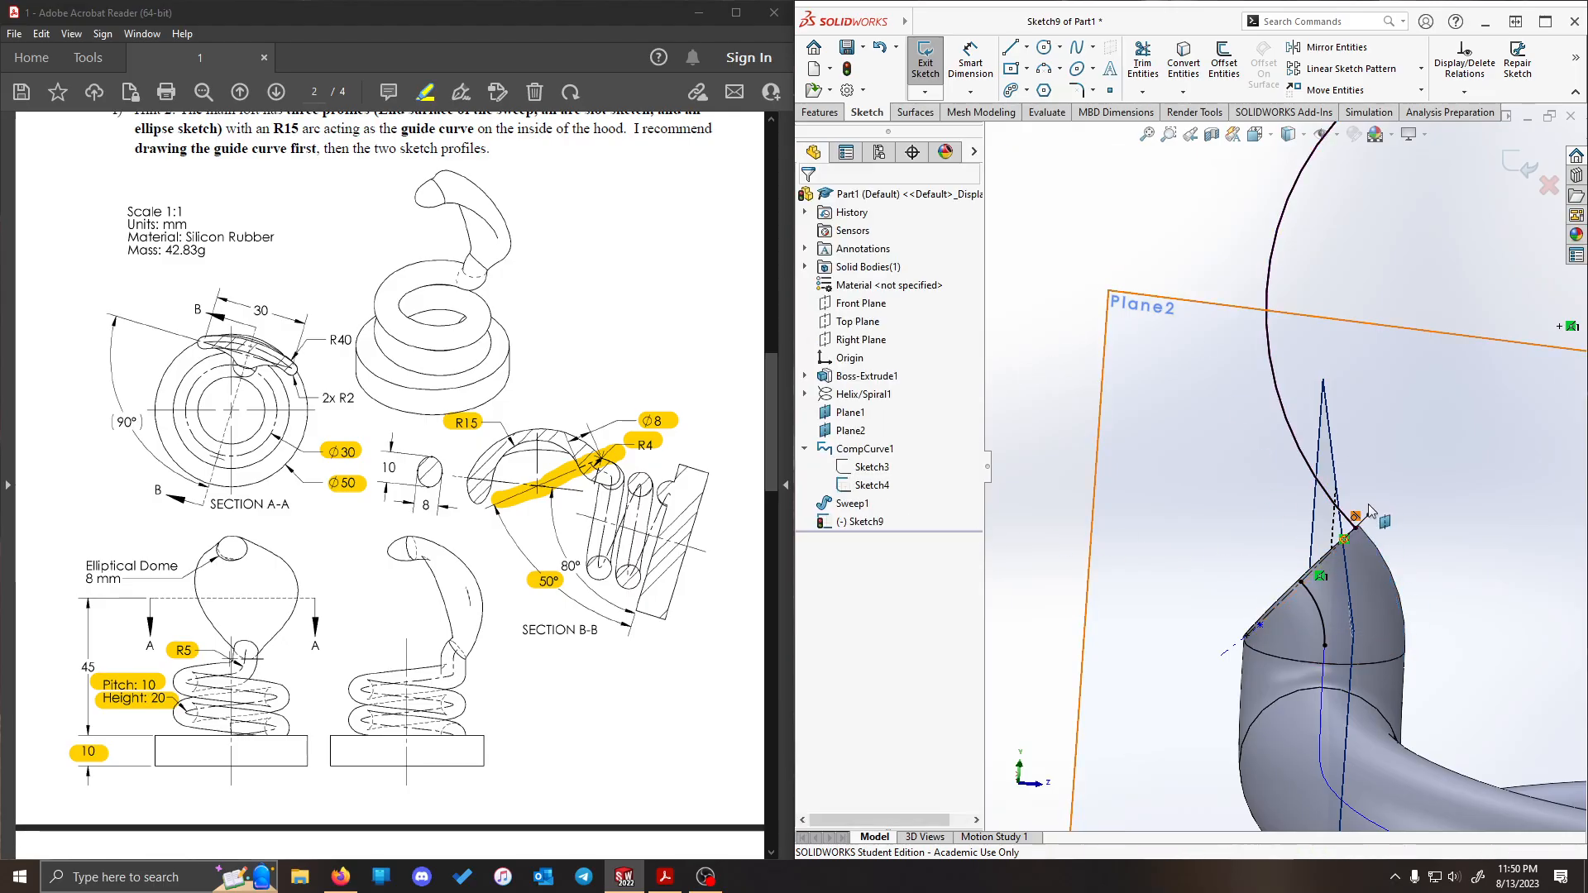
{"action": "scroll", "coordinate": [1373, 496], "scroll_direction": "up", "scroll_amount": 6}
{"action": "scroll", "coordinate": [1382, 486], "scroll_direction": "down", "scroll_amount": 3}
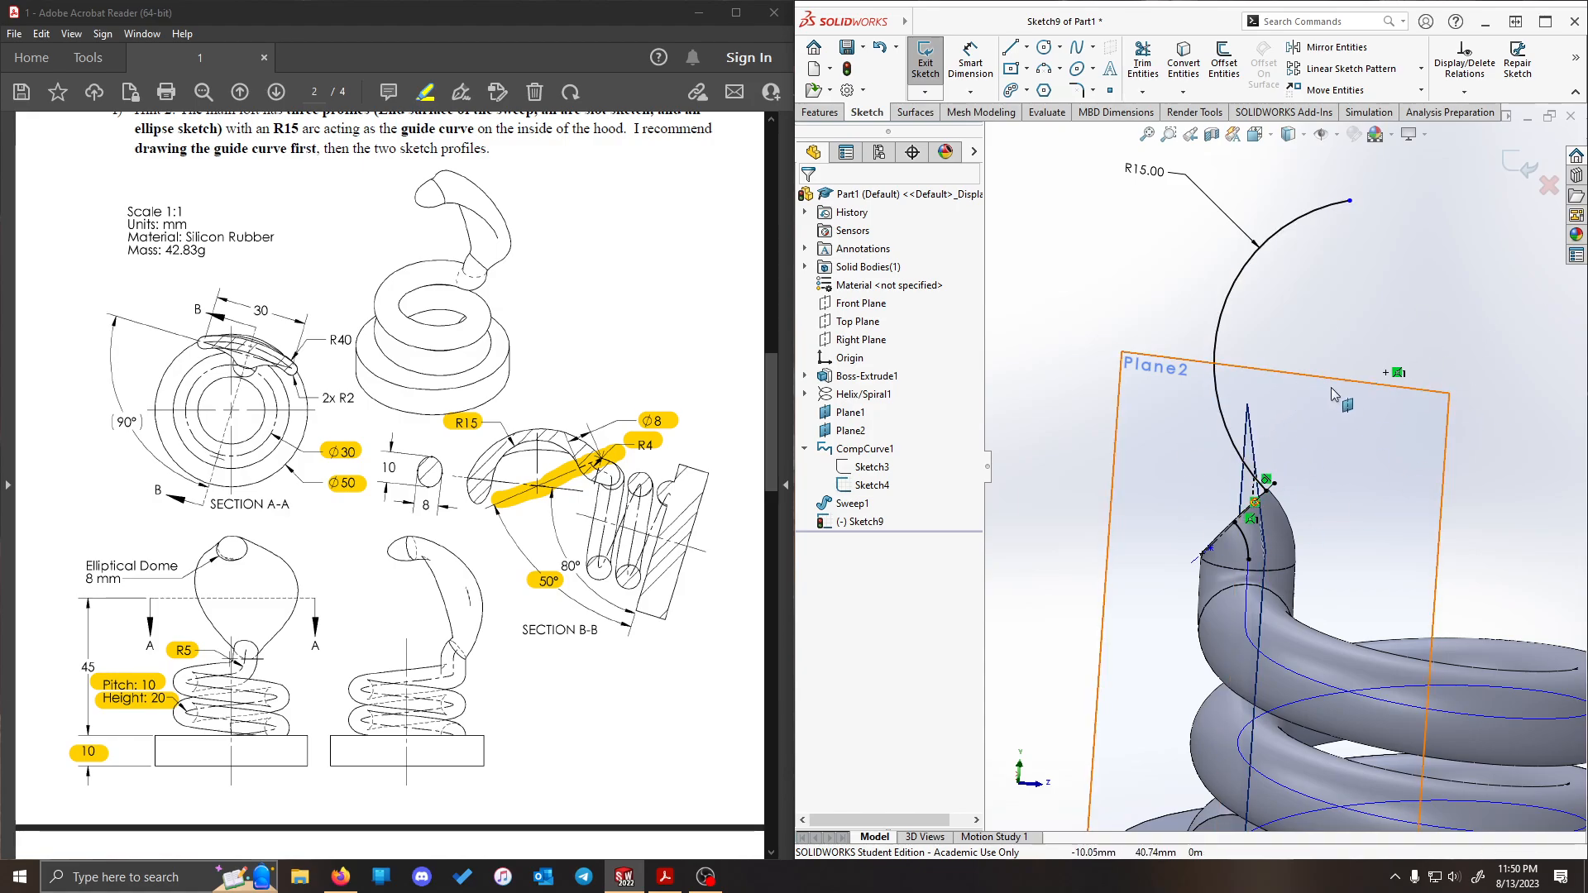
{"action": "left_click", "coordinate": [1264, 485]}
{"action": "scroll", "coordinate": [1324, 344], "scroll_direction": "up", "scroll_amount": 4}
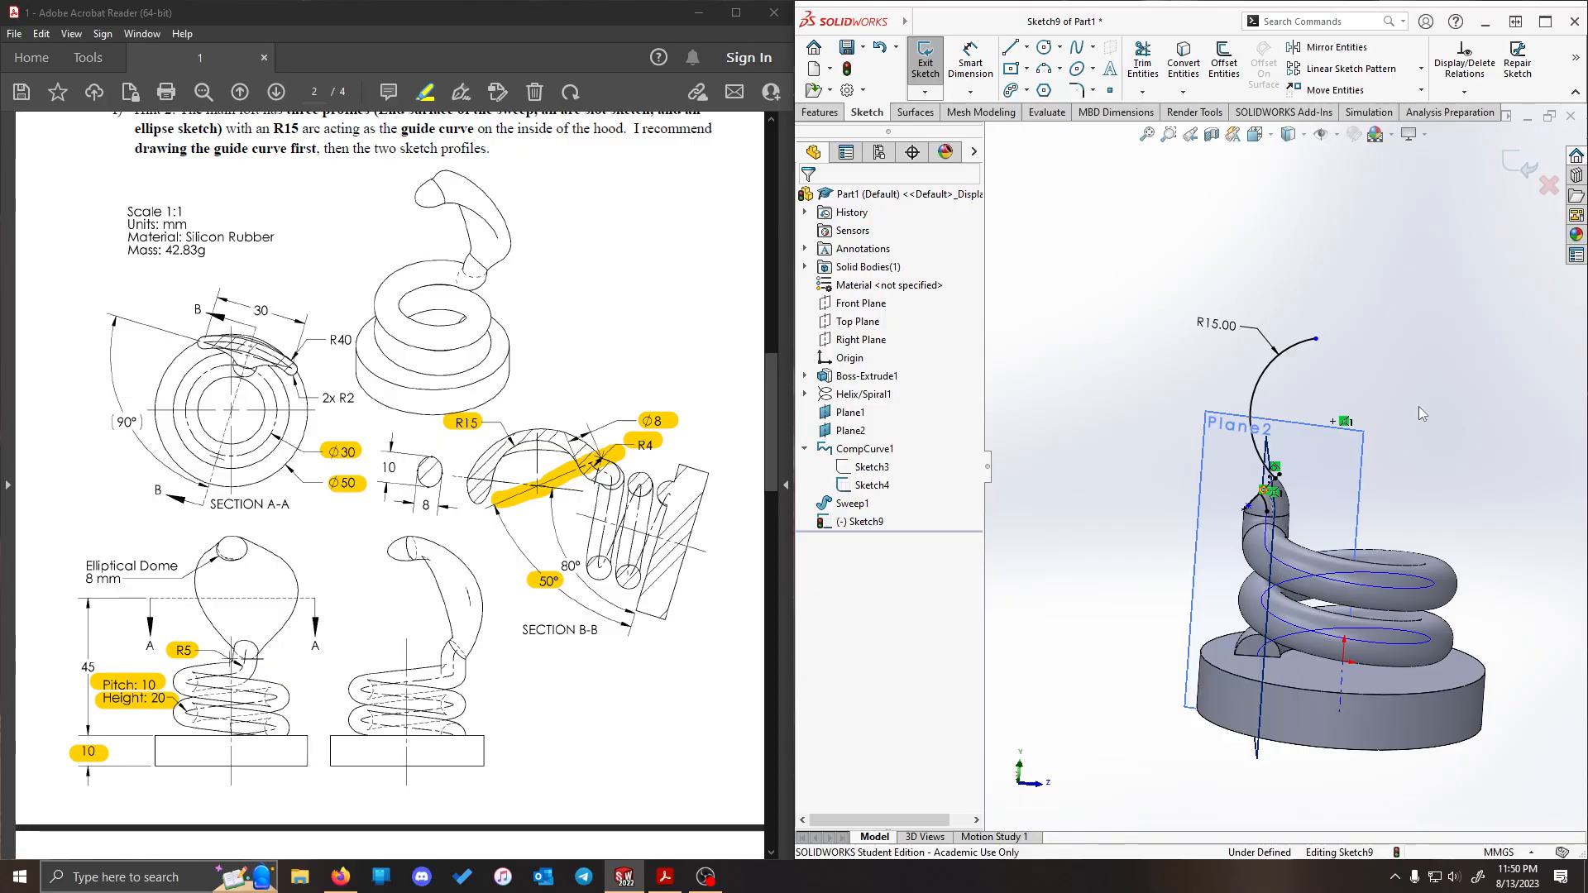
- Sketch a construction line from the R15 arc's upper endpoint to its center point
{"action": "key", "text": "ctrl+8"}
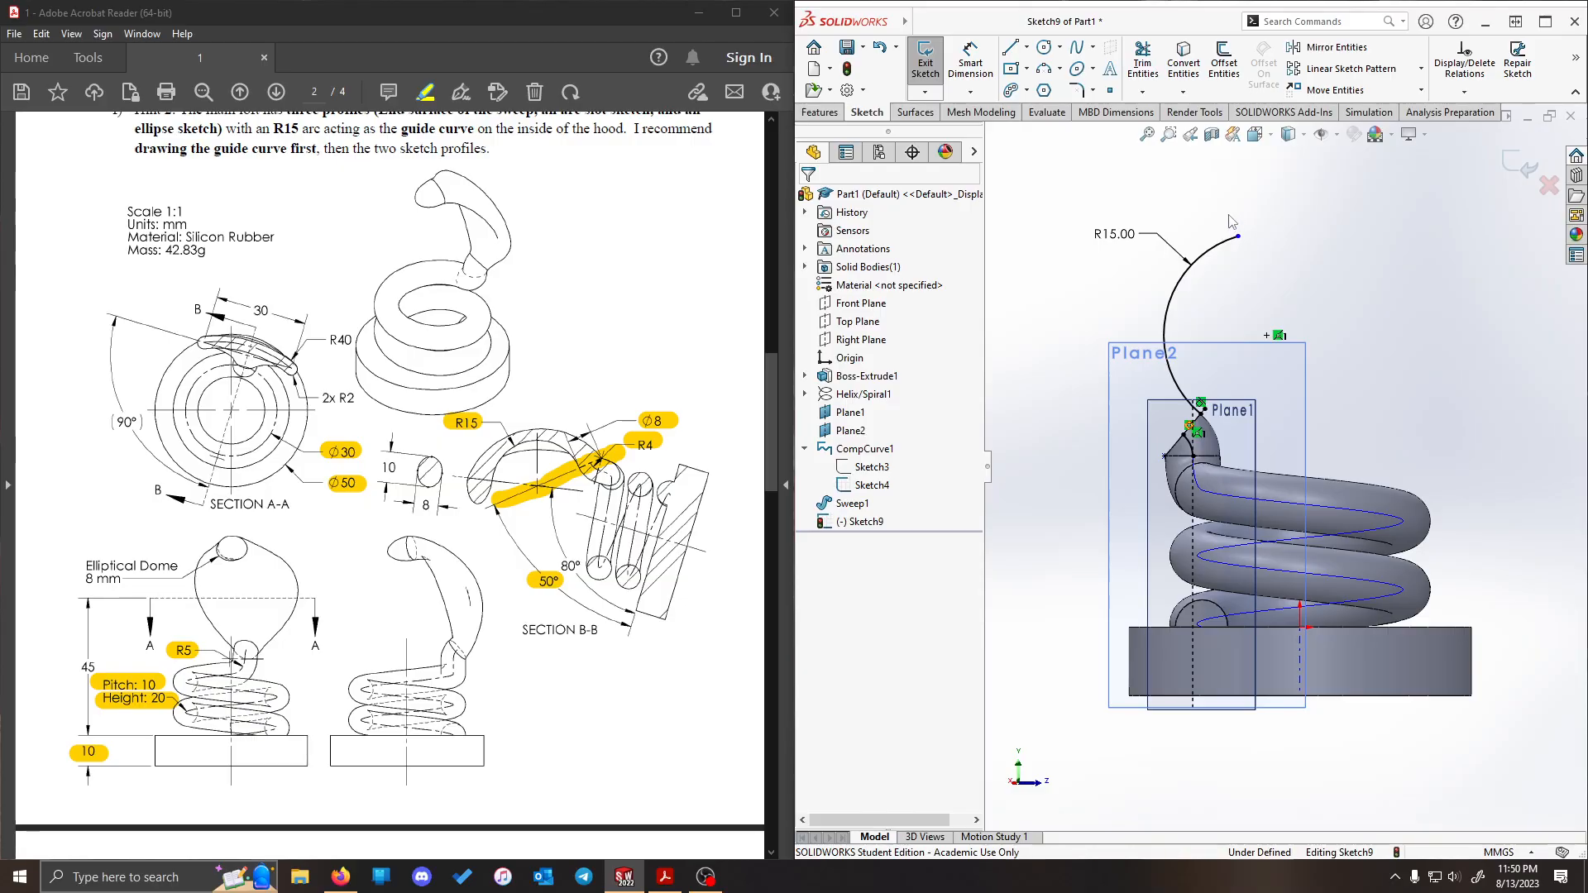
{"action": "left_click", "coordinate": [1026, 48]}
{"action": "left_click", "coordinate": [1044, 99]}
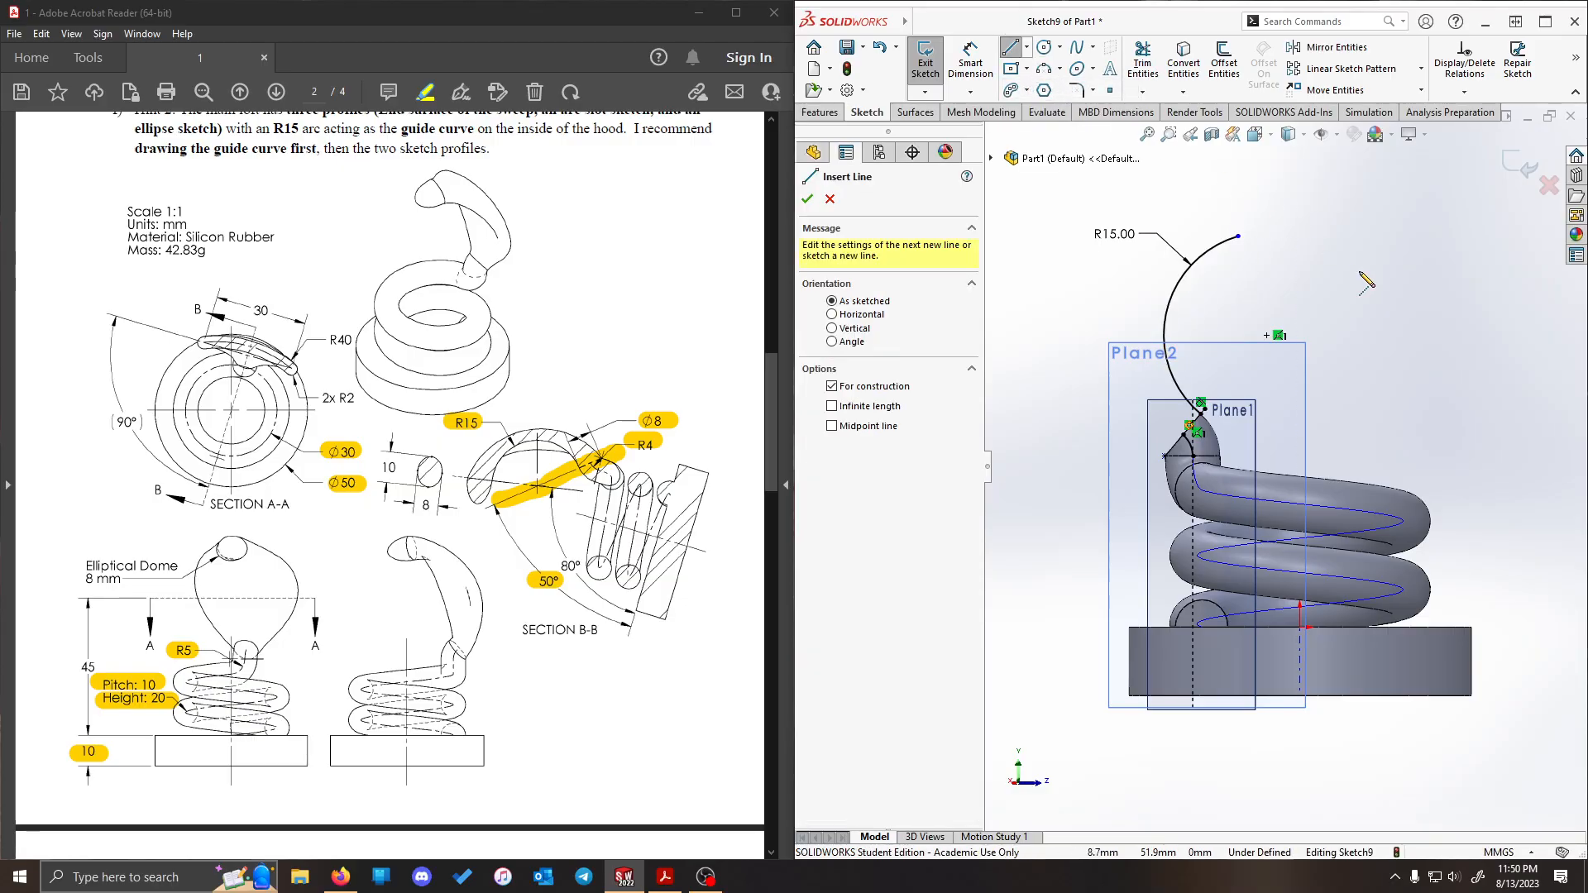
{"action": "left_click", "coordinate": [1238, 237]}
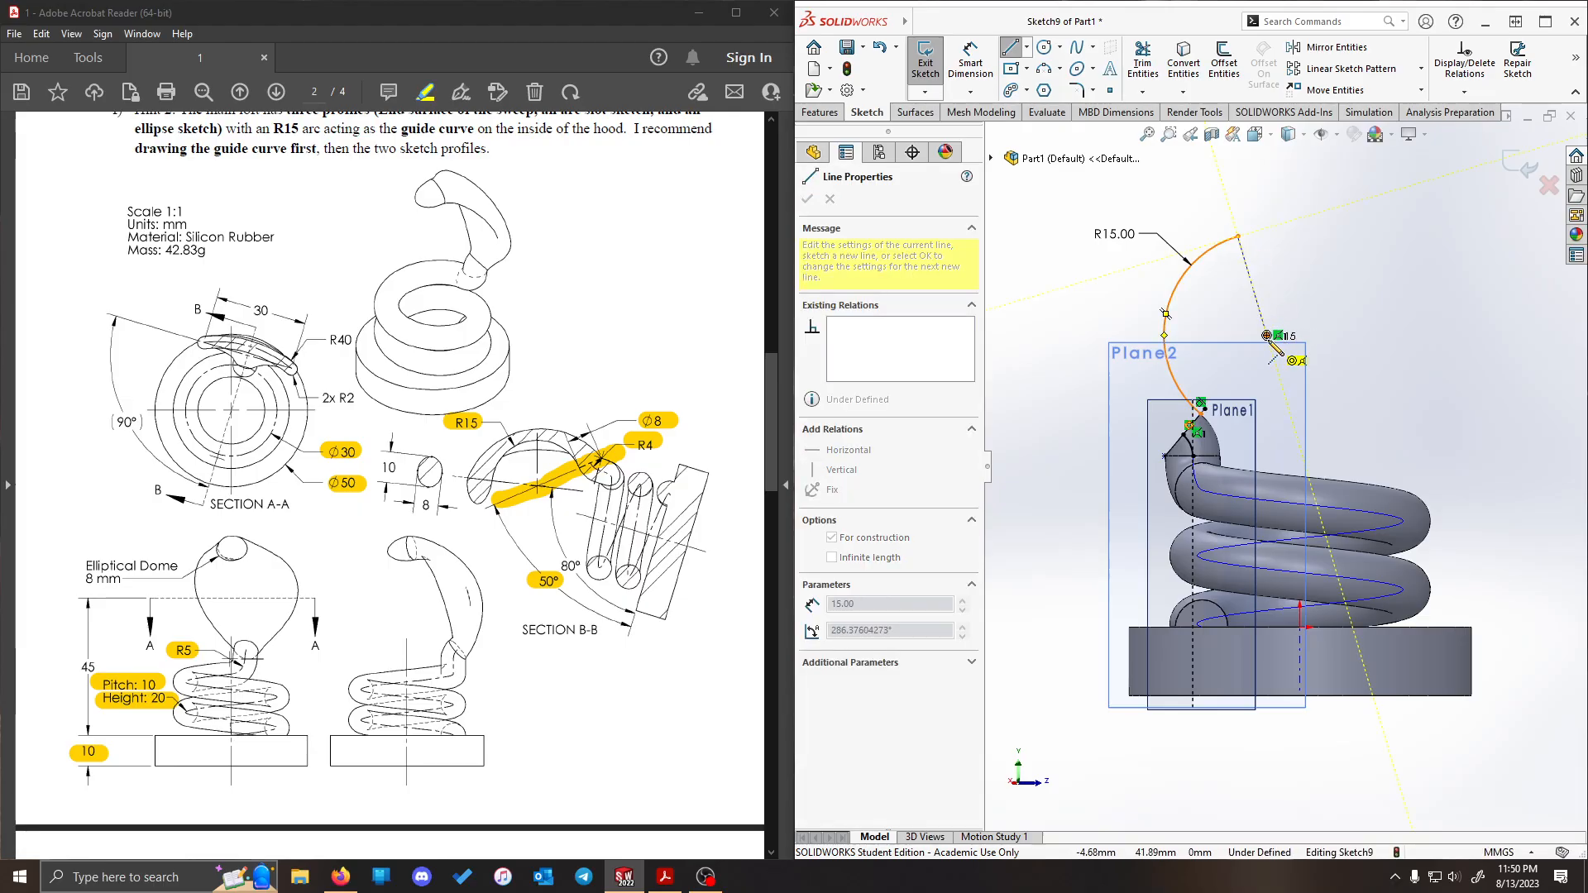
{"action": "left_click", "coordinate": [1266, 336]}
{"action": "key", "text": "Escape"}
{"action": "scroll", "coordinate": [1238, 239], "scroll_direction": "down", "scroll_amount": 3}
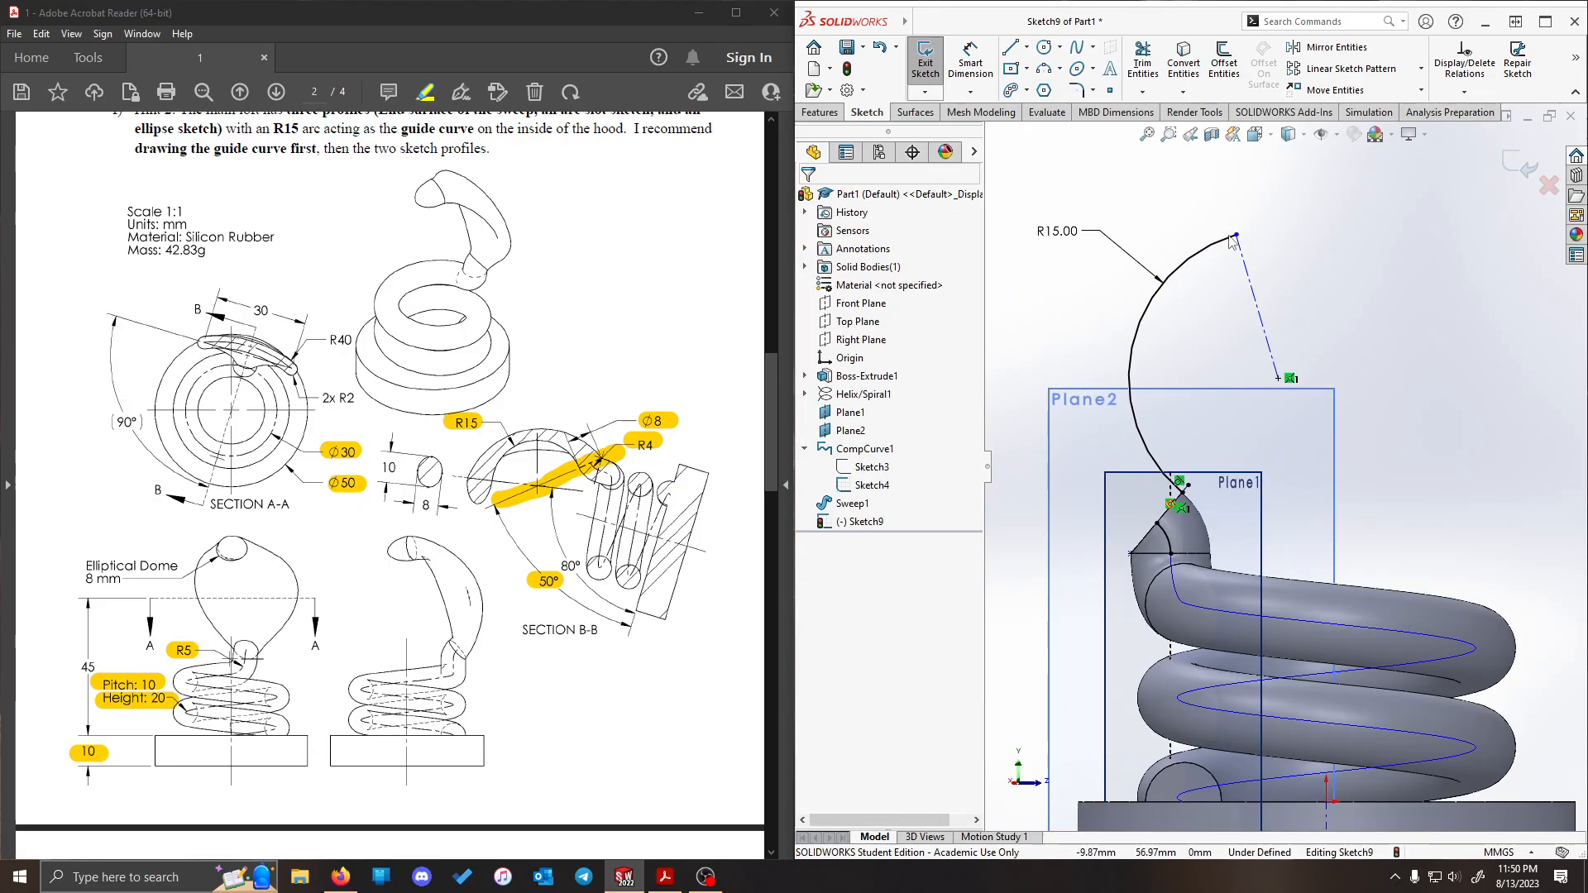
- Reposition the R15 arc's free upper endpoint so the arc extends over its highest point and past the center
{"action": "mouse_move", "coordinate": [1237, 236]}
{"action": "left_mouse_down"}
{"action": "mouse_move", "coordinate": [1188, 256]}
{"action": "mouse_move", "coordinate": [1218, 241]}
{"action": "left_mouse_up"}
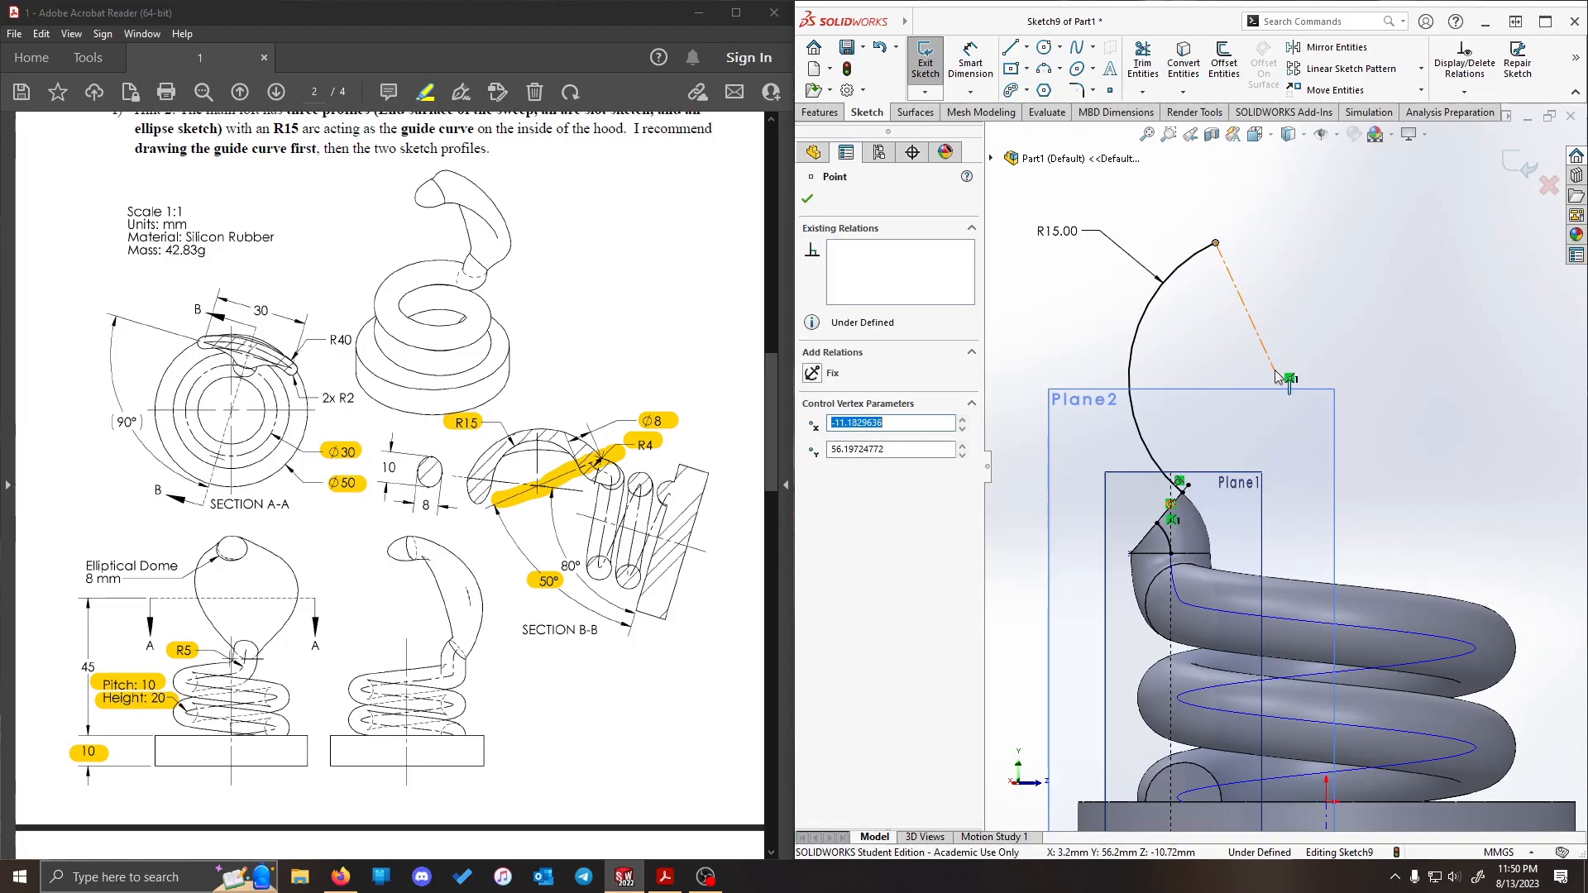
{"action": "left_click", "coordinate": [1473, 406]}
{"action": "scroll", "coordinate": [1286, 355], "scroll_direction": "up", "scroll_amount": 4}
{"action": "scroll", "coordinate": [1283, 349], "scroll_direction": "down", "scroll_amount": 2}
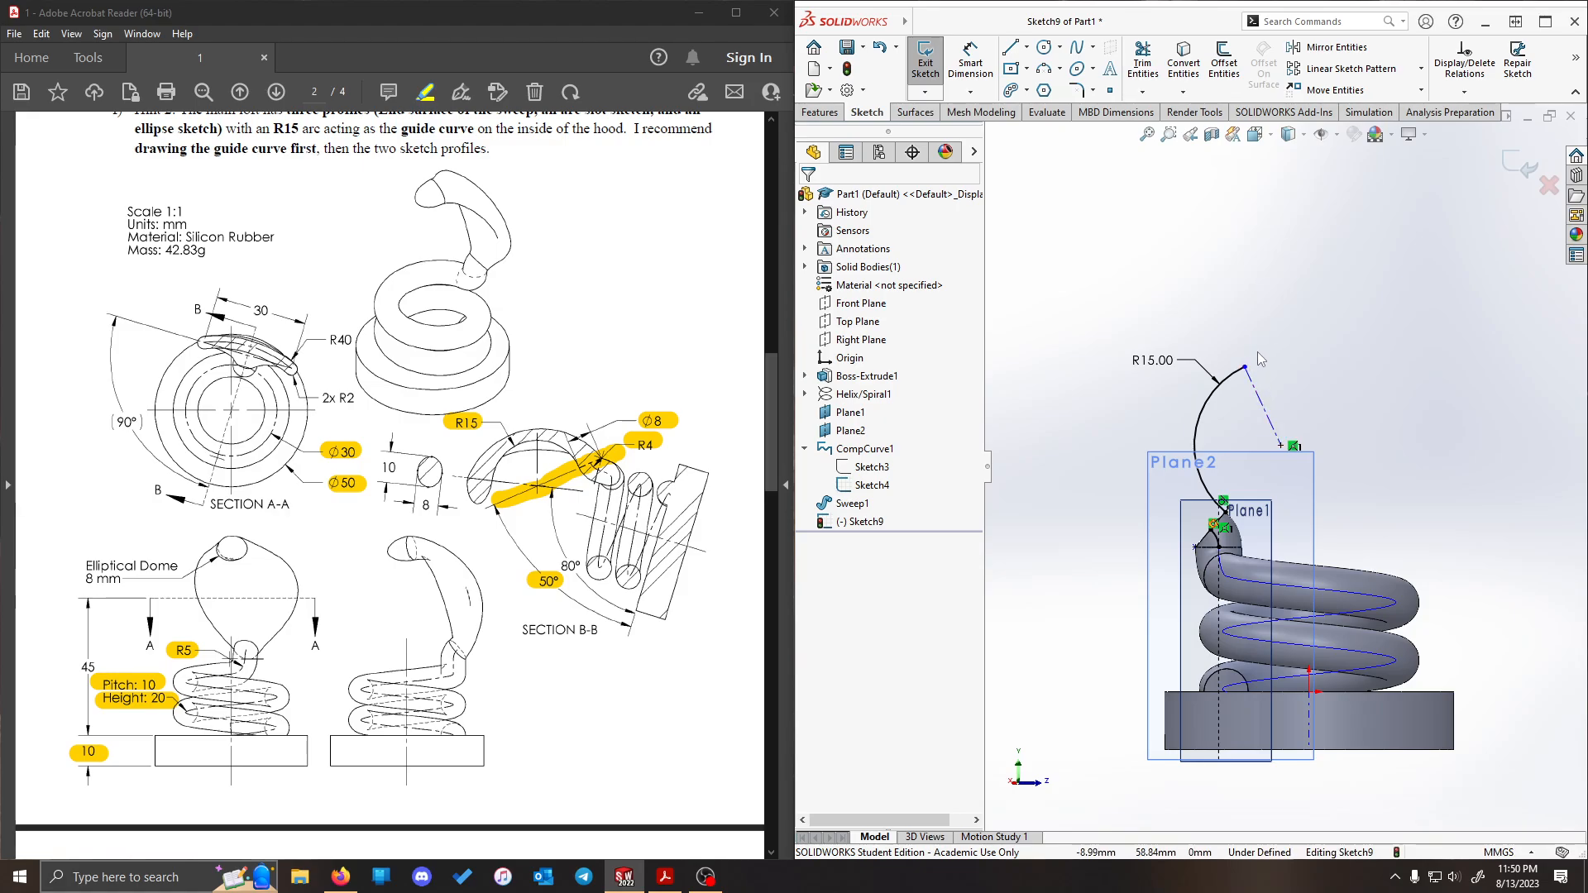
{"action": "left_click_drag", "start_coordinate": [1246, 366], "coordinate": [1325, 345]}
{"action": "left_click", "coordinate": [1493, 514]}
- Dimension the angle between the construction line and the base's top edge at 80° and exit the sketch
{"action": "left_click", "coordinate": [970, 62]}
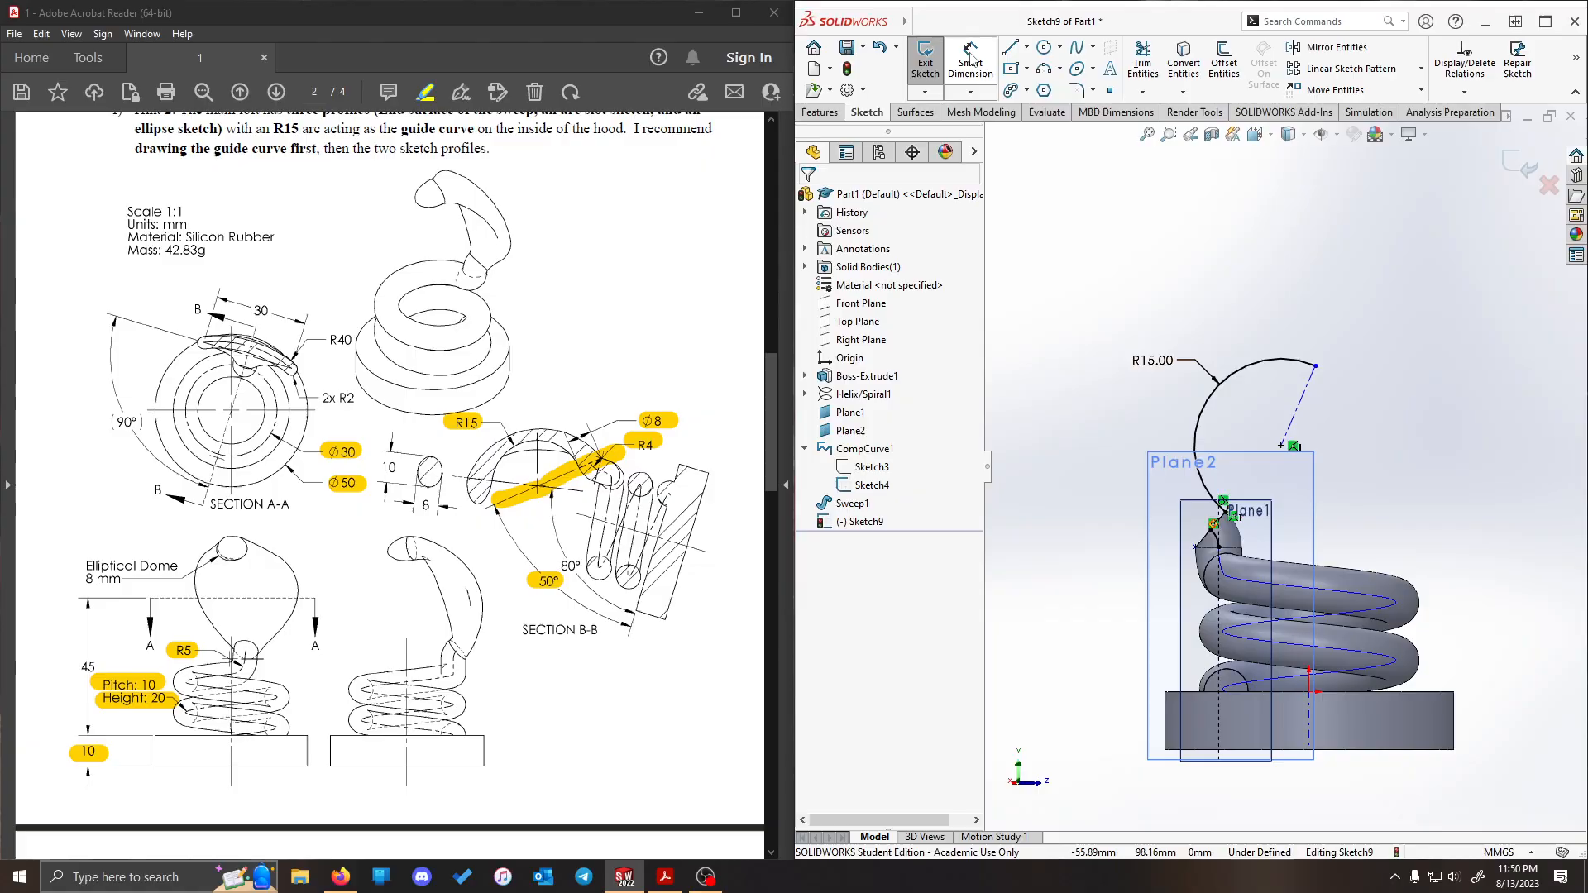
{"action": "left_click", "coordinate": [1302, 414]}
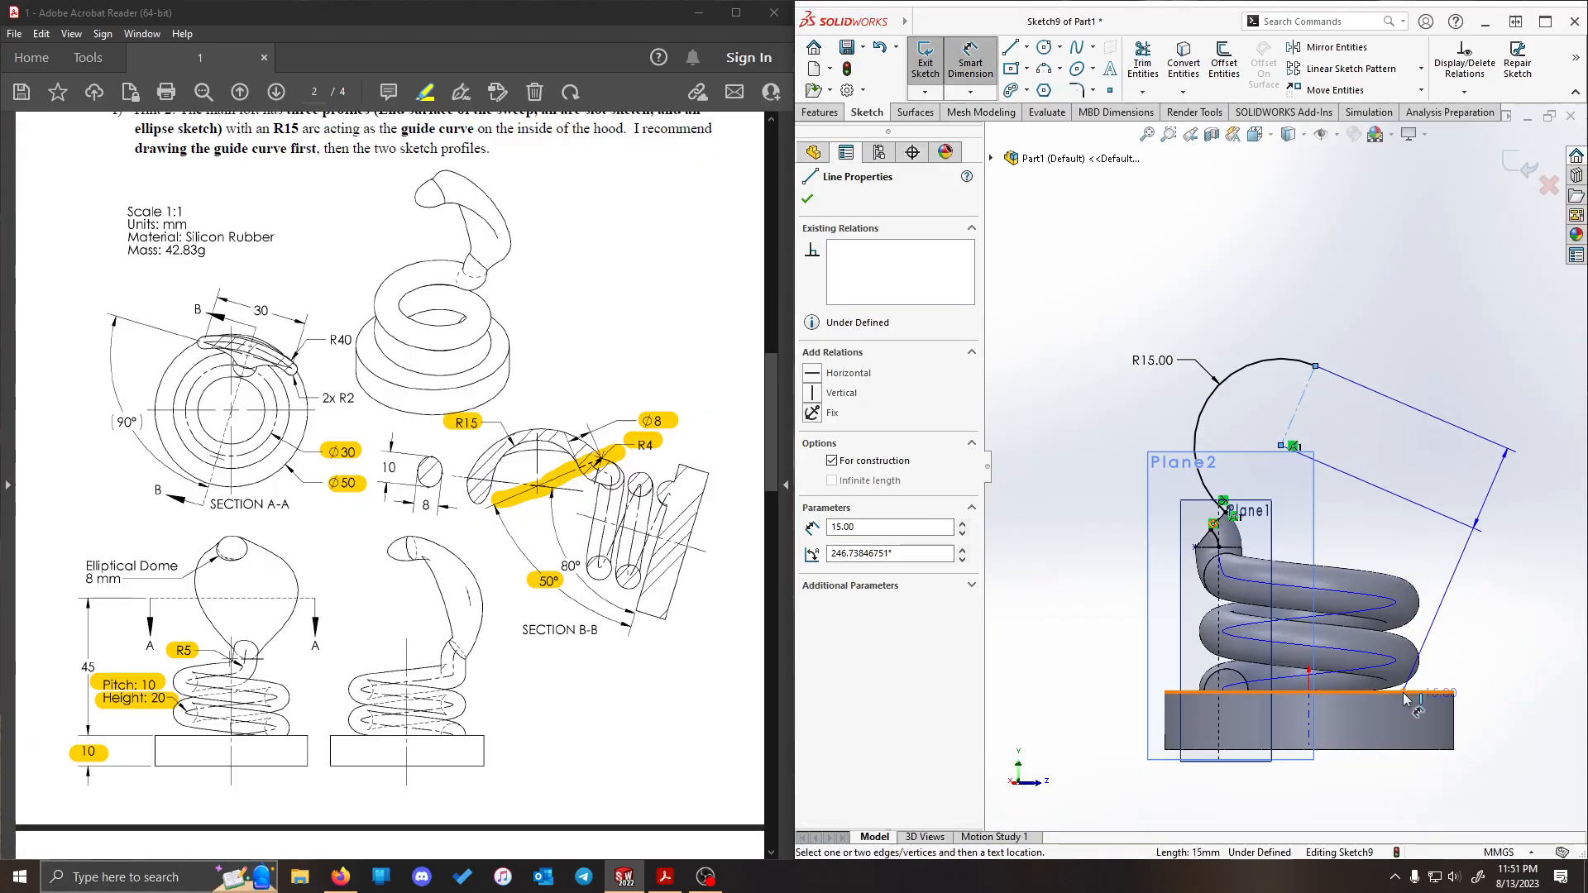
{"action": "left_click", "coordinate": [1443, 692]}
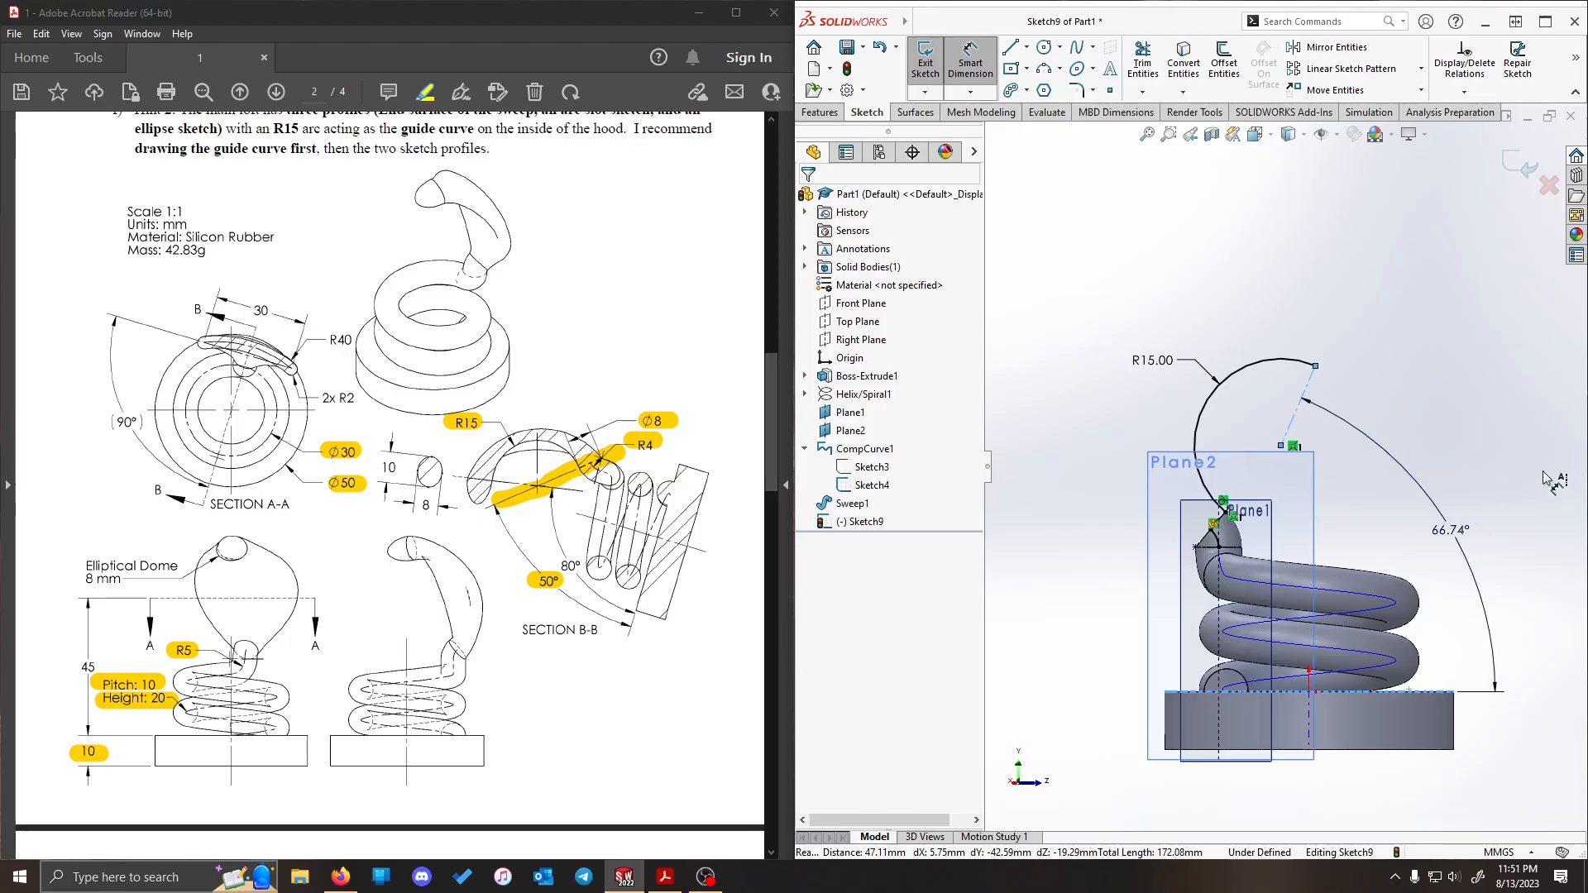
{"action": "left_click", "coordinate": [1452, 537]}
{"action": "type", "text": "80"}
{"action": "key", "text": "Return"}
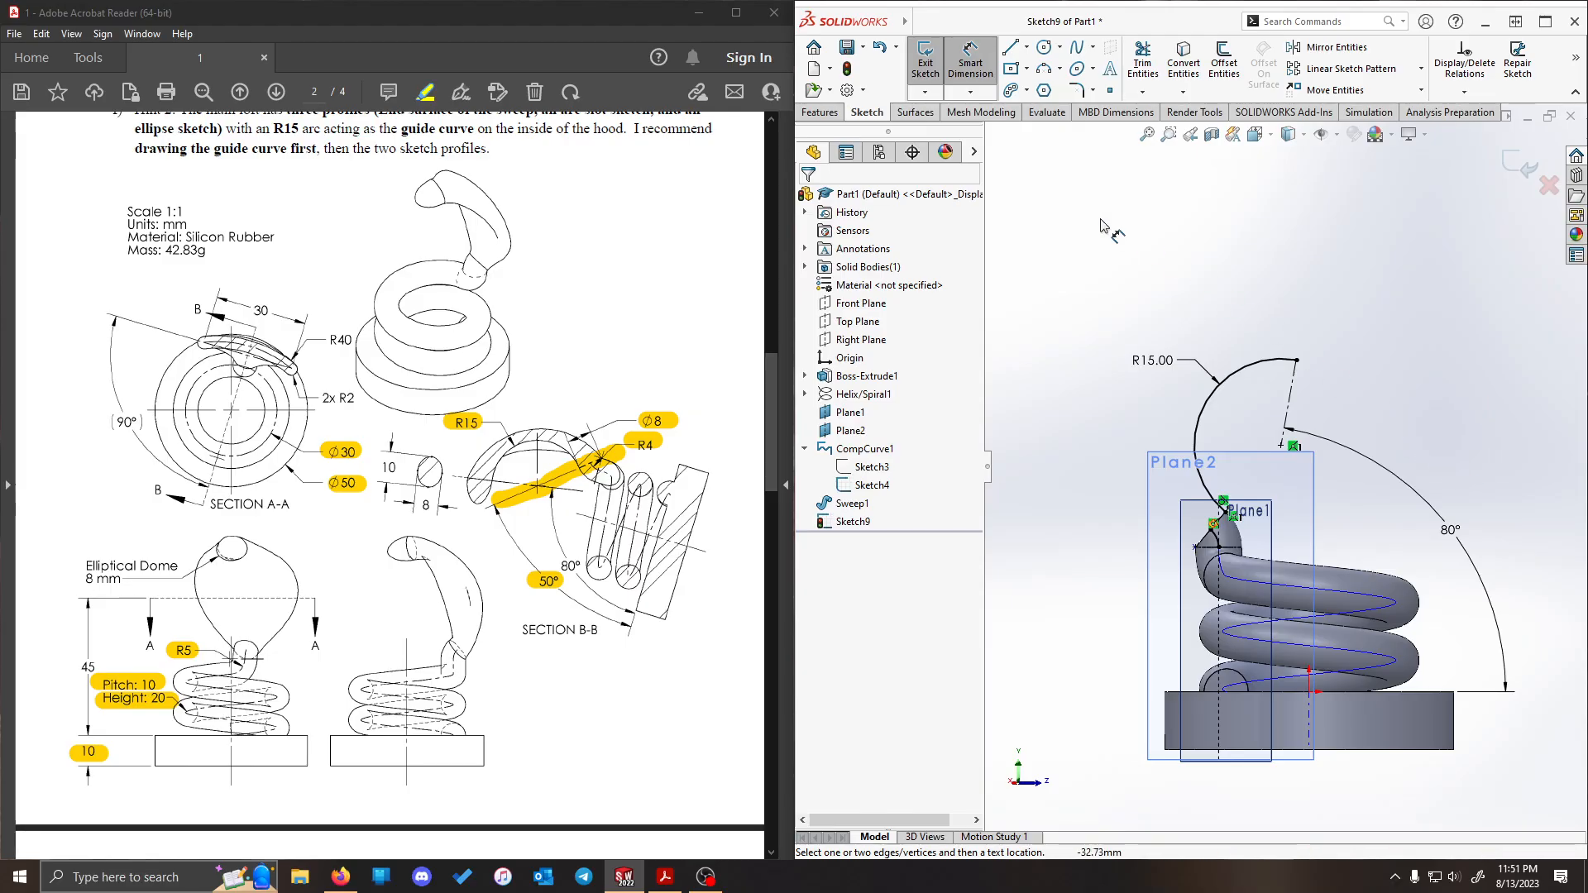
{"action": "left_click", "coordinate": [926, 58]}
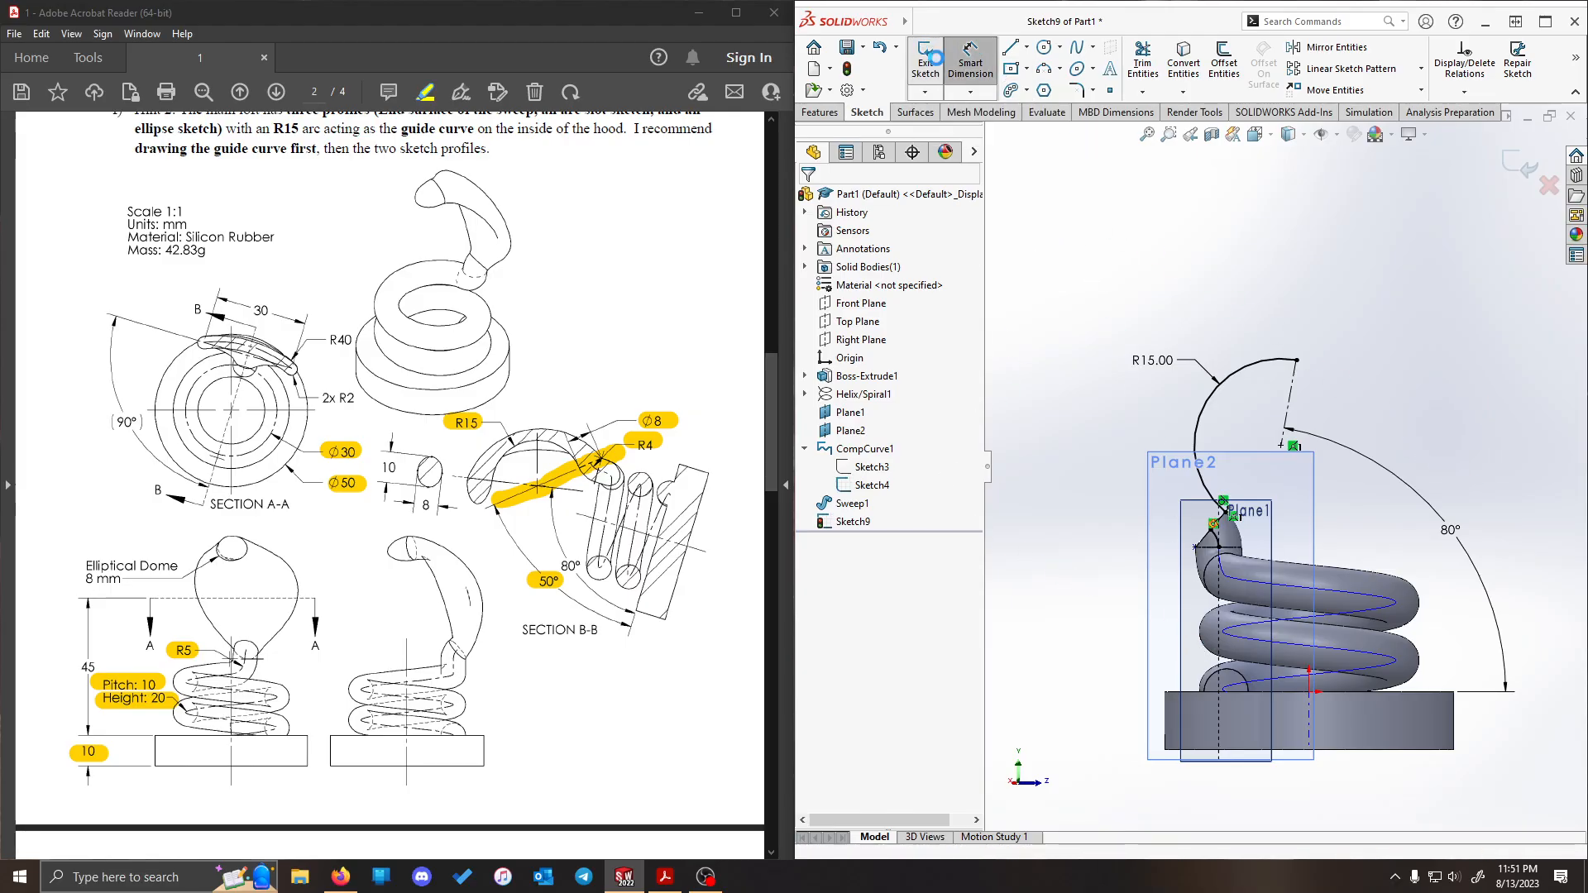
- Hide Sketch4, the R4 arc sketch under the composite curve
{"action": "right_click", "coordinate": [874, 486]}
{"action": "left_click", "coordinate": [888, 464]}
{"action": "mouse_move", "coordinate": [1075, 374]}
{"action": "middle_mouse_down"}
{"action": "mouse_move", "coordinate": [1203, 385]}
{"action": "mouse_move", "coordinate": [1366, 287]}
{"action": "middle_mouse_up"}
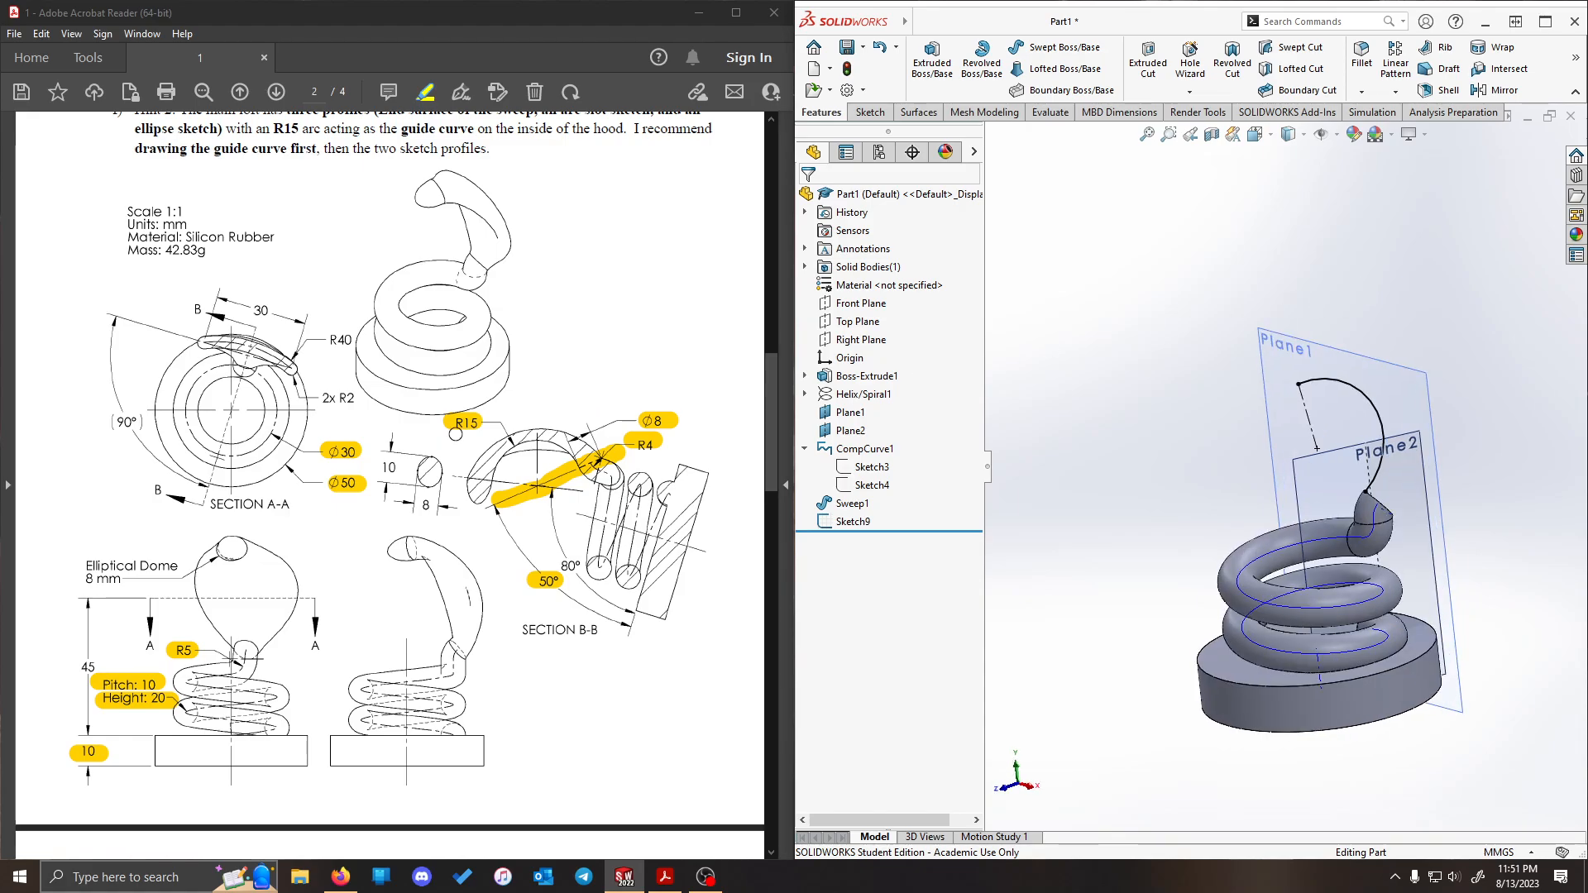
- Highlight the 45 height dimension in the PDF drawing in Acrobat Reader
{"action": "scroll", "coordinate": [1432, 376], "scroll_direction": "down", "scroll_amount": 4}
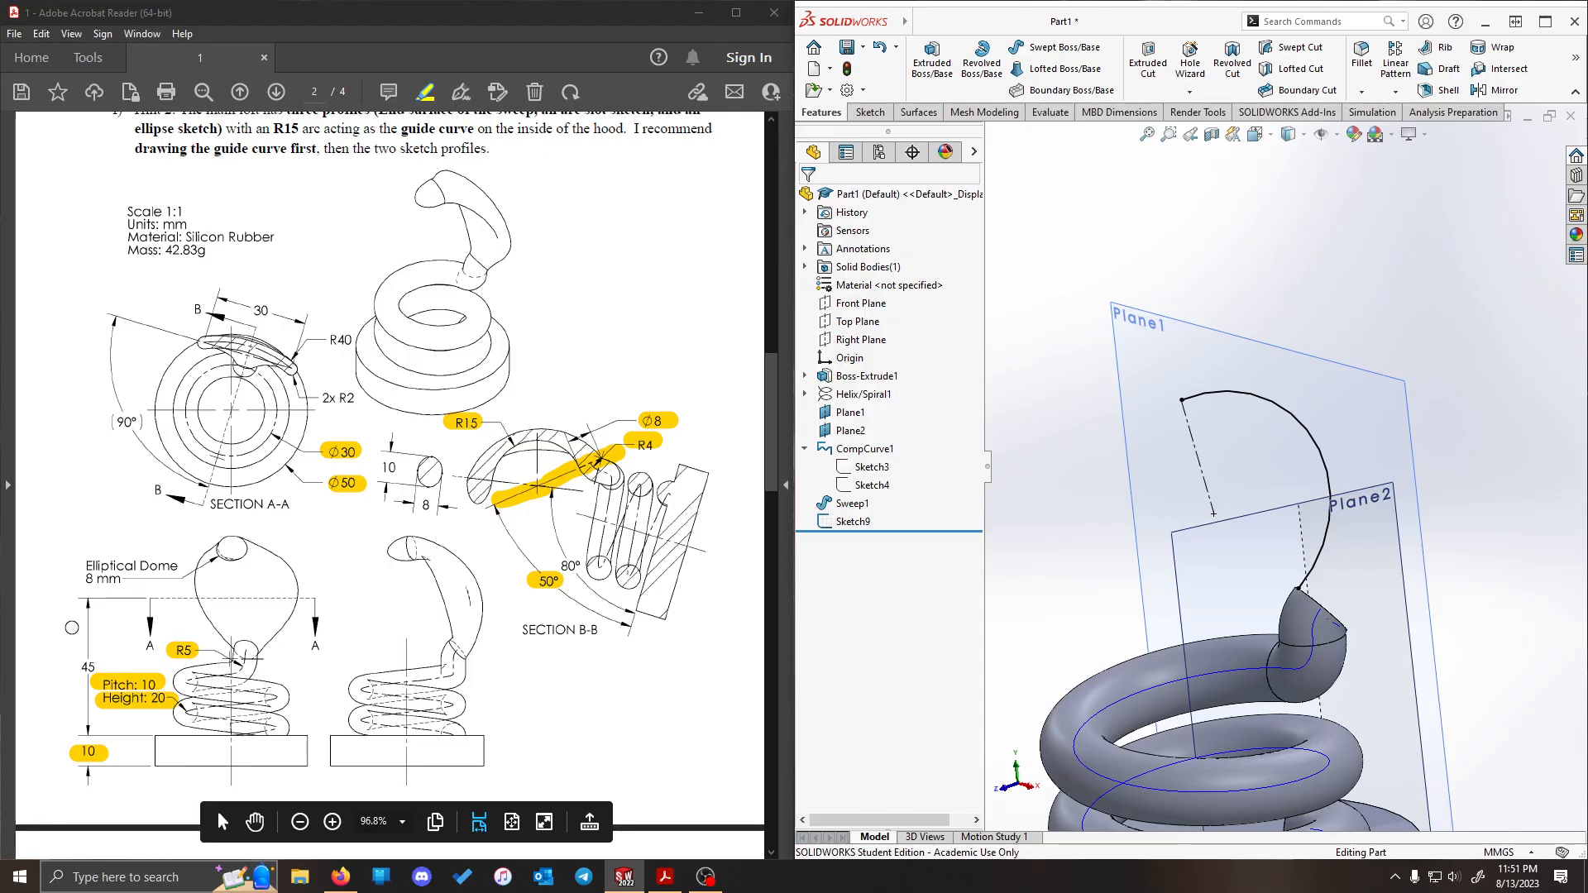
{"action": "left_click_drag", "start_coordinate": [69, 667], "coordinate": [95, 669]}
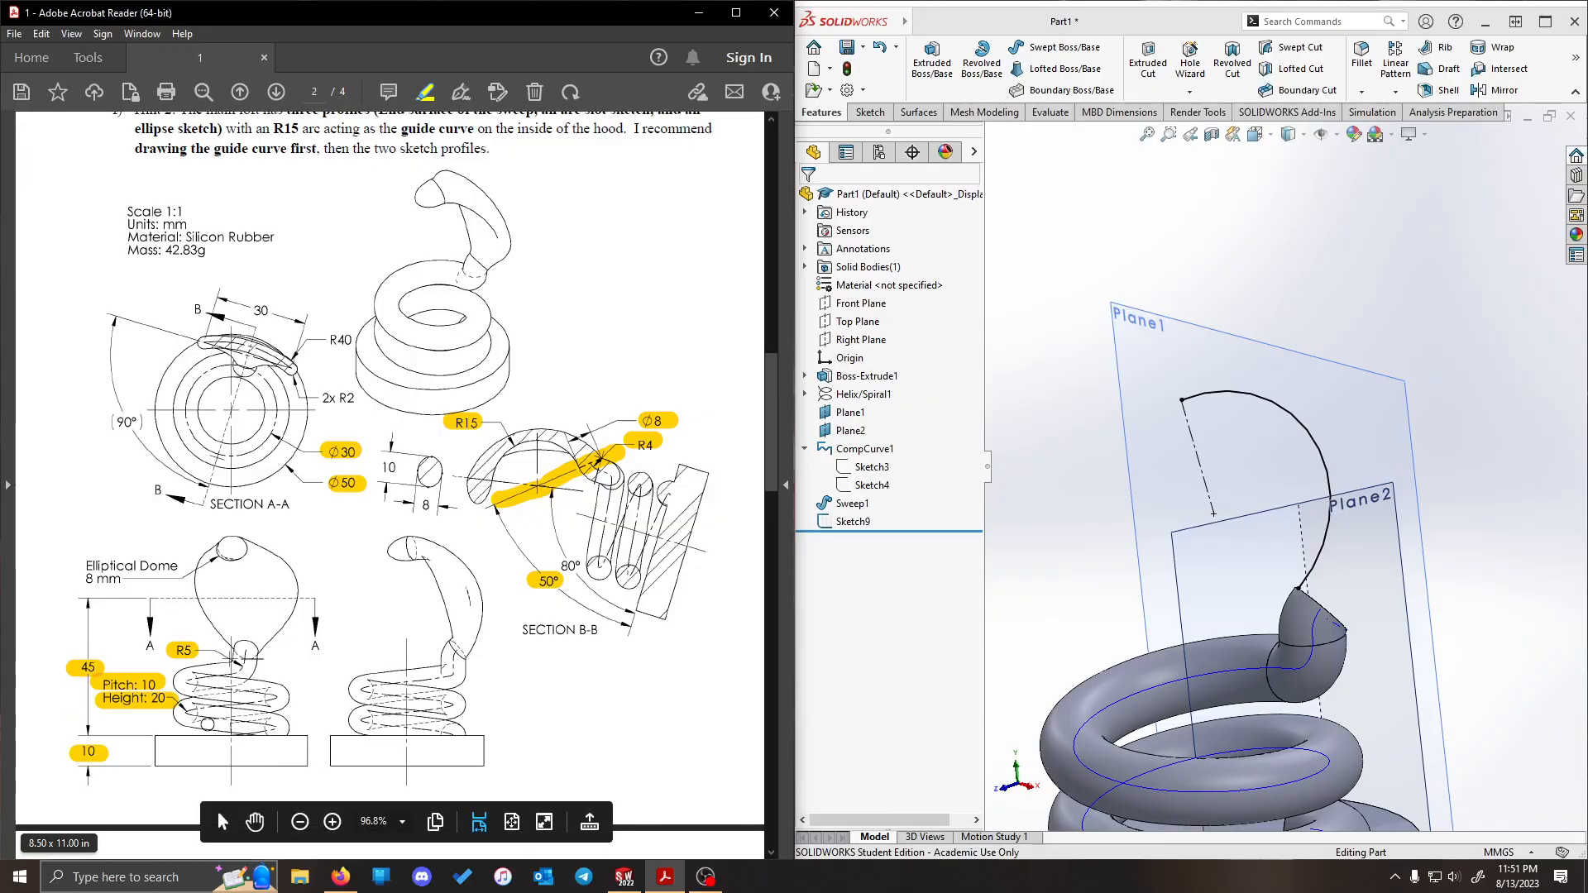
{"action": "left_click", "coordinate": [1183, 238]}
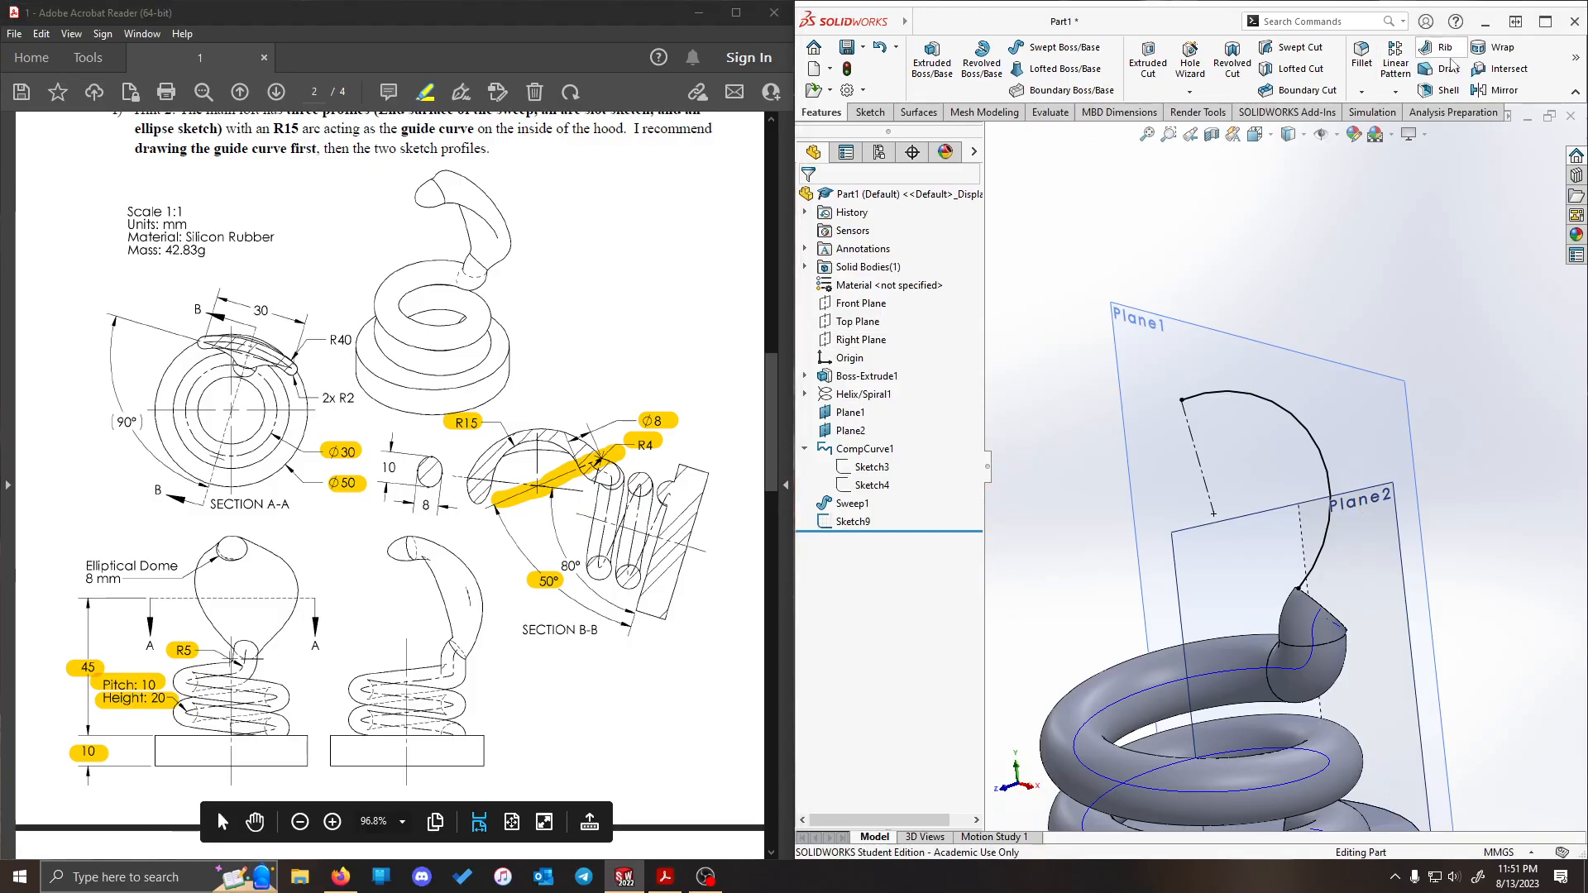
- Create a reference plane offset 45 mm above the base's top face
{"action": "left_click", "coordinate": [1576, 57]}
{"action": "left_click", "coordinate": [1523, 138]}
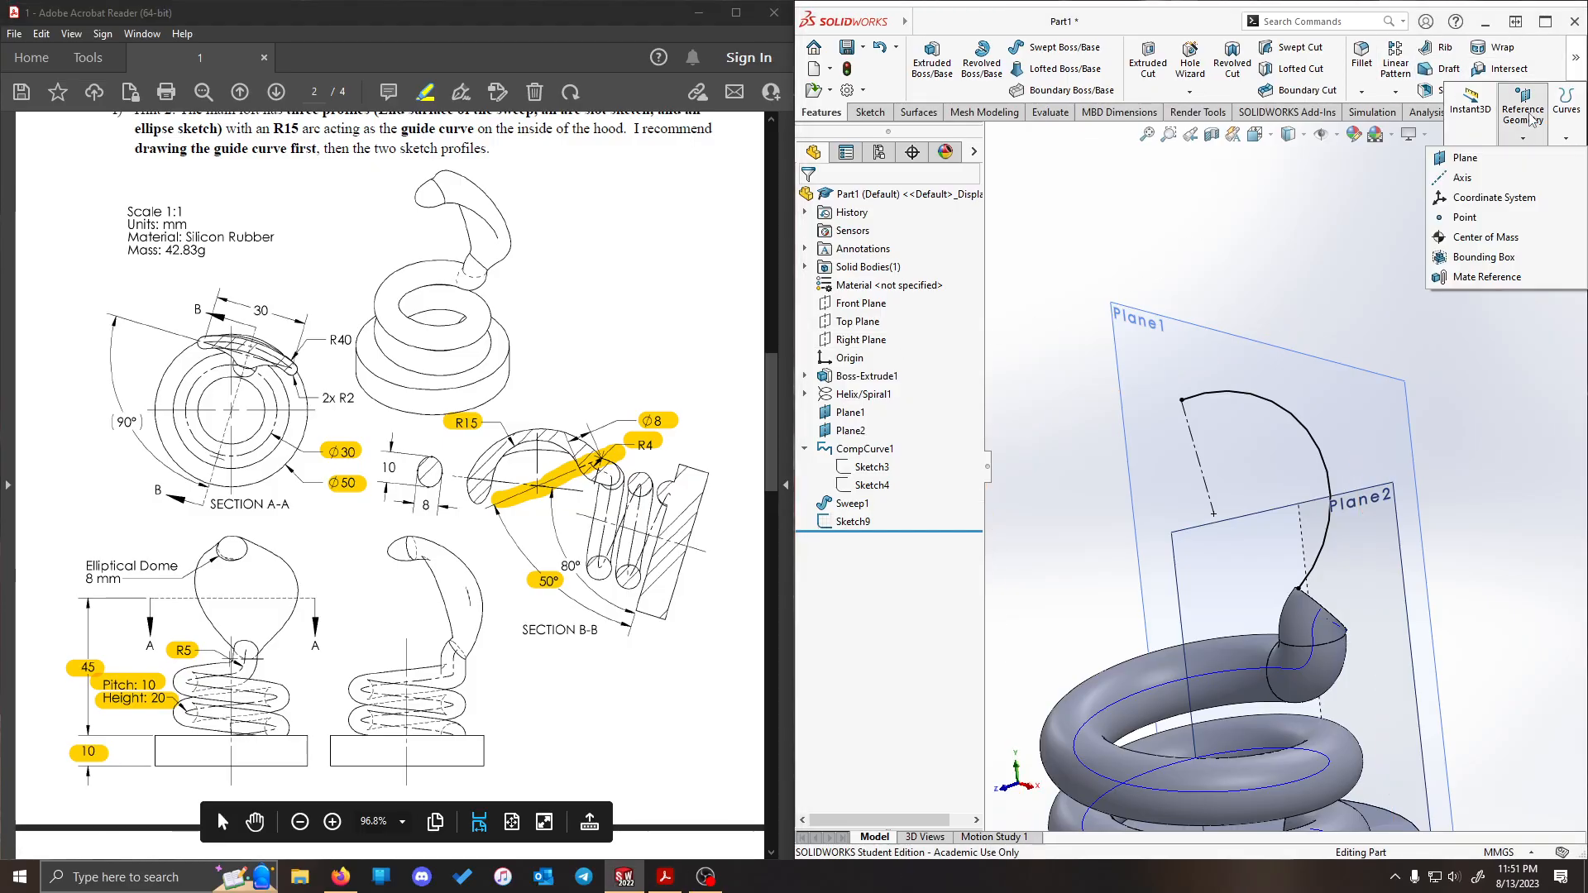
{"action": "left_click", "coordinate": [1485, 160]}
{"action": "scroll", "coordinate": [1126, 376], "scroll_direction": "up", "scroll_amount": 5}
{"action": "scroll", "coordinate": [1128, 649], "scroll_direction": "down", "scroll_amount": 4}
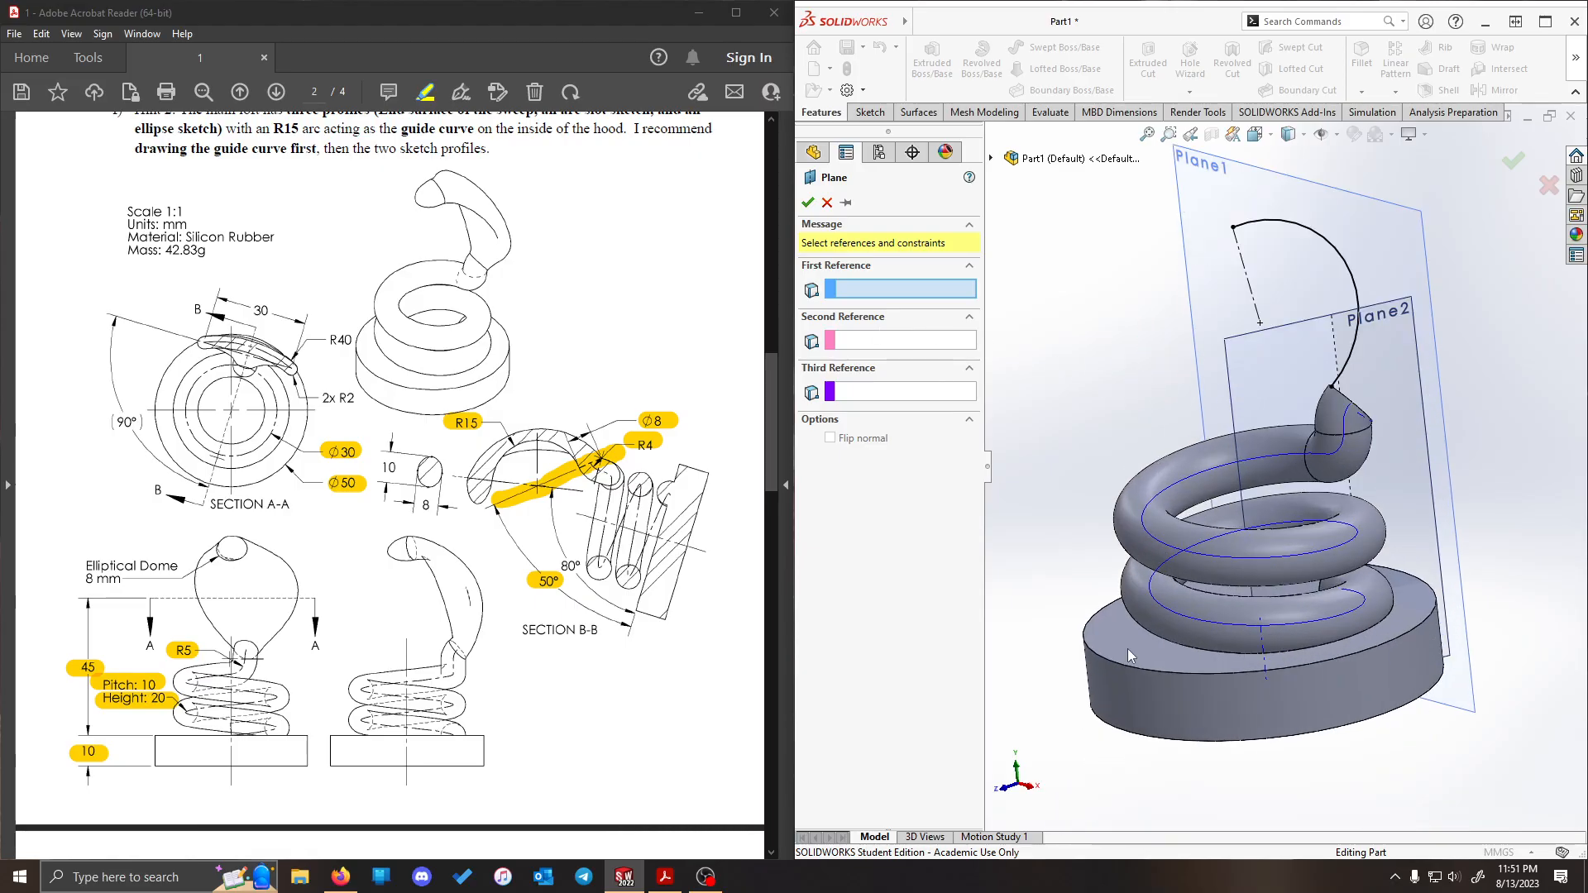
{"action": "left_click", "coordinate": [1134, 642]}
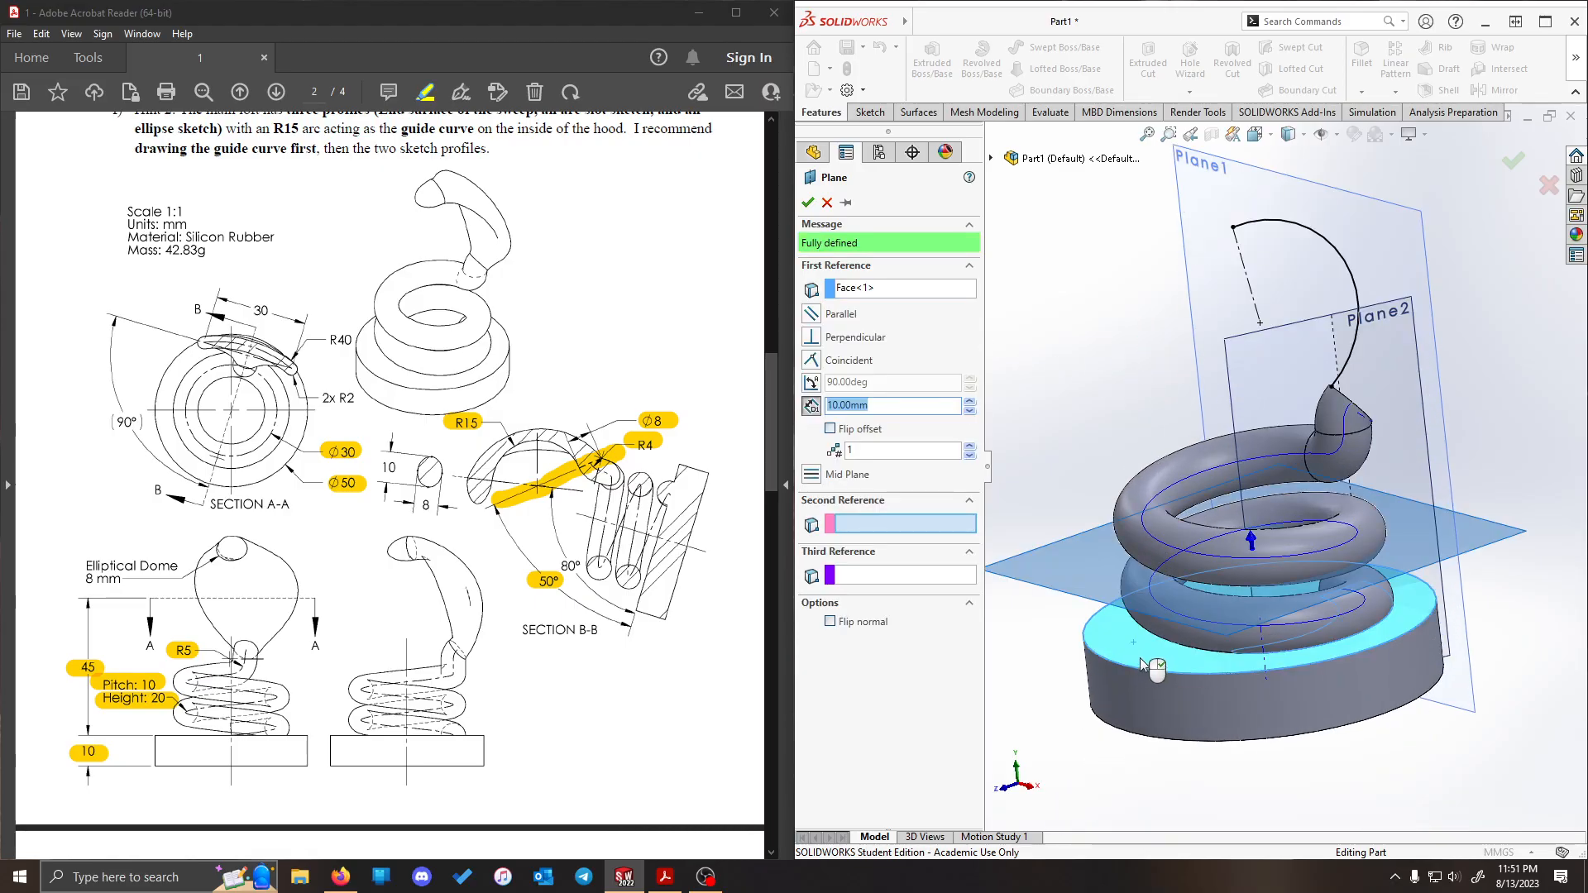
{"action": "type", "text": "4"}
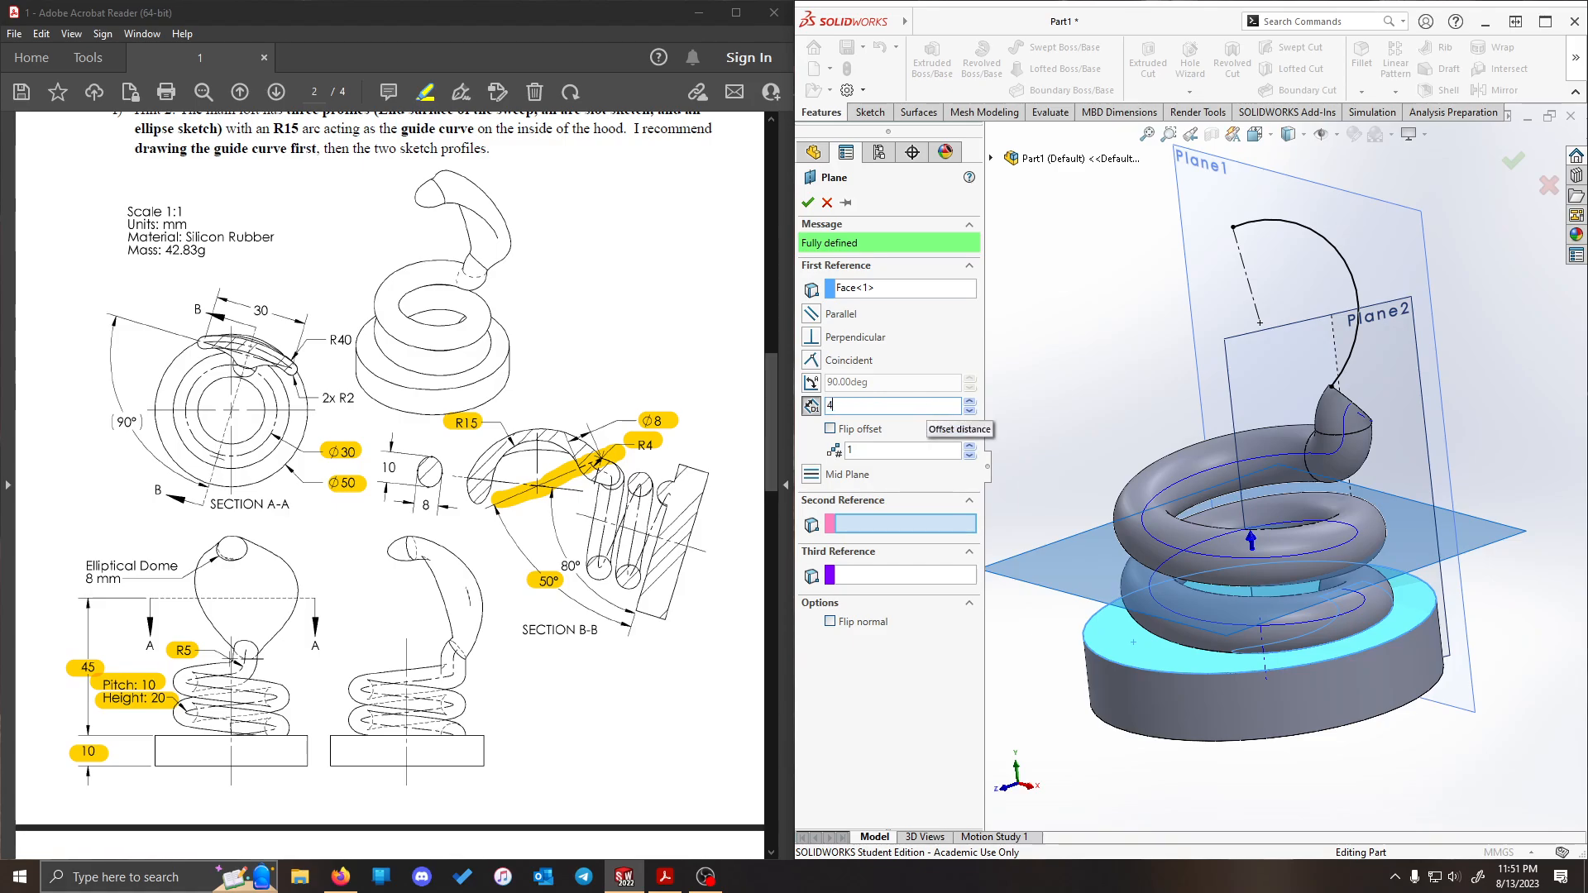
{"action": "type", "text": "5.00mm"}
{"action": "key", "text": "Return"}
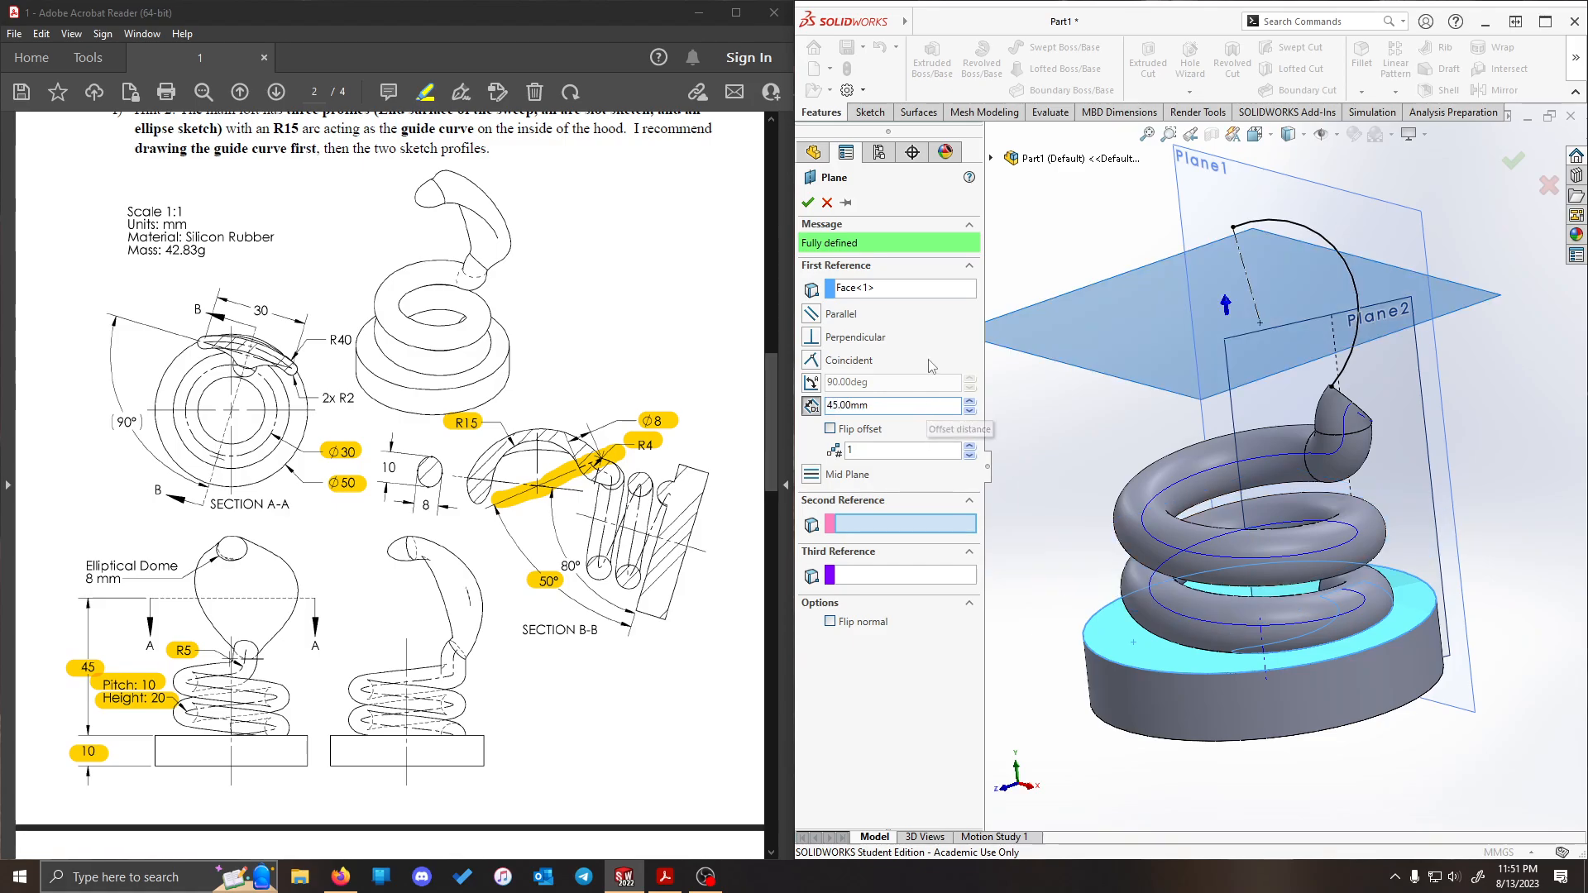
{"action": "left_click", "coordinate": [807, 203]}
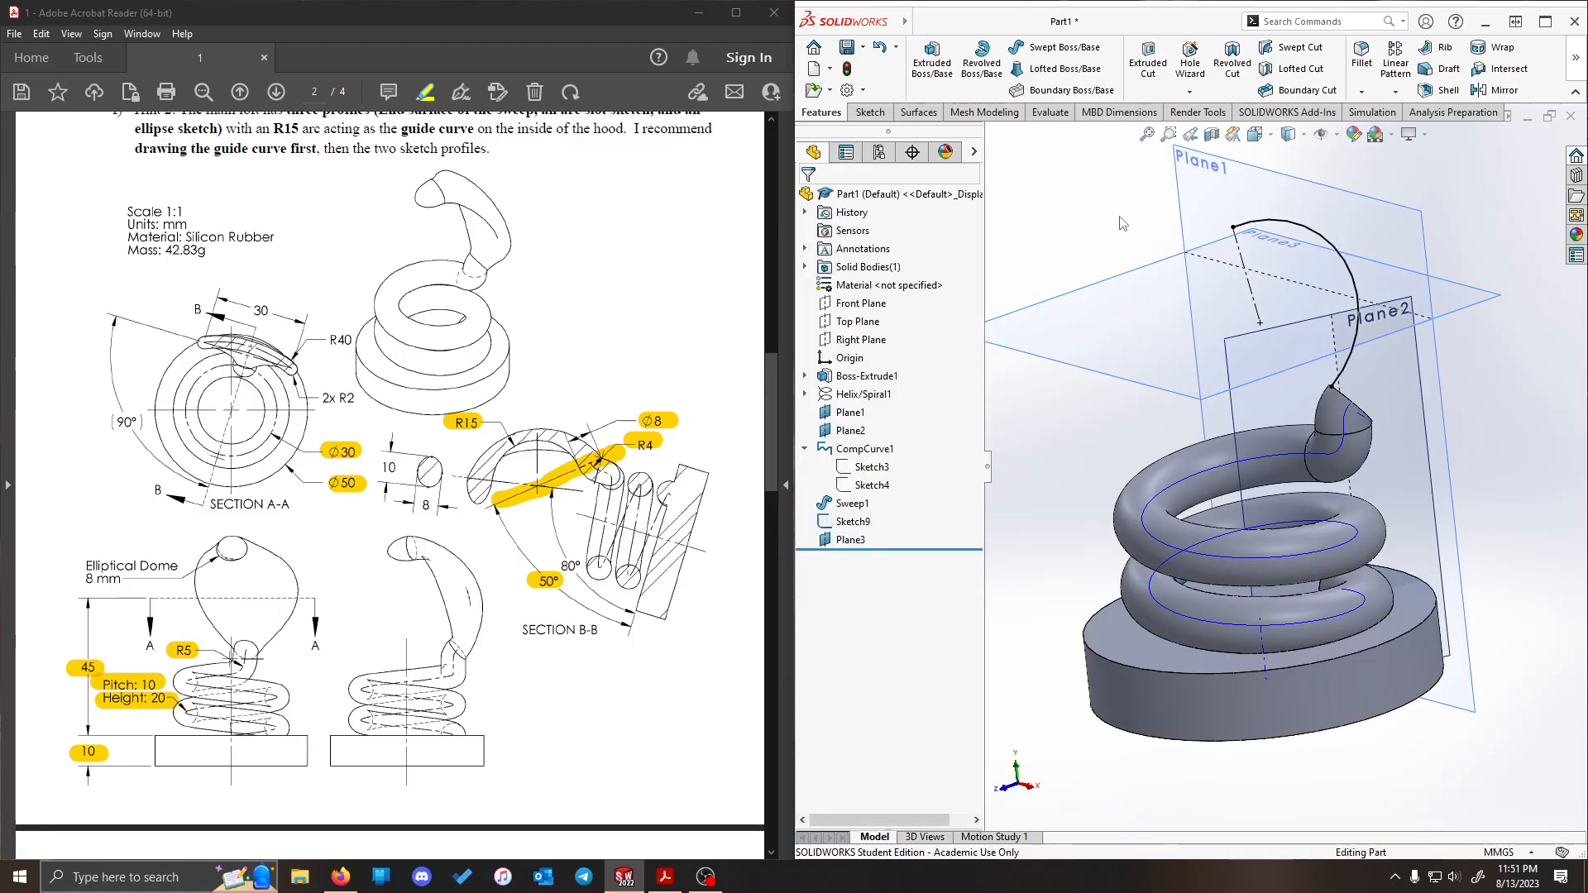
- Start a new sketch on Plane3 and view it face-on
{"action": "right_click", "coordinate": [1148, 324]}
{"action": "left_click", "coordinate": [1188, 300]}
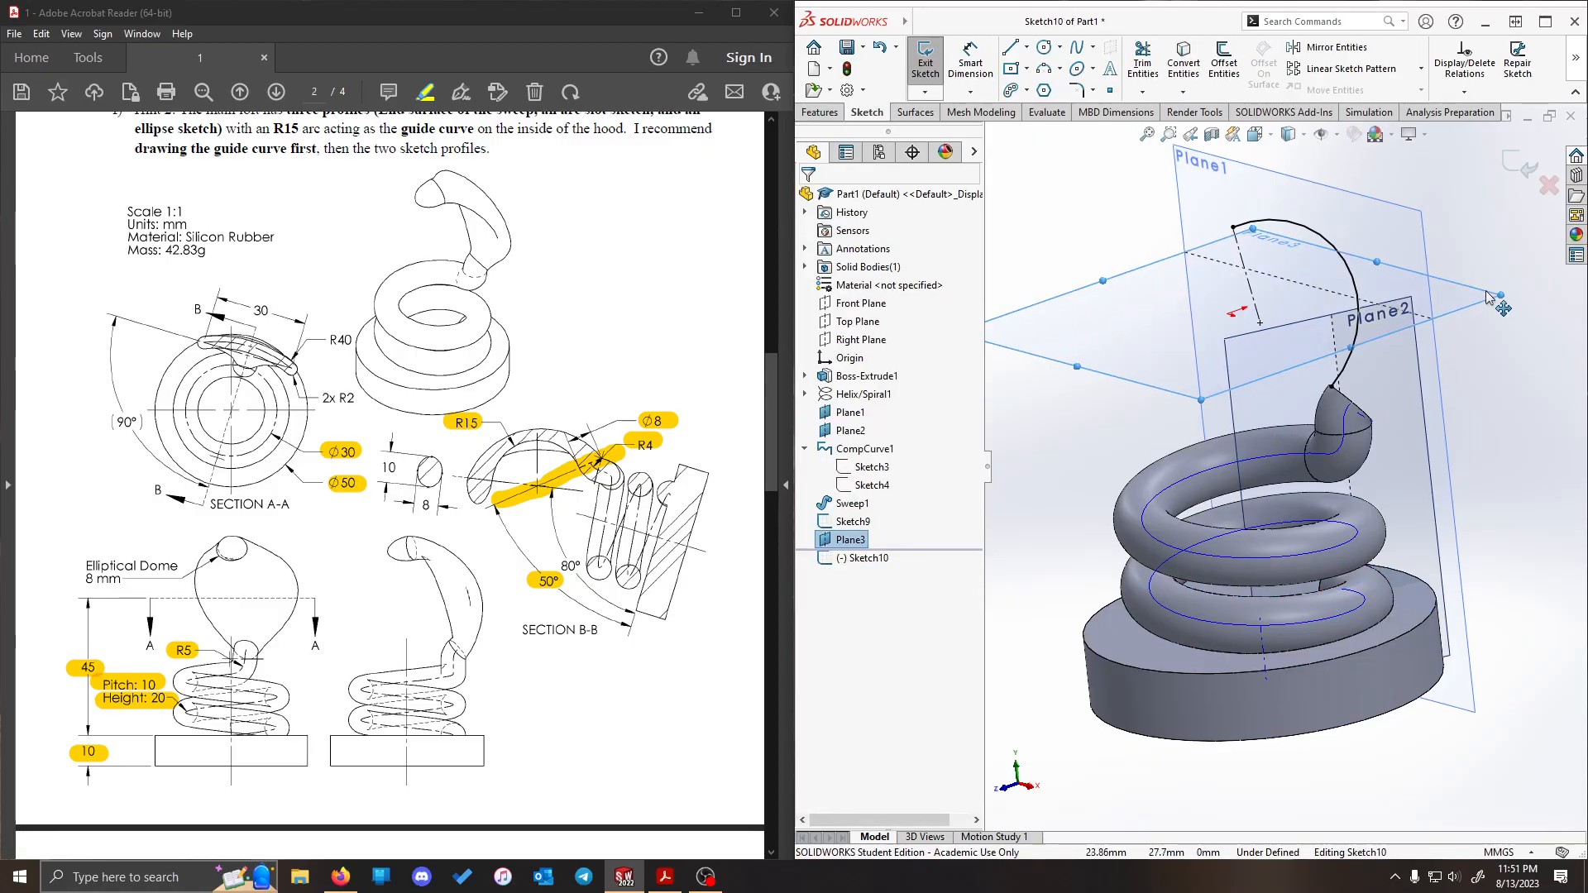
{"action": "scroll", "coordinate": [1423, 355], "scroll_direction": "down", "scroll_amount": 3}
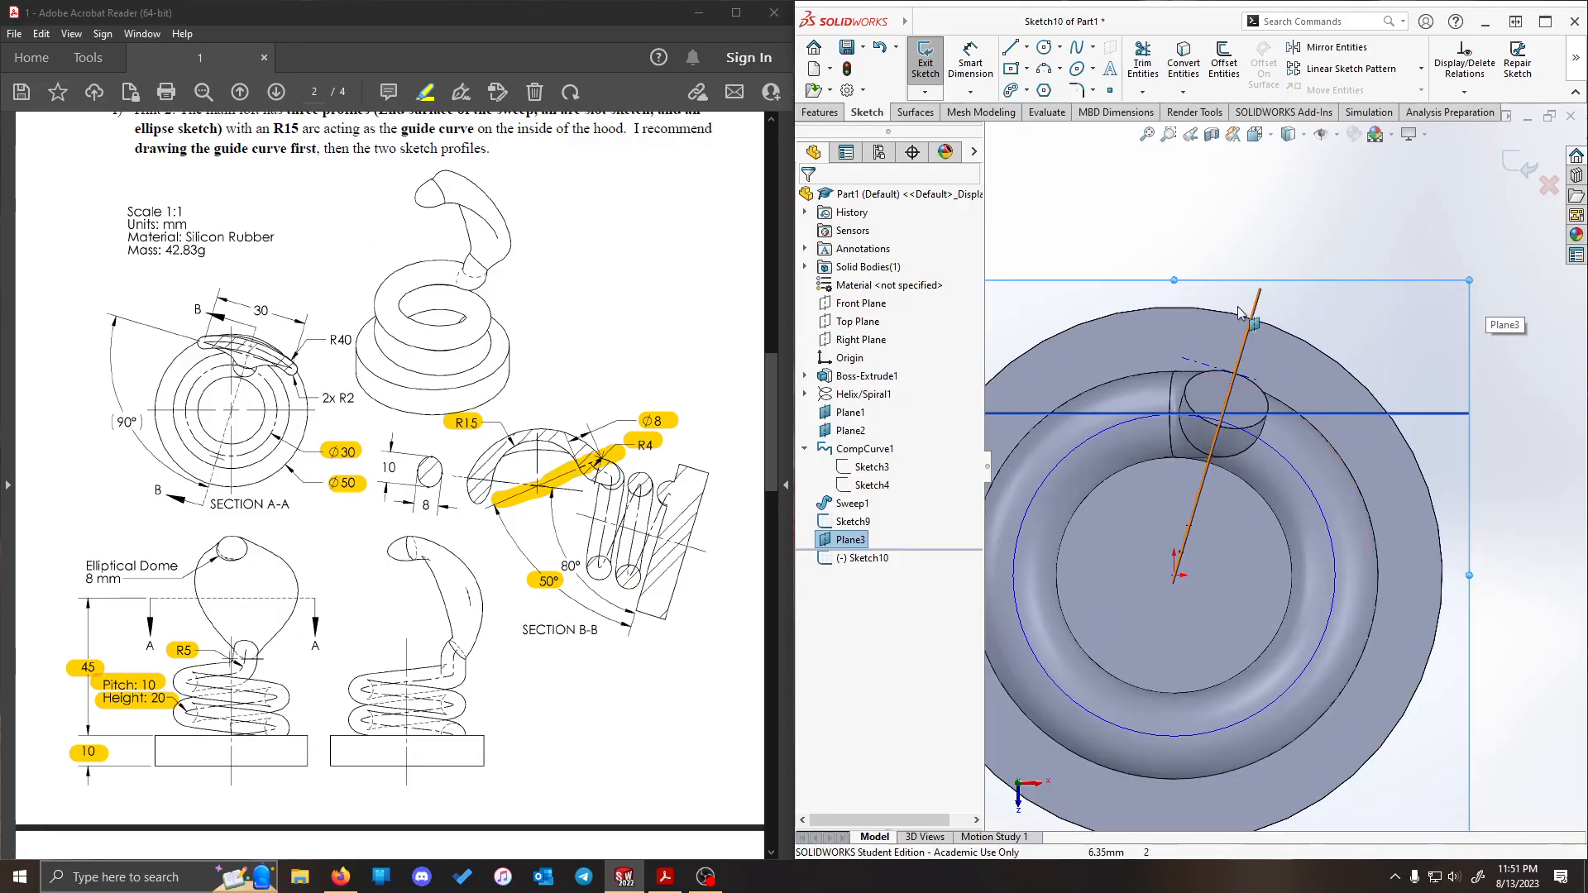
- Hide Plane1 to clear the view for the sketch on Plane3
{"action": "right_click", "coordinate": [852, 413]}
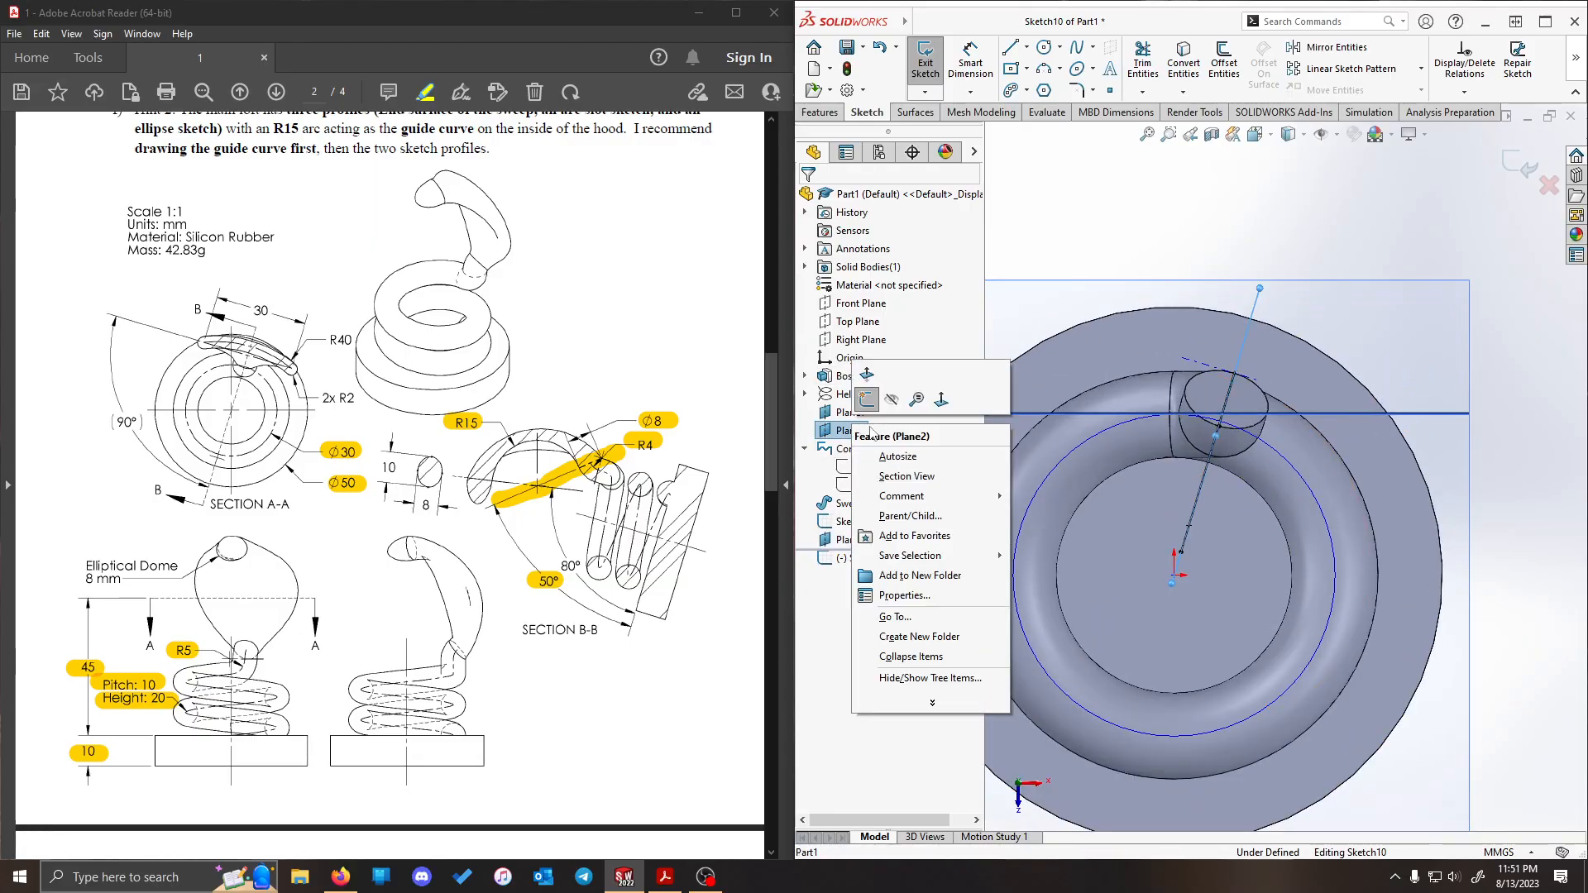
{"action": "key", "text": "Escape"}
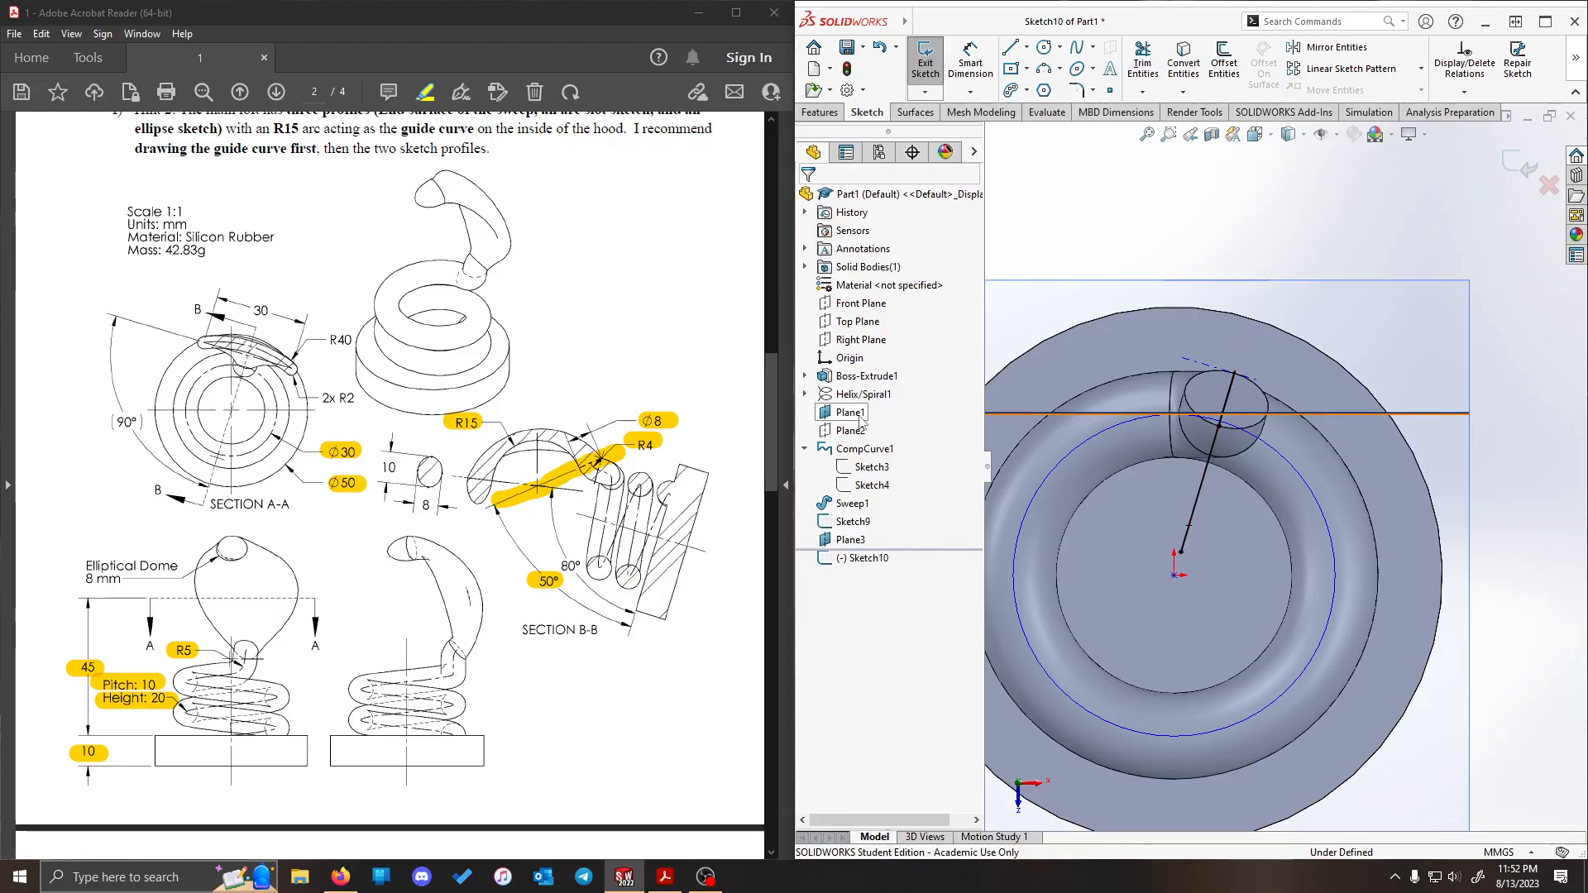
{"action": "right_click", "coordinate": [861, 415]}
{"action": "left_click", "coordinate": [900, 392]}
{"action": "scroll", "coordinate": [1348, 333], "scroll_direction": "up", "scroll_amount": 2}
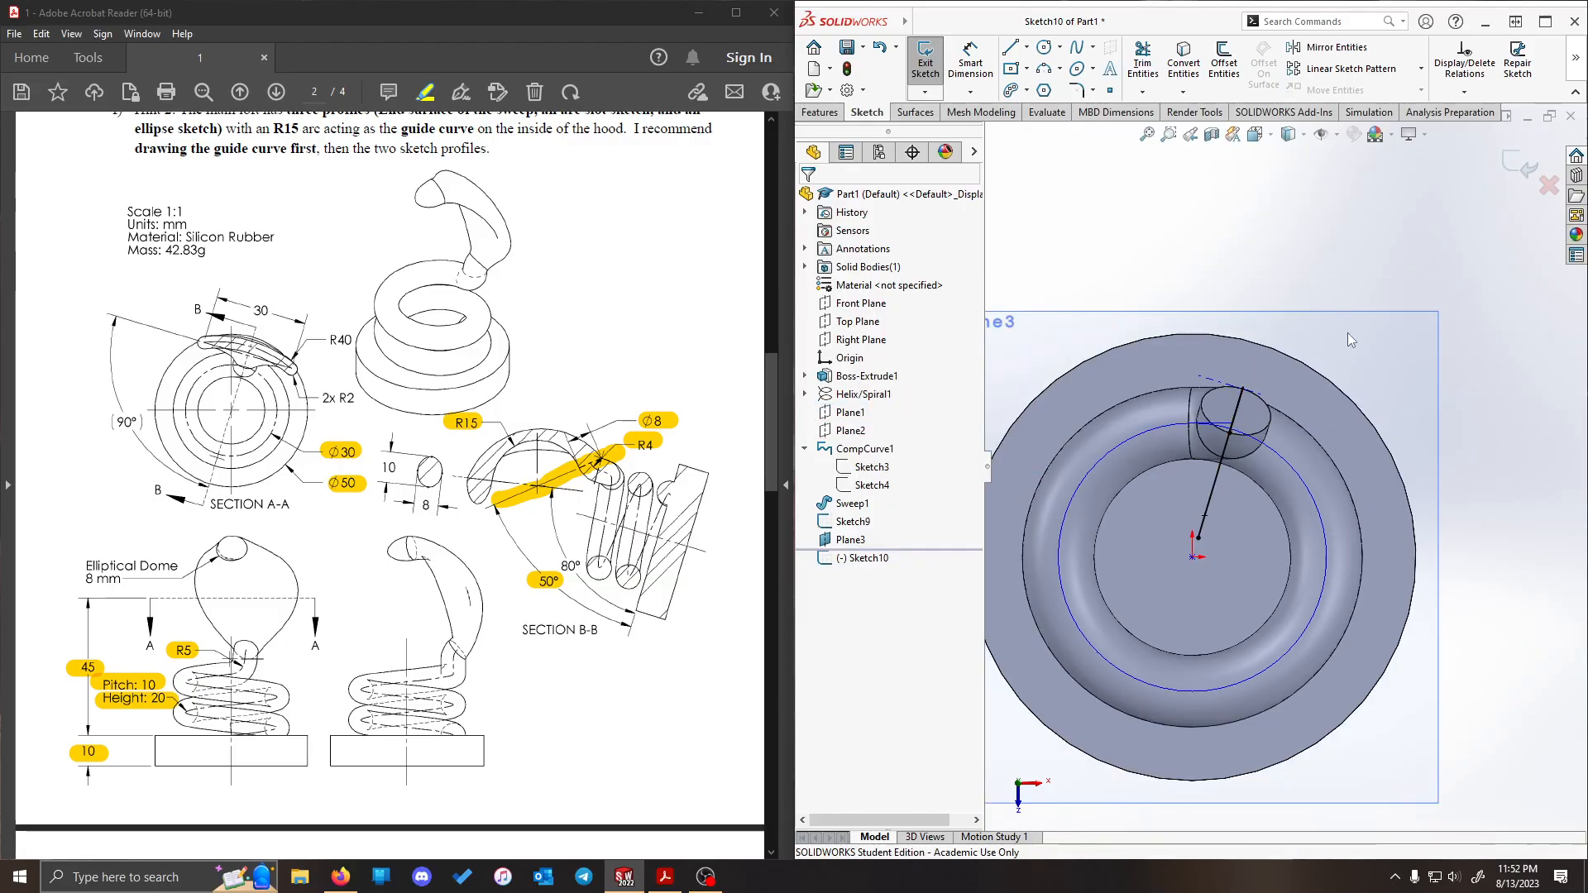
- Mark the slot's arc centre in section A-A of the PDF, and sketch a centerpoint arc slot about 36 mm in radius, 65° long and 11 mm wide
{"action": "scroll", "coordinate": [1322, 328], "scroll_direction": "down", "scroll_amount": 1}
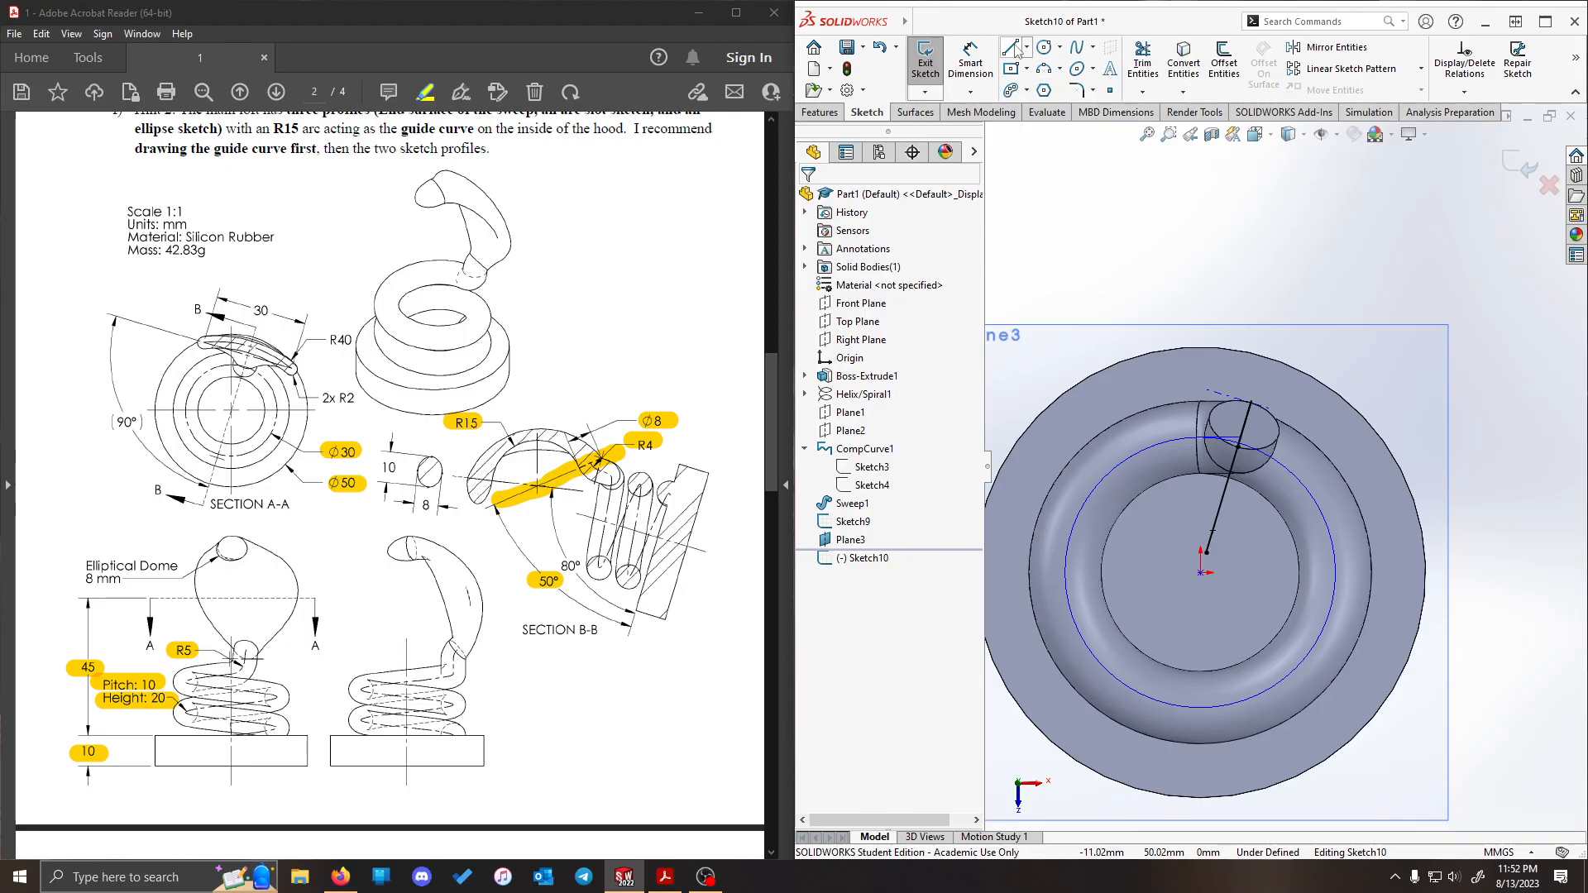
{"action": "left_click", "coordinate": [1027, 90]}
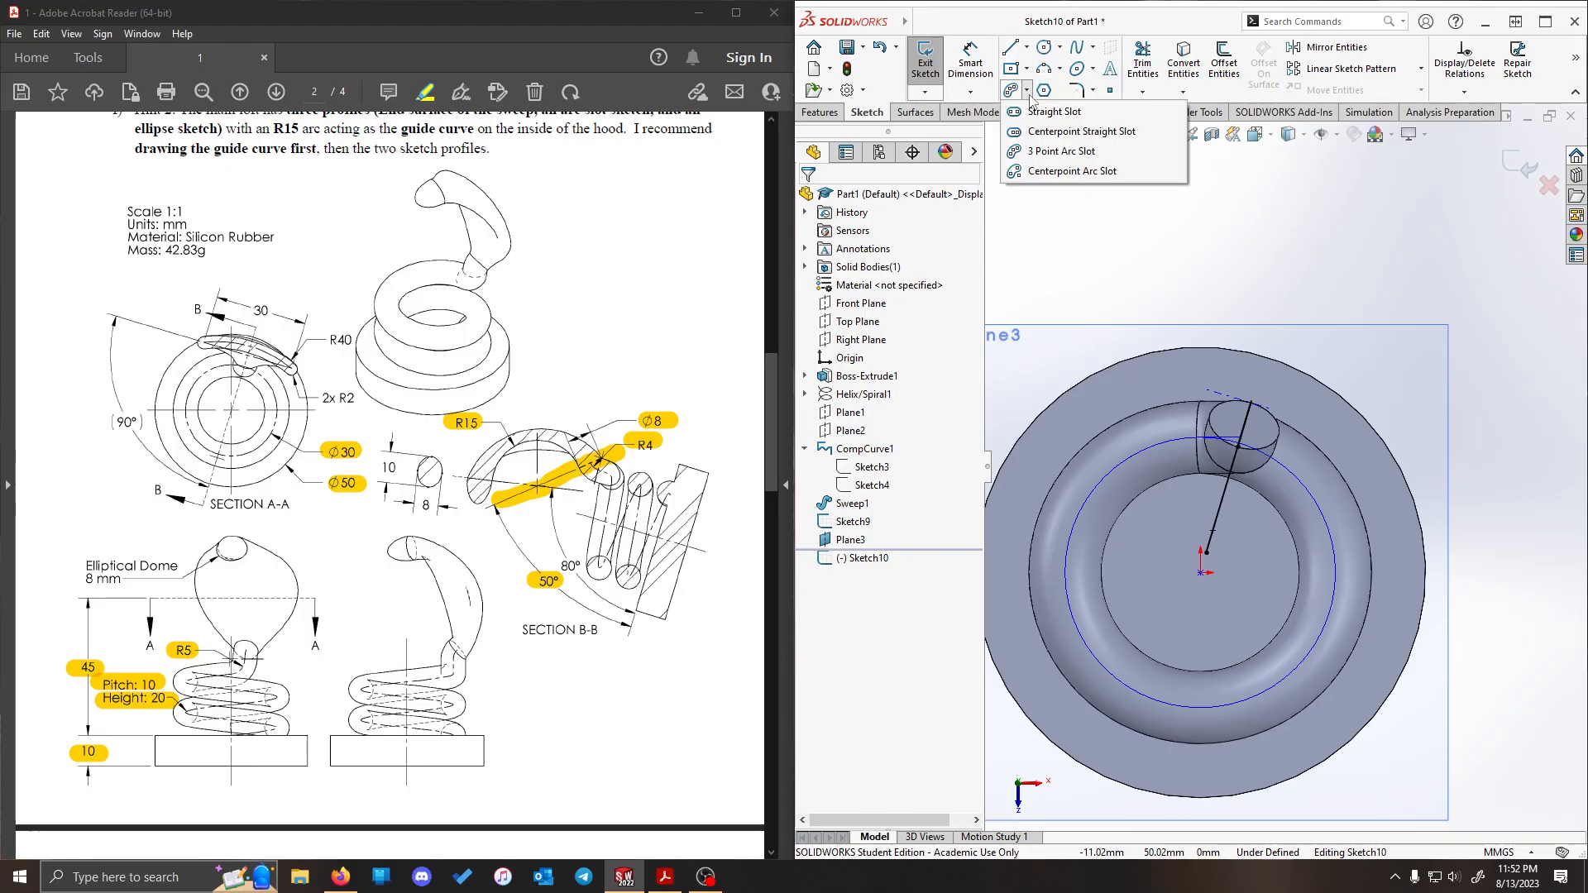
{"action": "left_click", "coordinate": [1059, 171]}
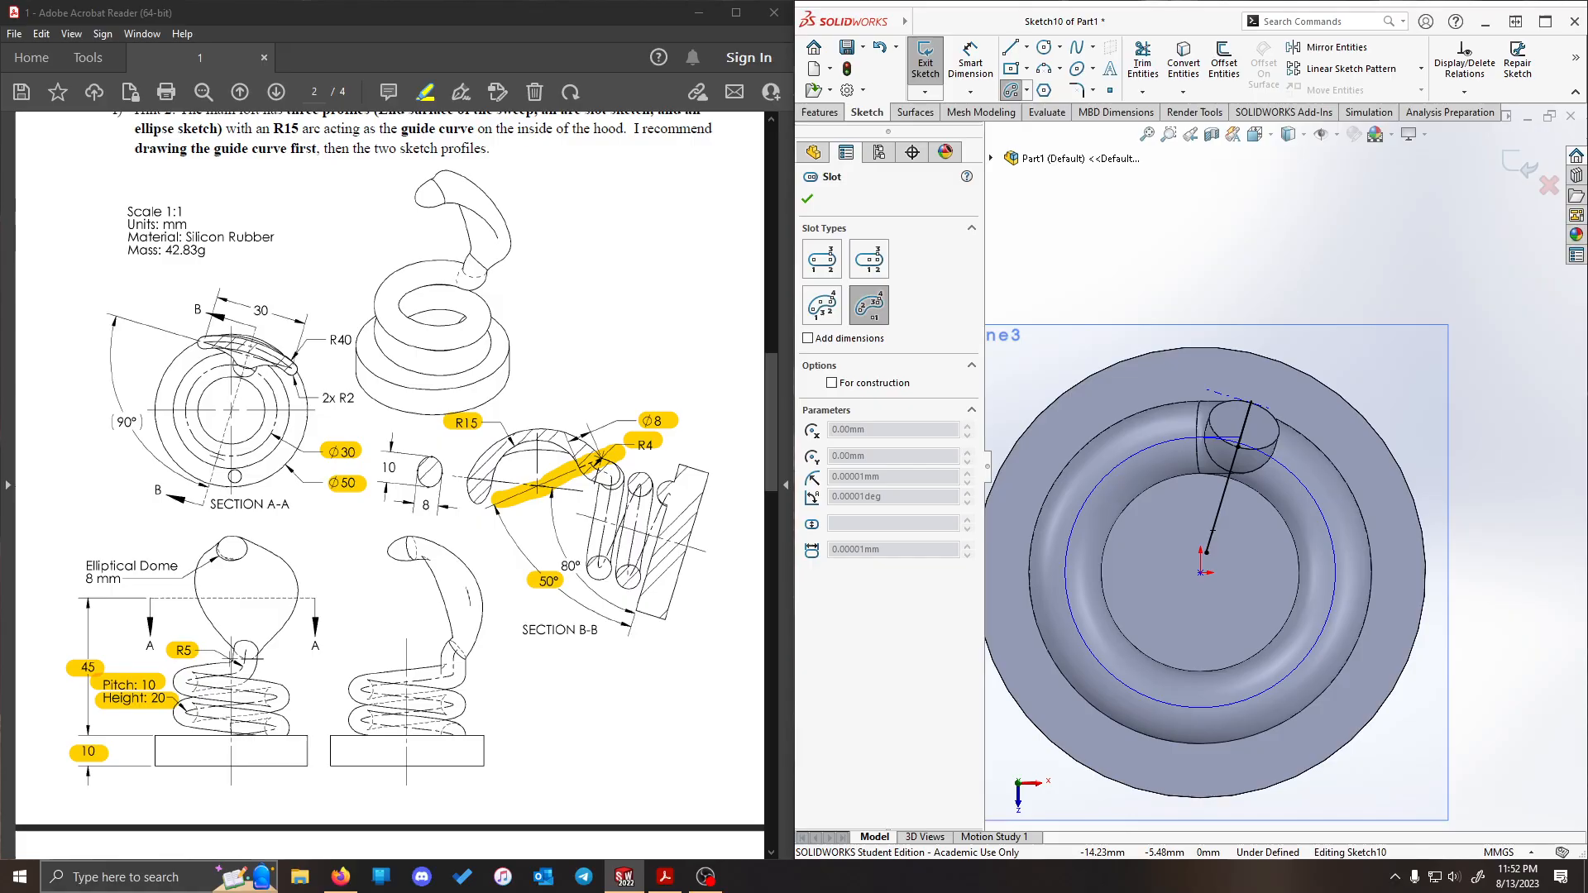
{"action": "left_click_drag", "start_coordinate": [211, 457], "coordinate": [224, 457]}
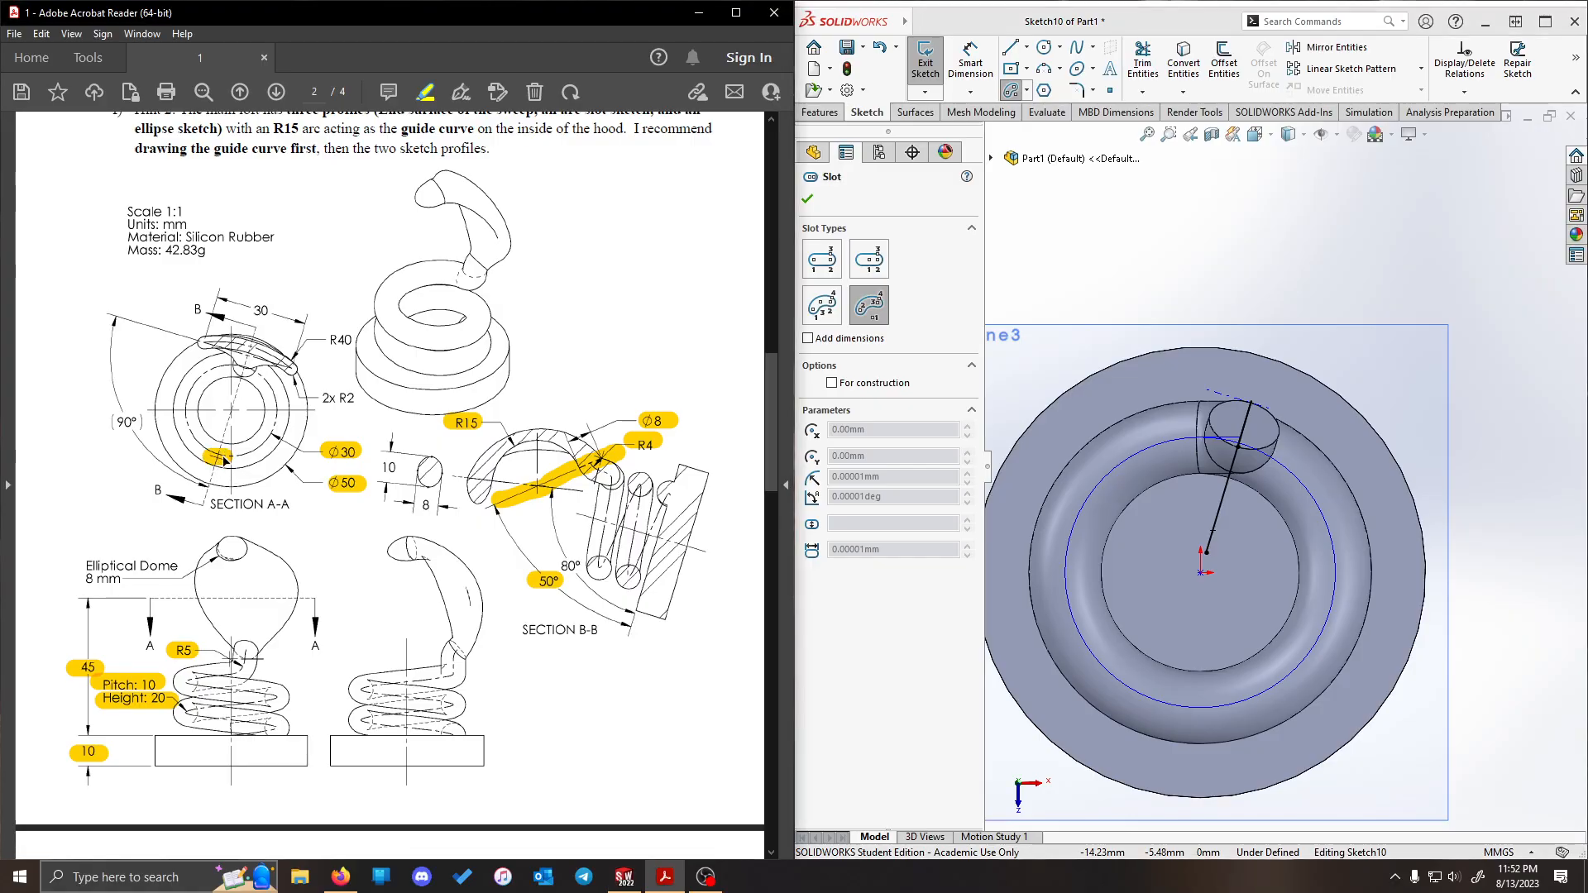
{"action": "left_click", "coordinate": [1171, 639]}
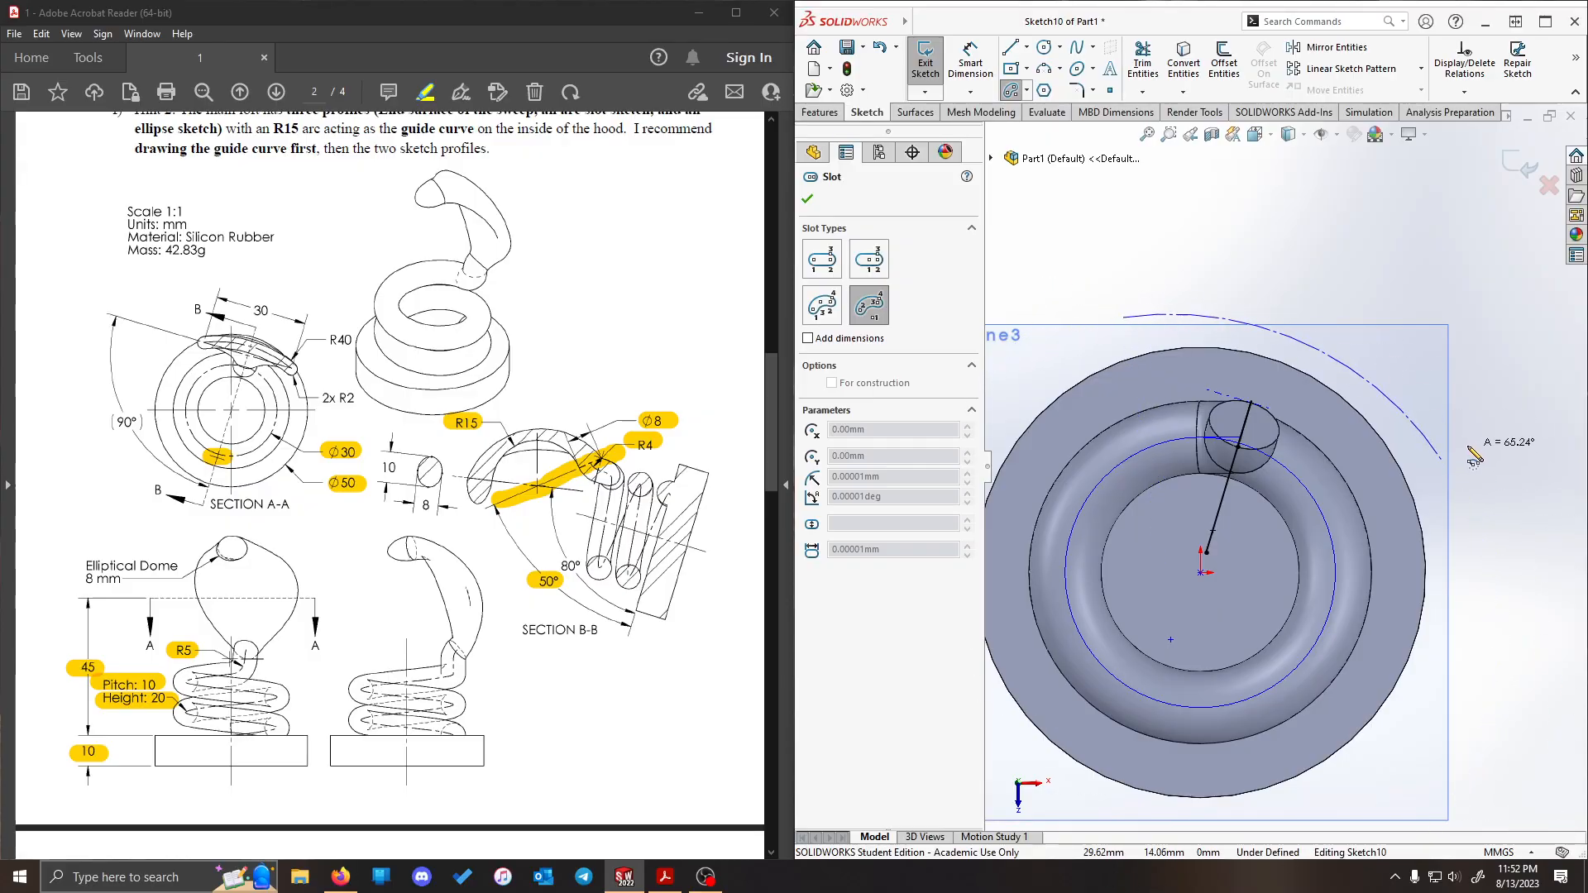
{"action": "left_click", "coordinate": [1444, 461]}
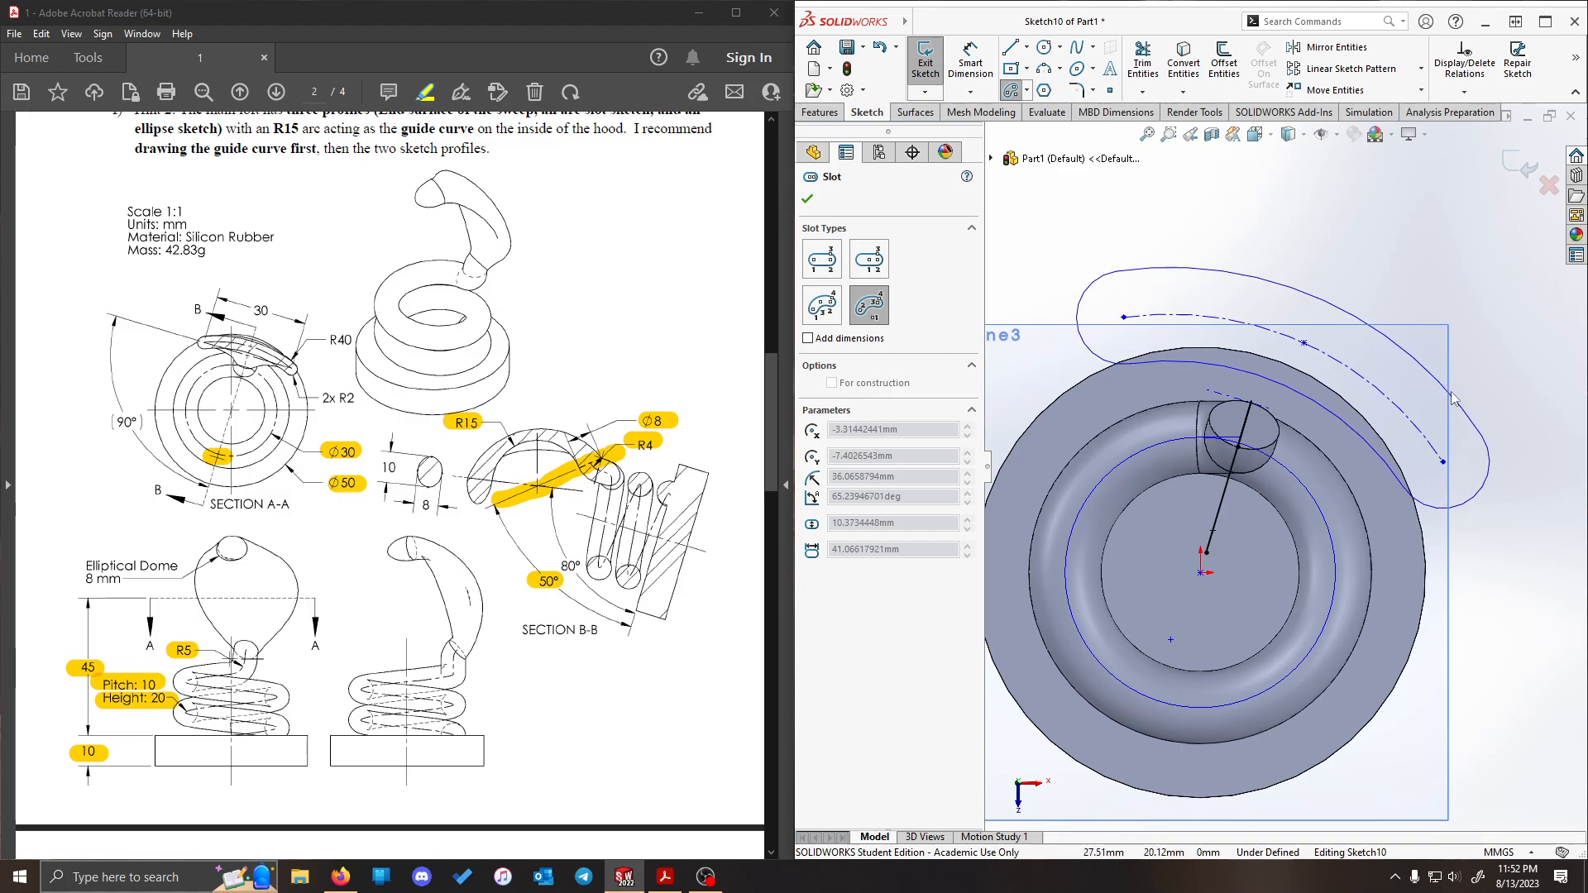
{"action": "left_click", "coordinate": [1454, 400]}
{"action": "key", "text": "Escape"}
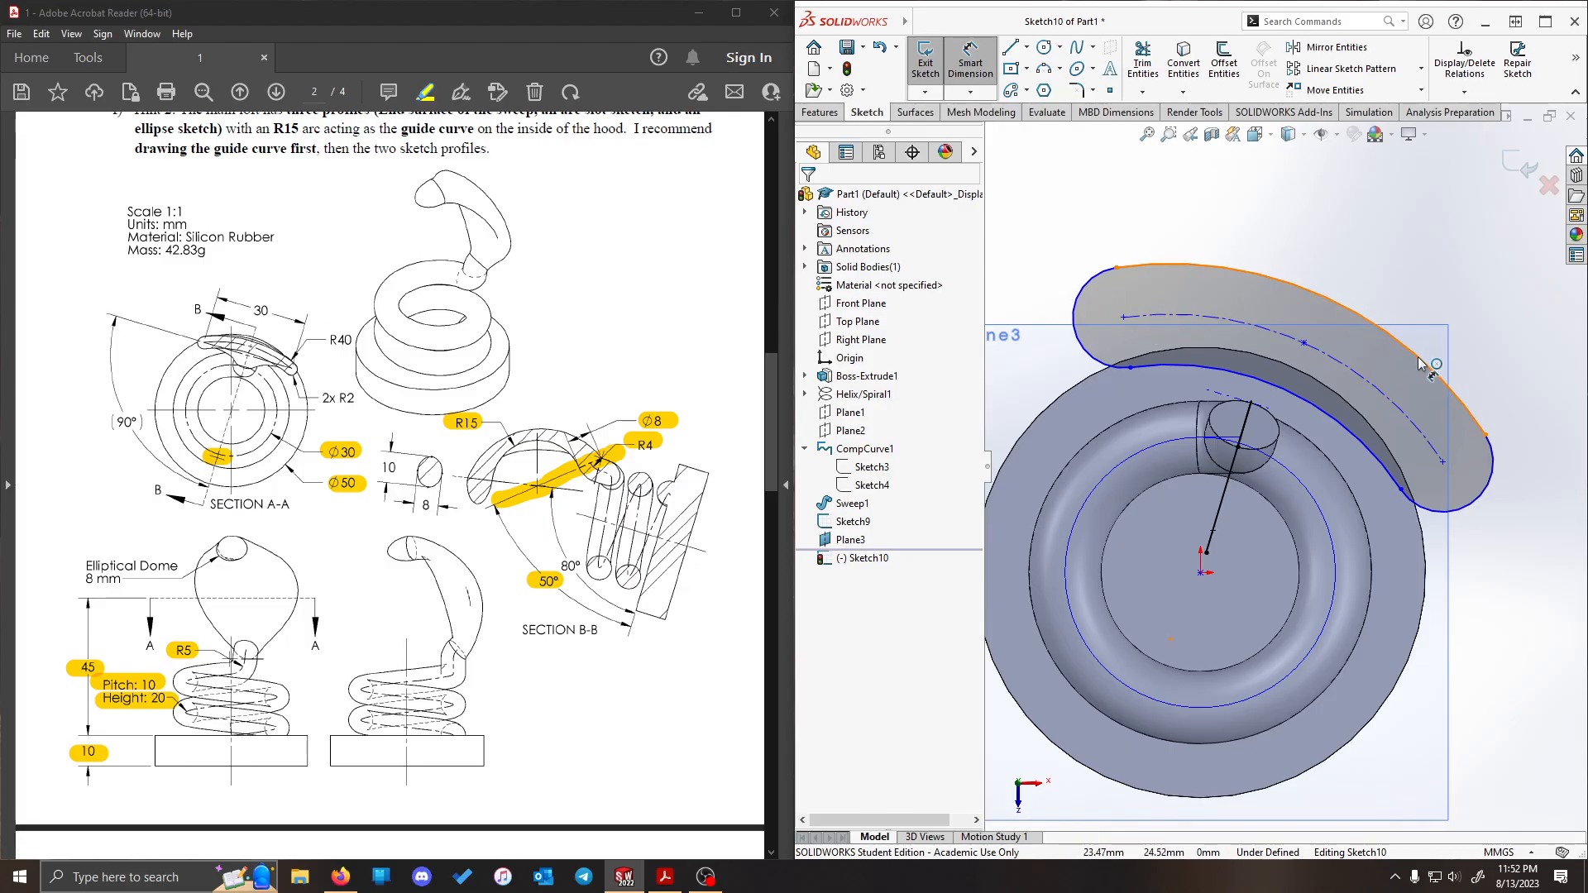
- Set the slot's outer arc radius to 40 mm and its rounded end radius to 2 mm
{"action": "left_click", "coordinate": [1472, 412]}
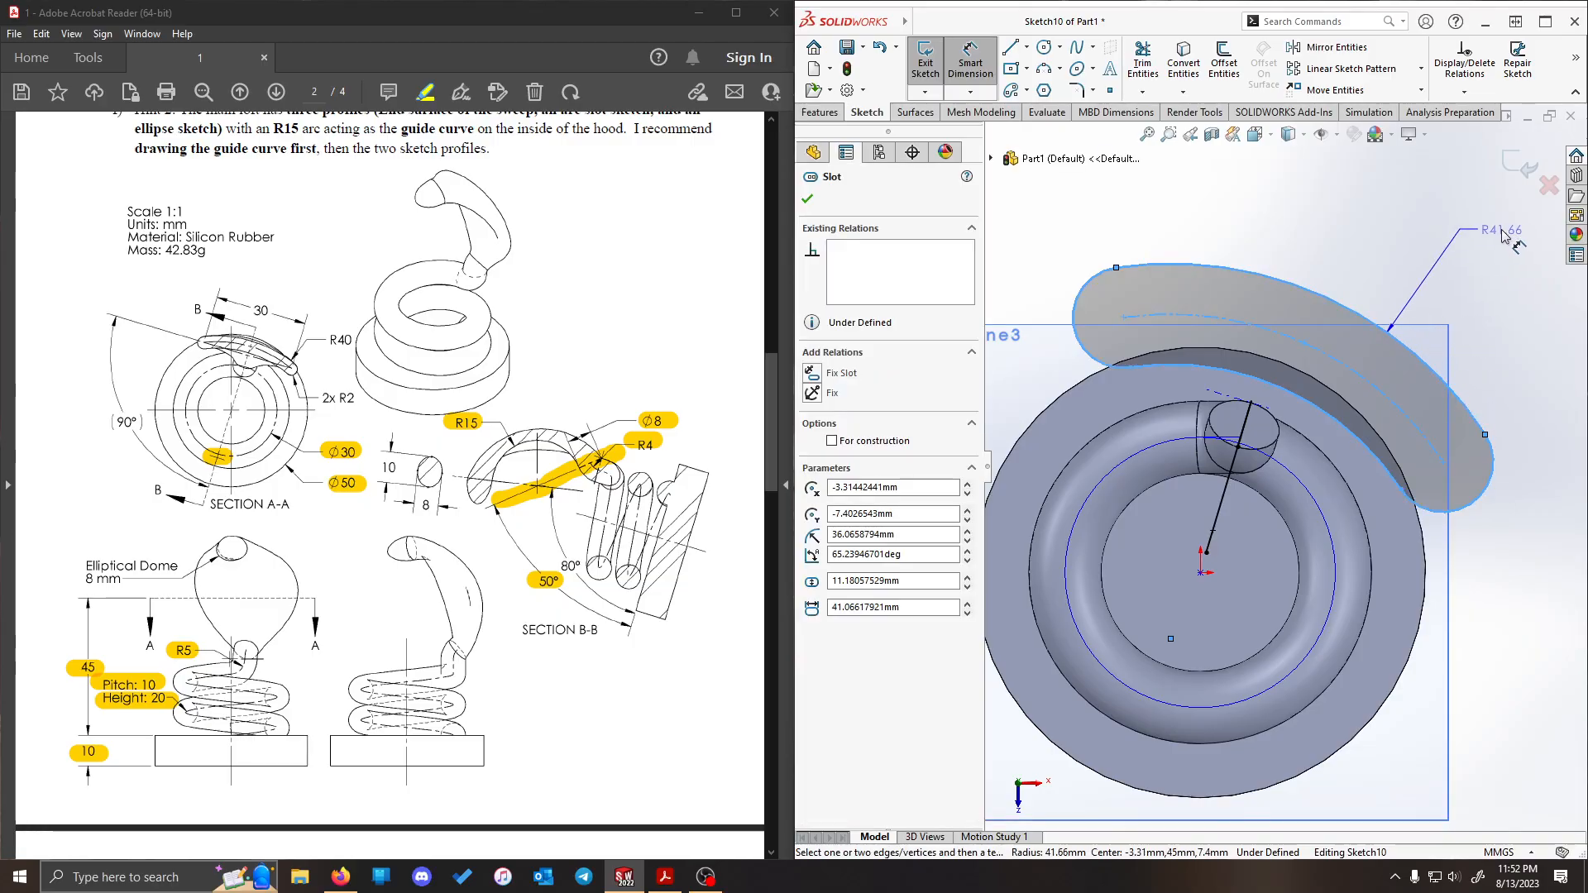
{"action": "left_click", "coordinate": [1504, 236]}
{"action": "type", "text": "40"}
{"action": "key", "text": "Return"}
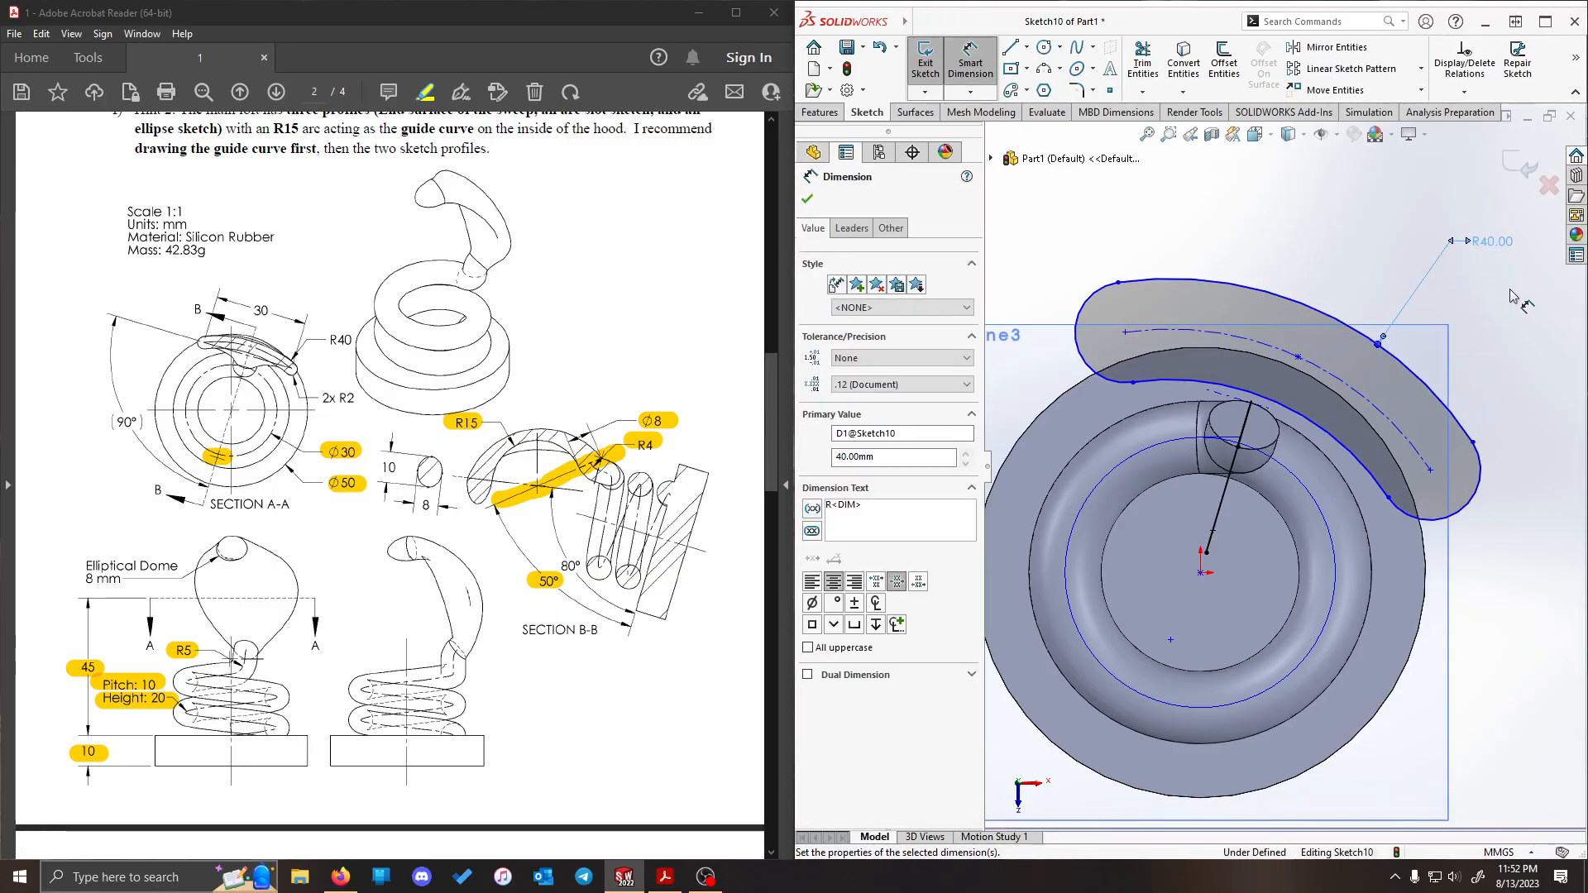
{"action": "left_click", "coordinate": [1470, 512]}
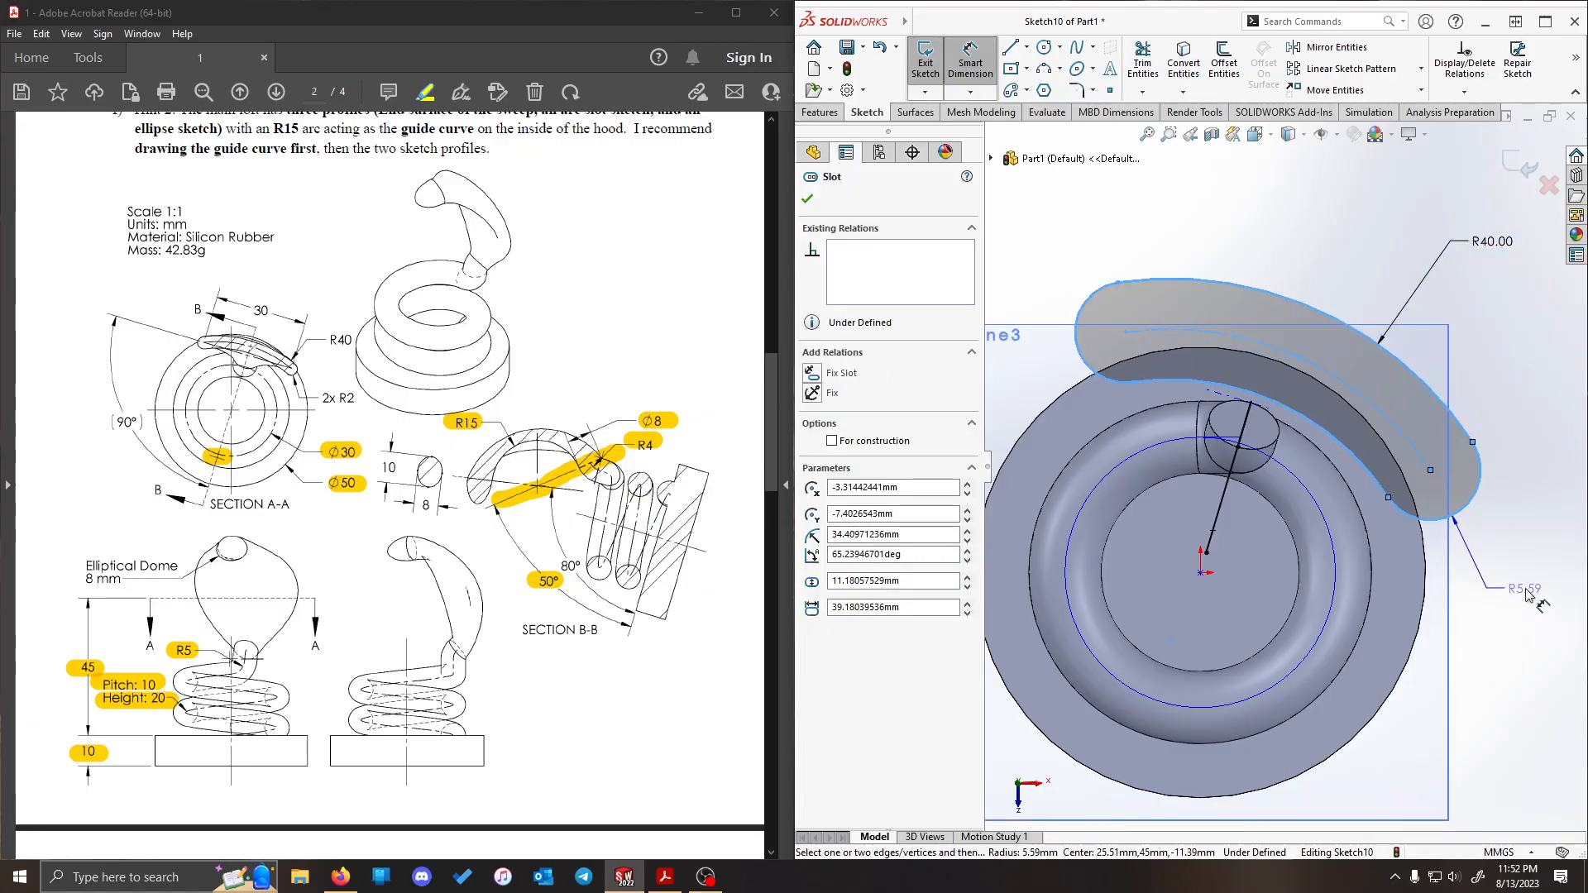
{"action": "left_click", "coordinate": [1527, 595]}
{"action": "type", "text": "2.00mm"}
{"action": "key", "text": "Return"}
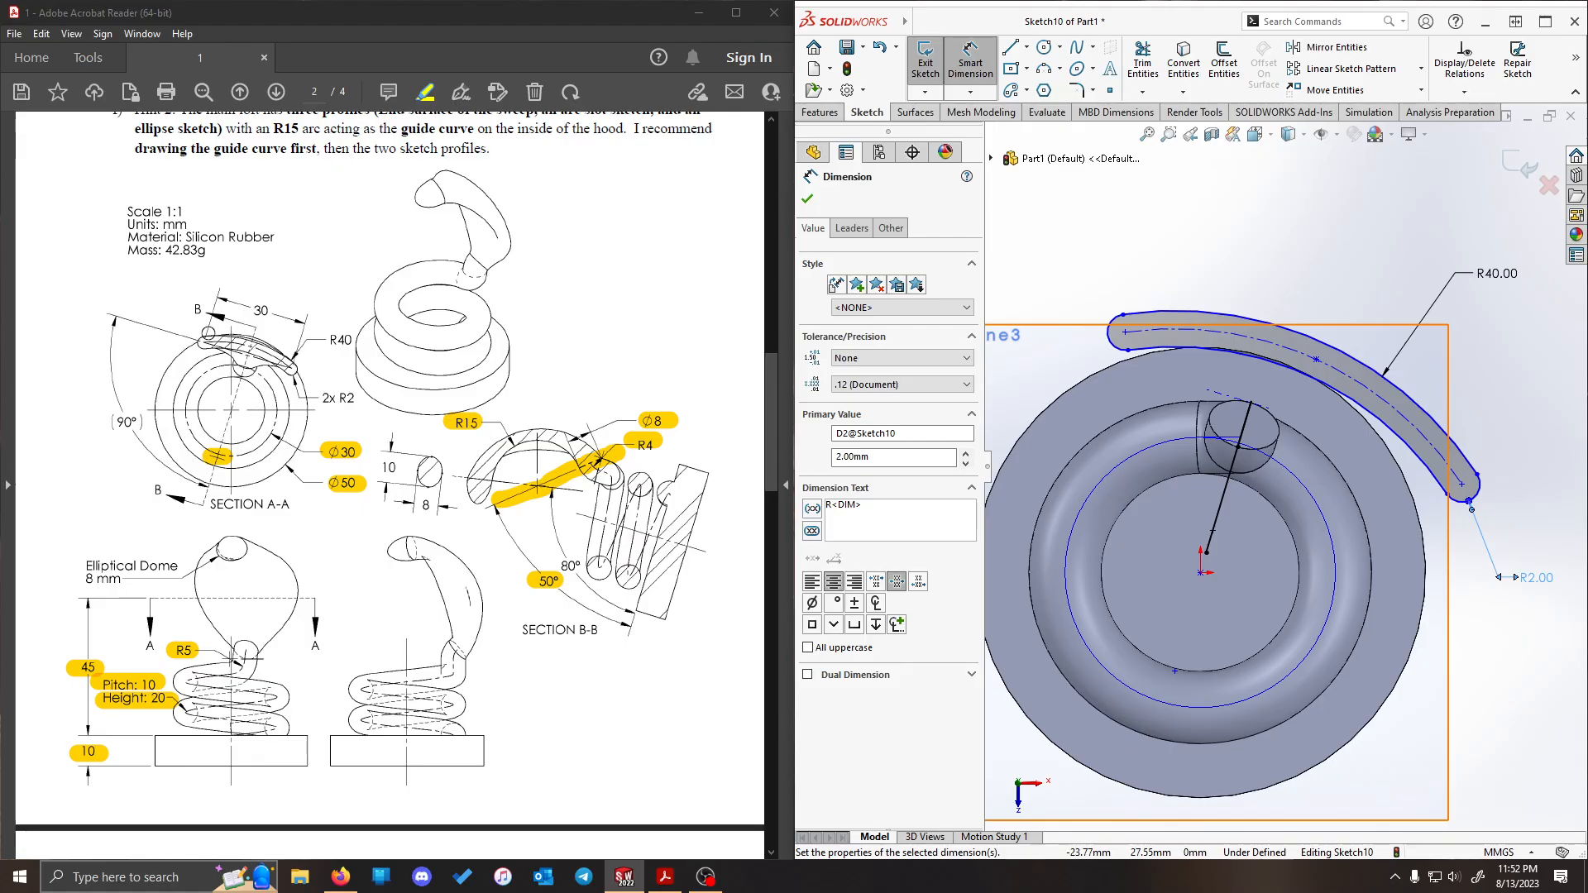
- Set the distance between the slot's two end centres to 30 mm and move its arc centre point closer to the origin
{"action": "left_click", "coordinate": [1125, 333]}
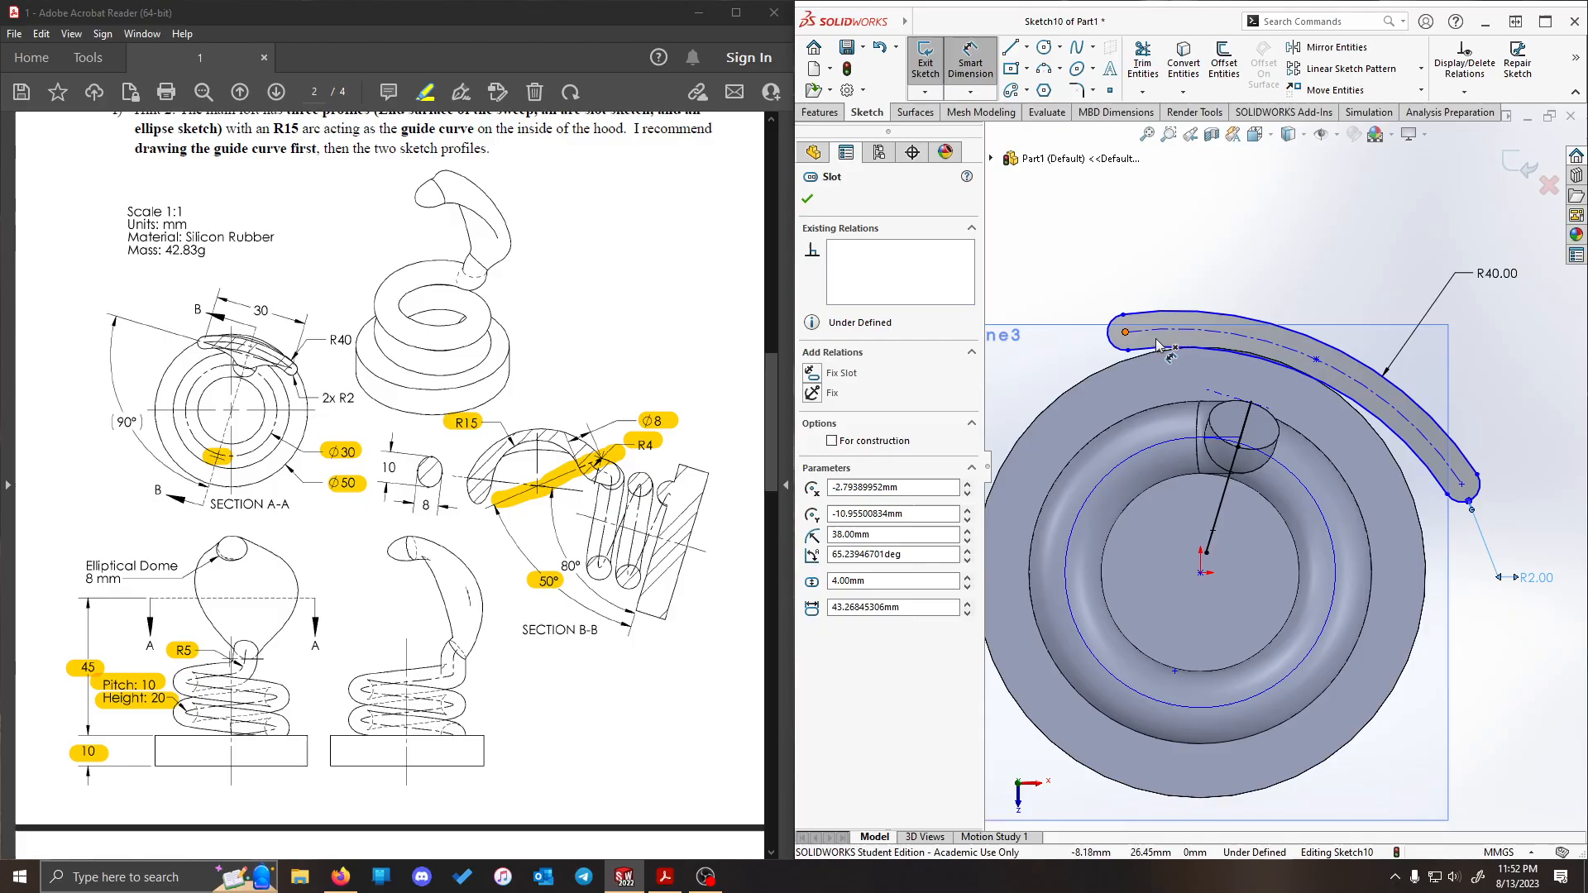
{"action": "left_click", "coordinate": [1477, 478]}
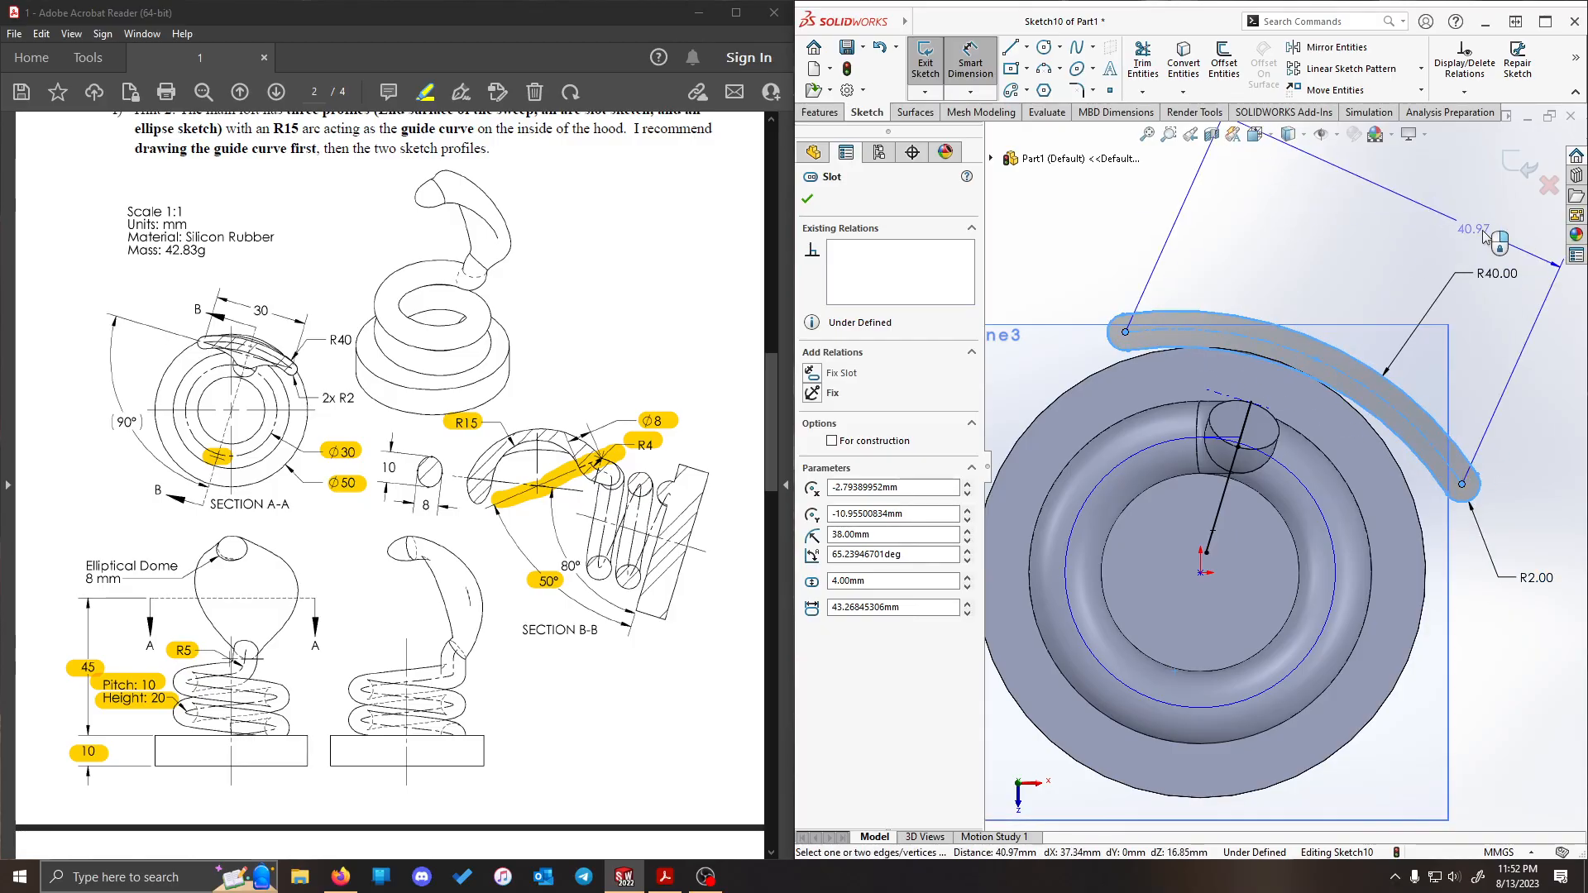
{"action": "left_click", "coordinate": [1483, 237]}
{"action": "type", "text": "30"}
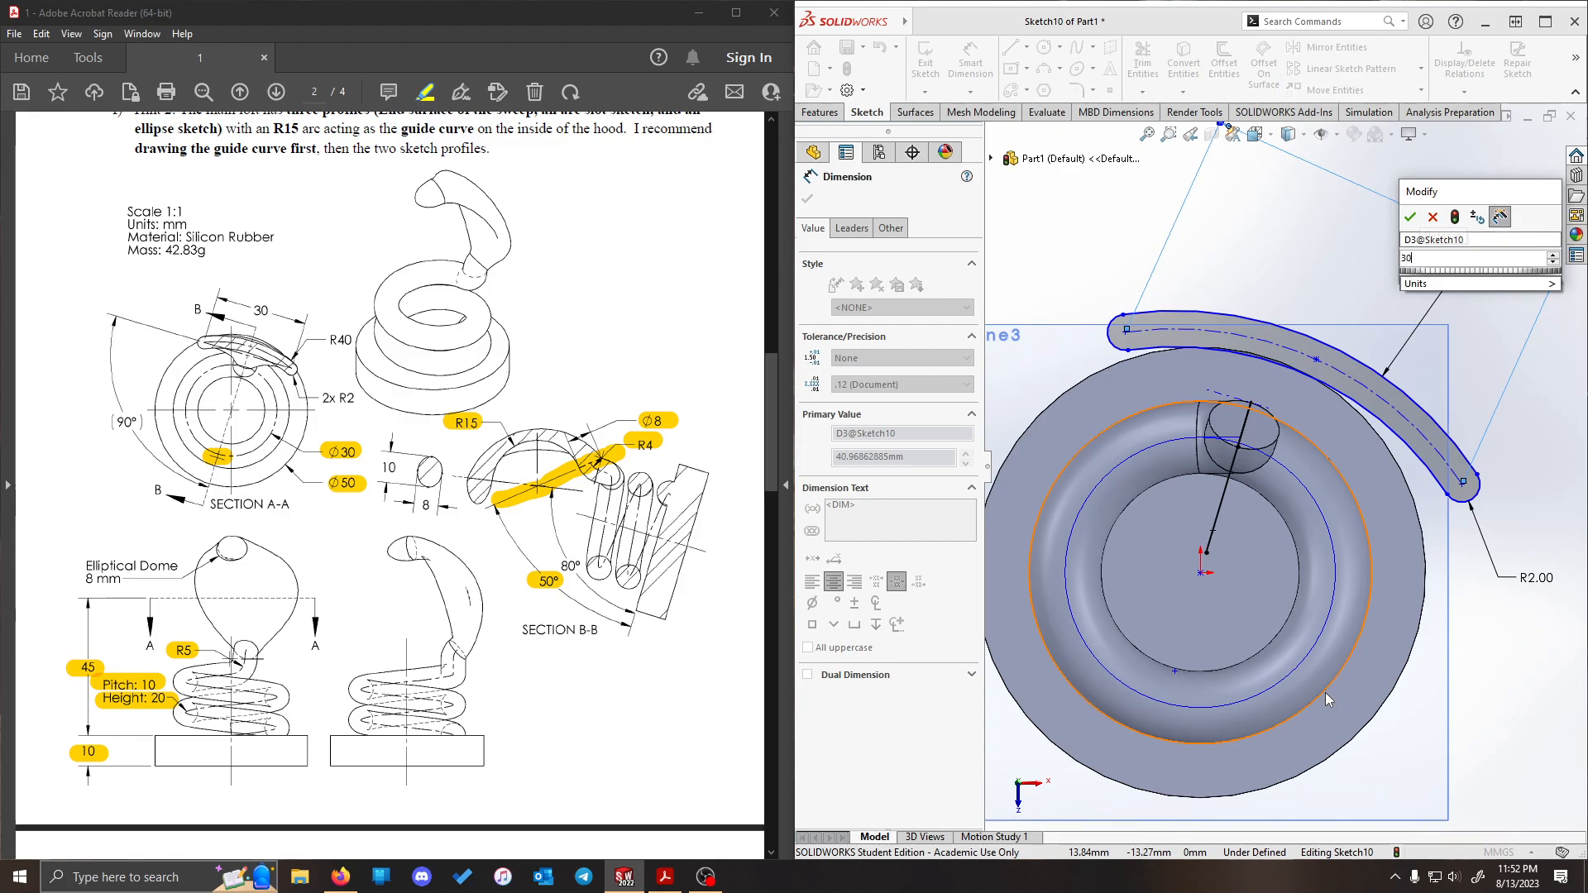
{"action": "key", "text": "Return"}
{"action": "key", "text": "Escape"}
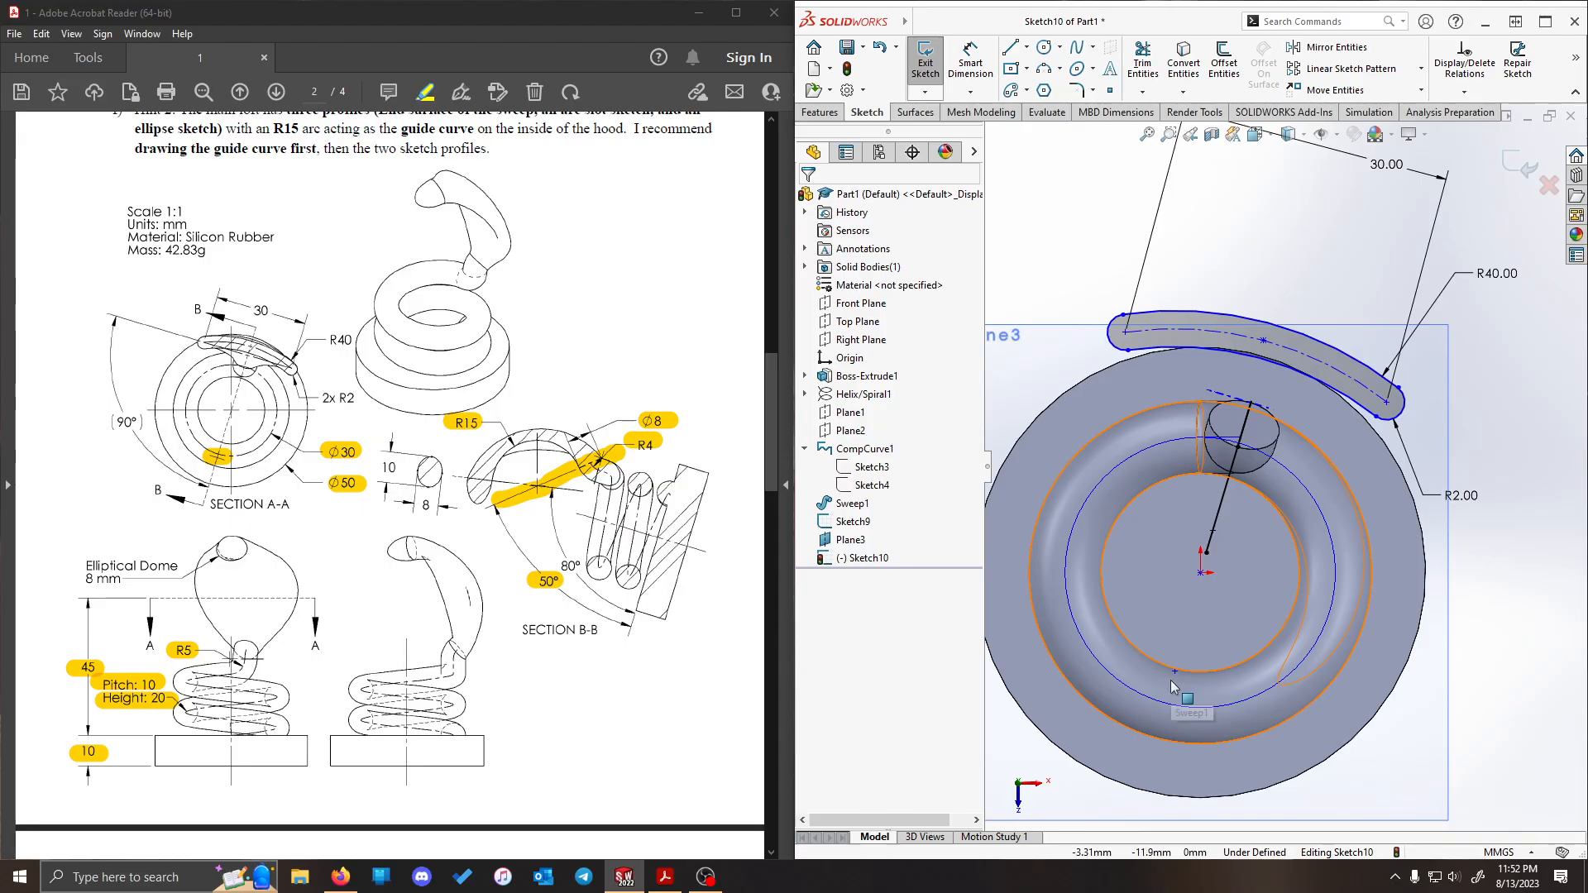
{"action": "left_click_drag", "start_coordinate": [1174, 671], "coordinate": [1152, 618]}
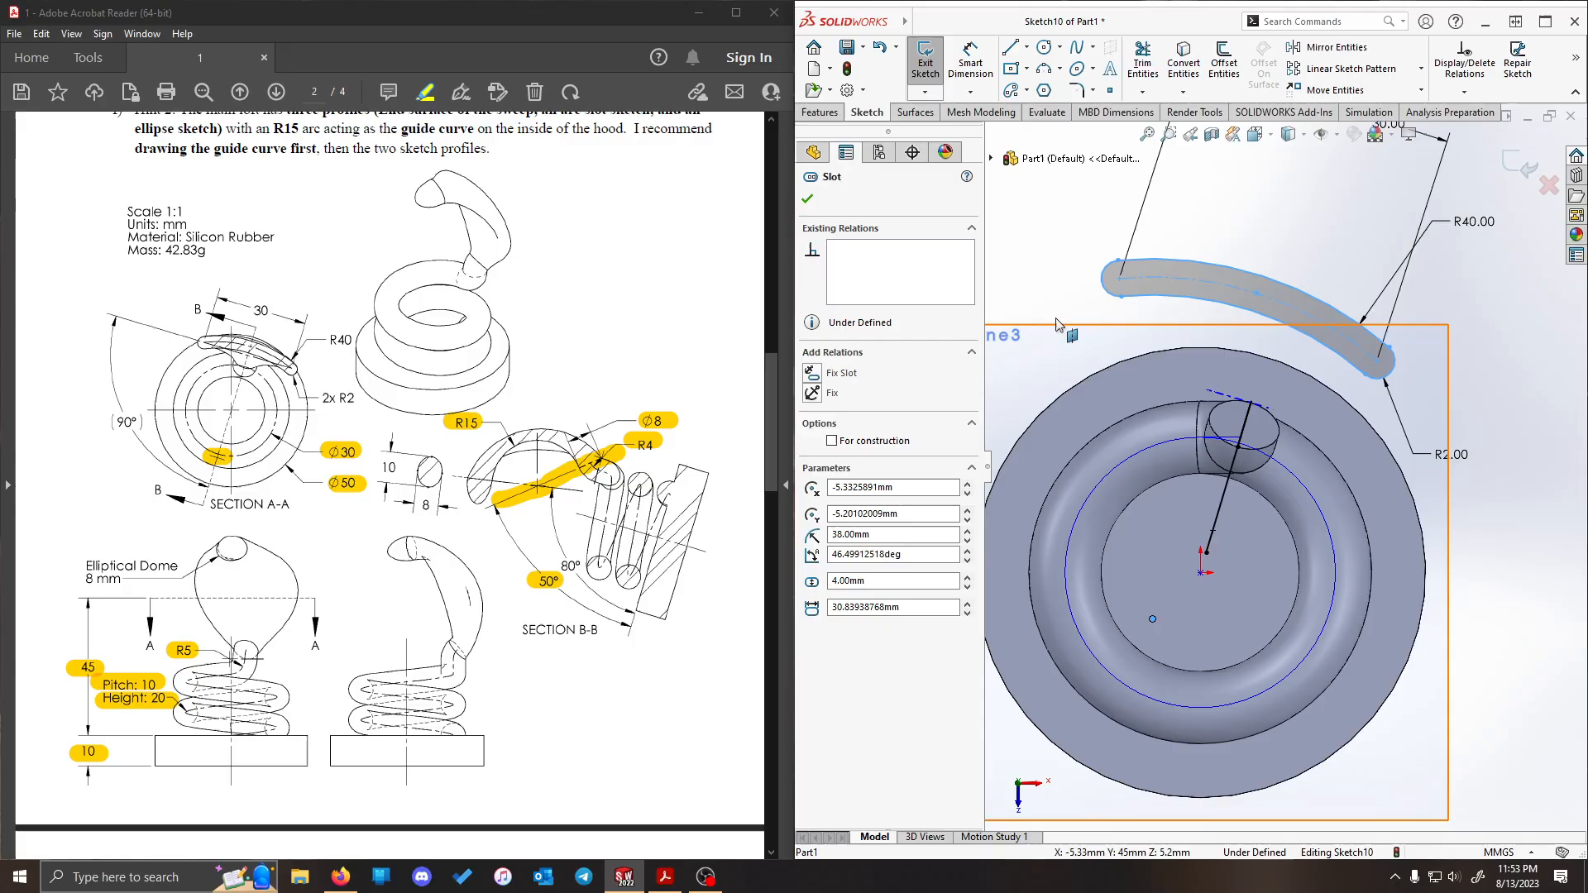
{"action": "left_click", "coordinate": [1027, 211]}
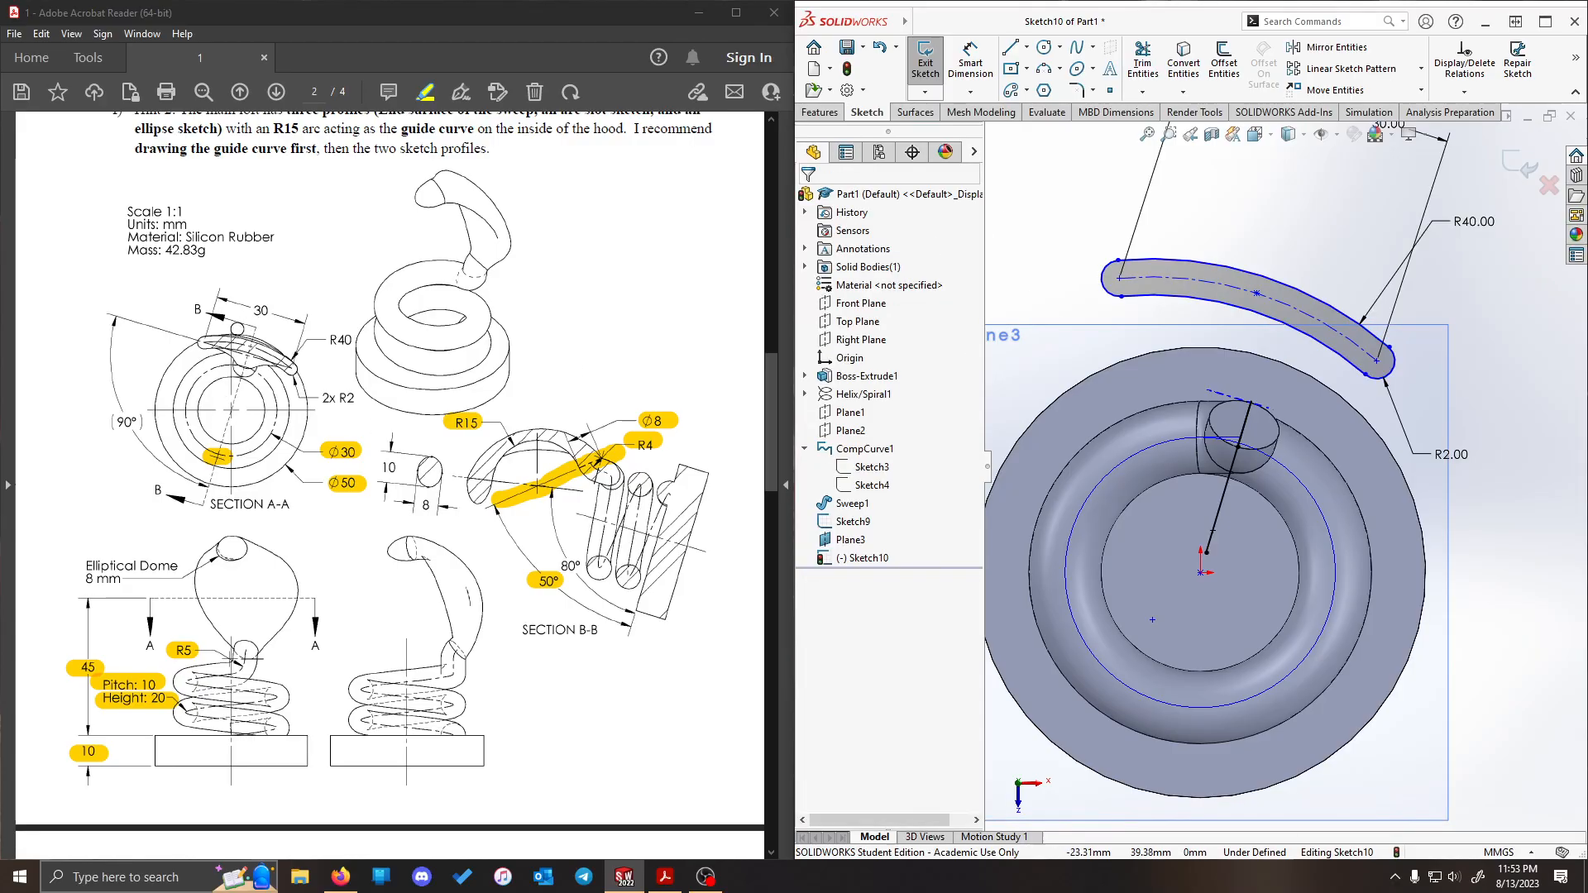
- Highlight the 30, R40, 2x R2 and 90° dimensions of section A-A in the PDF drawing in Acrobat Reader
{"action": "left_click_drag", "start_coordinate": [253, 312], "coordinate": [269, 314]}
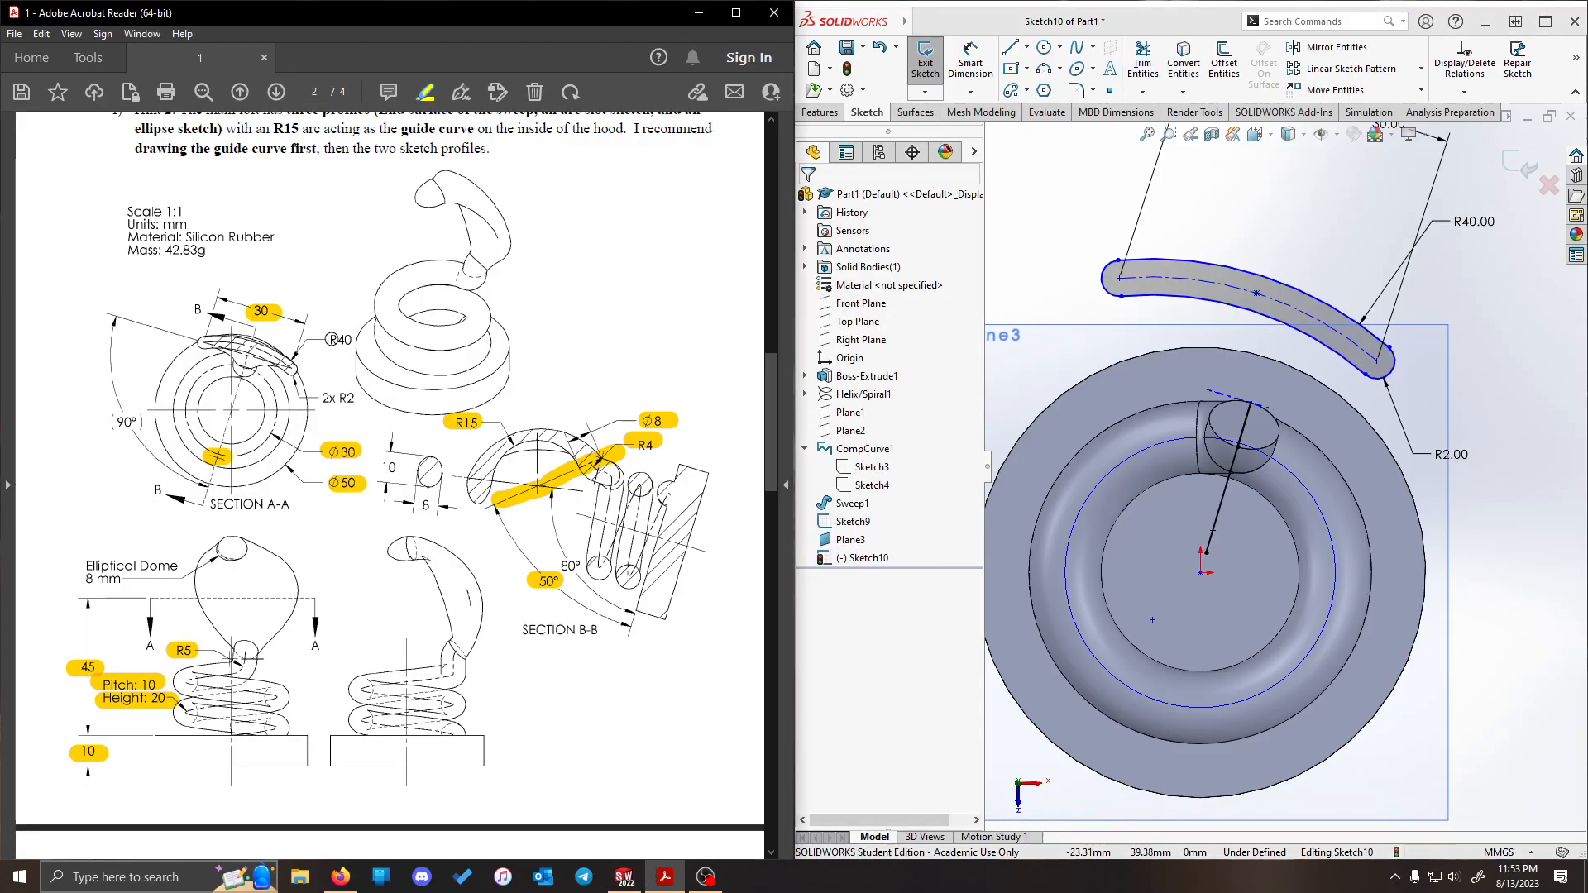
{"action": "left_click_drag", "start_coordinate": [321, 400], "coordinate": [354, 395]}
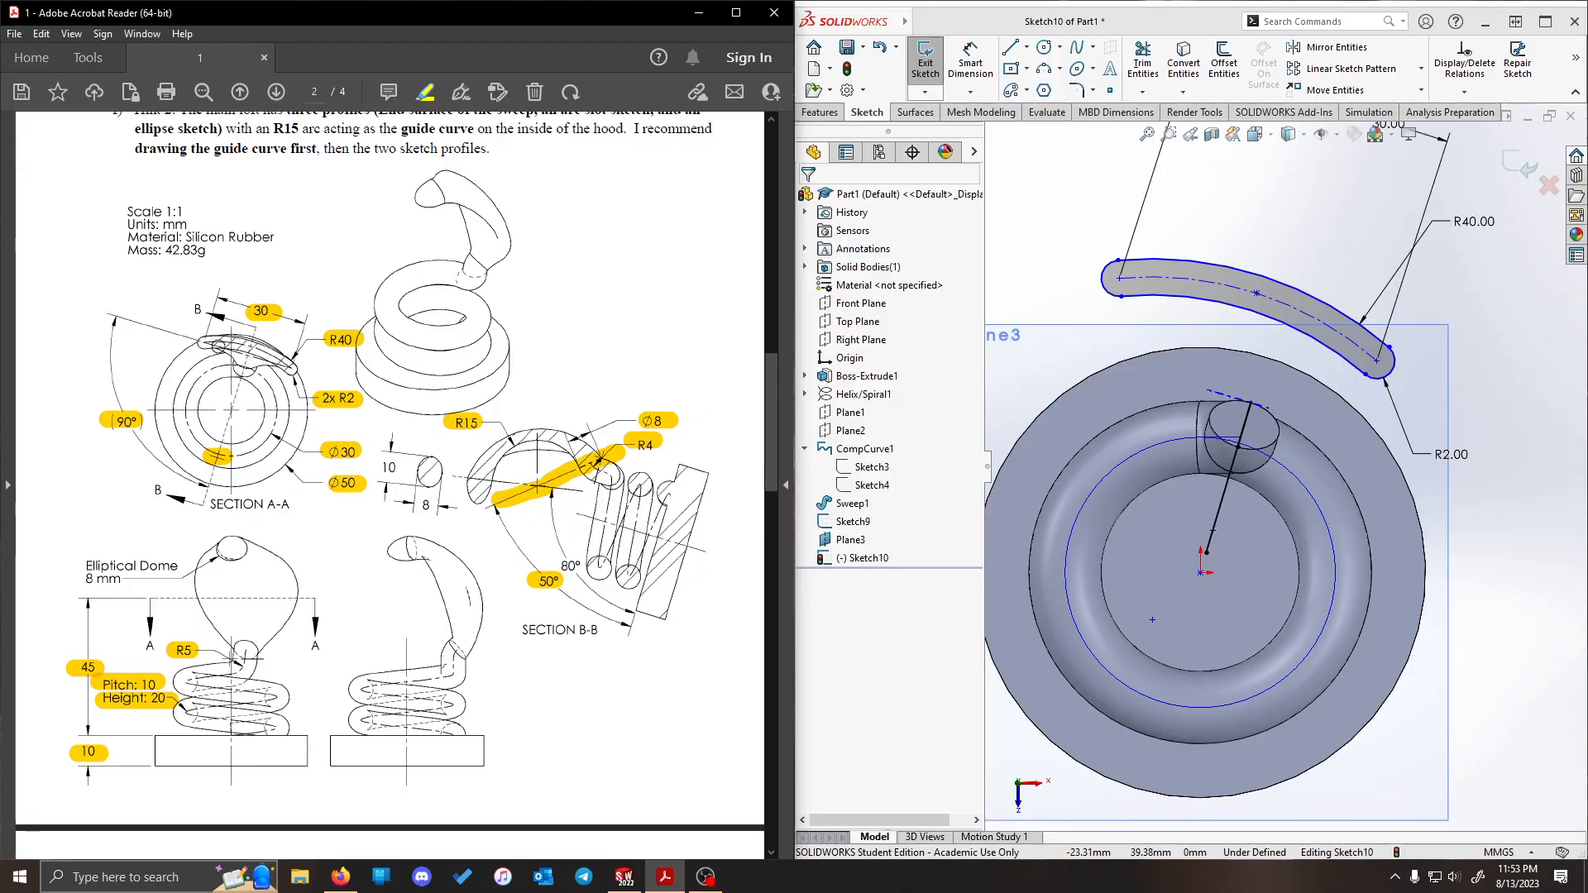
- Draw a construction centerline between the slot's two end centre points
{"action": "left_click", "coordinate": [1027, 47]}
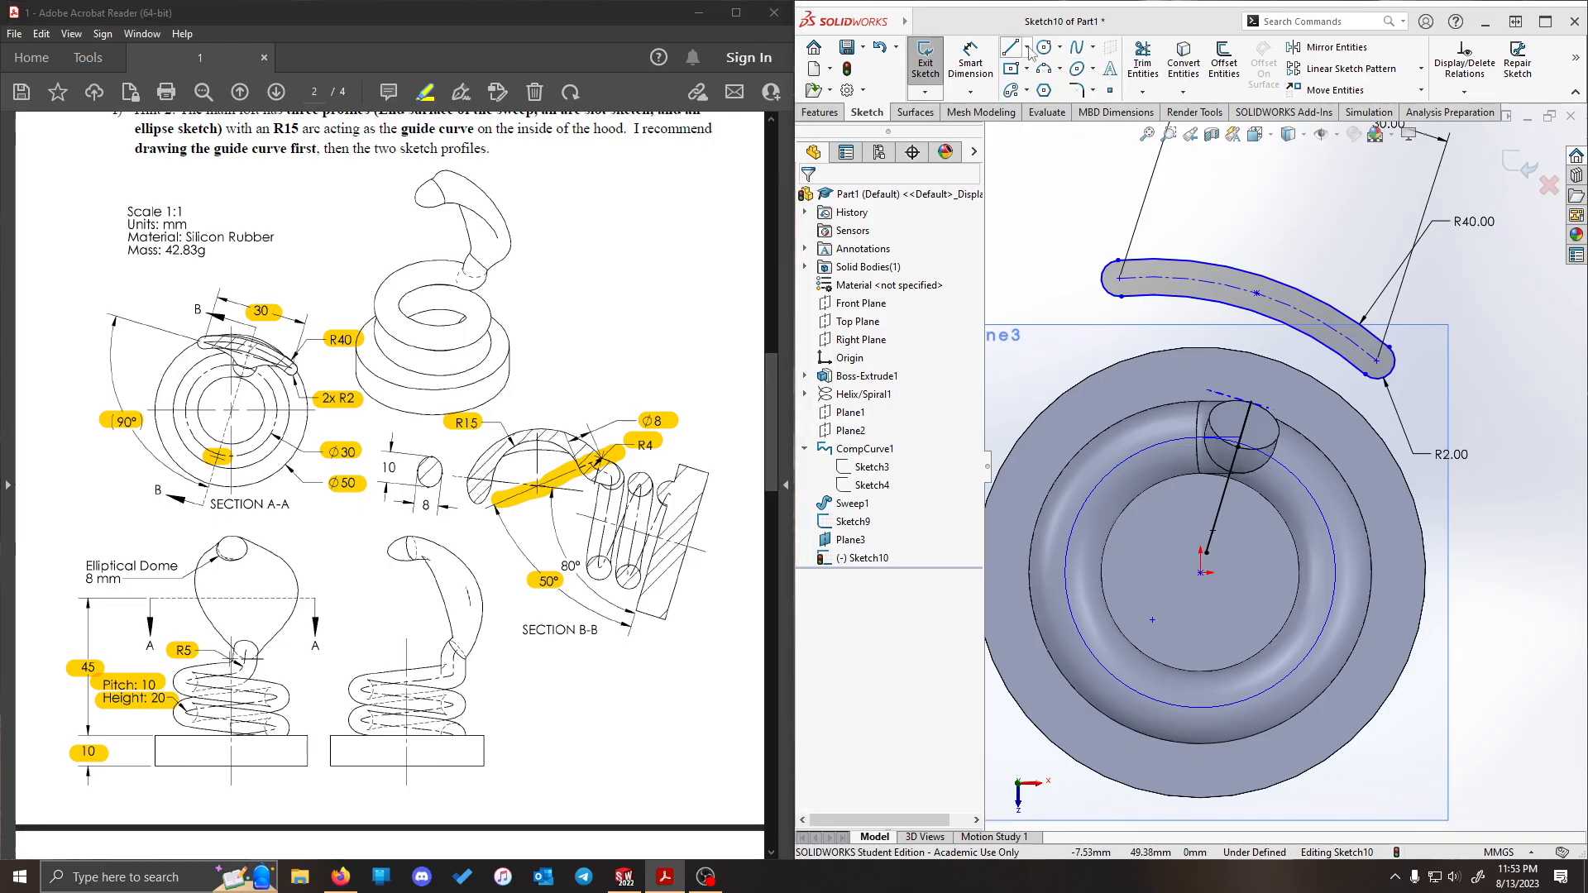
{"action": "left_click", "coordinate": [1044, 108]}
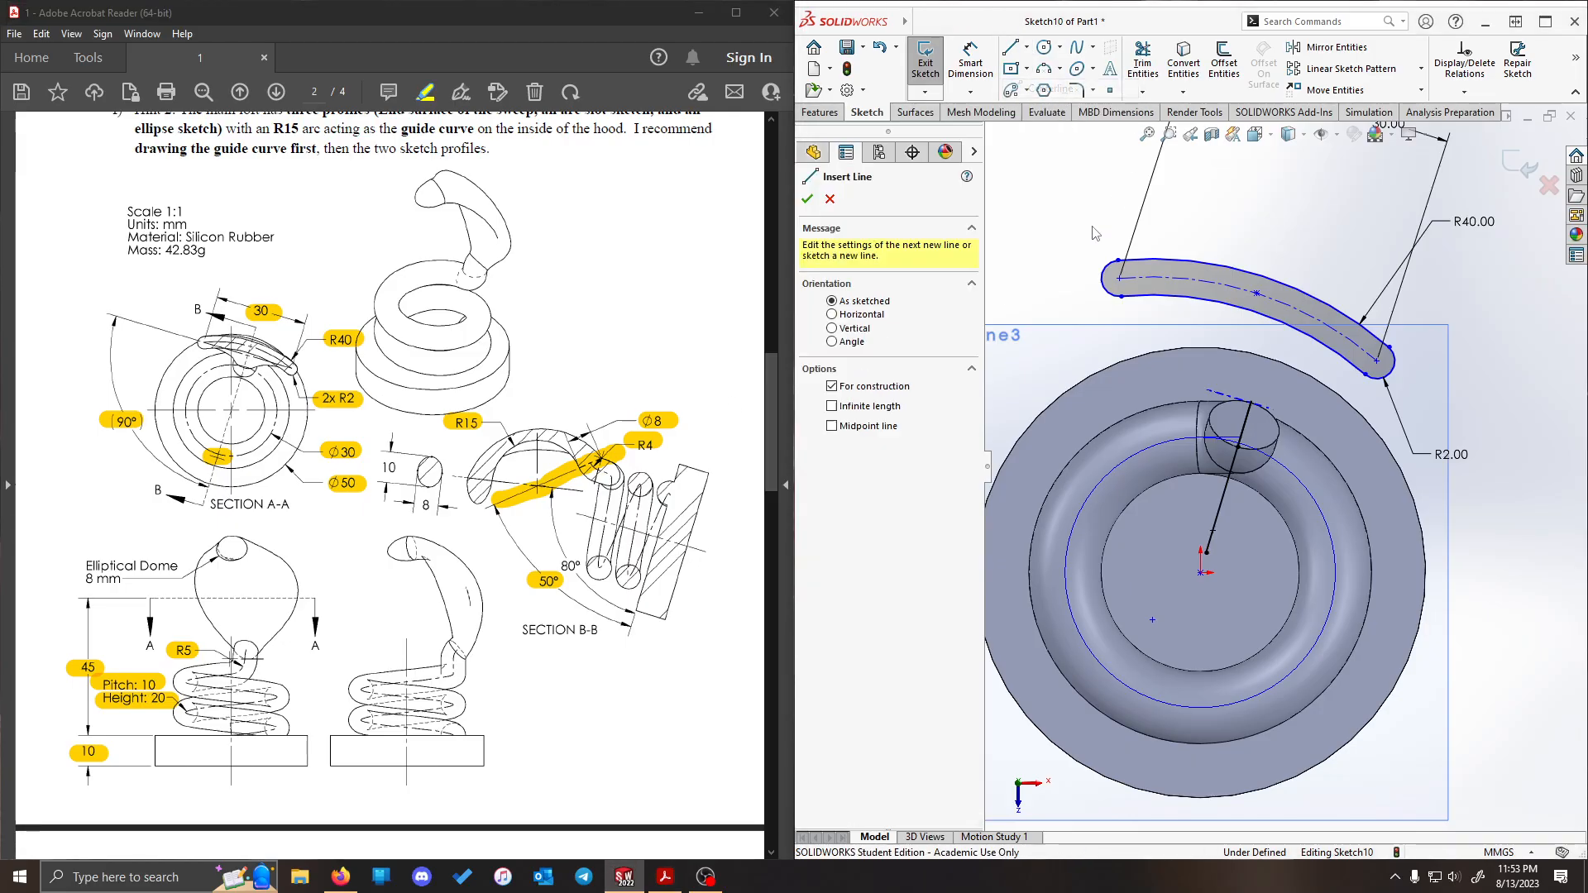
{"action": "left_click", "coordinate": [1119, 278]}
{"action": "left_click", "coordinate": [1378, 370]}
{"action": "key", "text": "Escape"}
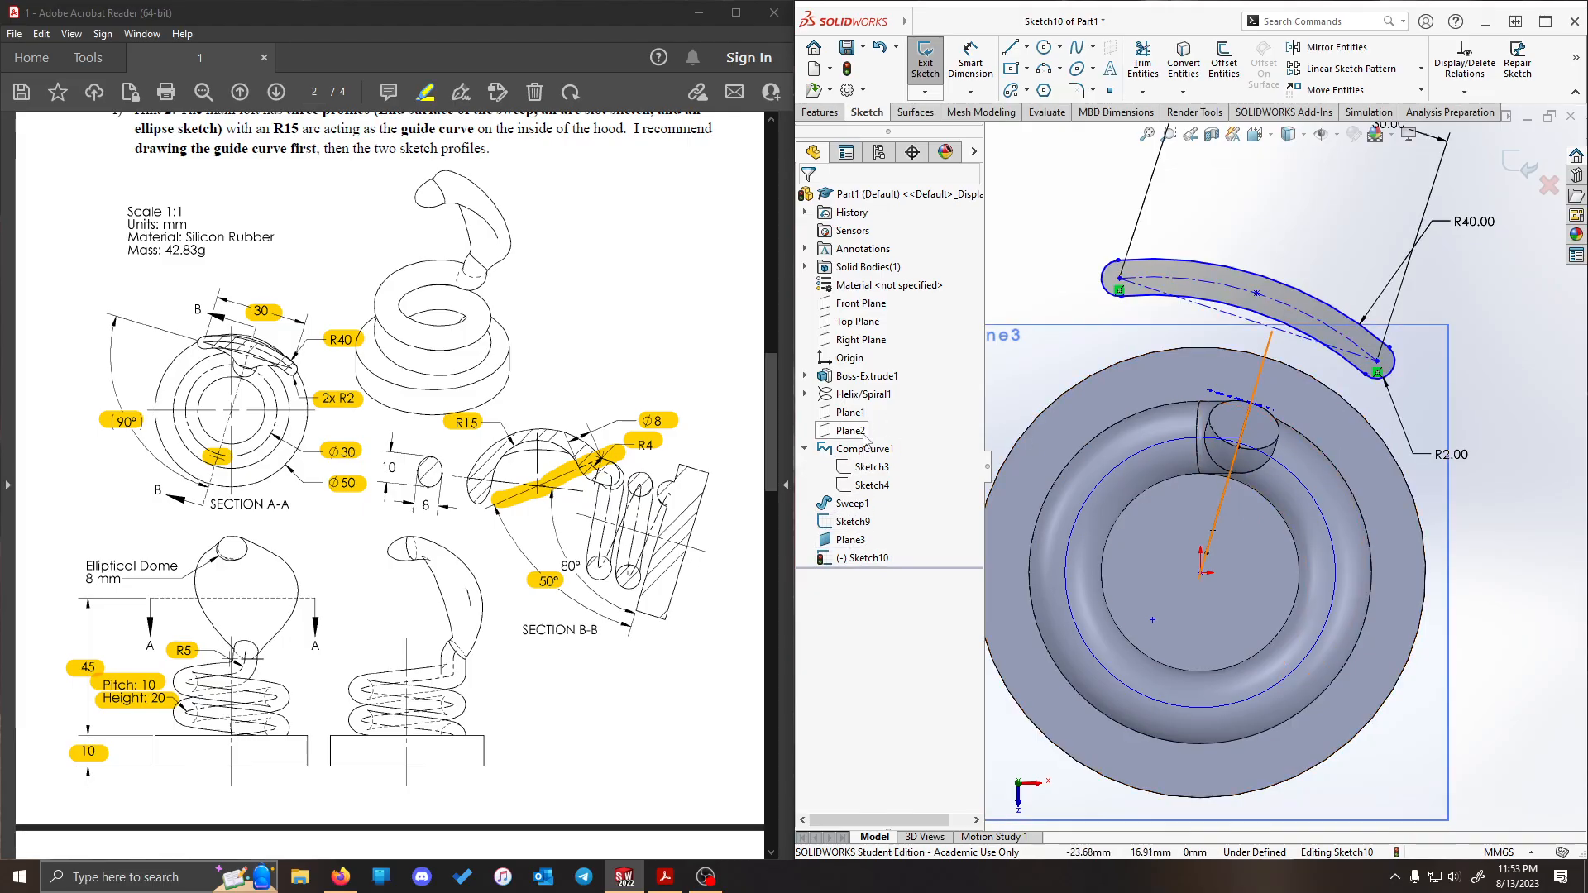
- Show Plane2 and make the slot's arc centre point coincident with it
{"action": "right_click", "coordinate": [865, 439]}
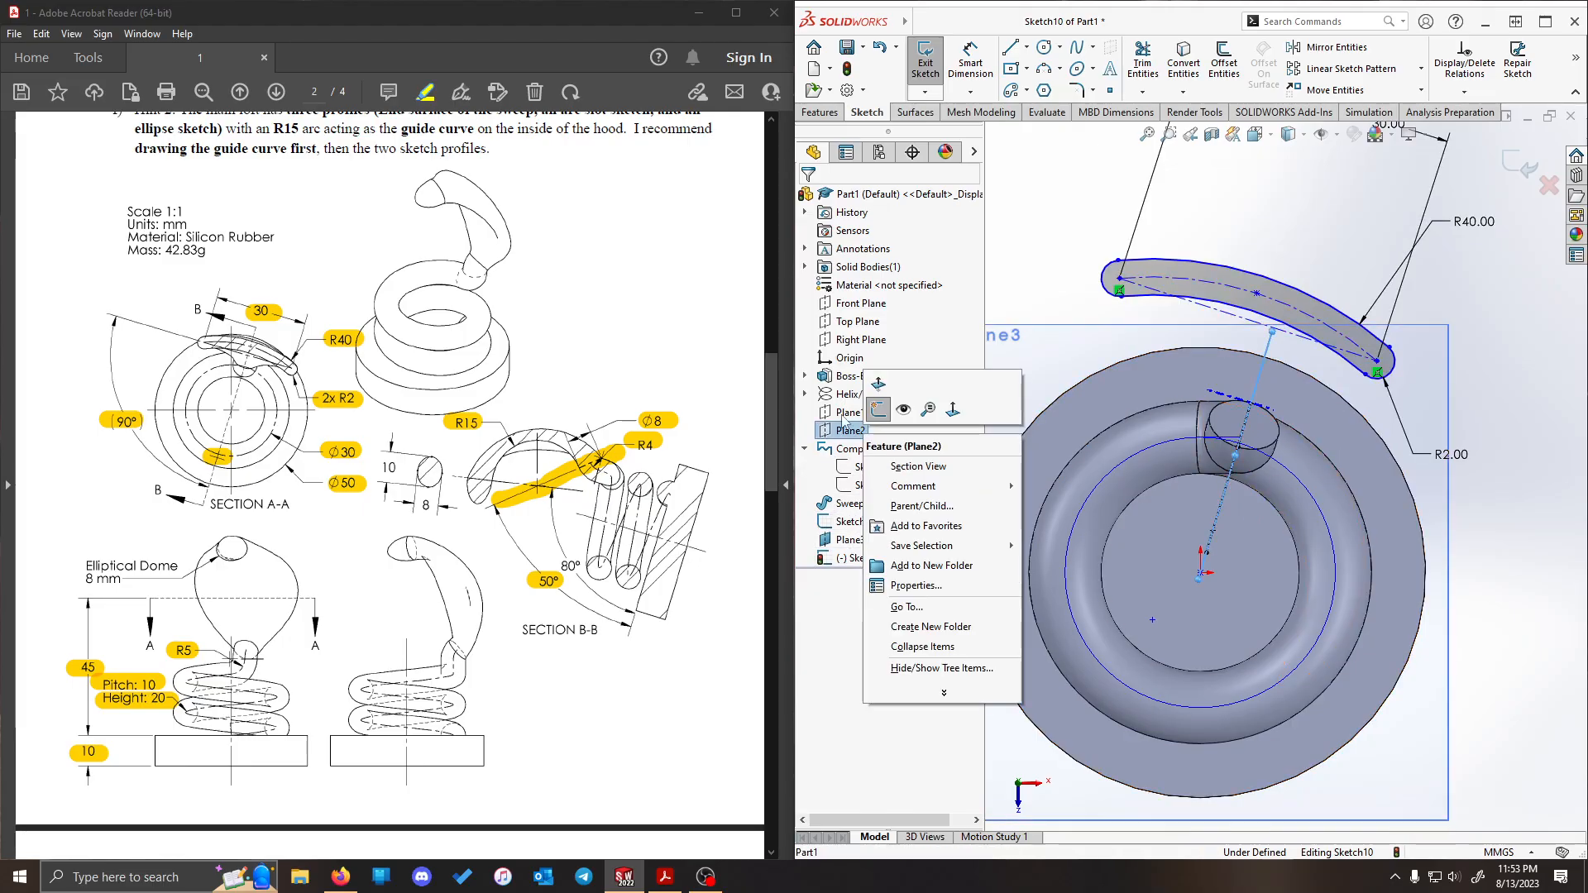
{"action": "left_click", "coordinate": [903, 409]}
{"action": "mouse_move", "coordinate": [1283, 537]}
{"action": "middle_mouse_down"}
{"action": "mouse_move", "coordinate": [1301, 544]}
{"action": "mouse_move", "coordinate": [1173, 624]}
{"action": "middle_mouse_up"}
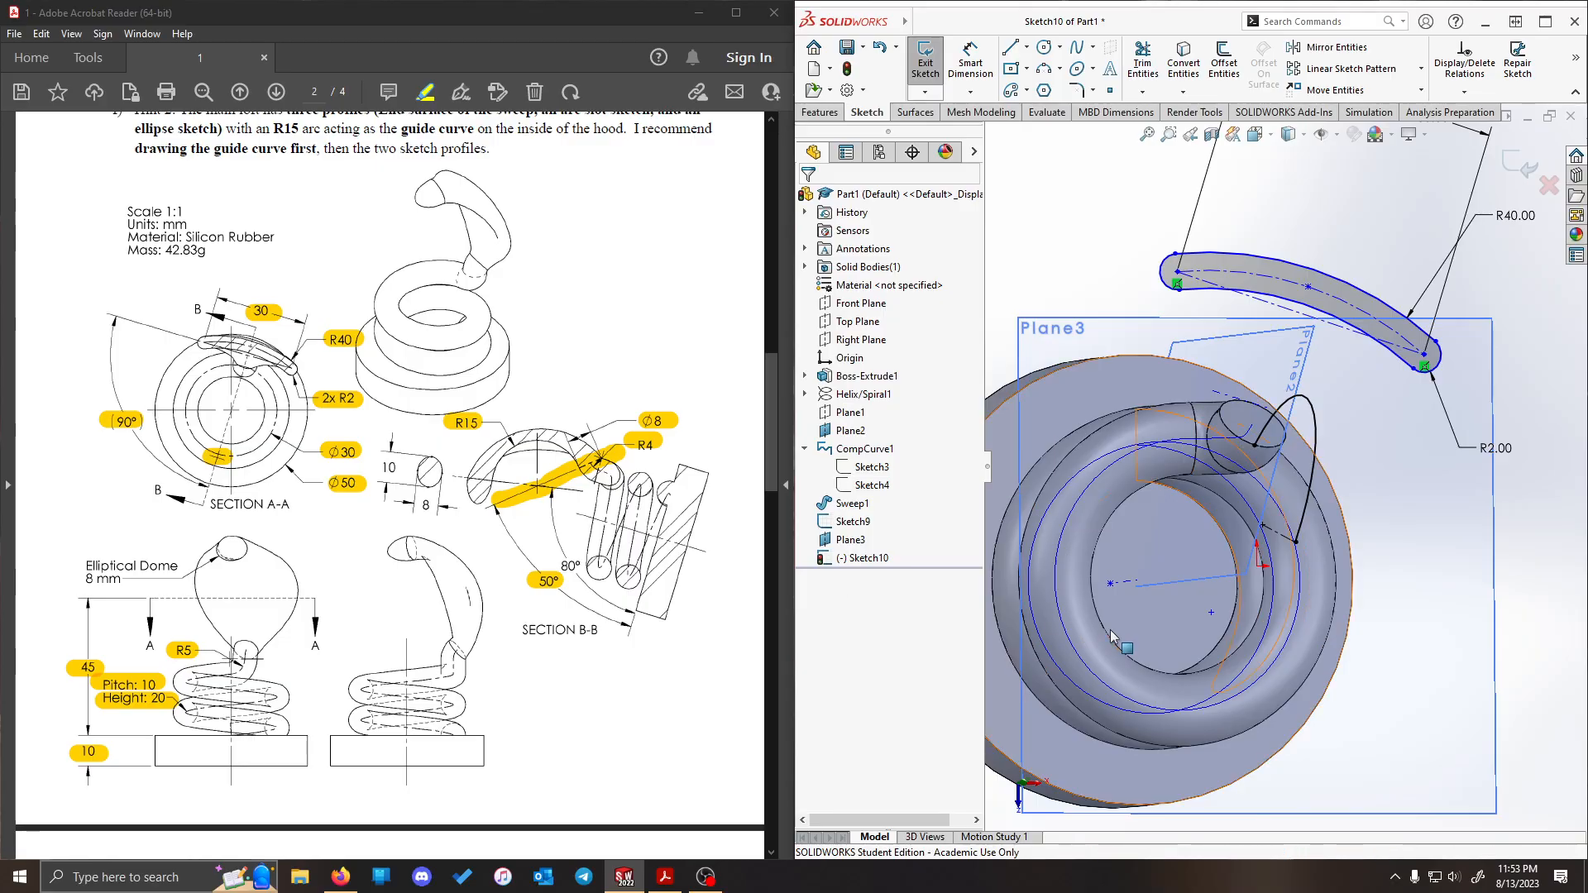
{"action": "left_click", "coordinate": [1211, 613]}
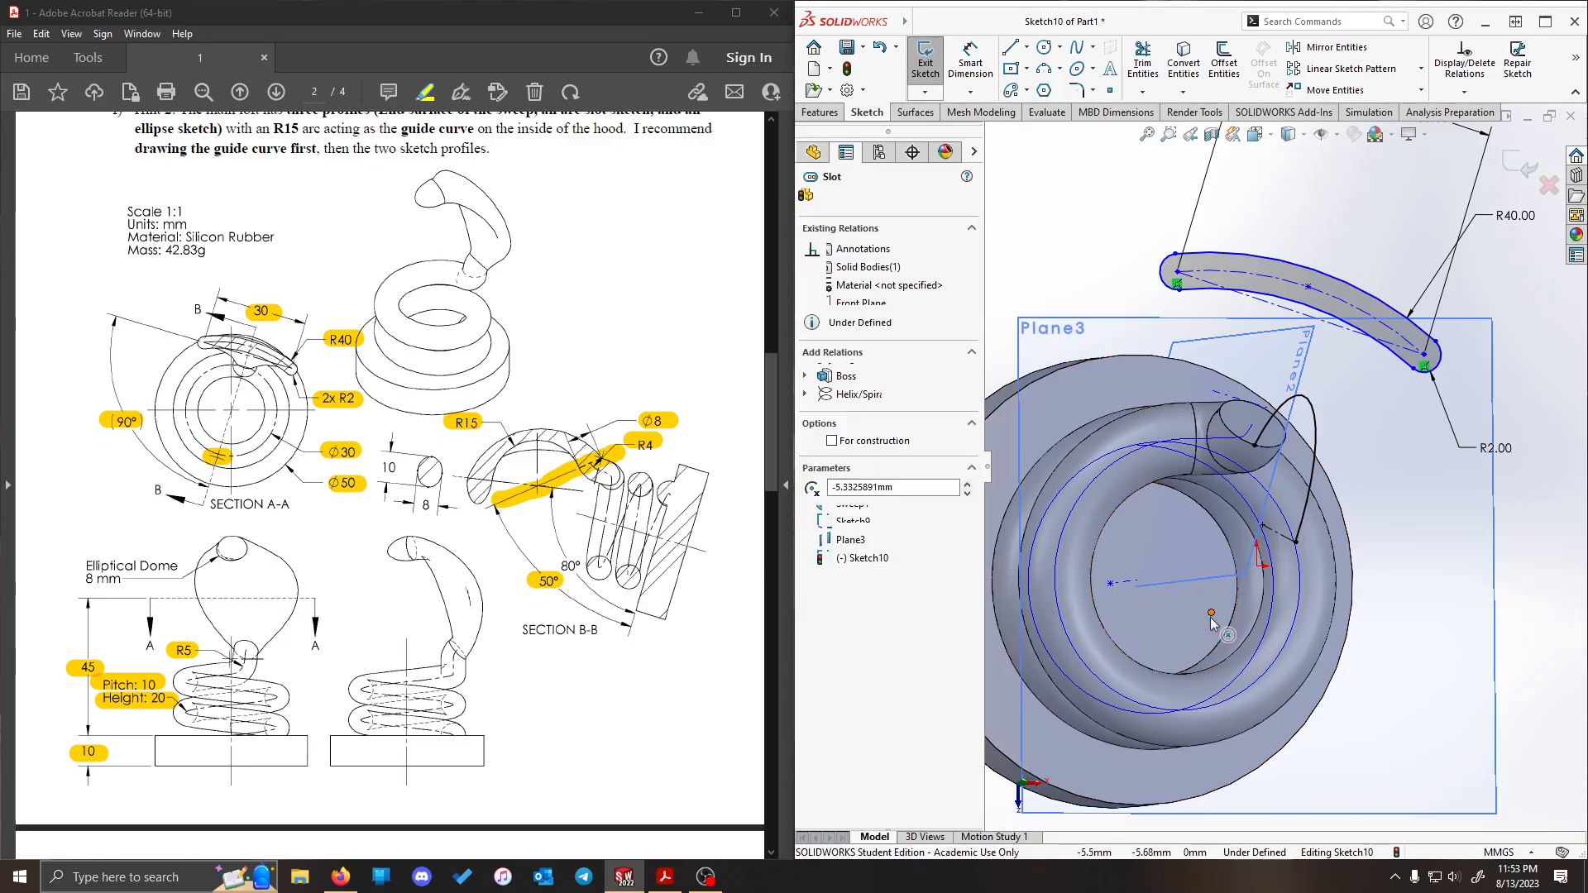
{"action": "left_click", "coordinate": [1235, 582], "text": "ctrl"}
{"action": "left_click", "coordinate": [832, 465]}
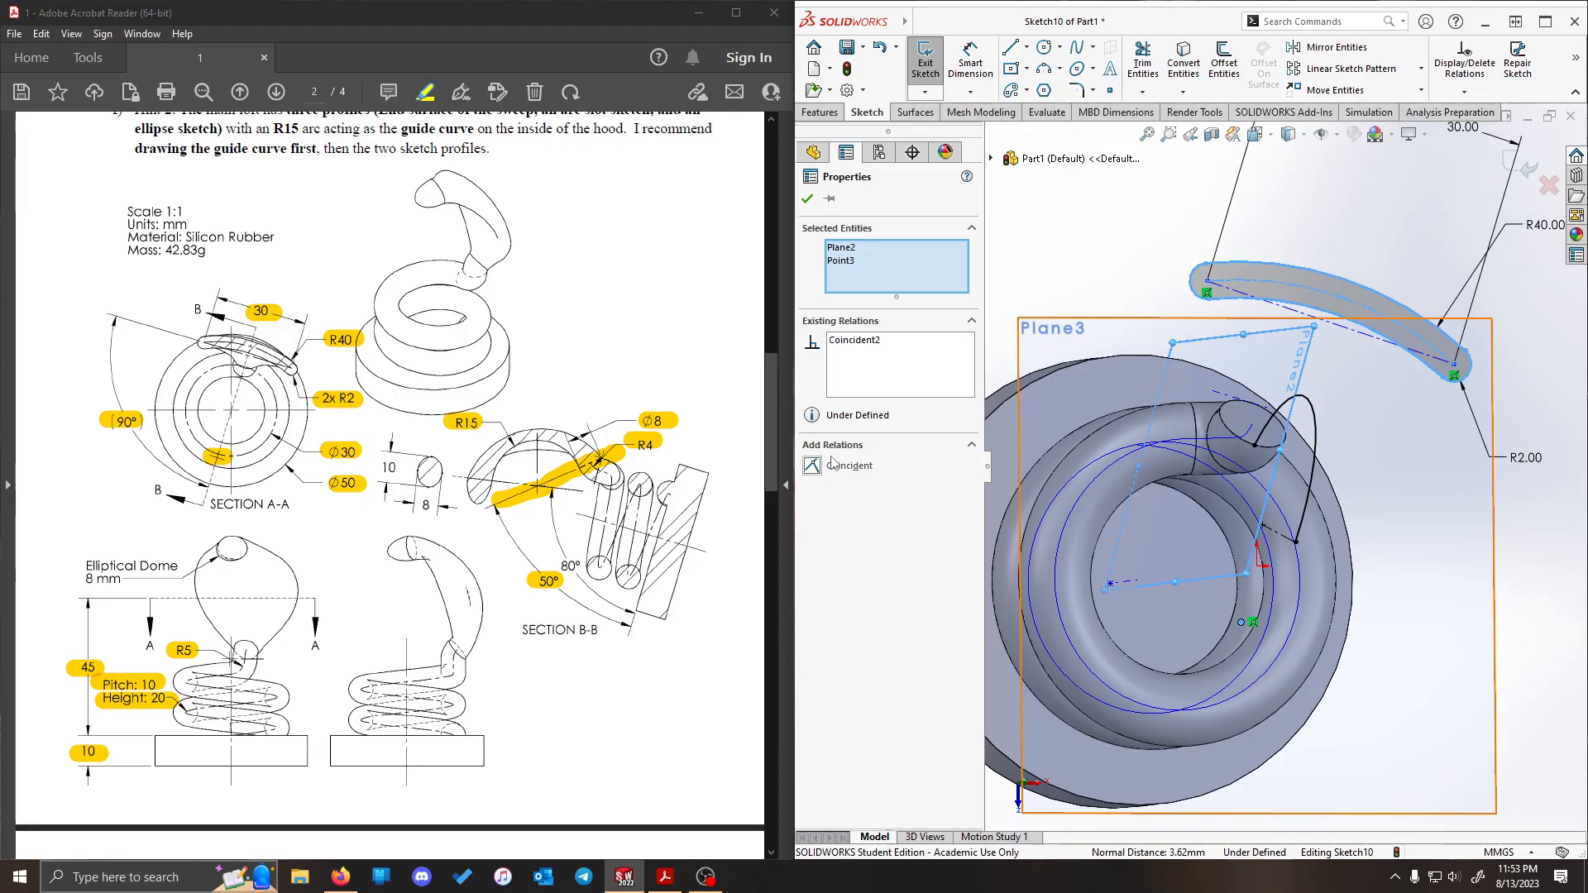
{"action": "left_click", "coordinate": [1107, 218]}
- Make the midpoint of the slot's centre arc coincident with Plane2
{"action": "middle_click_drag", "start_coordinate": [1203, 208], "coordinate": [1181, 207]}
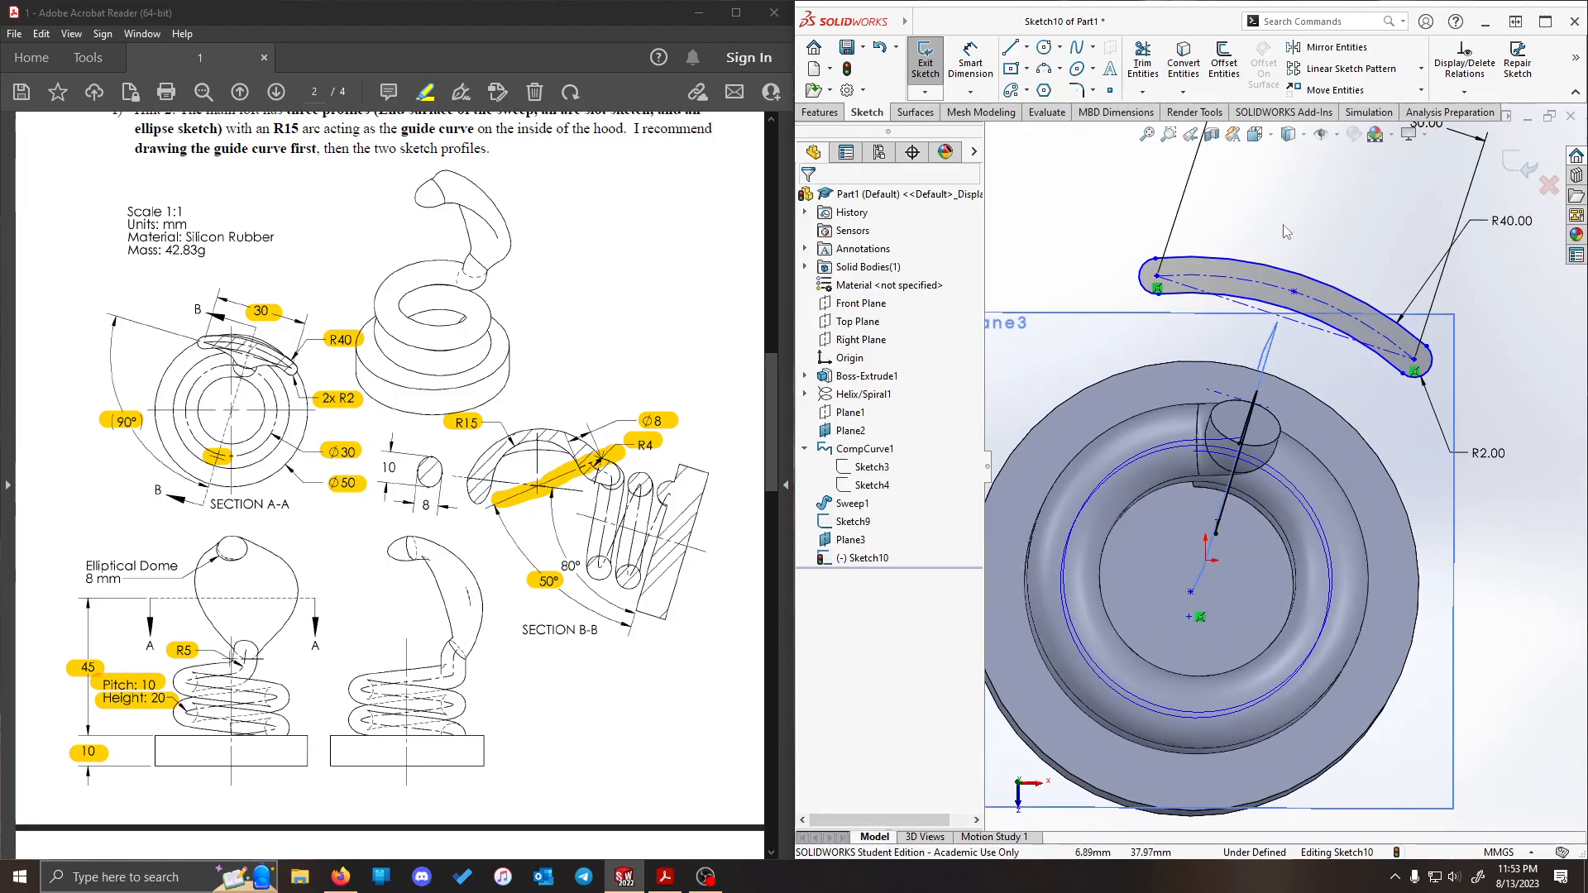
{"action": "left_click", "coordinate": [1299, 294]}
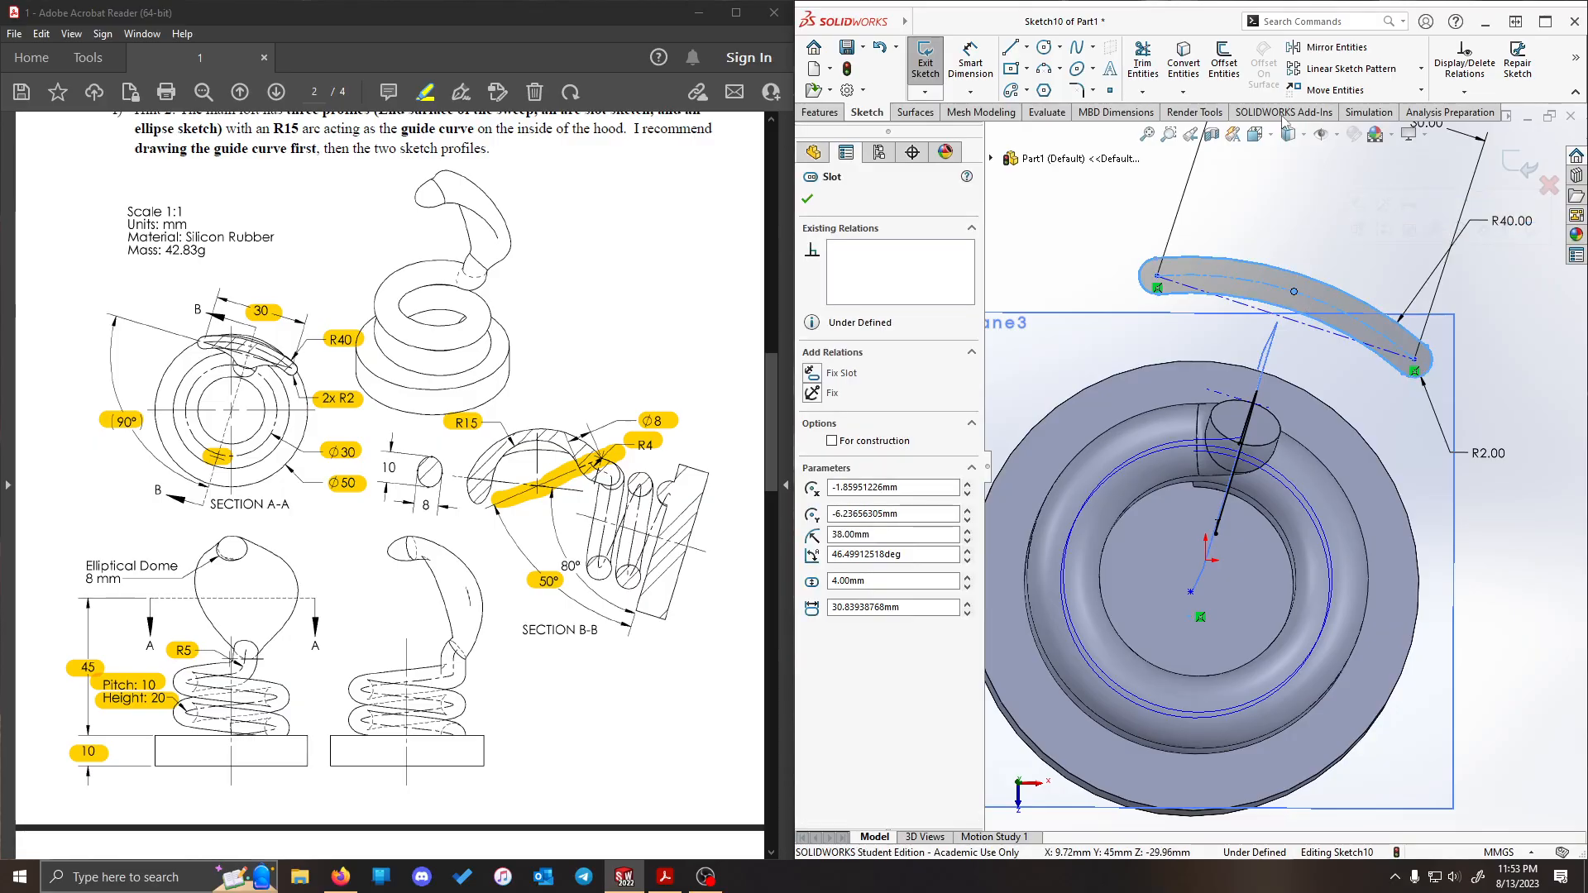
{"action": "left_click", "coordinate": [1294, 244]}
{"action": "left_click", "coordinate": [1296, 296]}
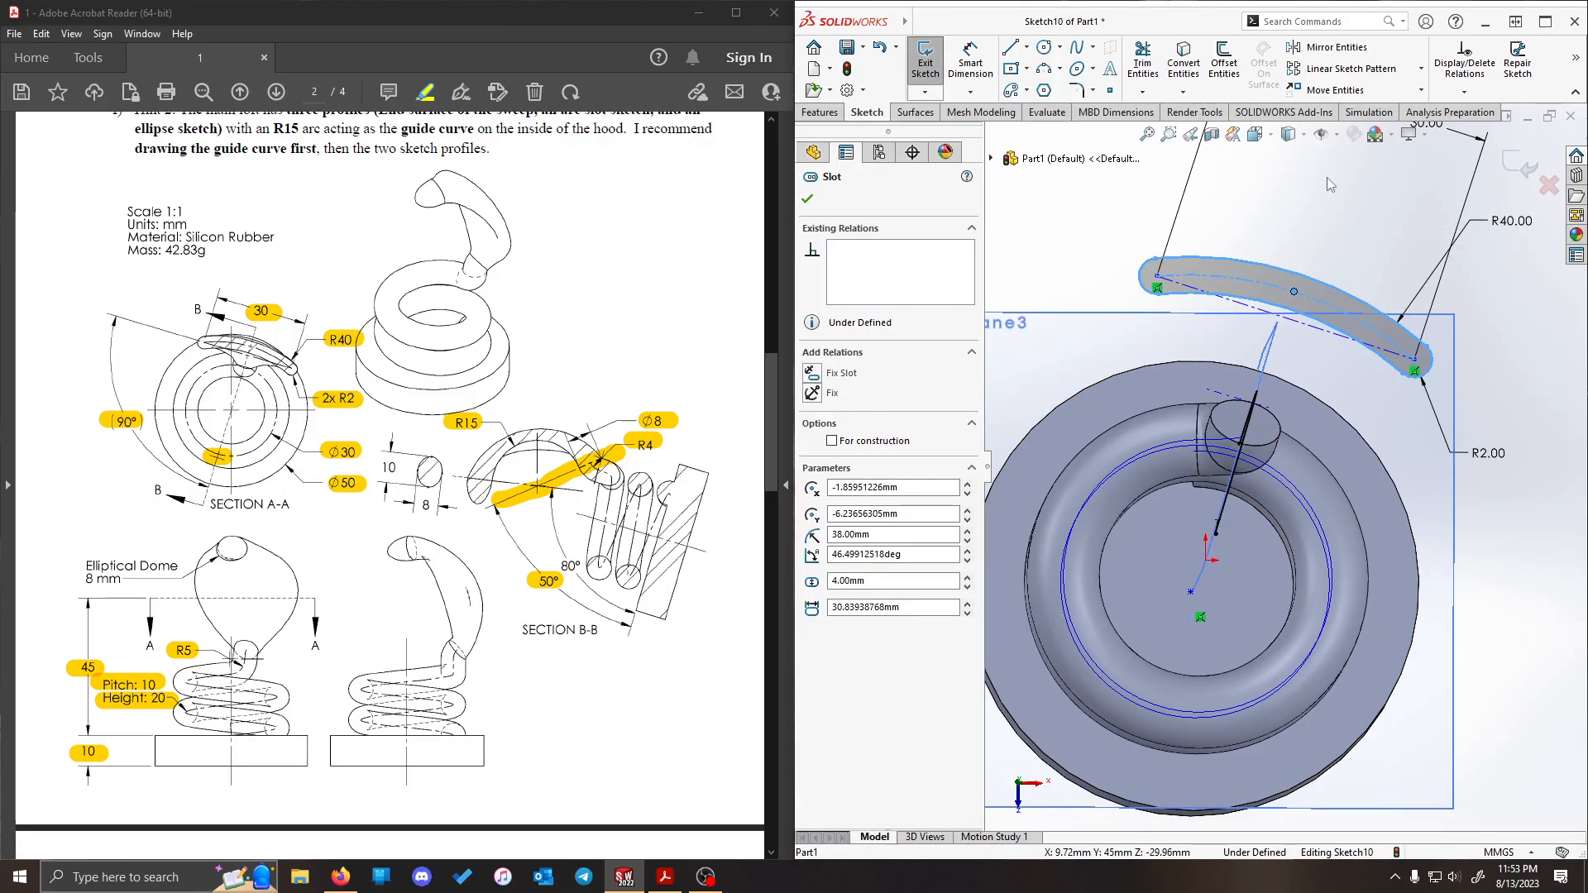
{"action": "middle_click_drag", "start_coordinate": [1339, 196], "coordinate": [1260, 201]}
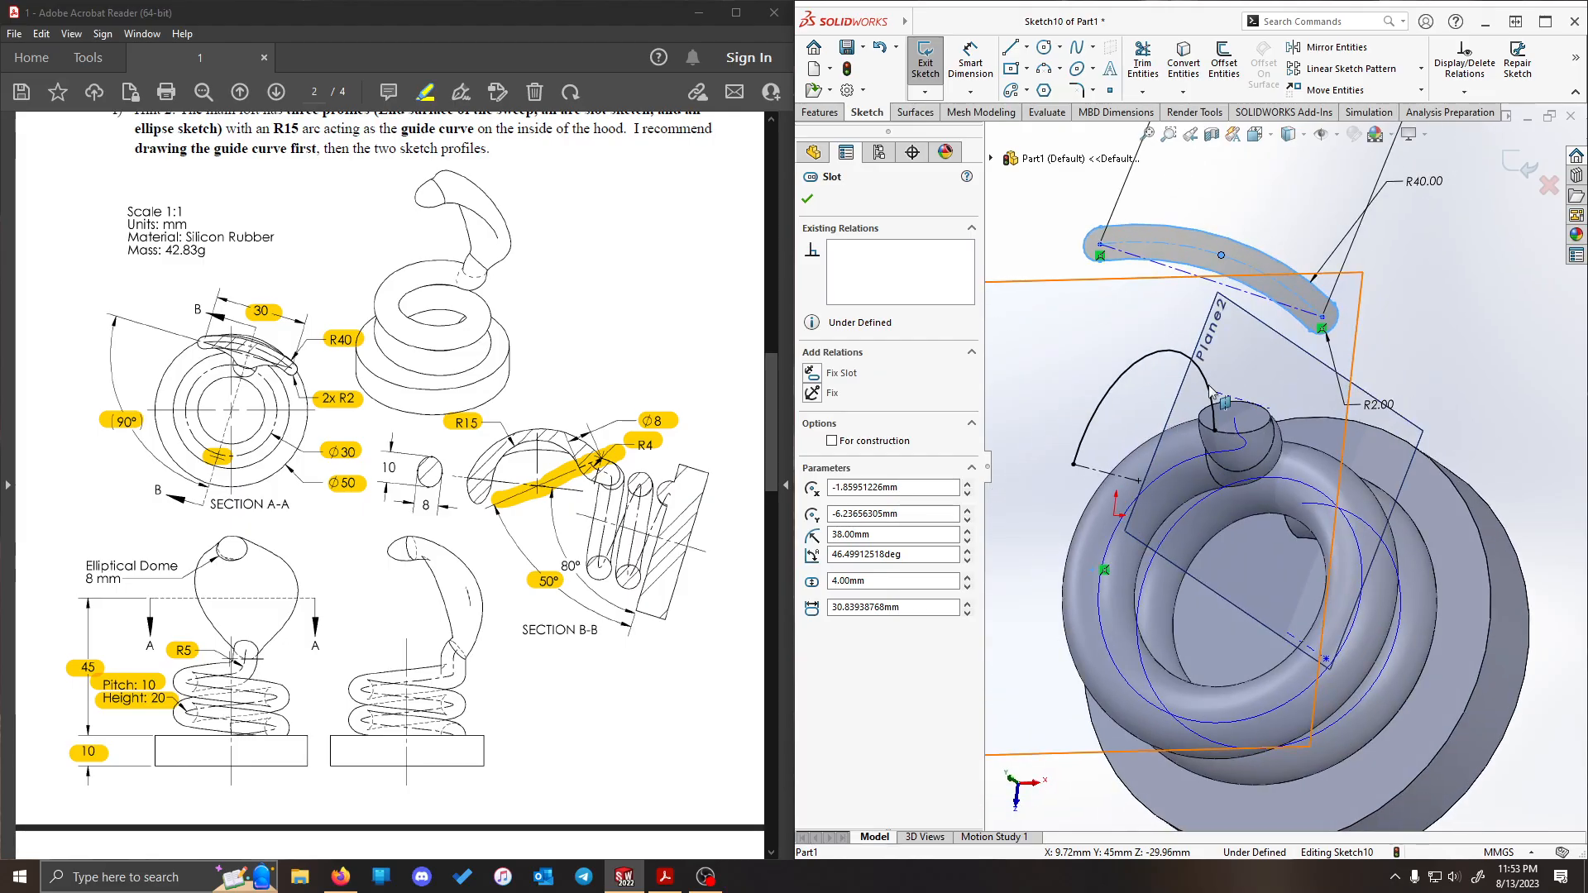
{"action": "left_click", "coordinate": [1238, 312], "text": "ctrl"}
{"action": "left_click", "coordinate": [812, 466]}
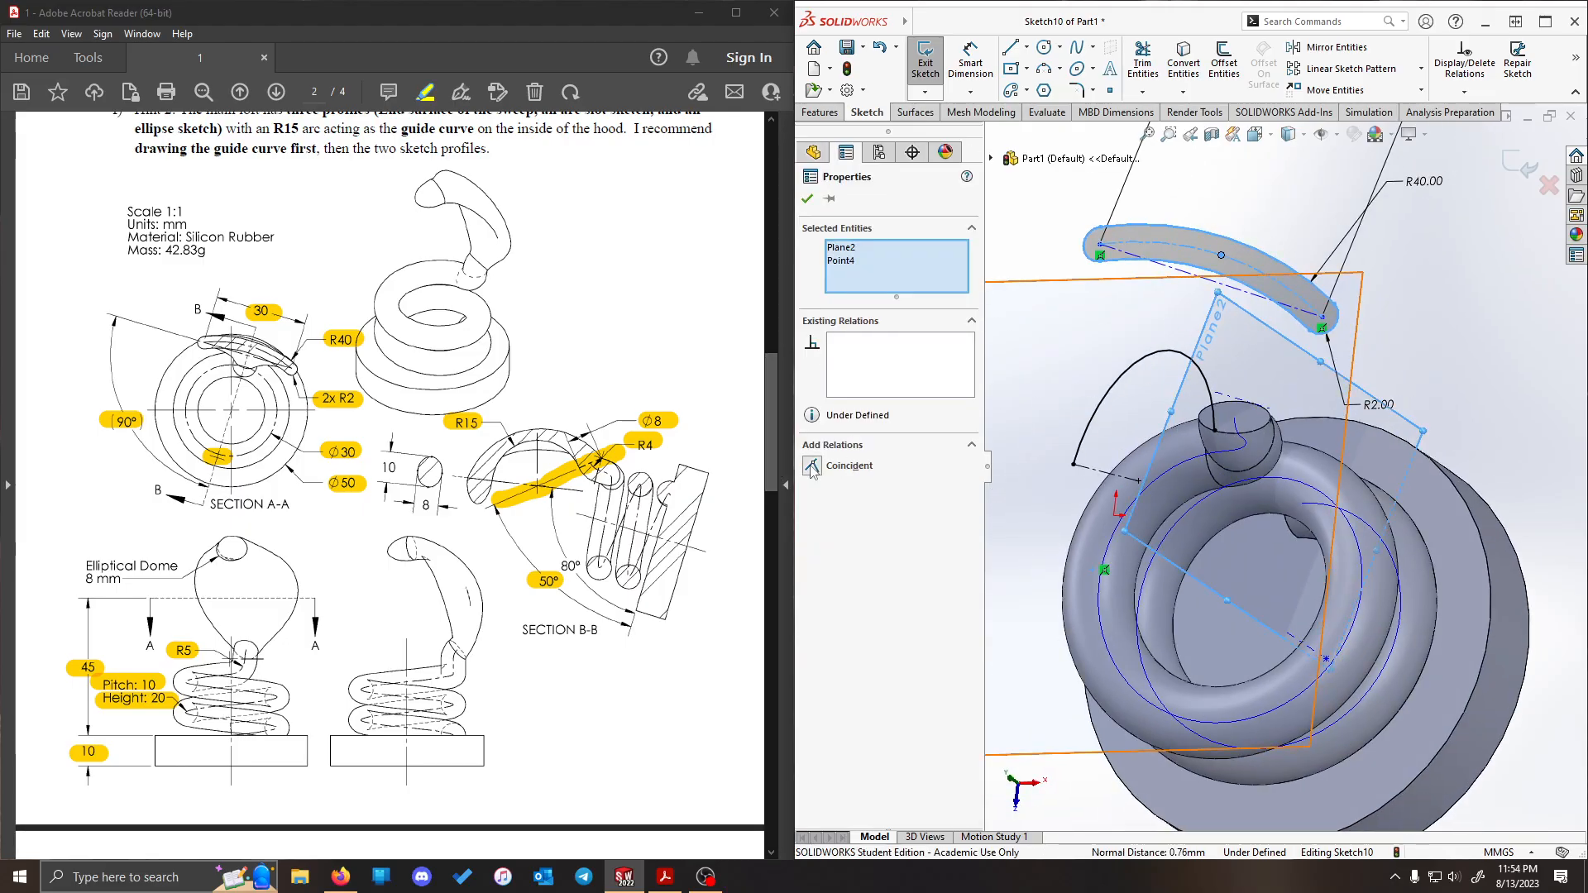
{"action": "left_click", "coordinate": [1442, 322]}
- Slide the slot along Plane2 by its arc centre point to test its remaining freedom
{"action": "middle_click_drag", "start_coordinate": [1441, 325], "coordinate": [1303, 563]}
{"action": "mouse_move", "coordinate": [1303, 563]}
{"action": "left_mouse_down"}
{"action": "mouse_move", "coordinate": [1279, 650]}
{"action": "mouse_move", "coordinate": [1297, 591]}
{"action": "left_mouse_up"}
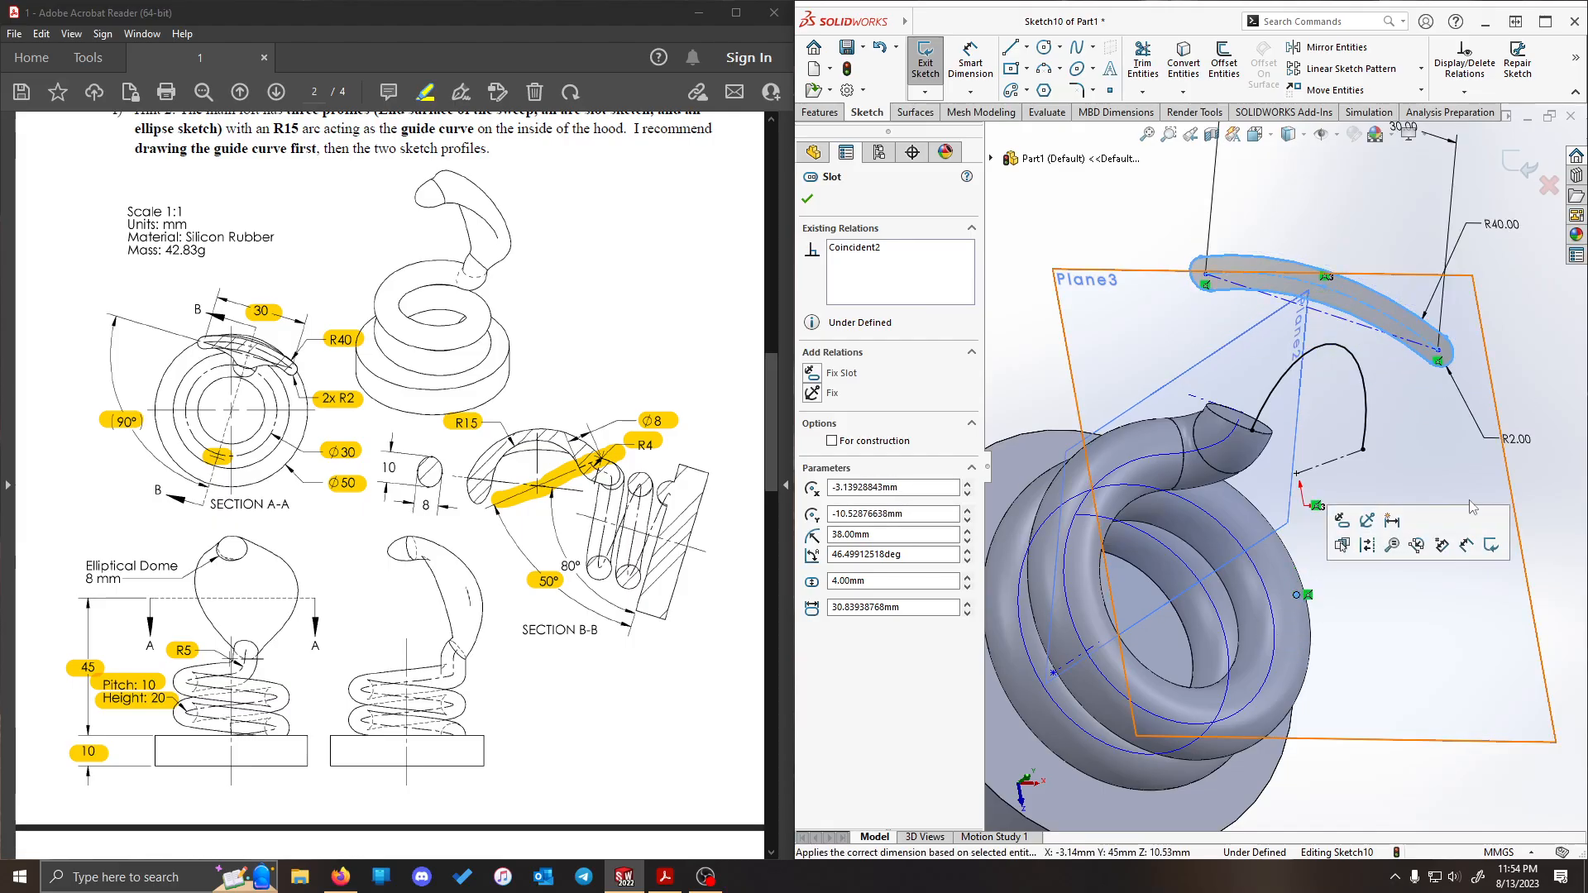
{"action": "left_click", "coordinate": [1526, 463]}
- Add a Pierce relation between the midpoint of the slot's inner arc and the hood's guide curve arc
{"action": "middle_click_drag", "start_coordinate": [1496, 340], "coordinate": [1249, 305]}
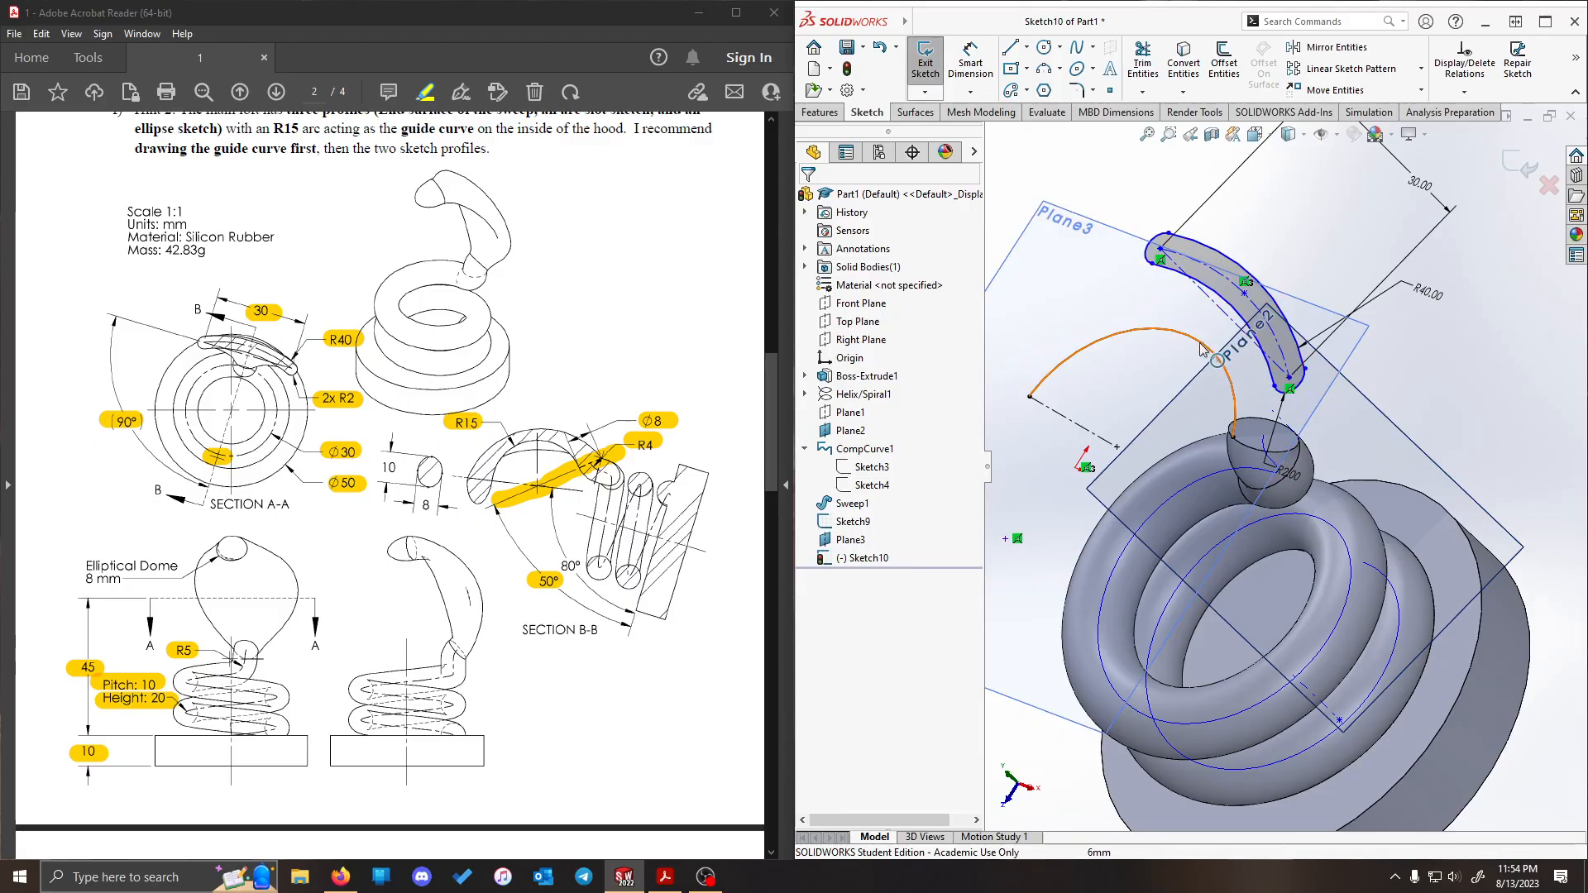
{"action": "scroll", "coordinate": [1222, 315], "scroll_direction": "down", "scroll_amount": 5}
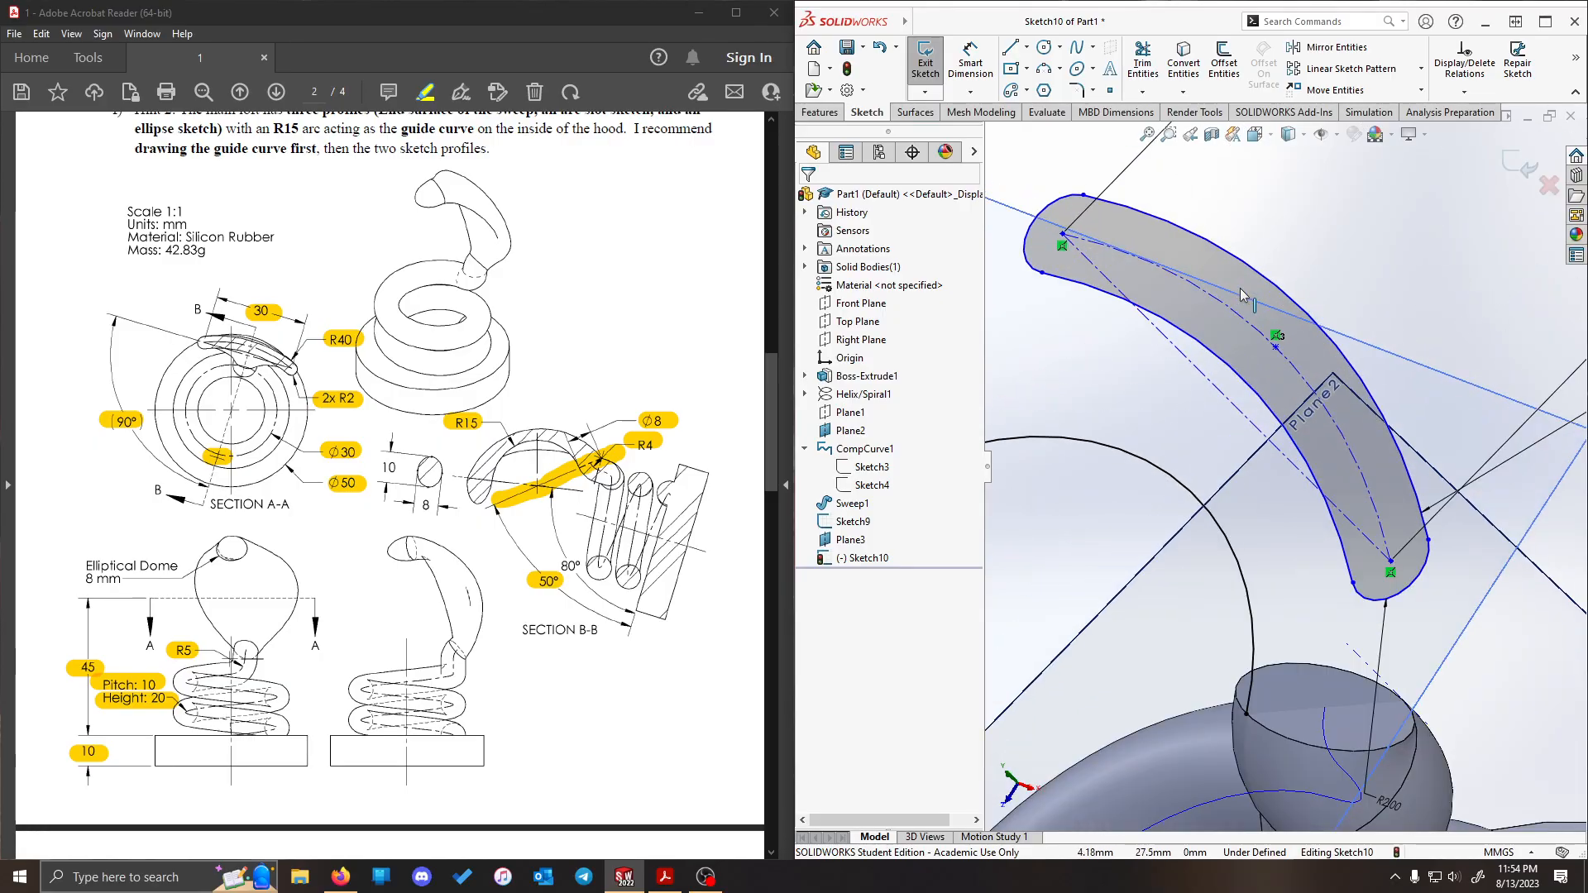
{"action": "left_click", "coordinate": [1248, 384]}
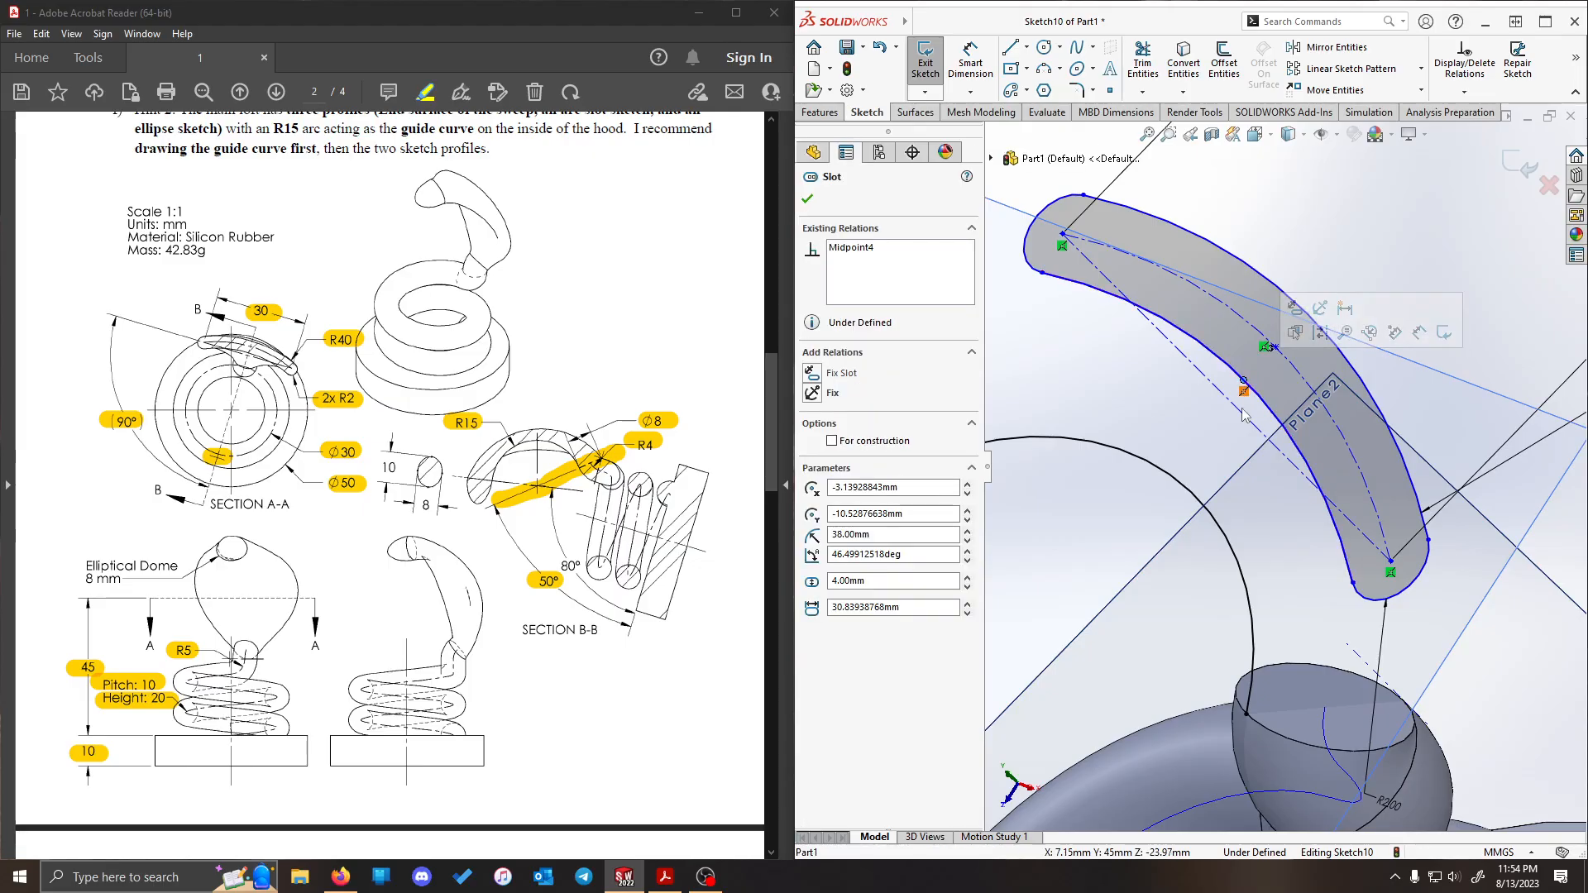
{"action": "left_click", "coordinate": [1214, 515], "text": "ctrl"}
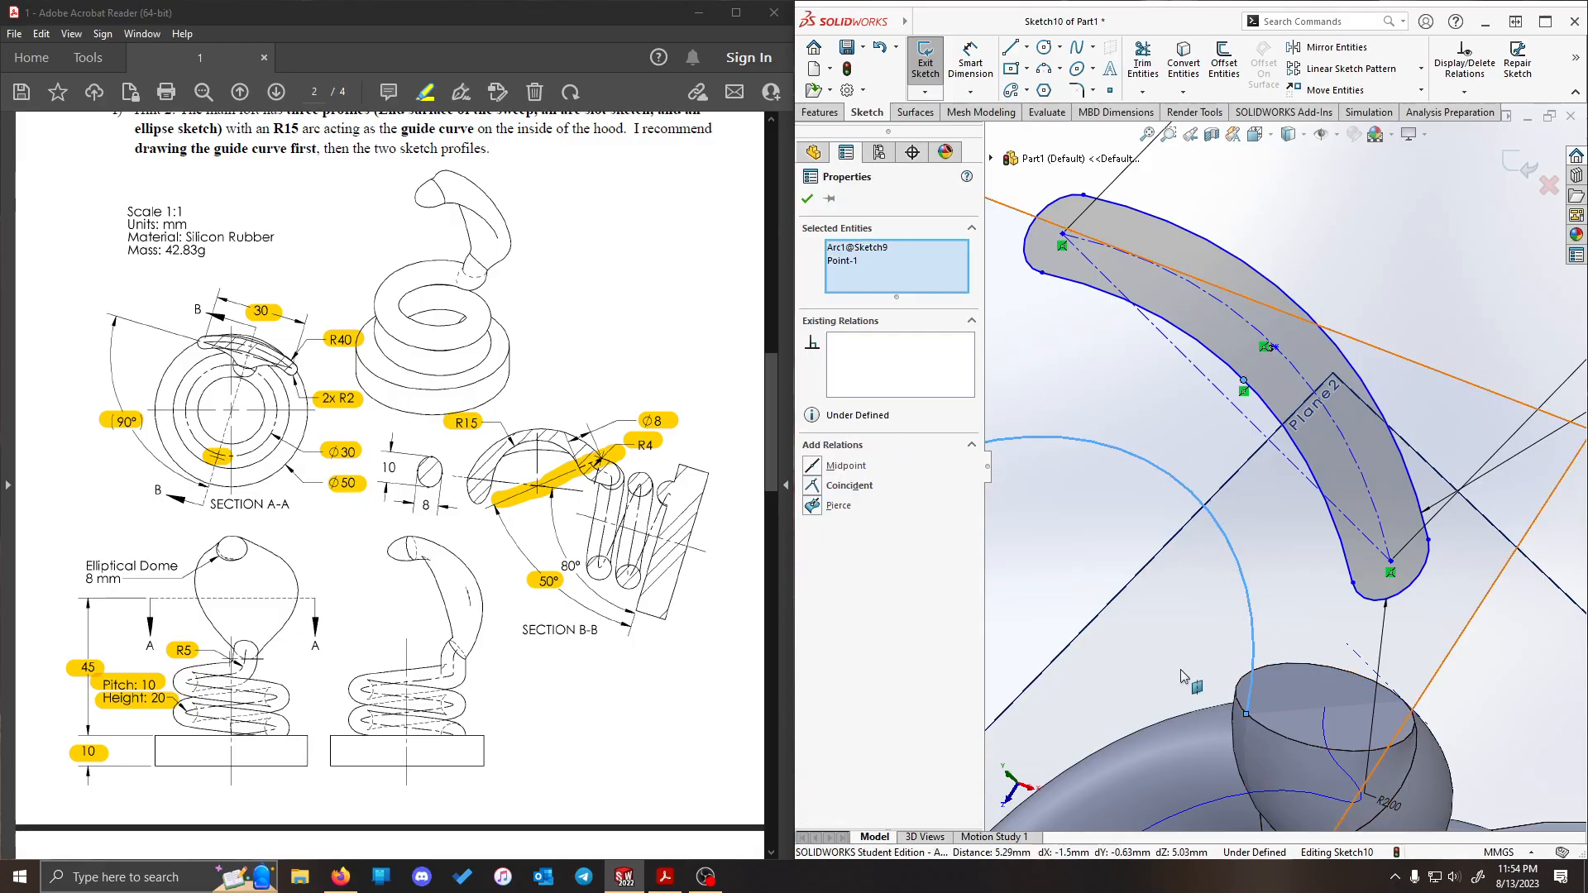
{"action": "left_click", "coordinate": [815, 512]}
{"action": "scroll", "coordinate": [1311, 327], "scroll_direction": "up", "scroll_amount": 6}
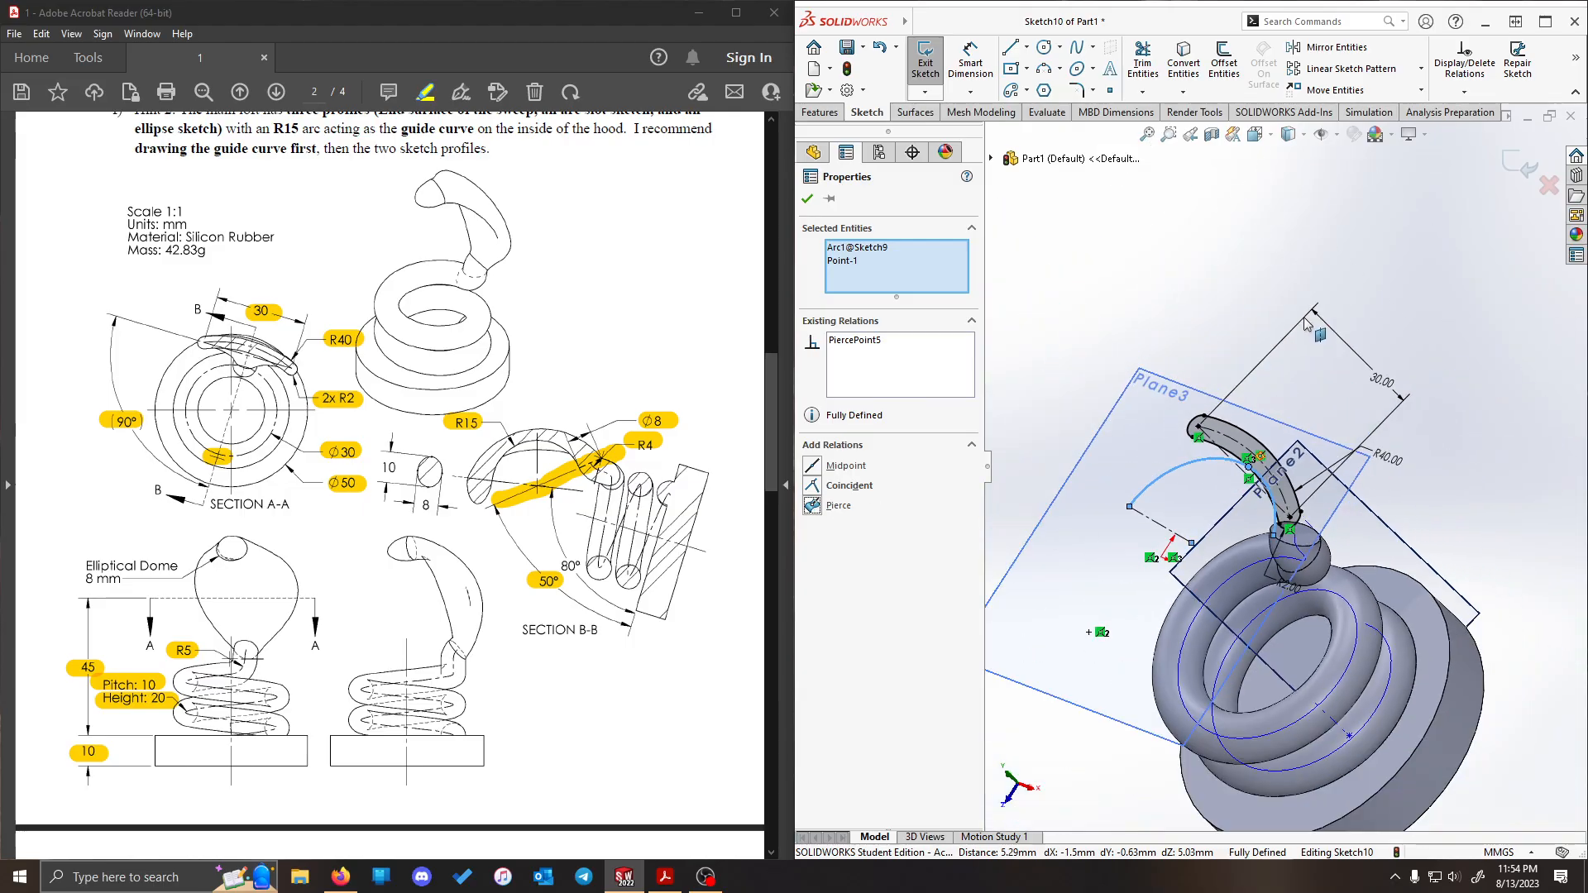
{"action": "left_click", "coordinate": [1265, 263]}
- Reposition the slot's R40 dimension closer to the profile and exit the slot sketch on Plane3
{"action": "scroll", "coordinate": [1299, 430], "scroll_direction": "down", "scroll_amount": 3}
{"action": "middle_click_drag", "start_coordinate": [1350, 529], "coordinate": [1377, 591]}
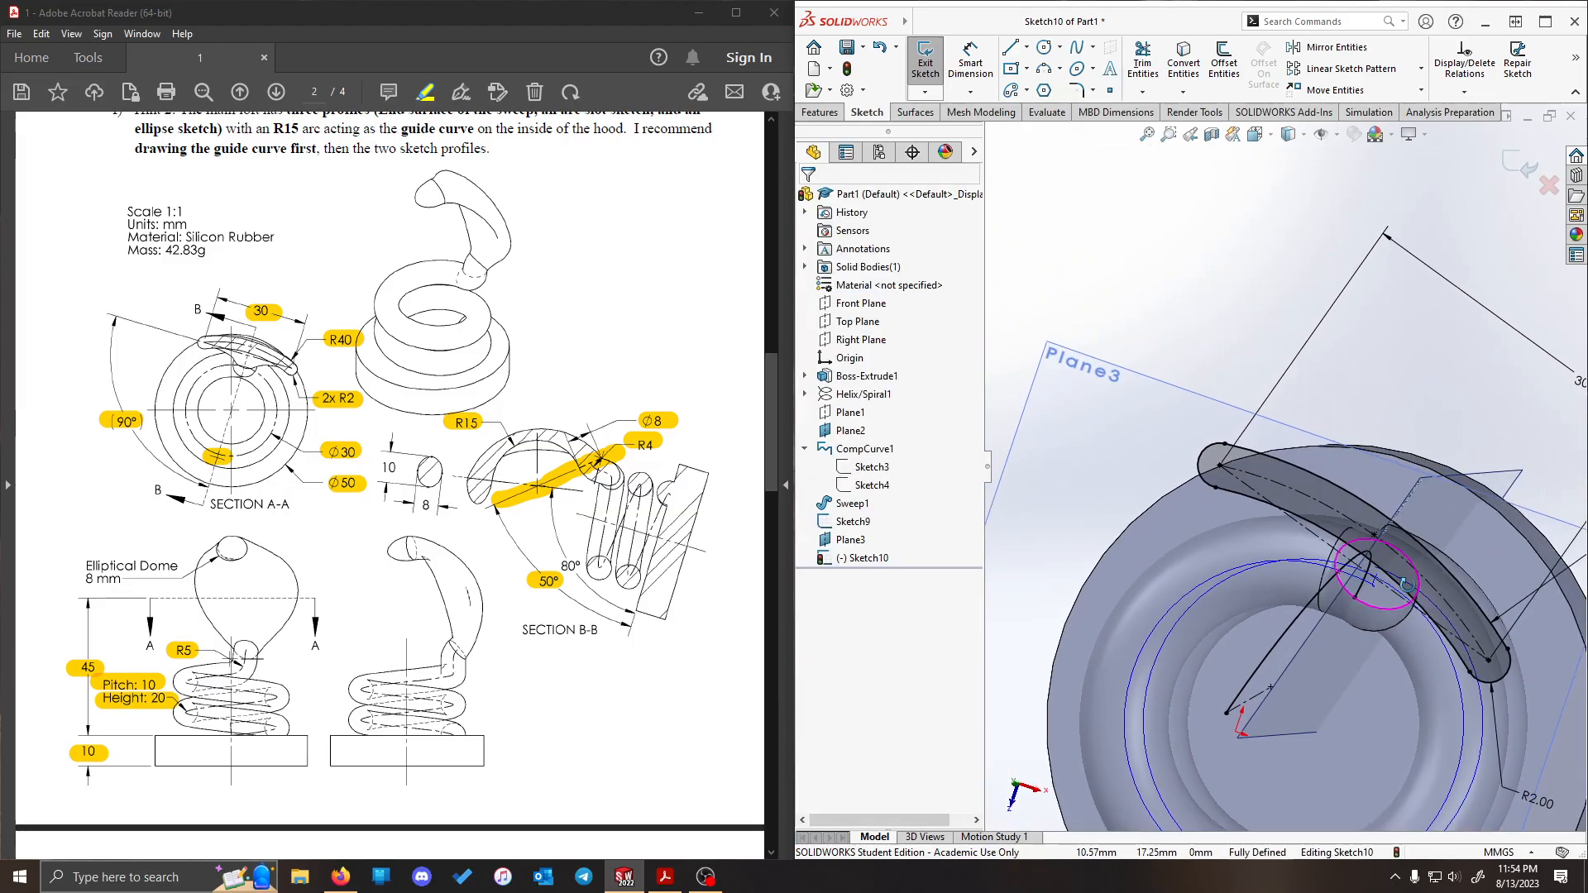
{"action": "scroll", "coordinate": [1330, 471], "scroll_direction": "up", "scroll_amount": 3}
{"action": "scroll", "coordinate": [1468, 608], "scroll_direction": "up", "scroll_amount": 1}
{"action": "middle_click_drag", "start_coordinate": [1541, 619], "coordinate": [1555, 571]}
{"action": "scroll", "coordinate": [1477, 465], "scroll_direction": "down", "scroll_amount": 1}
{"action": "left_click_drag", "start_coordinate": [1468, 452], "coordinate": [1386, 444]}
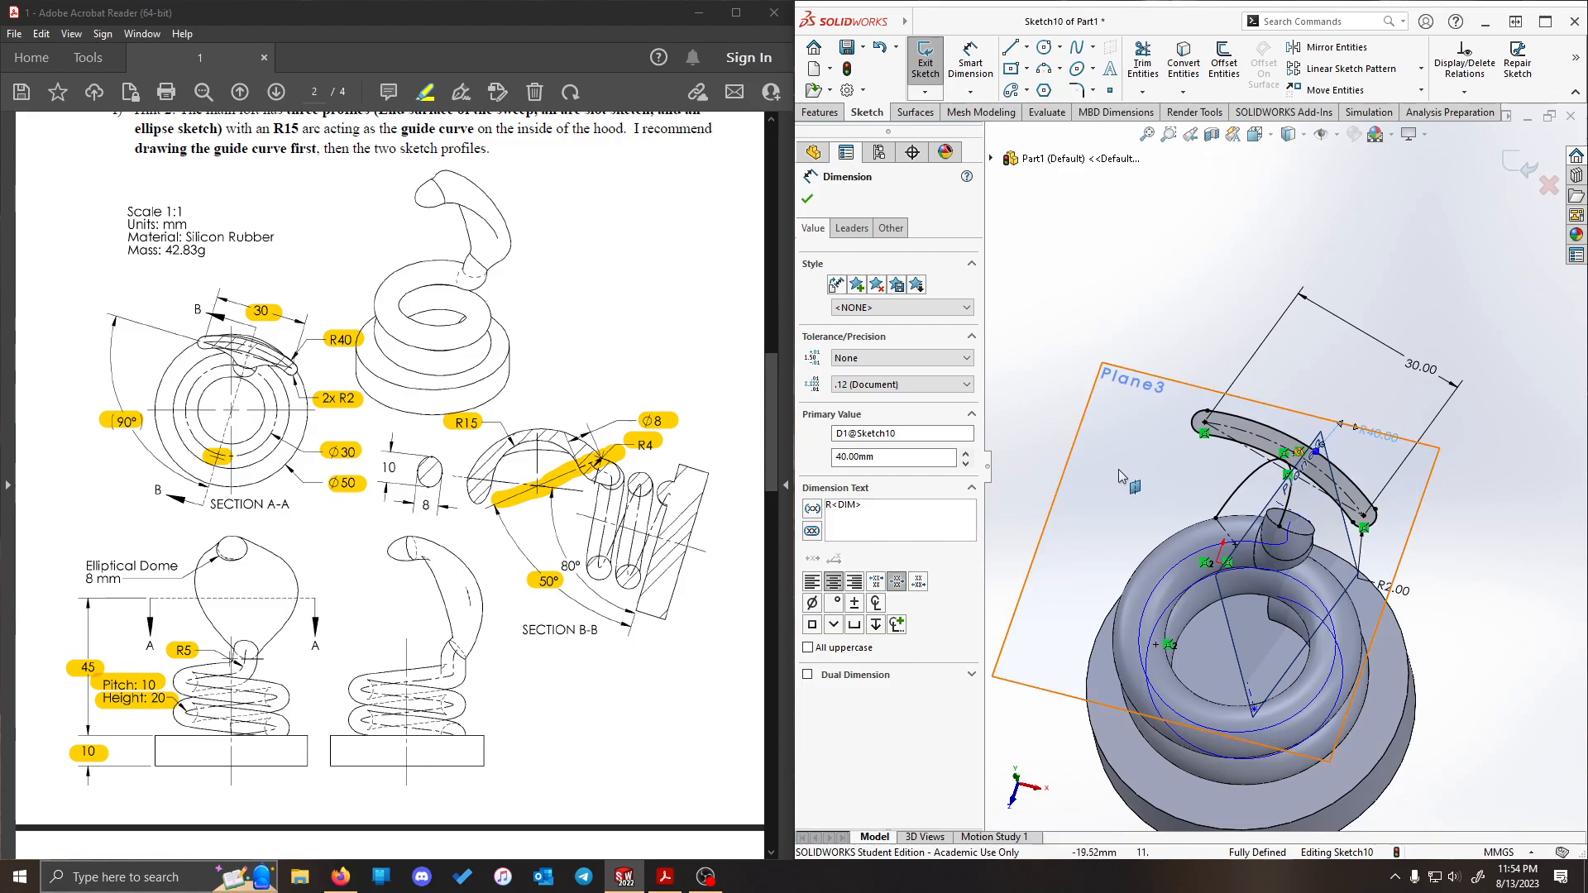
{"action": "left_click", "coordinate": [1477, 627]}
{"action": "middle_click_drag", "start_coordinate": [1475, 571], "coordinate": [1444, 470]}
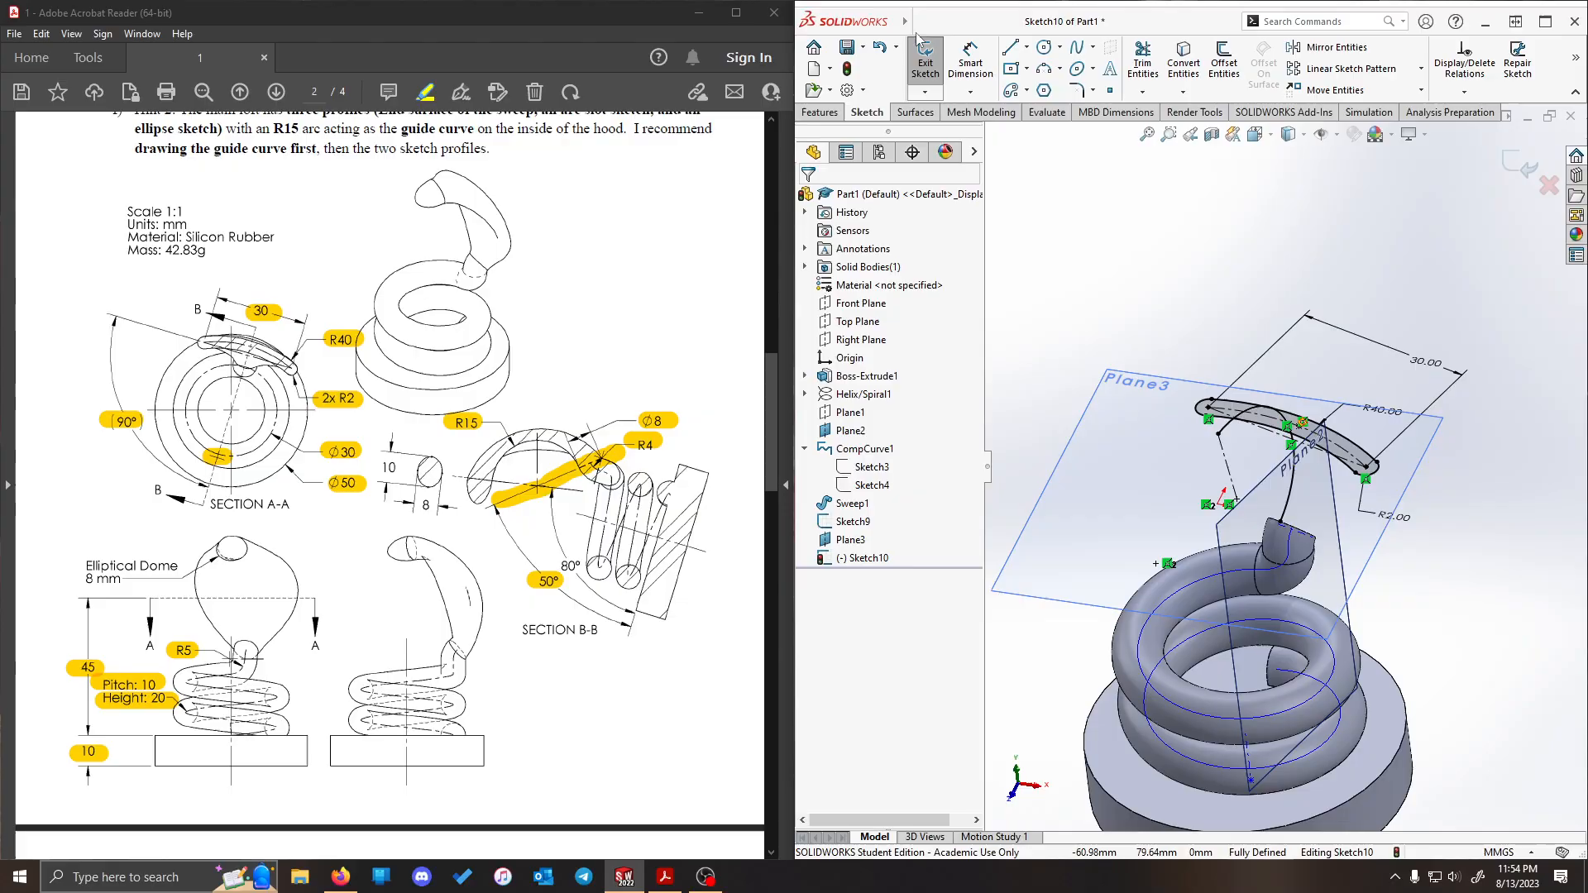
{"action": "left_click", "coordinate": [927, 62]}
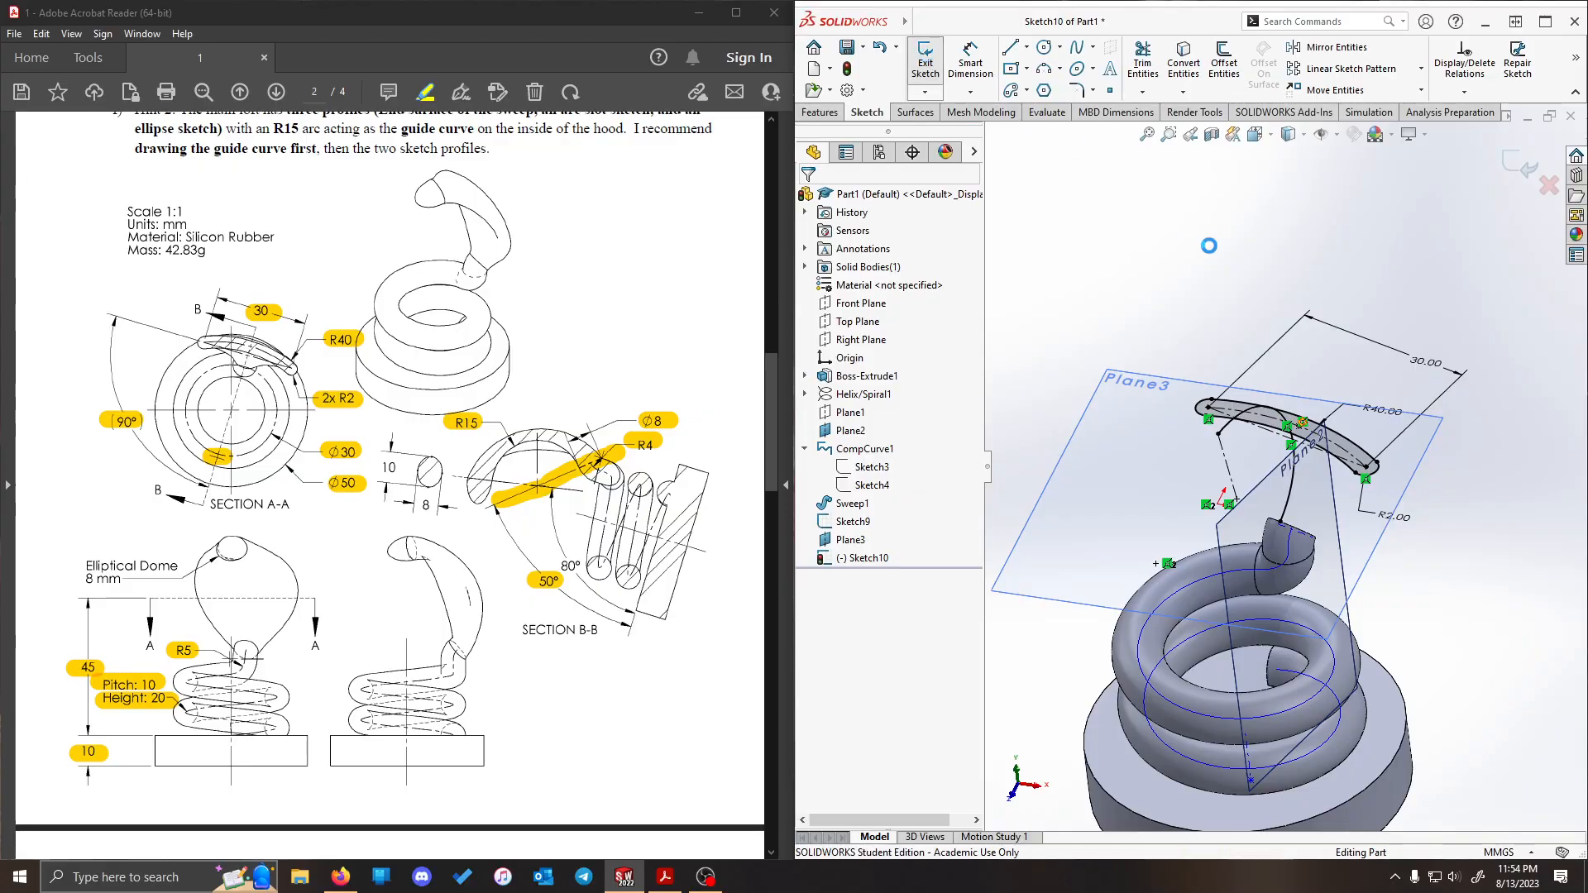
{"action": "left_click", "coordinate": [1167, 255]}
- Compare the guide curve and slot profile with the drawing, highlighting the hood's tip end in the PDF's Section B-B view
{"action": "mouse_move", "coordinate": [1392, 389]}
{"action": "middle_mouse_down"}
{"action": "mouse_move", "coordinate": [1428, 279]}
{"action": "mouse_move", "coordinate": [1291, 323]}
{"action": "middle_mouse_up"}
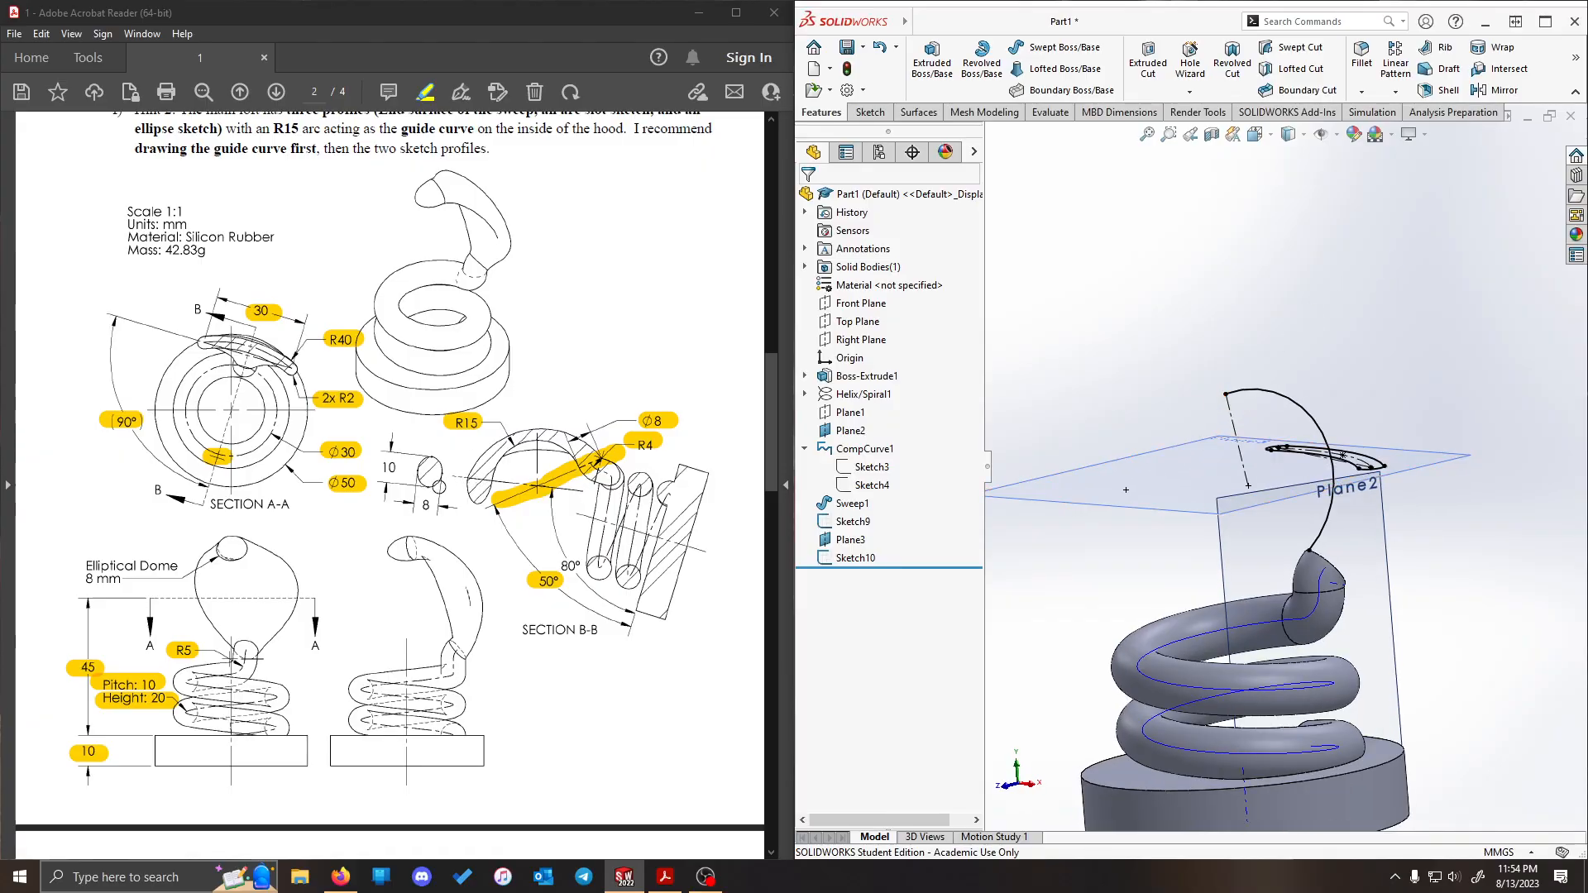
{"action": "middle_click_drag", "start_coordinate": [1230, 295], "coordinate": [1297, 288]}
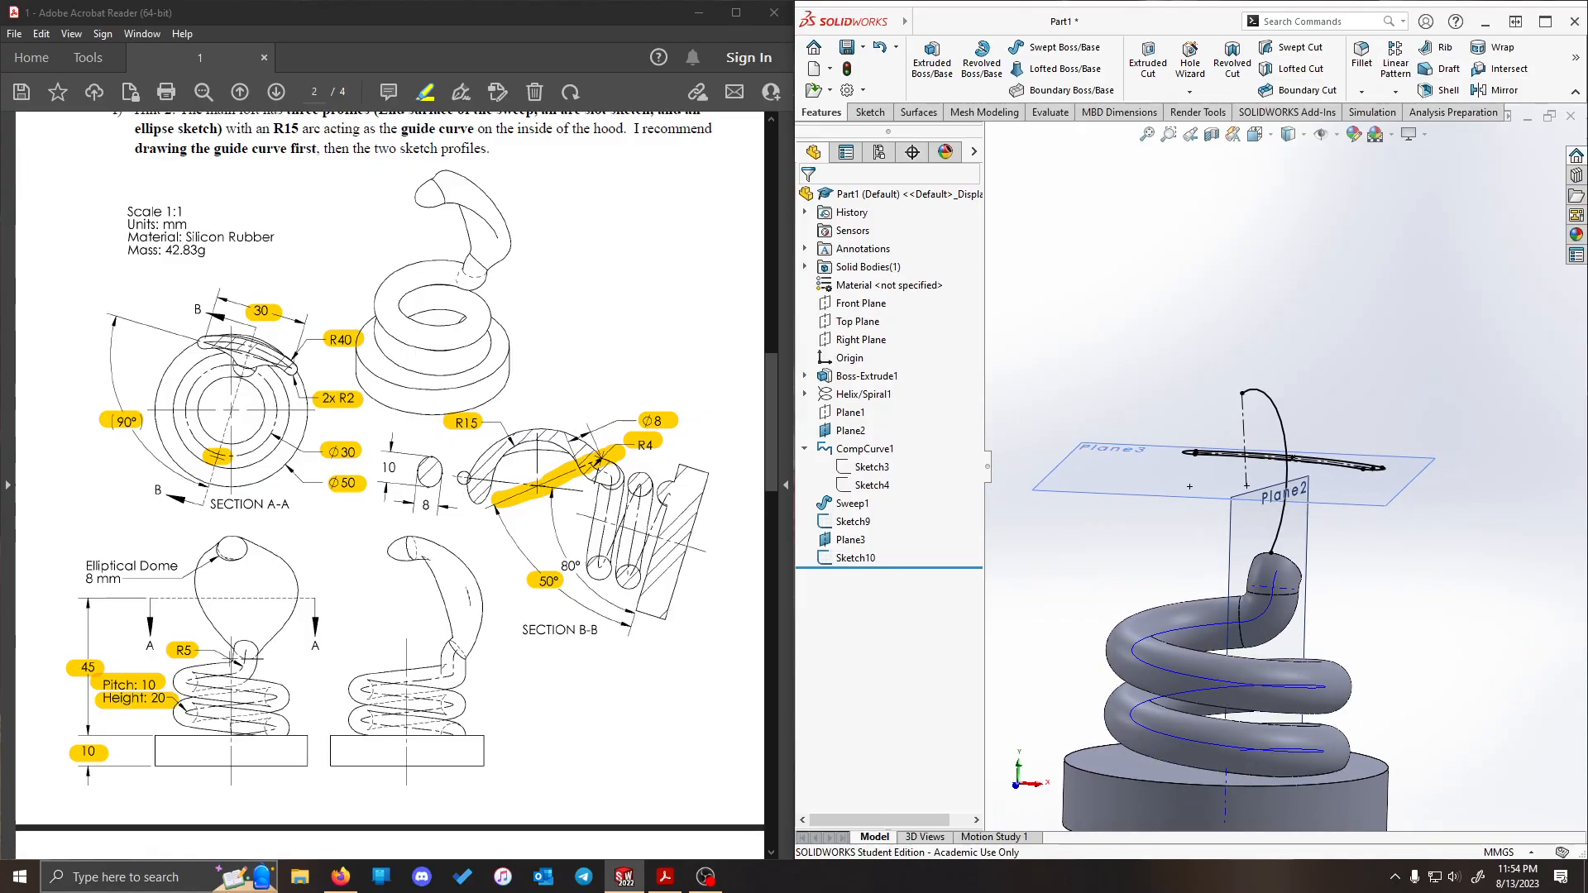
{"action": "left_click_drag", "start_coordinate": [464, 478], "coordinate": [495, 482]}
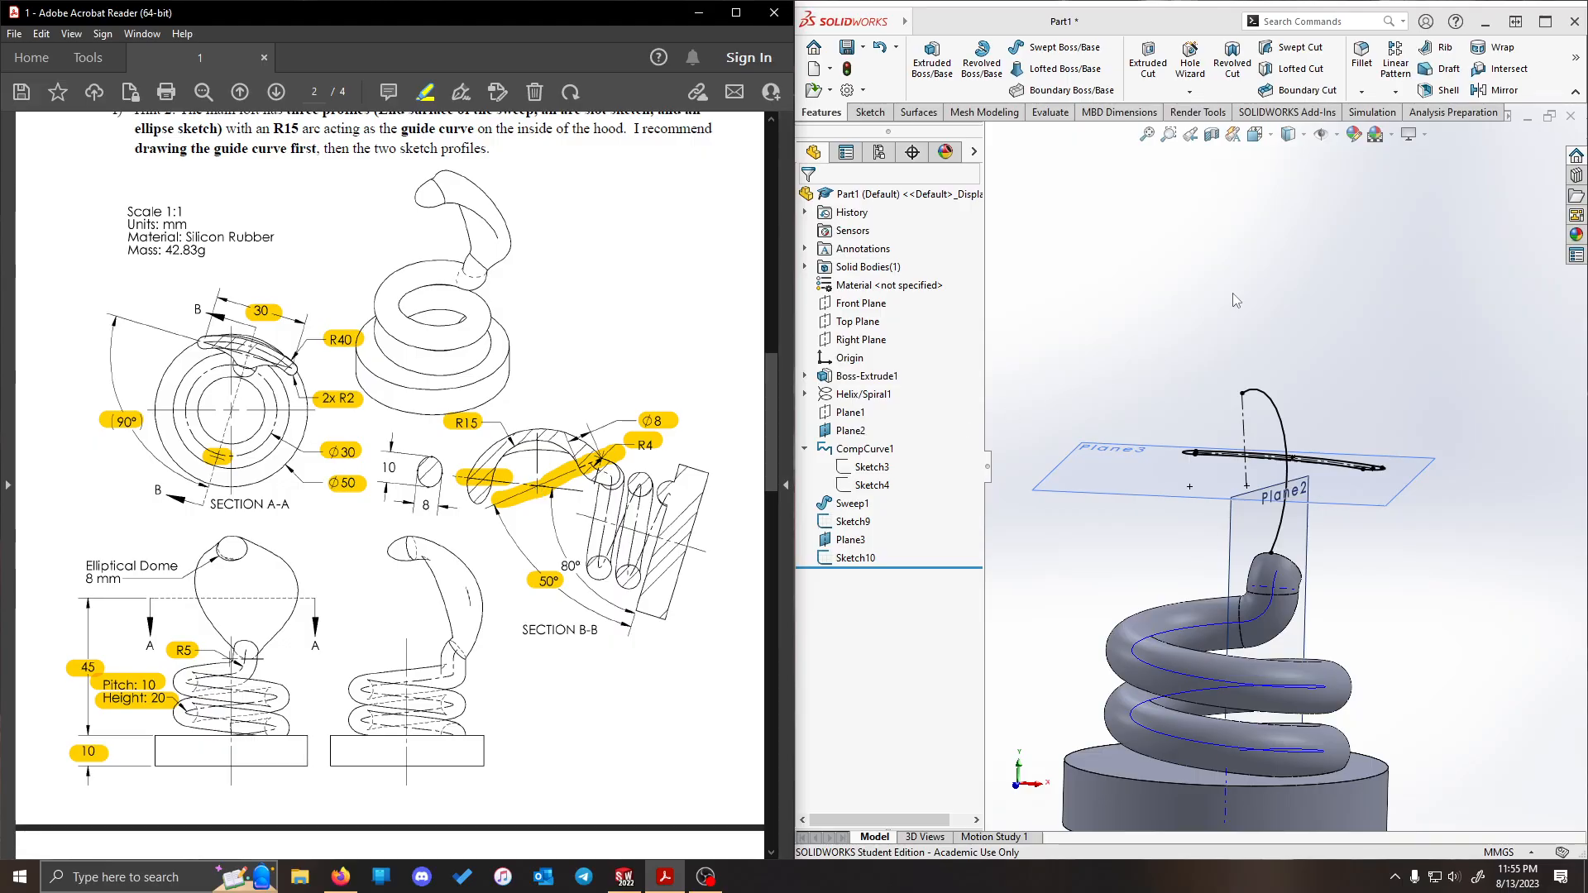
{"action": "mouse_move", "coordinate": [1350, 242]}
{"action": "middle_mouse_down"}
{"action": "mouse_move", "coordinate": [1398, 331]}
{"action": "mouse_move", "coordinate": [1202, 291]}
{"action": "middle_mouse_up"}
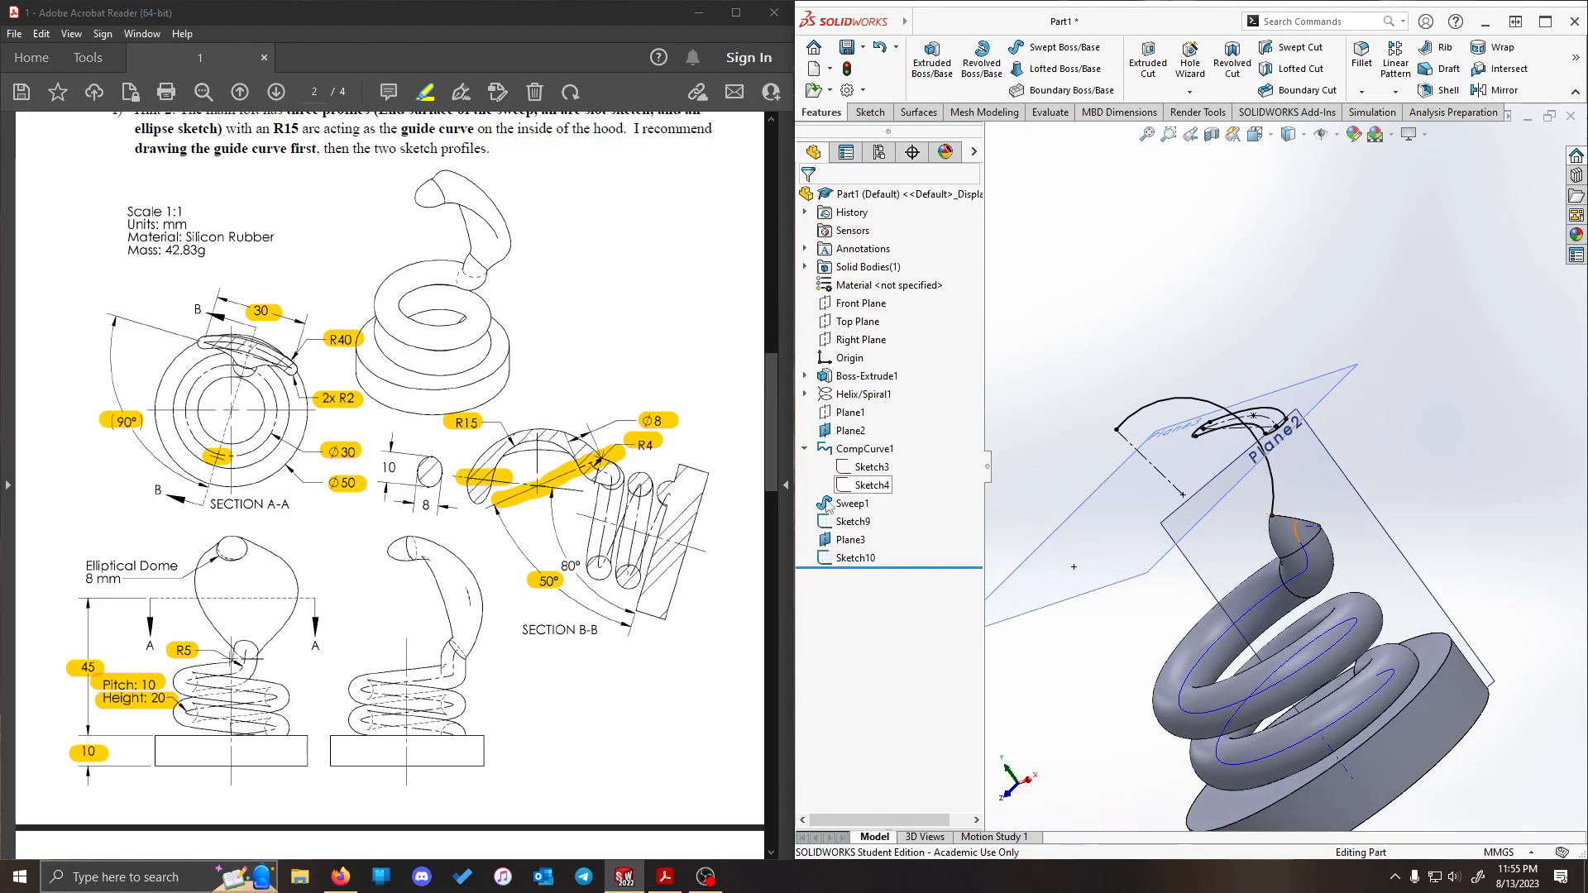
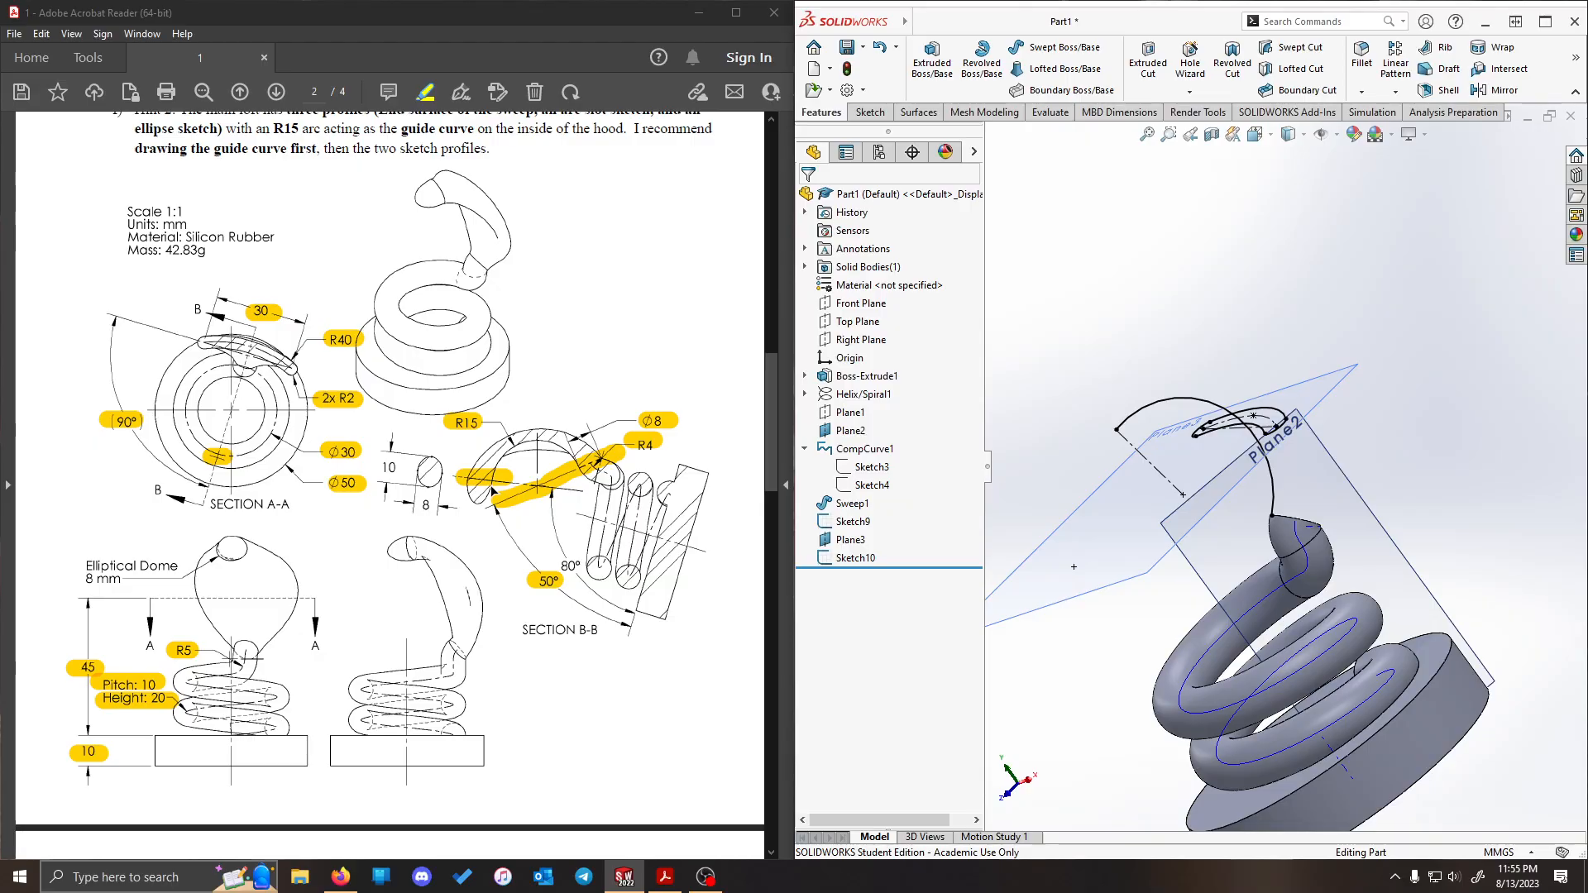
- Create a reference plane through the guide curve's free tip endpoint, perpendicular to the guide curve arc
{"action": "left_click", "coordinate": [1579, 65]}
{"action": "left_click", "coordinate": [1523, 121]}
{"action": "left_click", "coordinate": [1466, 158]}
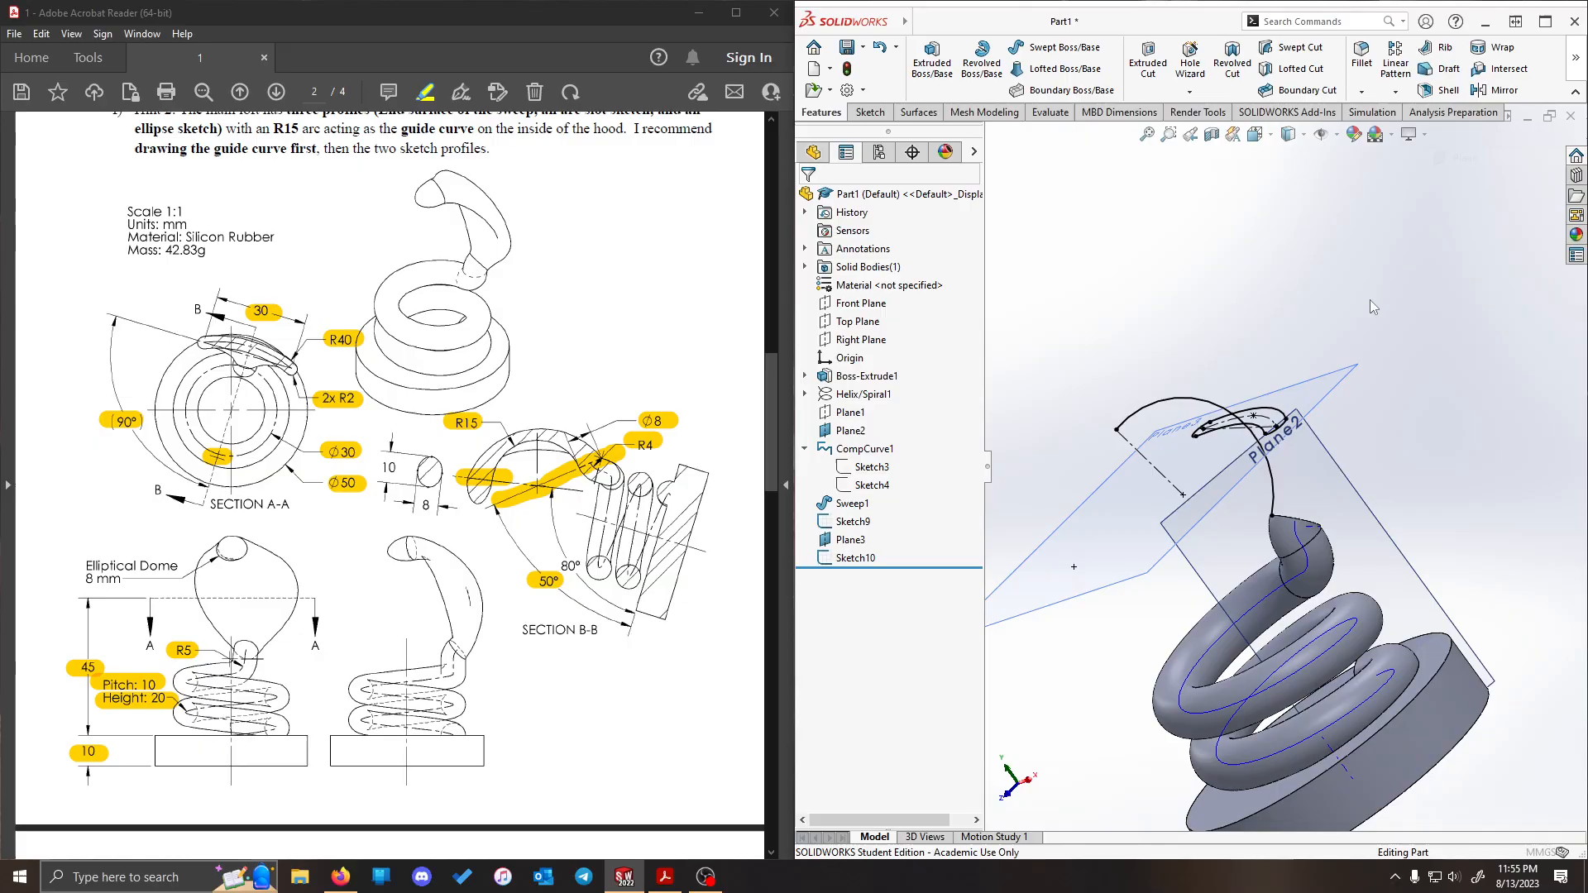
{"action": "scroll", "coordinate": [1175, 418], "scroll_direction": "down", "scroll_amount": 3}
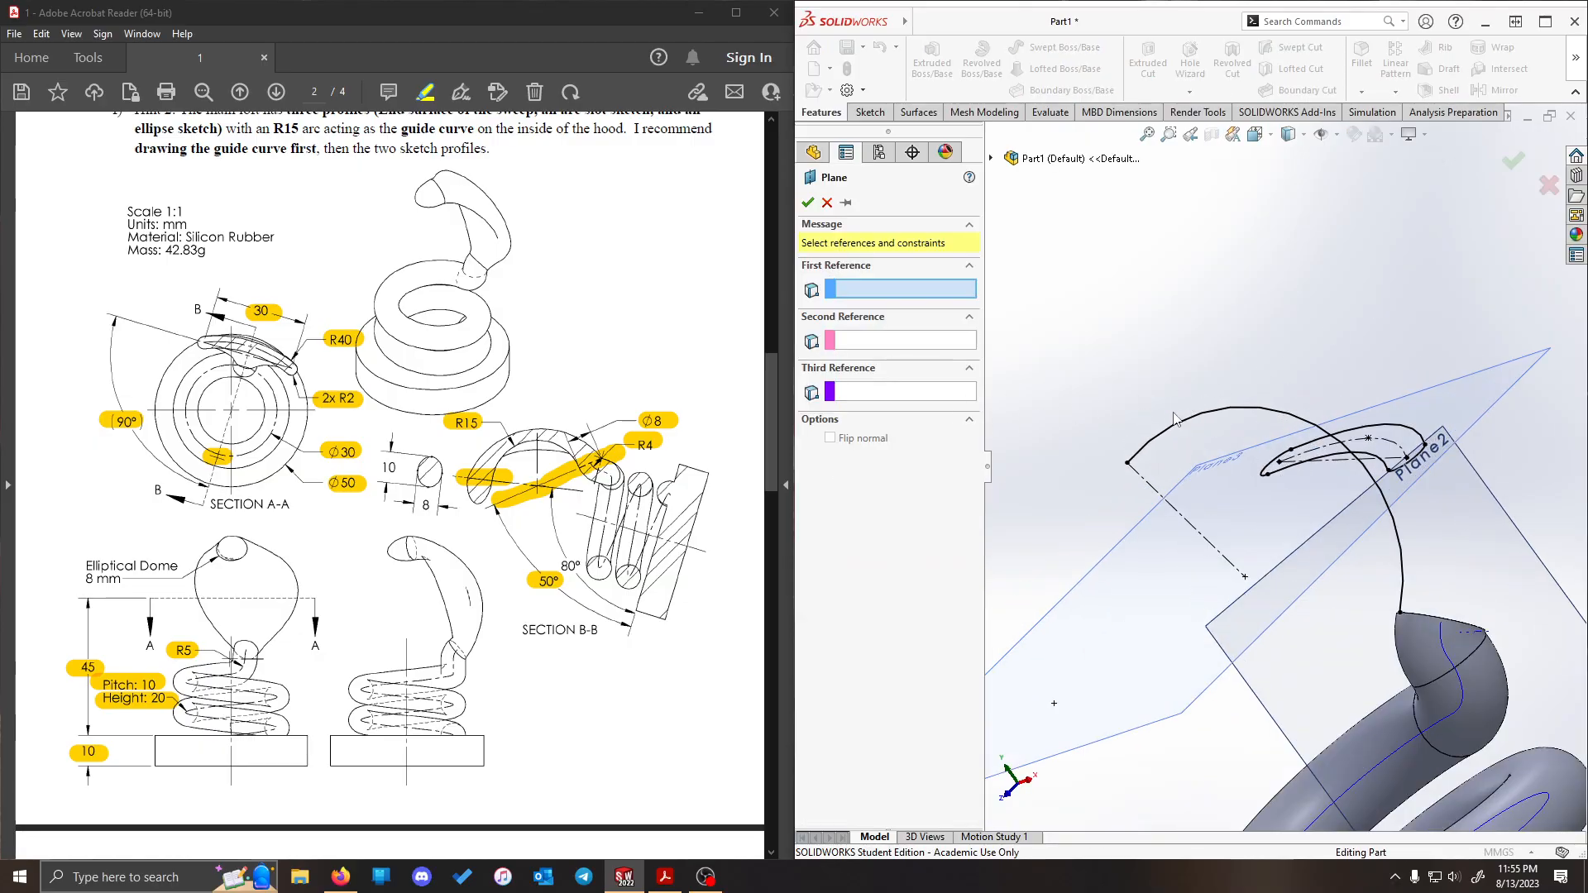
{"action": "left_click", "coordinate": [1128, 465]}
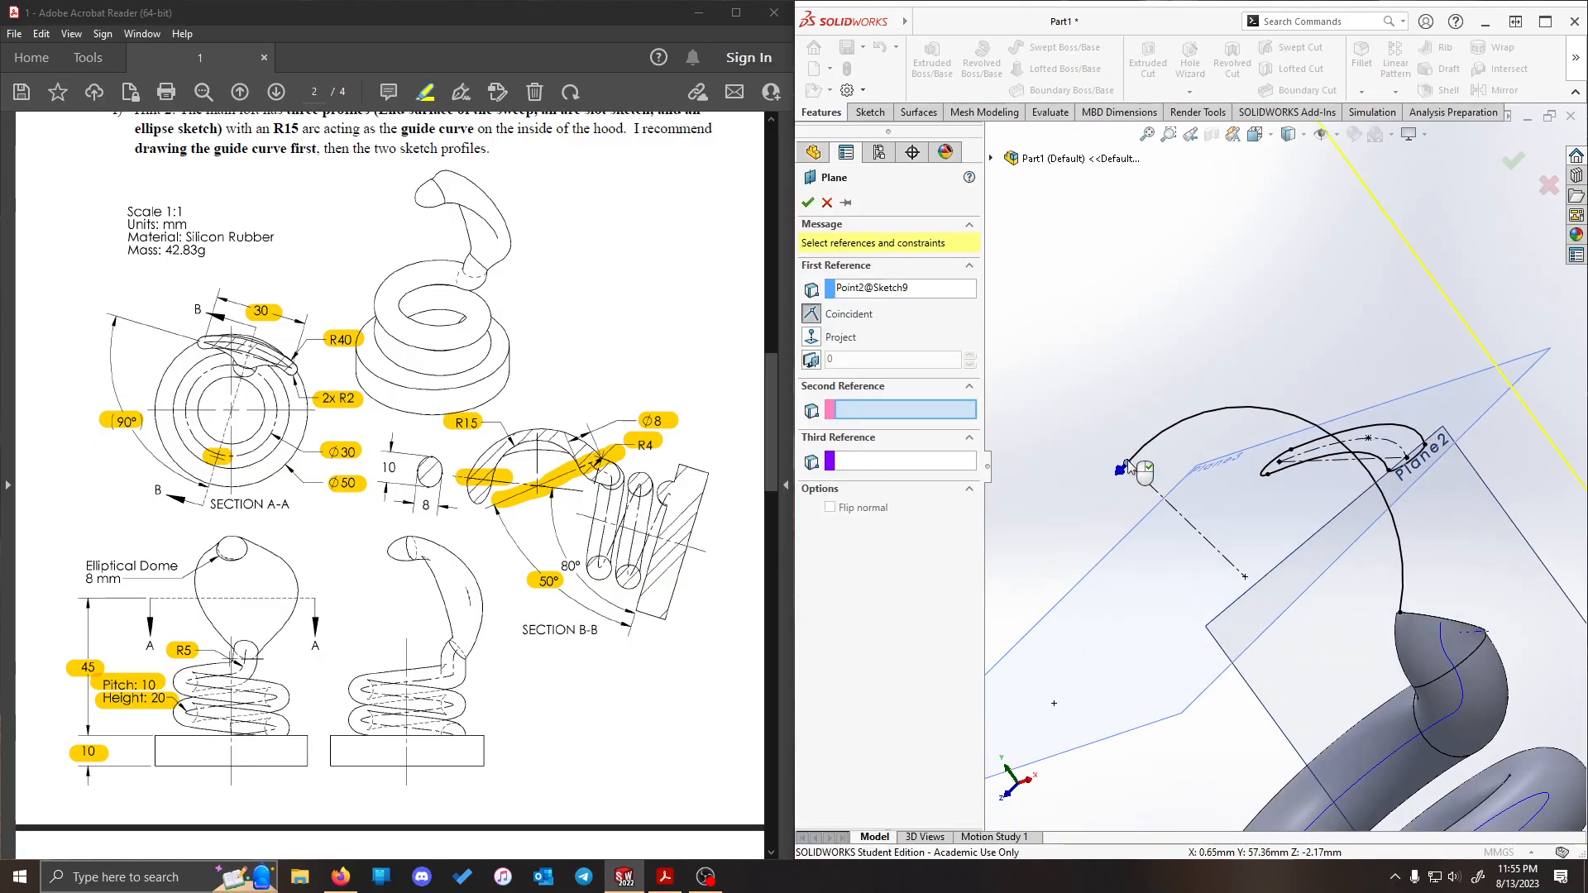
{"action": "left_click", "coordinate": [1176, 429]}
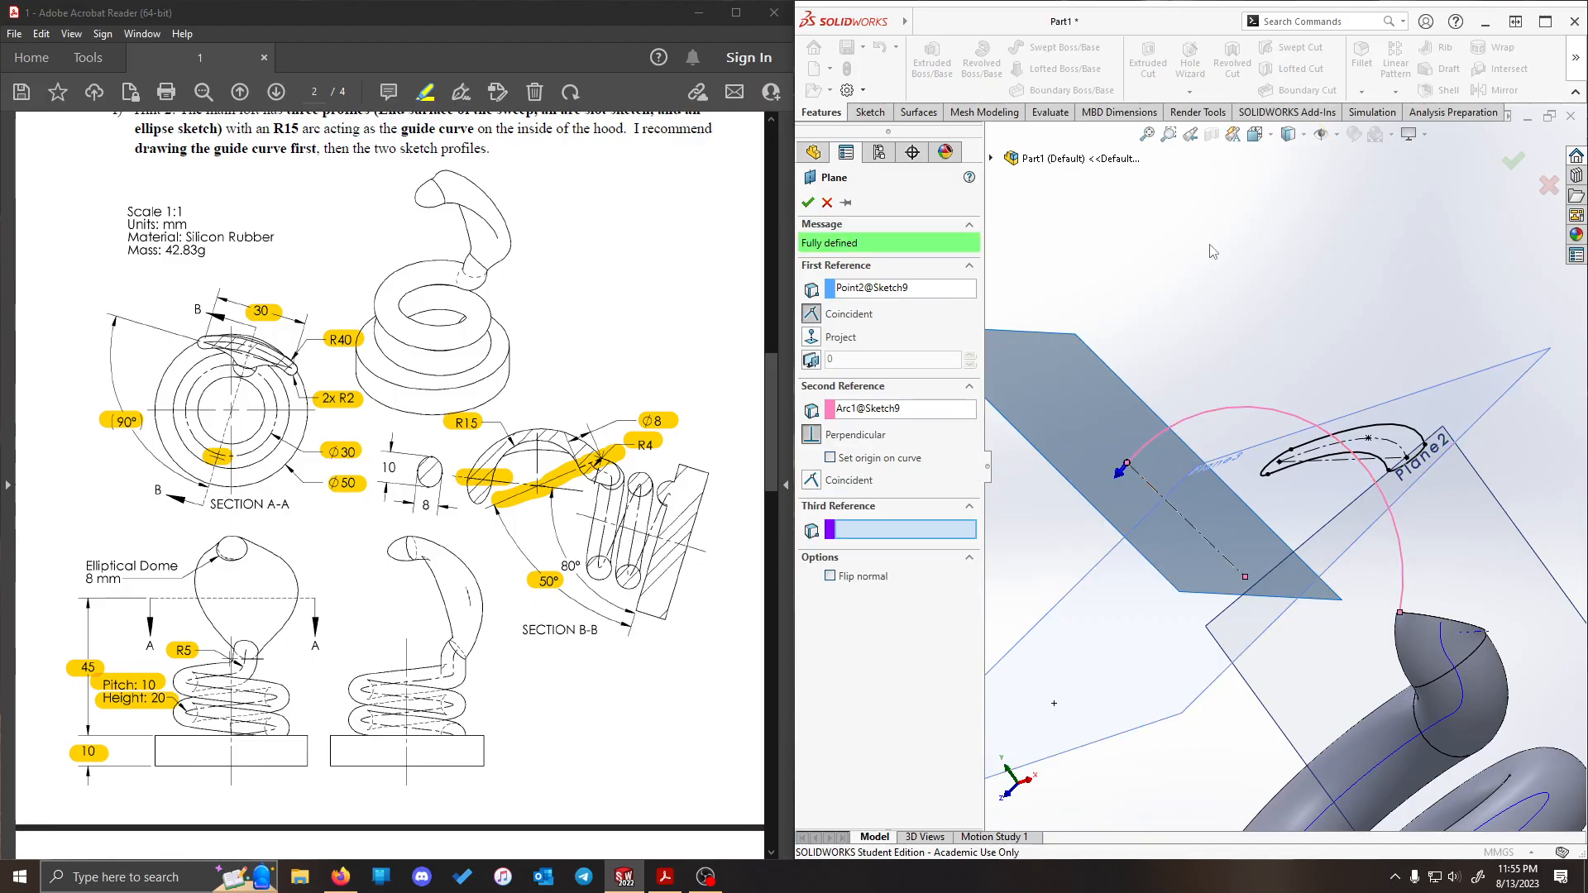
{"action": "middle_click_drag", "start_coordinate": [1393, 275], "coordinate": [1470, 284]}
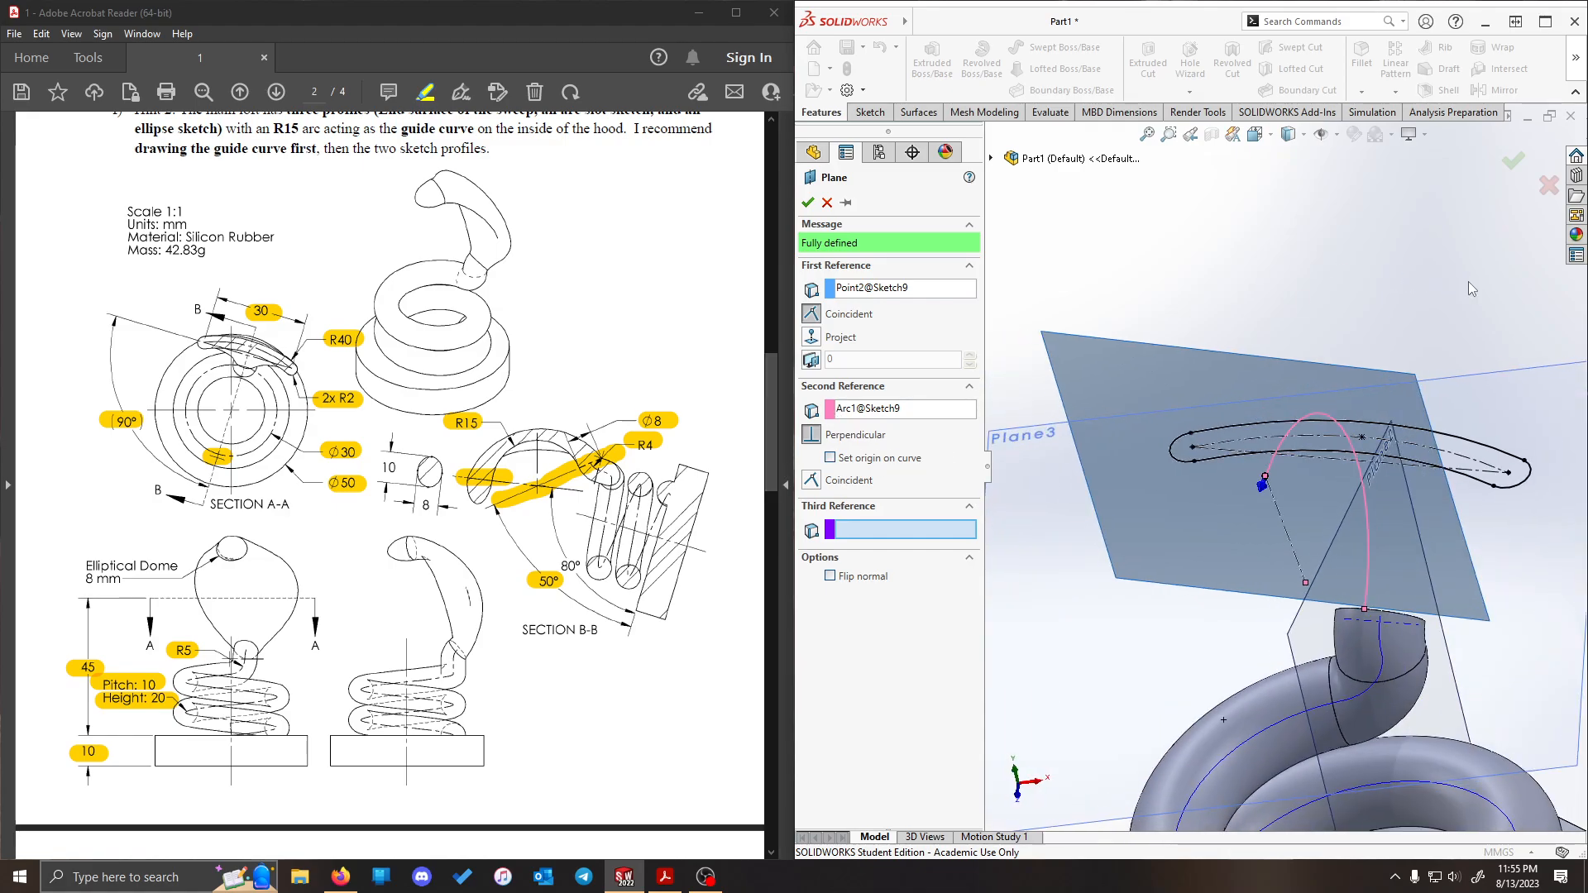
{"action": "left_click", "coordinate": [808, 202]}
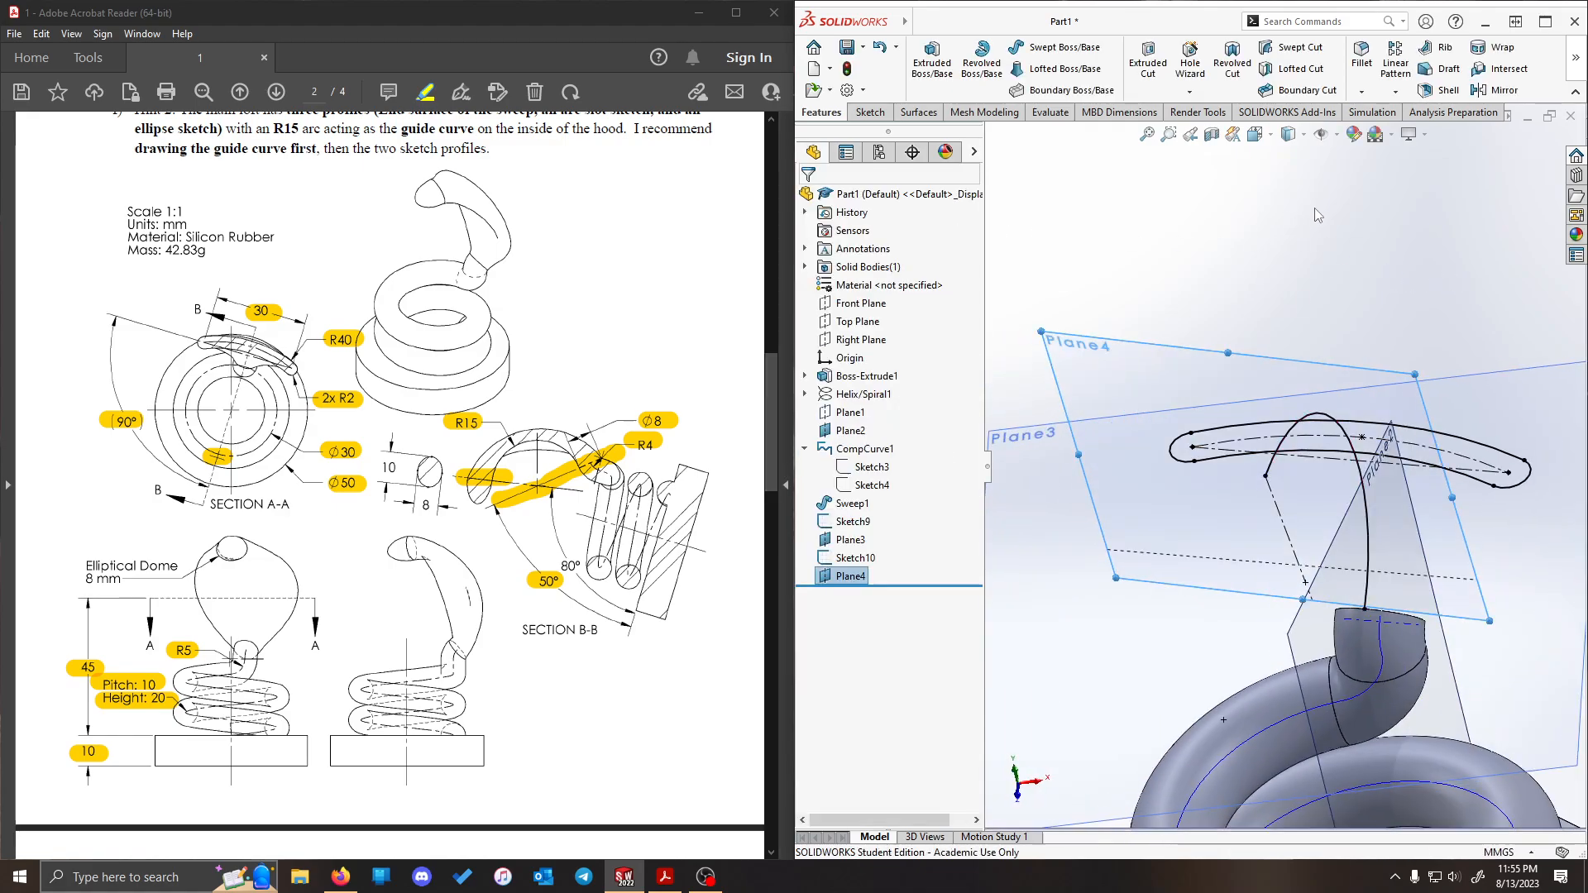
- Open a sketch on Plane4 and draw an ellipse just above the guide curve's tip, with radii about 3.8 mm and 2 mm
{"action": "middle_click_drag", "start_coordinate": [1290, 286], "coordinate": [1401, 182]}
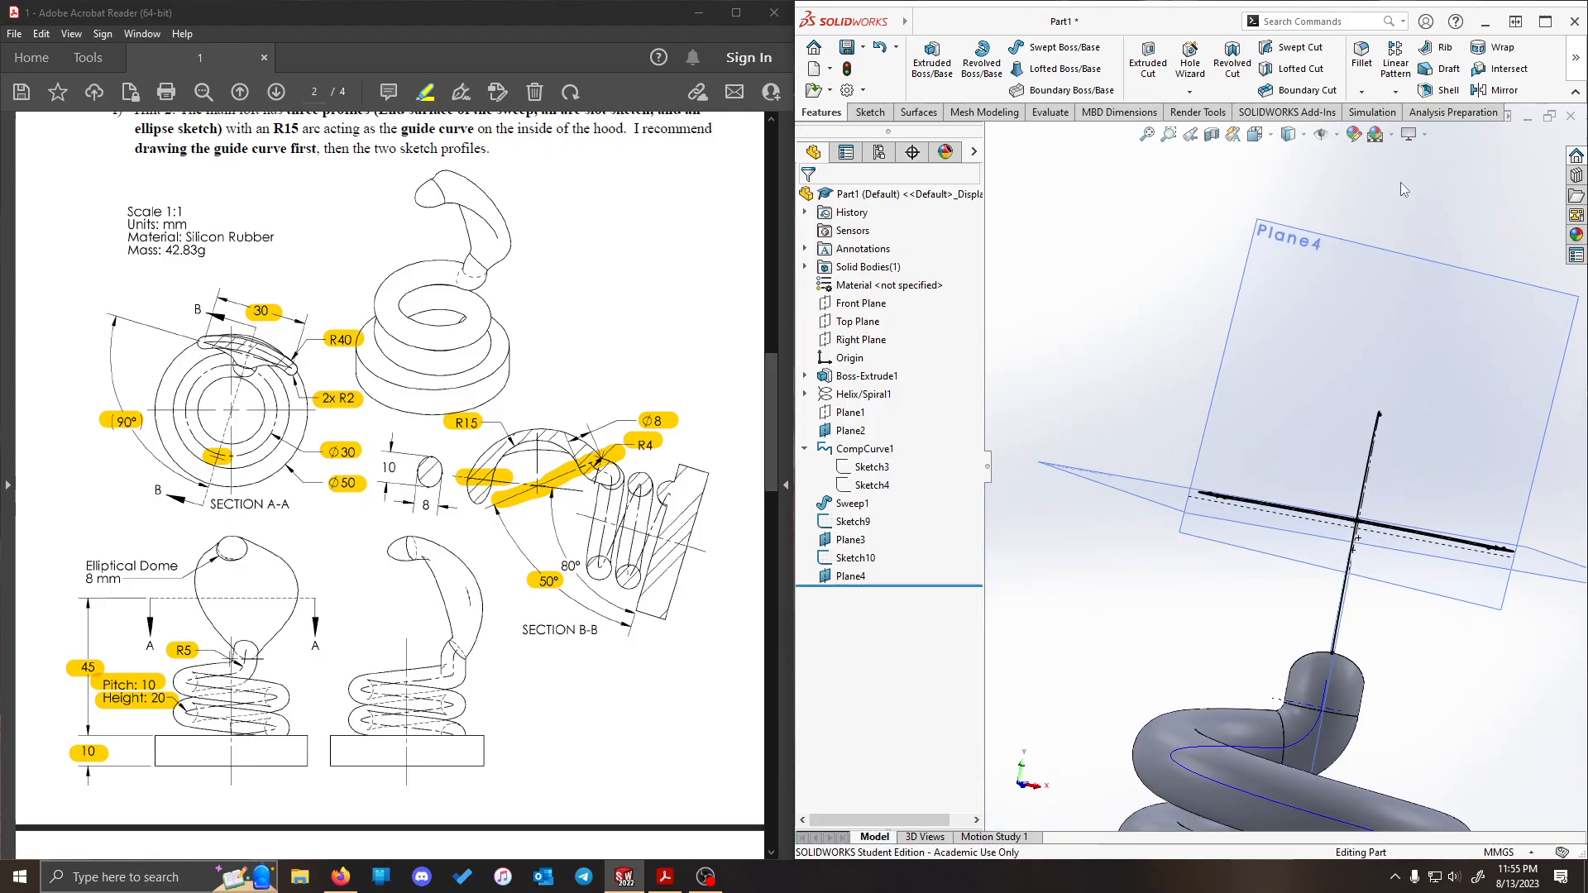
{"action": "right_click", "coordinate": [1362, 295]}
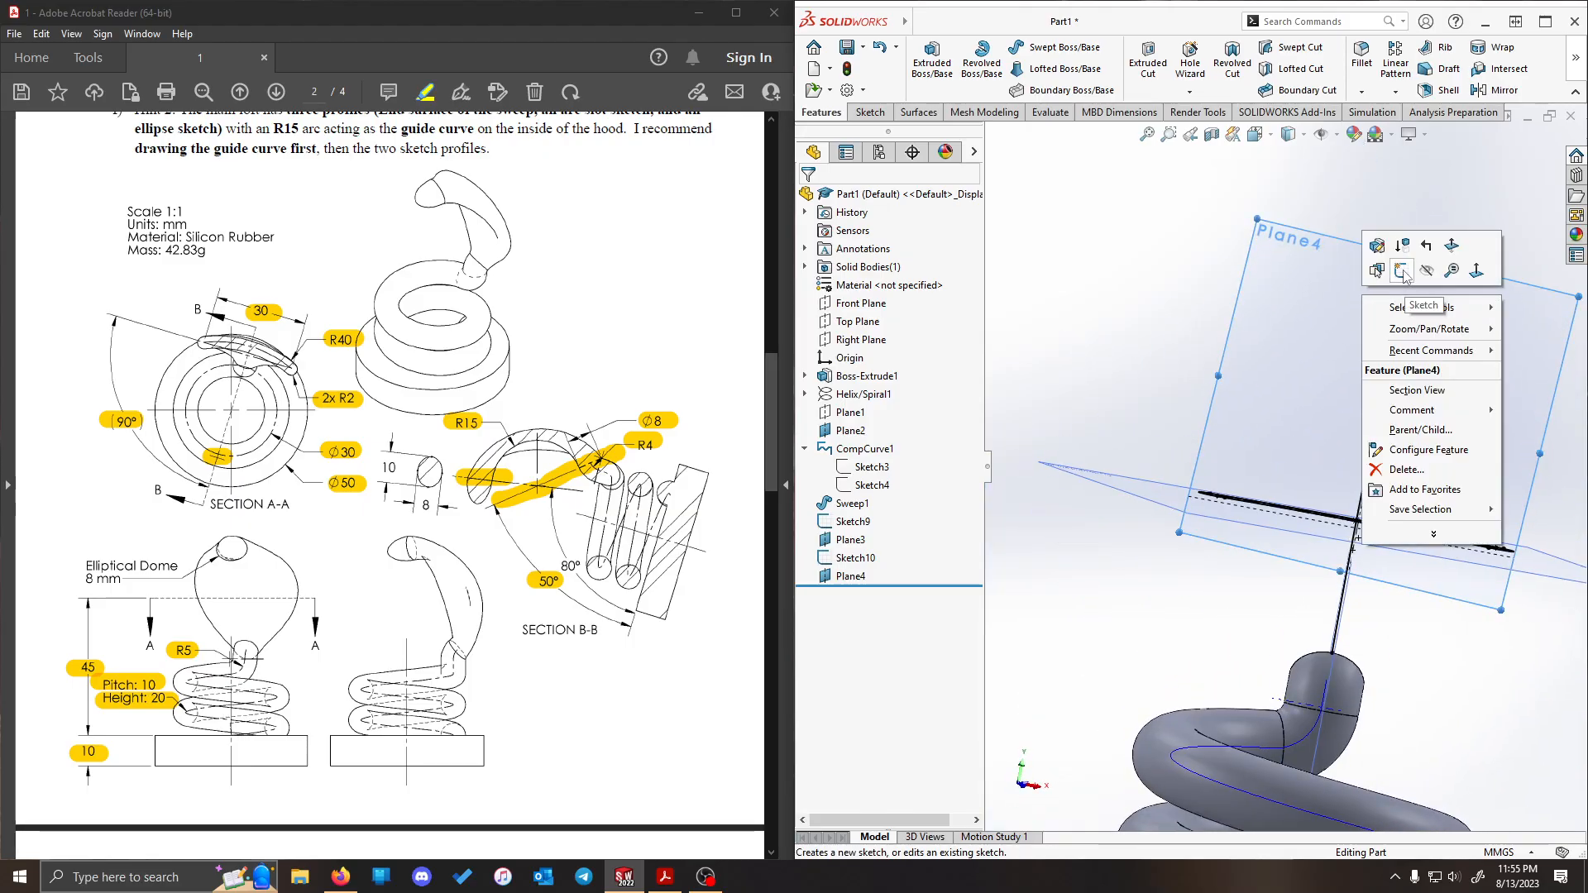
{"action": "left_click", "coordinate": [1404, 274]}
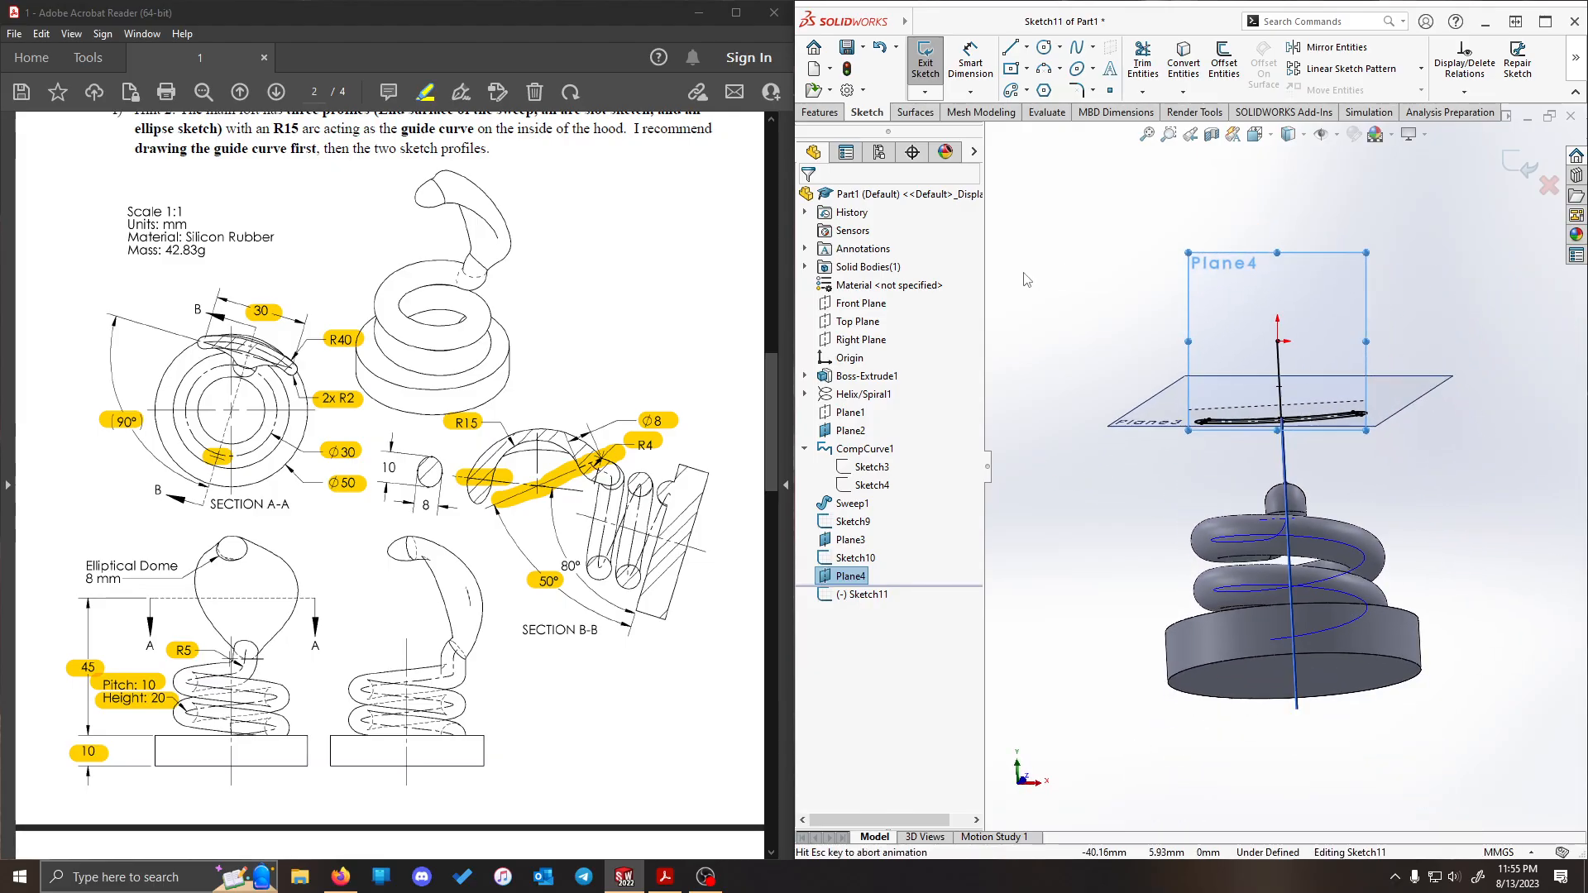
{"action": "scroll", "coordinate": [1279, 379], "scroll_direction": "up", "scroll_amount": 3}
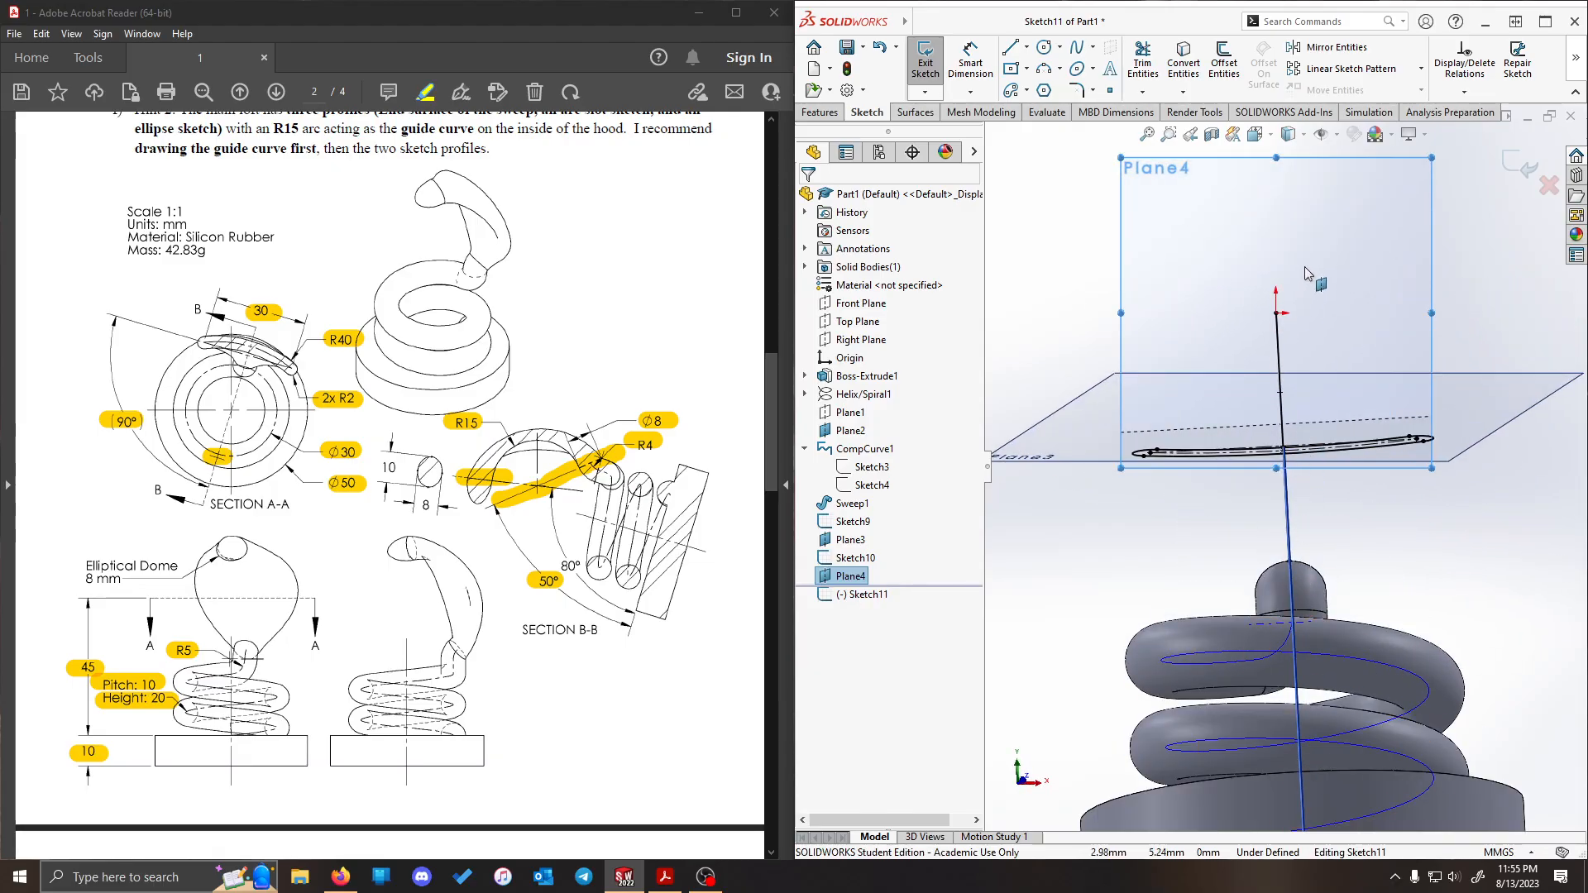
{"action": "scroll", "coordinate": [1305, 275], "scroll_direction": "down", "scroll_amount": 3}
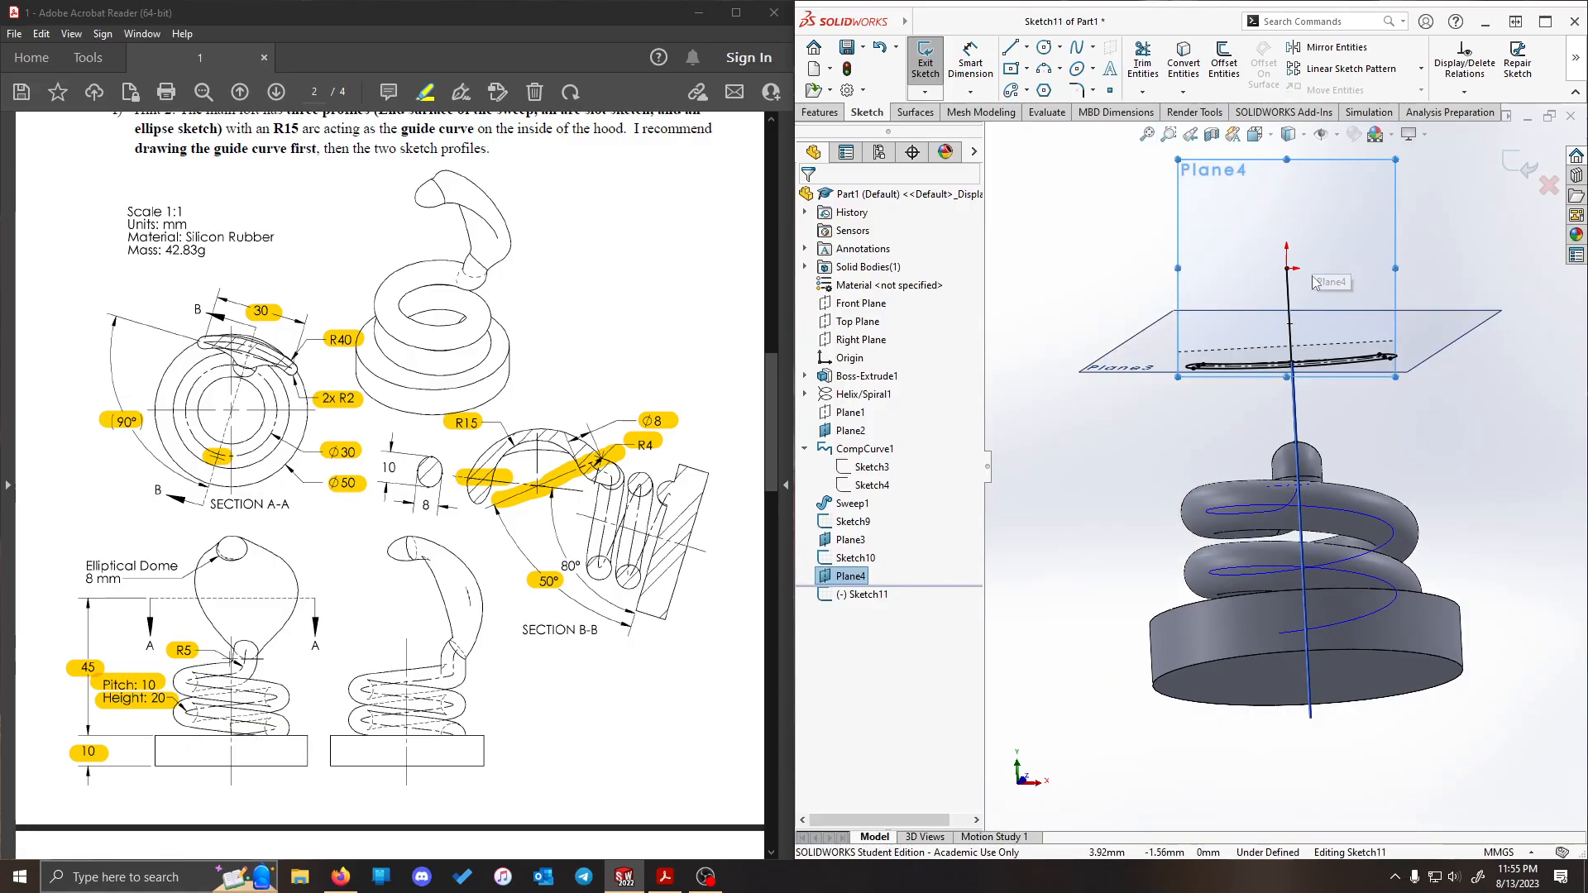
{"action": "scroll", "coordinate": [1315, 282], "scroll_direction": "up", "scroll_amount": 2}
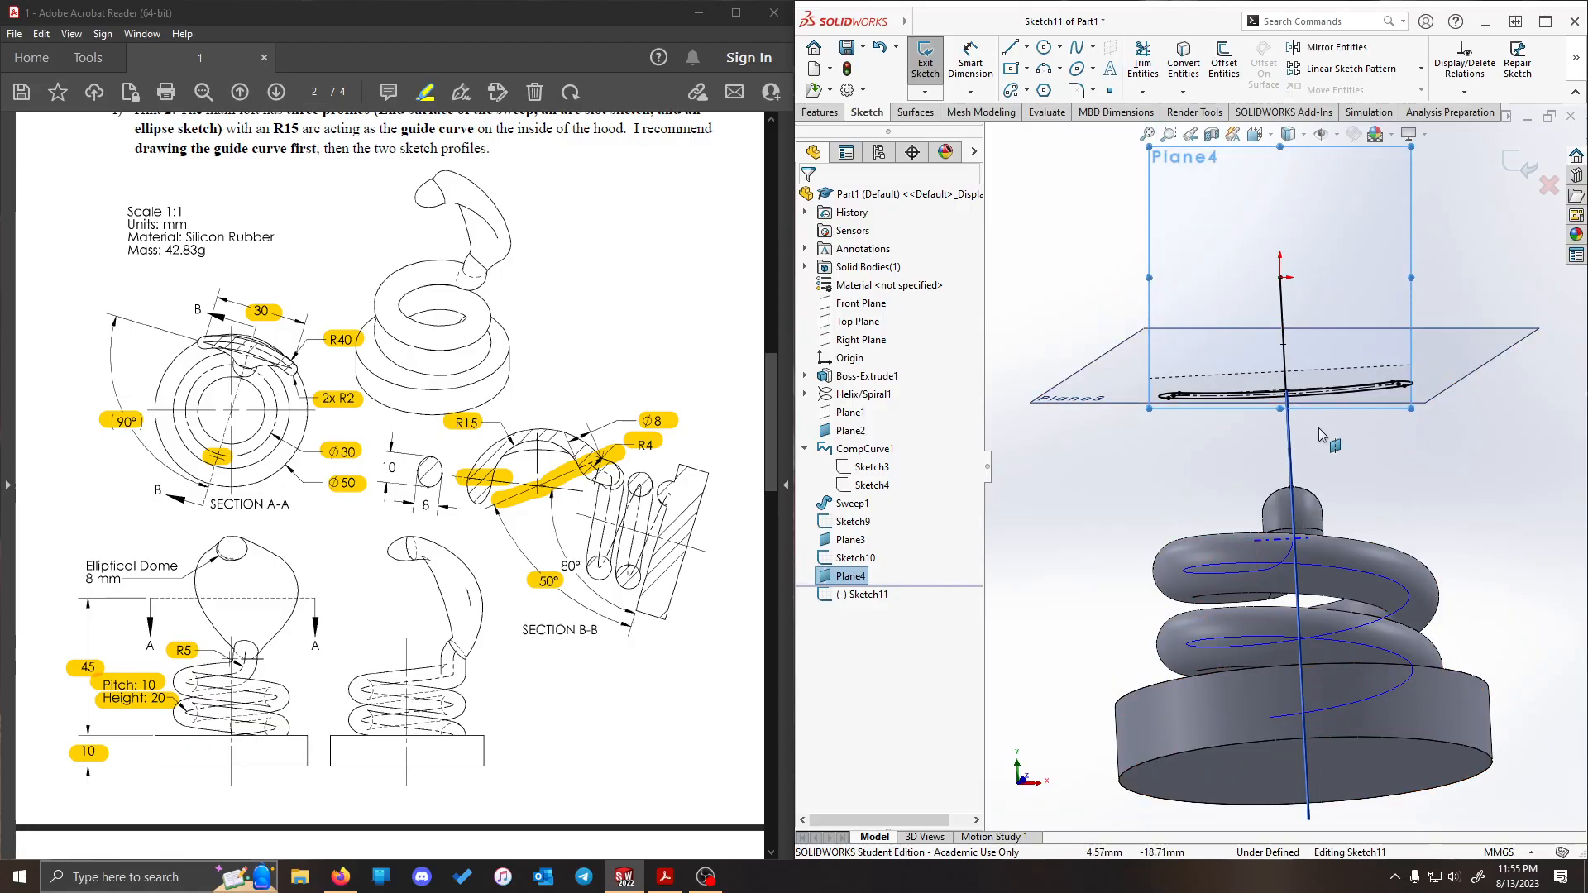
{"action": "scroll", "coordinate": [1322, 736], "scroll_direction": "down", "scroll_amount": 2}
{"action": "scroll", "coordinate": [1264, 345], "scroll_direction": "up", "scroll_amount": 3}
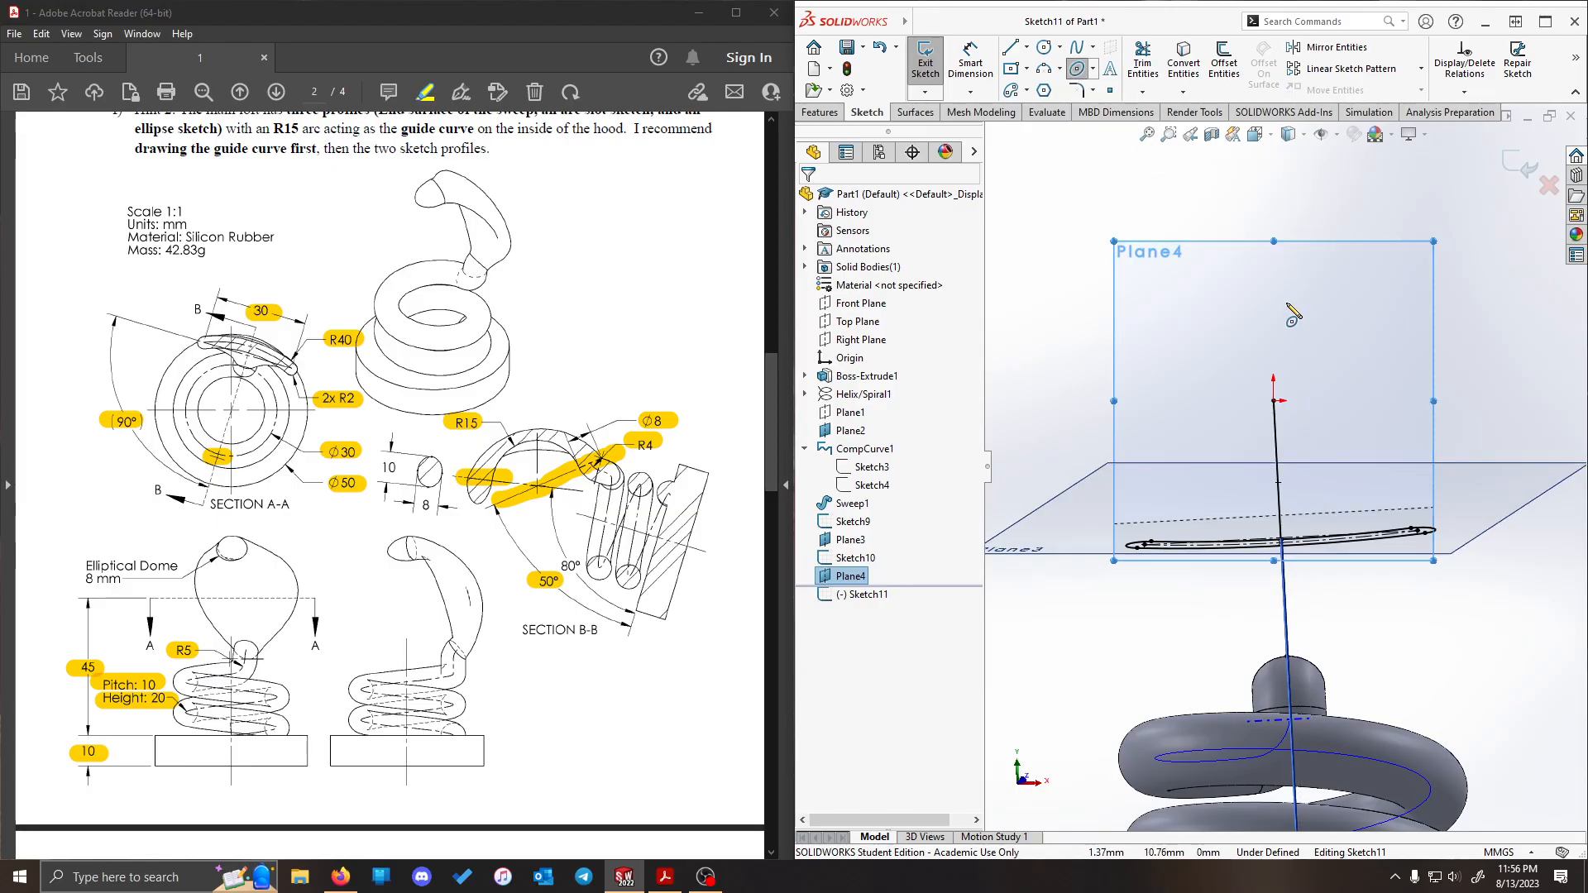
{"action": "scroll", "coordinate": [1274, 277], "scroll_direction": "up", "scroll_amount": 3}
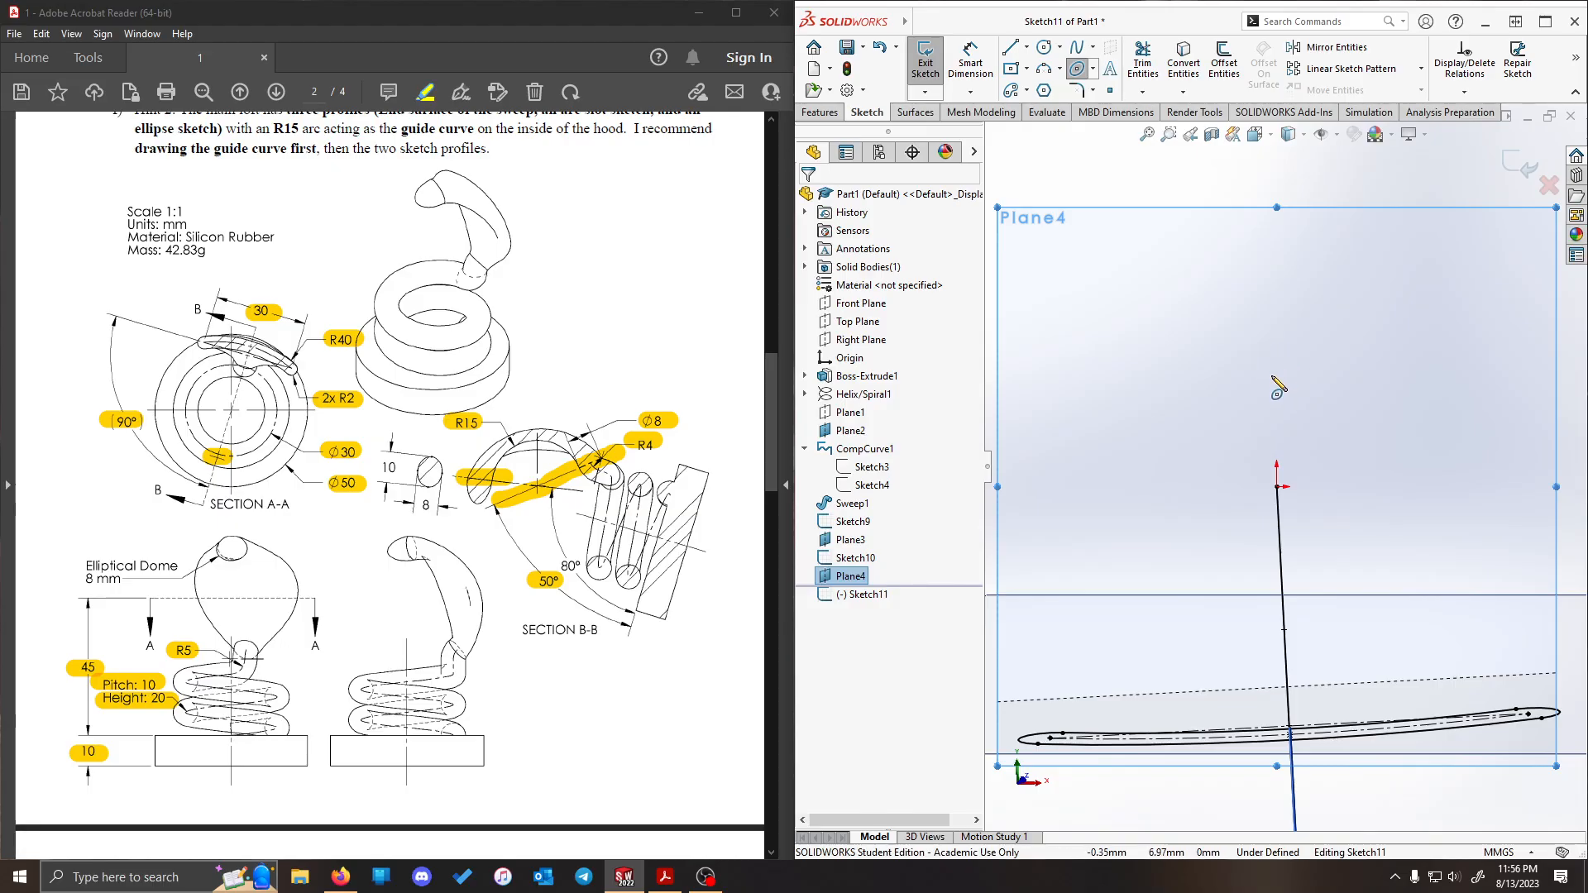
{"action": "left_click", "coordinate": [1271, 388]}
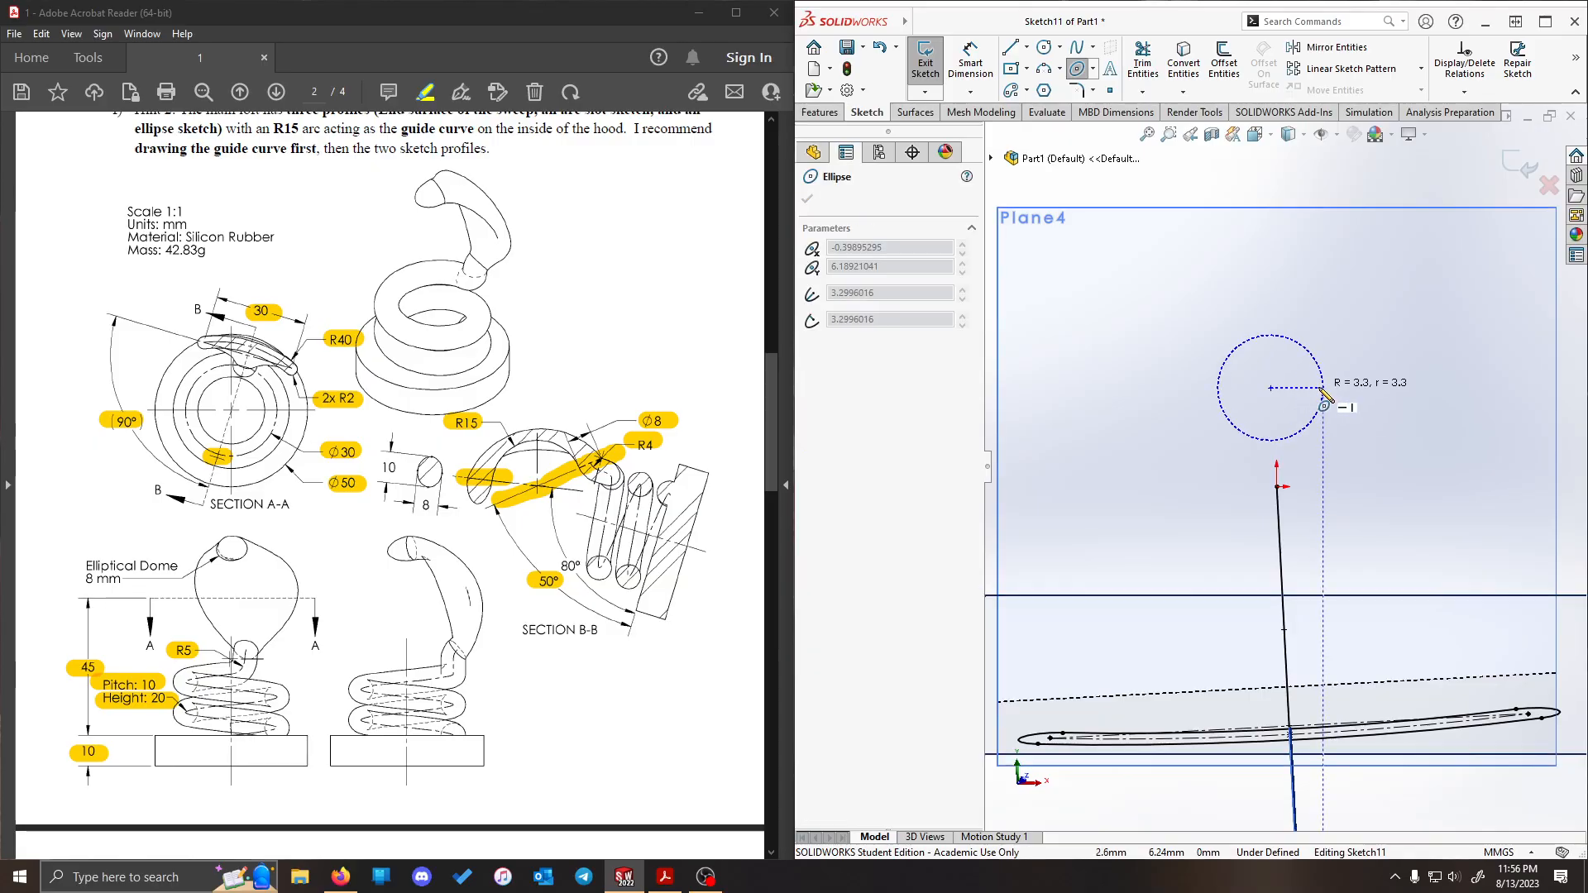
{"action": "left_click", "coordinate": [1332, 388]}
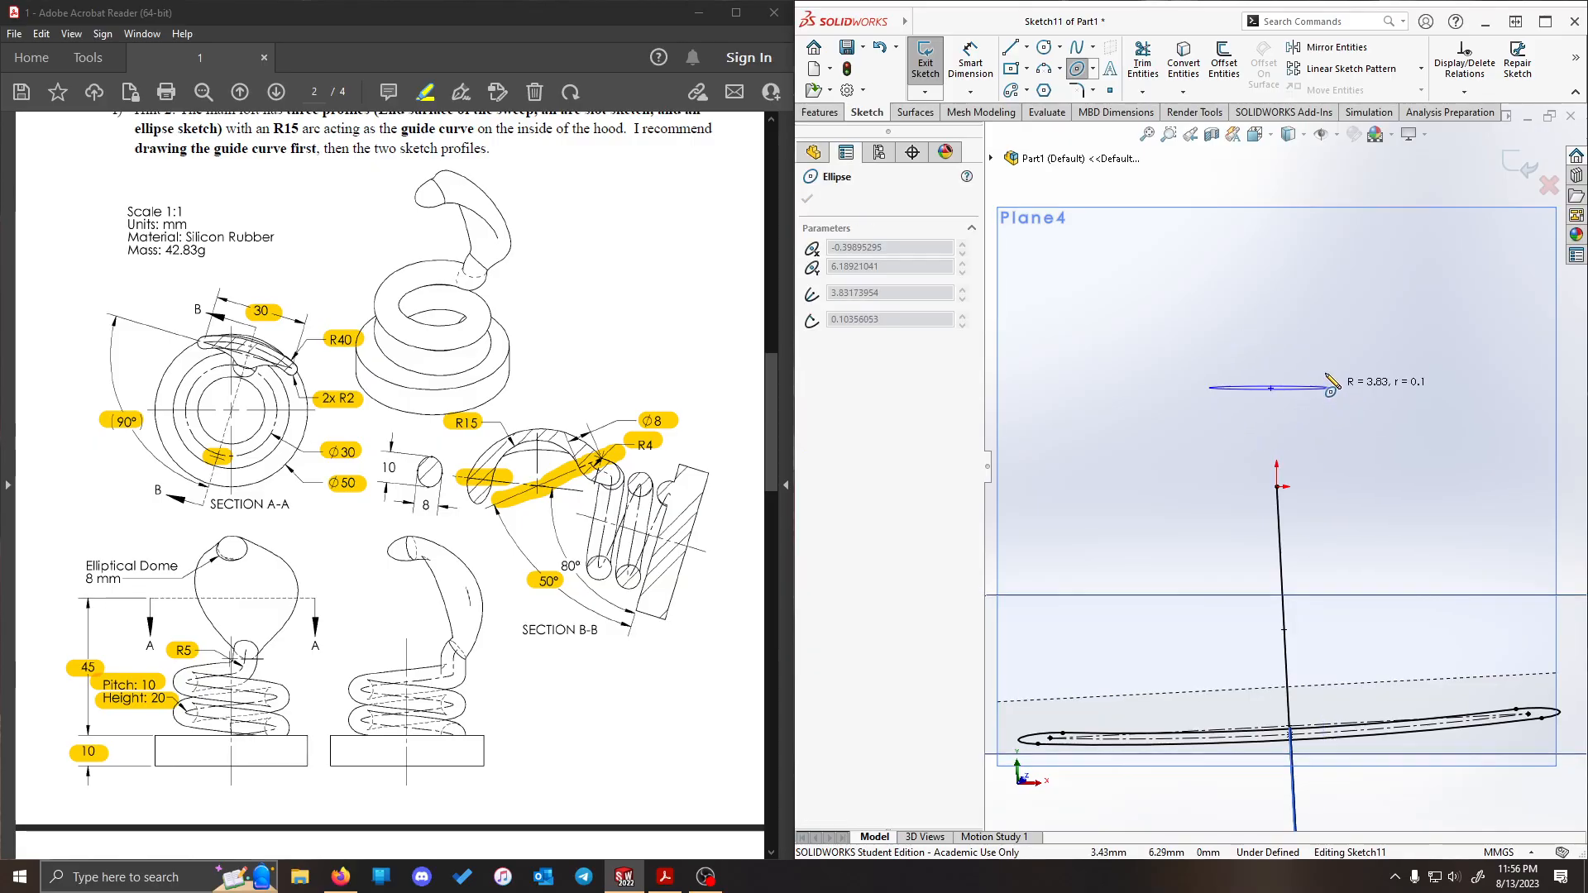
{"action": "left_click", "coordinate": [1272, 357]}
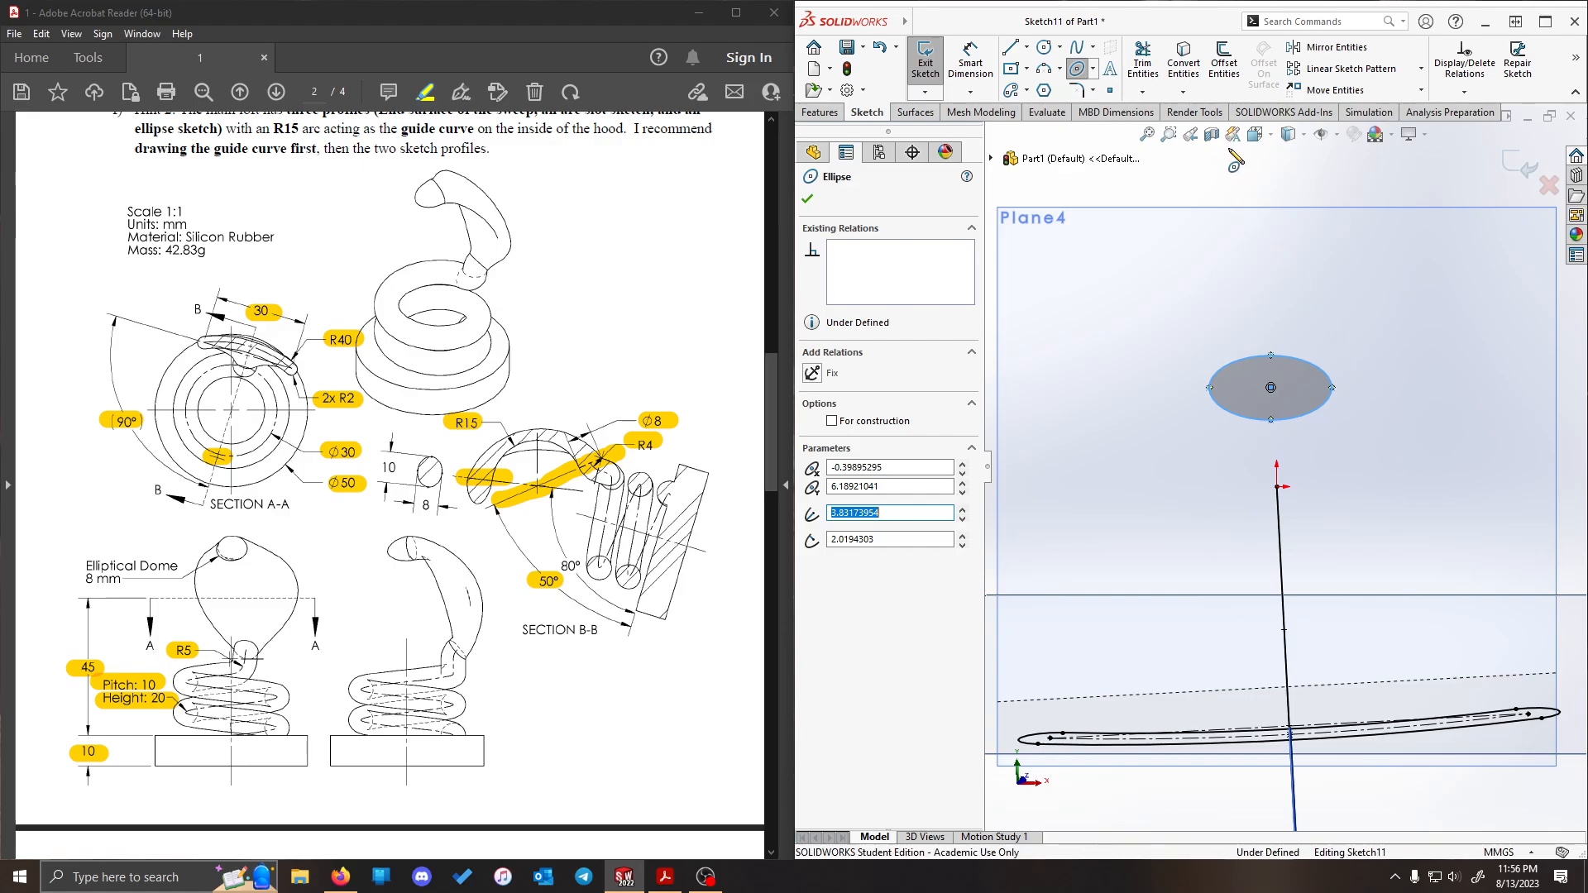
{"action": "key", "text": "Escape"}
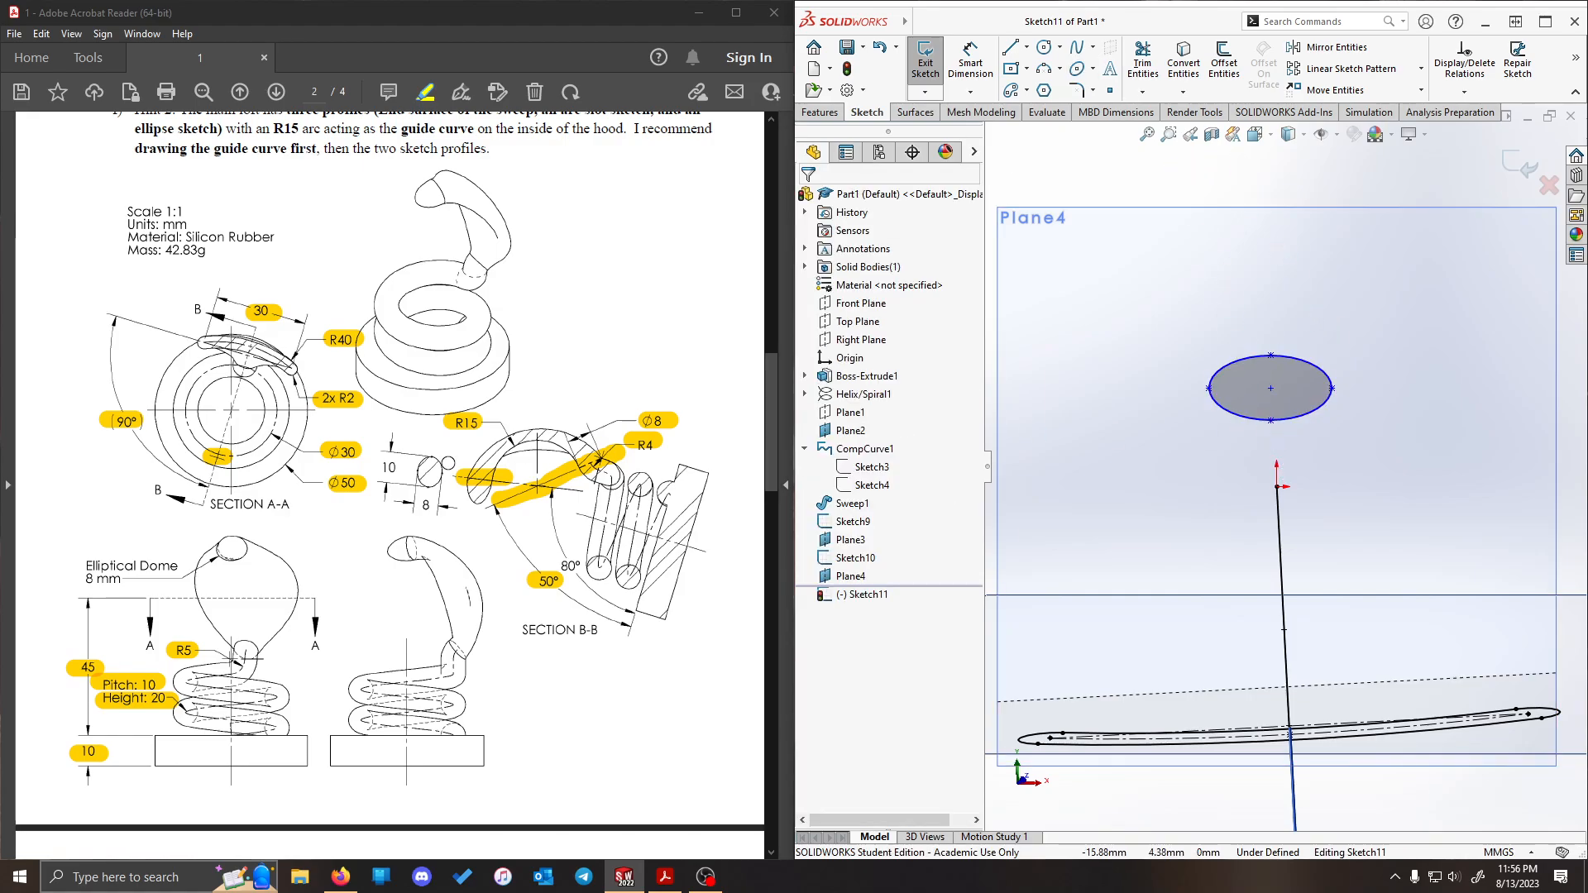
- Add a Pierce relation between the ellipse's lowest axis point and the guide curve arc
{"action": "left_click", "coordinate": [1271, 420]}
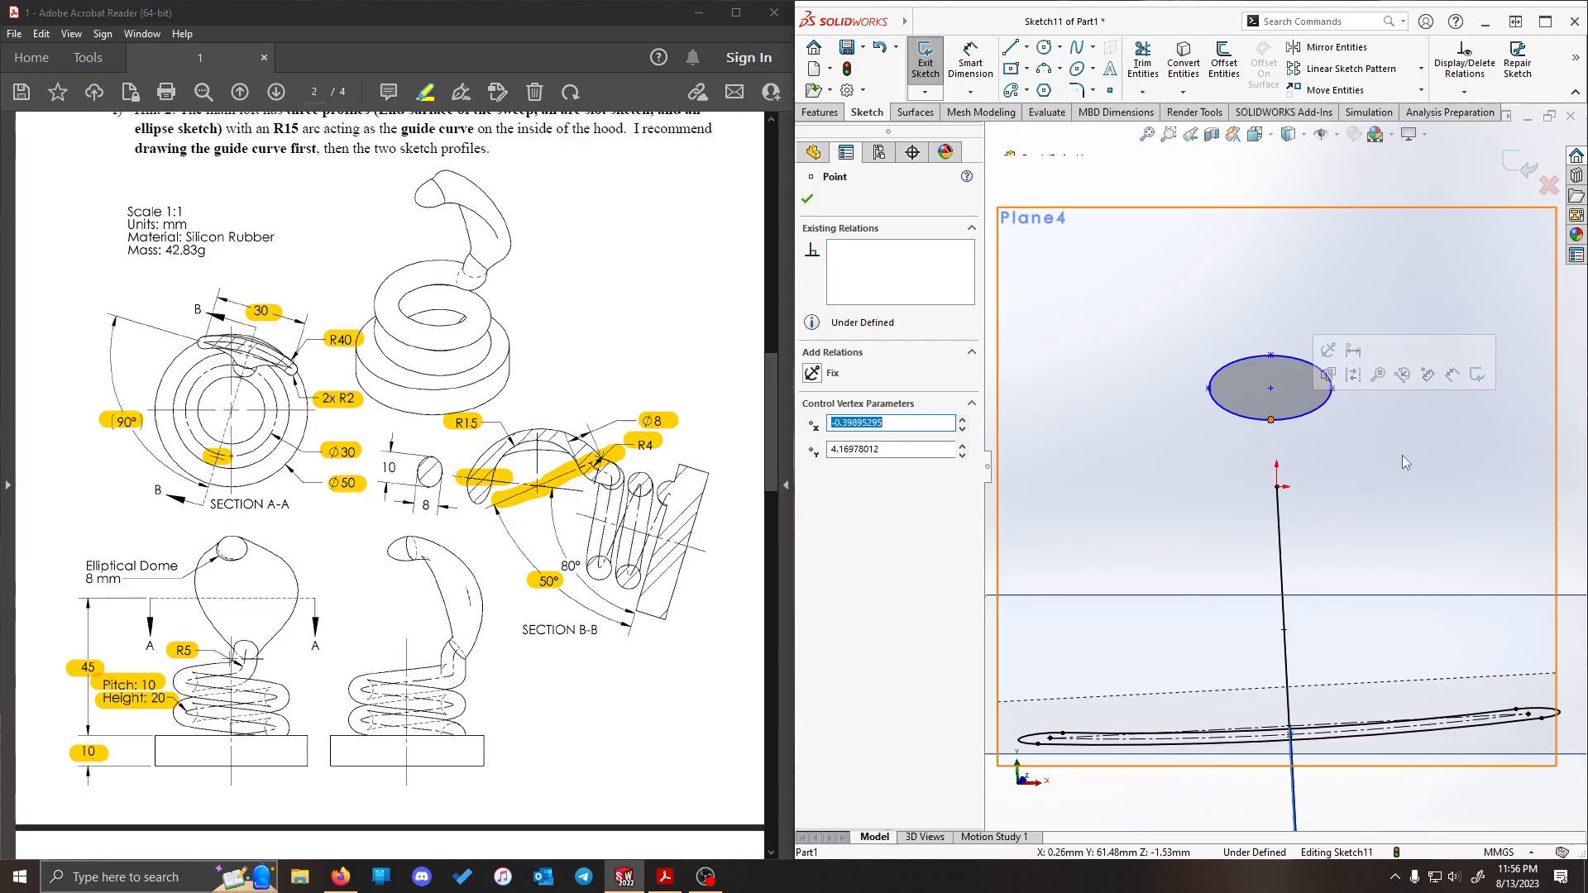
{"action": "mouse_move", "coordinate": [1402, 455]}
{"action": "middle_mouse_down"}
{"action": "mouse_move", "coordinate": [1333, 497]}
{"action": "mouse_move", "coordinate": [1304, 469]}
{"action": "middle_mouse_up"}
{"action": "left_click", "coordinate": [1303, 469], "text": "ctrl"}
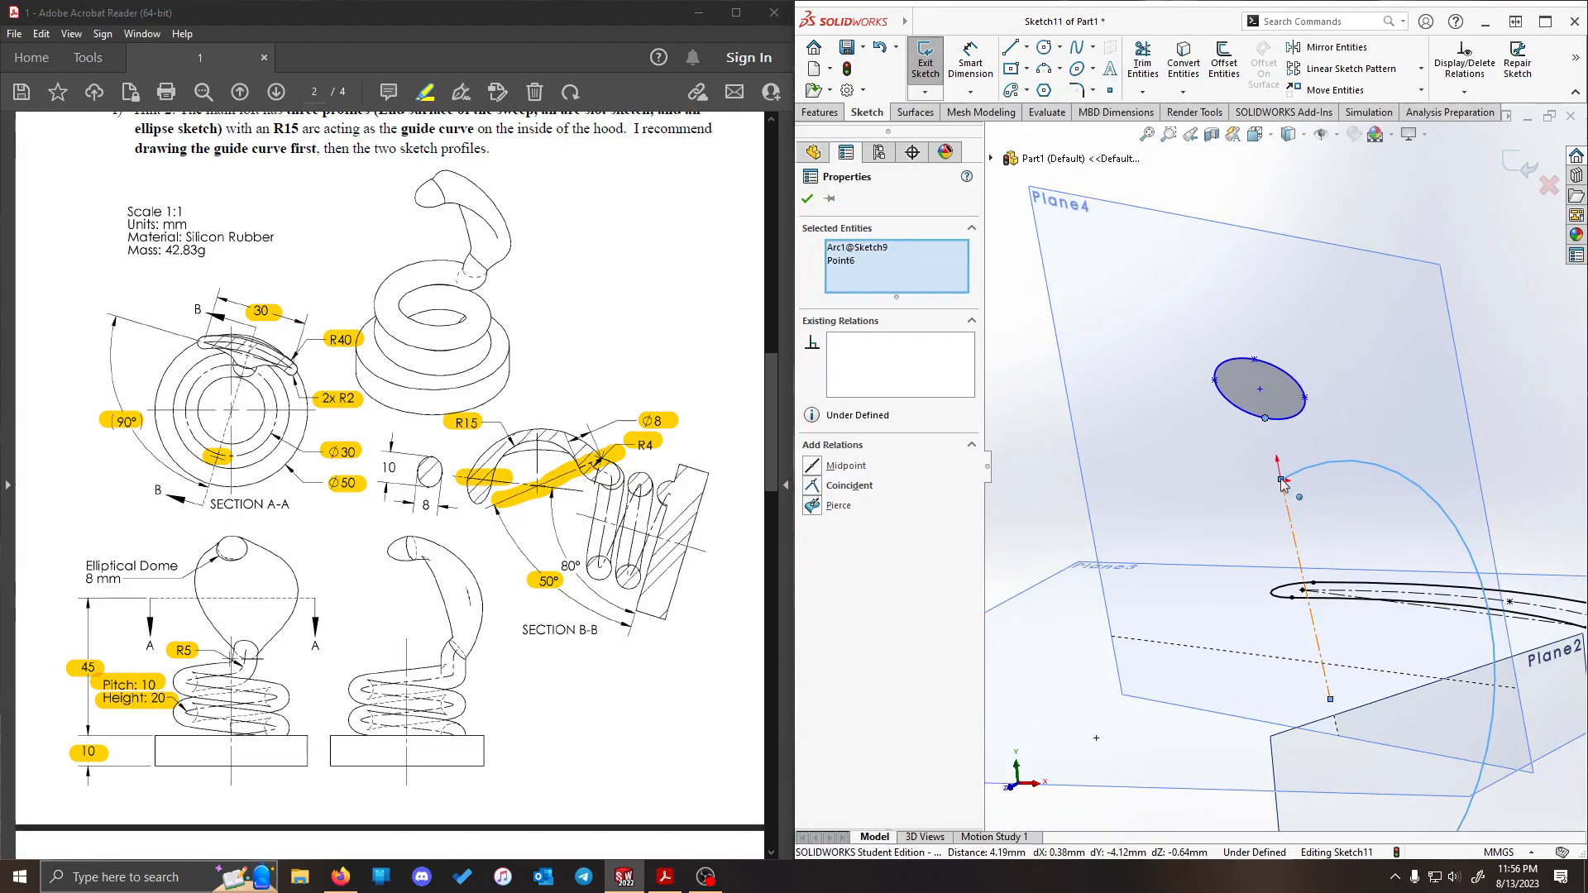
{"action": "left_click", "coordinate": [814, 506]}
{"action": "left_click", "coordinate": [1386, 199]}
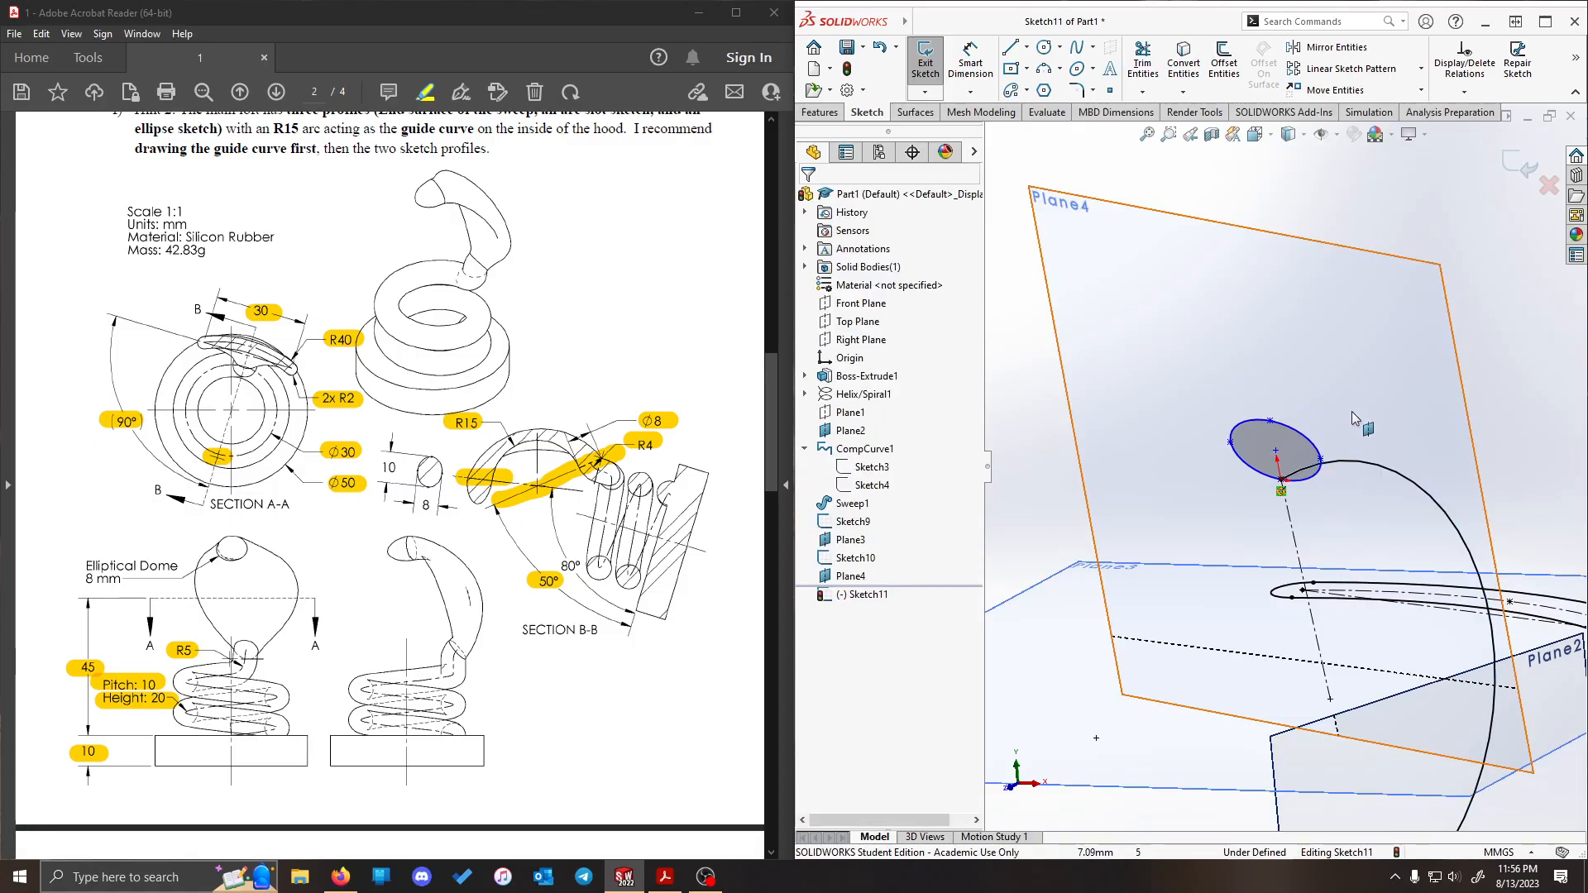
- Add a Coincident relation between the ellipse's uppermost axis point and the guide curve arc
{"action": "key", "text": "ctrl+8"}
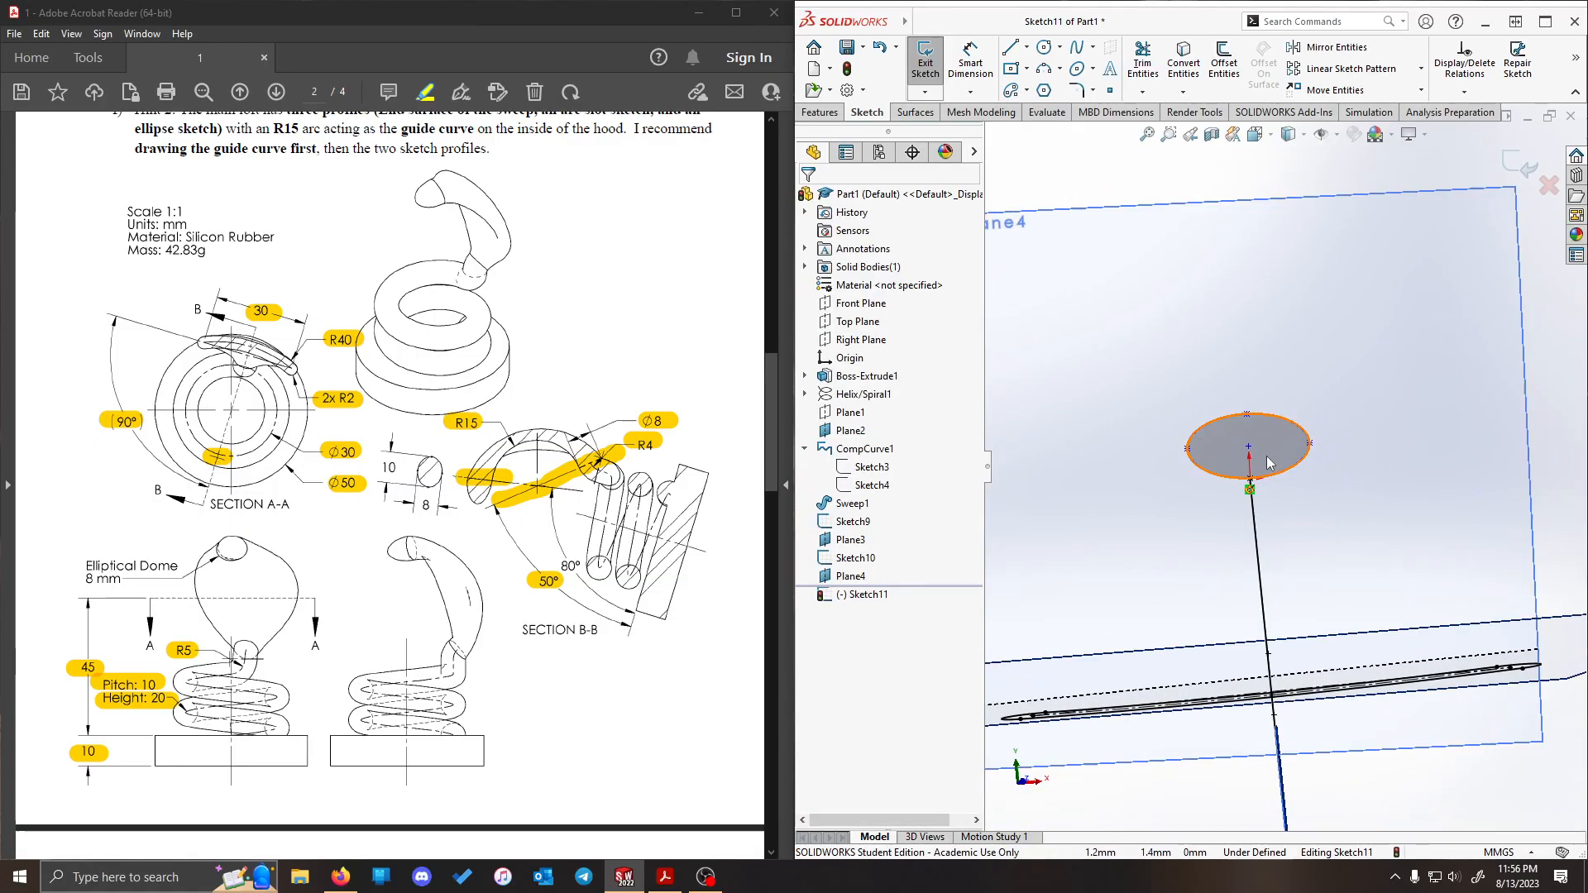
{"action": "left_click", "coordinate": [1246, 414]}
{"action": "middle_click_drag", "start_coordinate": [1436, 438], "coordinate": [1366, 472]}
{"action": "left_click", "coordinate": [1349, 485], "text": "ctrl"}
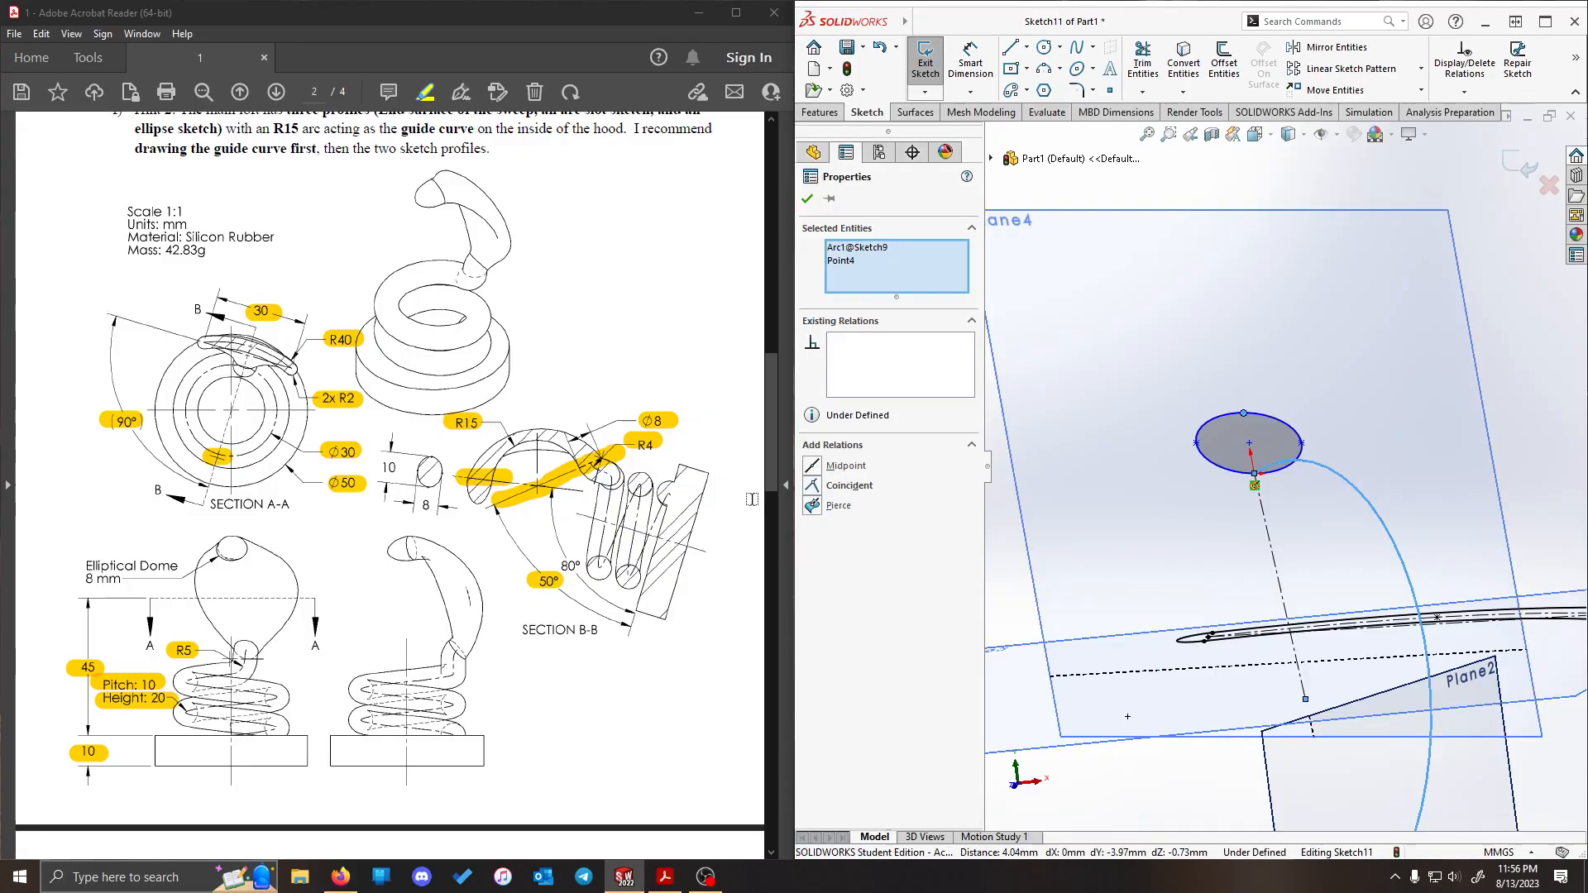
{"action": "left_click", "coordinate": [843, 486]}
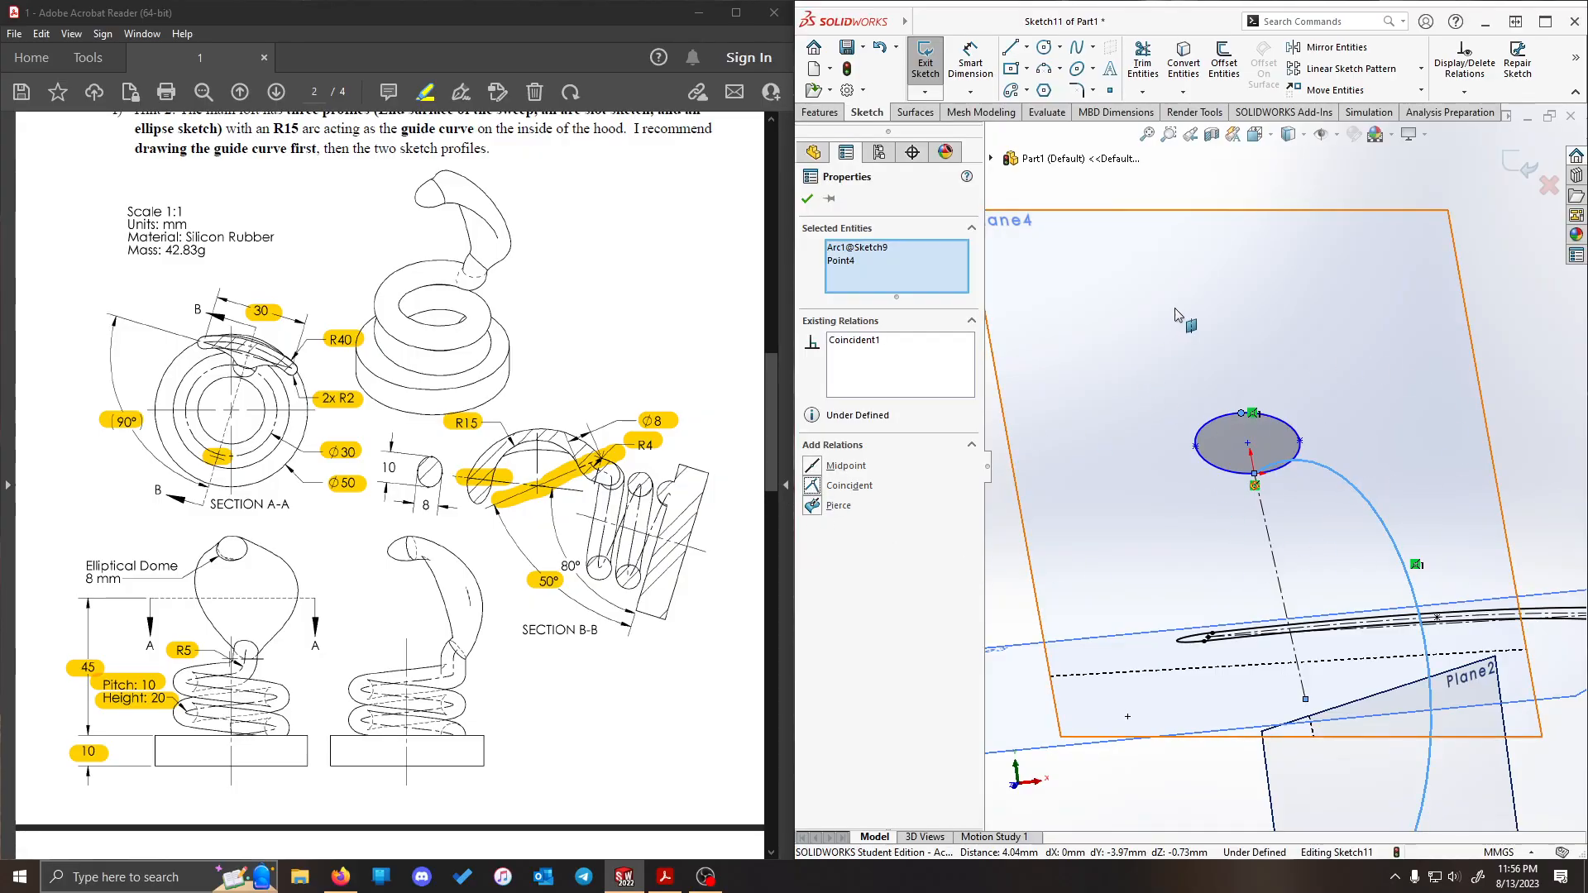
{"action": "scroll", "coordinate": [1188, 329], "scroll_direction": "up", "scroll_amount": 3}
{"action": "left_click", "coordinate": [1314, 245]}
- Dimension the ellipse's height between its uppermost and lowest axis points as 8 mm
{"action": "scroll", "coordinate": [1302, 415], "scroll_direction": "down", "scroll_amount": 4}
{"action": "middle_click_drag", "start_coordinate": [1302, 415], "coordinate": [1334, 351]}
{"action": "left_click", "coordinate": [970, 63]}
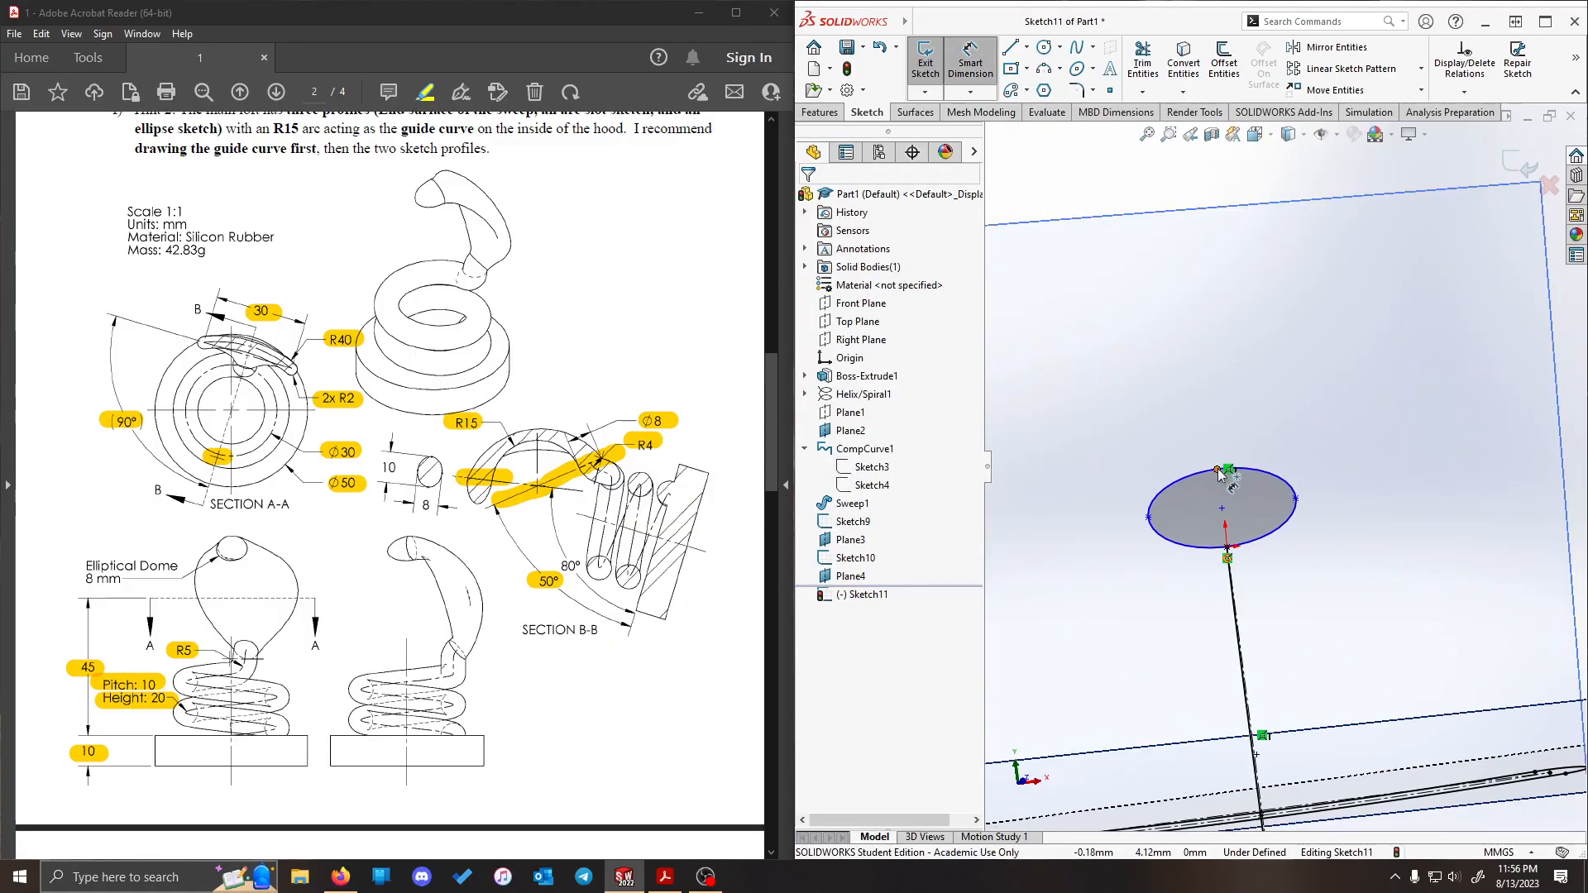
{"action": "left_click", "coordinate": [1217, 470]}
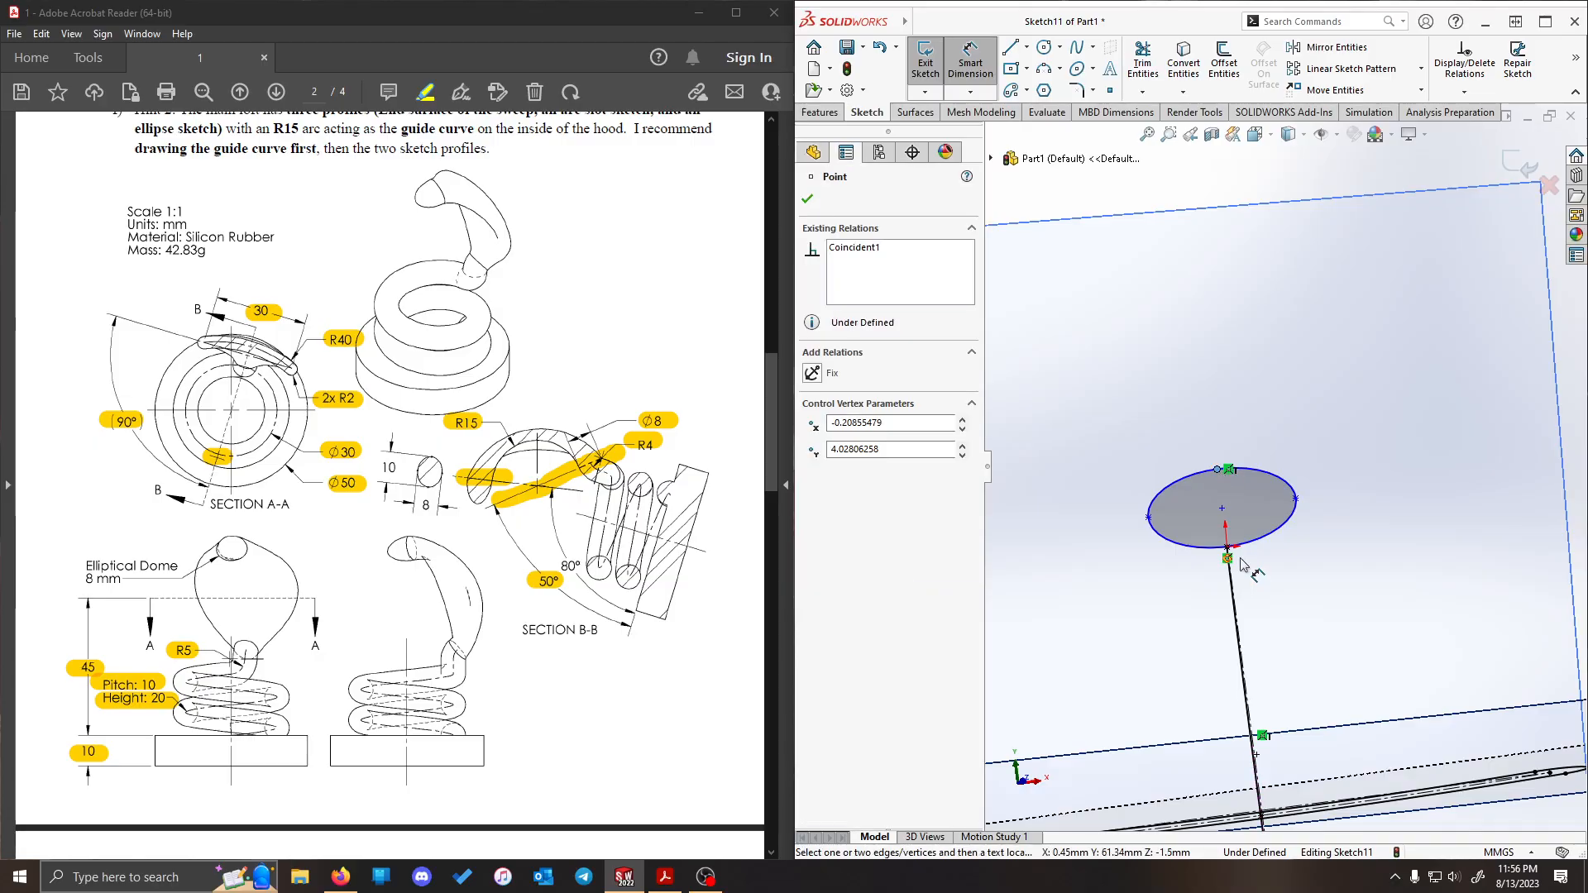
{"action": "left_click", "coordinate": [1229, 552]}
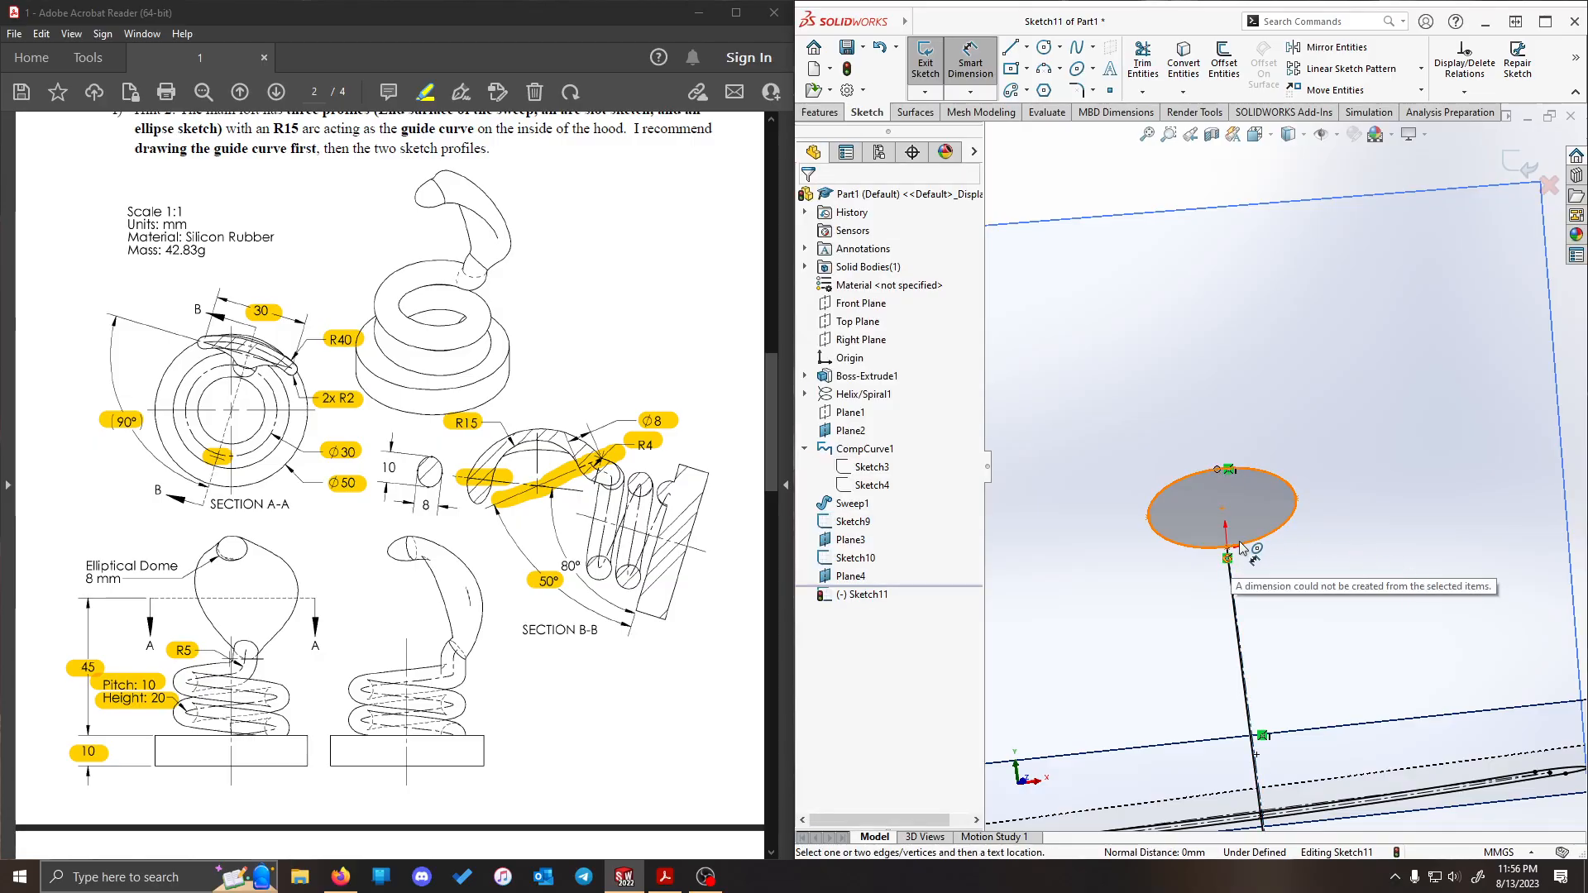
{"action": "left_click", "coordinate": [1229, 547]}
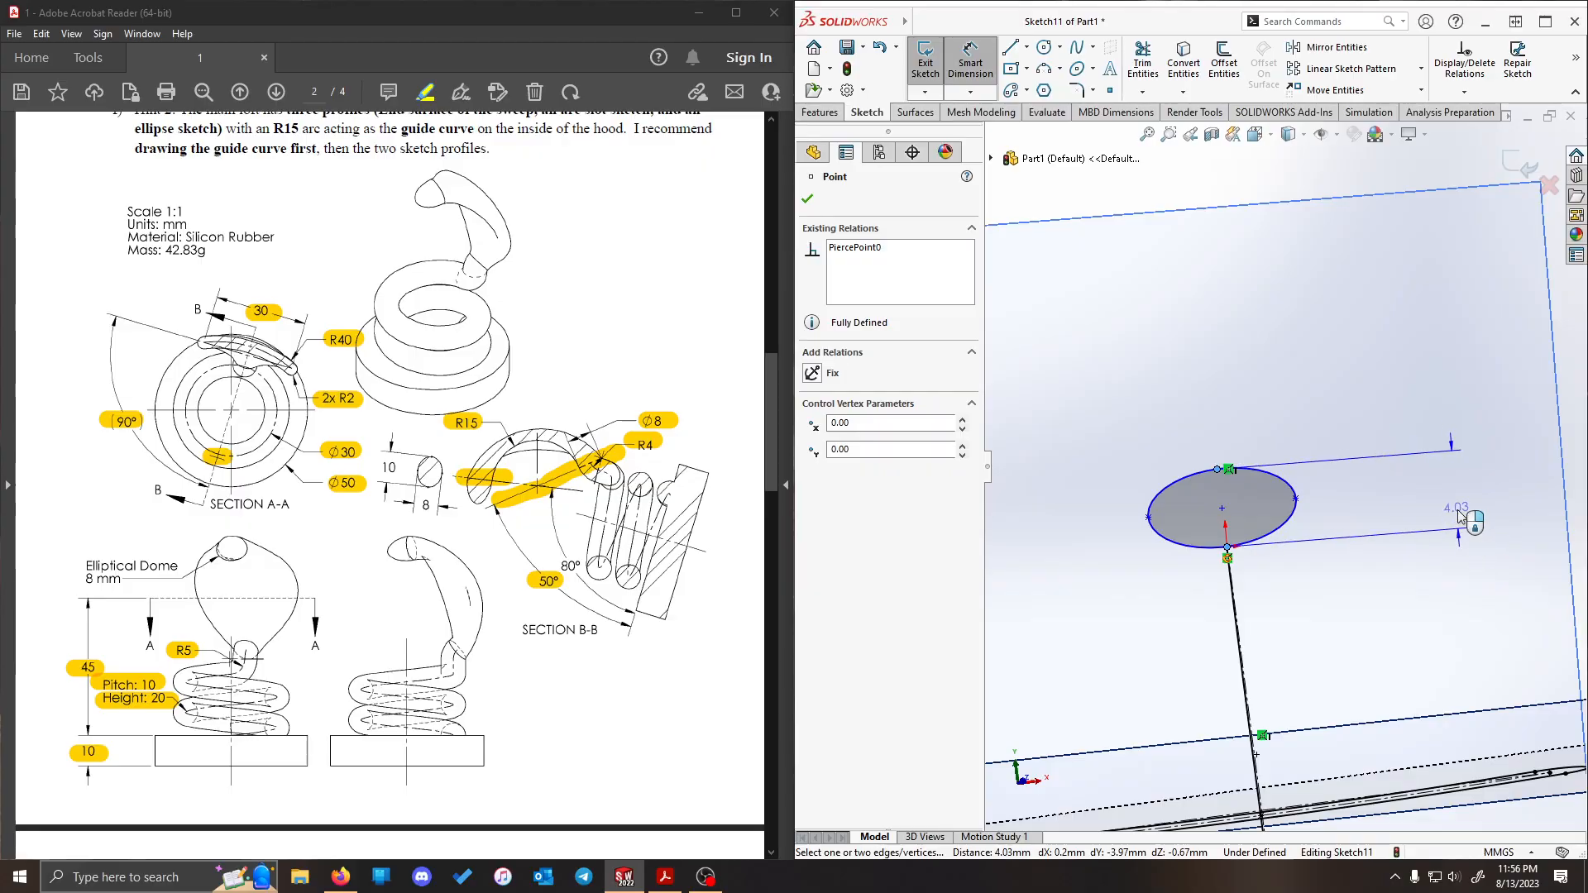
{"action": "left_click", "coordinate": [1456, 450]}
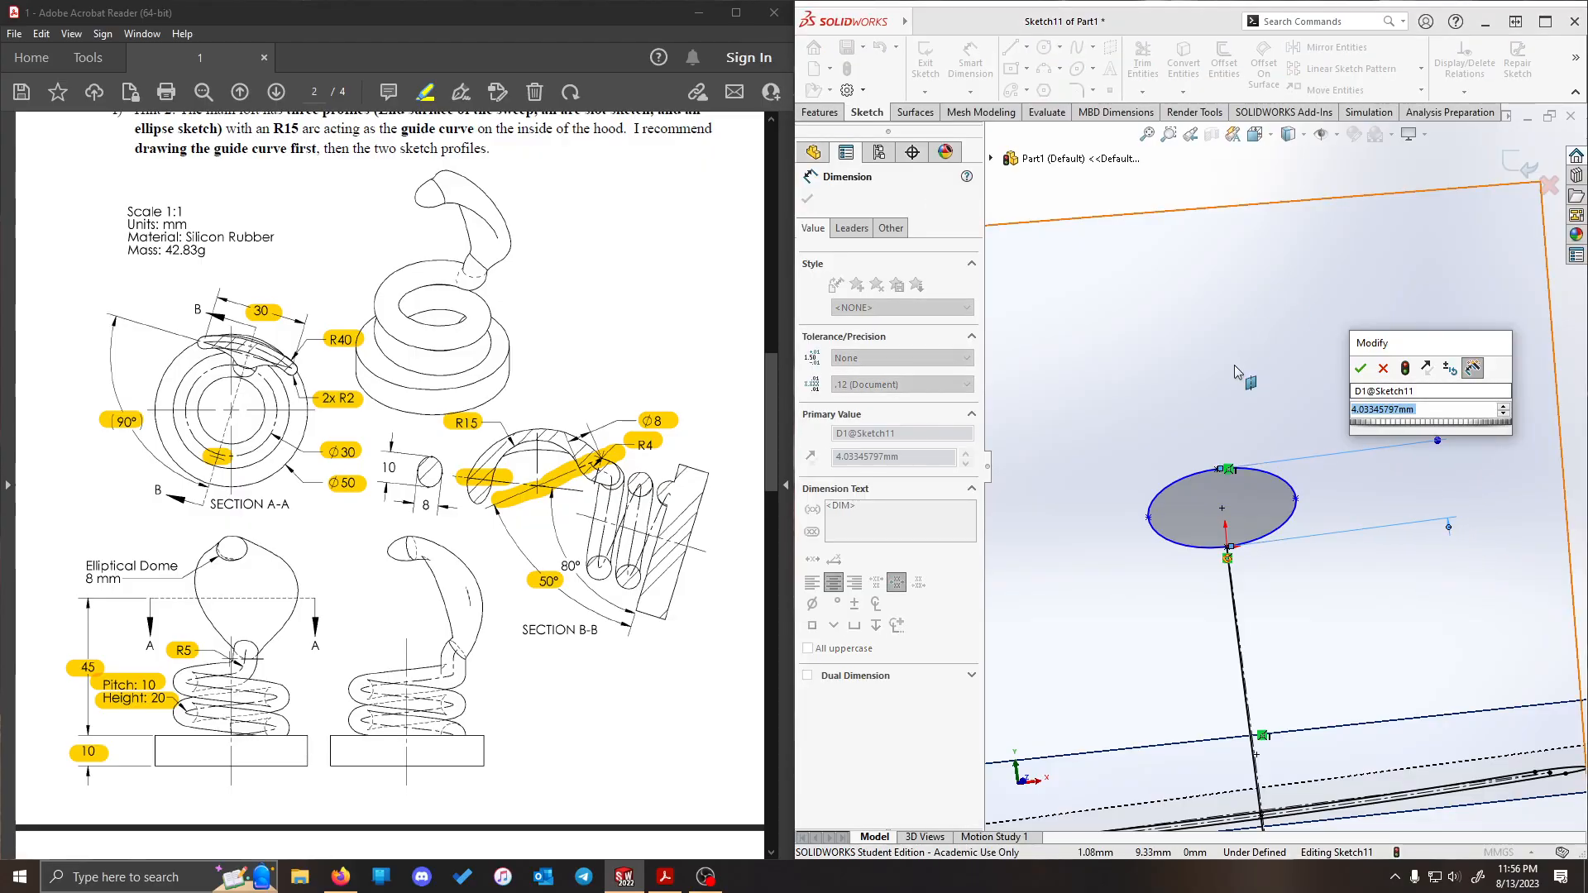
{"action": "type", "text": "8"}
{"action": "key", "text": "Return"}
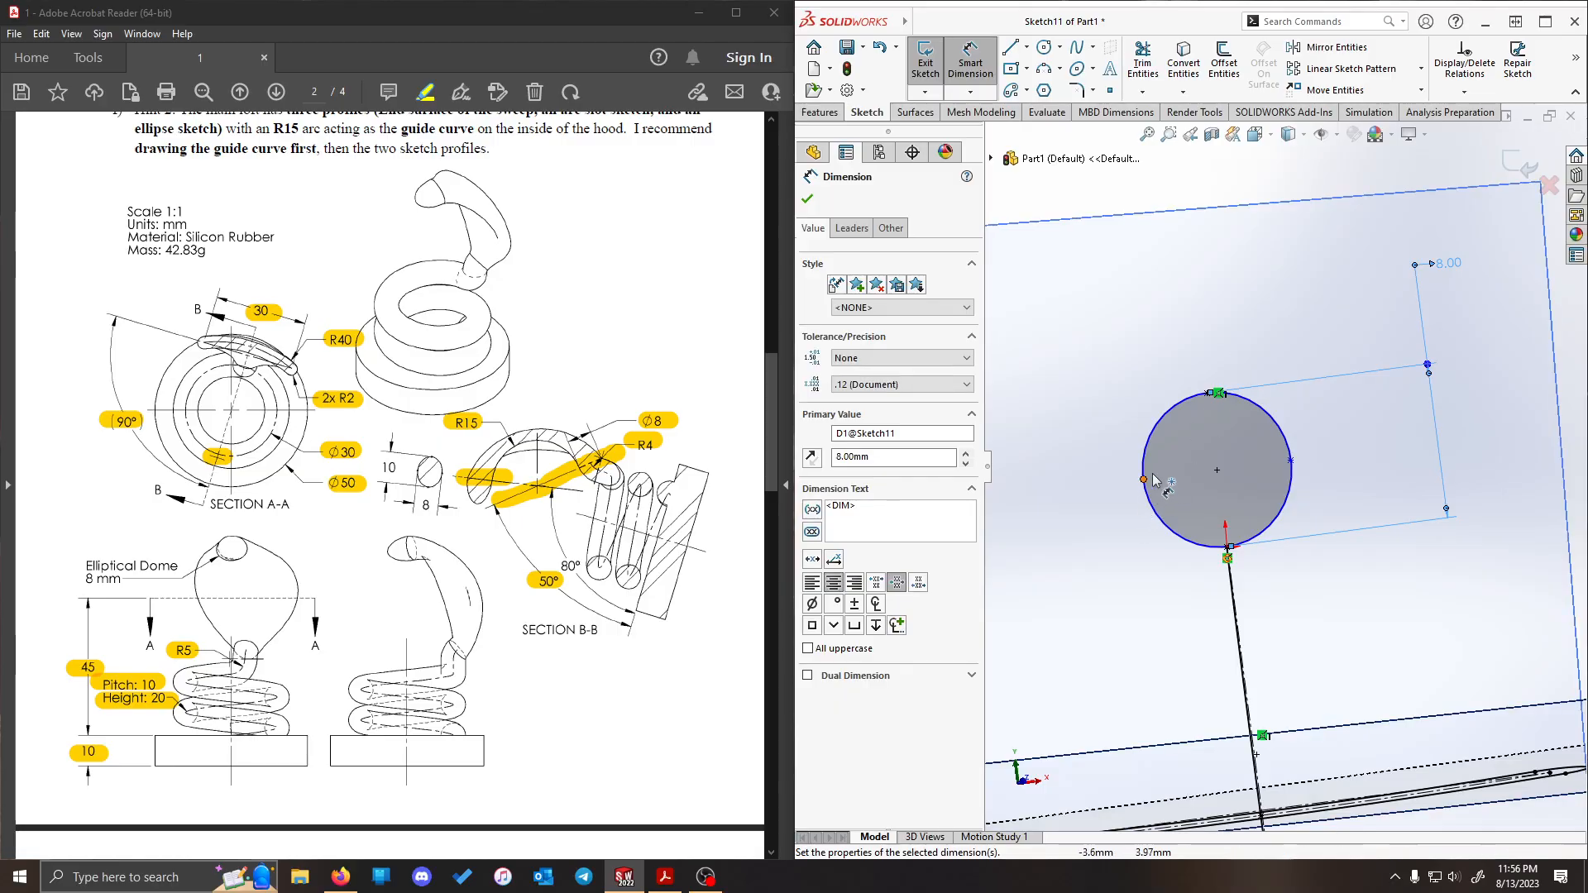
- Dimension the ellipse's width between its two side axis points as 10 mm
{"action": "left_click", "coordinate": [1145, 480]}
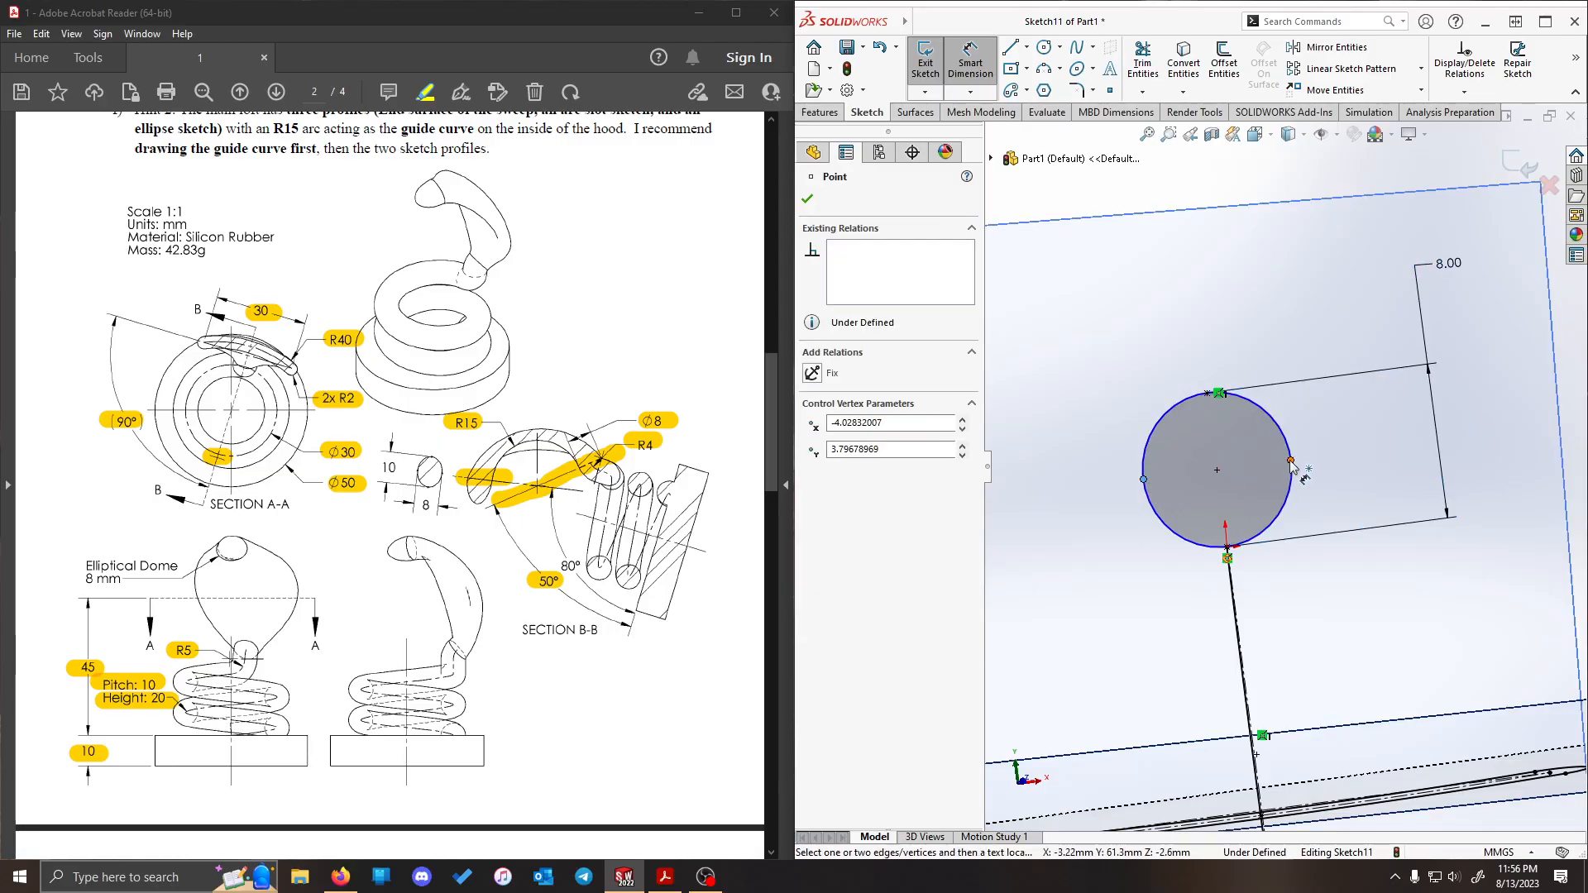
{"action": "left_click", "coordinate": [1292, 461]}
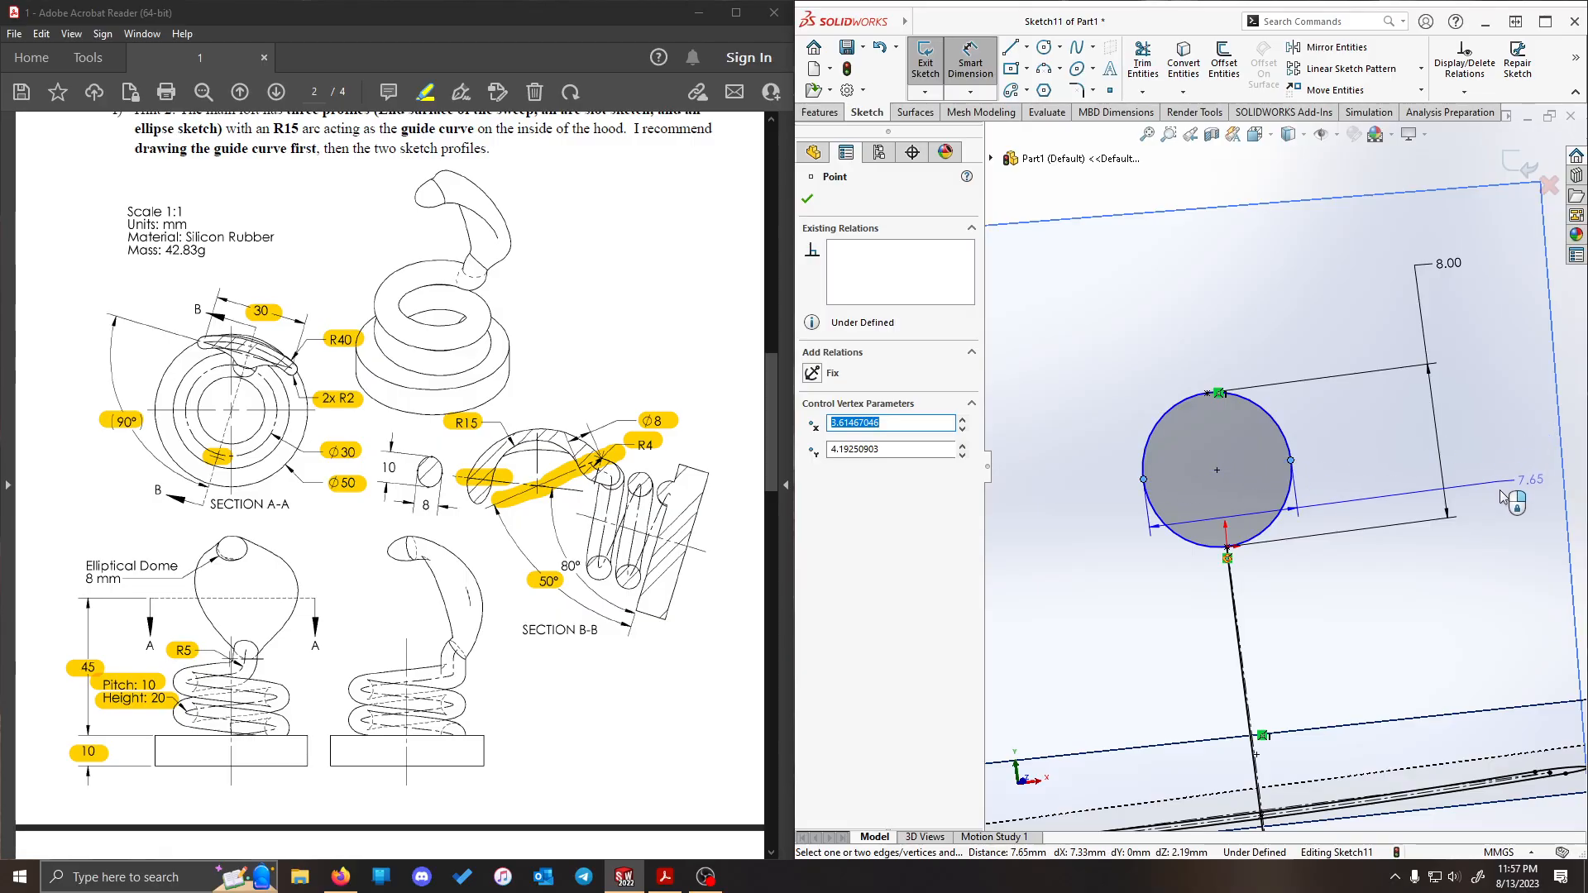
{"action": "left_click", "coordinate": [1494, 584]}
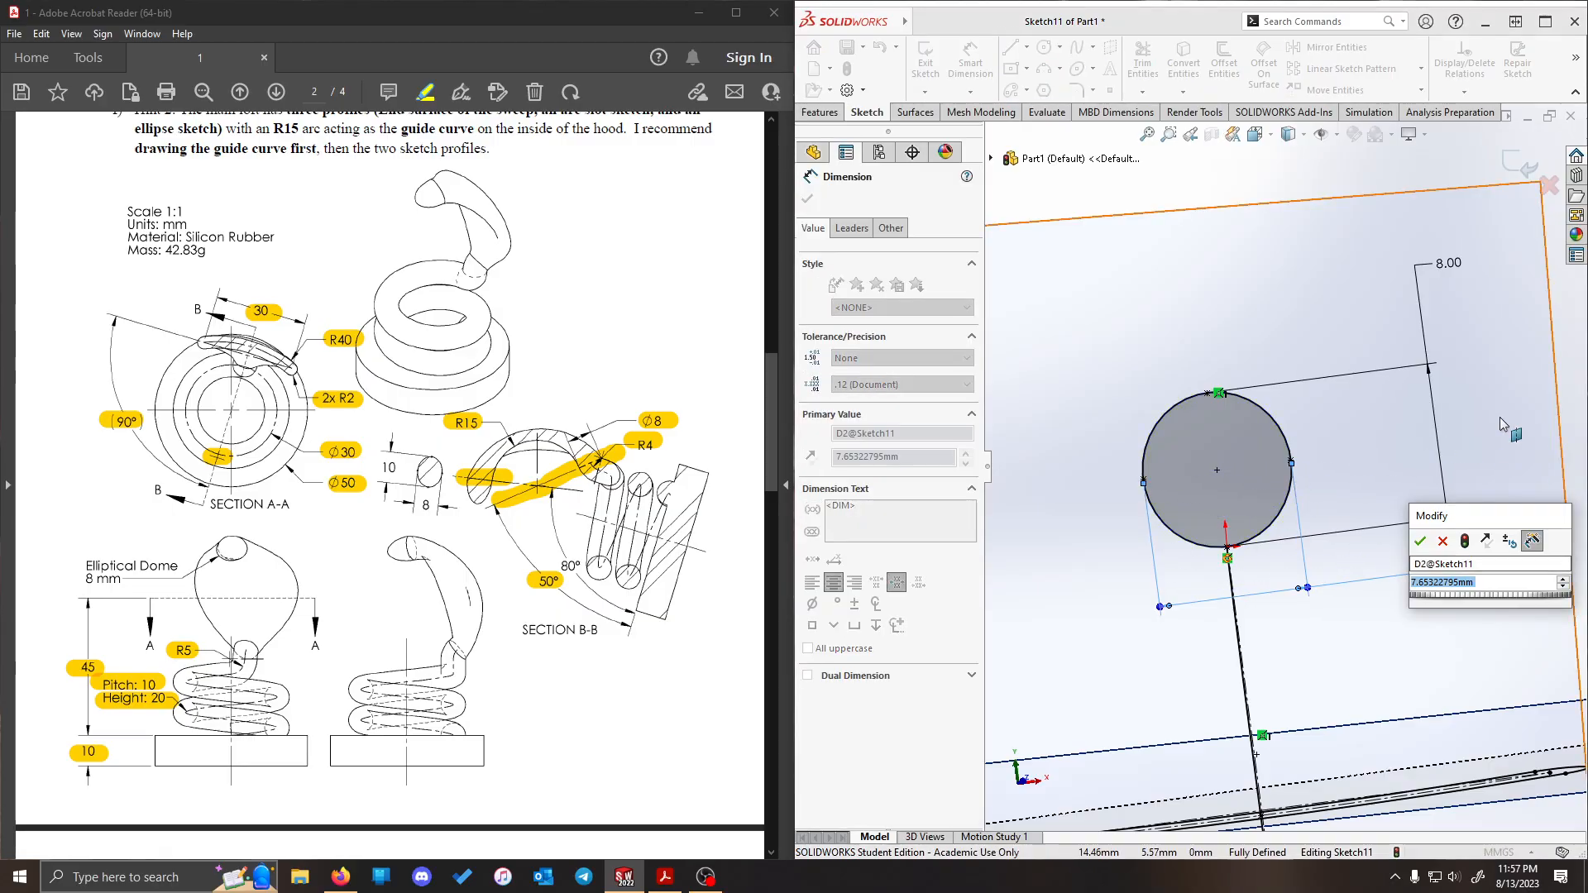
{"action": "type", "text": "10"}
{"action": "key", "text": "Return"}
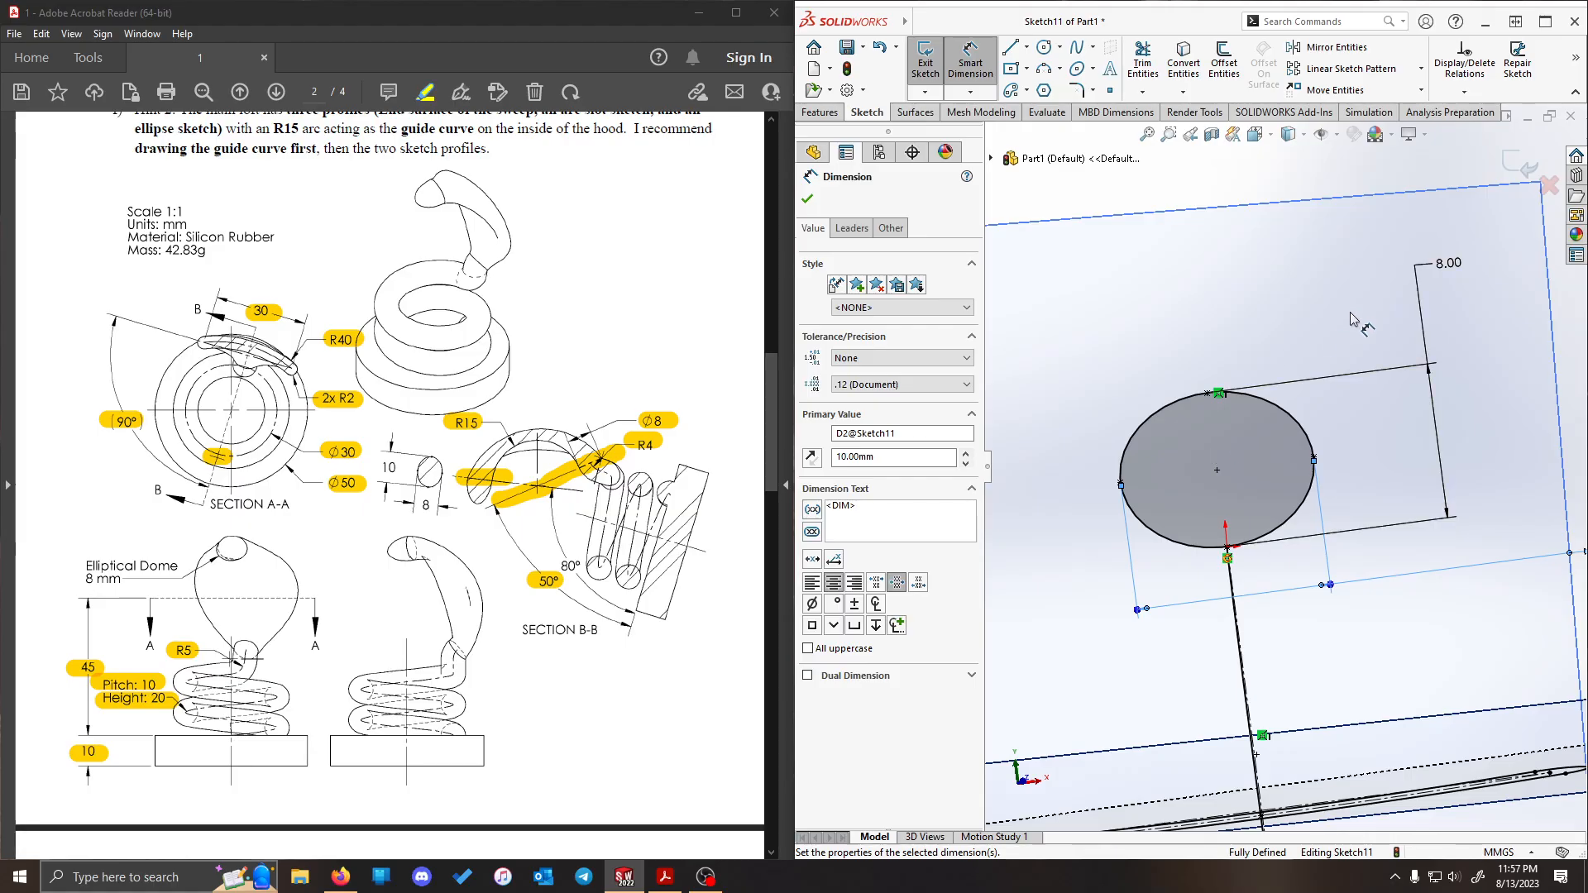
{"action": "scroll", "coordinate": [1416, 412], "scroll_direction": "up", "scroll_amount": 2}
{"action": "middle_click_drag", "start_coordinate": [1416, 411], "coordinate": [1515, 494]}
{"action": "scroll", "coordinate": [1489, 529], "scroll_direction": "down", "scroll_amount": 3}
{"action": "mouse_move", "coordinate": [1263, 457]}
{"action": "middle_mouse_down"}
{"action": "mouse_move", "coordinate": [1407, 595]}
{"action": "mouse_move", "coordinate": [1447, 659]}
{"action": "mouse_move", "coordinate": [1347, 692]}
{"action": "mouse_move", "coordinate": [1299, 629]}
{"action": "middle_mouse_up"}
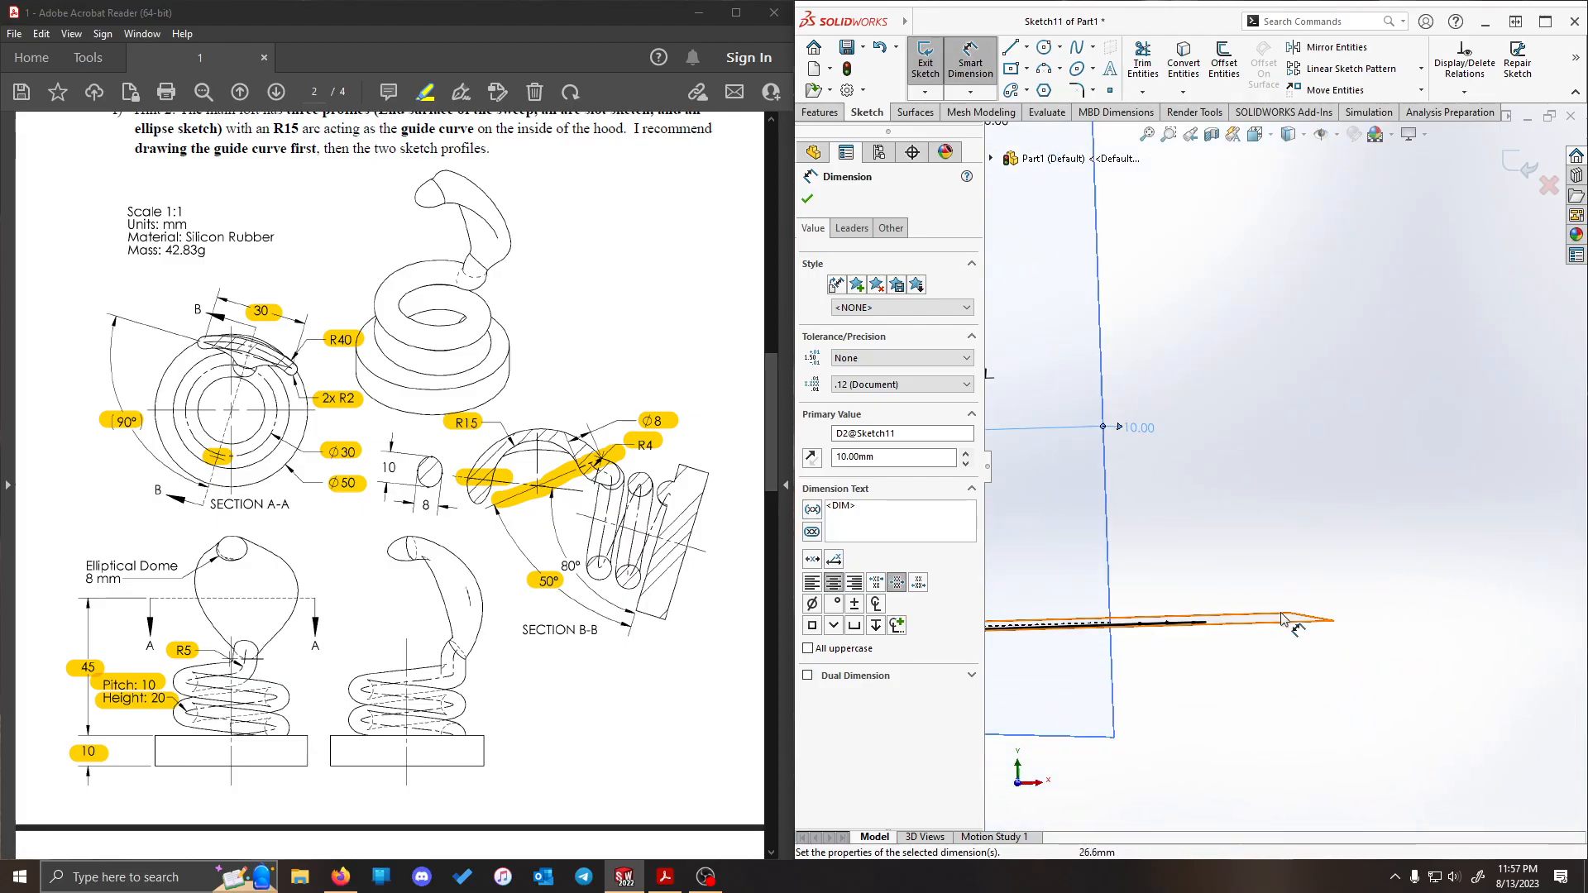
- Close the hood's elliptical tip profile sketch, keeping its changes
{"action": "scroll", "coordinate": [1294, 626], "scroll_direction": "up", "scroll_amount": 7}
{"action": "scroll", "coordinate": [1084, 426], "scroll_direction": "down", "scroll_amount": 5}
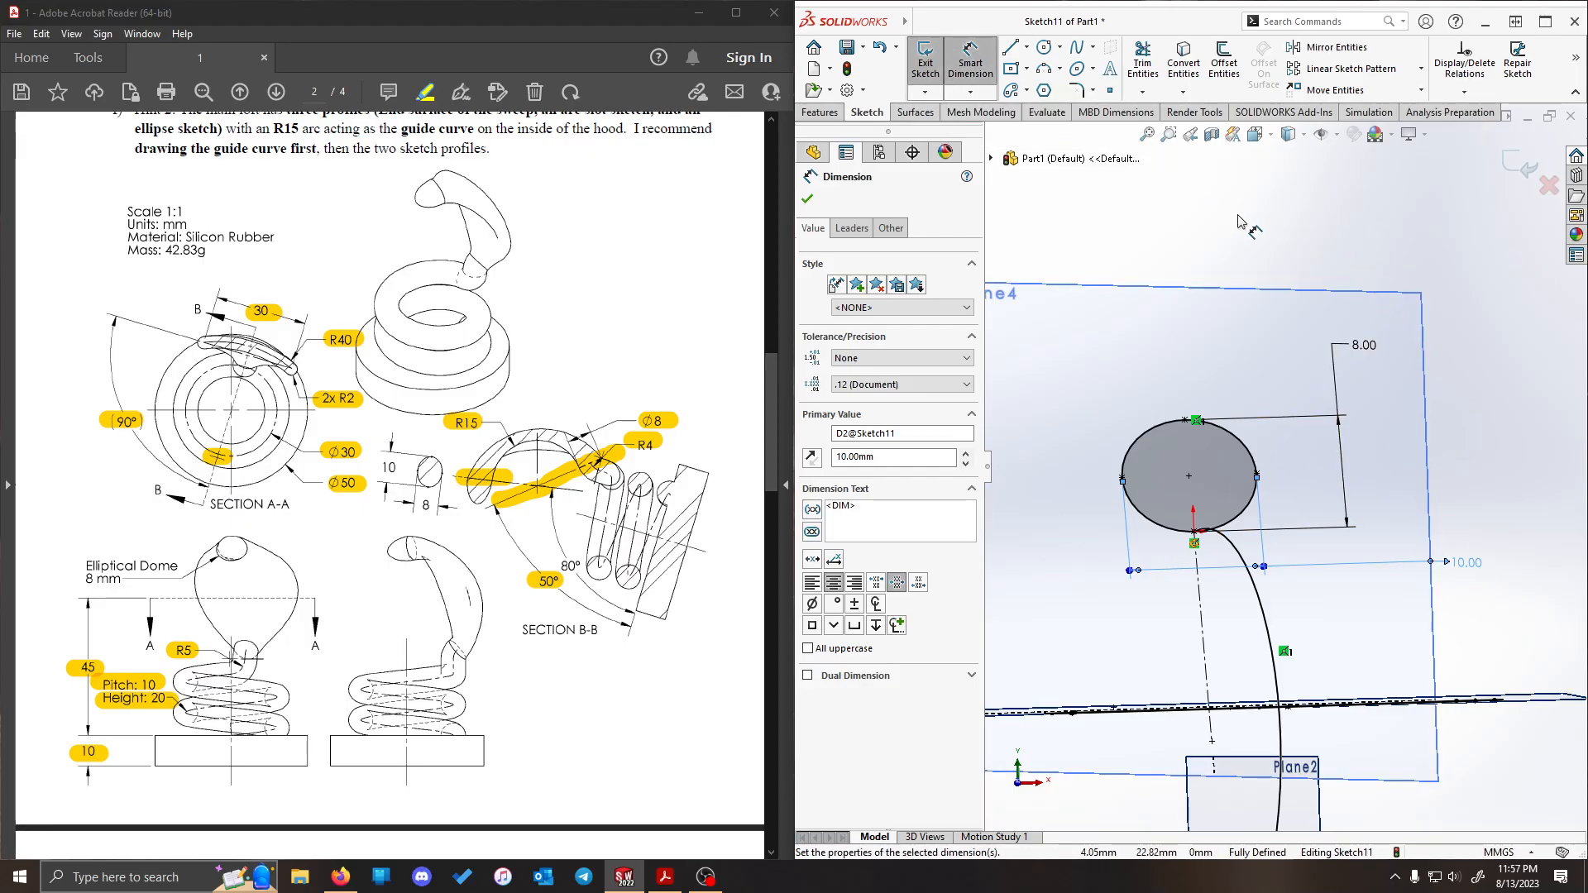
{"action": "mouse_move", "coordinate": [1241, 219]}
{"action": "middle_mouse_down"}
{"action": "mouse_move", "coordinate": [1290, 298]}
{"action": "mouse_move", "coordinate": [1329, 426]}
{"action": "middle_mouse_up"}
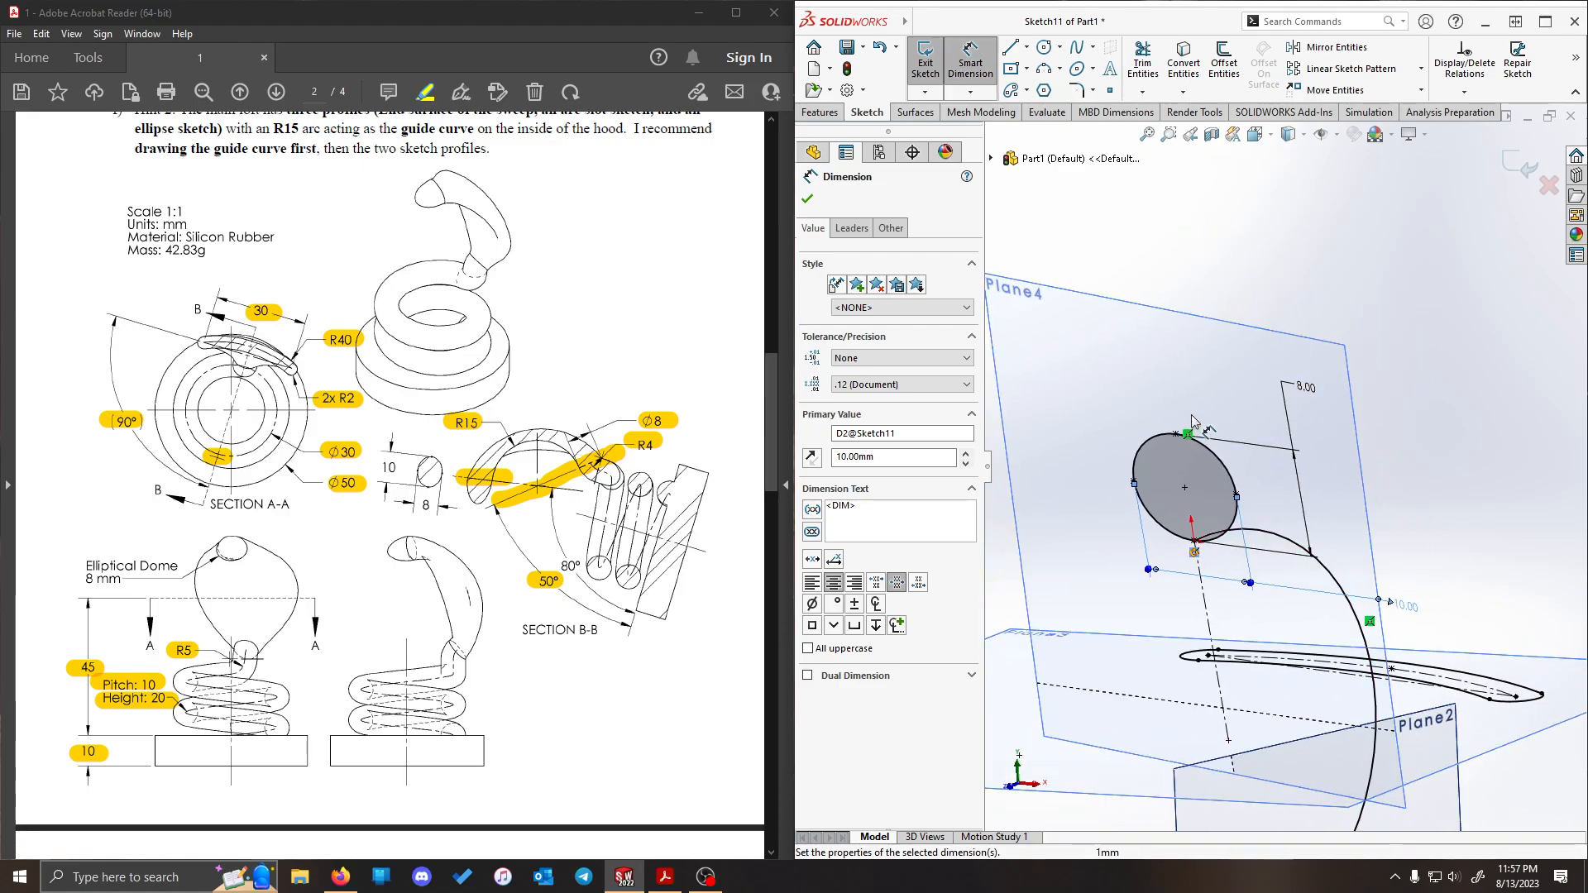
{"action": "left_click", "coordinate": [928, 66]}
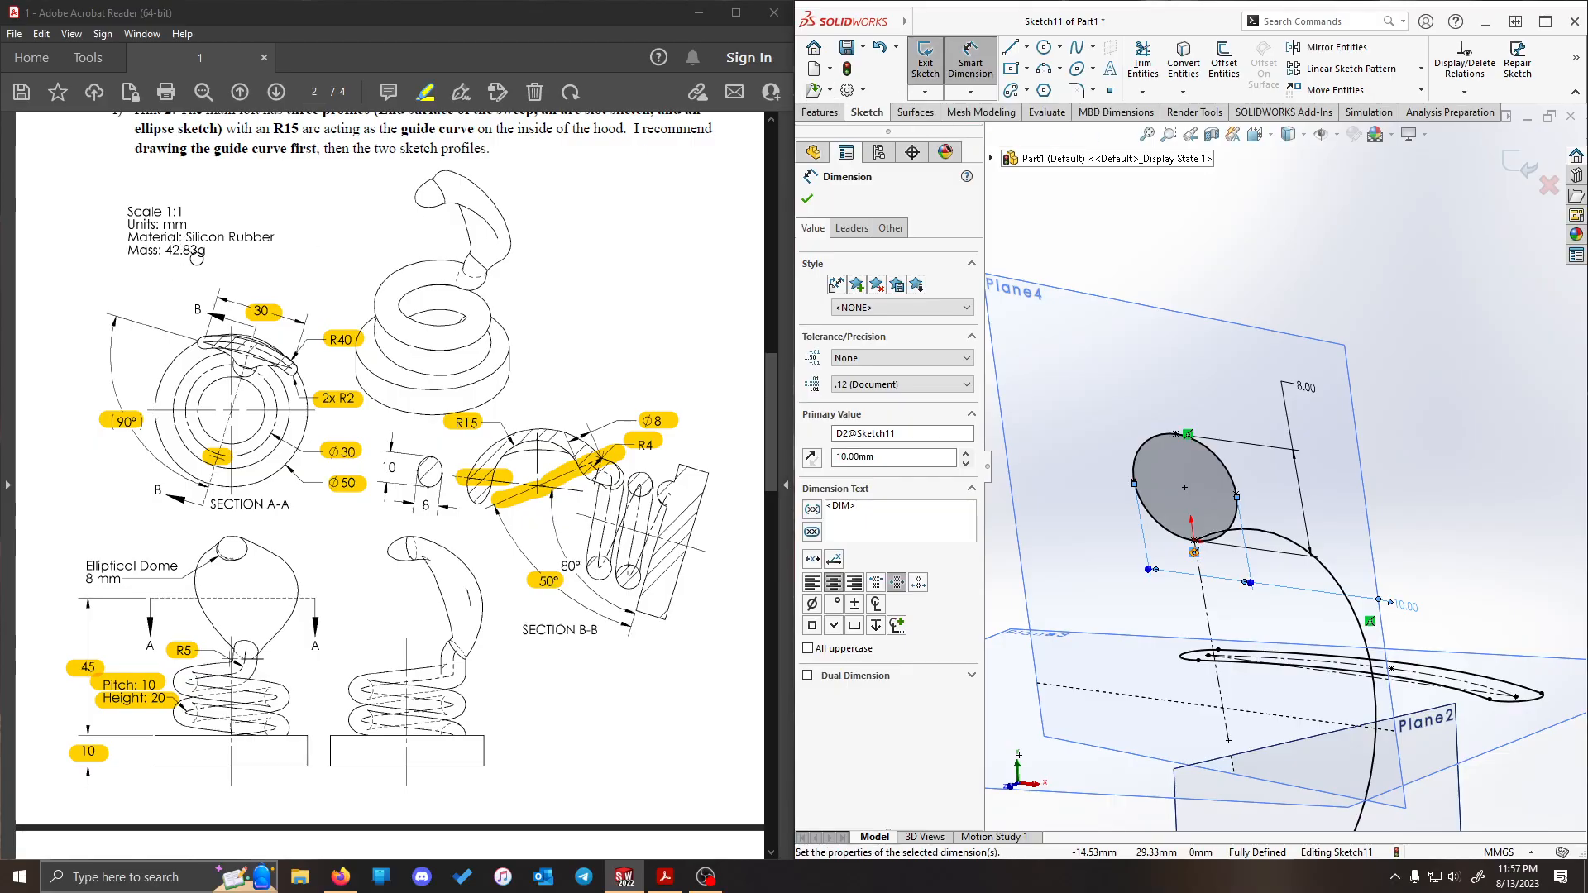
{"action": "left_click", "coordinate": [928, 60]}
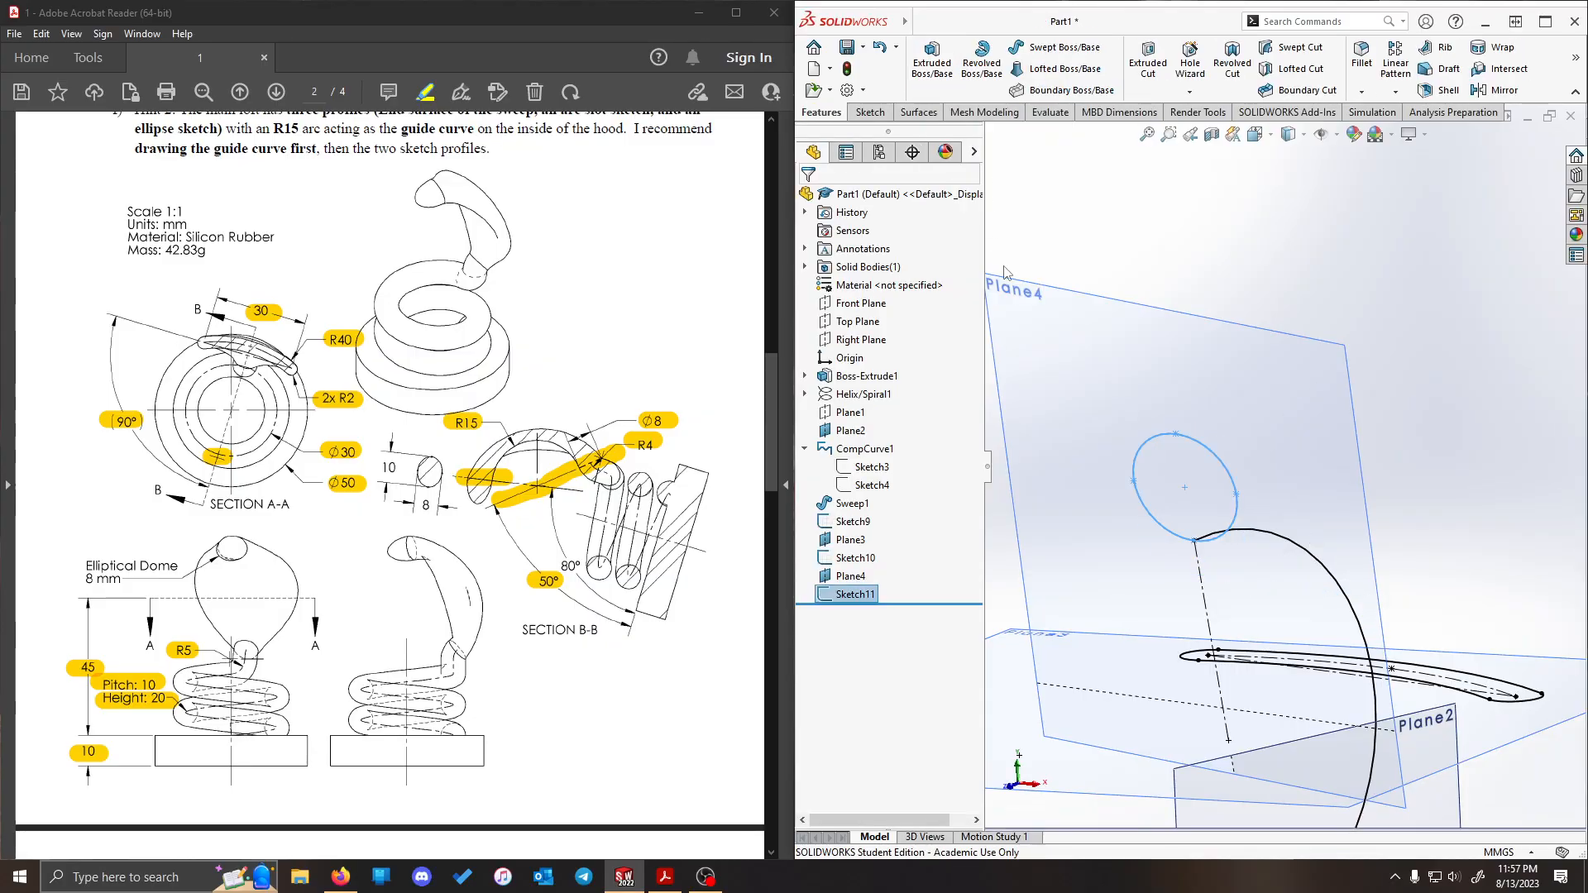
{"action": "left_click", "coordinate": [1458, 350]}
- Start a loft through the coil's circular end face, the curved hood profile and the elliptical tip profile
{"action": "mouse_move", "coordinate": [1312, 406]}
{"action": "middle_mouse_down"}
{"action": "mouse_move", "coordinate": [1427, 380]}
{"action": "mouse_move", "coordinate": [1417, 512]}
{"action": "mouse_move", "coordinate": [1144, 204]}
{"action": "middle_mouse_up"}
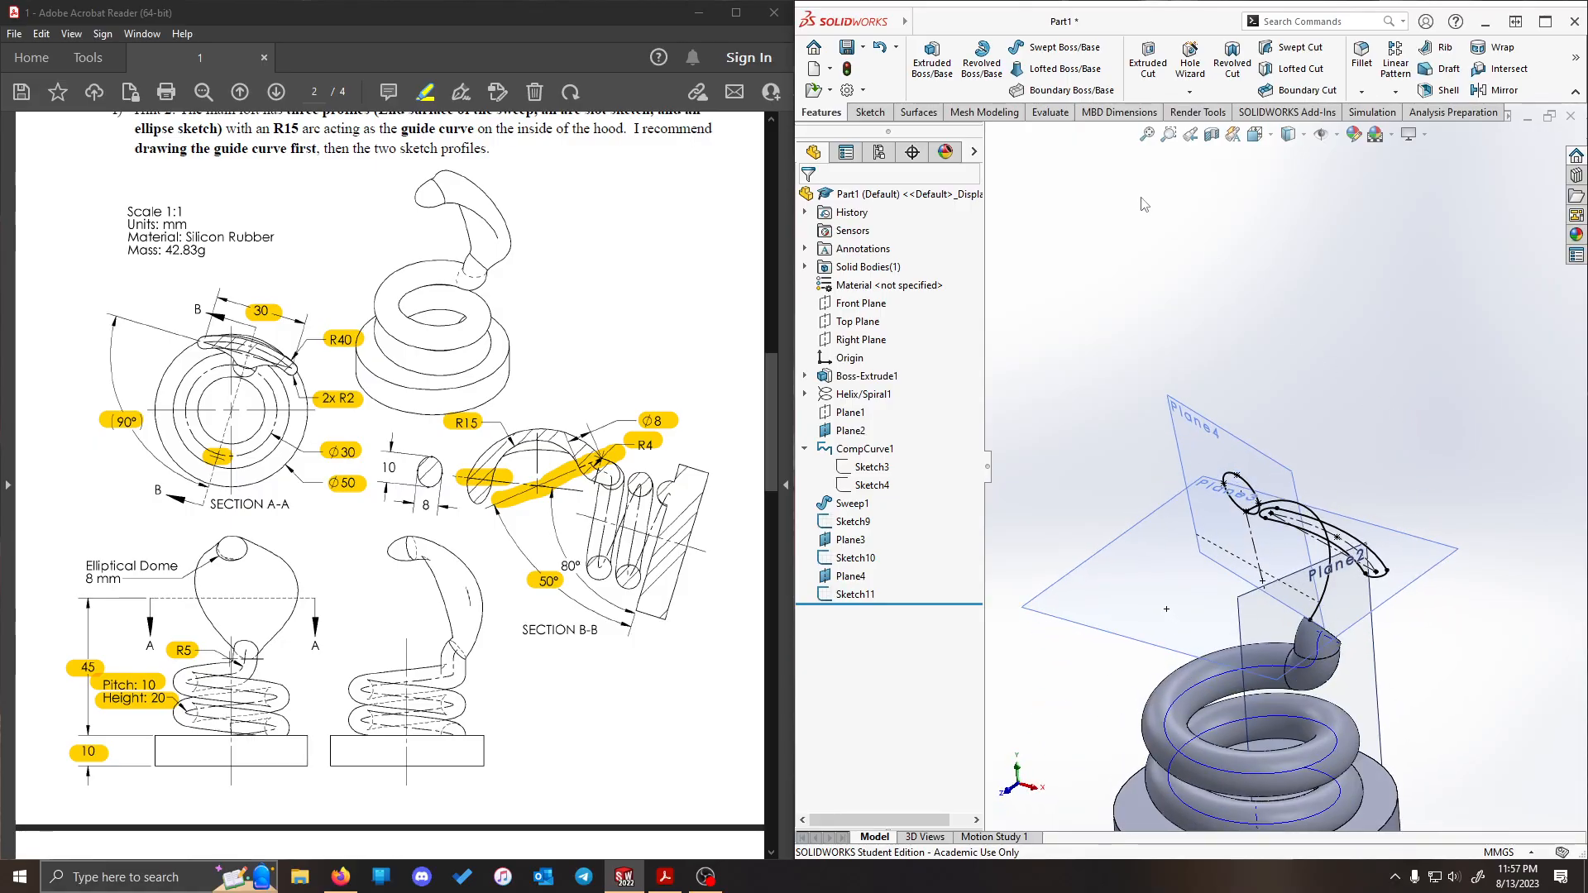
{"action": "left_click", "coordinate": [1067, 70]}
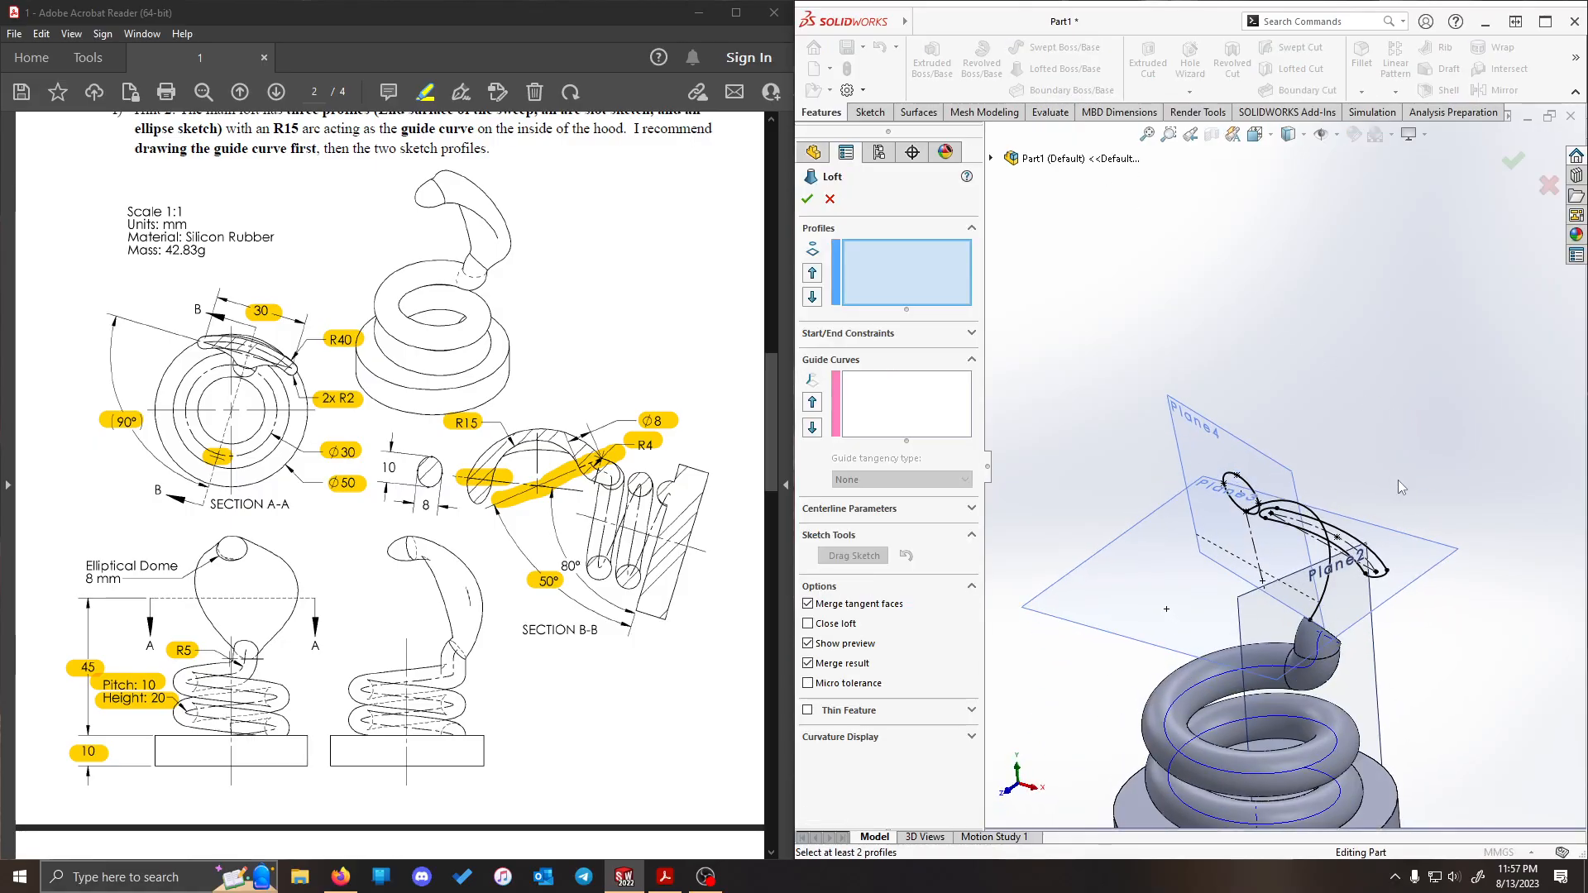
{"action": "middle_click_drag", "start_coordinate": [1496, 569], "coordinate": [1356, 678]}
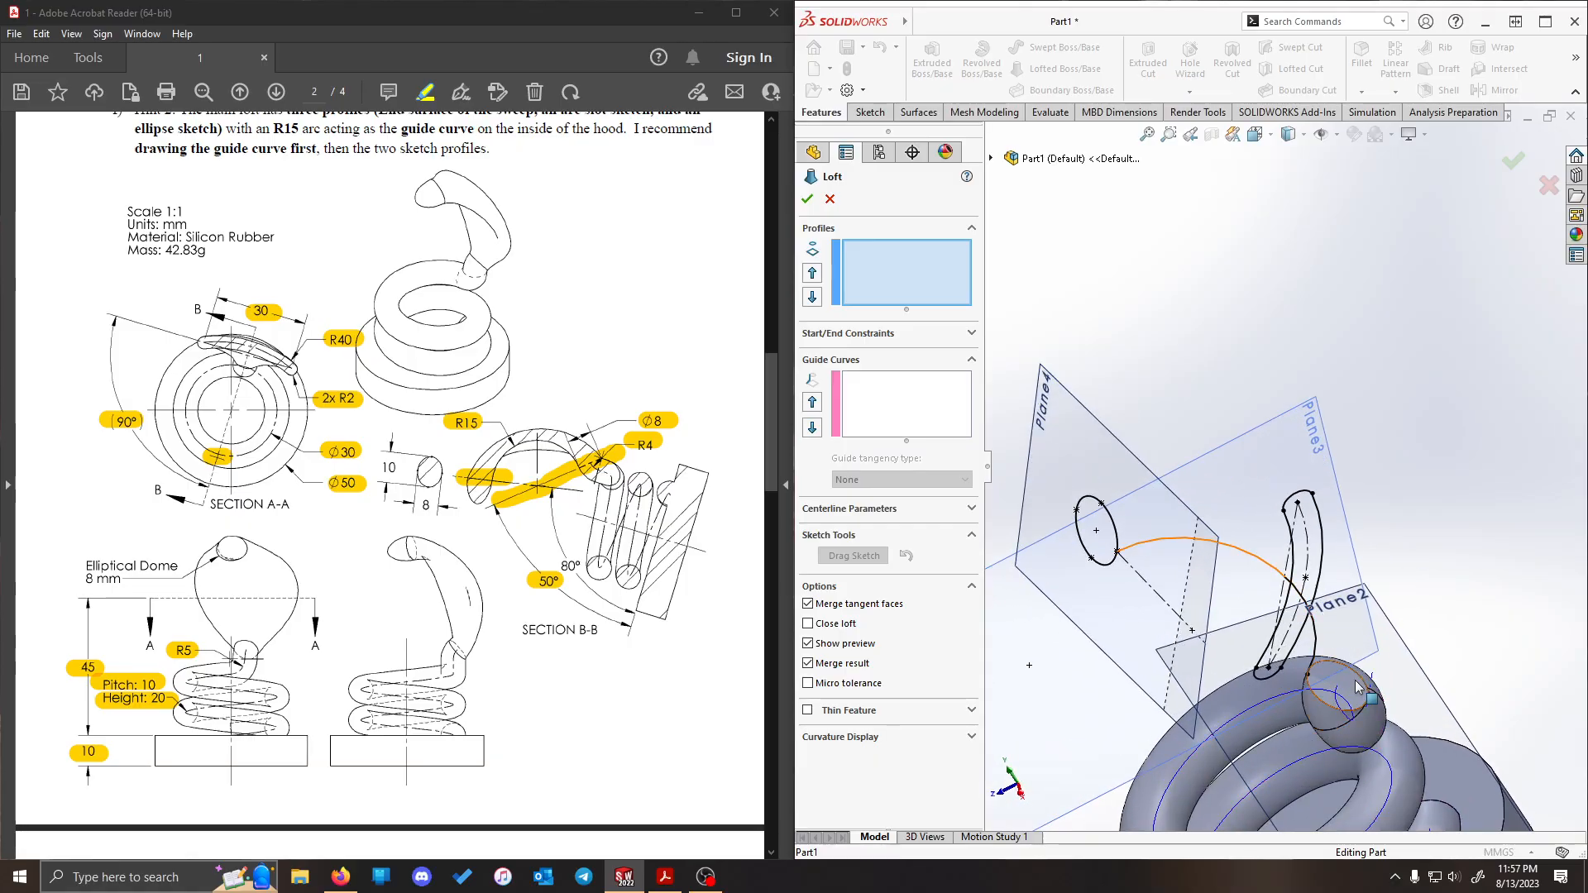
{"action": "left_click", "coordinate": [1357, 686]}
{"action": "left_click", "coordinate": [1312, 497]}
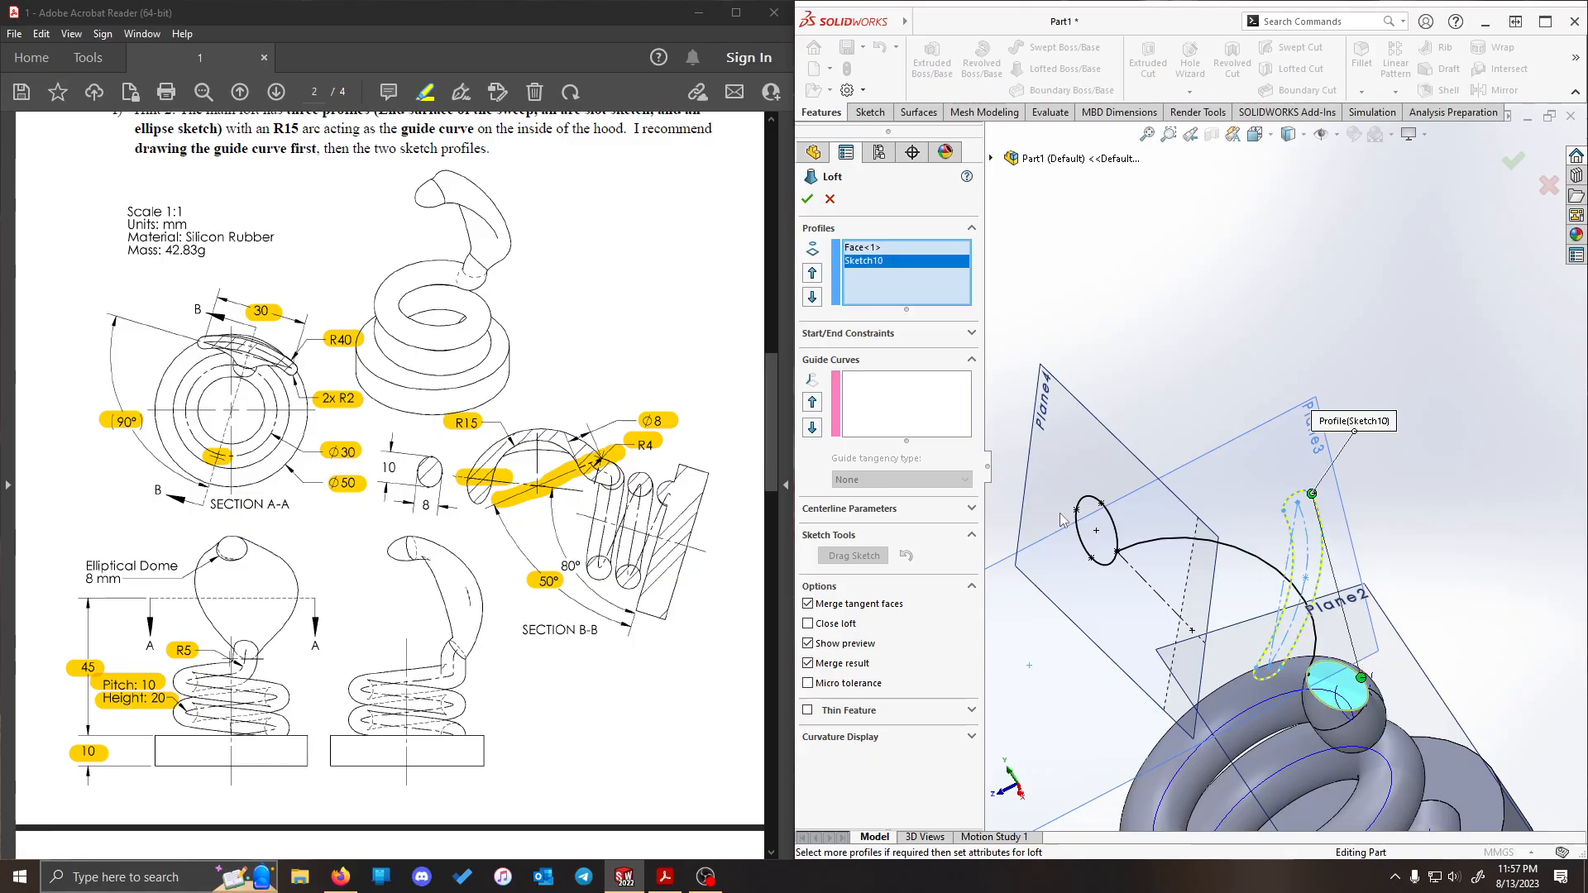
{"action": "left_click", "coordinate": [1087, 508]}
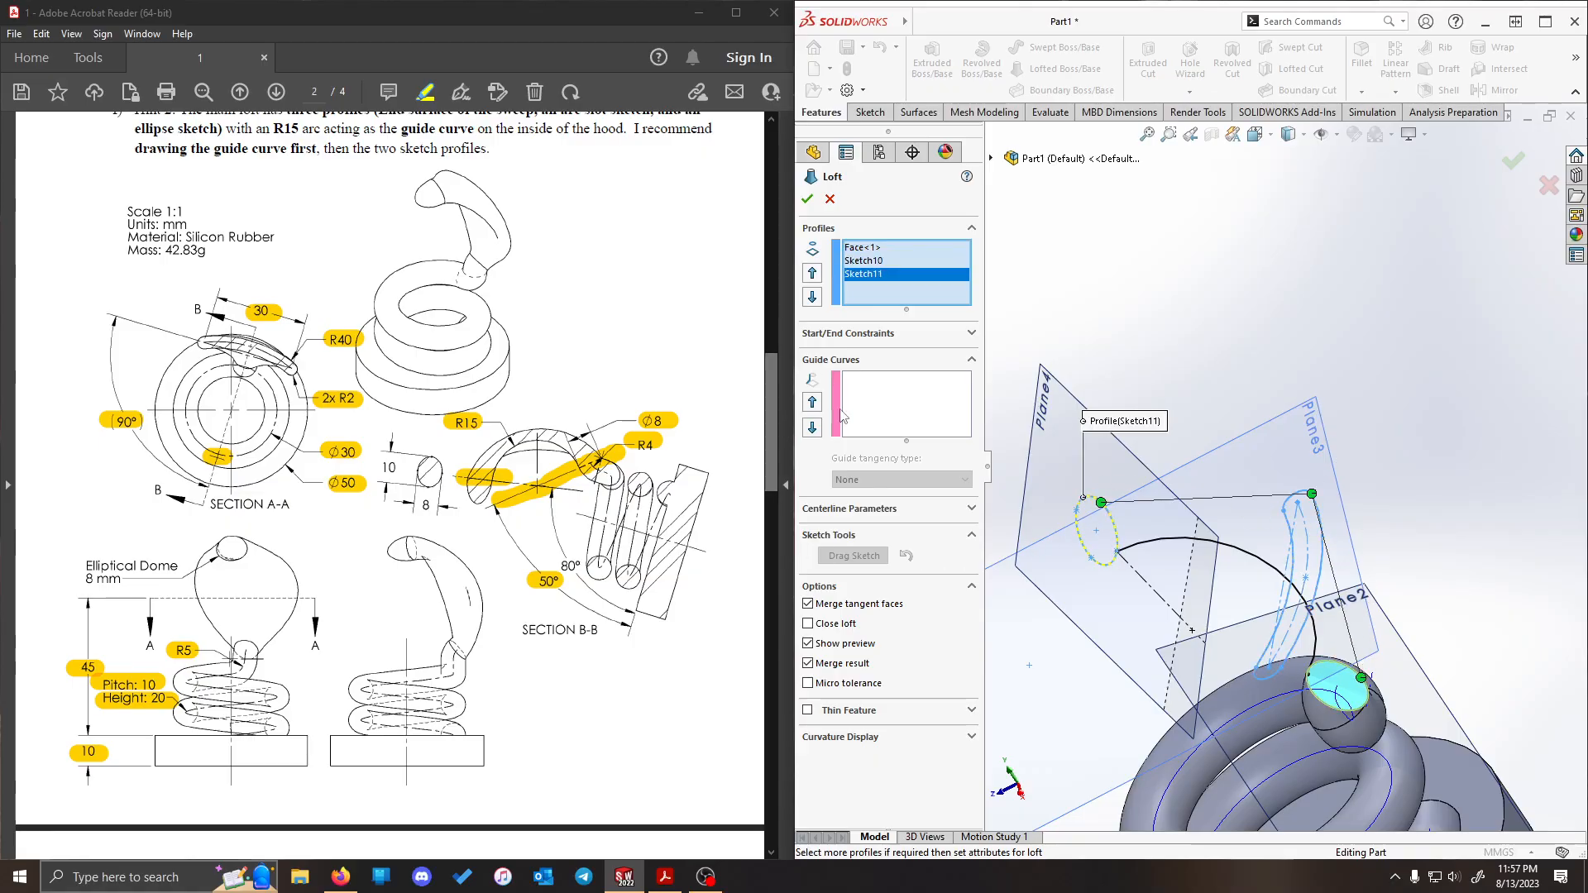
- Use the R15 arc sketch as the loft's guide curve and complete the hood
{"action": "left_click", "coordinate": [894, 398]}
{"action": "left_click", "coordinate": [1249, 560]}
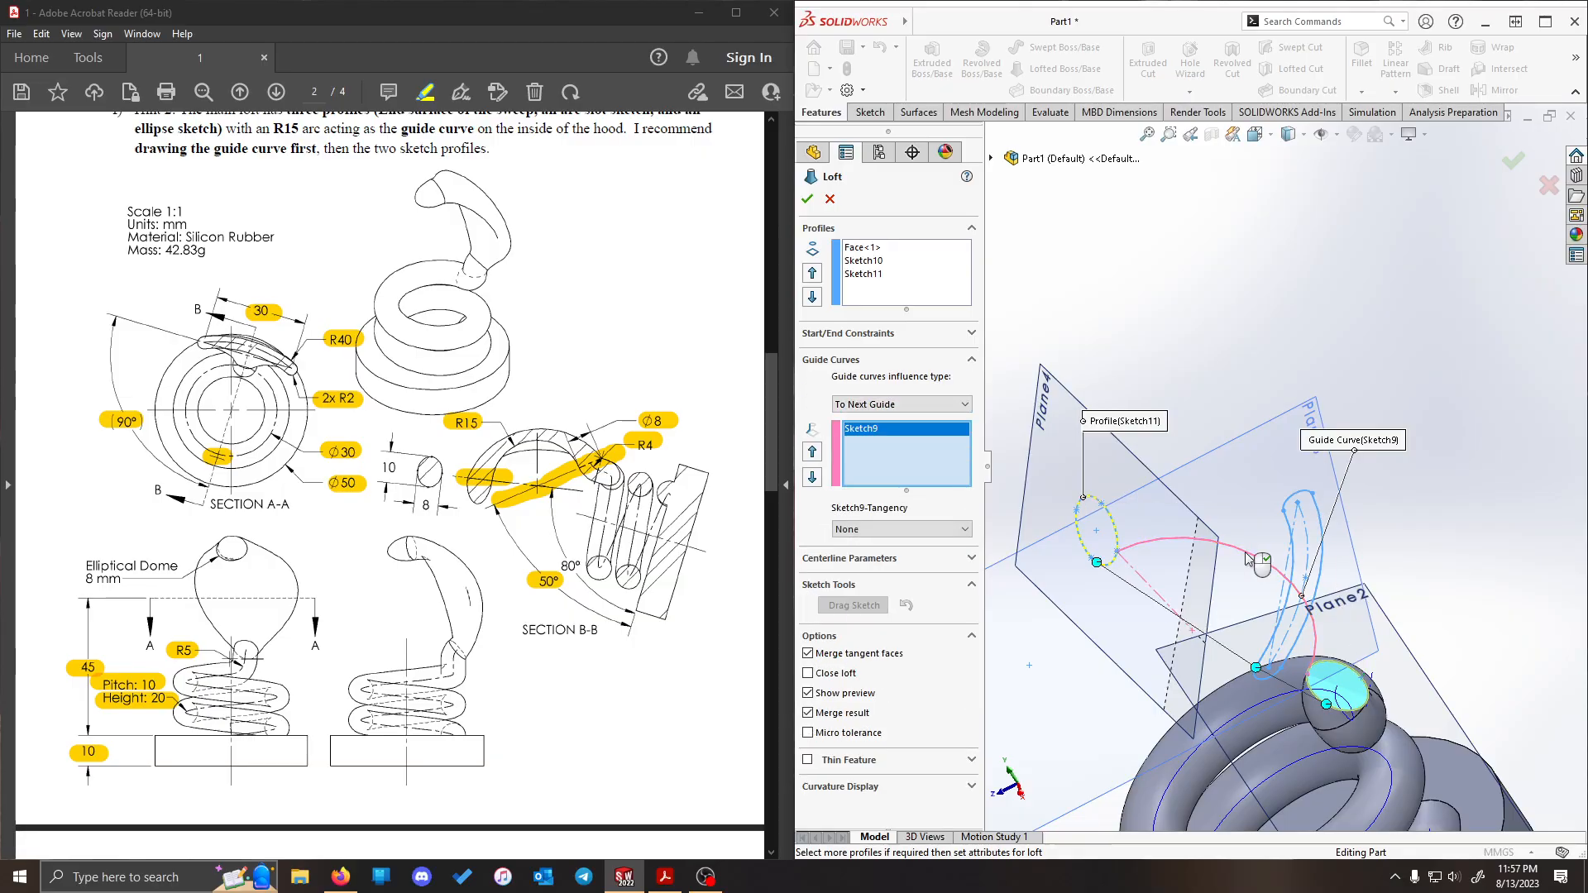
{"action": "key", "text": "ctrl+1"}
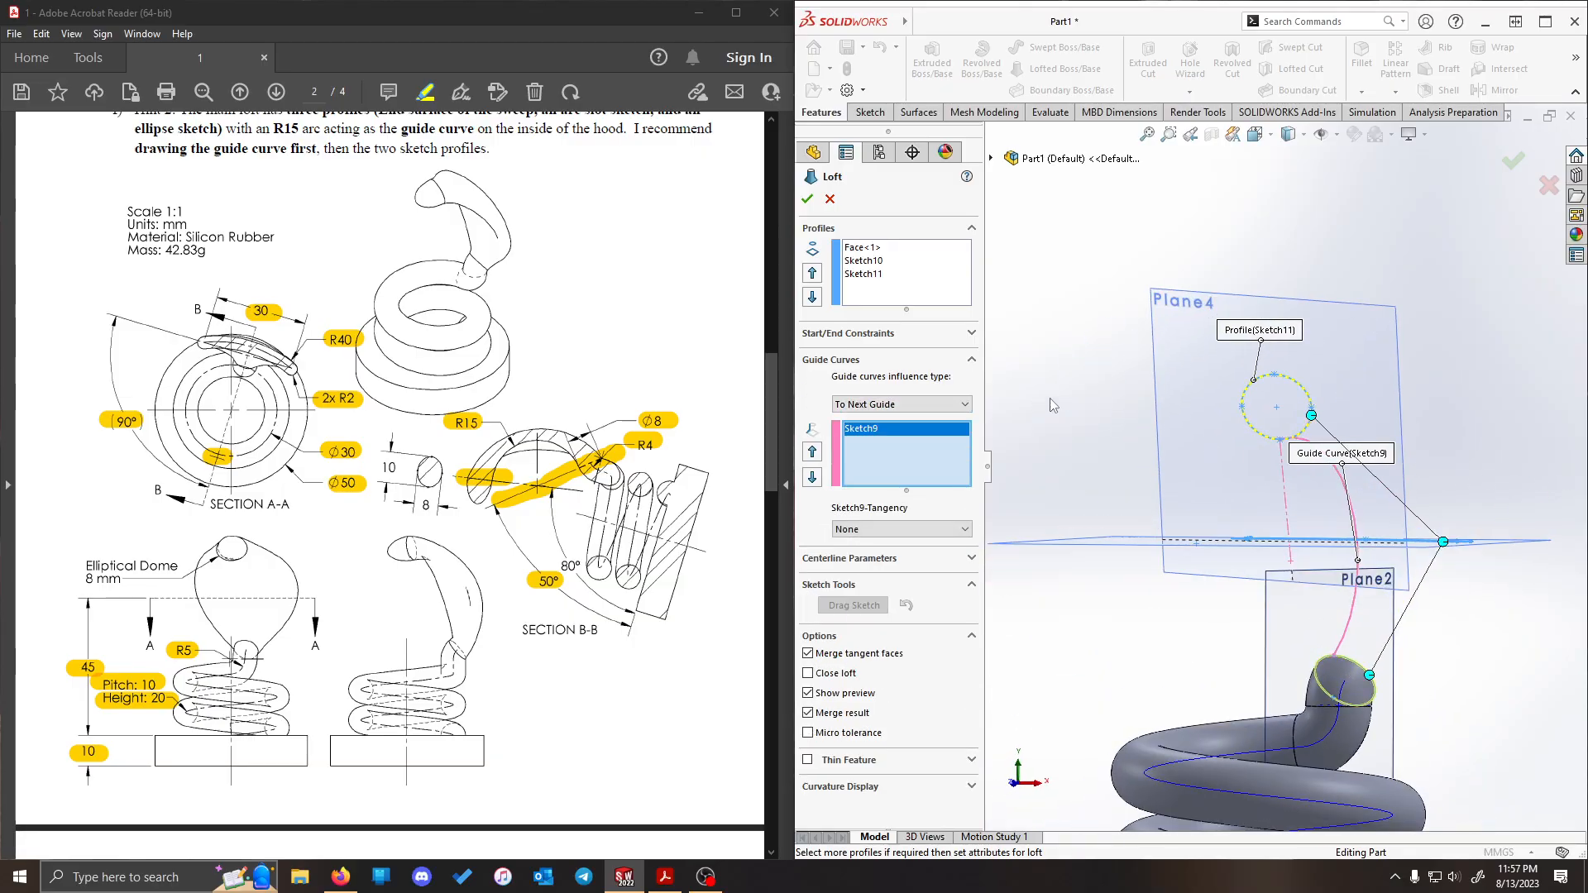
{"action": "left_click", "coordinate": [808, 198]}
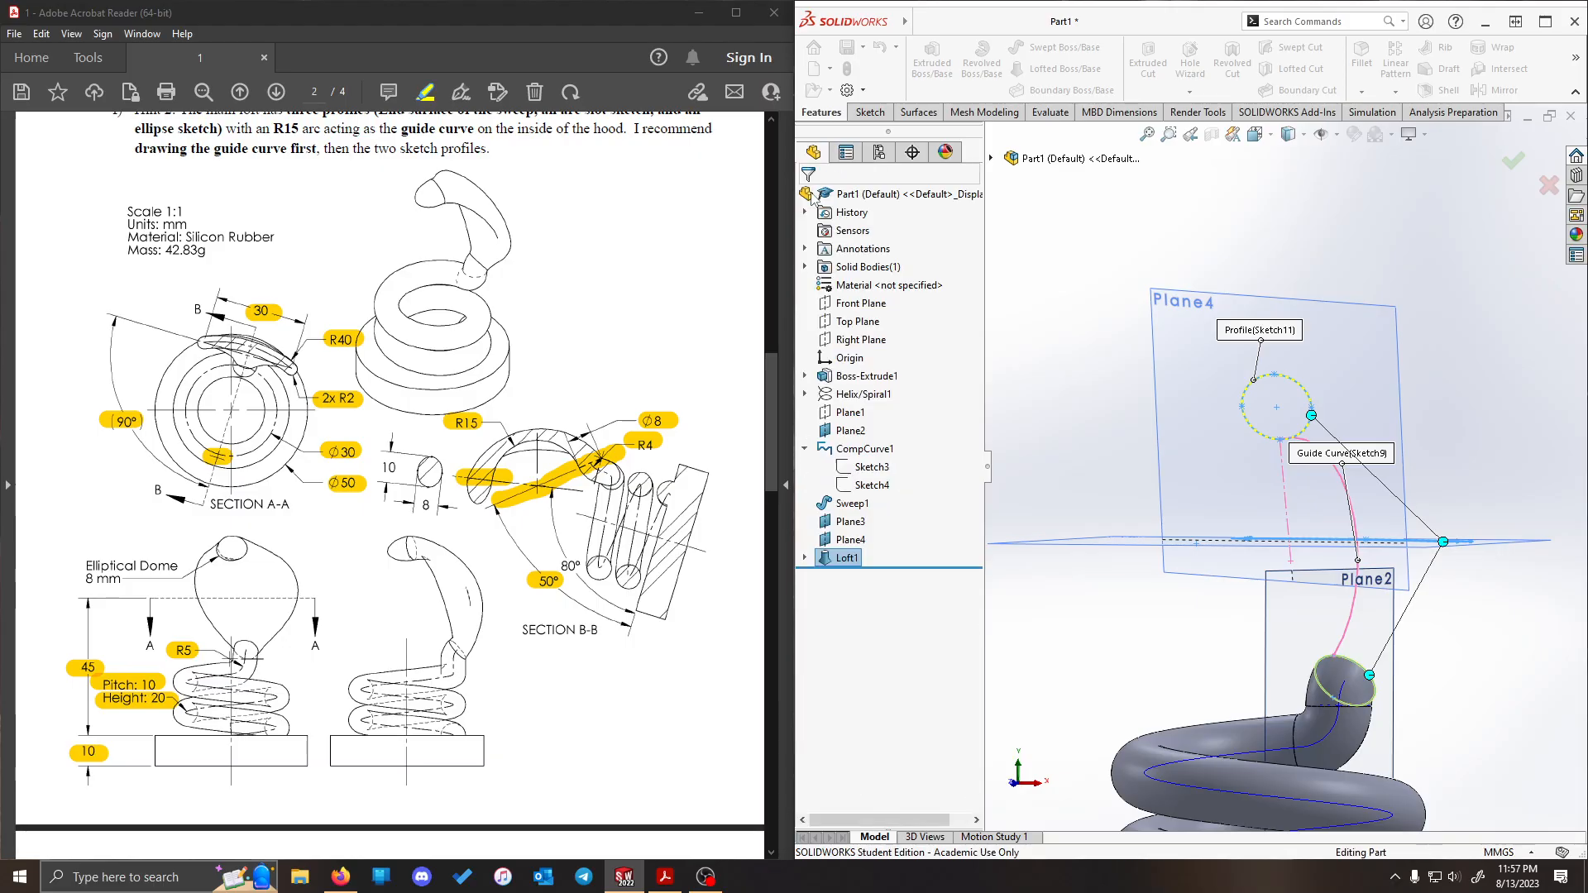
{"action": "scroll", "coordinate": [1419, 372], "scroll_direction": "up", "scroll_amount": 3}
{"action": "middle_click_drag", "start_coordinate": [1438, 471], "coordinate": [1377, 445]}
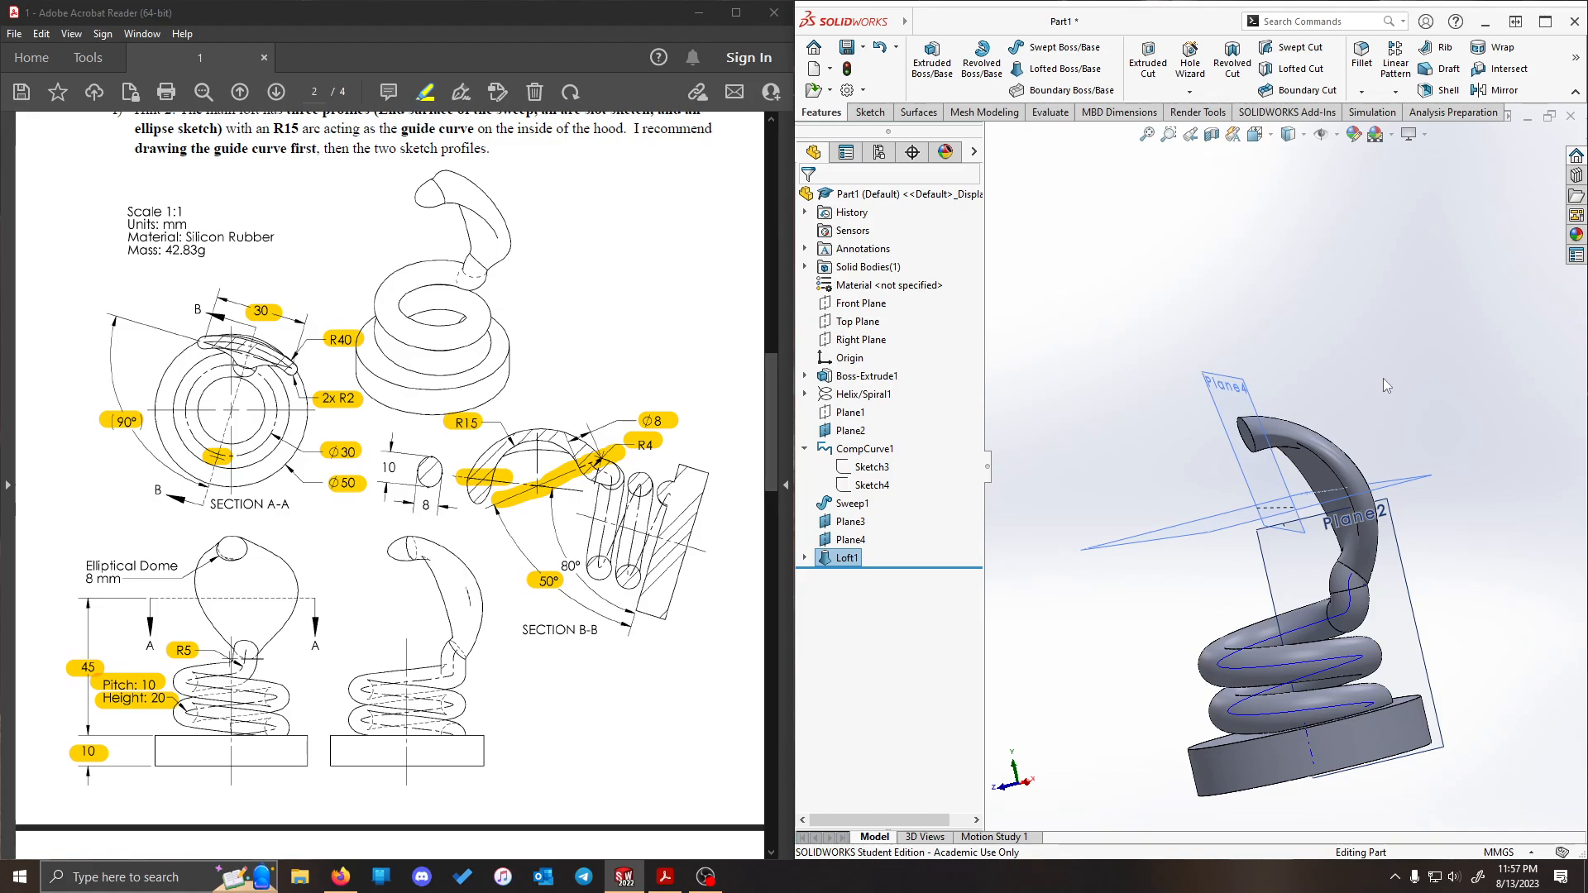
{"action": "middle_click_drag", "start_coordinate": [1383, 379], "coordinate": [1342, 442]}
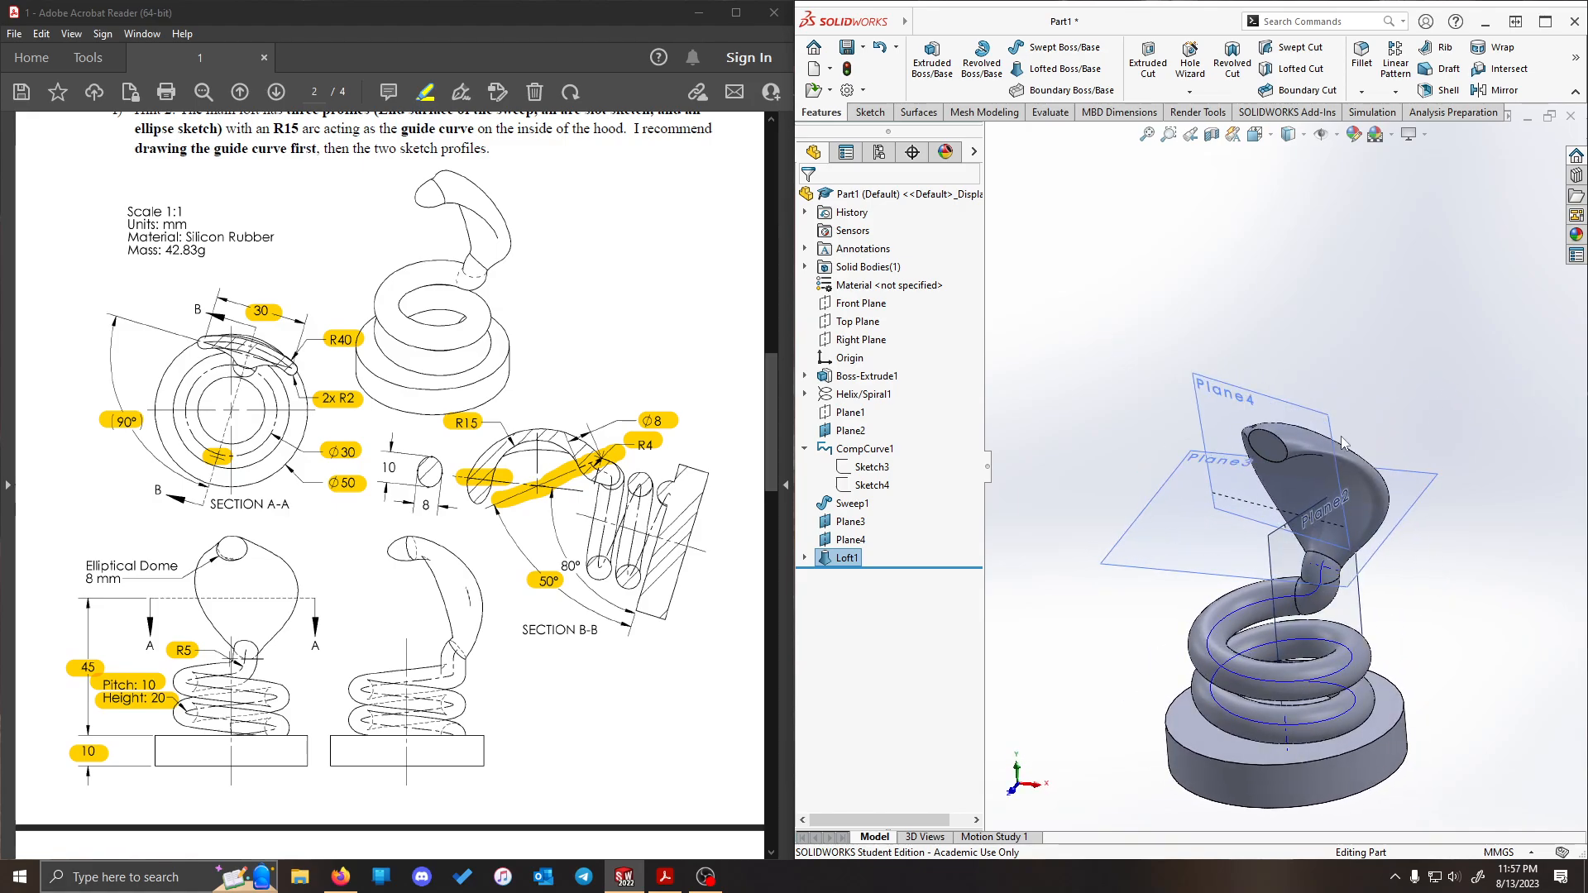
- Add an 8 mm elliptical dome to the flat elliptical end face at the hood's tip
{"action": "scroll", "coordinate": [1288, 397], "scroll_direction": "down", "scroll_amount": 2}
{"action": "mouse_move", "coordinate": [1239, 279]}
{"action": "middle_mouse_down"}
{"action": "mouse_move", "coordinate": [1308, 202]}
{"action": "mouse_move", "coordinate": [1223, 266]}
{"action": "mouse_move", "coordinate": [1234, 300]}
{"action": "middle_mouse_up"}
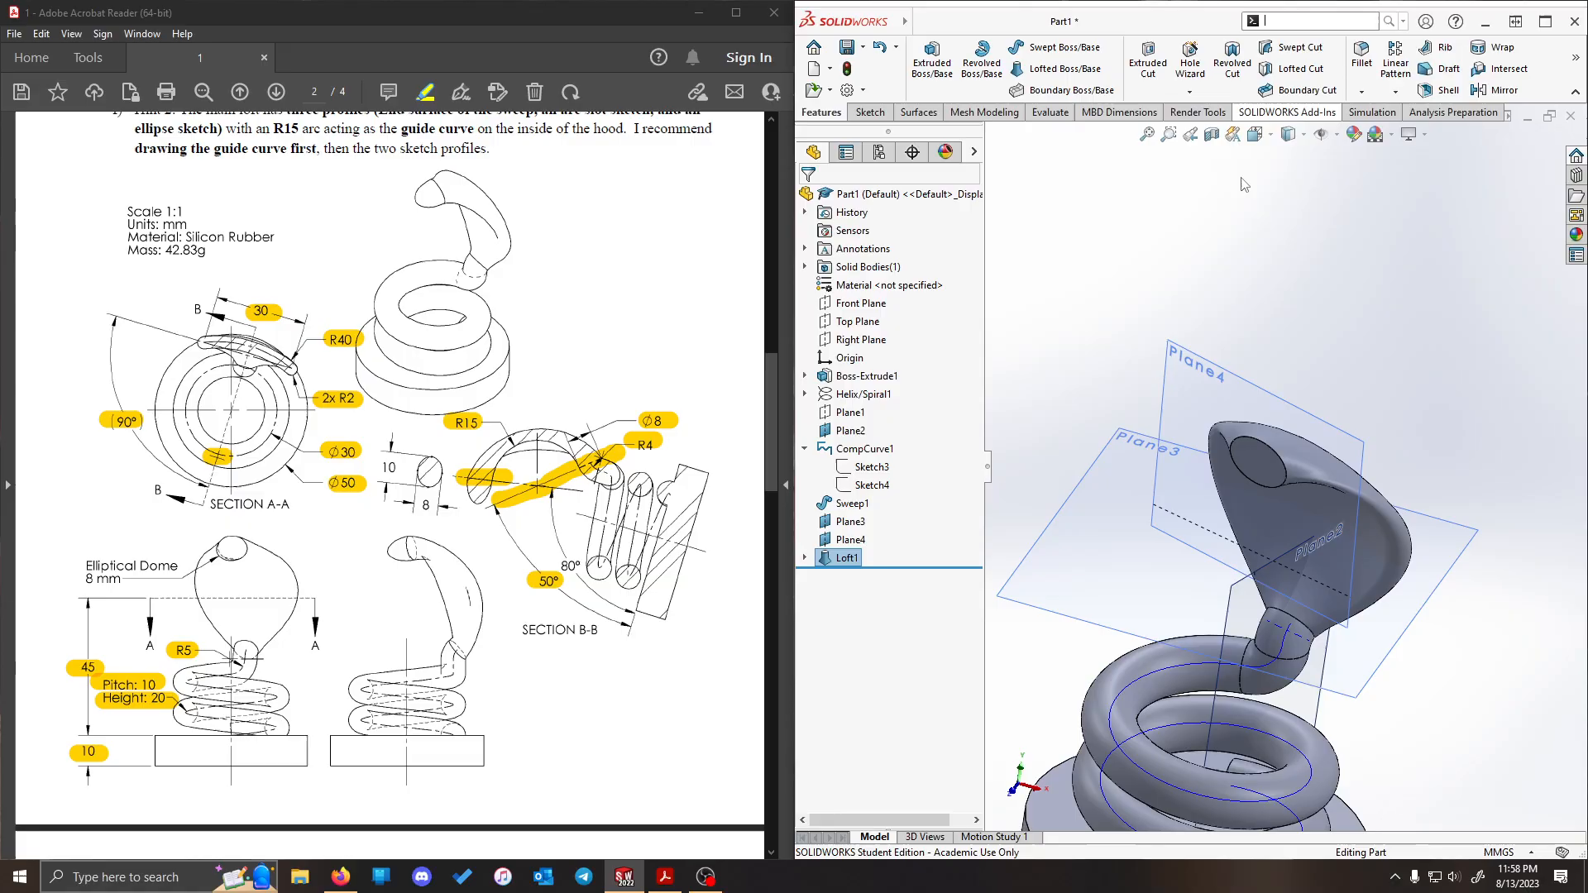
{"action": "type", "text": "ome"}
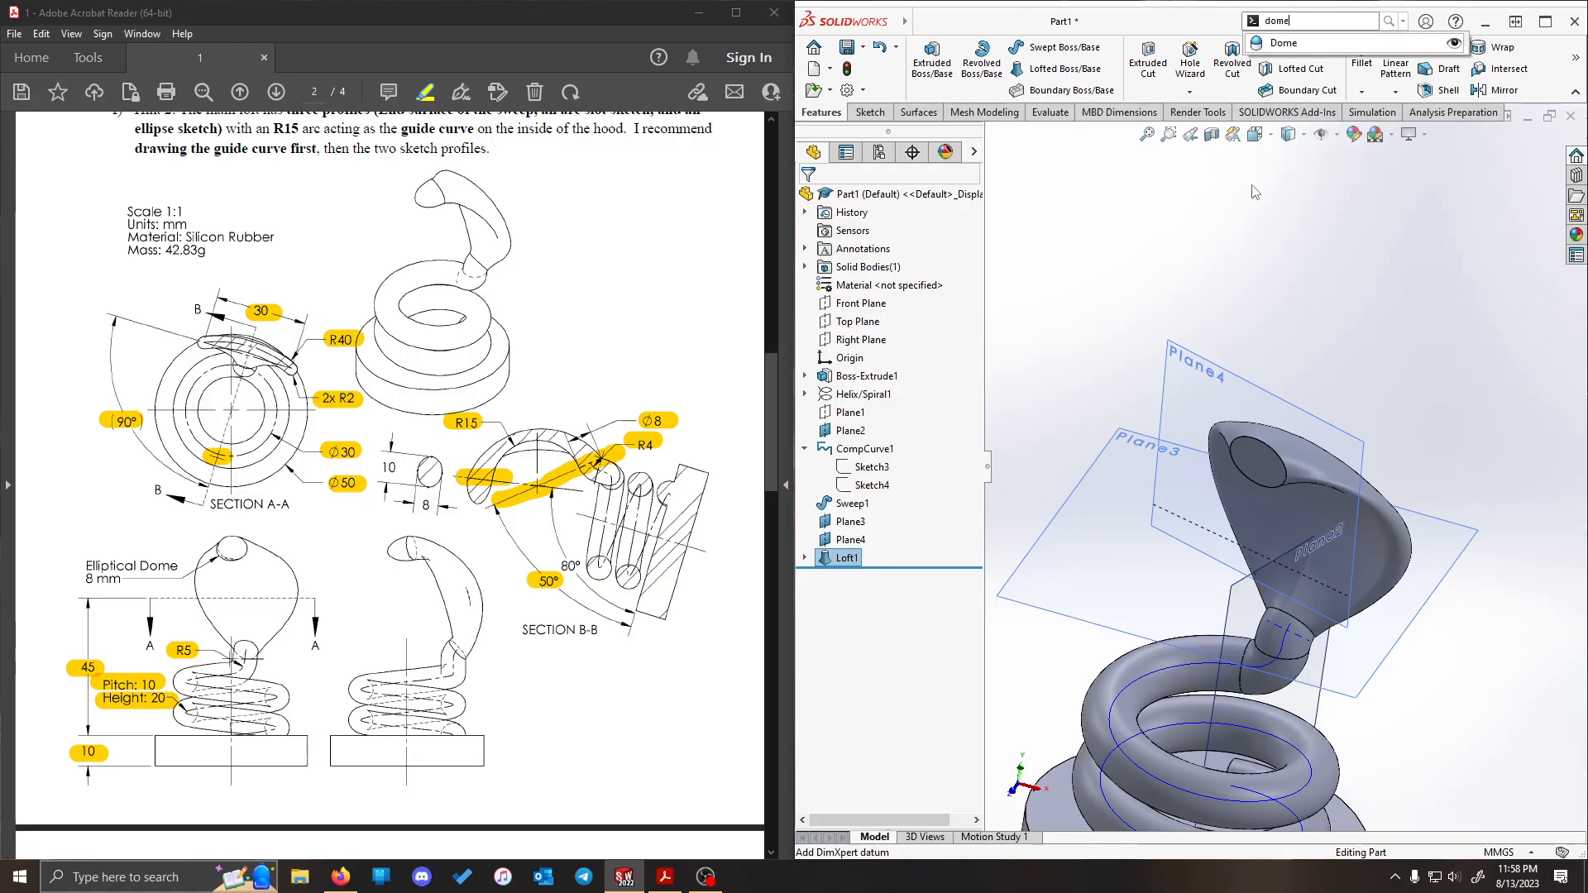
{"action": "left_click", "coordinate": [1332, 52]}
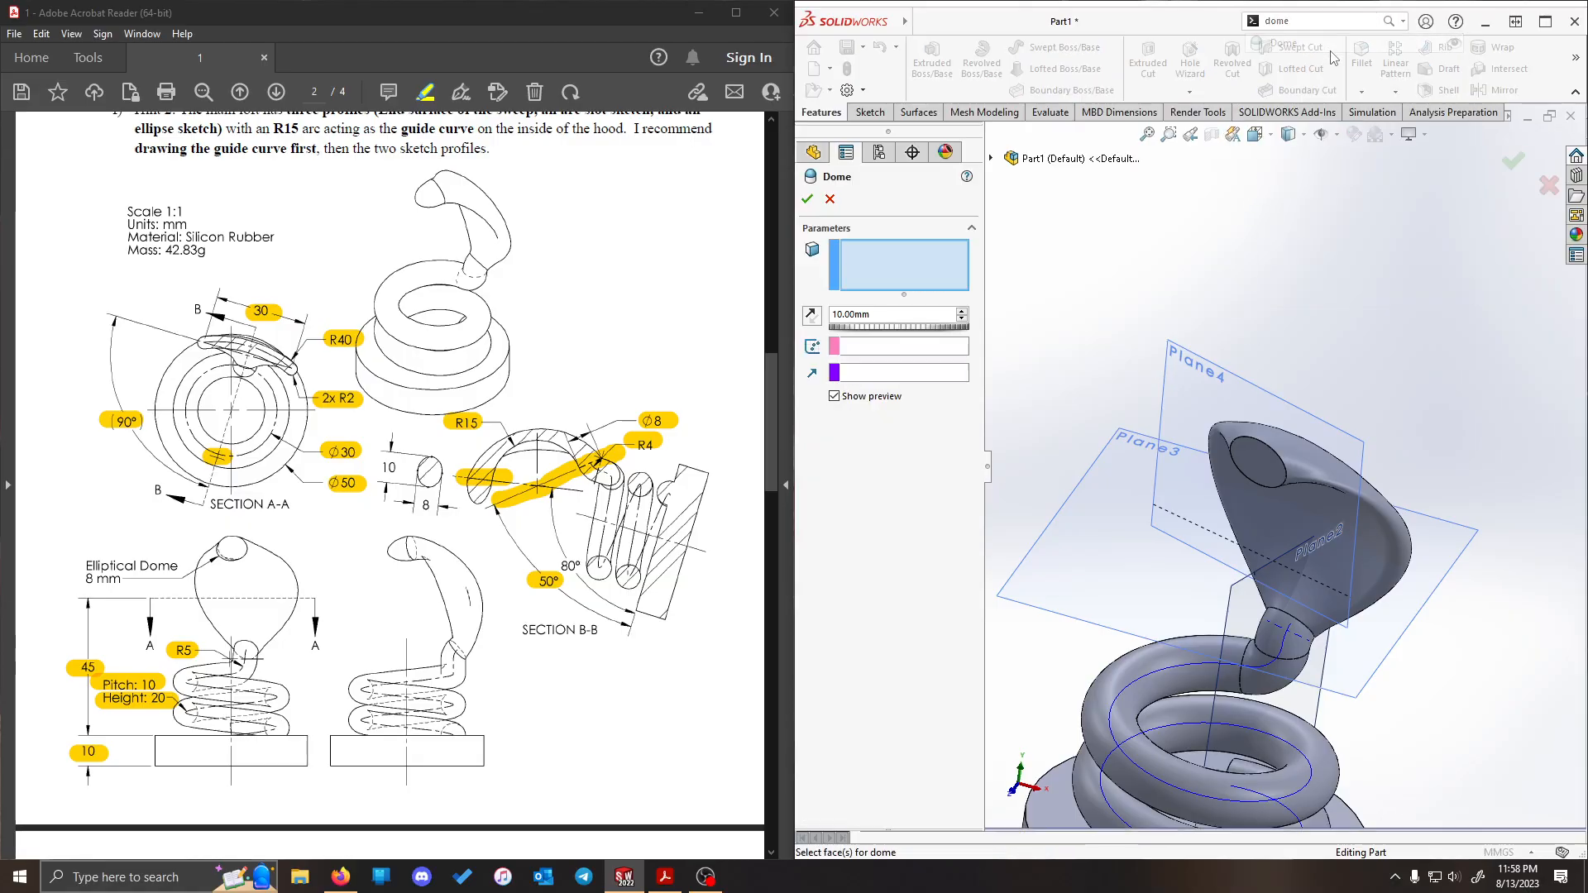
{"action": "double_click", "coordinate": [881, 314]}
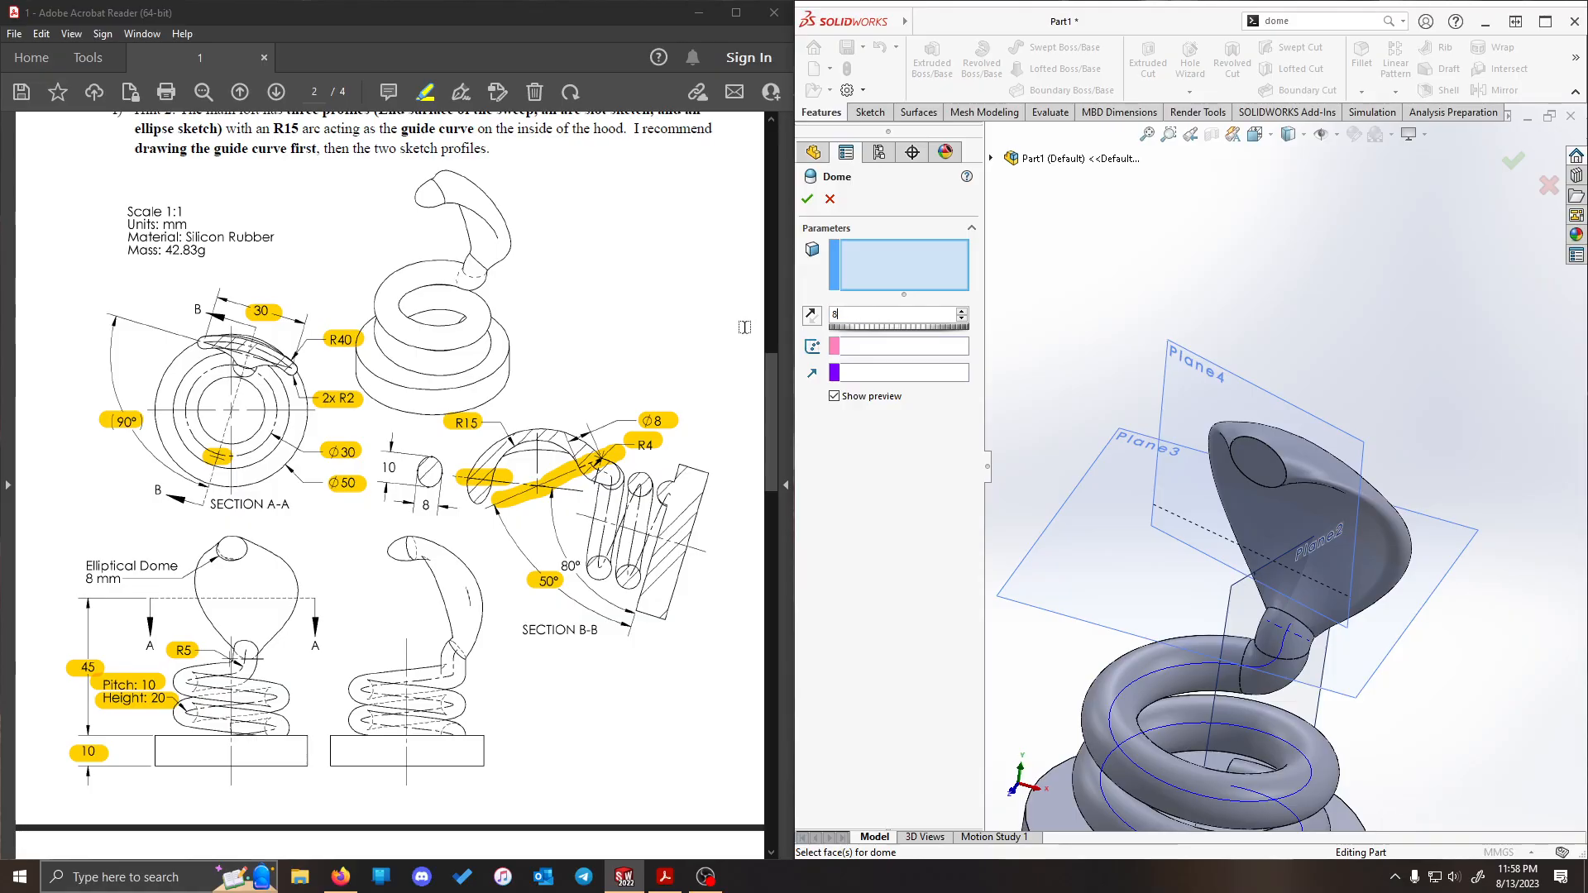
{"action": "left_click", "coordinate": [1263, 474]}
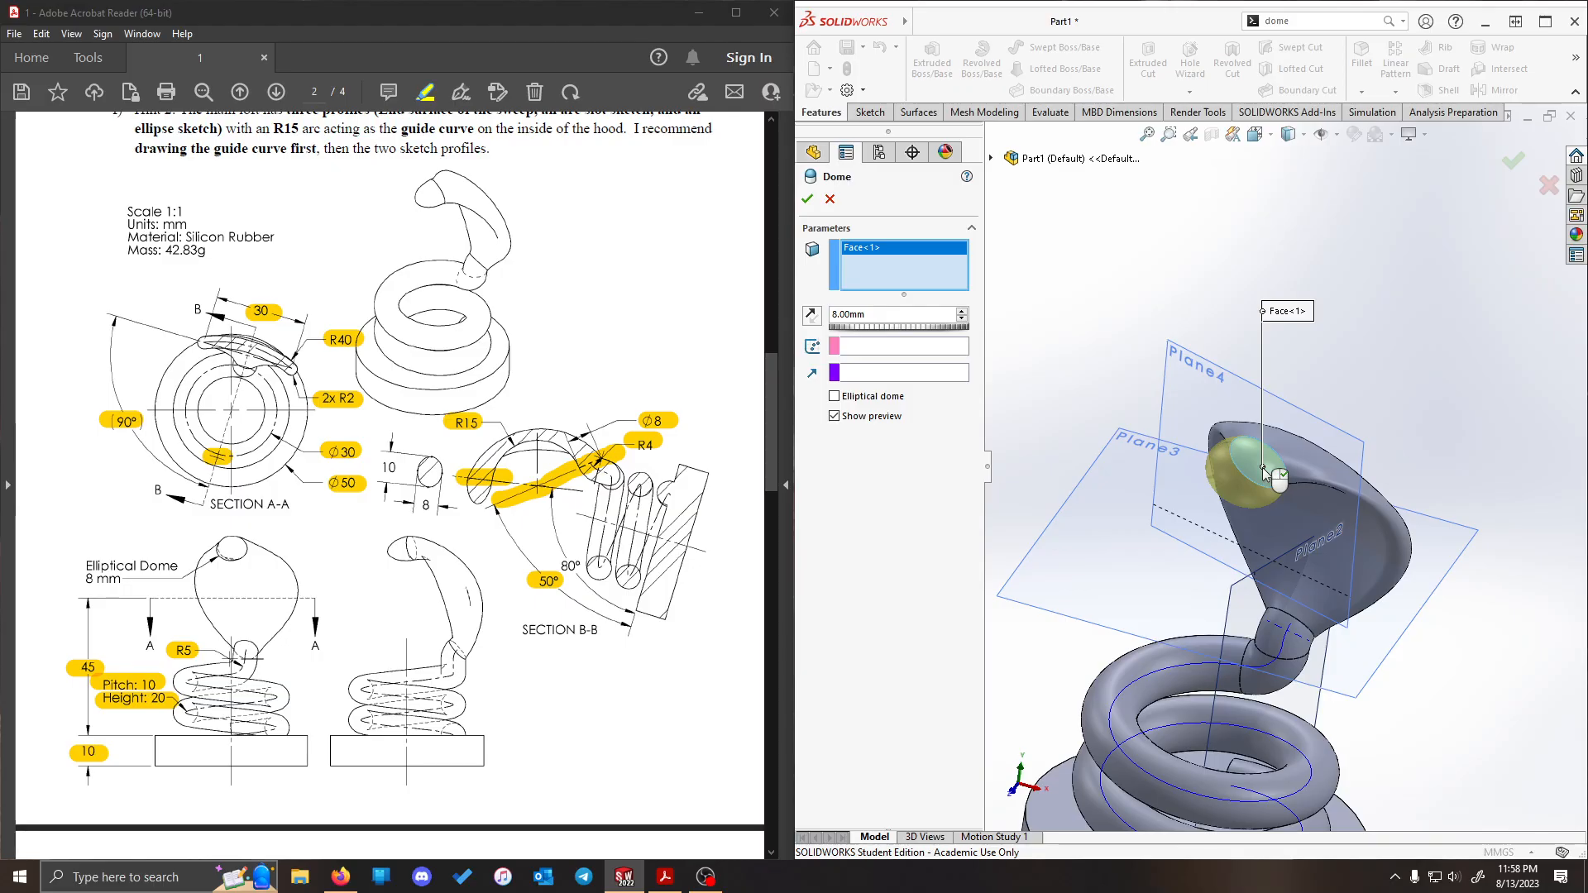
{"action": "left_click", "coordinate": [862, 401]}
{"action": "scroll", "coordinate": [1326, 438], "scroll_direction": "down", "scroll_amount": 2}
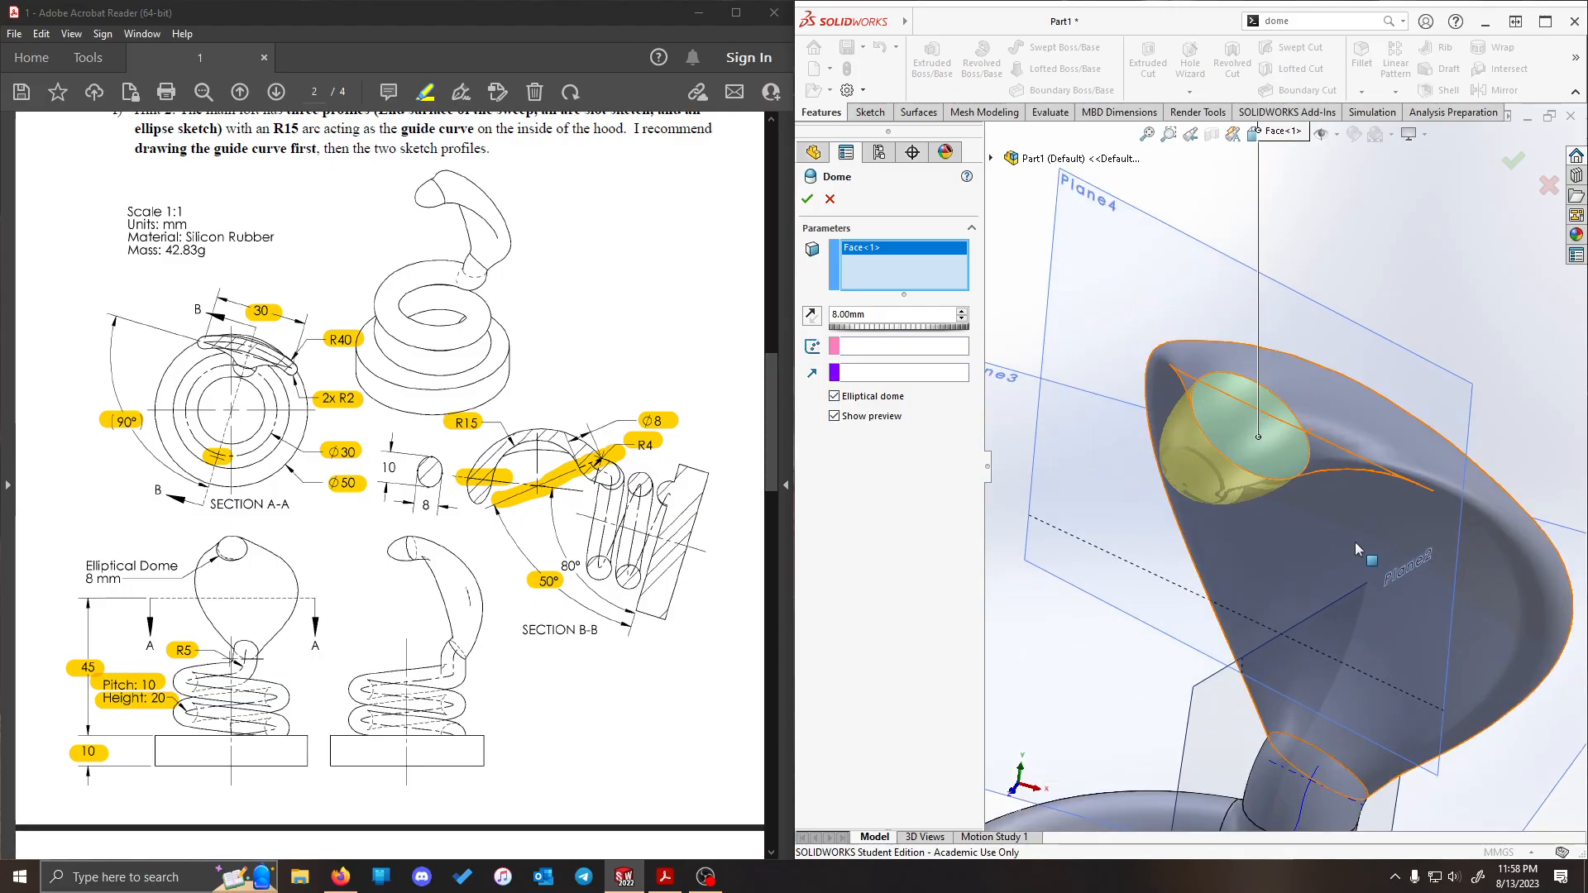
{"action": "middle_click_drag", "start_coordinate": [1355, 543], "coordinate": [1439, 463]}
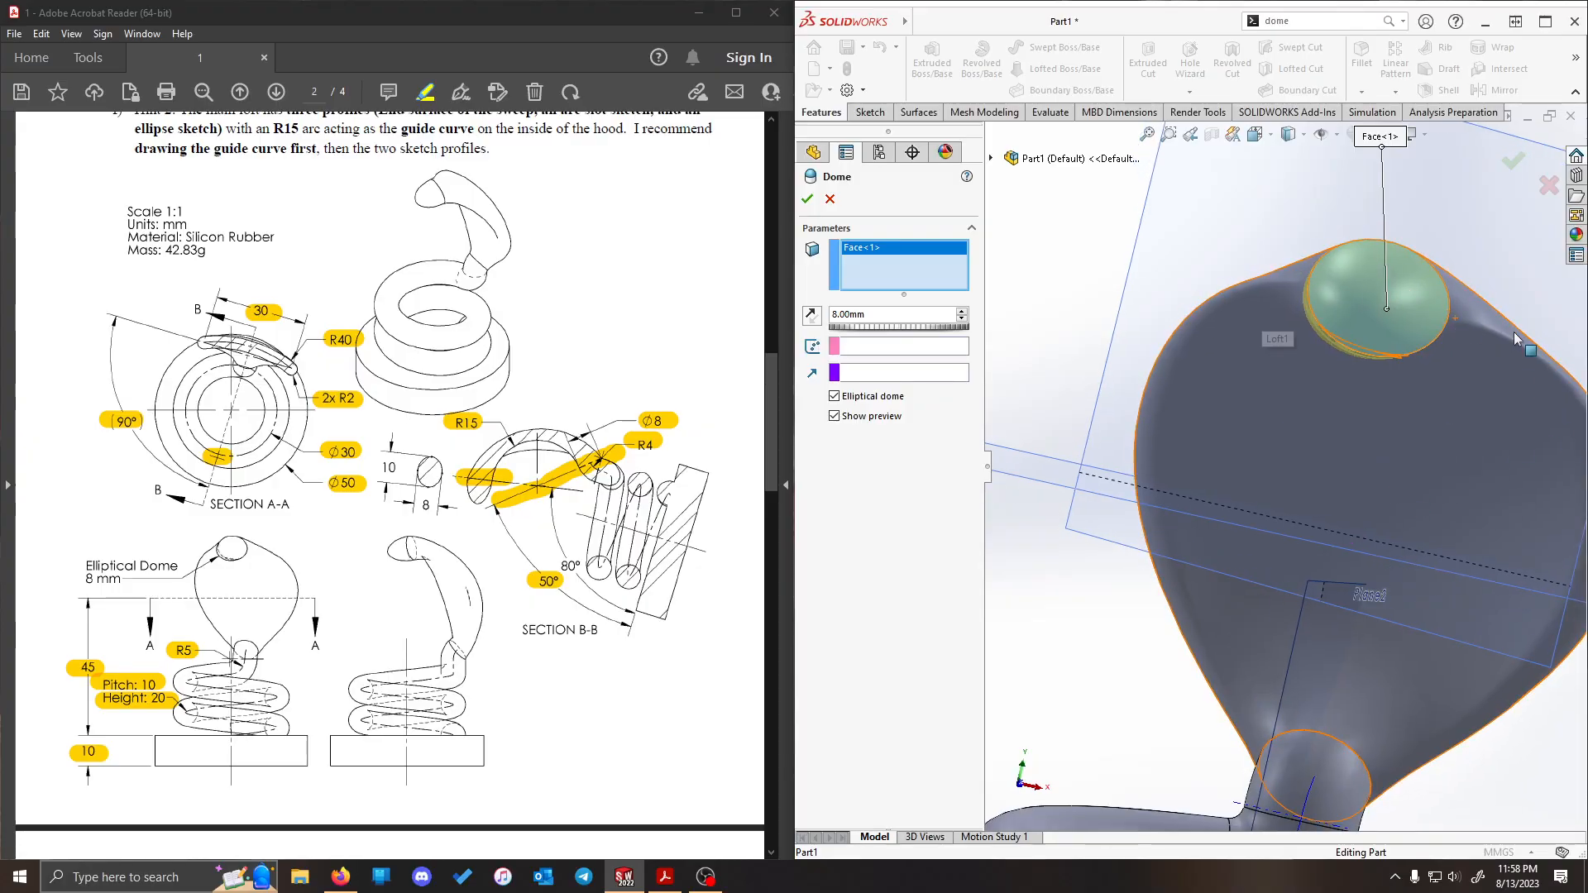
{"action": "left_click", "coordinate": [807, 204]}
- Assign Silicon Rubber as the part's material
{"action": "scroll", "coordinate": [1152, 289], "scroll_direction": "up", "scroll_amount": 5}
{"action": "middle_click_drag", "start_coordinate": [1175, 314], "coordinate": [1109, 374]}
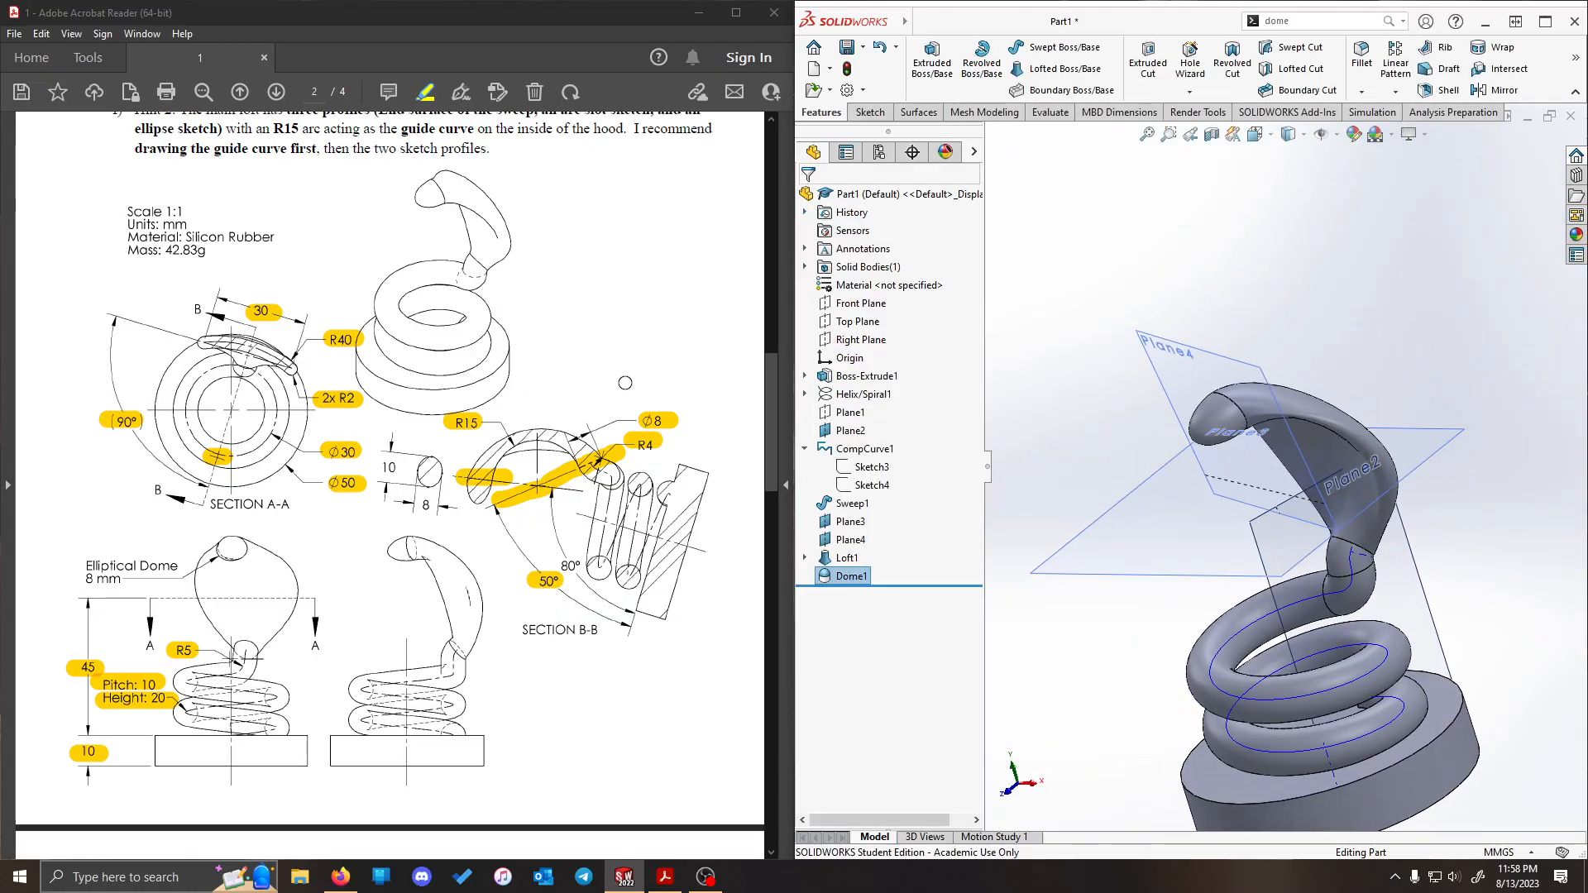
{"action": "right_click", "coordinate": [876, 286]}
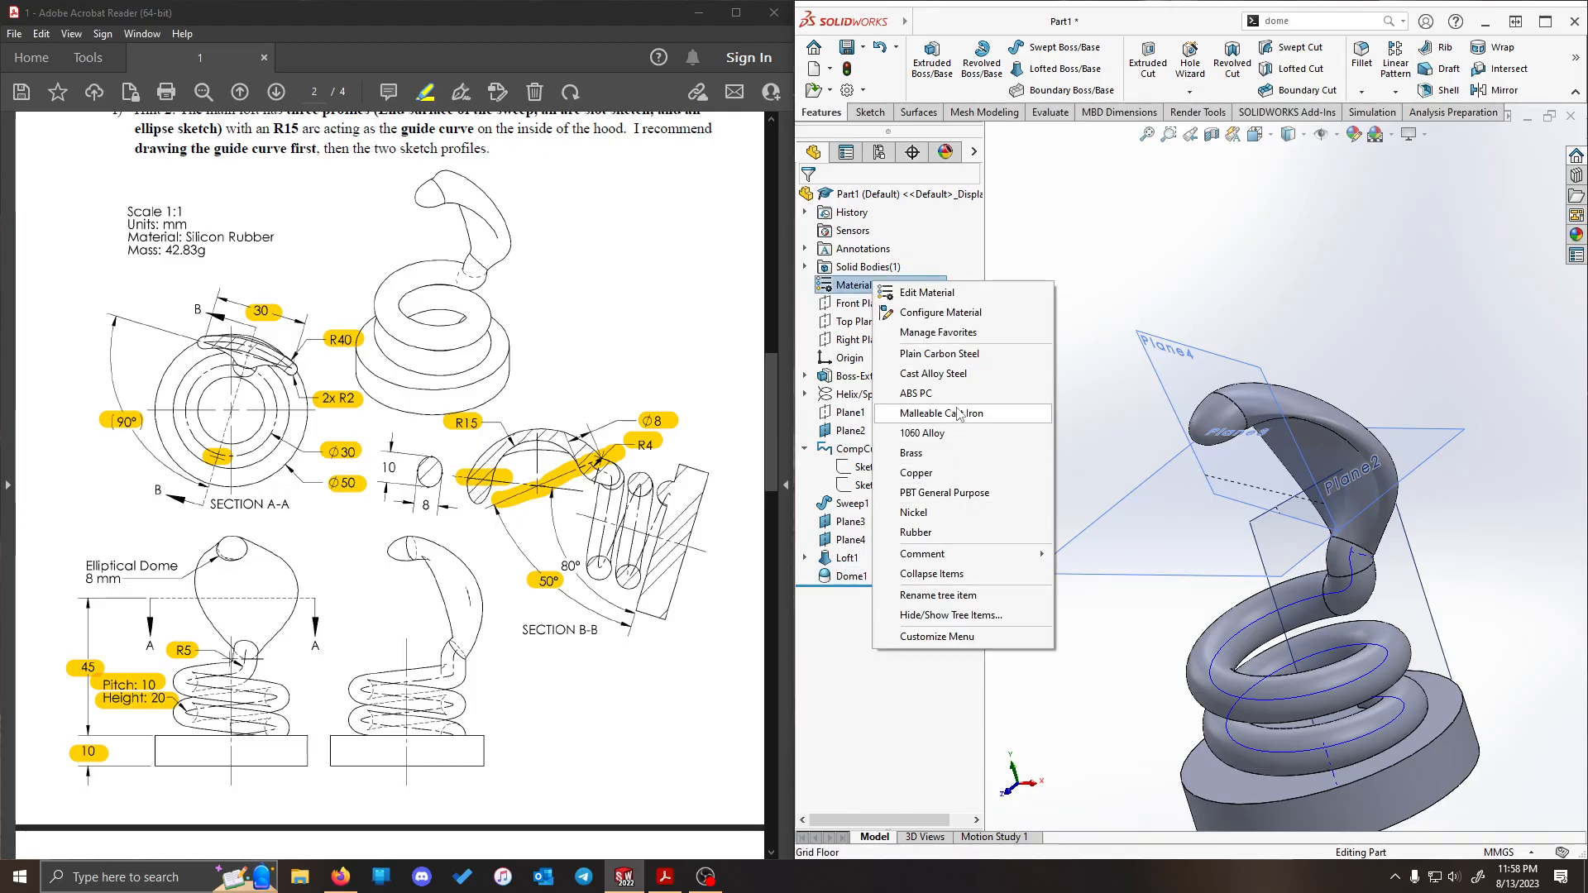
{"action": "left_click", "coordinate": [956, 292]}
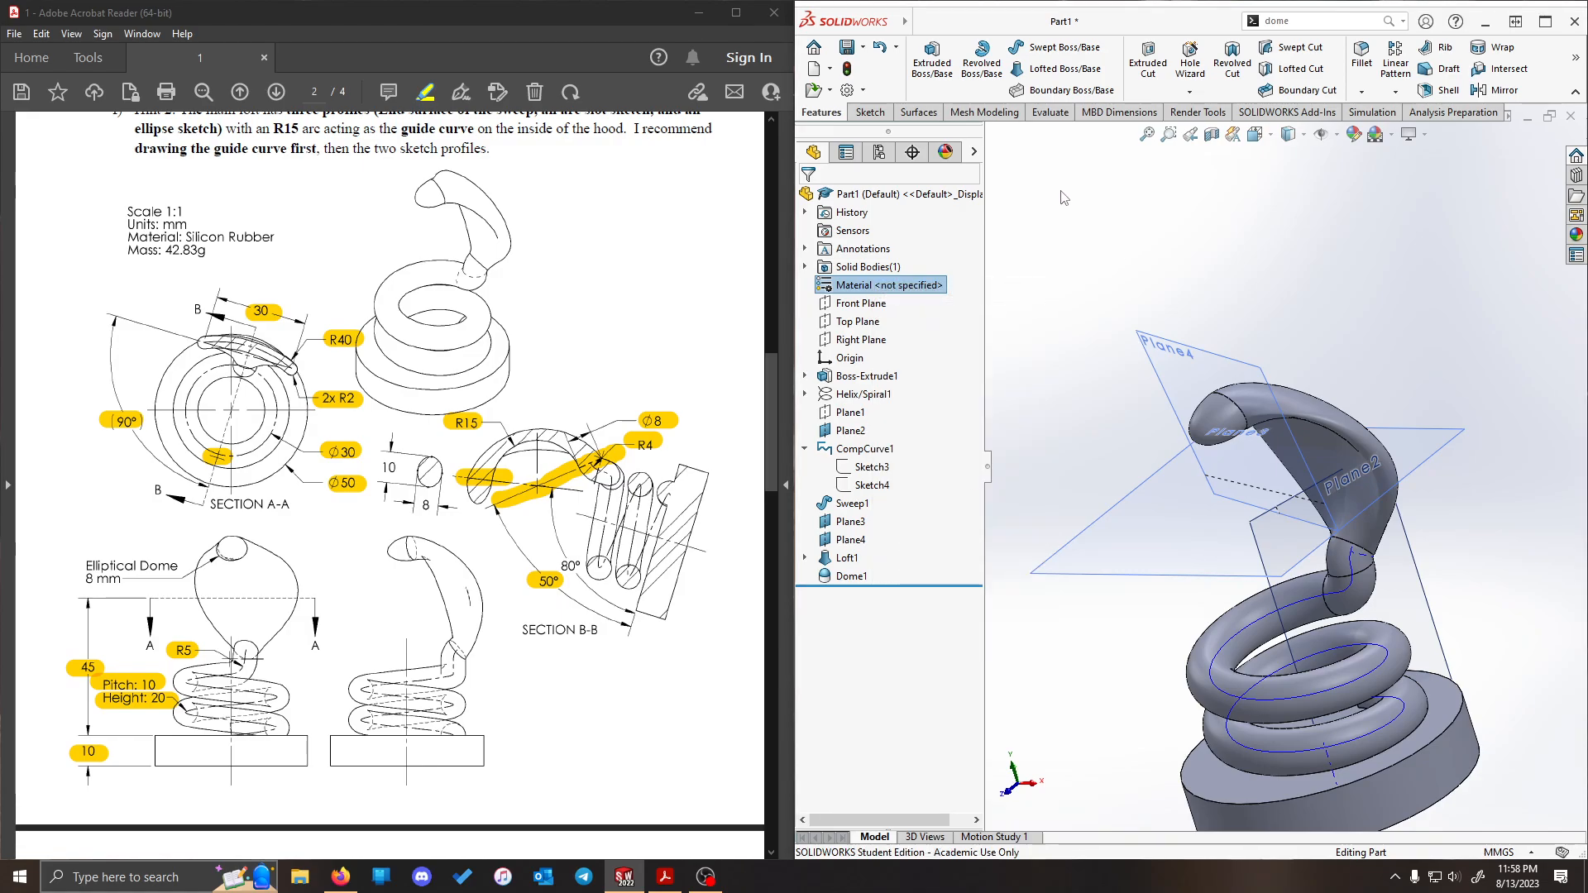
{"action": "left_click", "coordinate": [990, 227]}
{"action": "type", "text": "sili"}
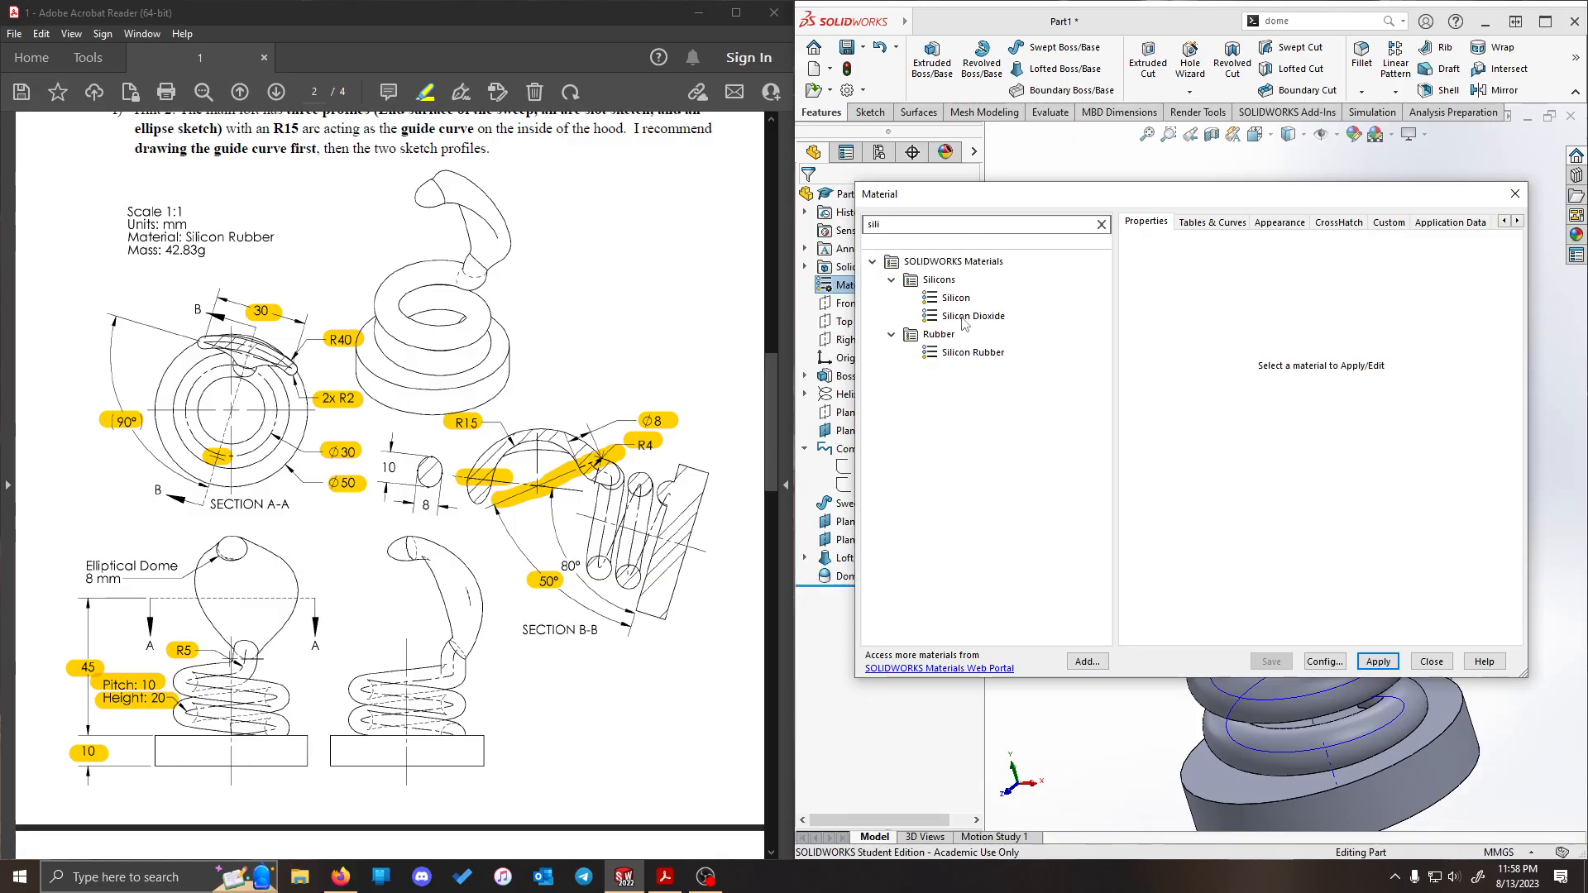
{"action": "left_click", "coordinate": [969, 352]}
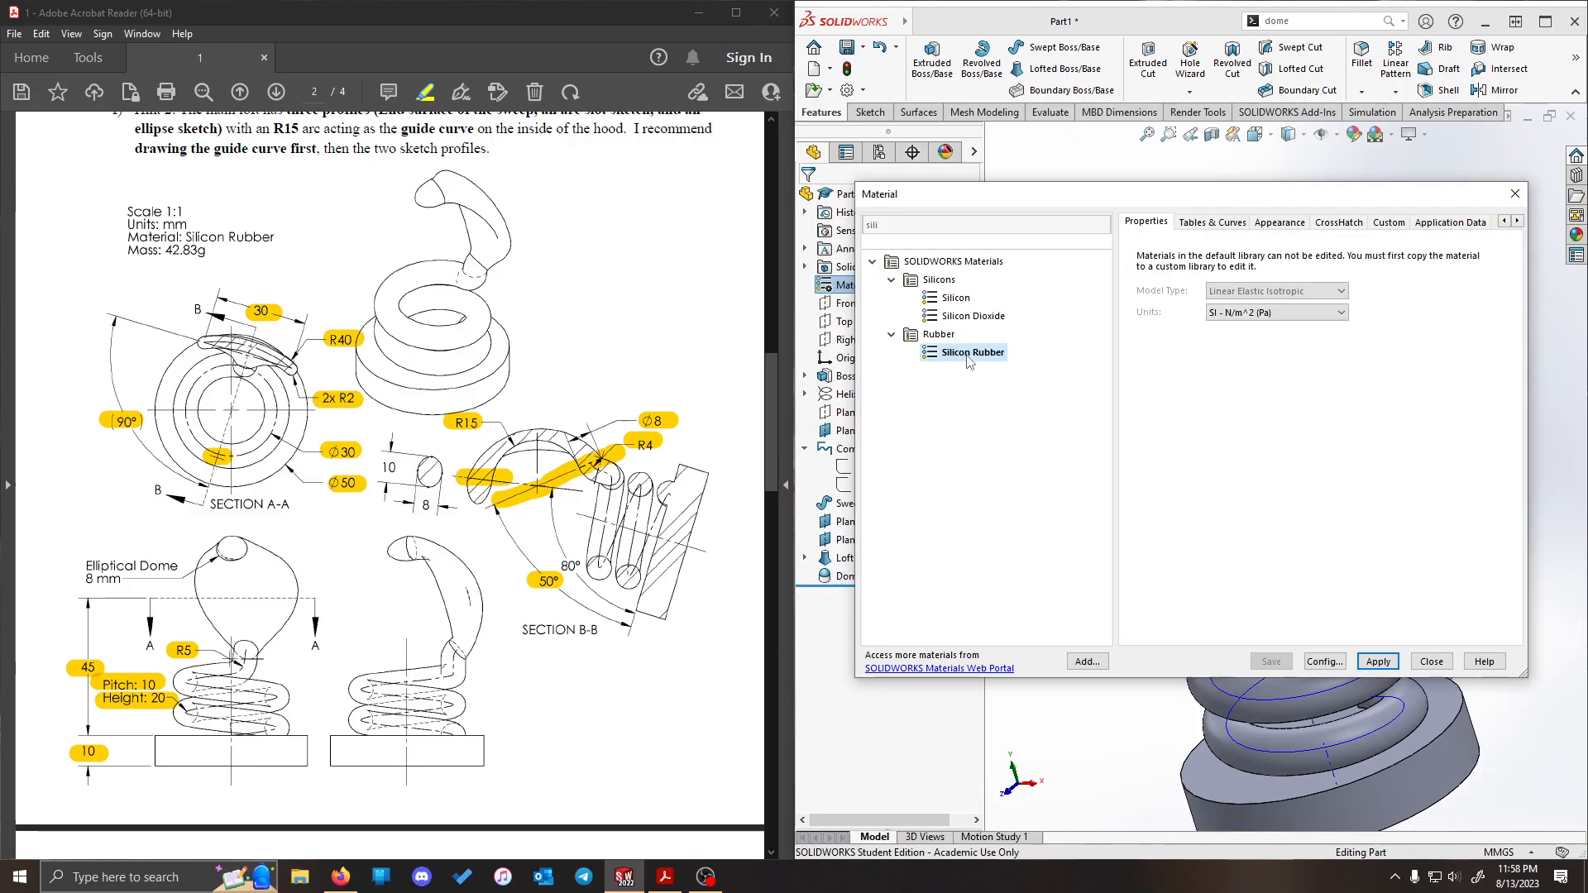
{"action": "left_click", "coordinate": [1379, 662]}
{"action": "left_click", "coordinate": [1432, 661]}
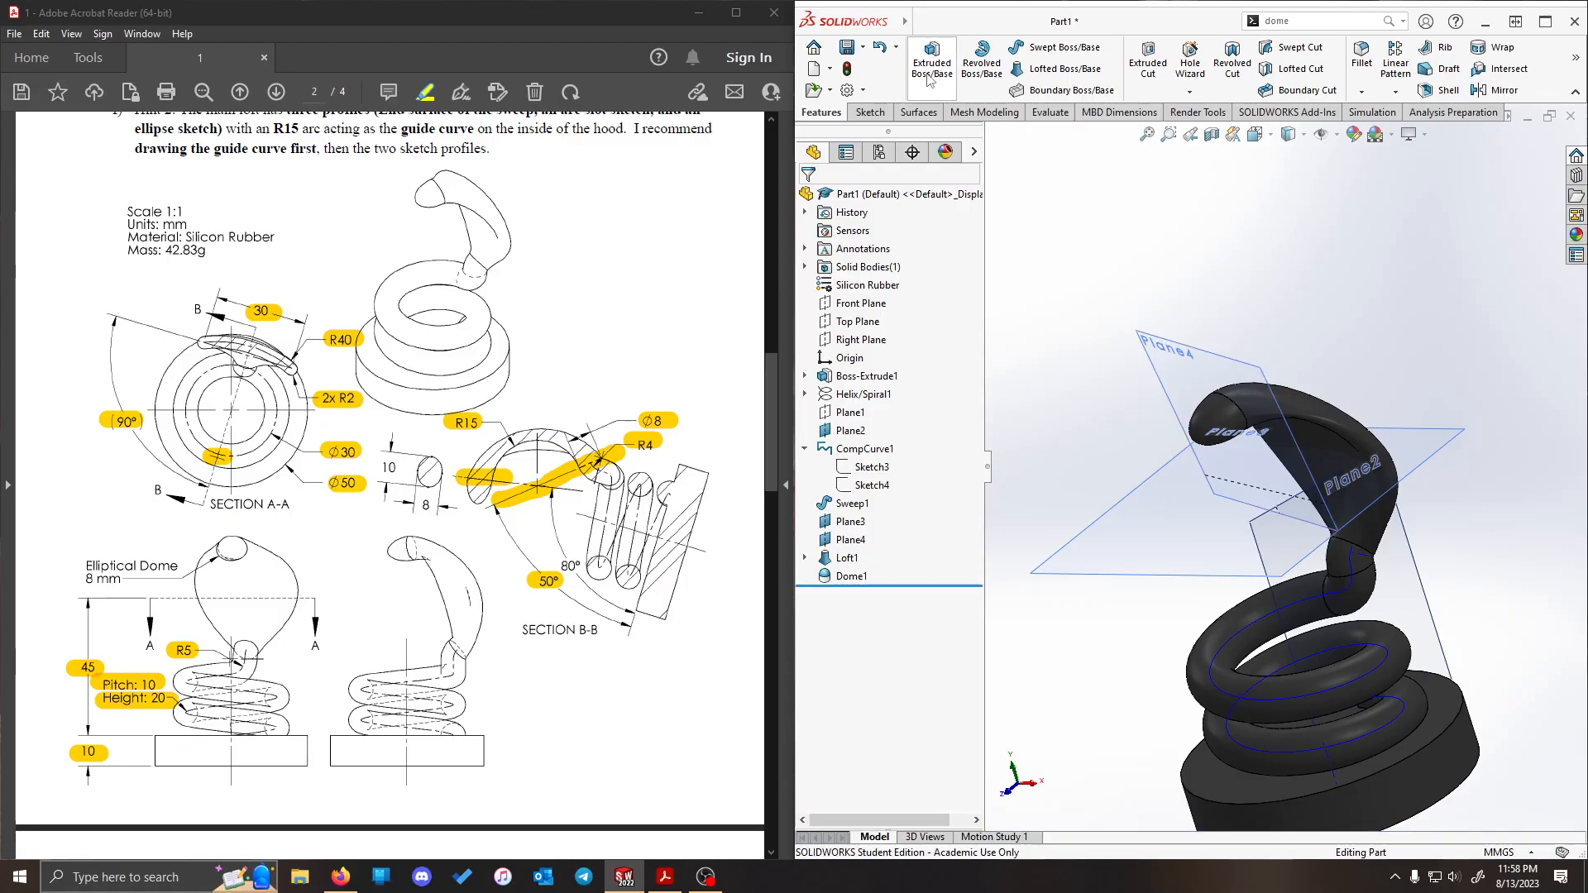
- Check the part's mass properties against the mass given in the drawing
{"action": "left_click", "coordinate": [1049, 116]}
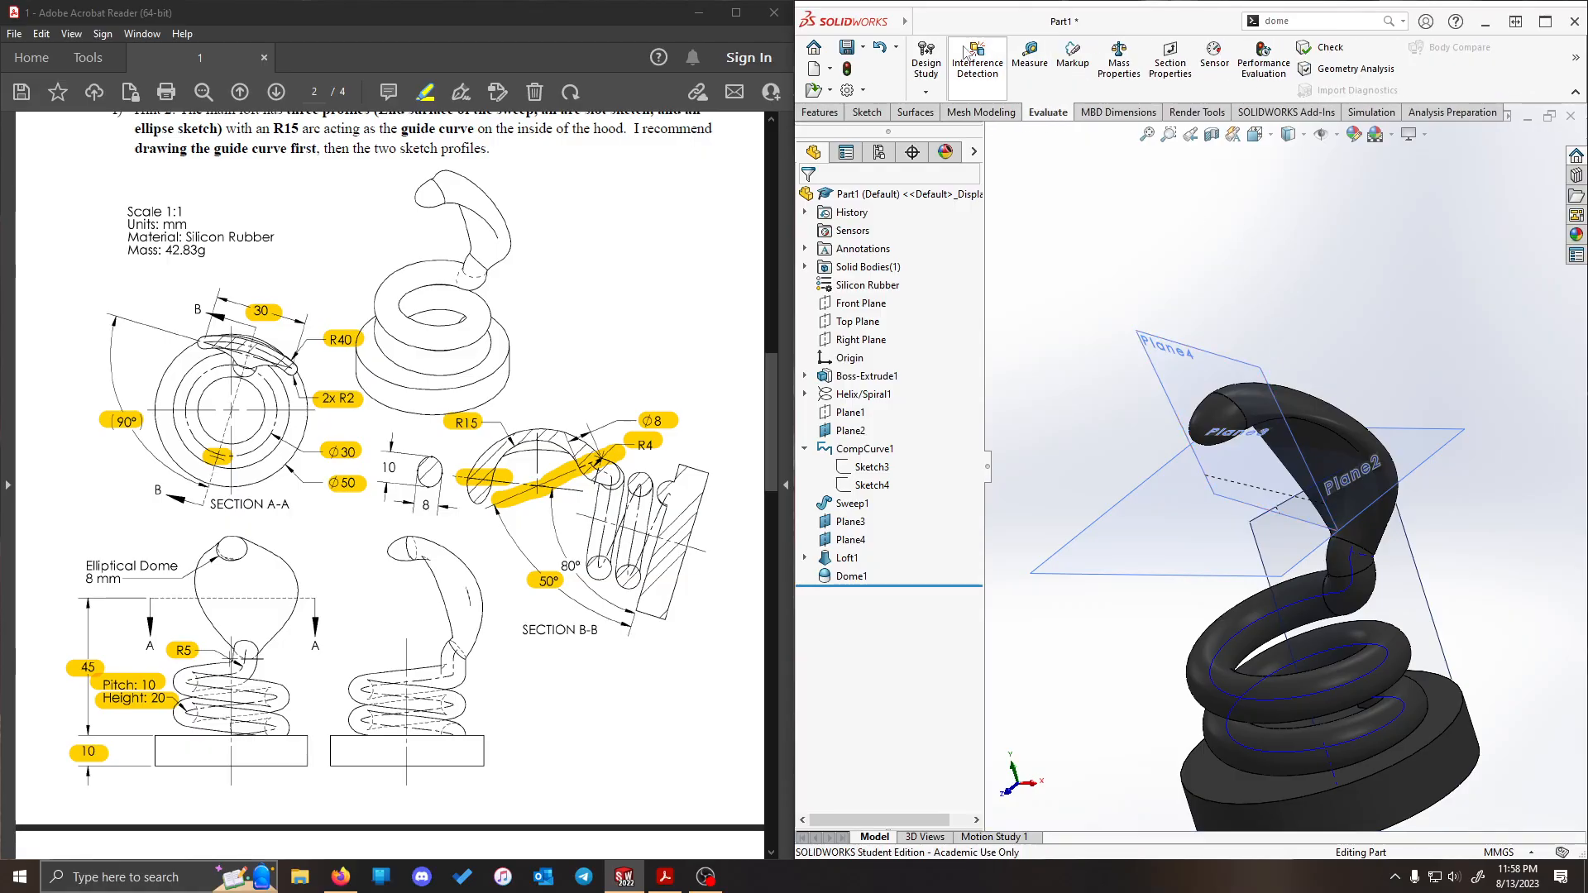
{"action": "left_click", "coordinate": [1119, 58]}
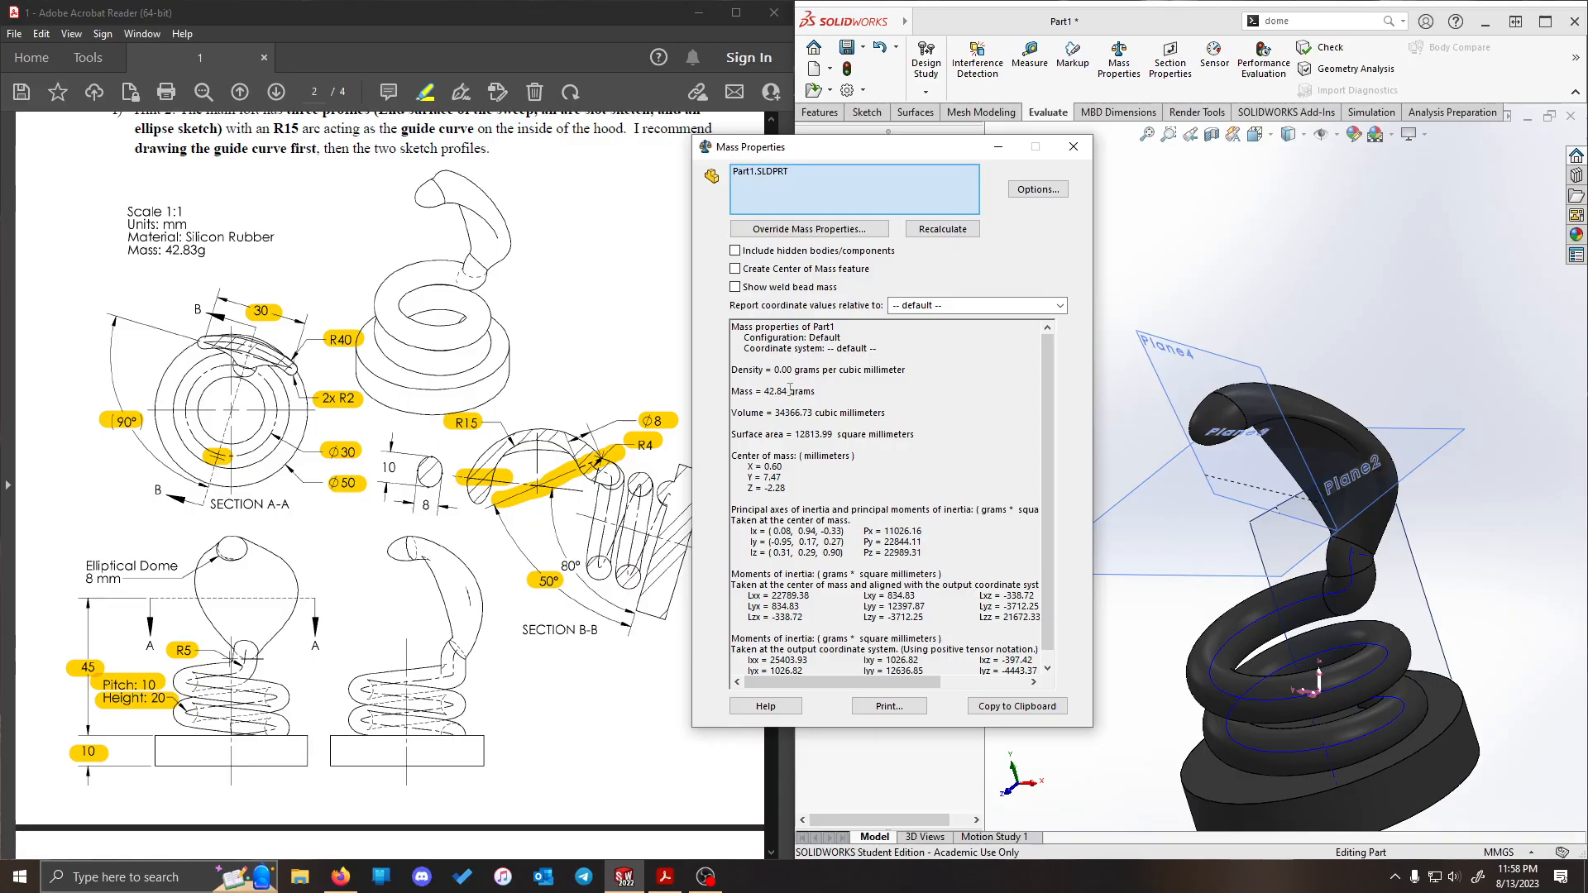
{"action": "left_click", "coordinate": [1074, 146]}
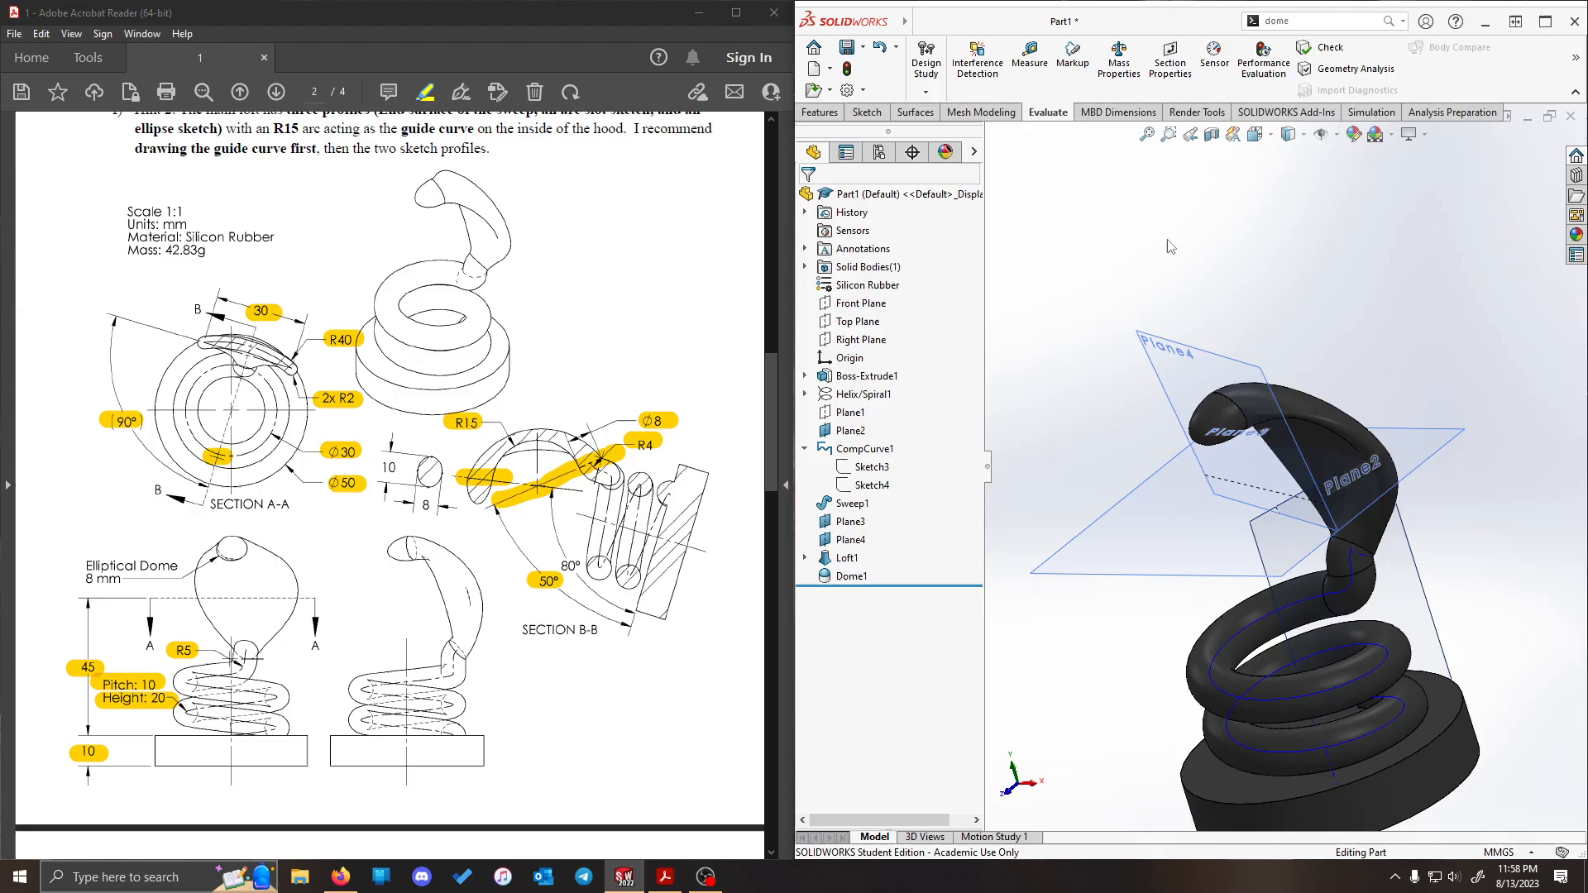
- Reopen the loft's elliptical tip profile sketch and delete the ellipse's 10 mm width dimension
{"action": "middle_click_drag", "start_coordinate": [1172, 247], "coordinate": [1468, 192]}
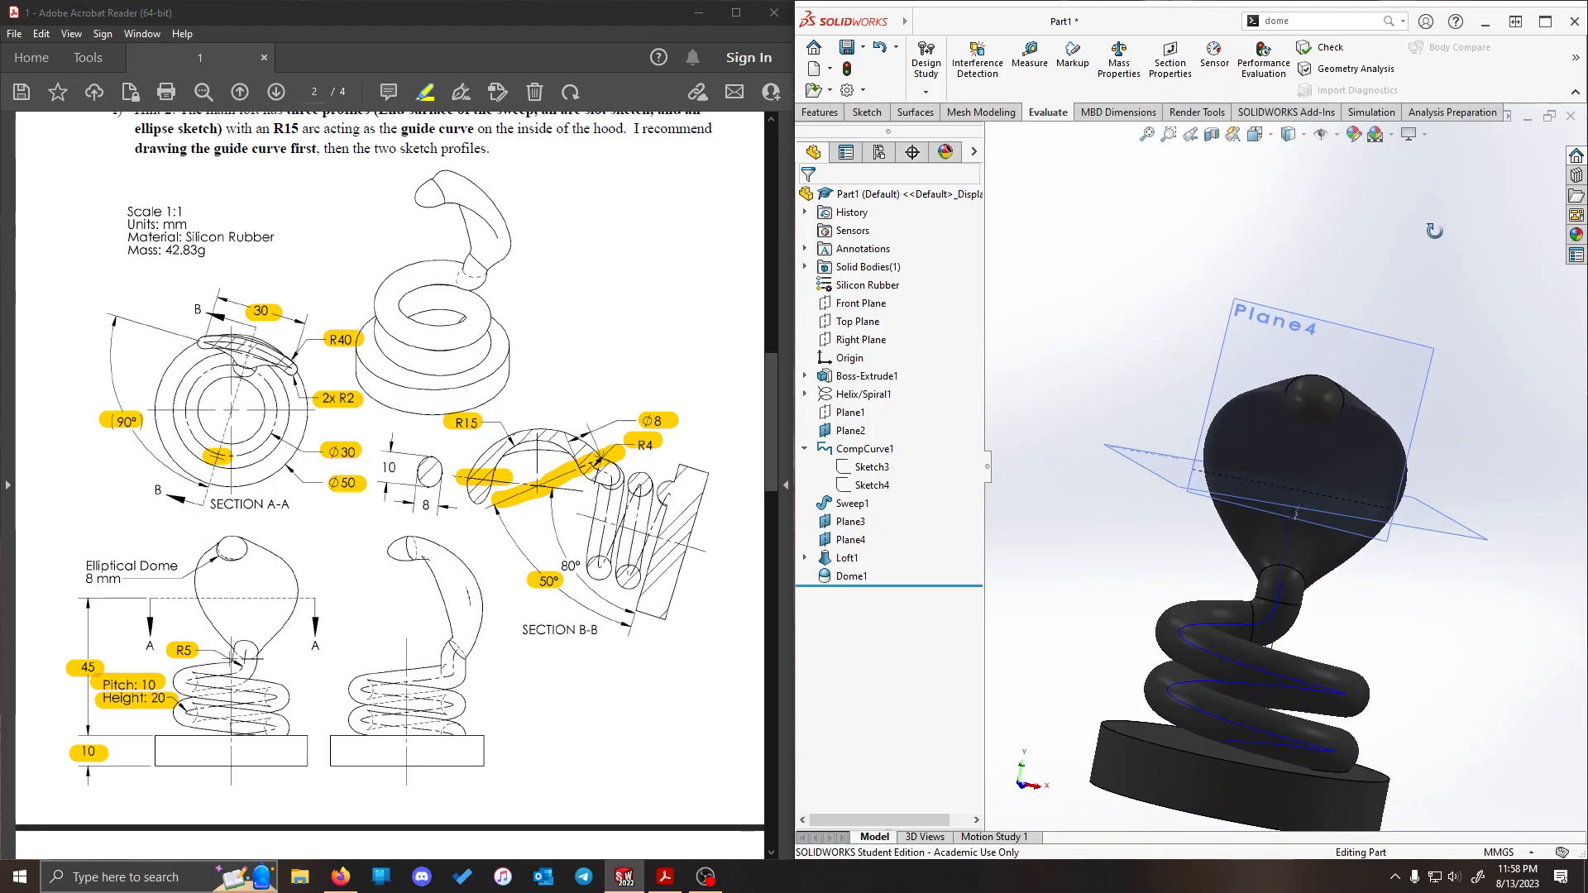
{"action": "left_click", "coordinate": [805, 558]}
{"action": "left_click", "coordinate": [875, 595]}
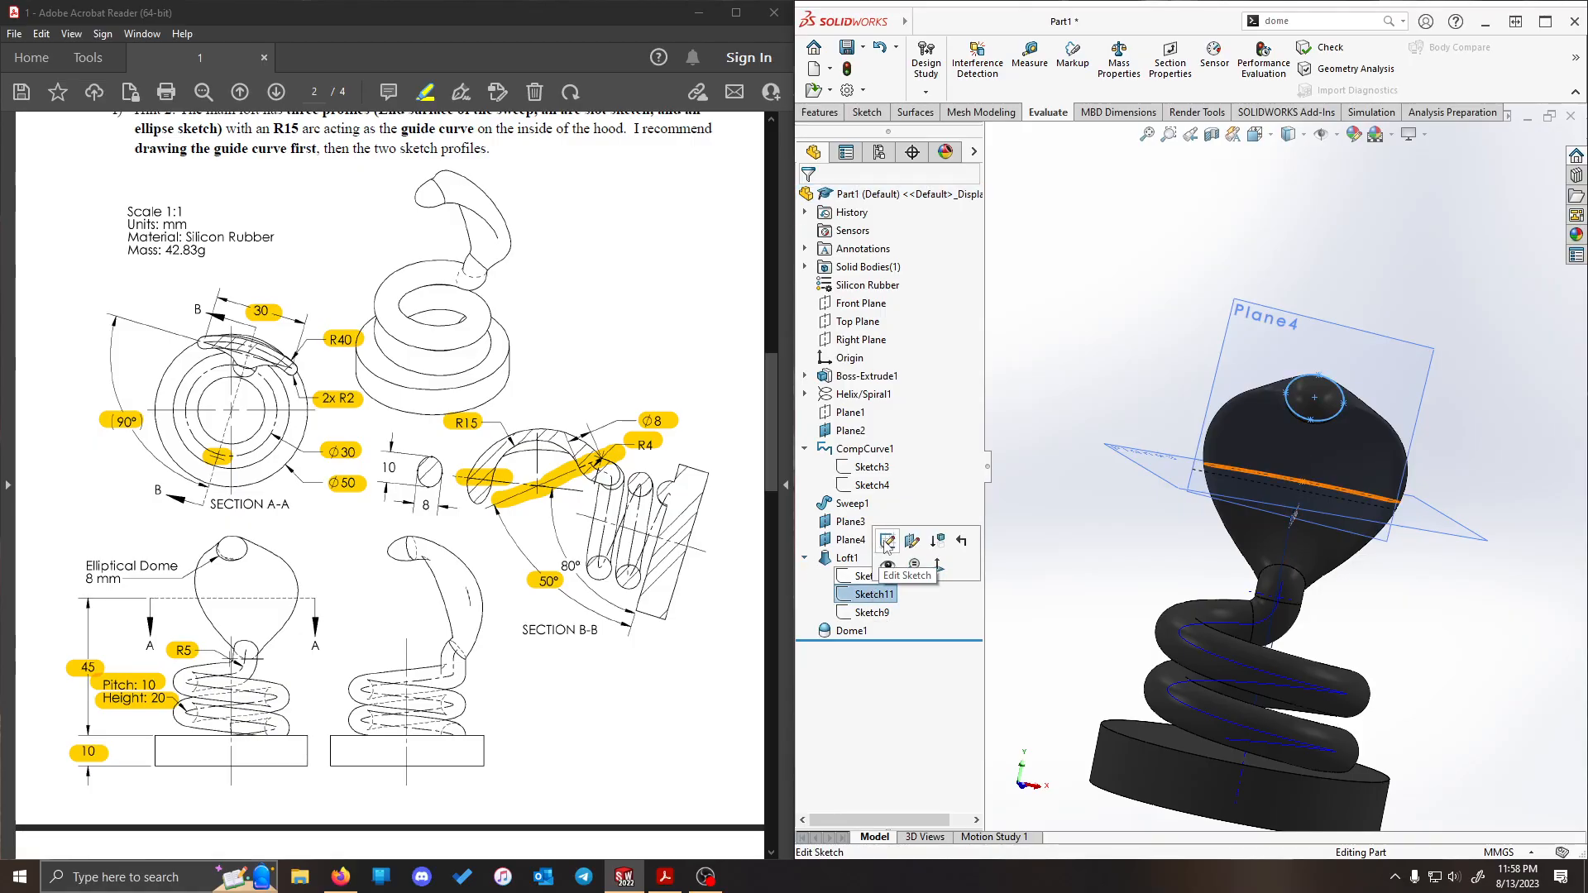
{"action": "left_click", "coordinate": [887, 542]}
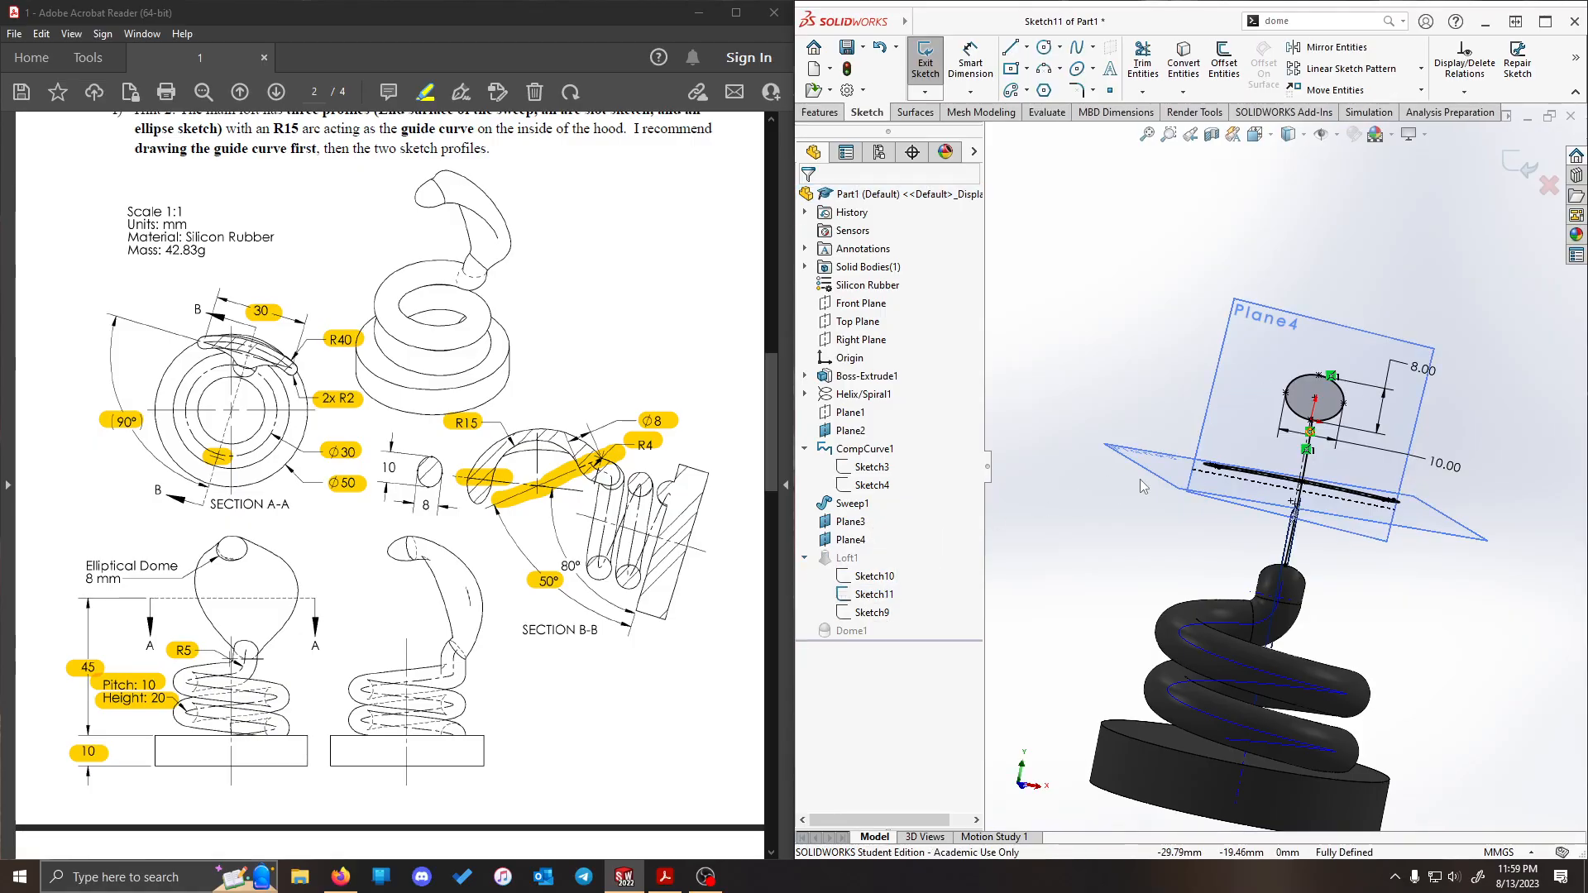
{"action": "scroll", "coordinate": [1456, 364], "scroll_direction": "down", "scroll_amount": 5}
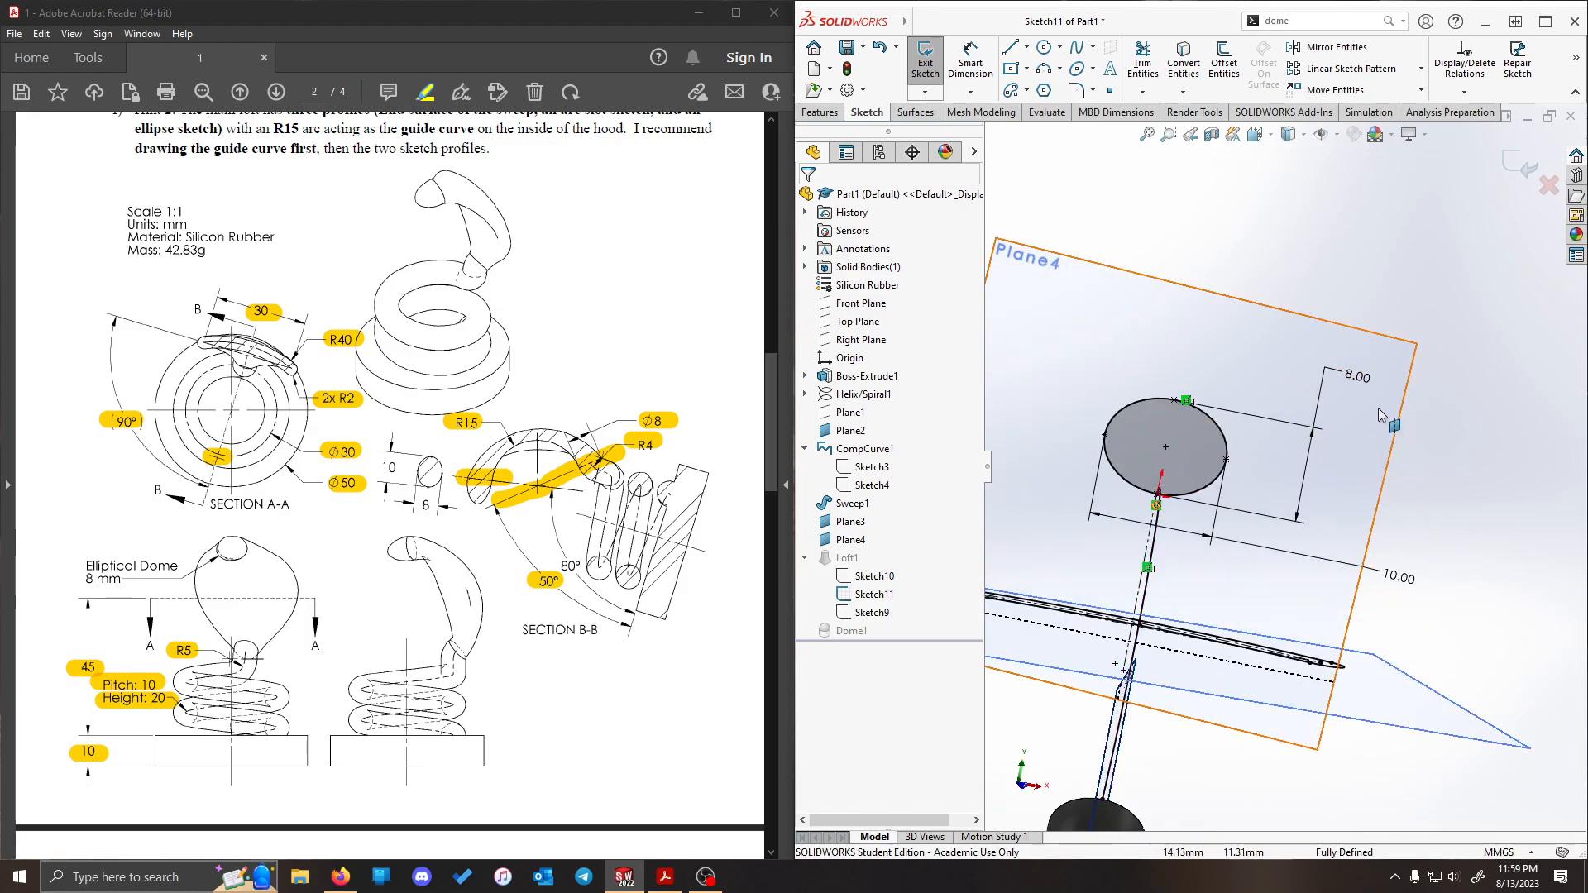
{"action": "left_click", "coordinate": [1398, 577]}
{"action": "key", "text": "Delete"}
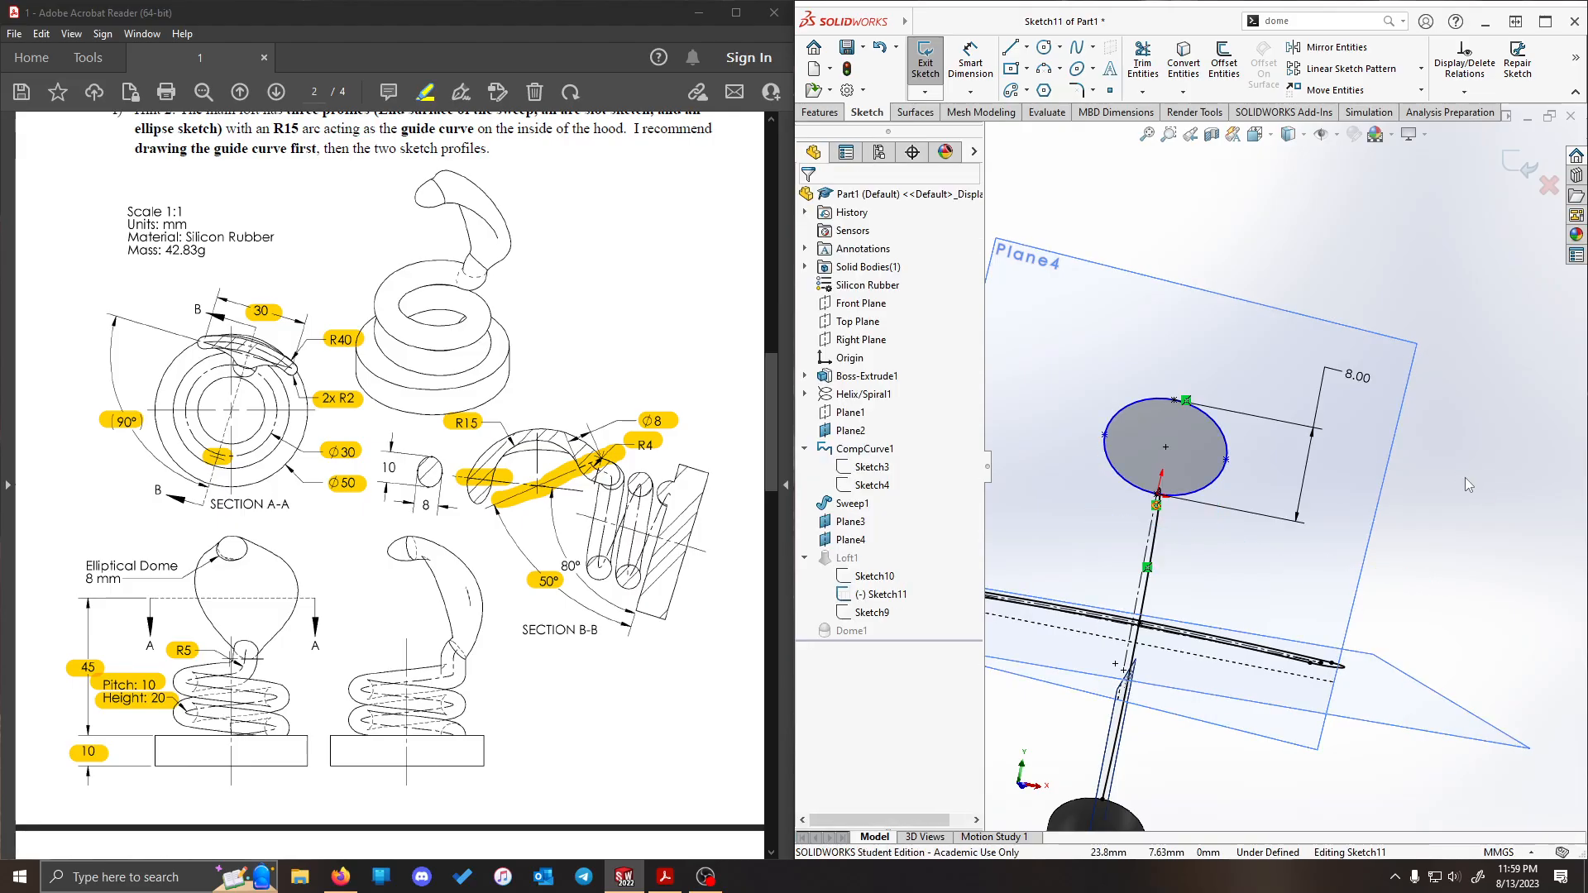
- Delete the remaining 8 mm height dimension from the tip ellipse
{"action": "double_click", "coordinate": [1358, 376]}
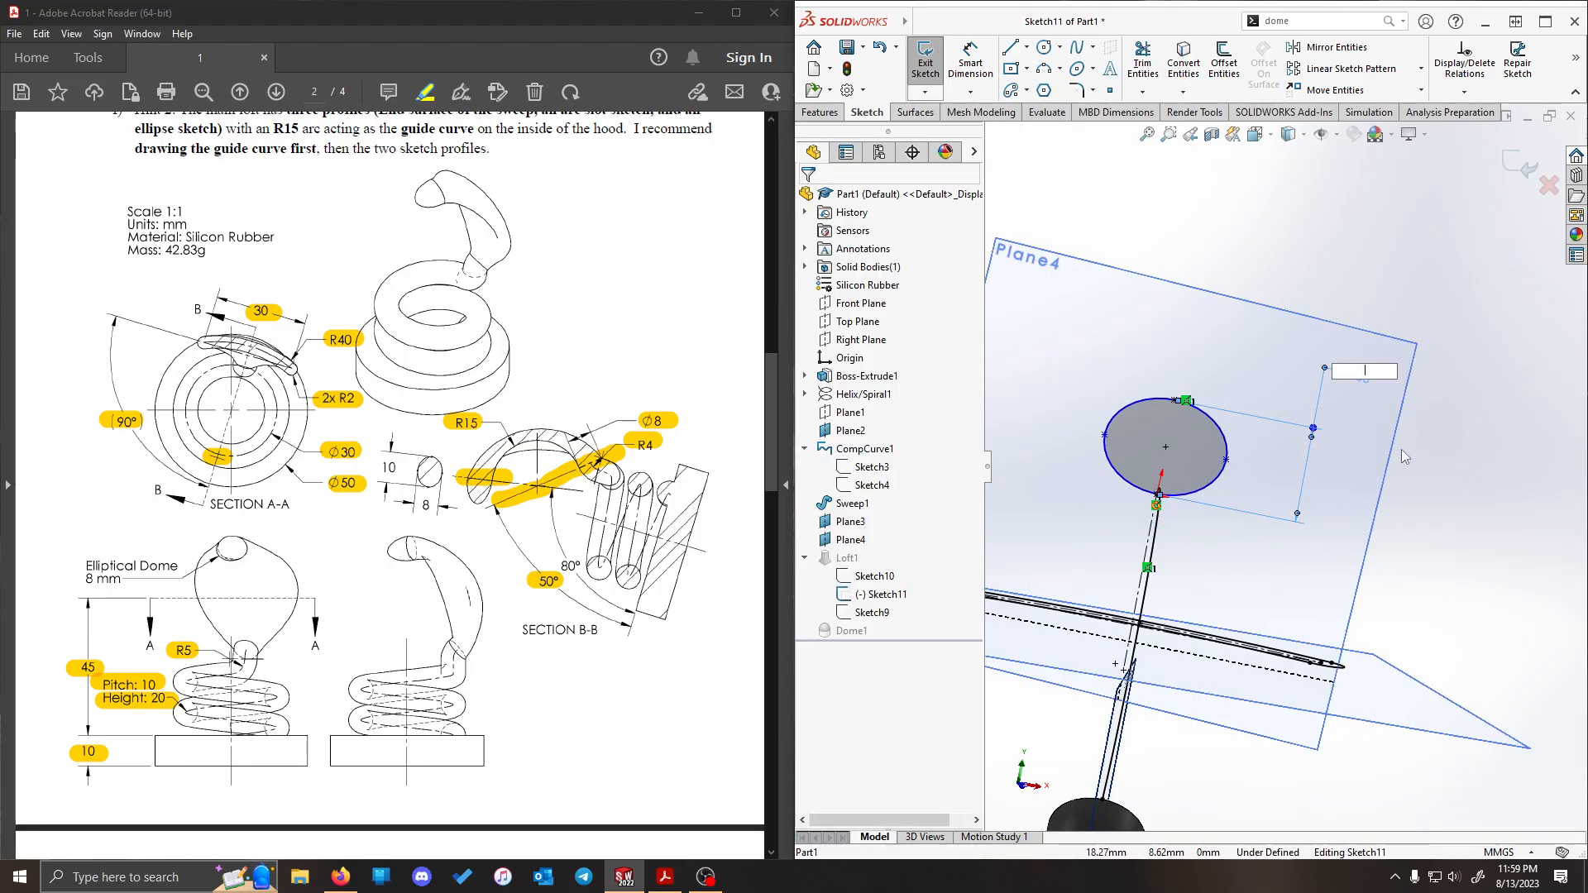
{"action": "left_click", "coordinate": [1318, 412]}
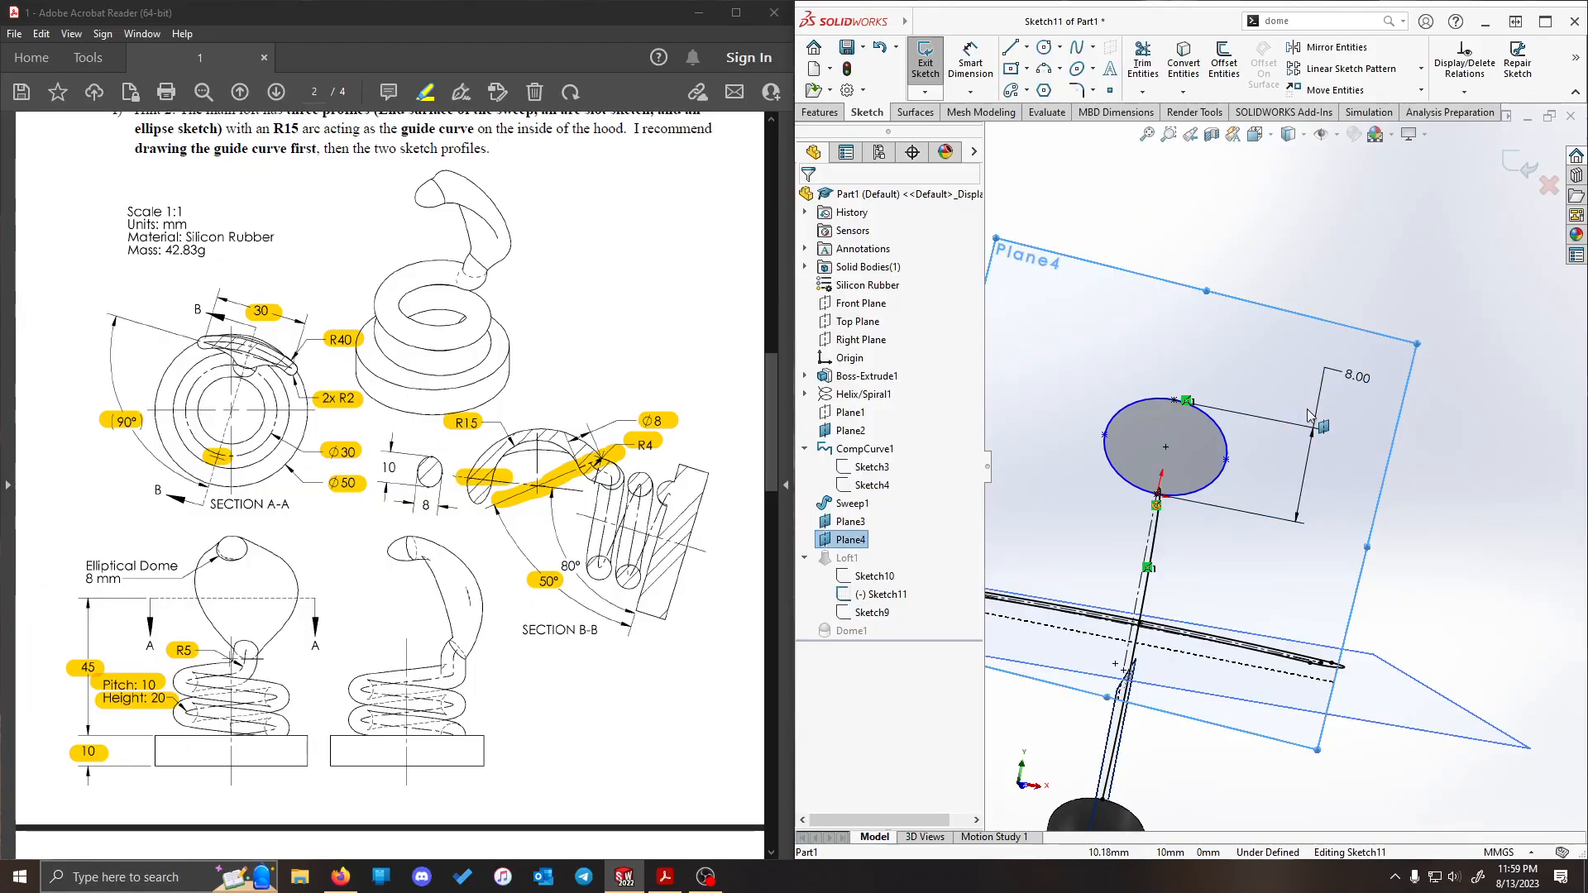
{"action": "double_click", "coordinate": [1358, 374]}
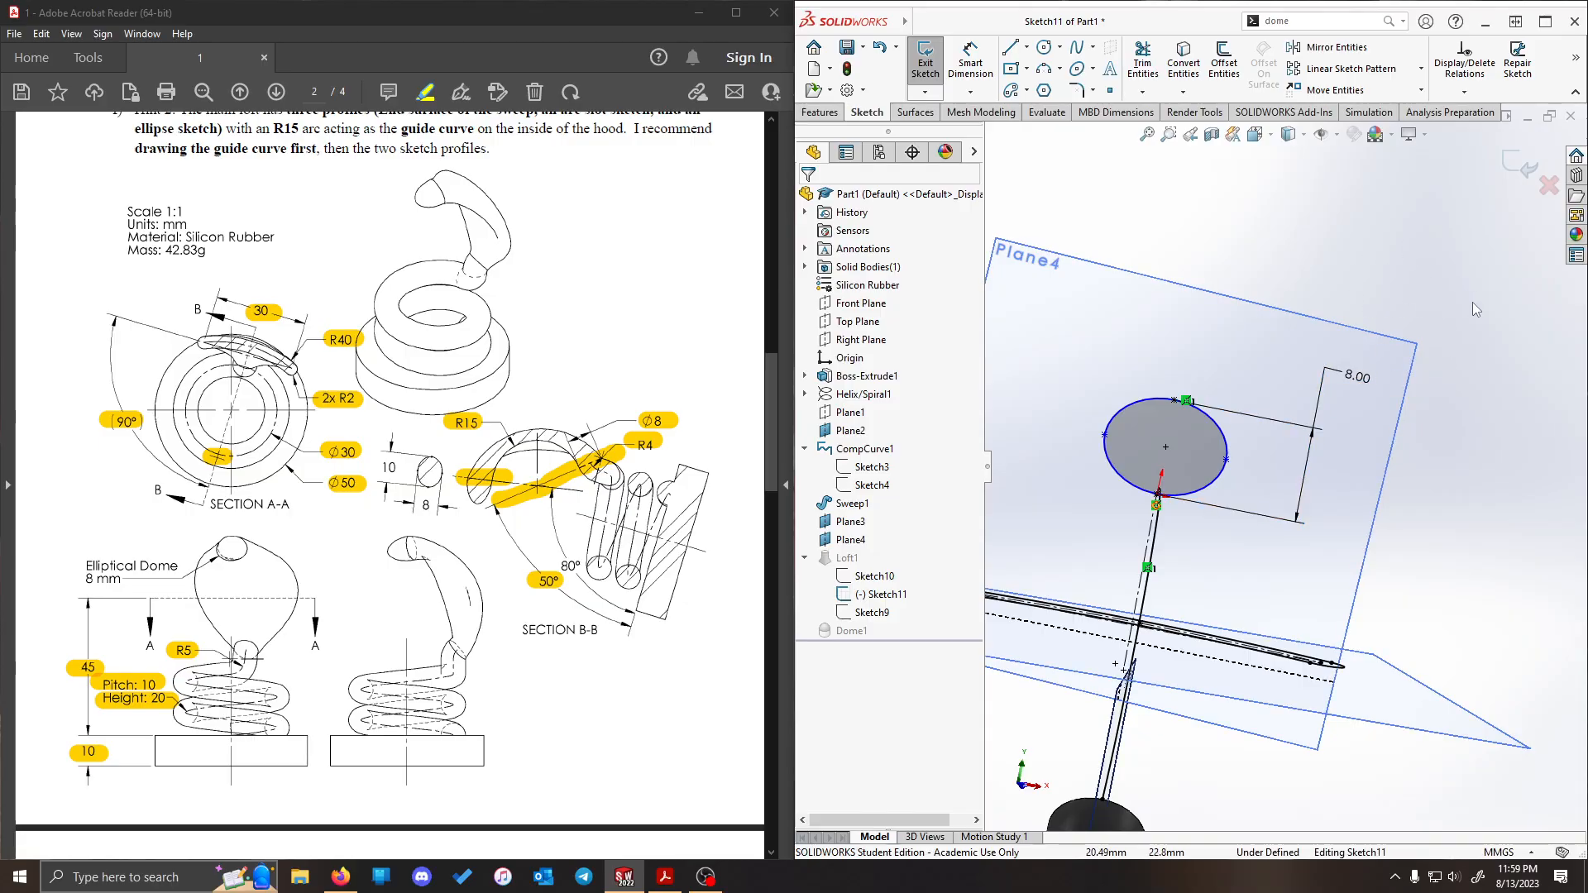
{"action": "left_click_drag", "start_coordinate": [1476, 394], "coordinate": [1271, 516]}
{"action": "key", "text": "Delete"}
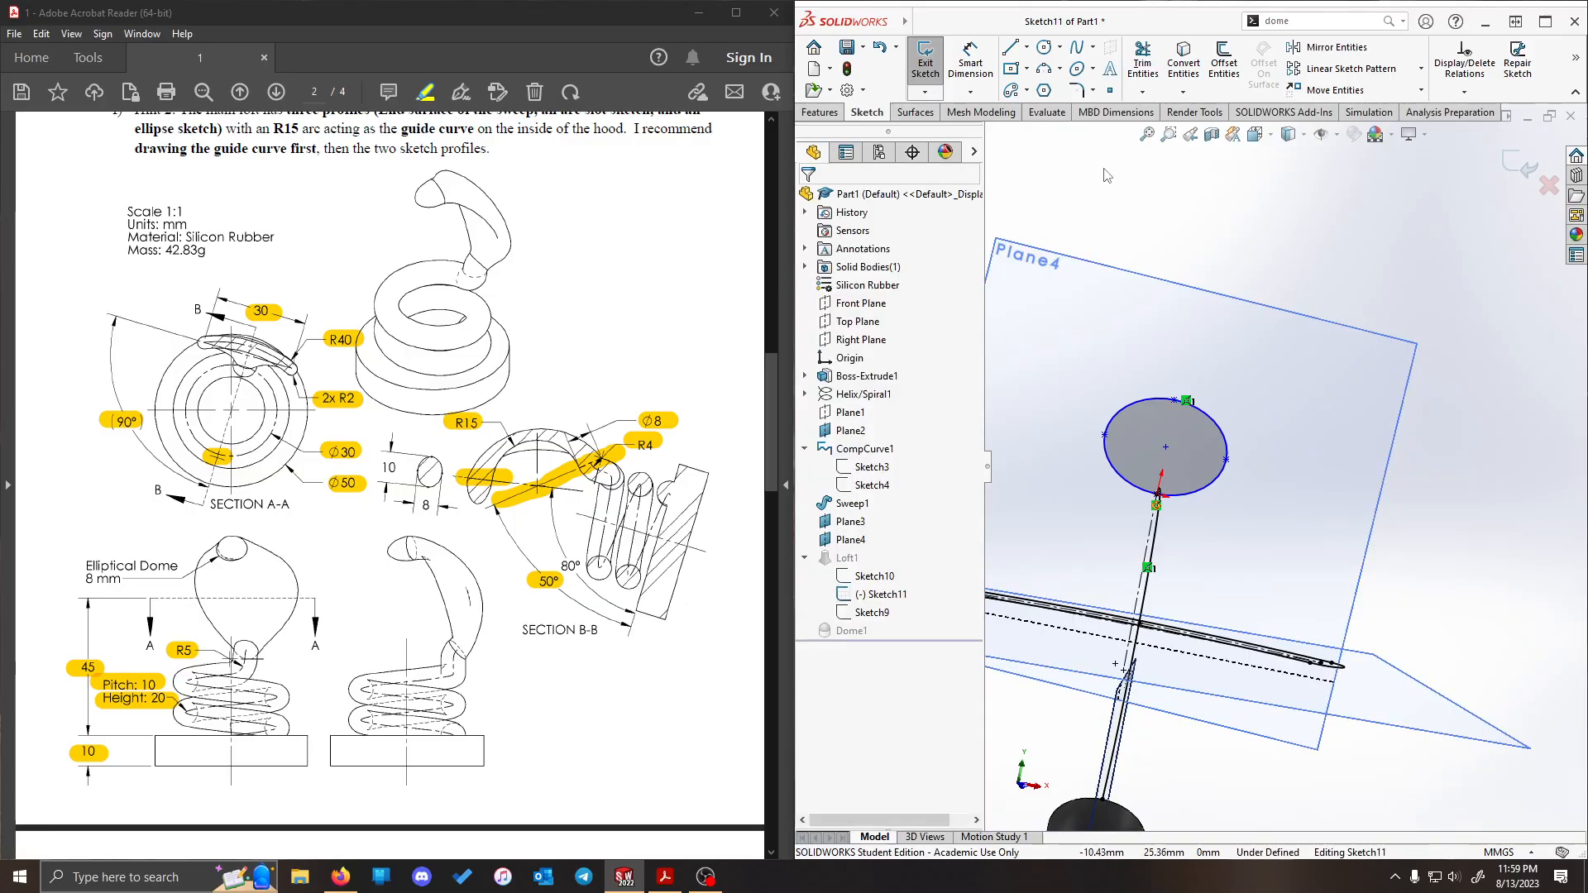
- Draw two construction centerlines across the tip ellipse, joining opposite quadrant points along its short and long axes
{"action": "left_click", "coordinate": [1027, 47]}
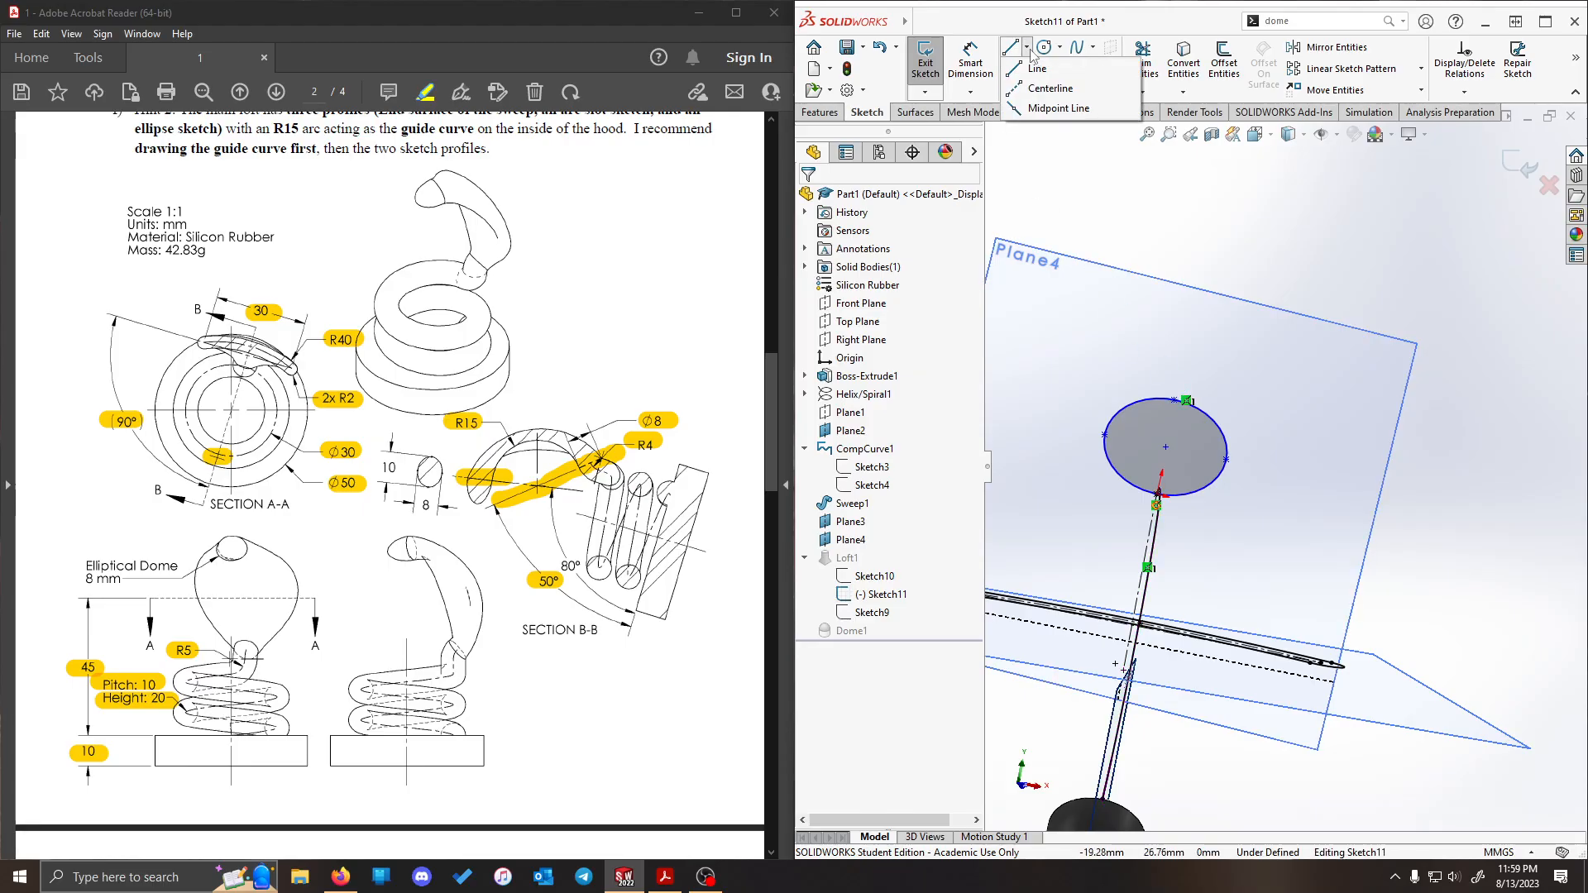
{"action": "left_click", "coordinate": [1041, 88]}
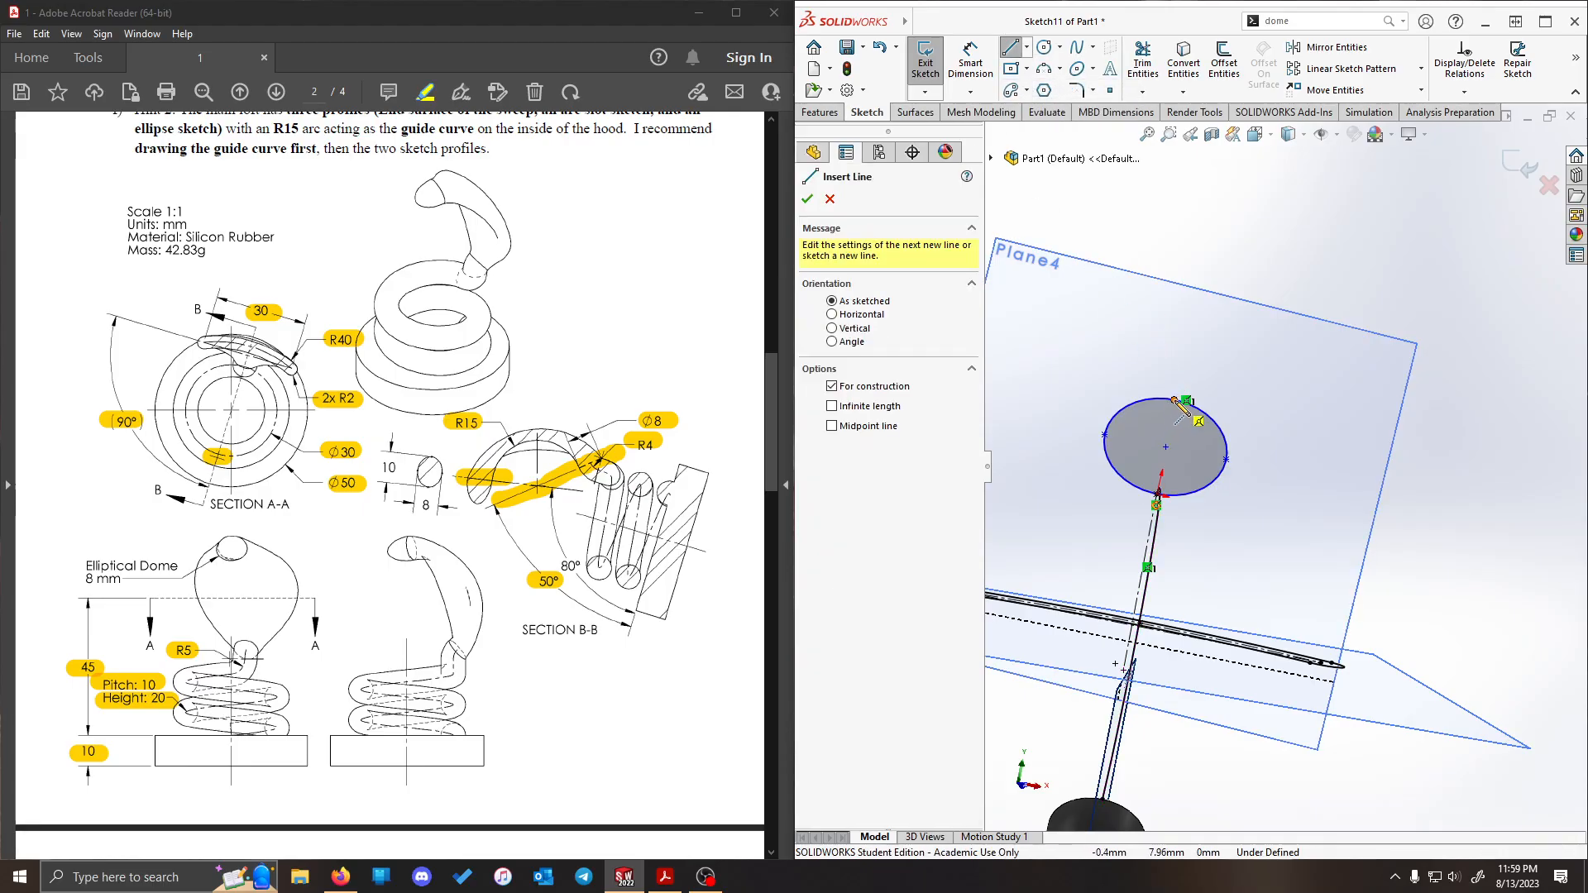
{"action": "left_click", "coordinate": [1157, 483]}
{"action": "key", "text": "Escape"}
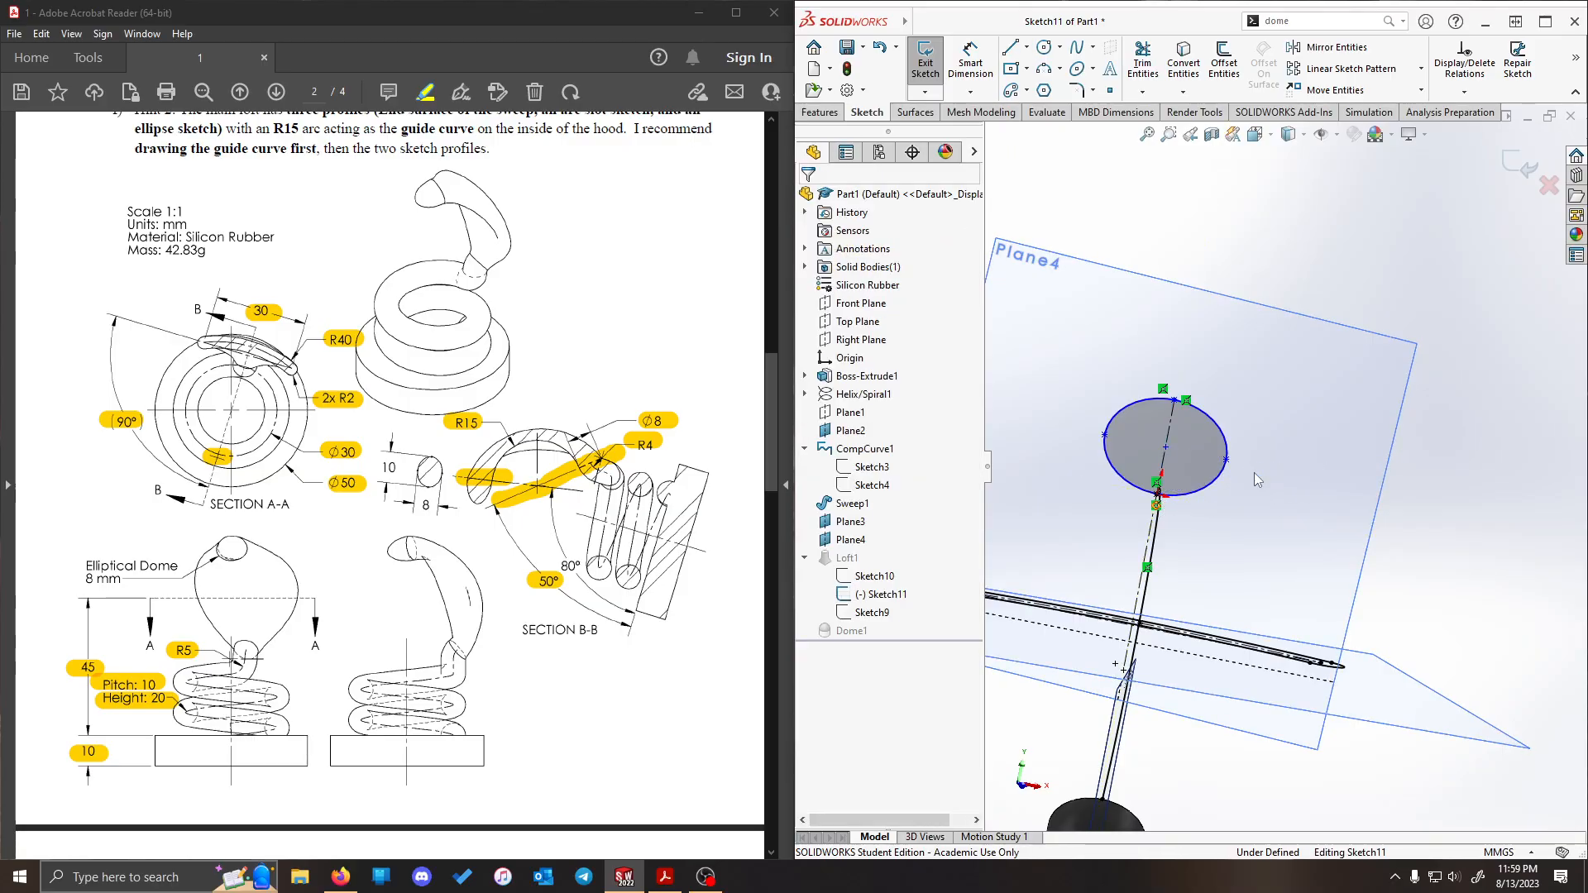
{"action": "key", "text": "Return"}
{"action": "left_click", "coordinate": [1166, 447]}
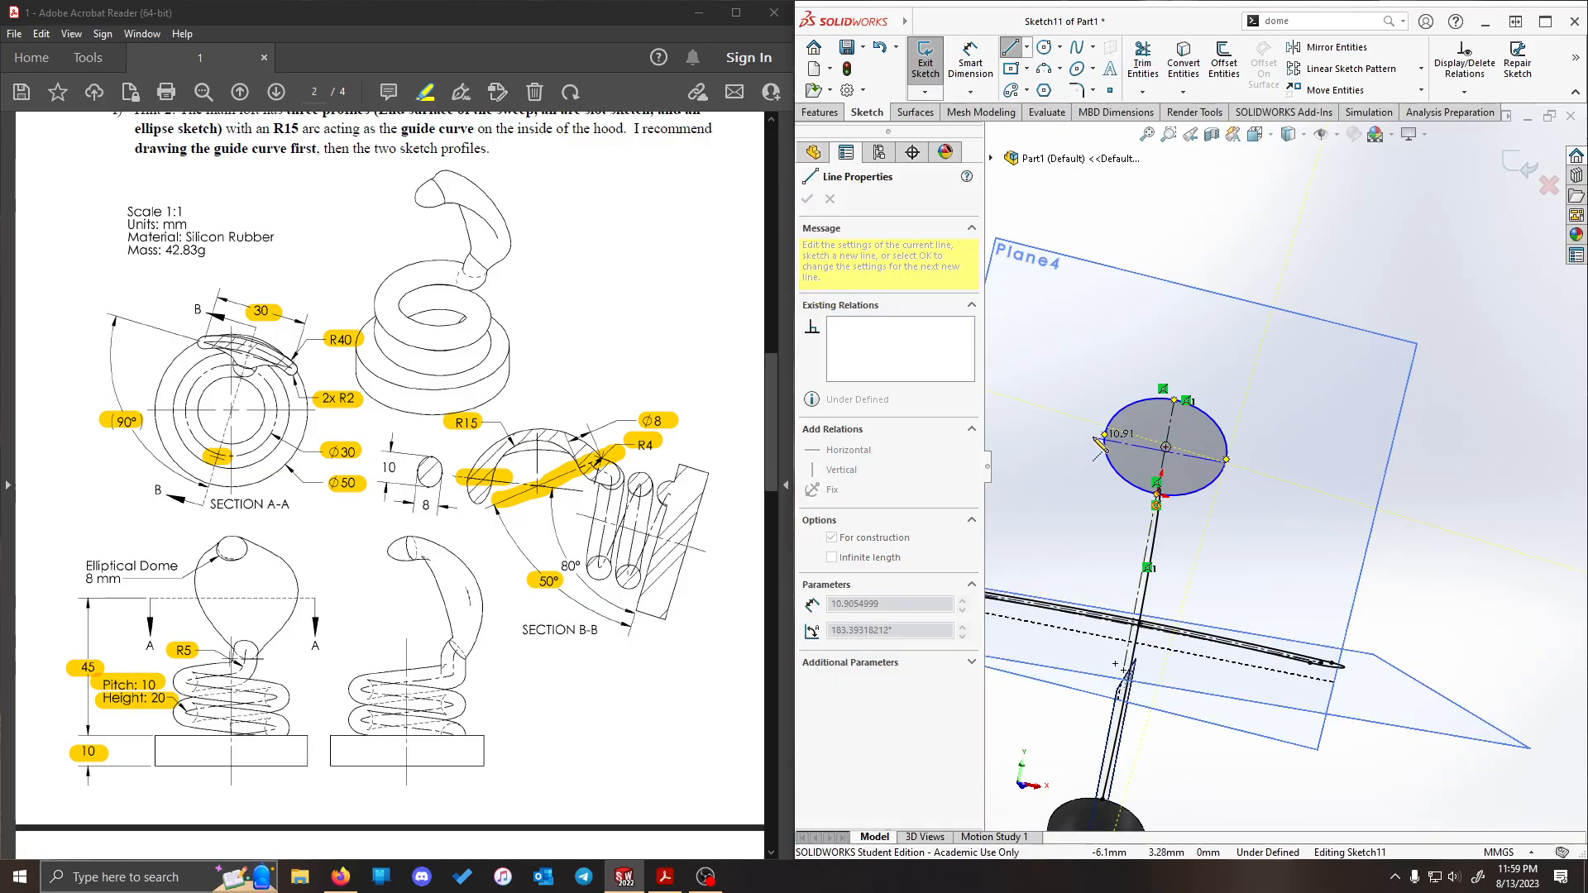
{"action": "left_click", "coordinate": [1226, 460]}
{"action": "key", "text": "Escape"}
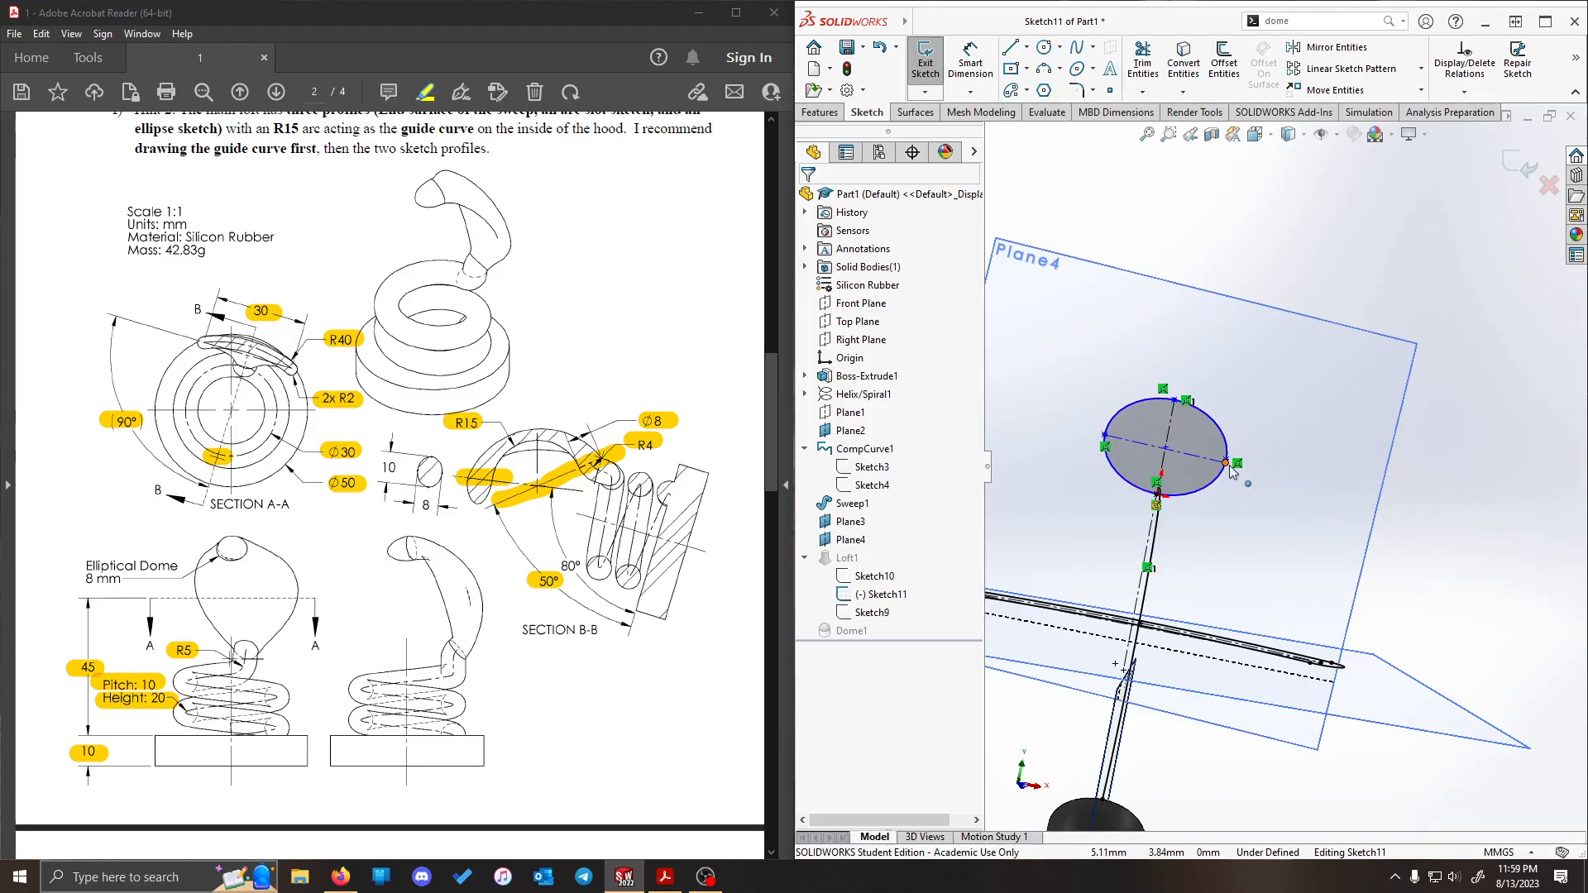
- Stretch the ellipse to about 15 mm wide and dimension its long-axis centerline to 10 mm
{"action": "left_click_drag", "start_coordinate": [1227, 461], "coordinate": [1259, 465]}
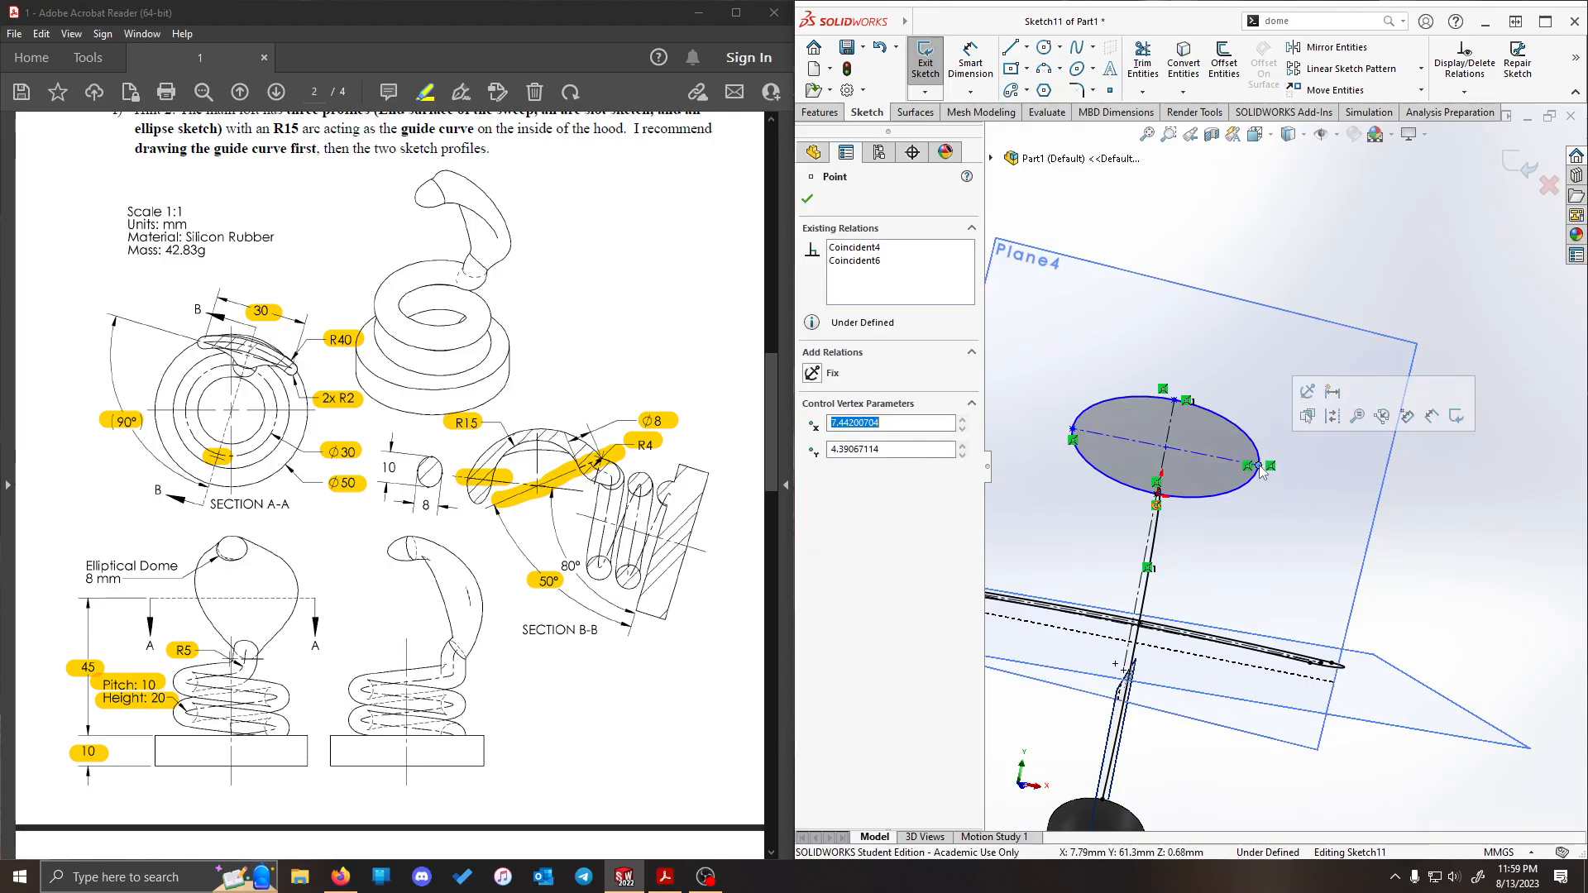
{"action": "left_click", "coordinate": [1463, 539]}
{"action": "left_click", "coordinate": [984, 60]}
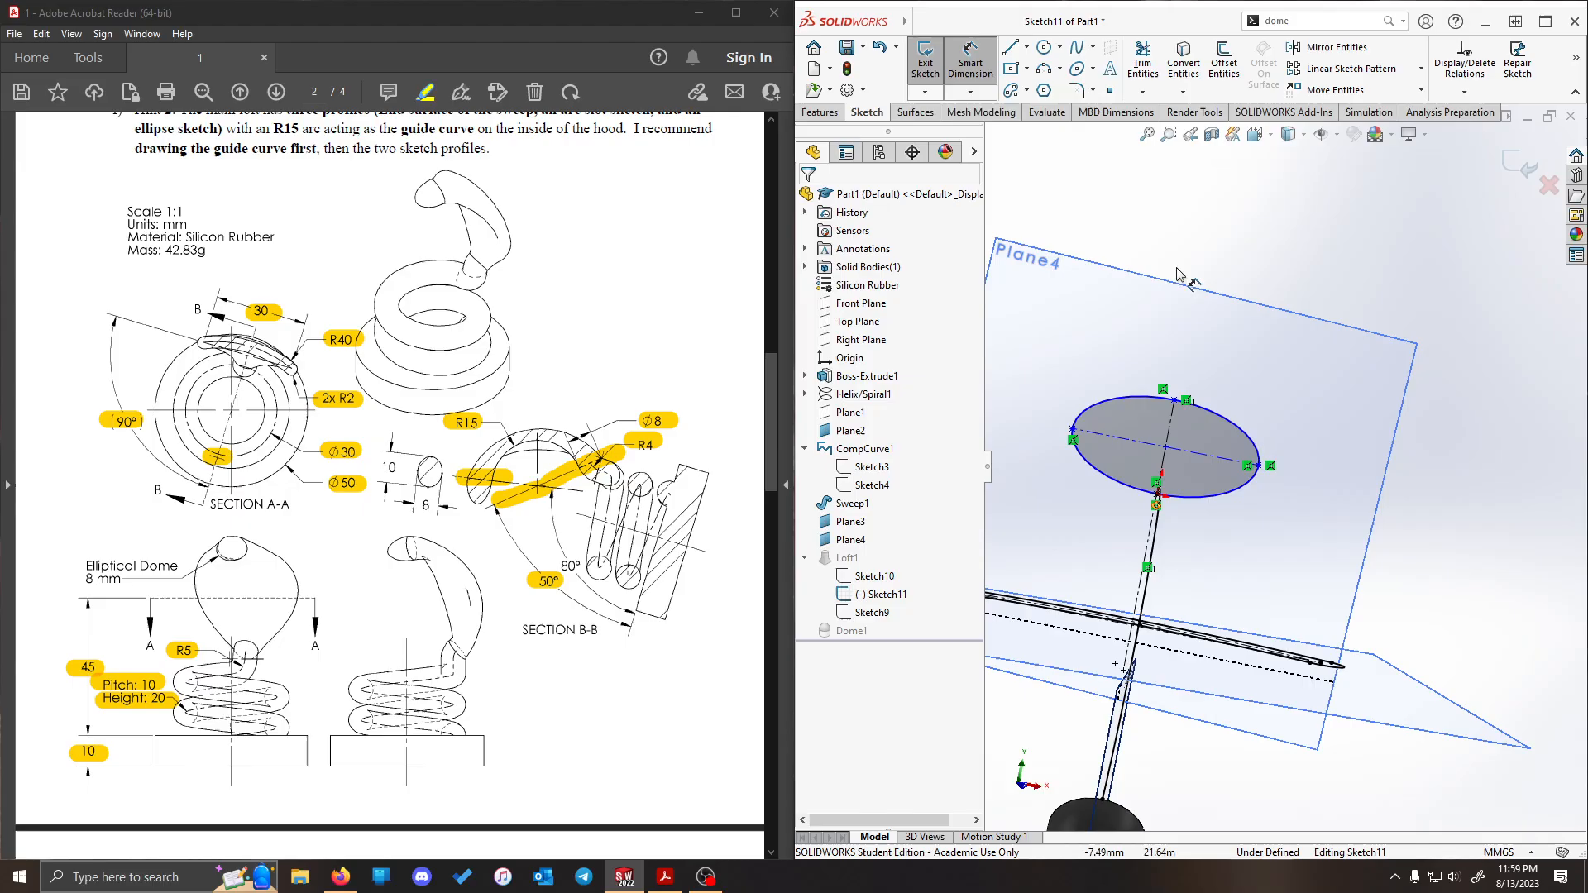
{"action": "left_click", "coordinate": [1207, 456]}
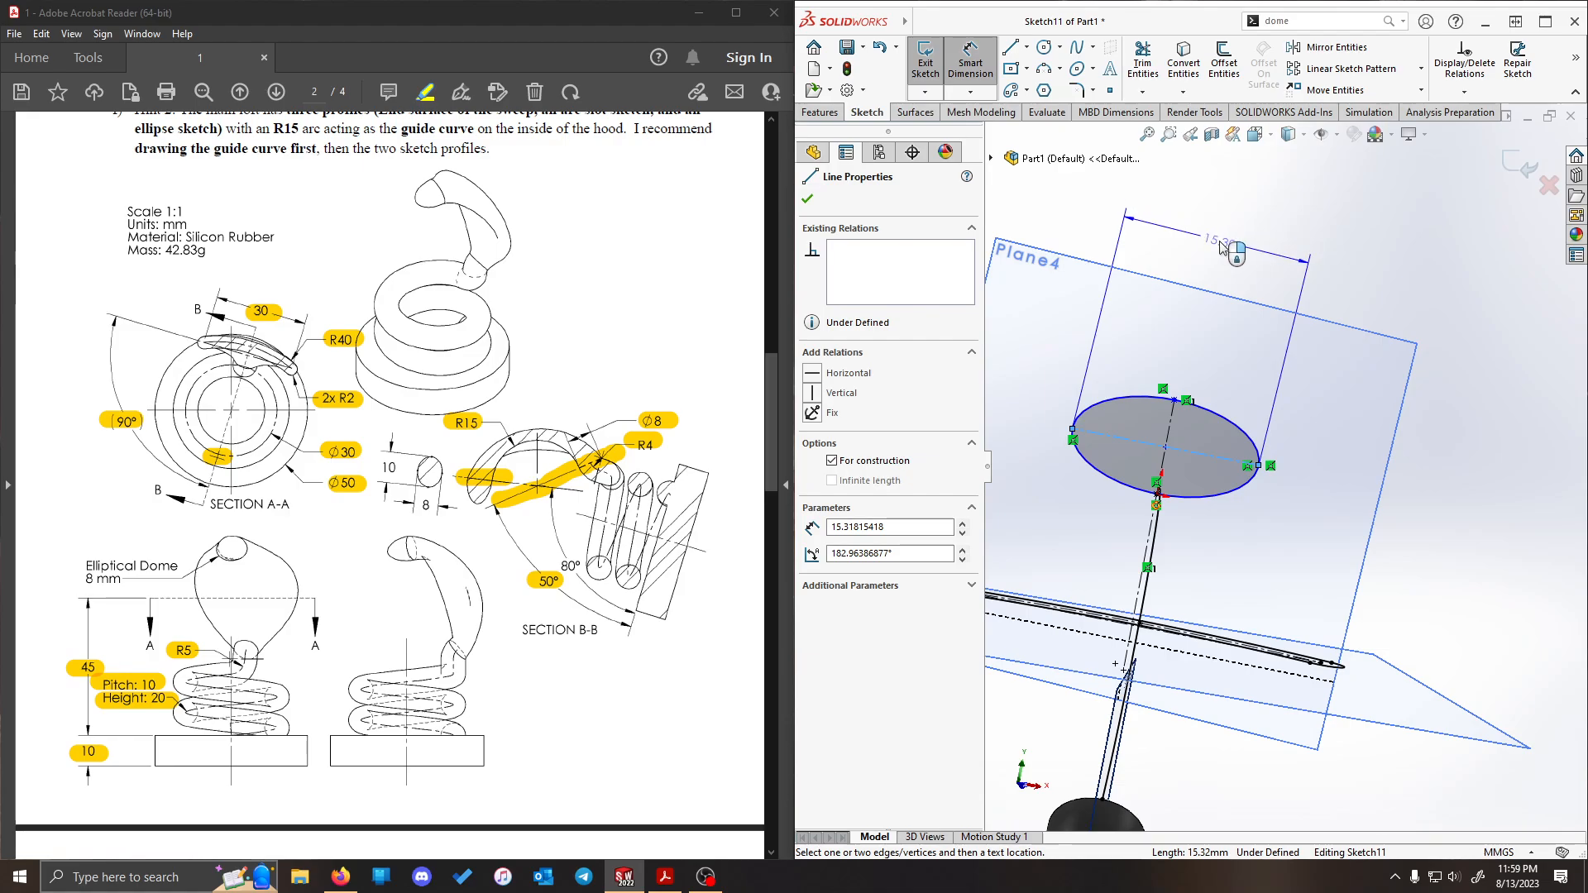
{"action": "left_click", "coordinate": [1011, 370]}
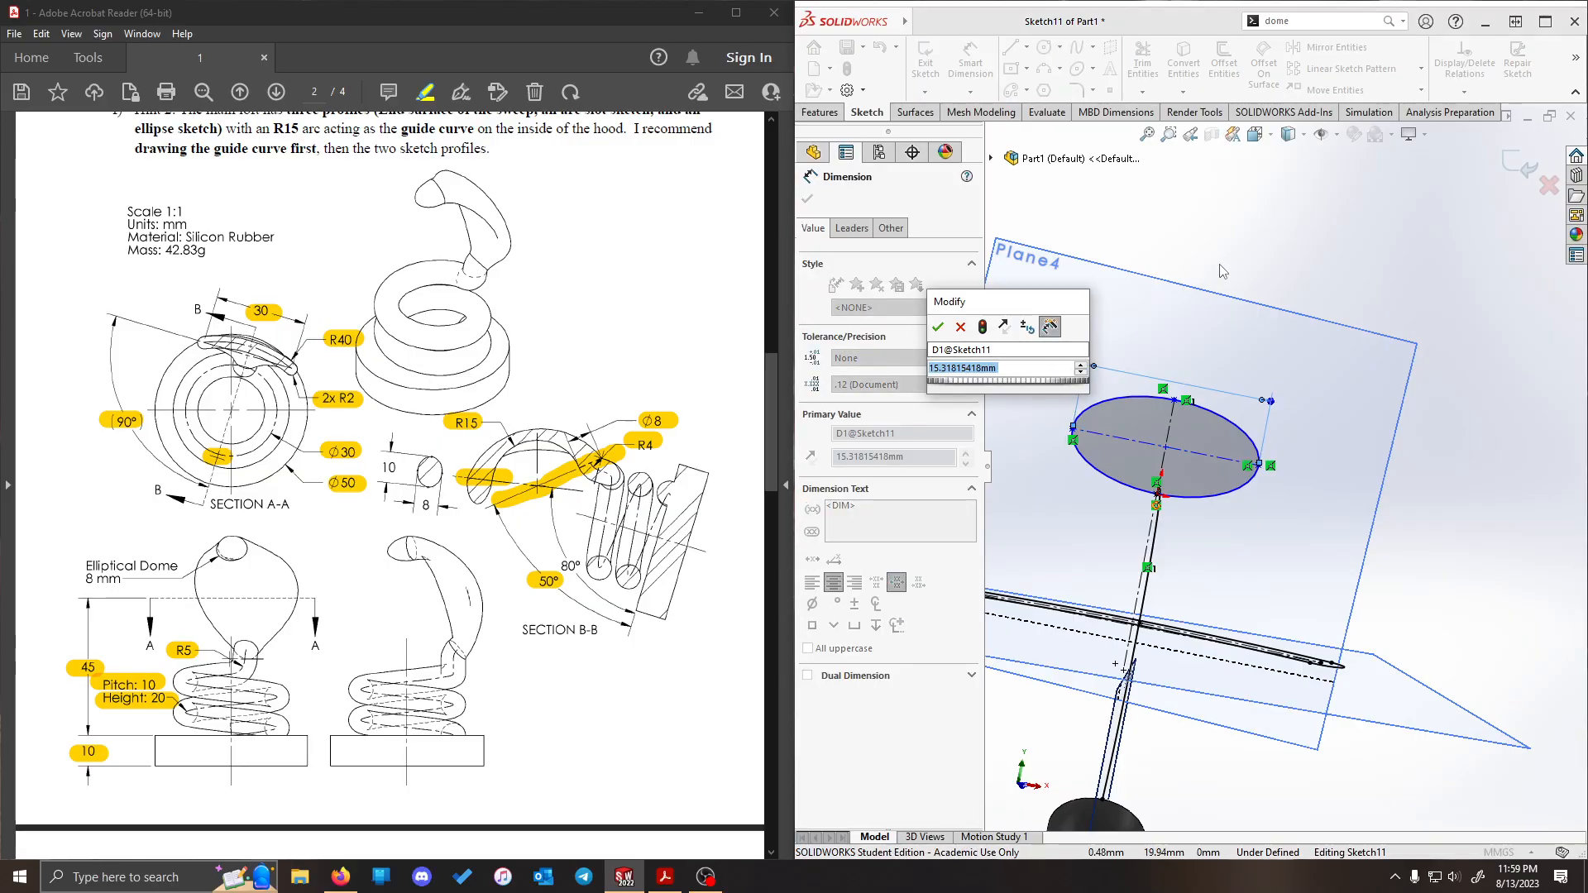
{"action": "type", "text": "10"}
{"action": "key", "text": "Return"}
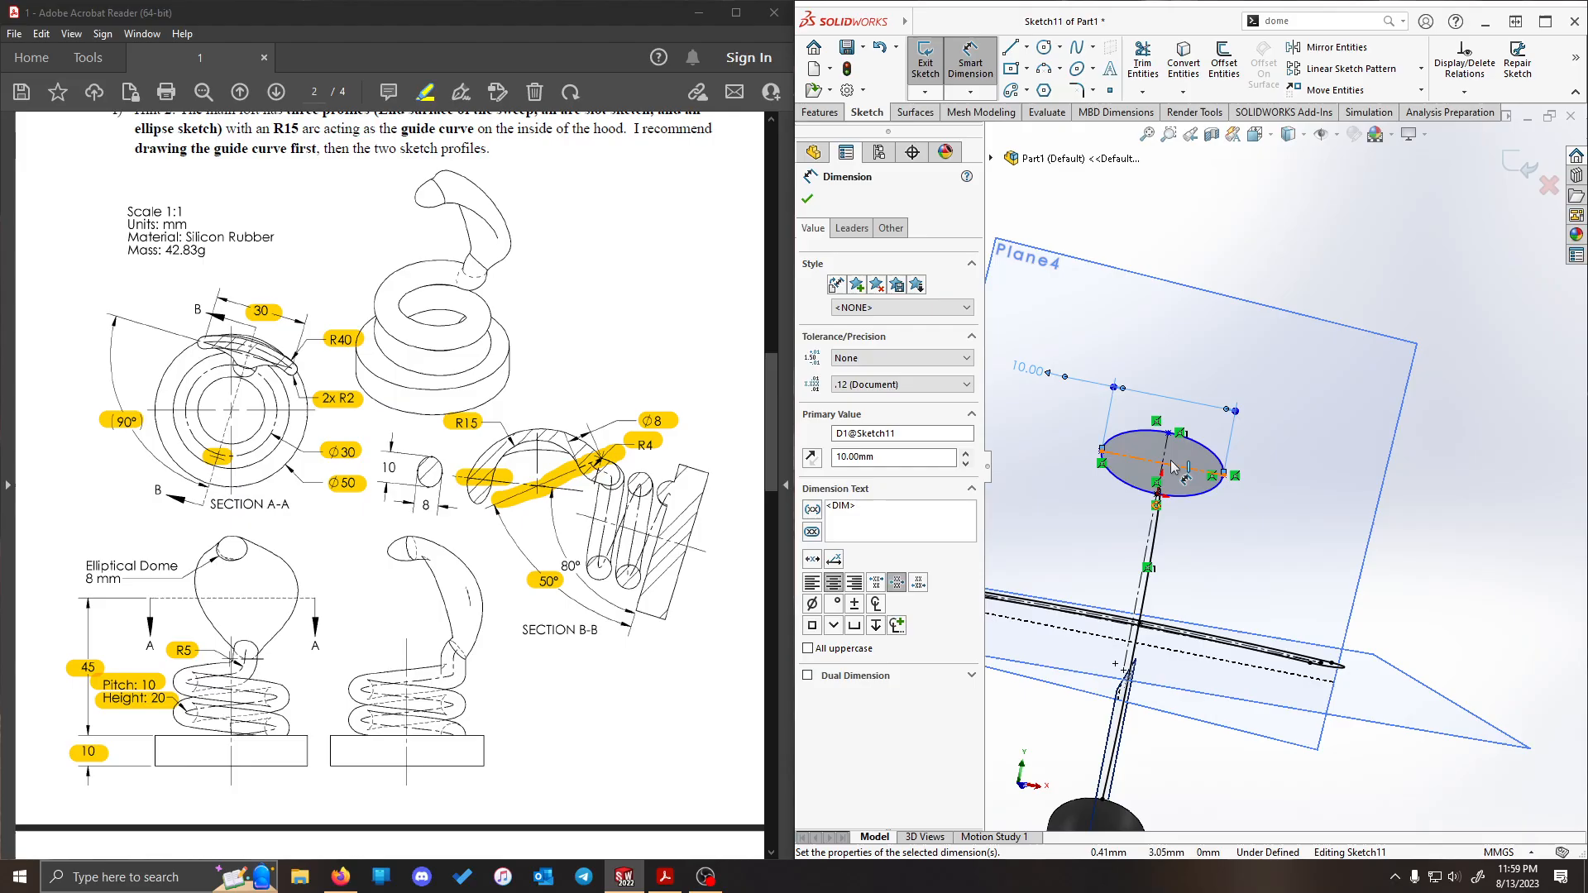
- Dimension the ellipse's short-axis centerline to 8 mm and exit the sketch to rebuild the loft and dome
{"action": "left_click", "coordinate": [1291, 530]}
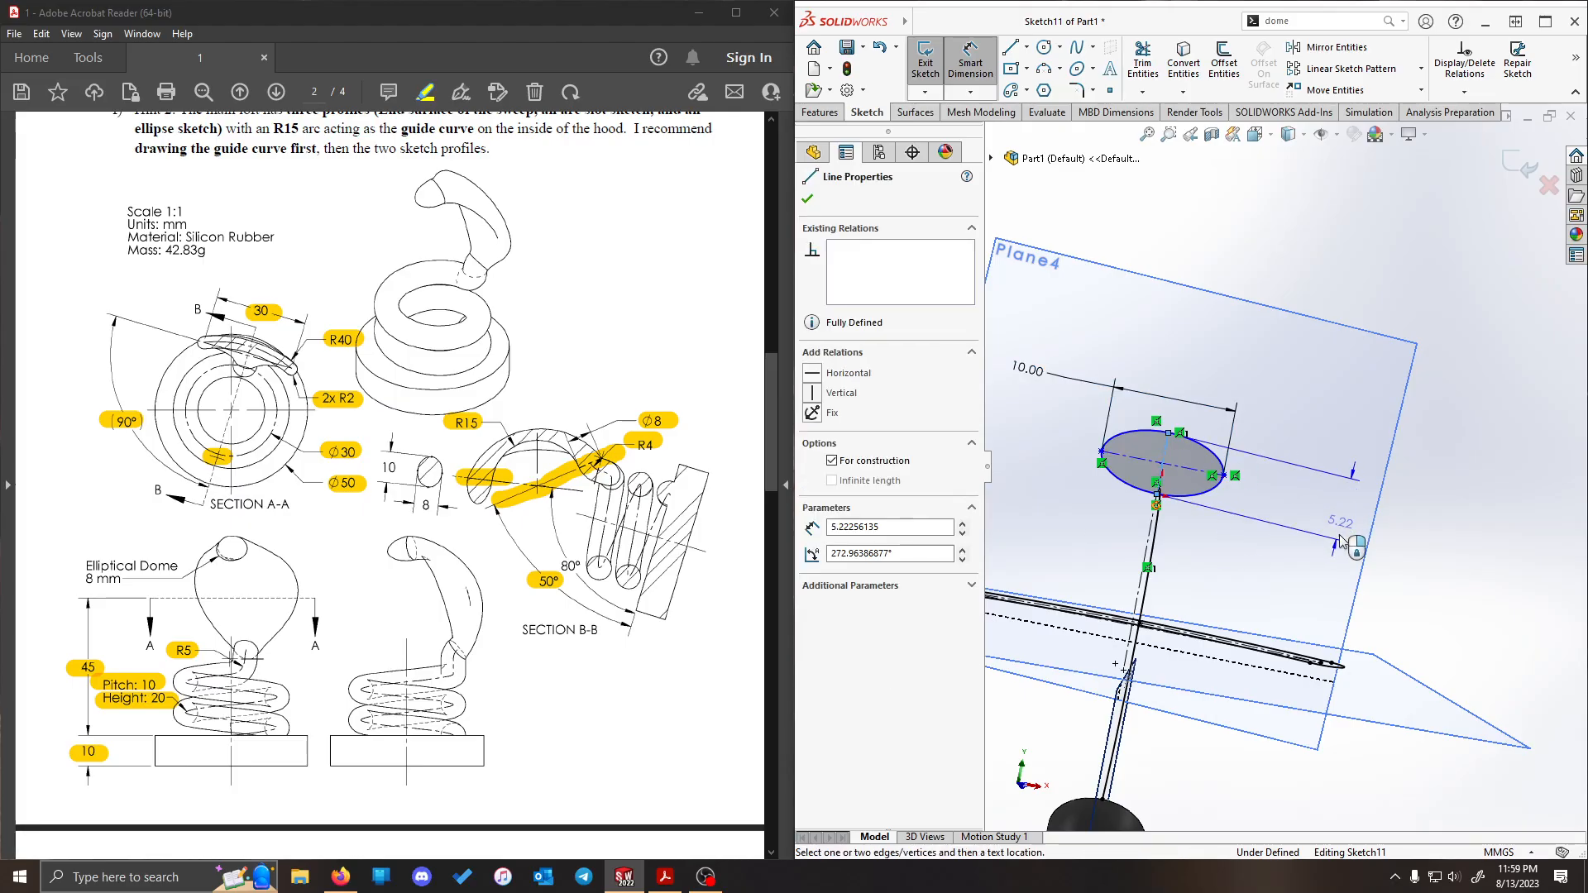
{"action": "left_click", "coordinate": [1340, 249]}
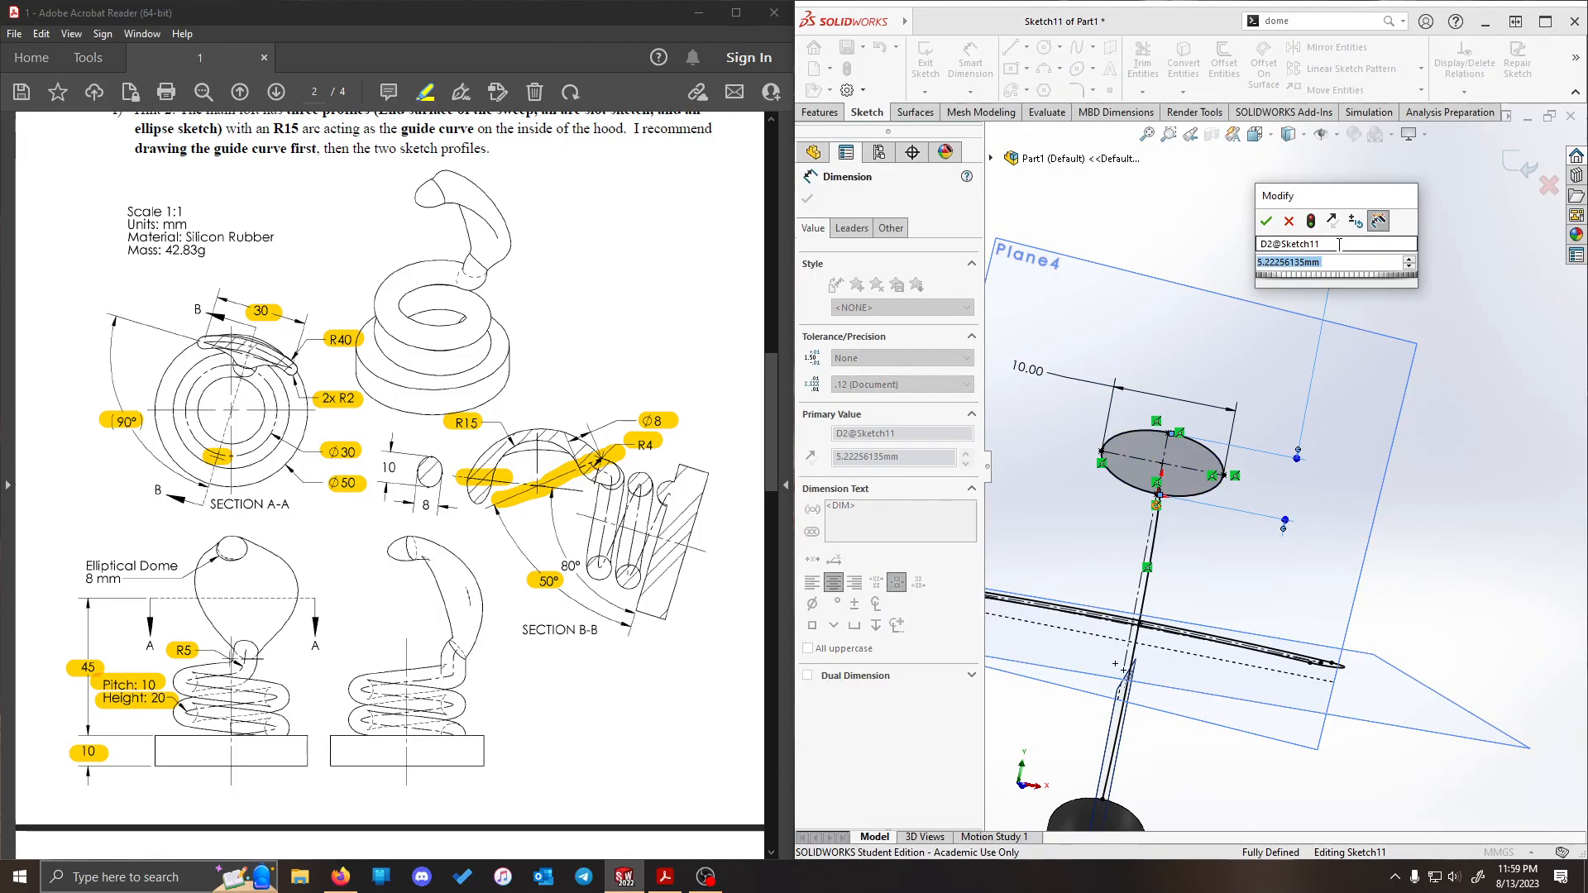
{"action": "type", "text": "8"}
{"action": "key", "text": "Return"}
{"action": "scroll", "coordinate": [1139, 409], "scroll_direction": "down", "scroll_amount": 5}
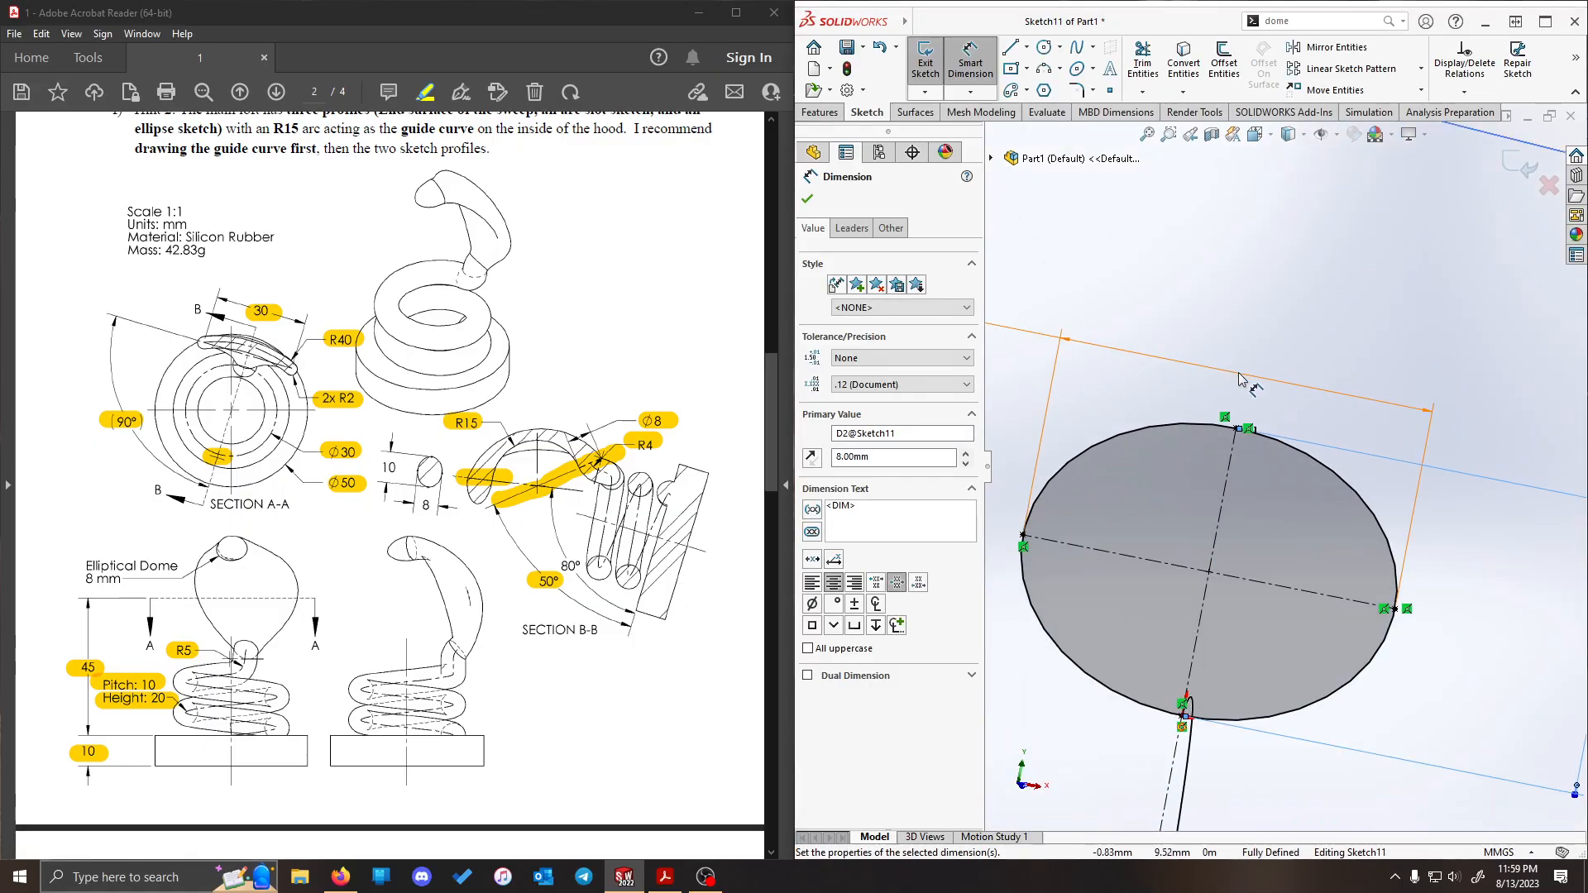
{"action": "scroll", "coordinate": [1240, 380], "scroll_direction": "down", "scroll_amount": 8}
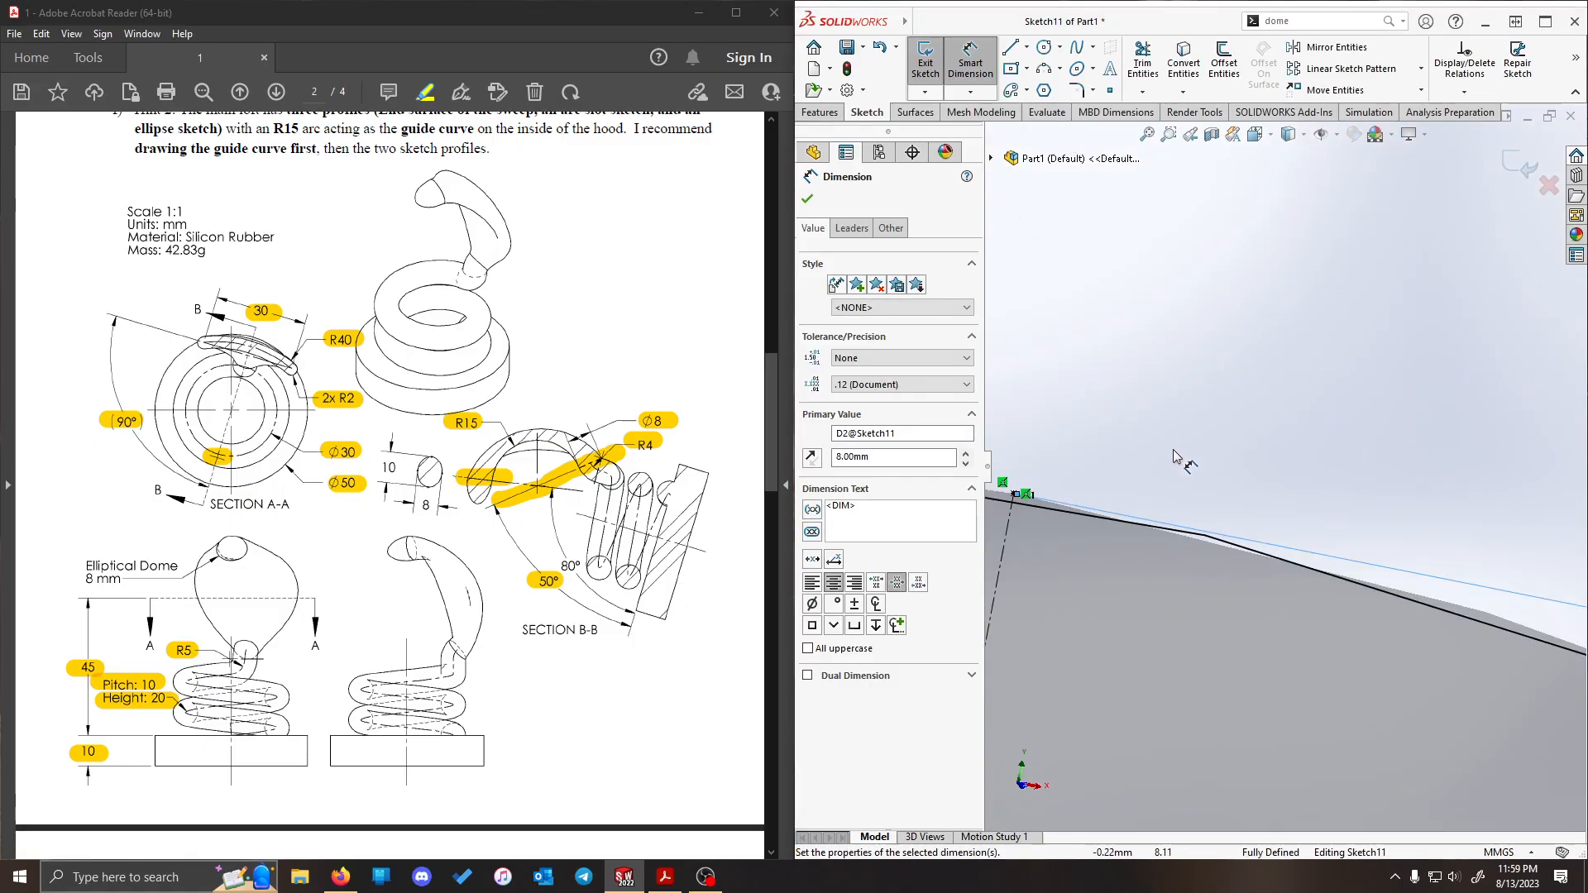
{"action": "scroll", "coordinate": [1241, 529], "scroll_direction": "up", "scroll_amount": 8}
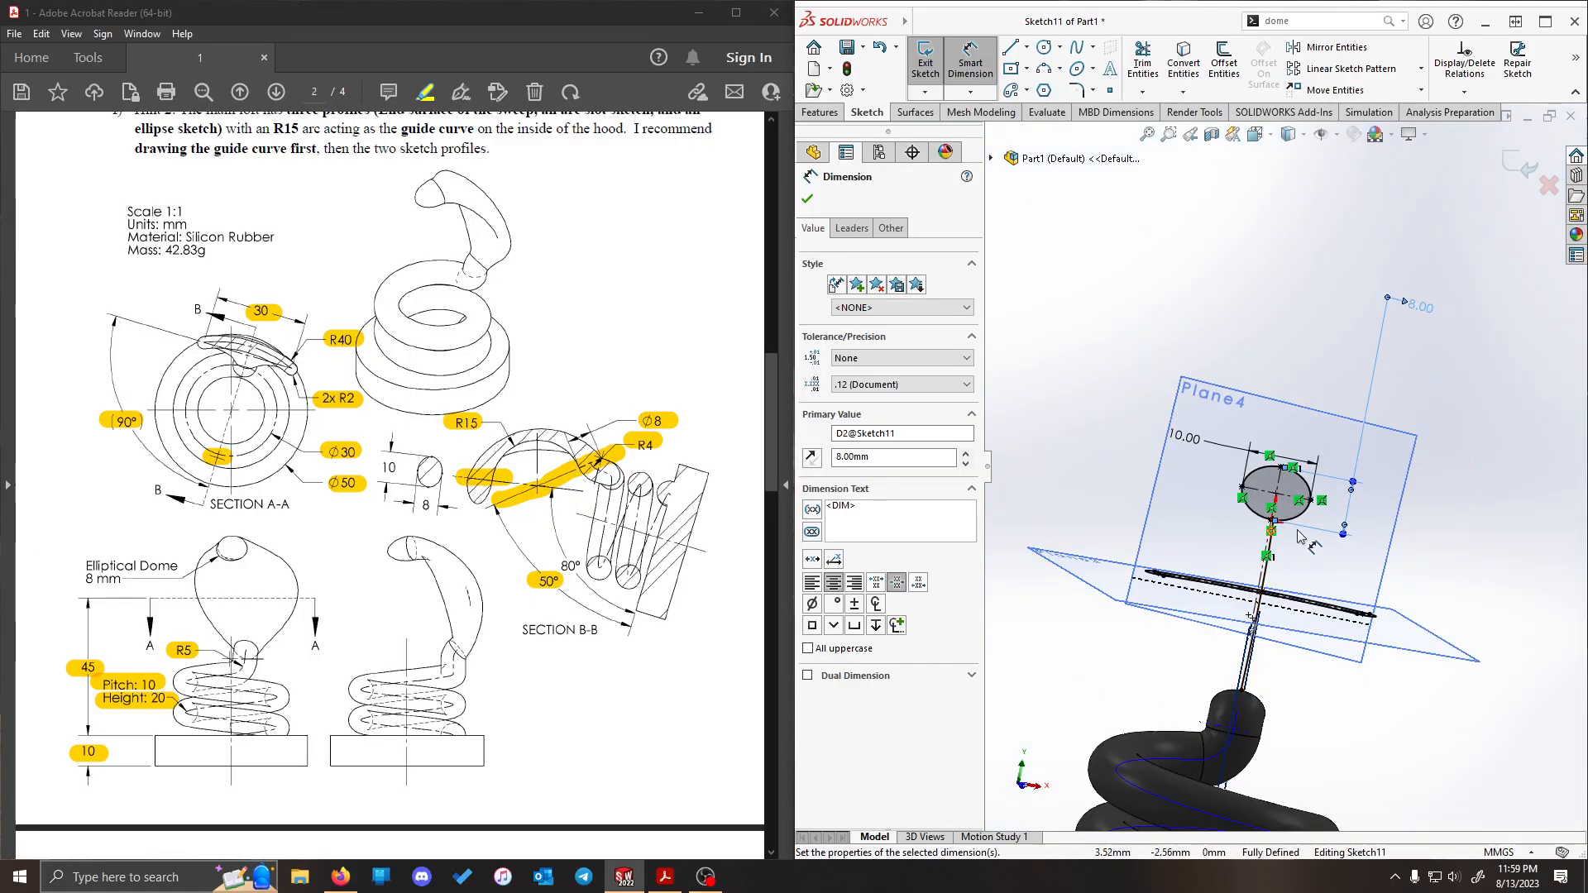
{"action": "scroll", "coordinate": [1298, 532], "scroll_direction": "down", "scroll_amount": 4}
{"action": "left_click", "coordinate": [926, 63]}
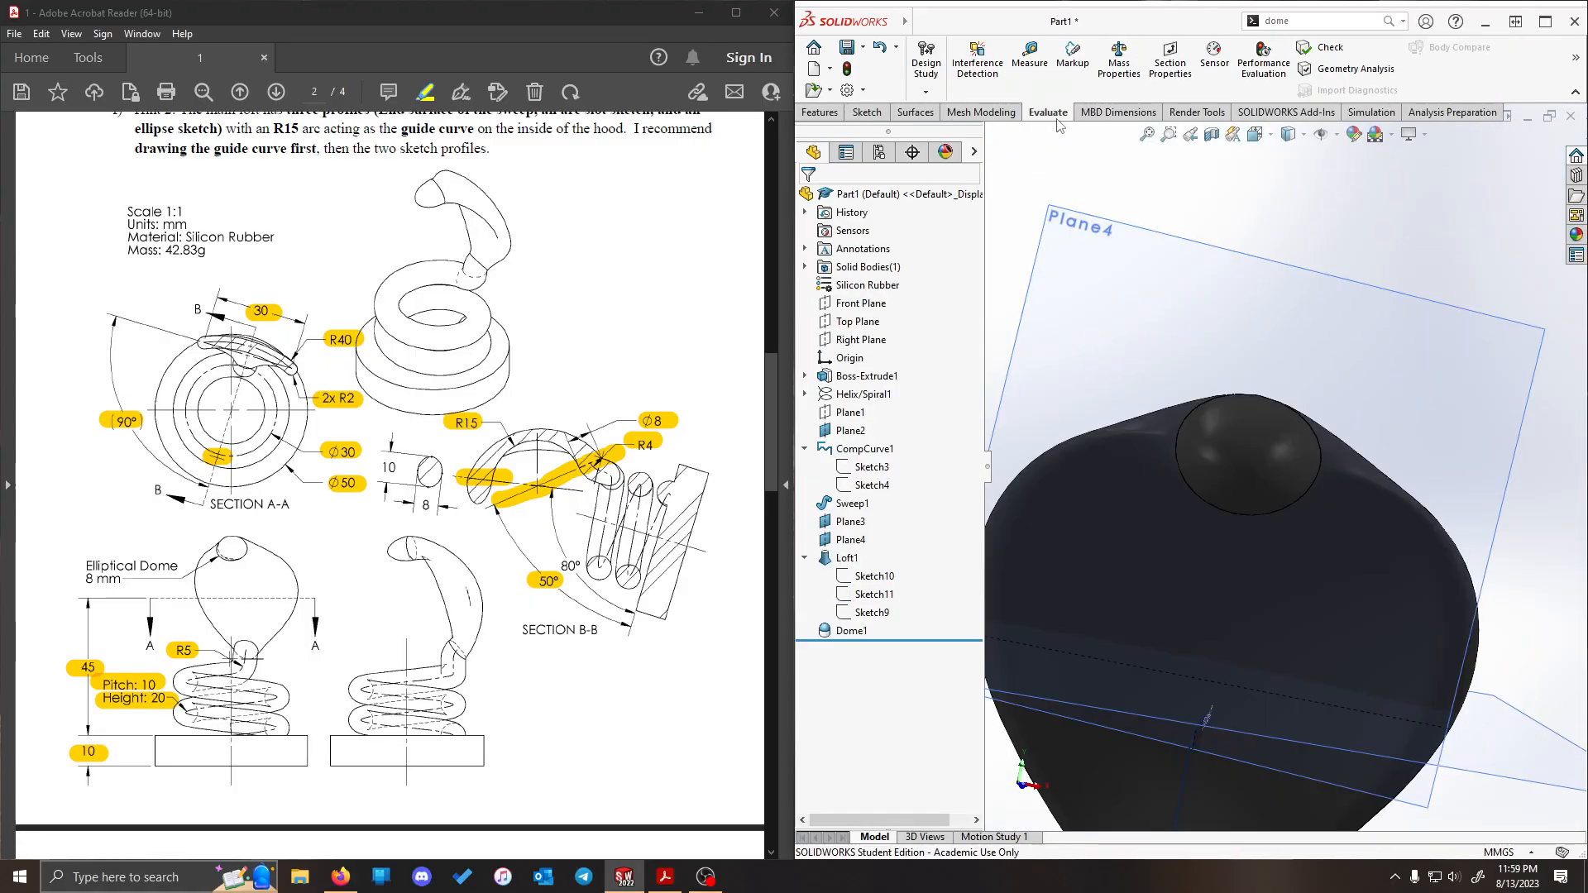
- Check the rebuilt part's mass properties against the drawing's 42.83 g
{"action": "left_click", "coordinate": [1119, 60]}
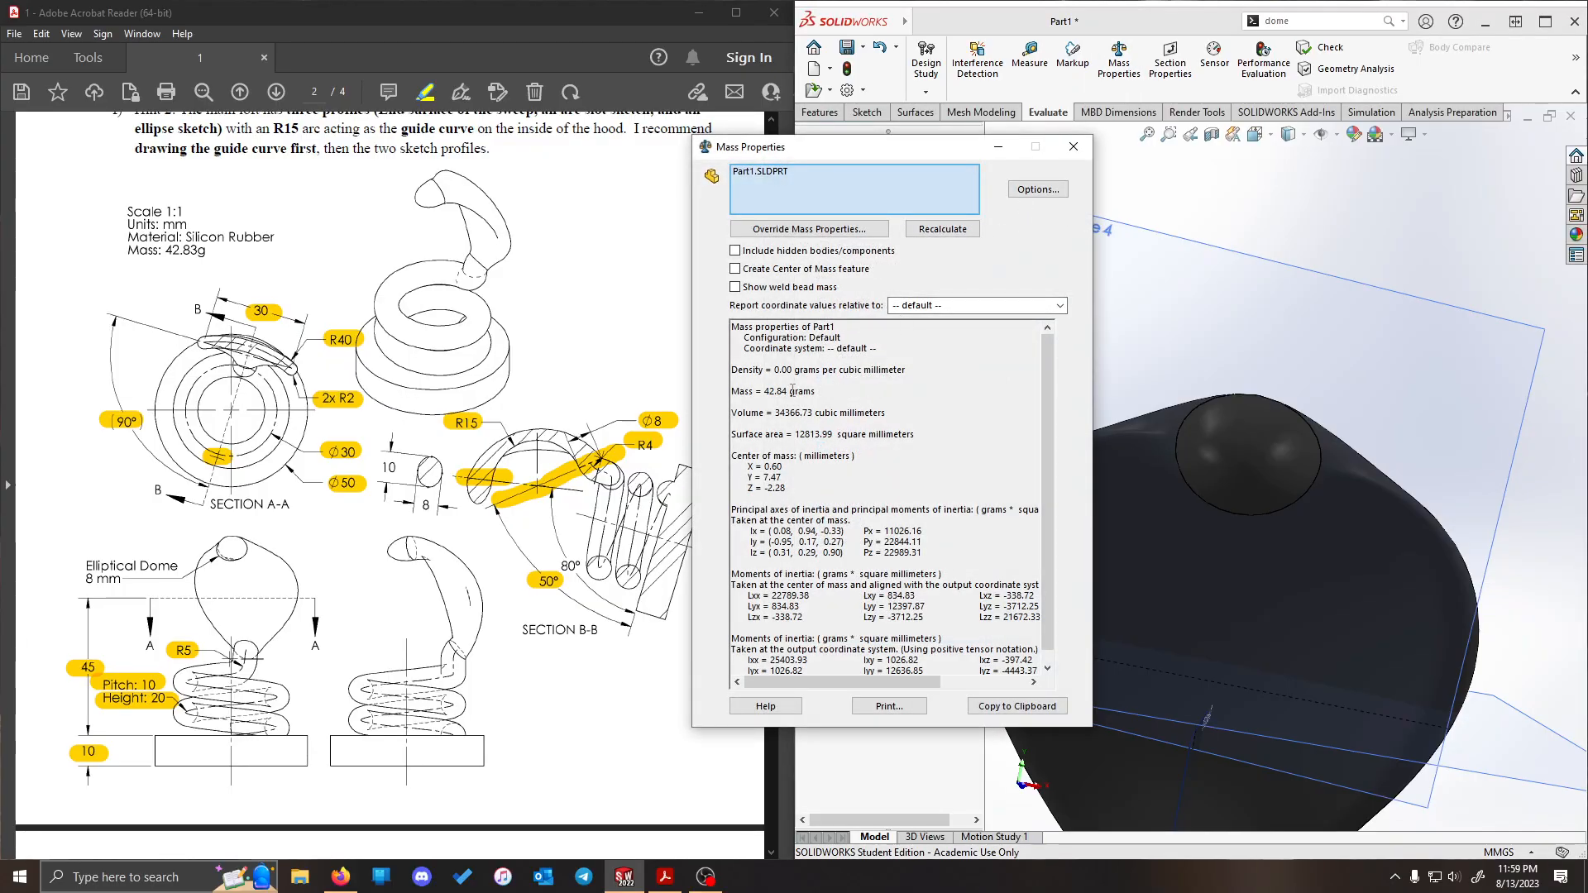
{"action": "left_click", "coordinate": [1074, 146]}
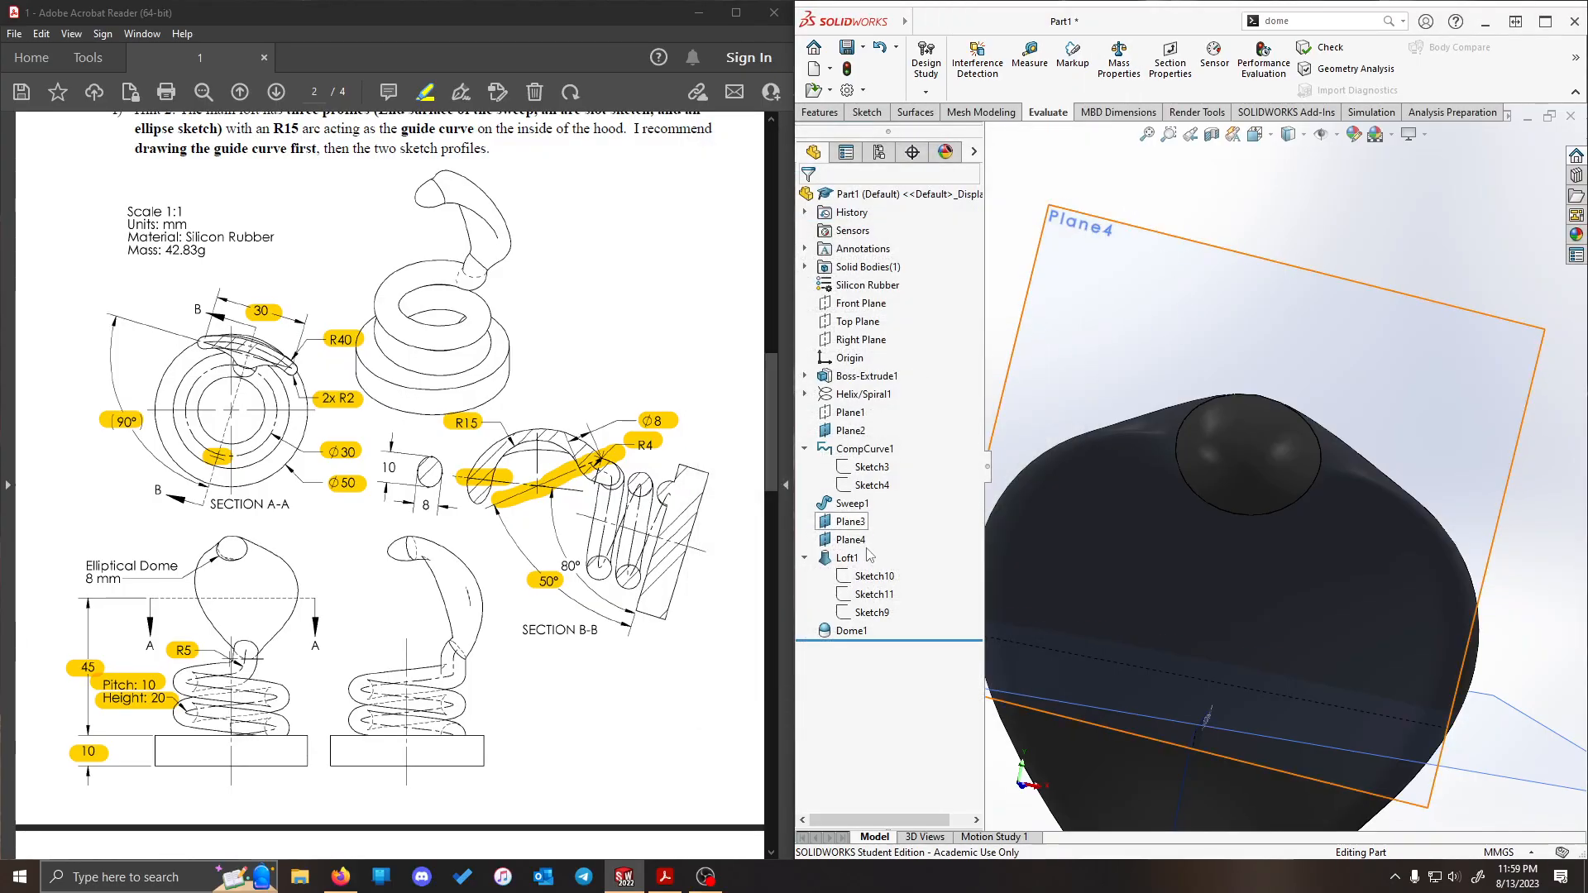
- Reopen the loft's tip ellipse sketch and delete both its 8 mm and 10 mm dimensions
{"action": "left_click", "coordinate": [864, 595]}
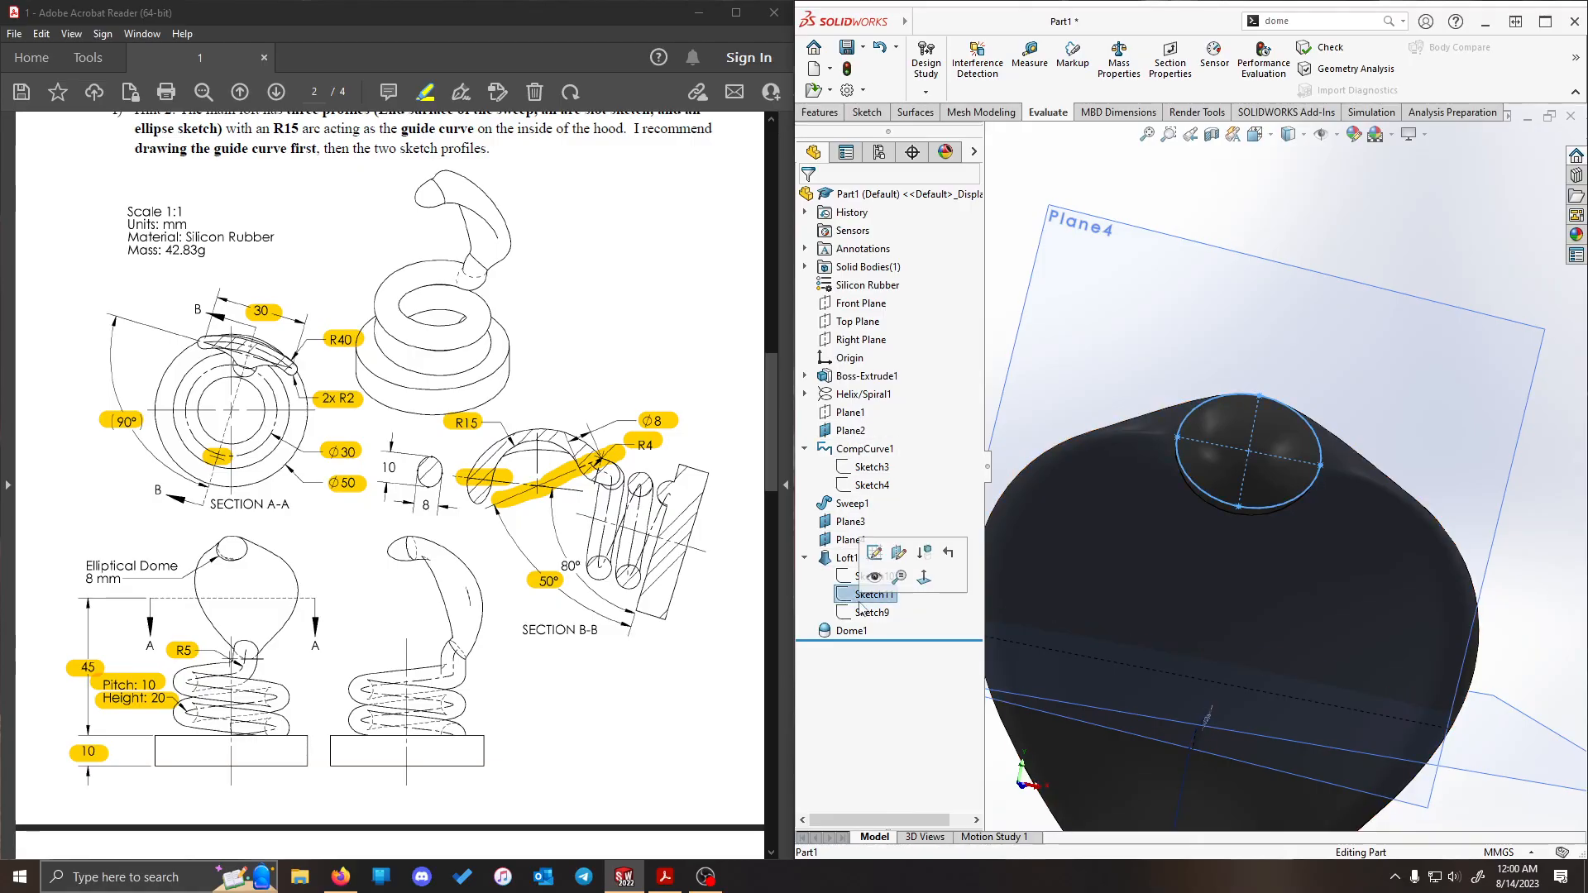
{"action": "left_click", "coordinate": [875, 553]}
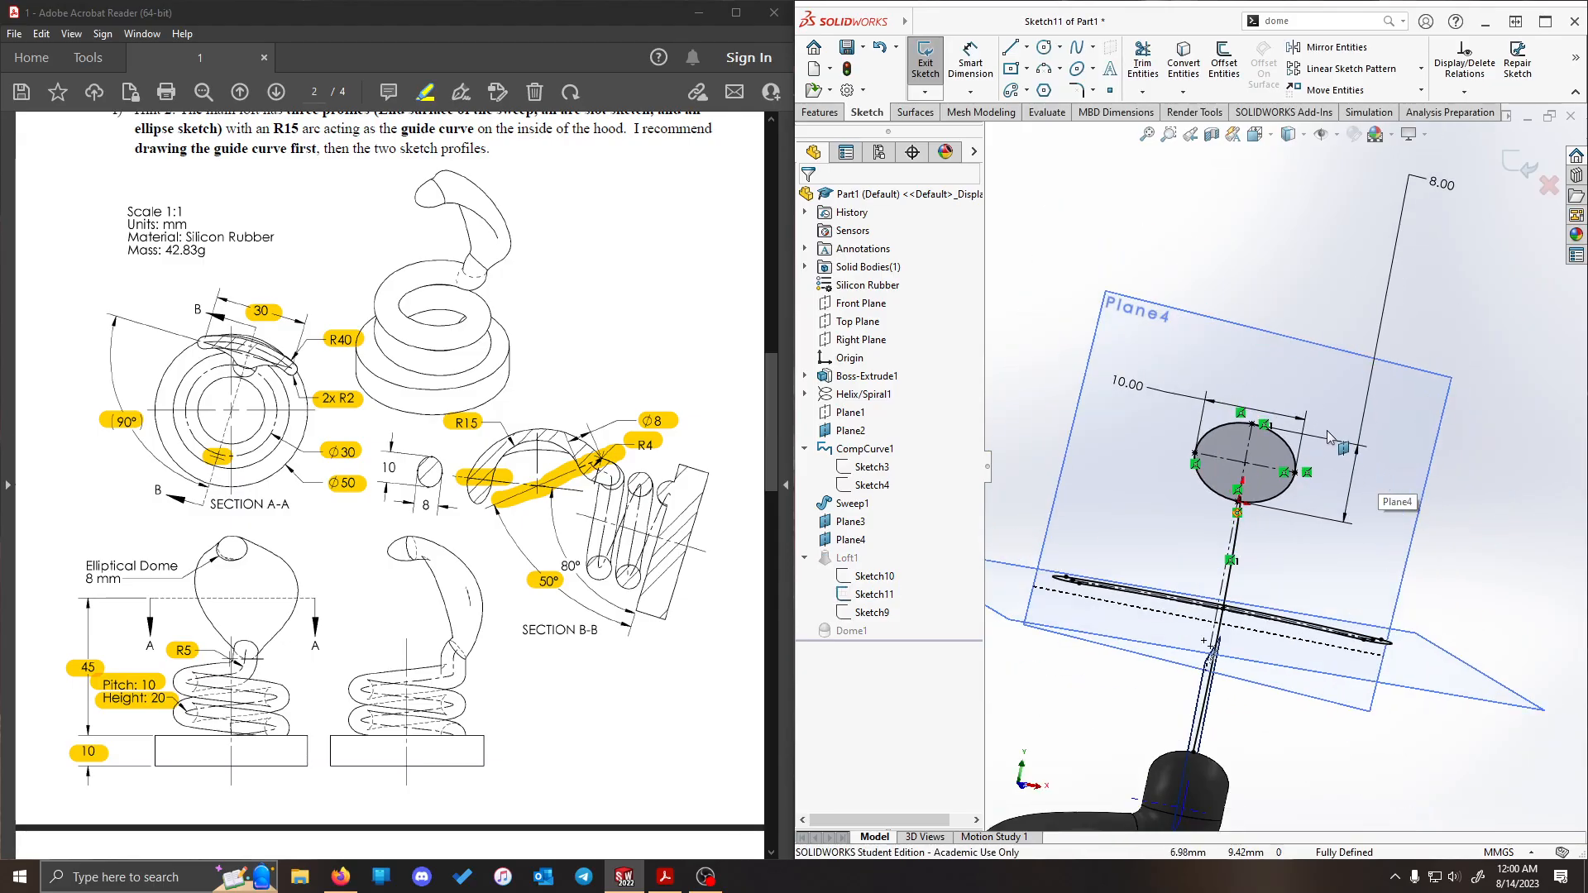
{"action": "mouse_move", "coordinate": [1437, 584]}
{"action": "middle_mouse_down"}
{"action": "mouse_move", "coordinate": [1453, 602]}
{"action": "mouse_move", "coordinate": [1423, 567]}
{"action": "mouse_move", "coordinate": [1436, 585]}
{"action": "middle_mouse_up"}
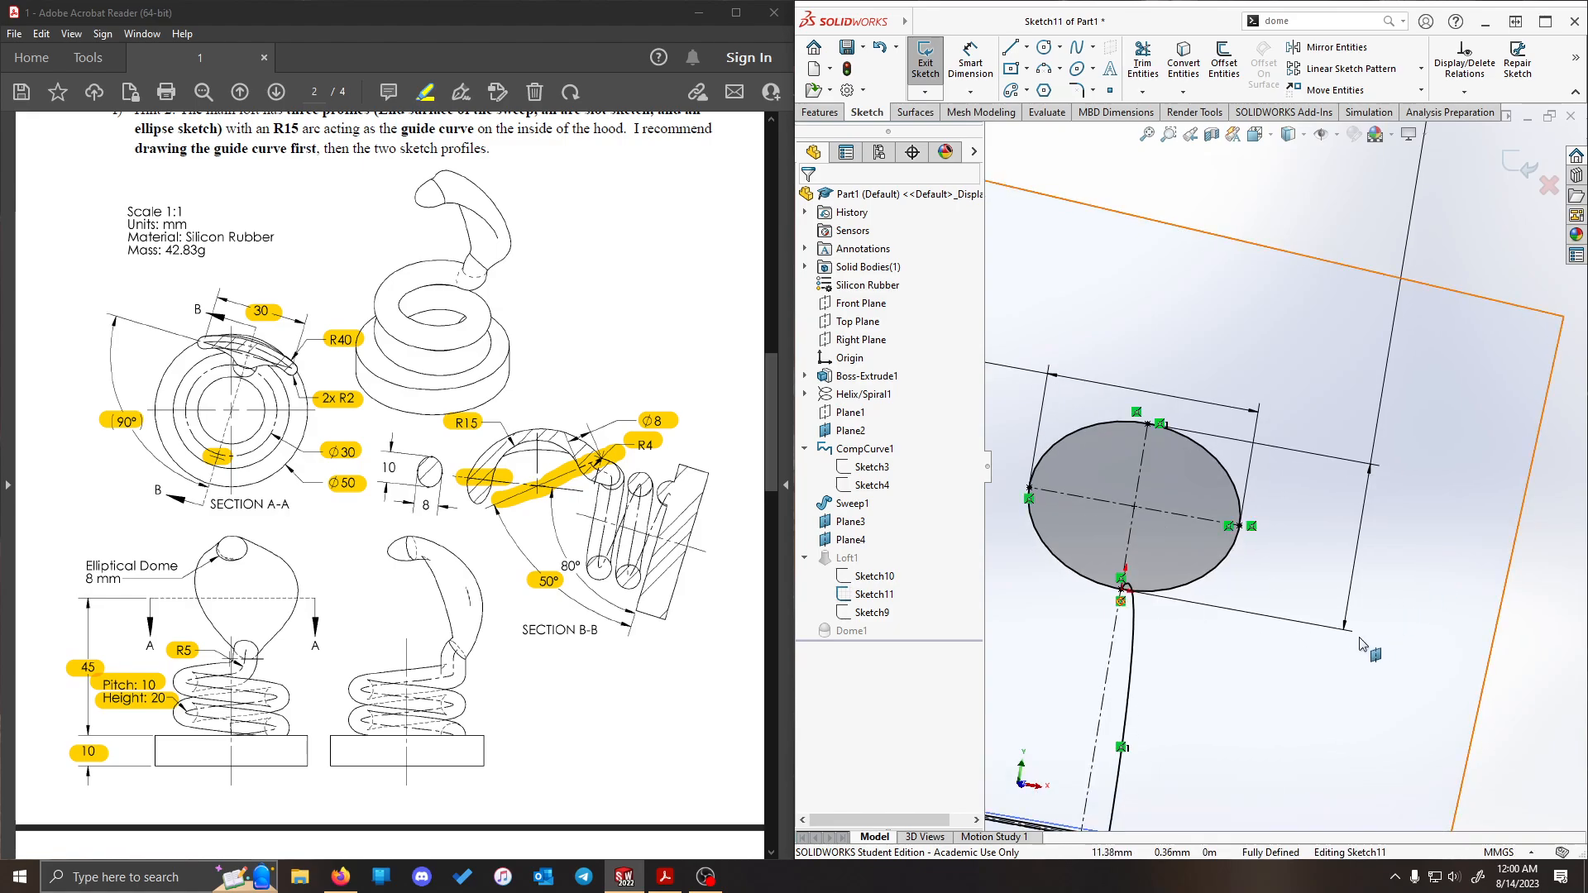
{"action": "left_click_drag", "start_coordinate": [1461, 188], "coordinate": [1378, 237]}
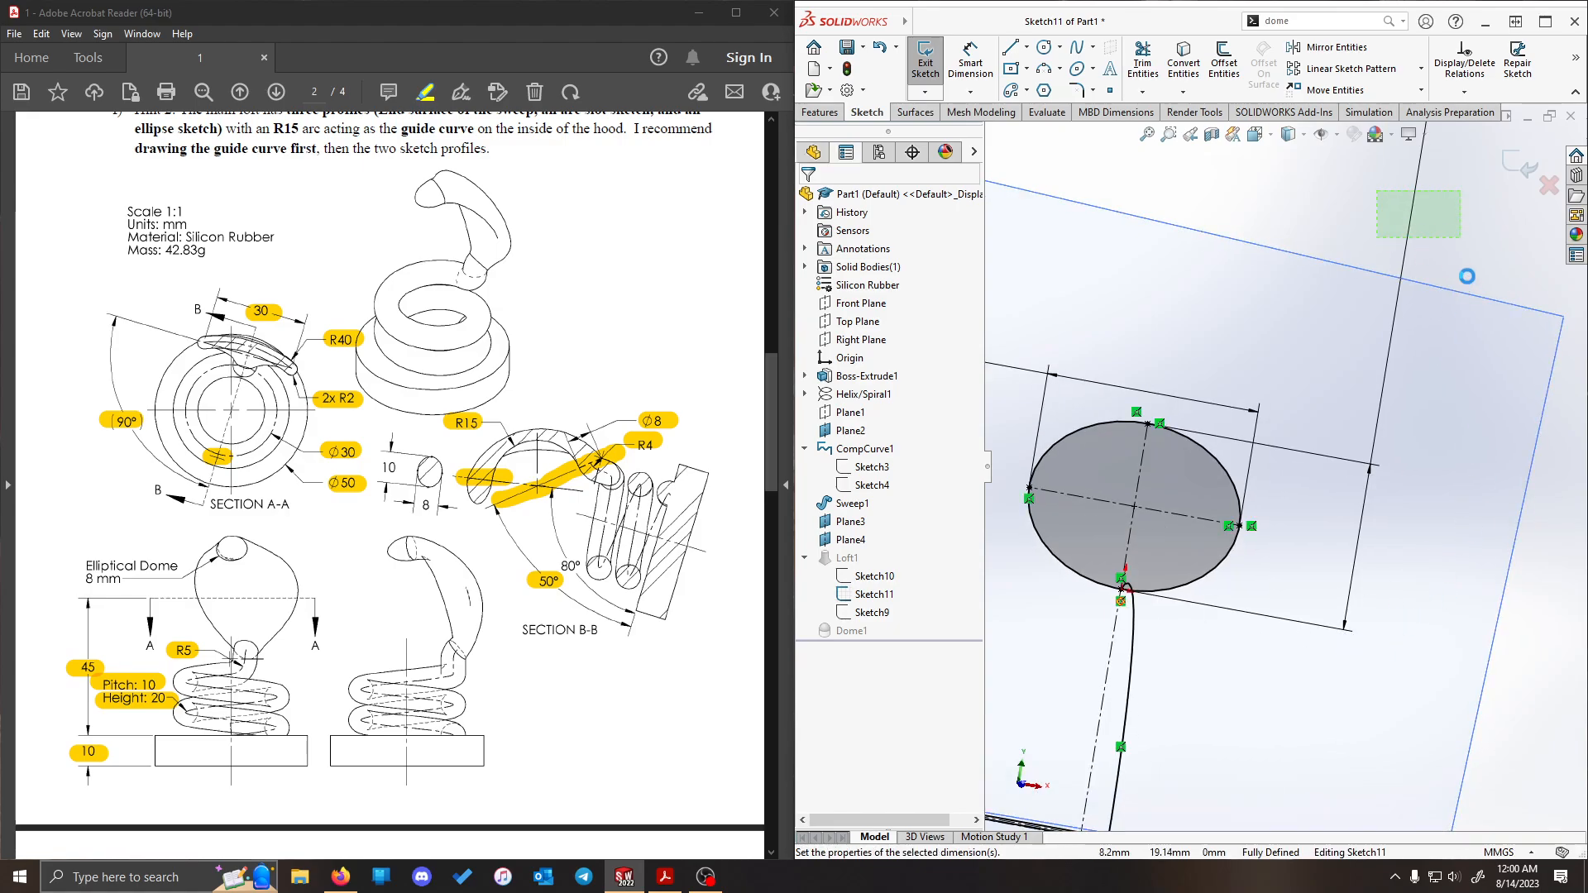
{"action": "key", "text": "Delete"}
{"action": "scroll", "coordinate": [1465, 275], "scroll_direction": "up", "scroll_amount": 3}
{"action": "left_click_drag", "start_coordinate": [1092, 375], "coordinate": [1033, 418]}
{"action": "key", "text": "Delete"}
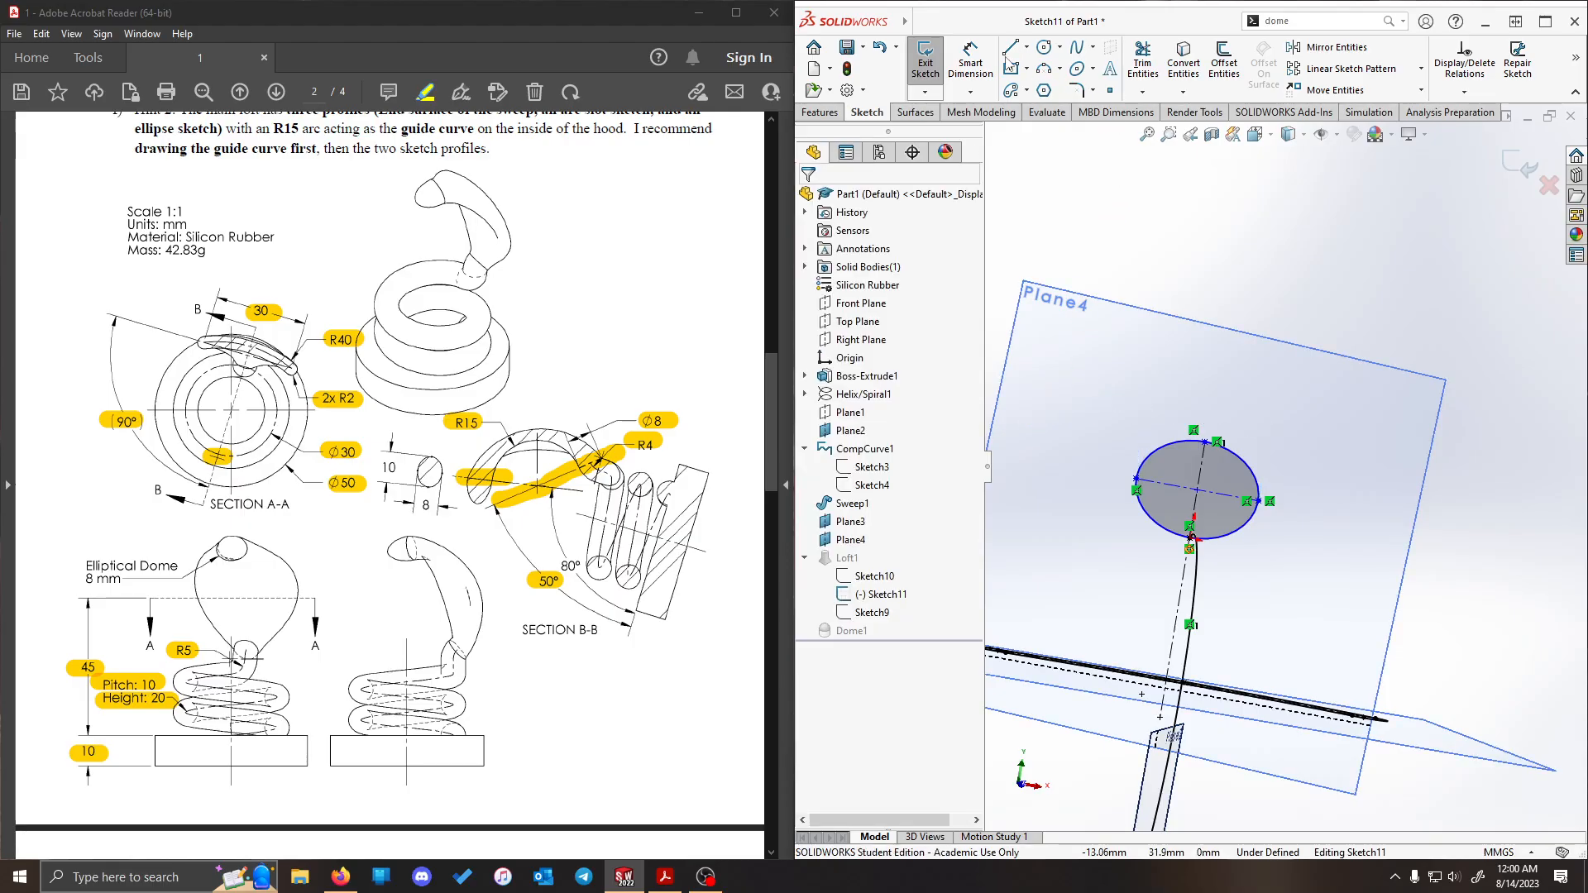
- Dimension the tip ellipse's short-axis centerline to 8 mm
{"action": "left_click", "coordinate": [983, 71]}
{"action": "left_click", "coordinate": [1201, 475]}
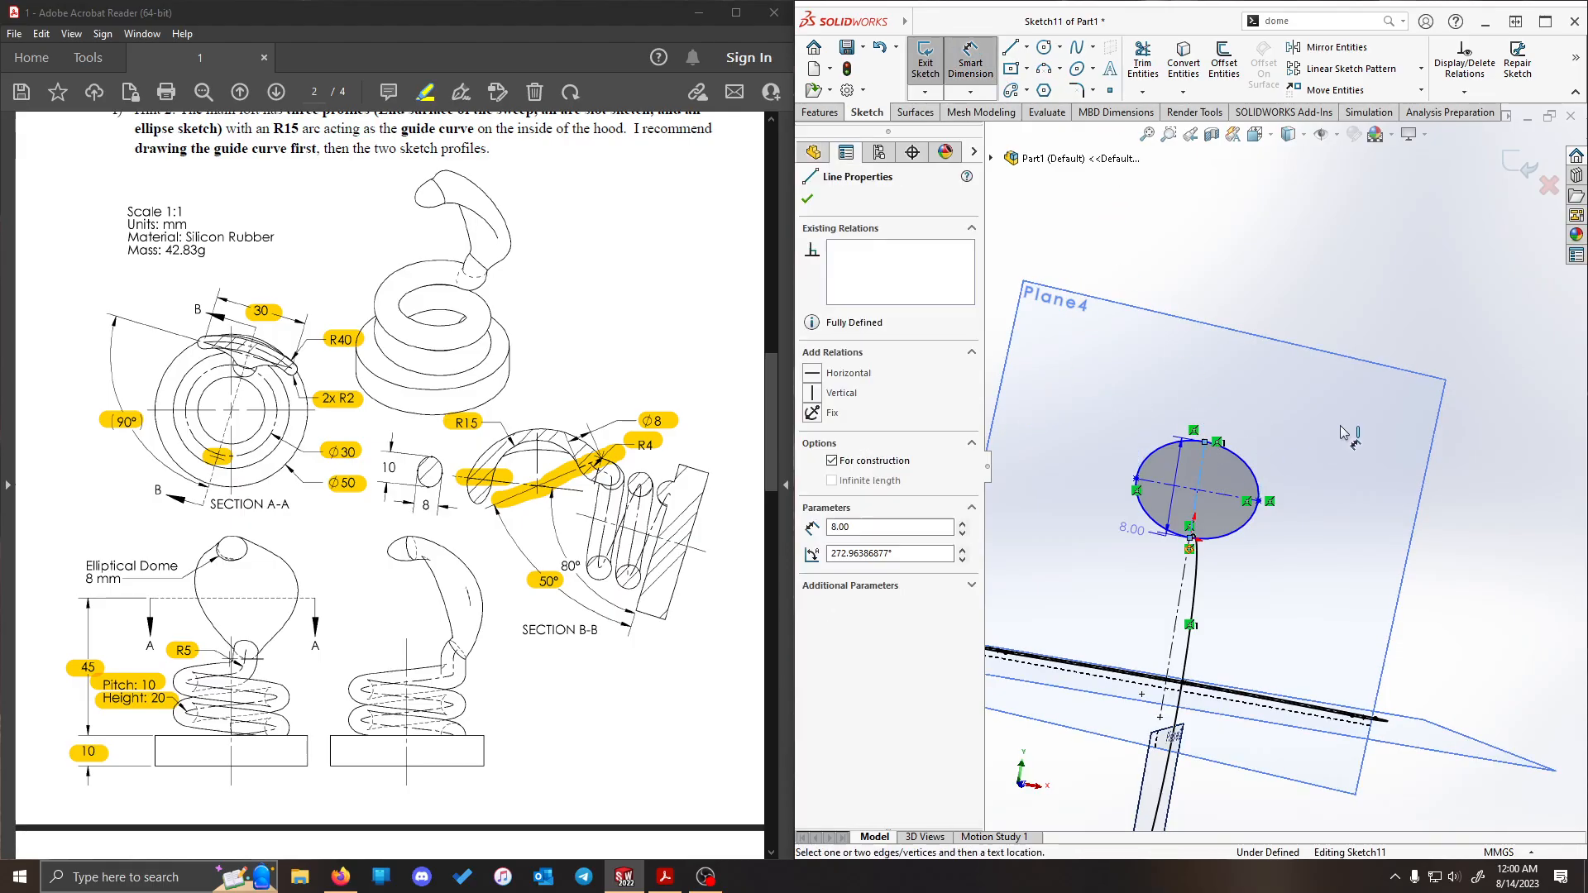
{"action": "left_click", "coordinate": [1370, 542]}
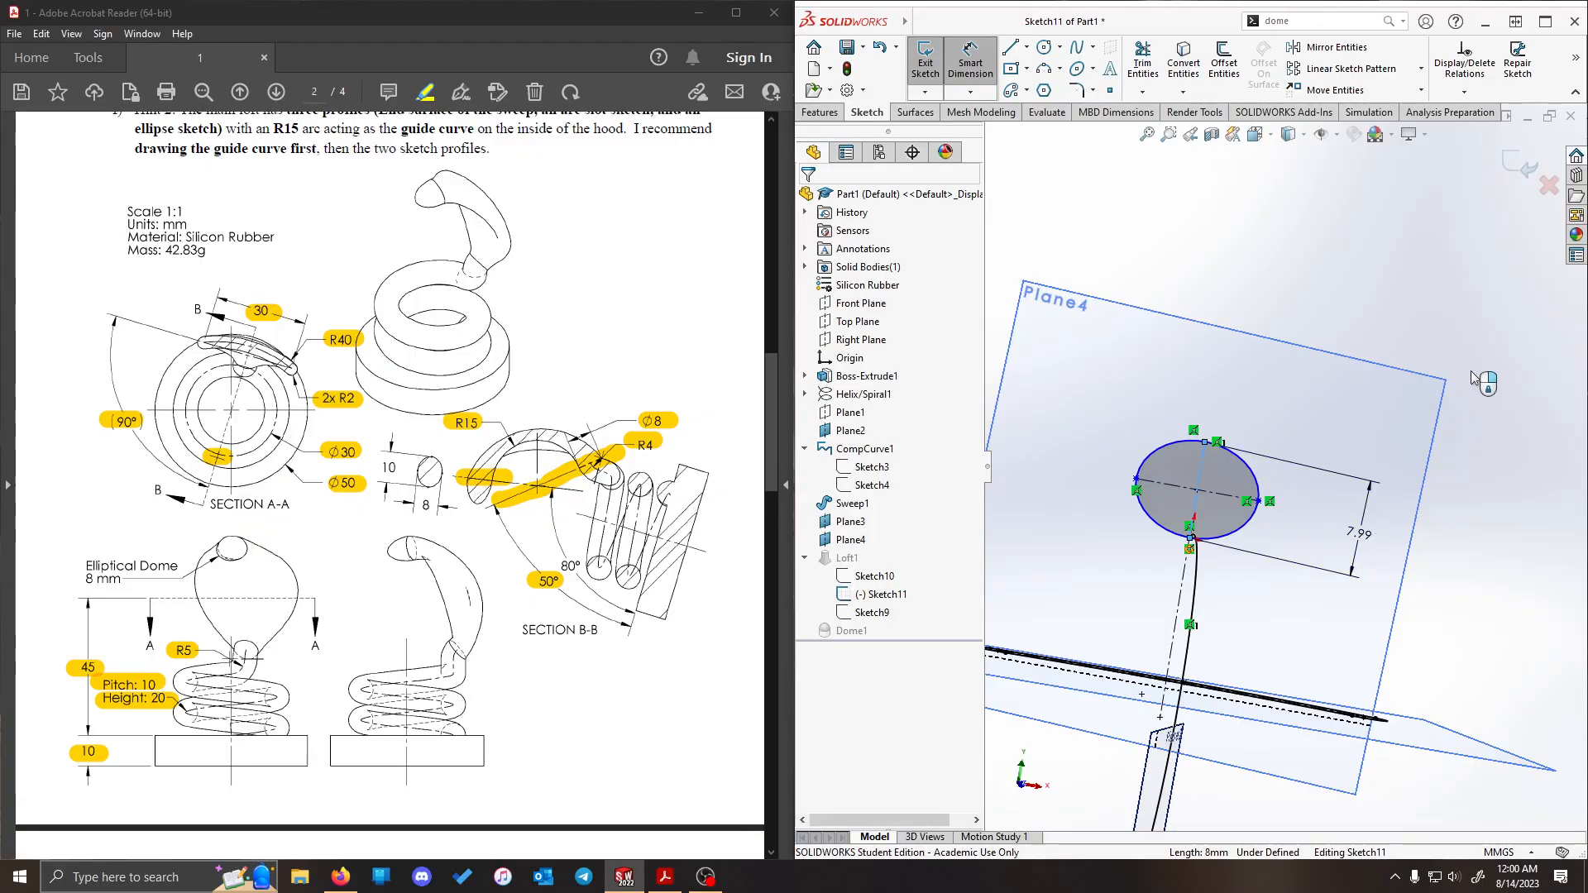
{"action": "type", "text": "8"}
{"action": "key", "text": "Return"}
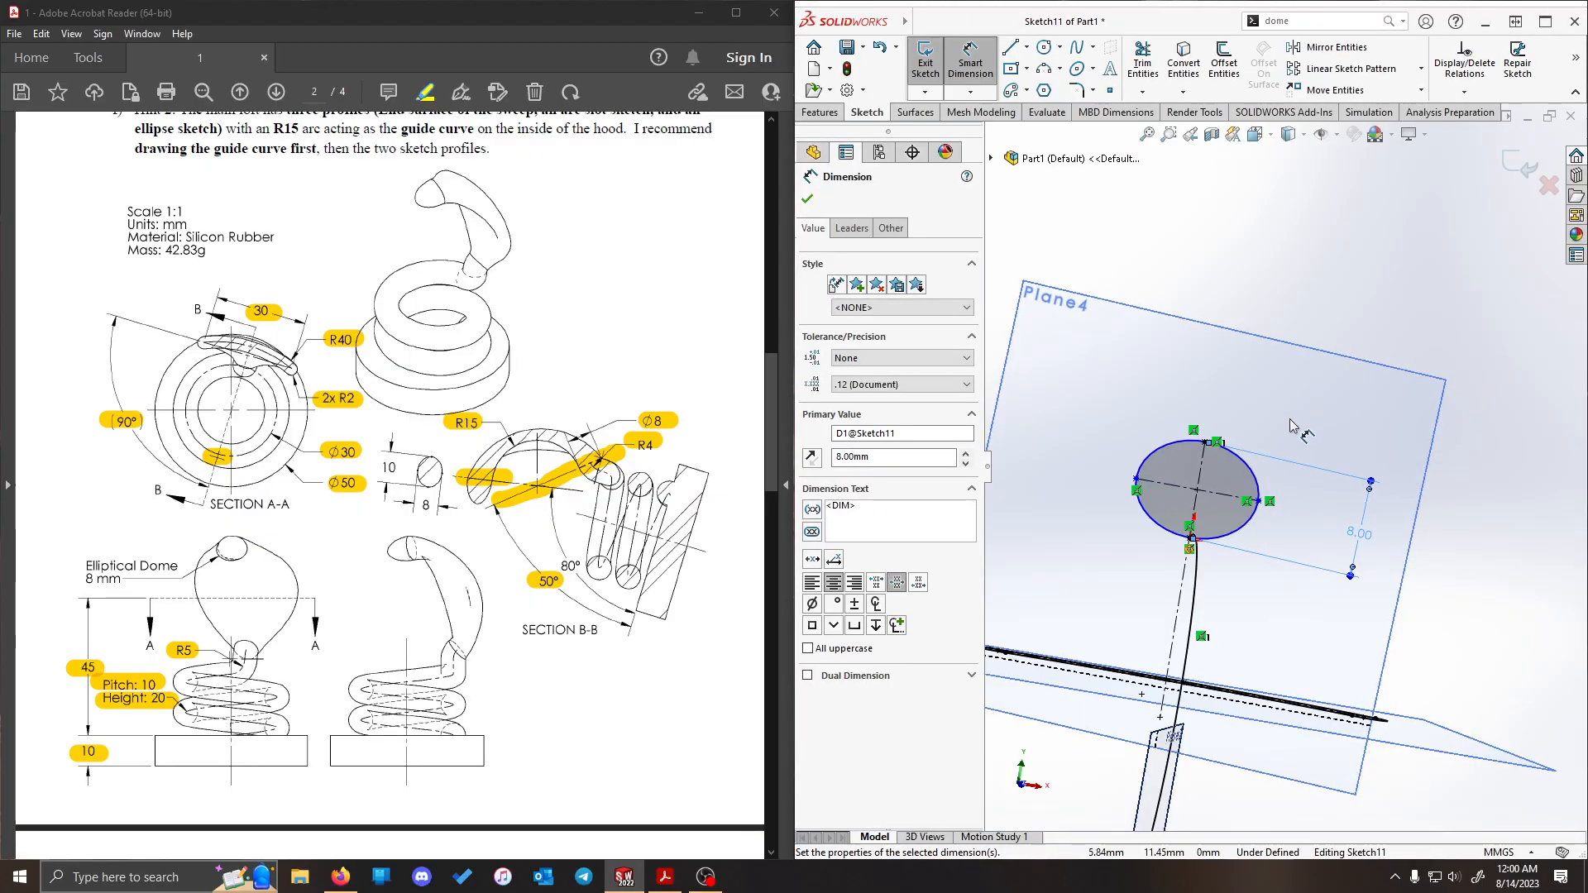
- Dimension the tip ellipse's long-axis centerline to 10 mm and exit the sketch to rebuild the part
{"action": "left_click", "coordinate": [1225, 501]}
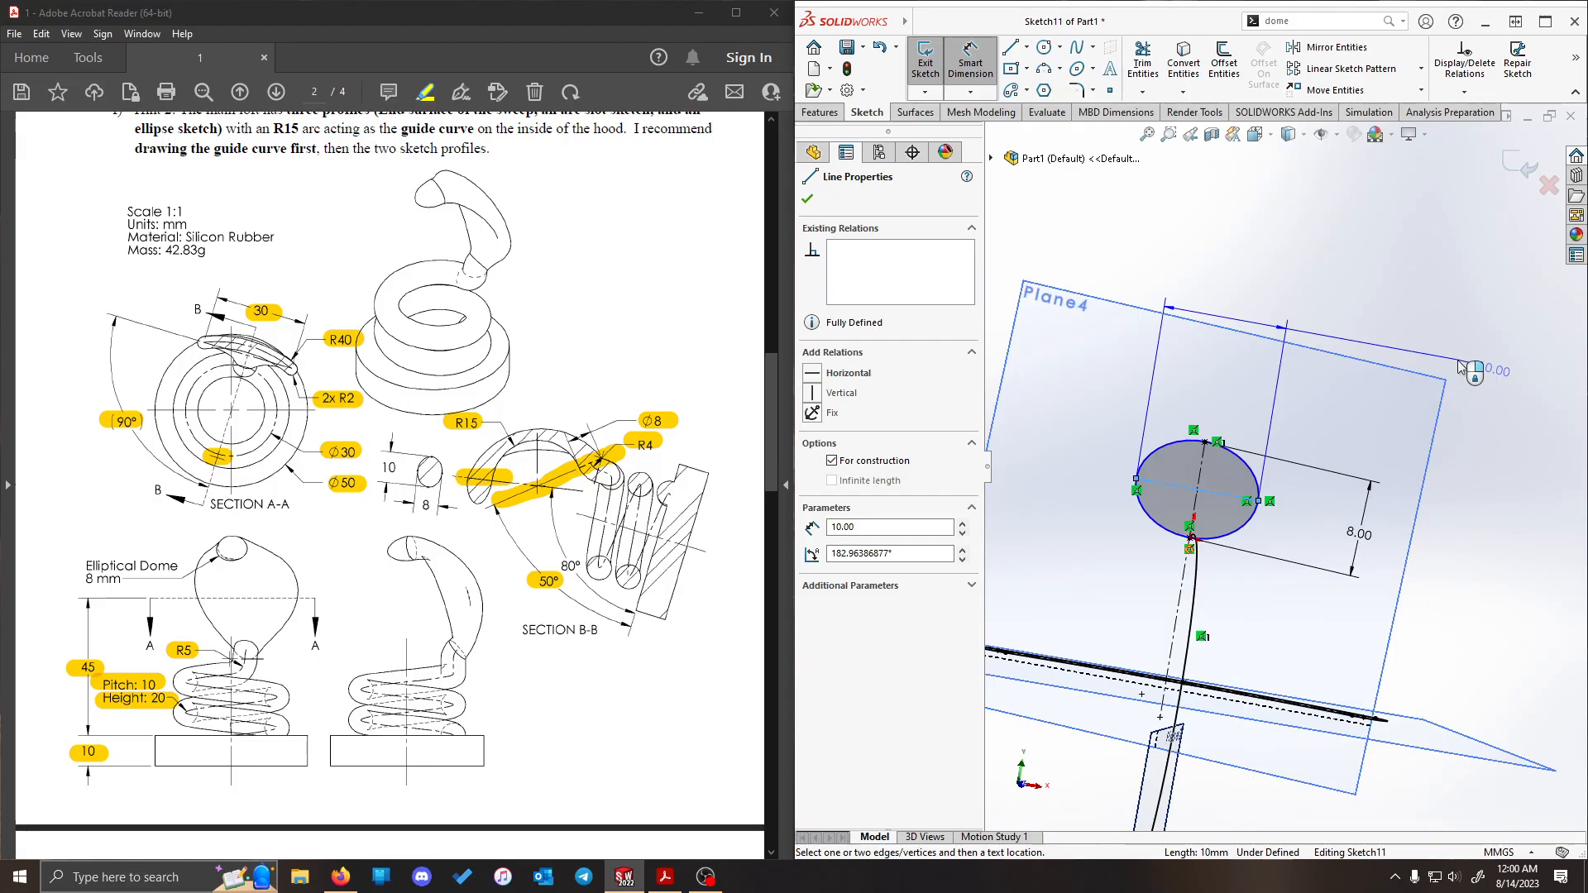
{"action": "left_click", "coordinate": [1315, 319]}
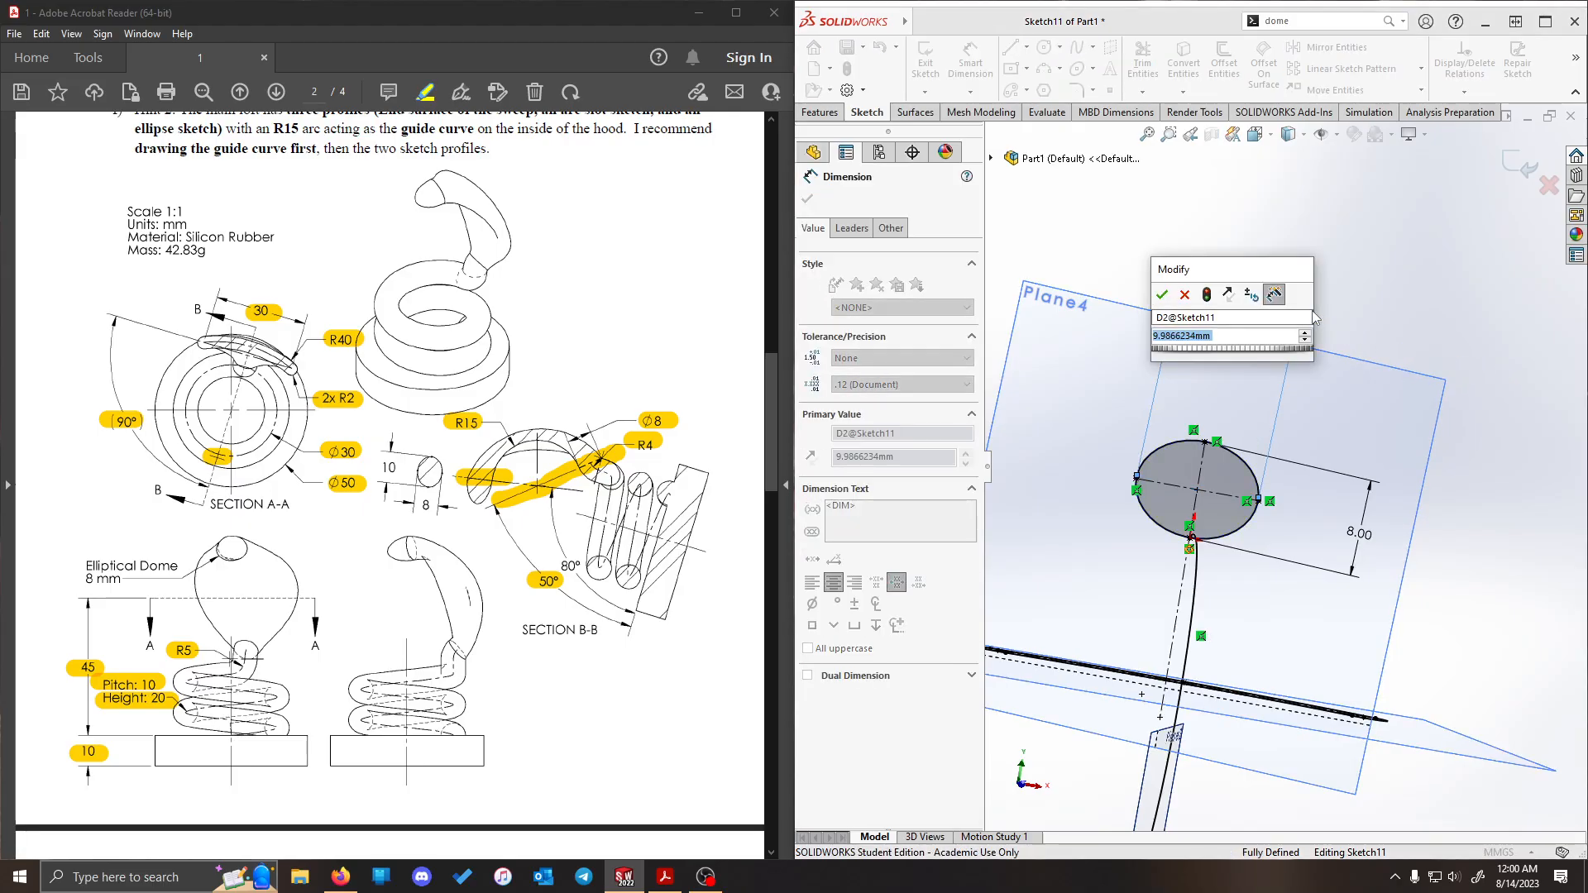
{"action": "type", "text": "10"}
{"action": "key", "text": "Return"}
{"action": "left_click", "coordinate": [926, 58]}
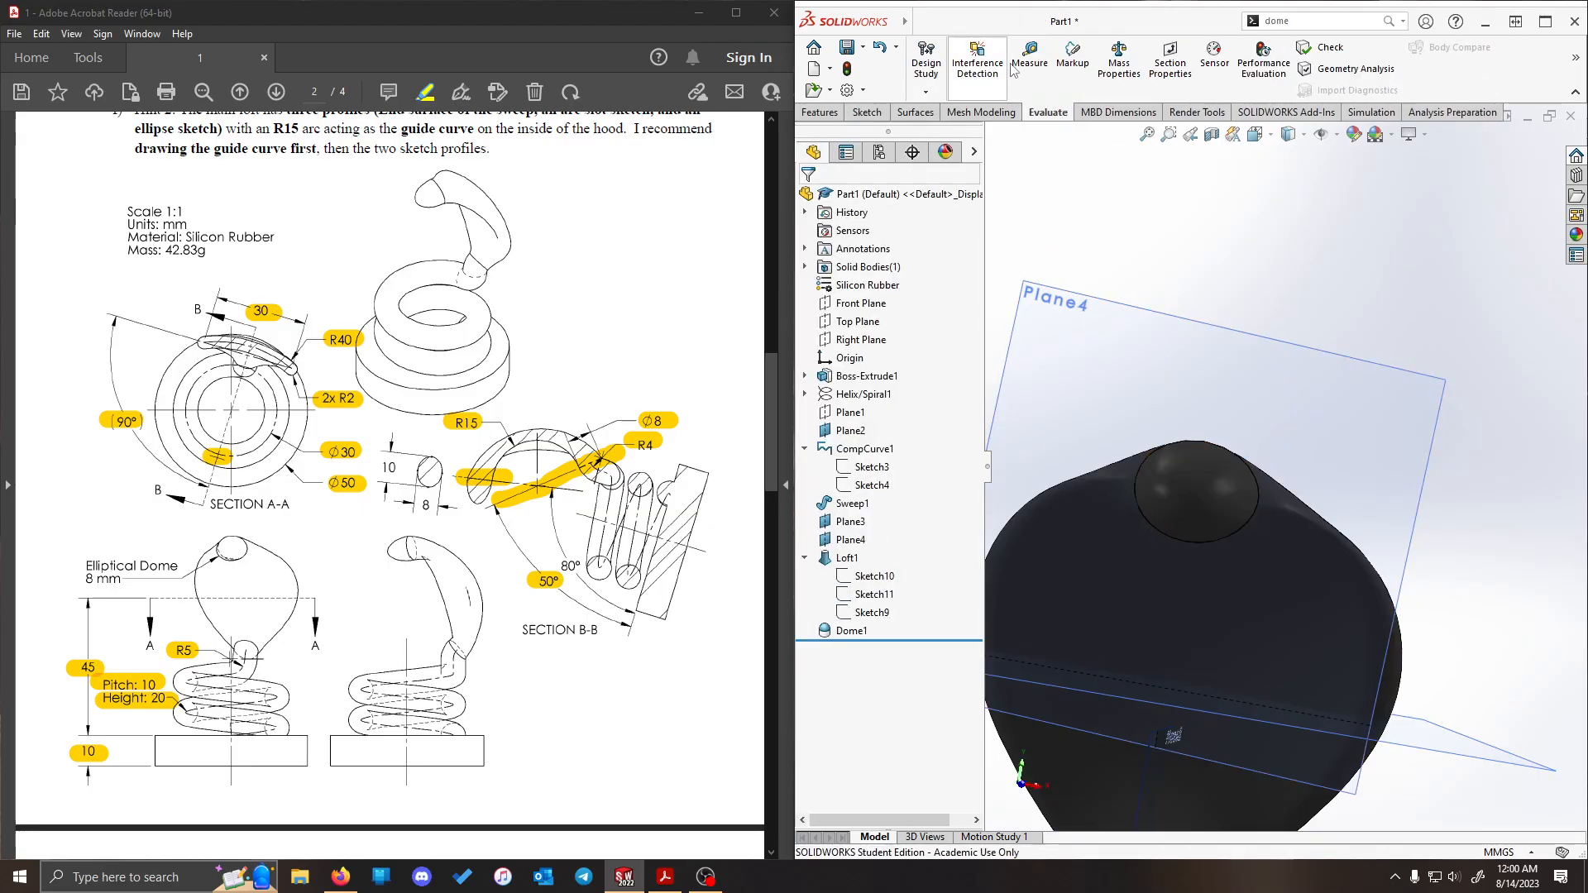
- Recheck the part's mass properties against the drawing's mass after redimensioning the tip ellipse
{"action": "left_click", "coordinate": [1119, 59]}
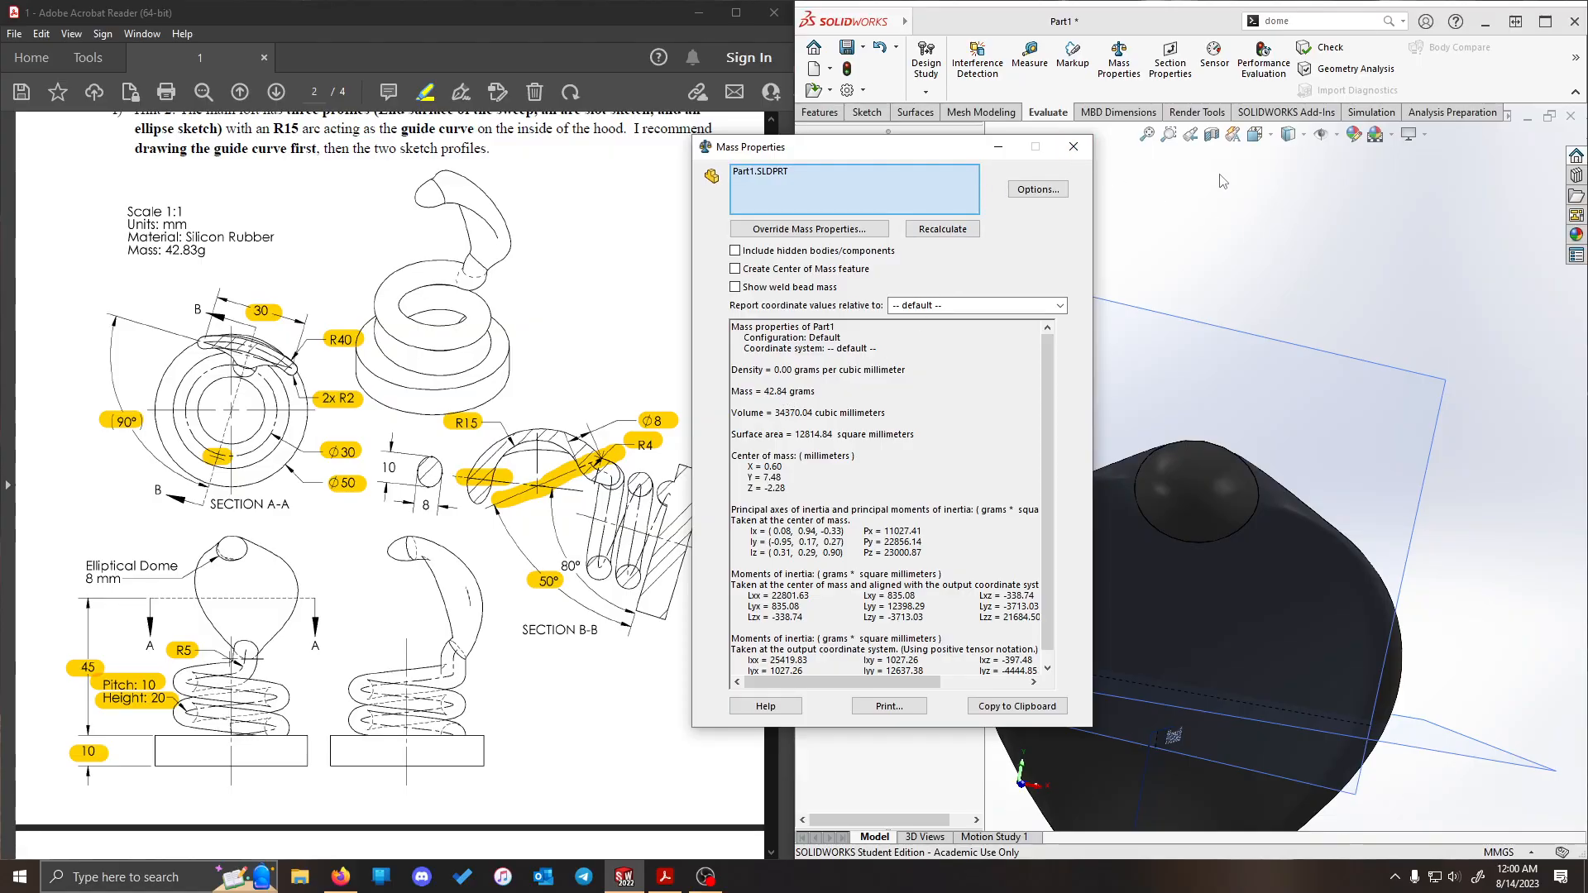
{"action": "left_click", "coordinate": [1075, 147]}
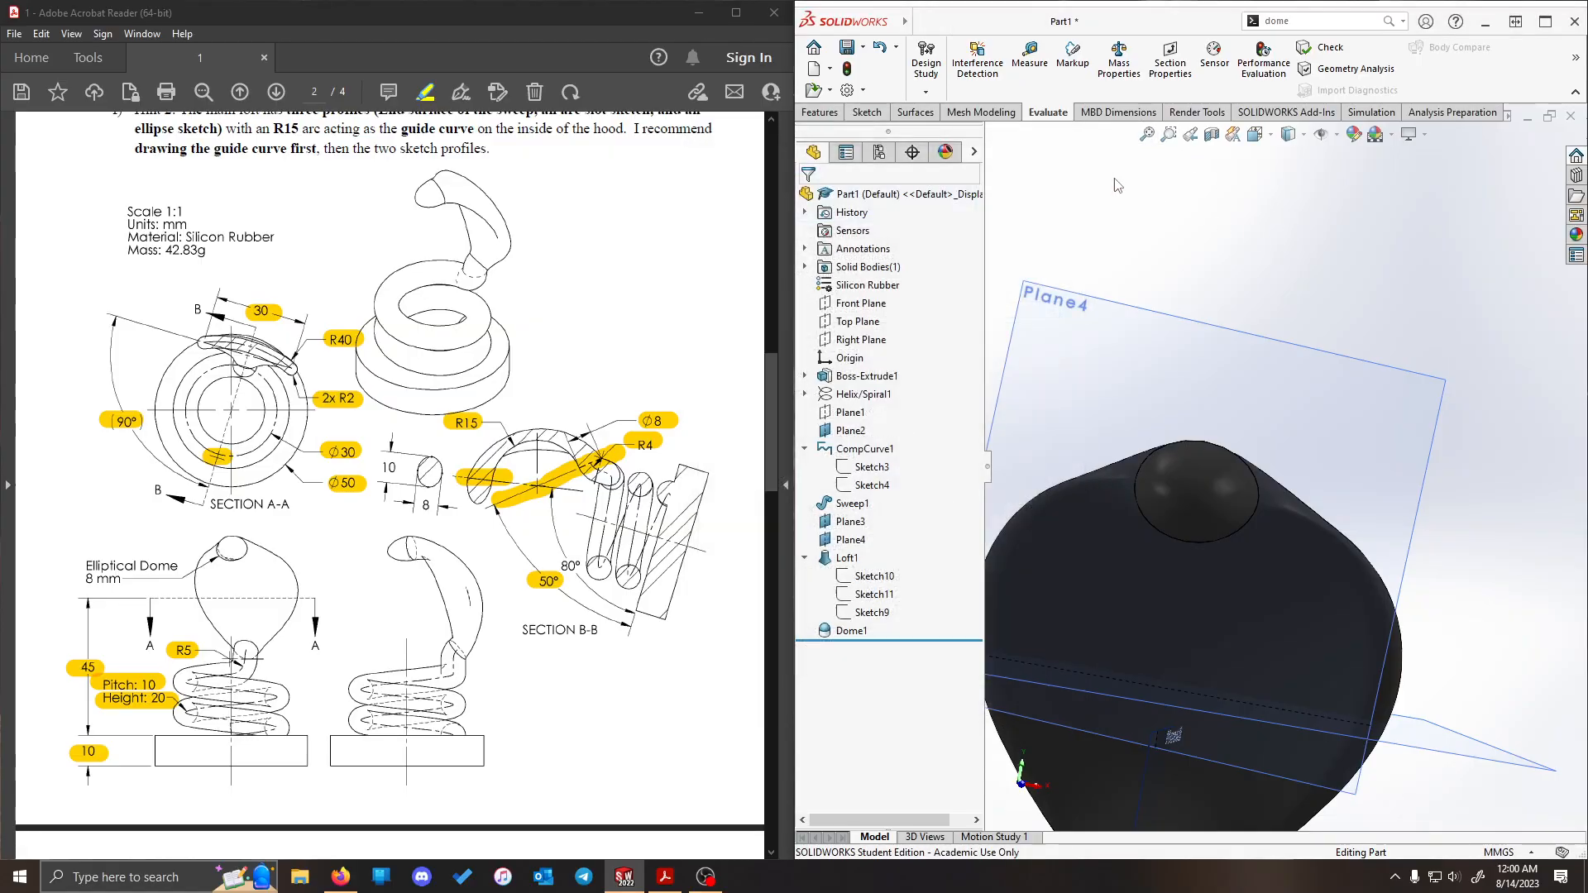
- Reopen the loft's tip ellipse sketch, replace the relation aligning its short-axis centerline with the guide line by a vertical one, and rebuild
{"action": "left_click", "coordinate": [874, 594]}
{"action": "left_click", "coordinate": [887, 543]}
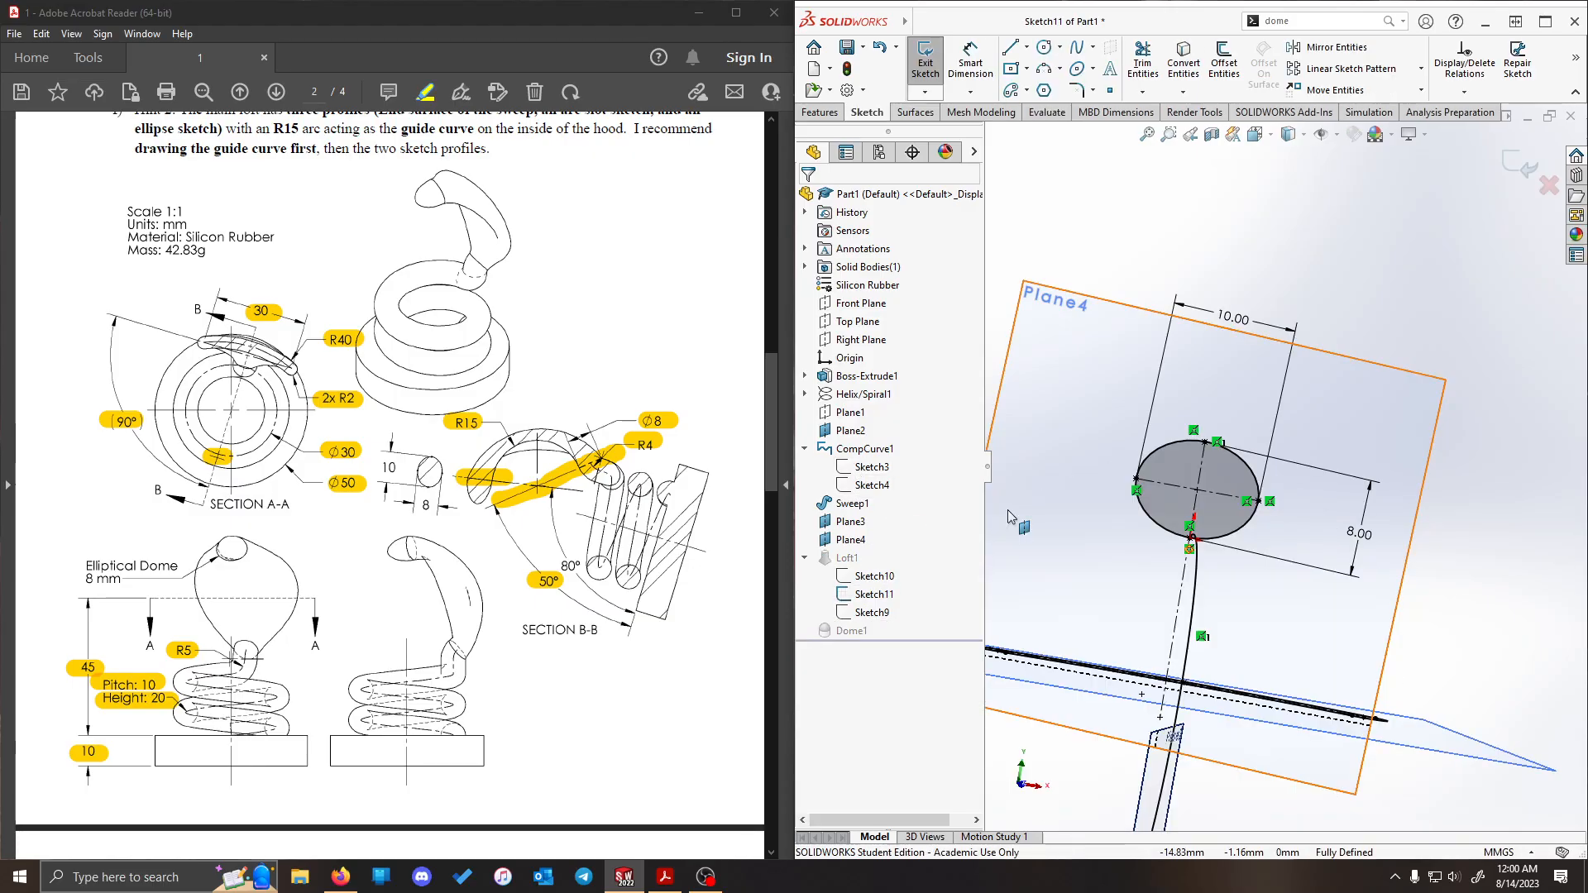
{"action": "scroll", "coordinate": [1275, 314], "scroll_direction": "down", "scroll_amount": 6}
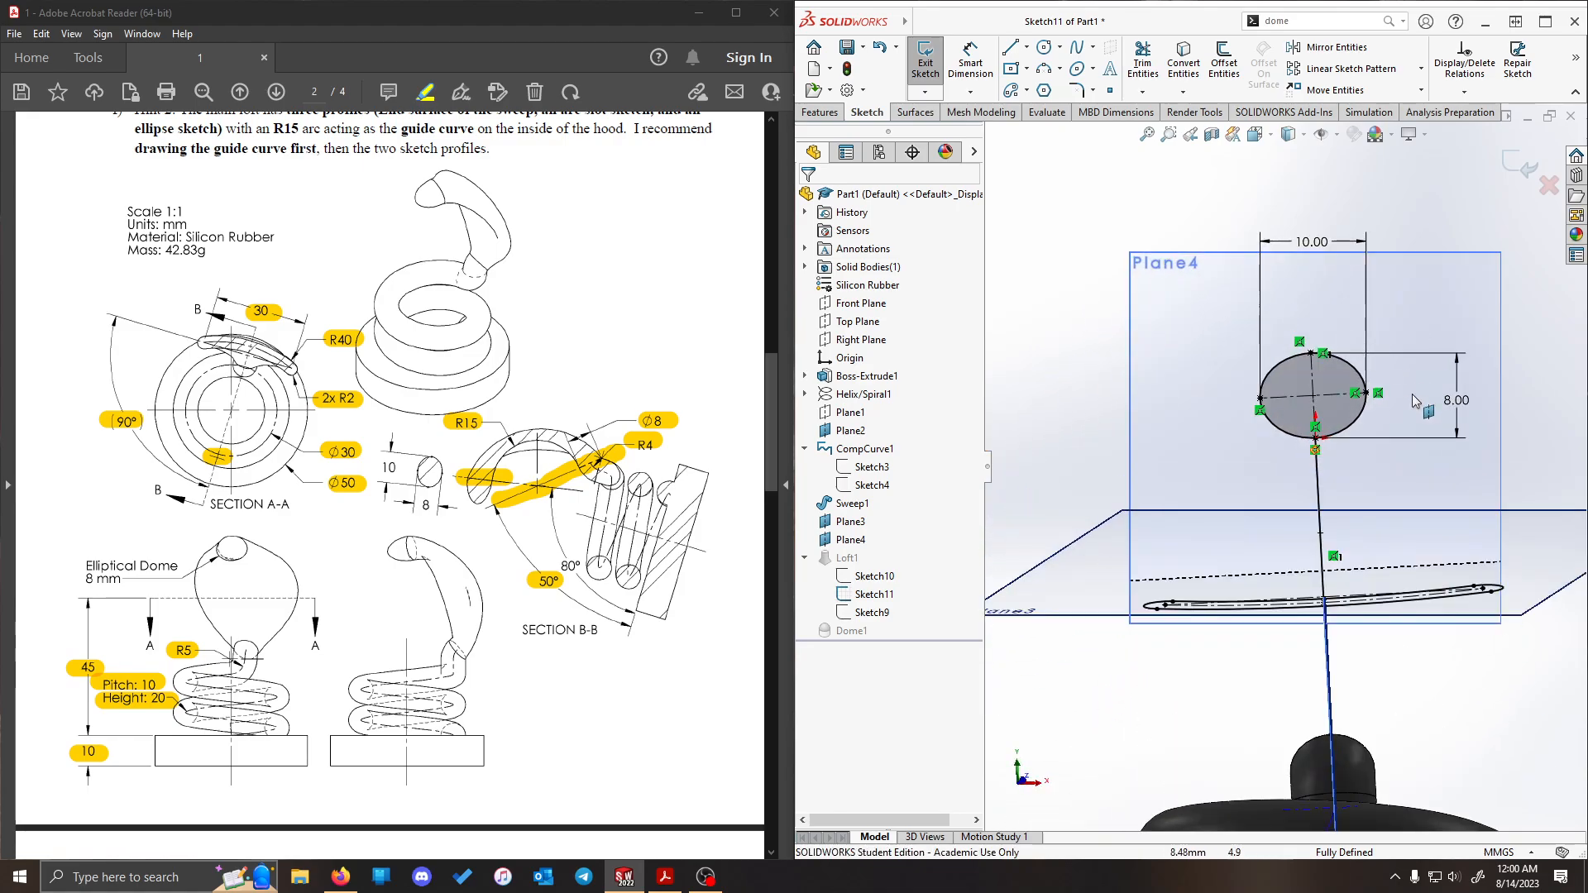
{"action": "scroll", "coordinate": [1266, 322], "scroll_direction": "down", "scroll_amount": 2}
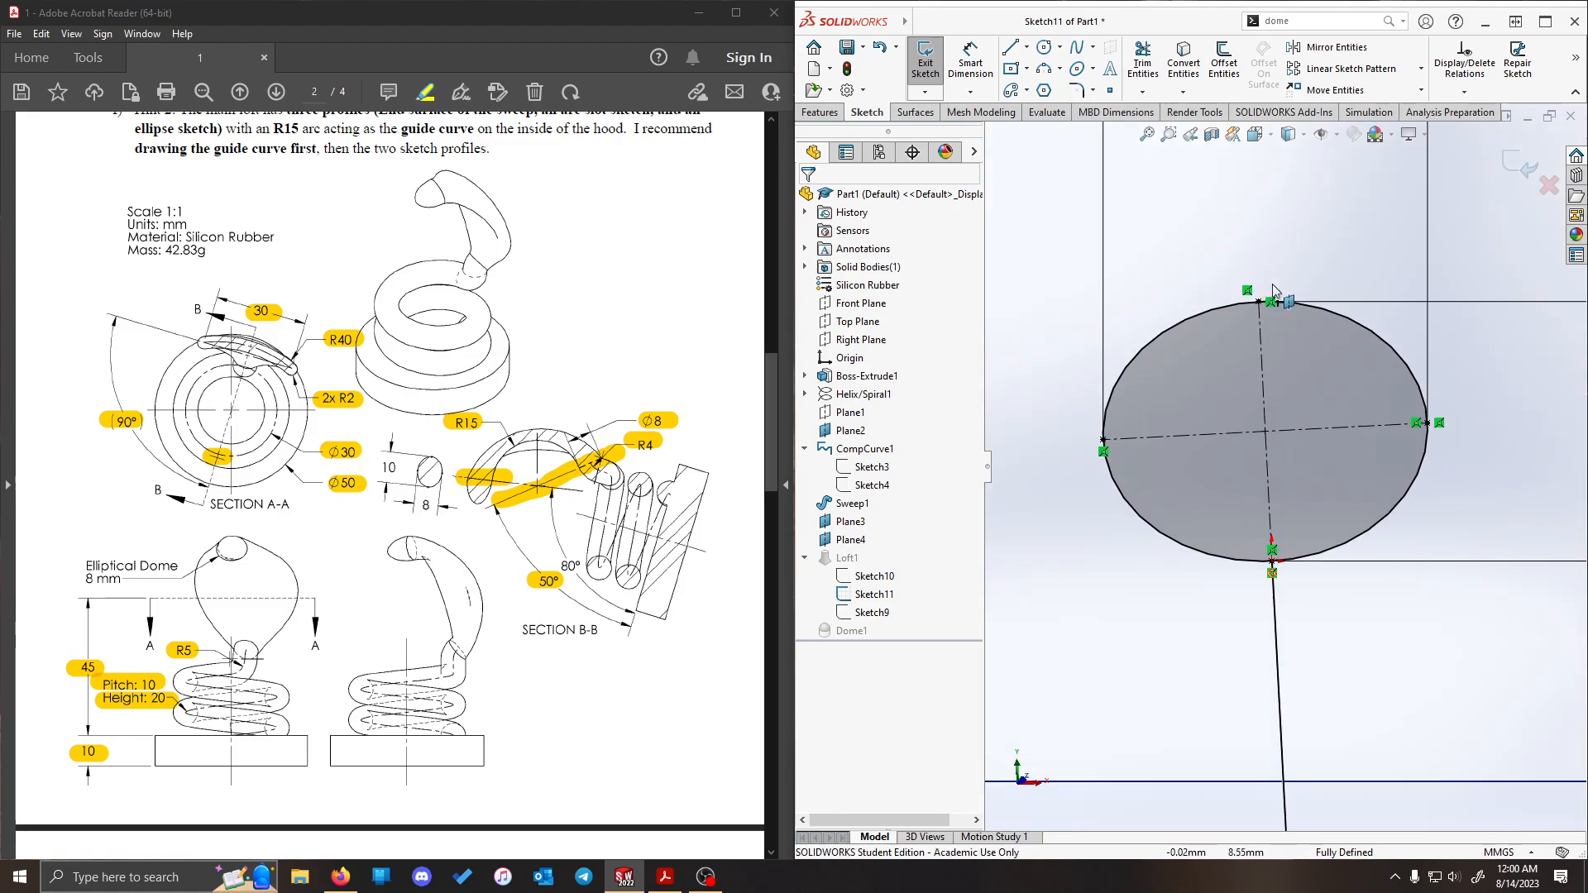
{"action": "left_click", "coordinate": [1272, 304]}
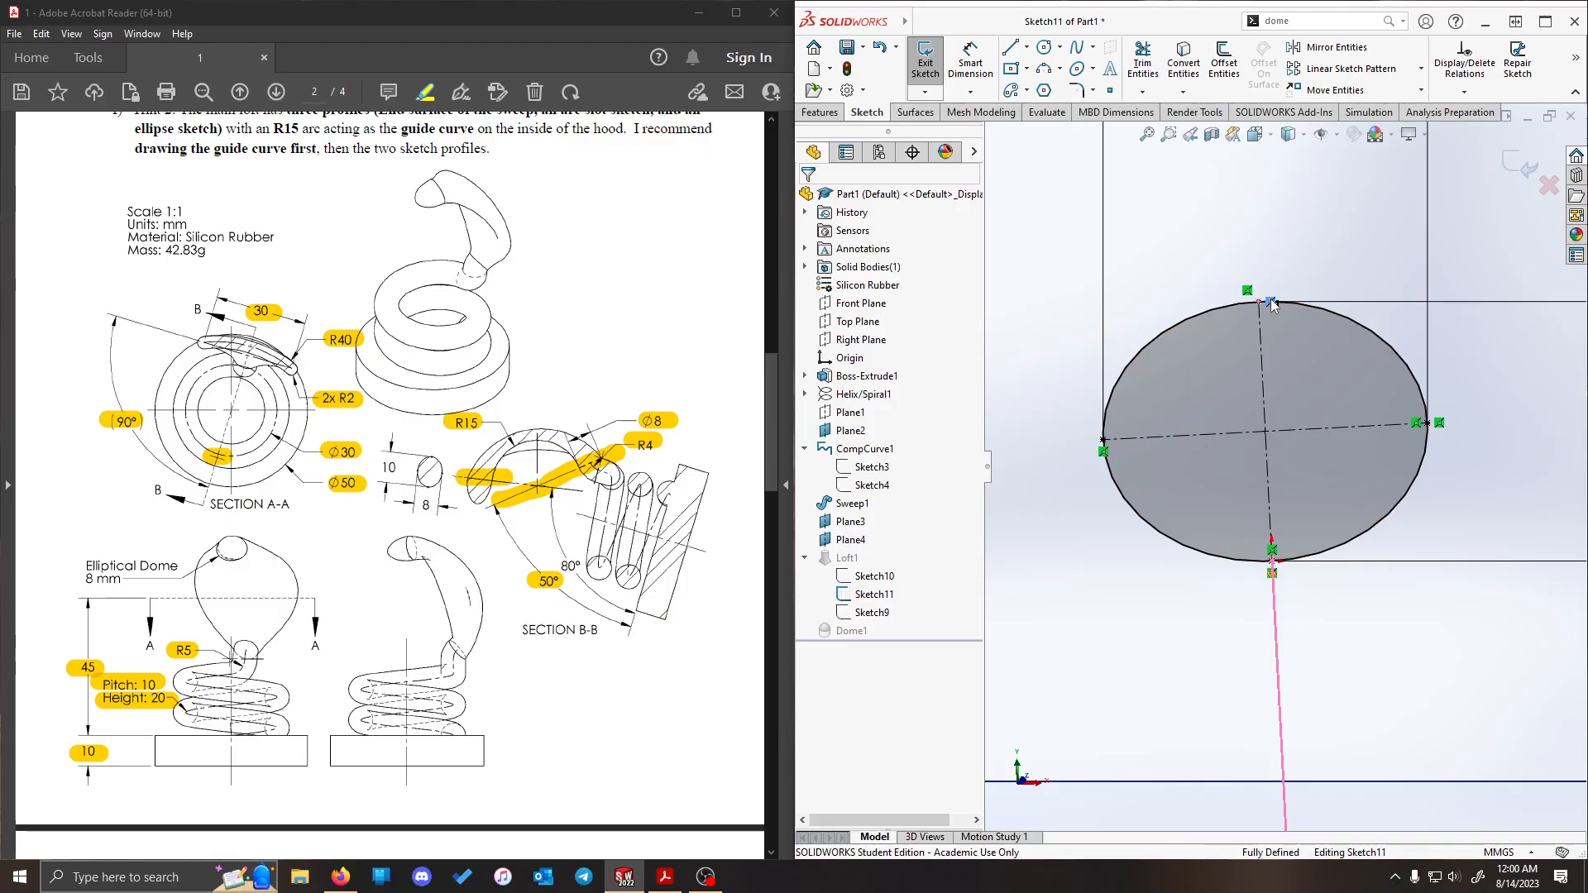
{"action": "key", "text": "Delete"}
{"action": "left_click", "coordinate": [1261, 385]}
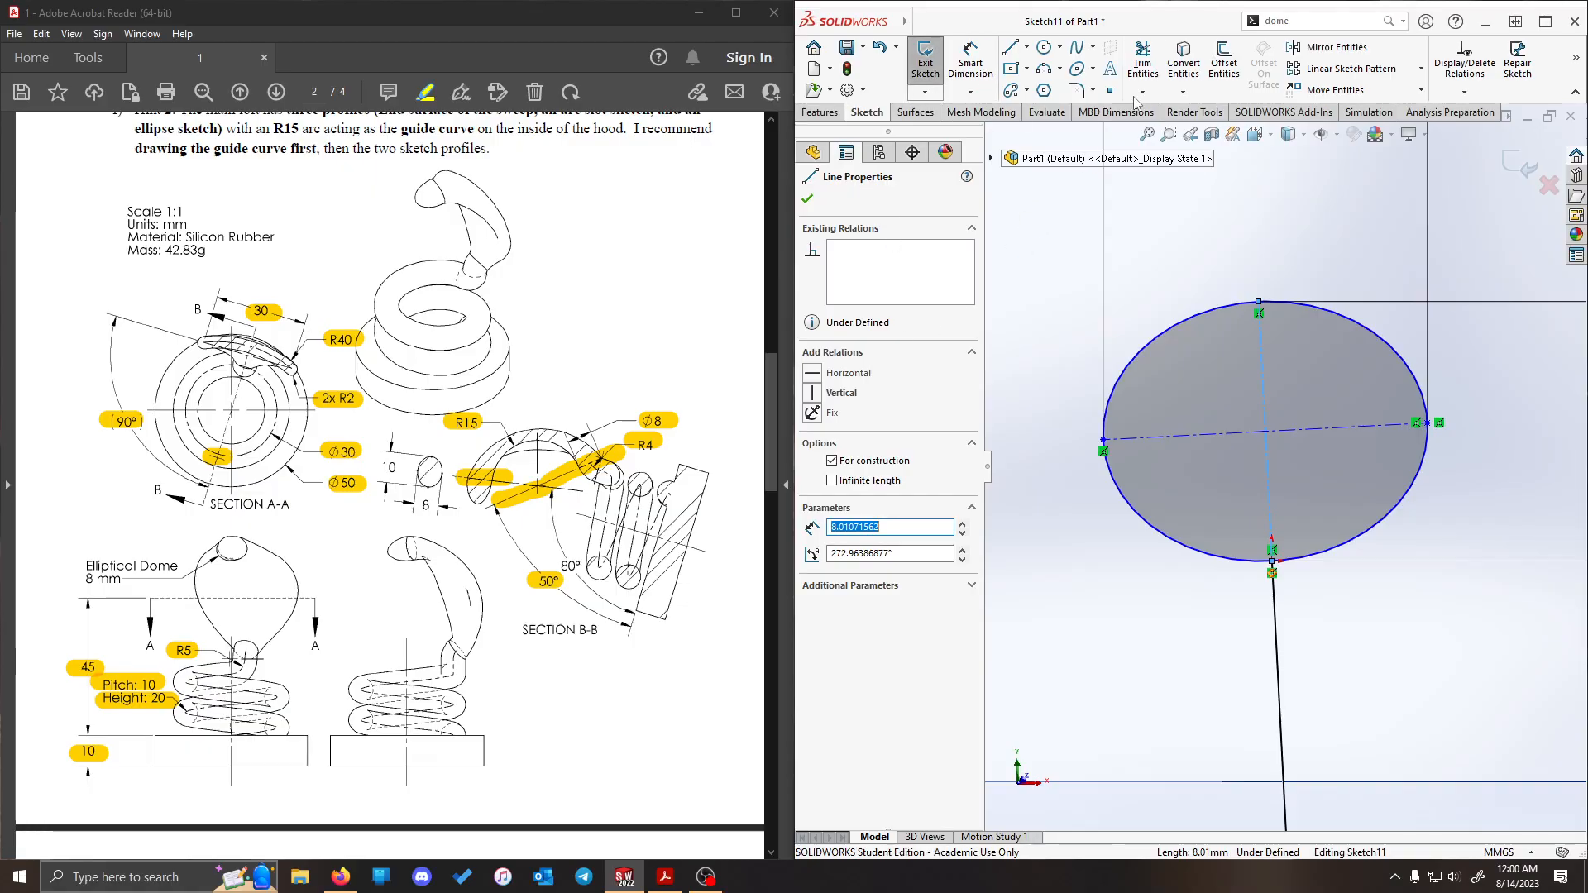
{"action": "left_click", "coordinate": [838, 392]}
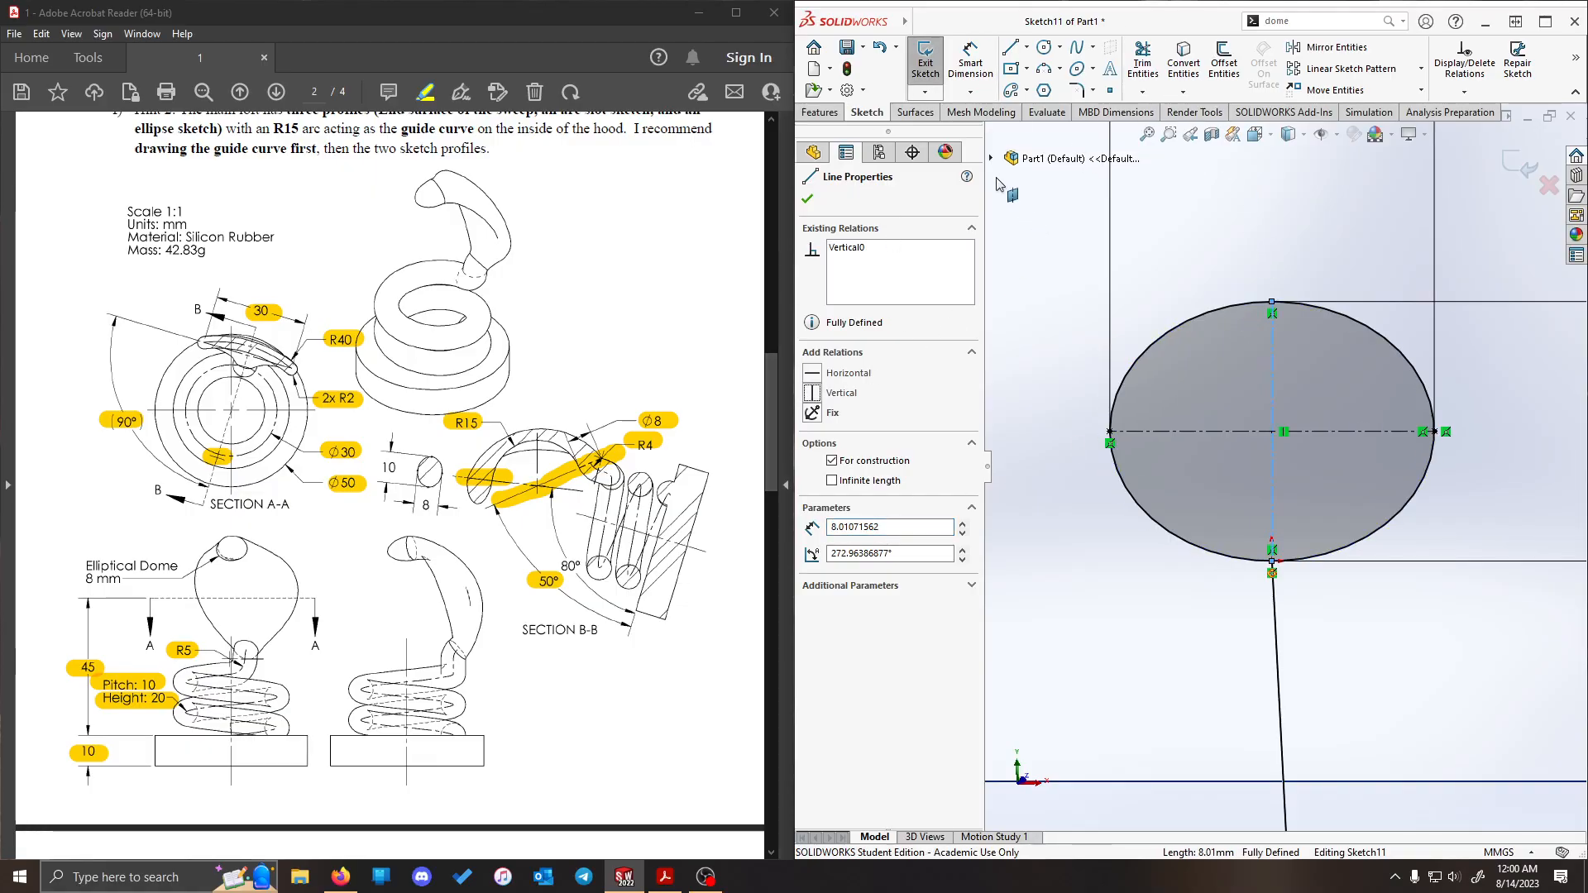
{"action": "left_click", "coordinate": [926, 63]}
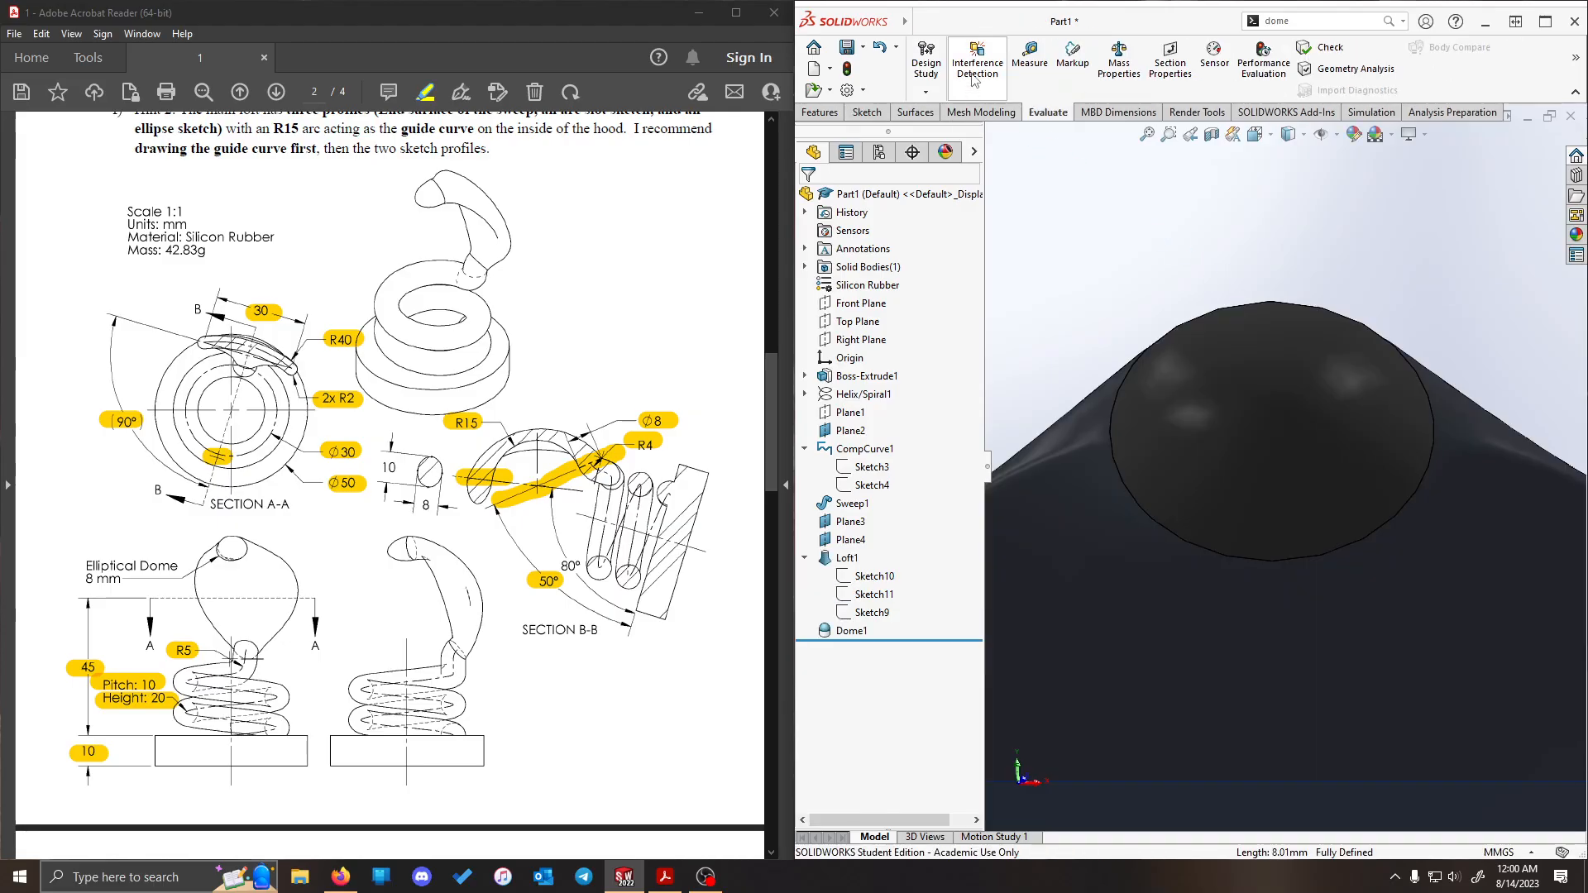
- Check the part's mass properties against the drawing's 42.83 g with the short-axis centerline made vertical
{"action": "left_click", "coordinate": [1120, 60]}
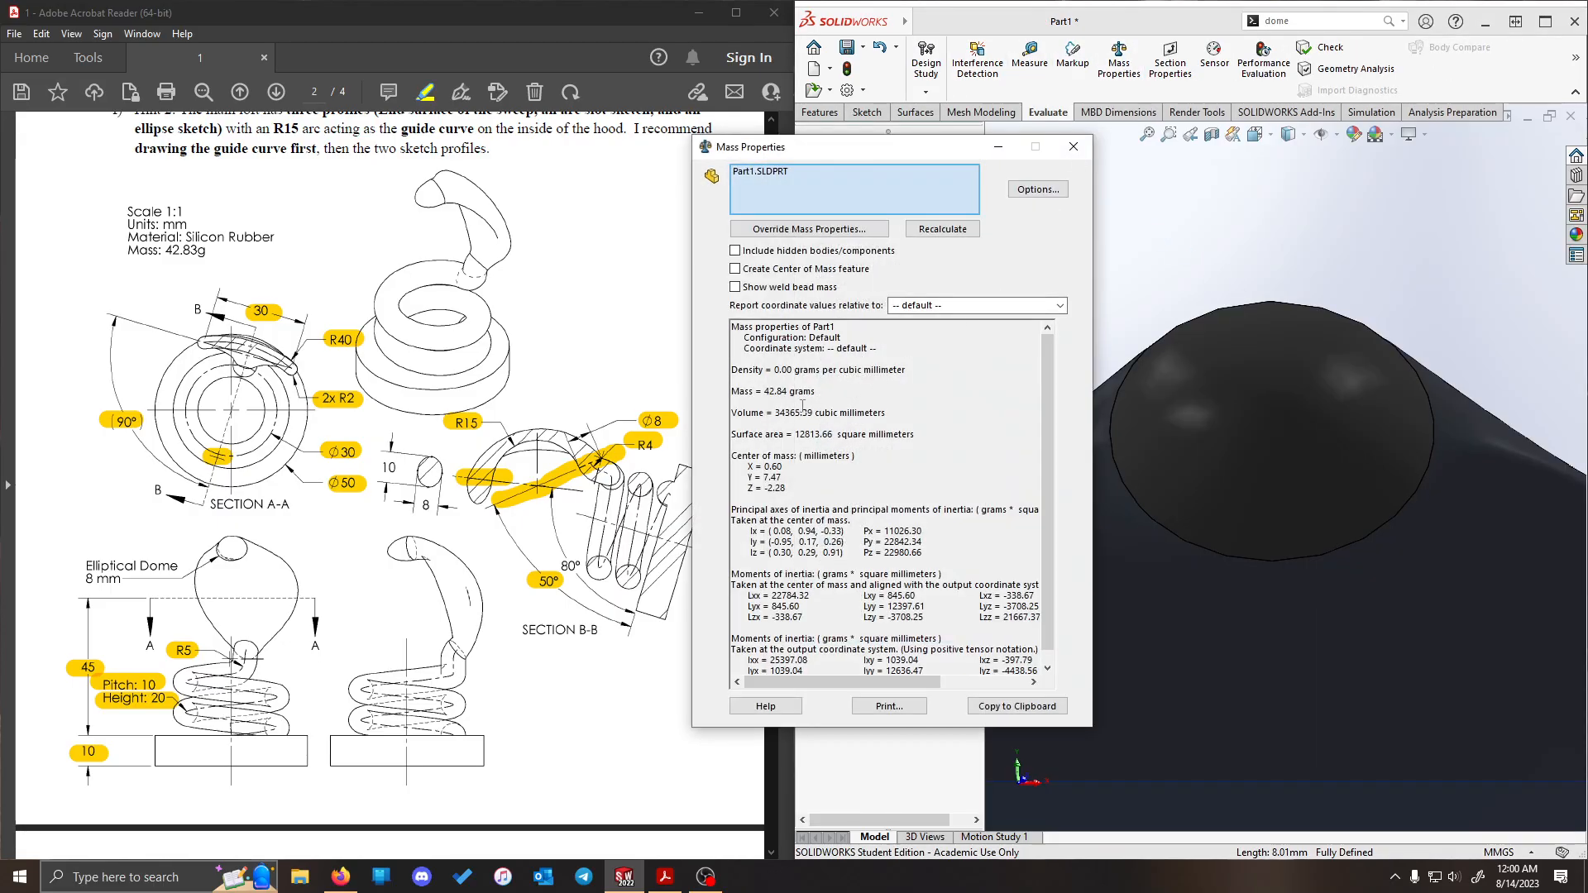
{"action": "left_click", "coordinate": [1073, 147]}
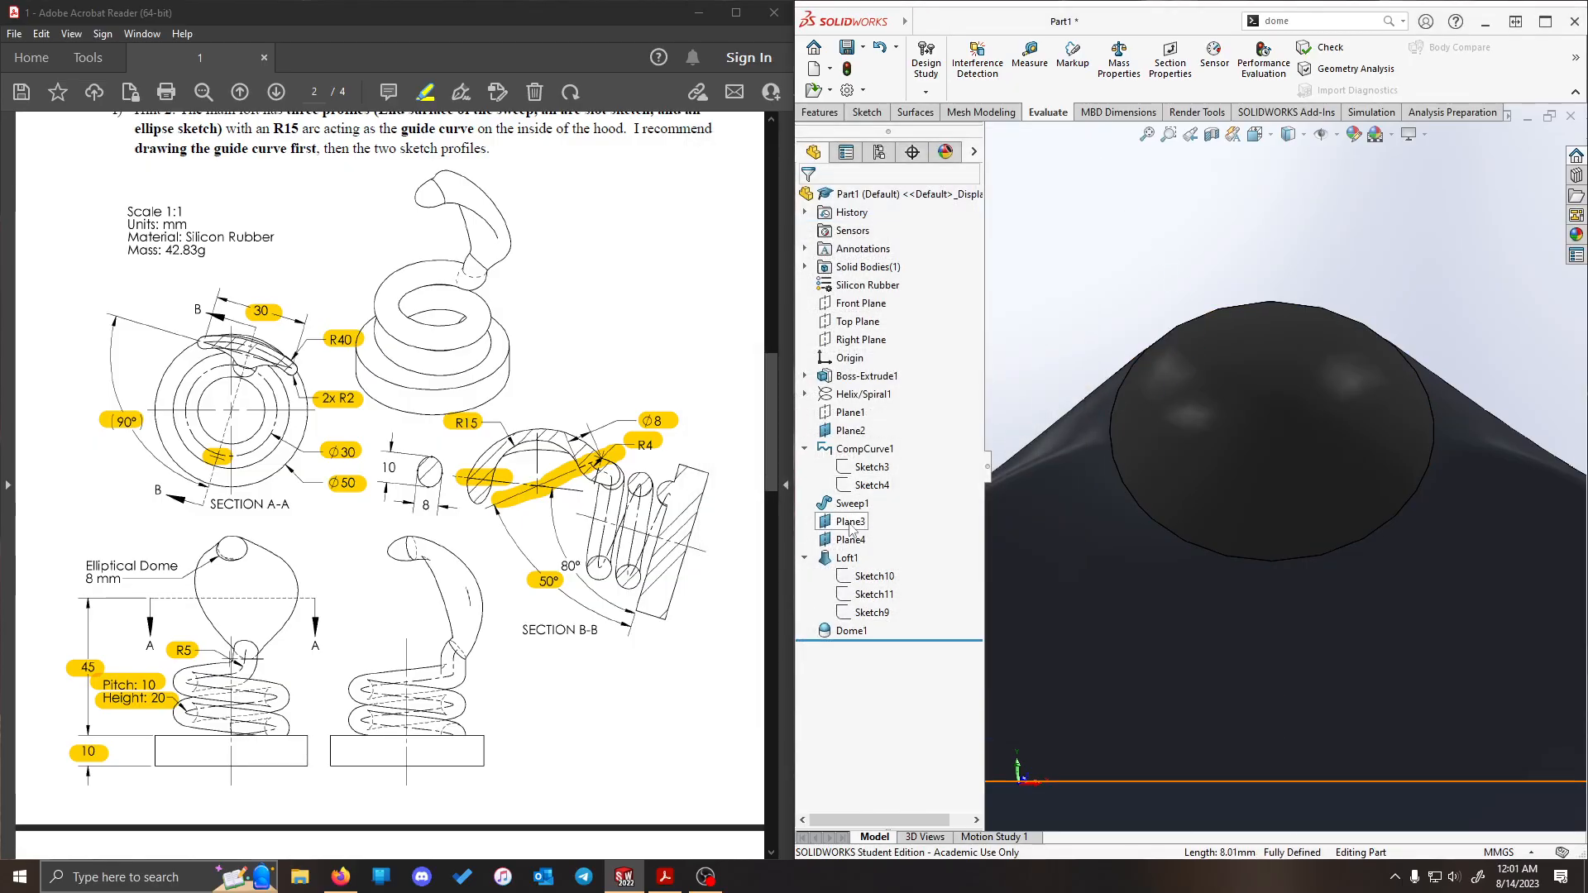
- Reopen the tip ellipse sketch, delete the vertical relation on its short-axis centerline, and tilt the ellipse freely away from vertical
{"action": "left_click", "coordinate": [868, 592]}
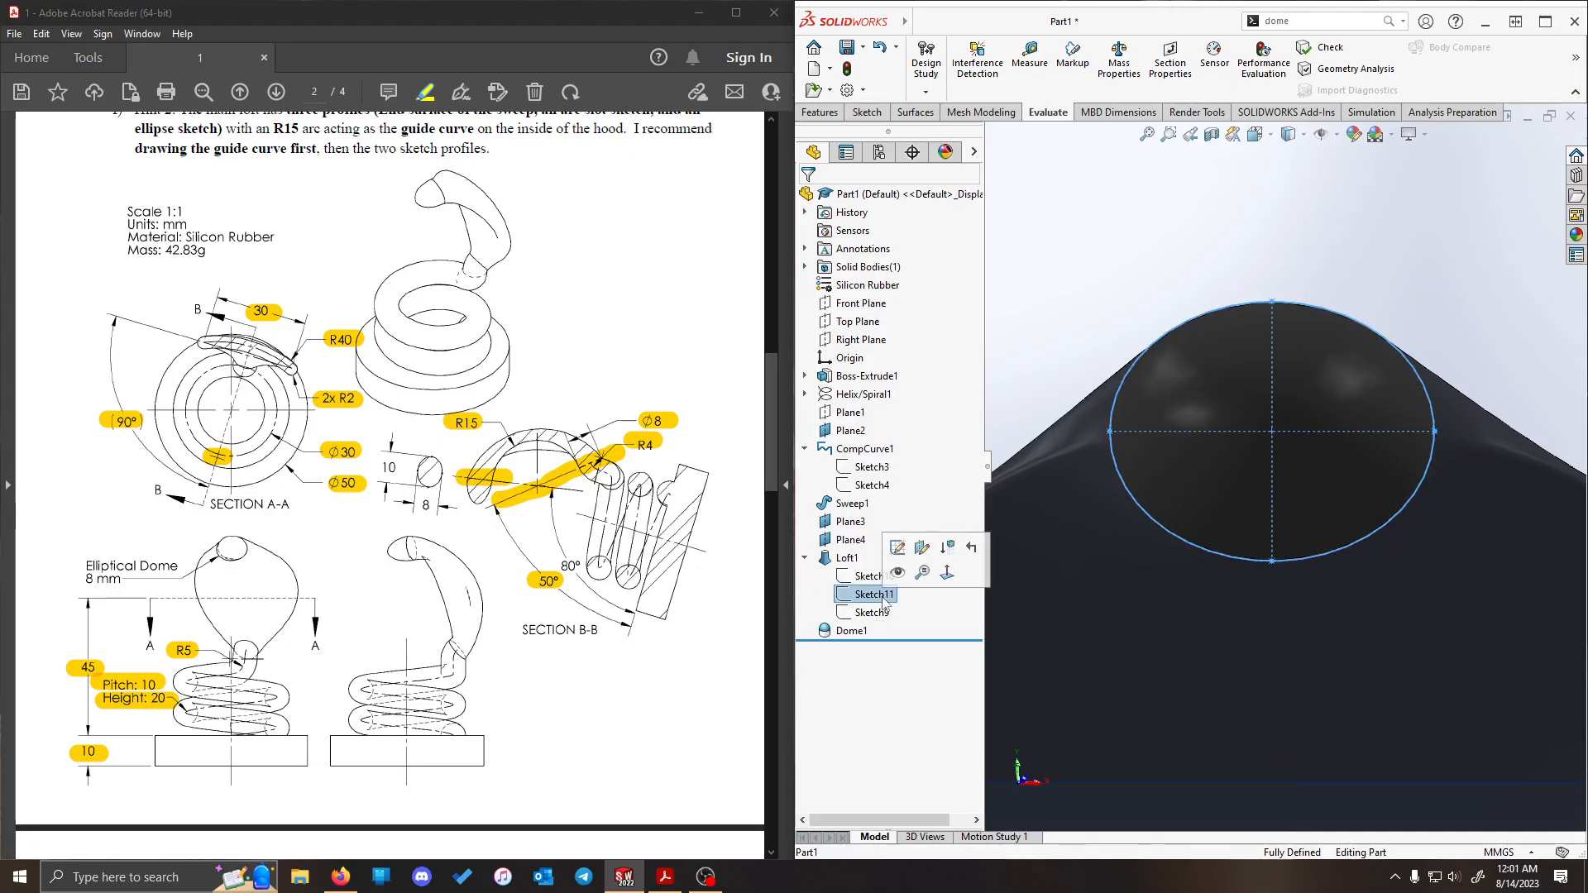
{"action": "left_click", "coordinate": [908, 542]}
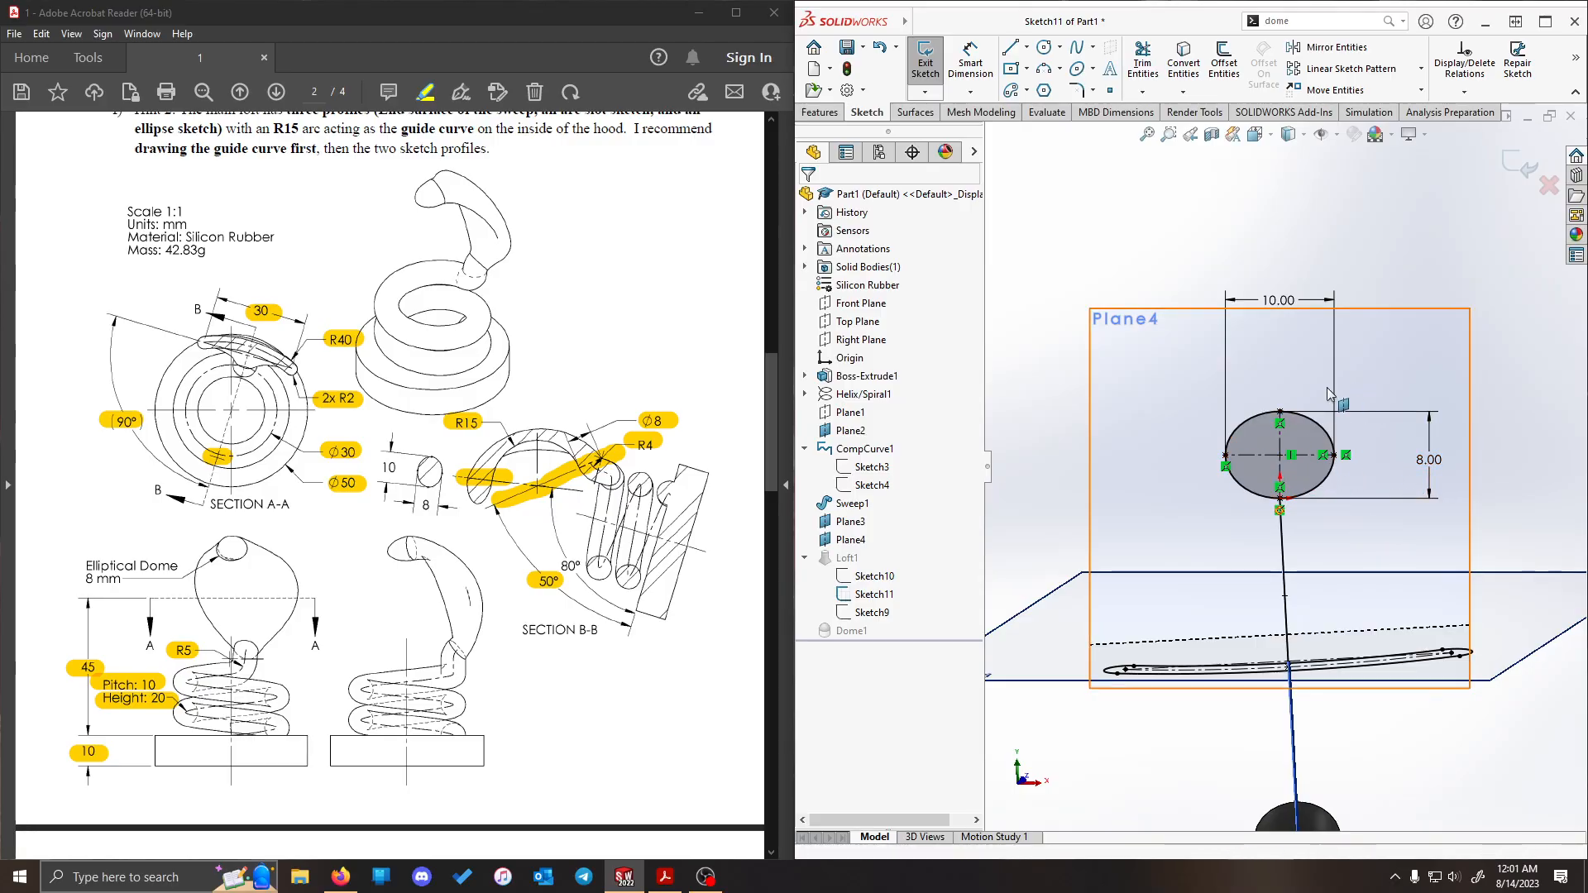
{"action": "scroll", "coordinate": [1278, 434], "scroll_direction": "down", "scroll_amount": 1}
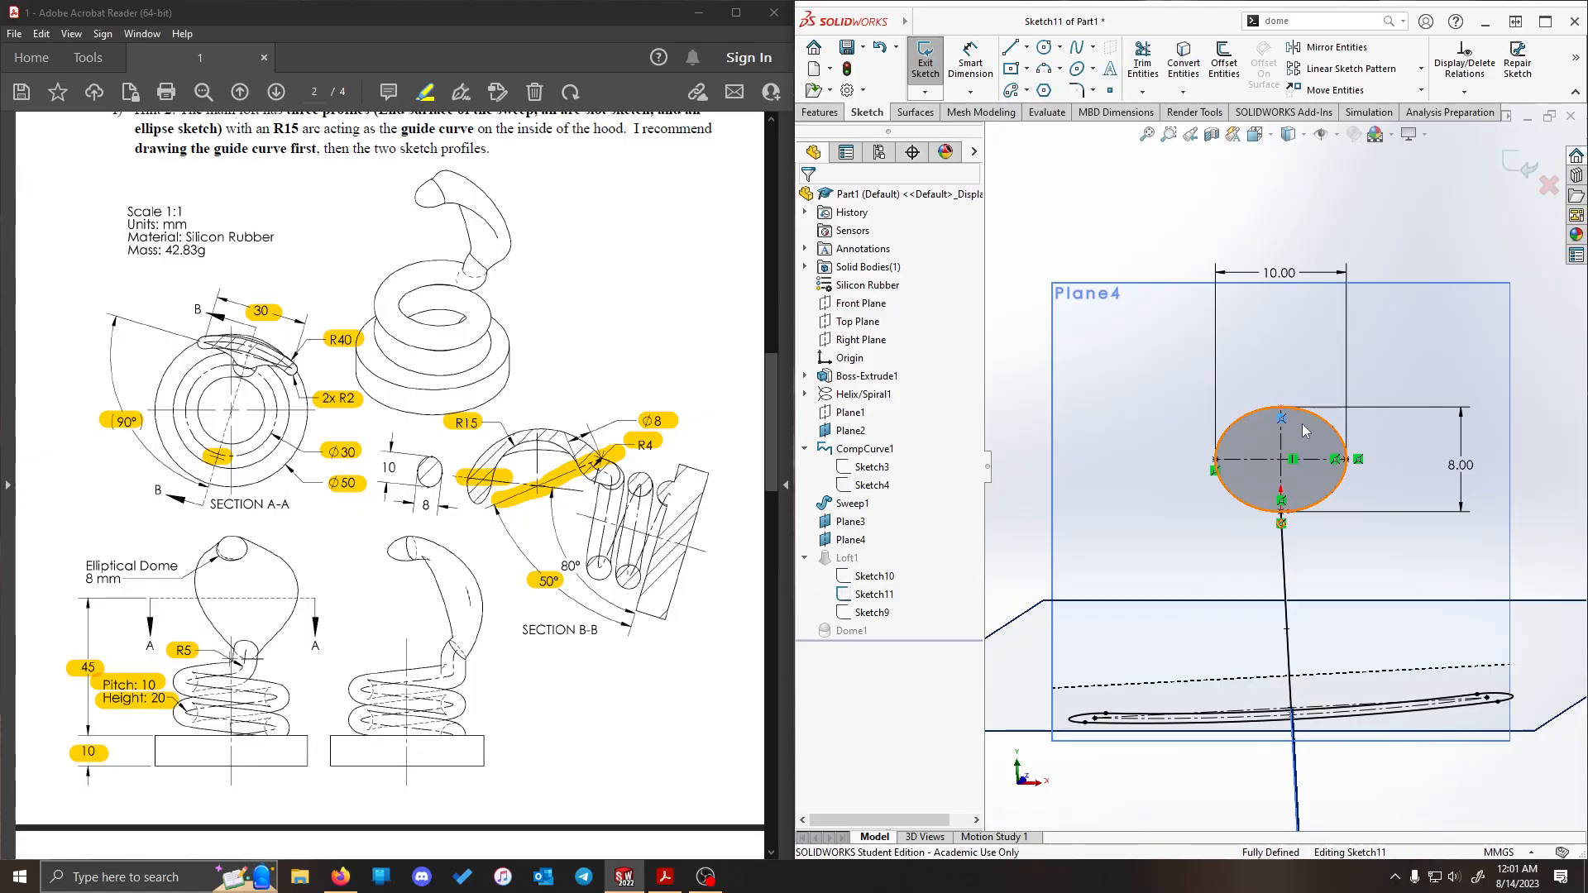
{"action": "key", "text": "Delete"}
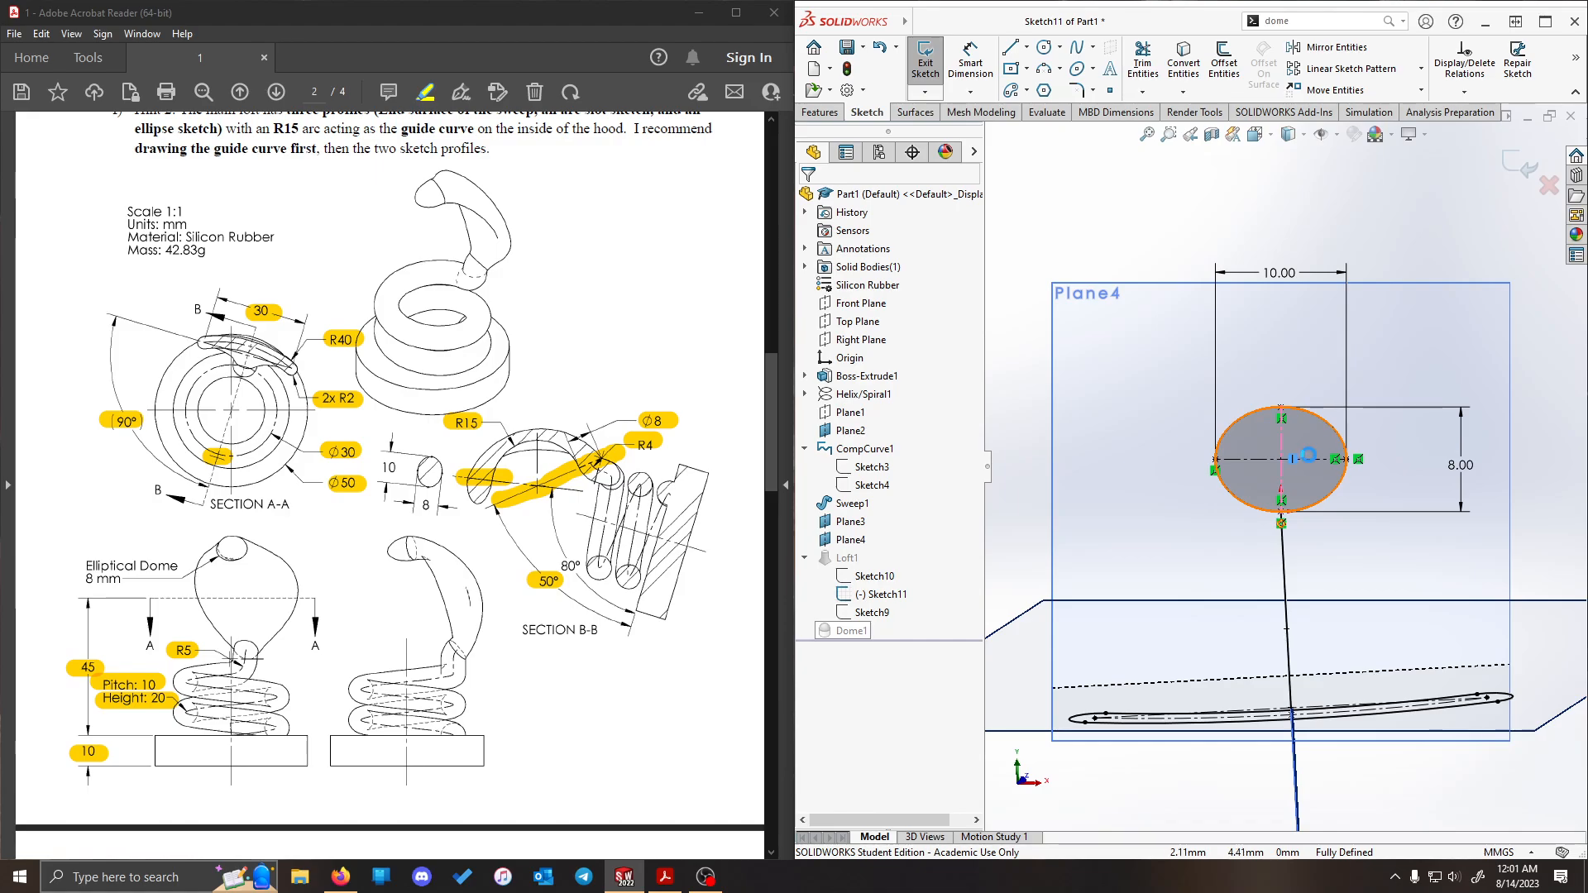
{"action": "left_click_drag", "start_coordinate": [1281, 408], "coordinate": [1143, 357]}
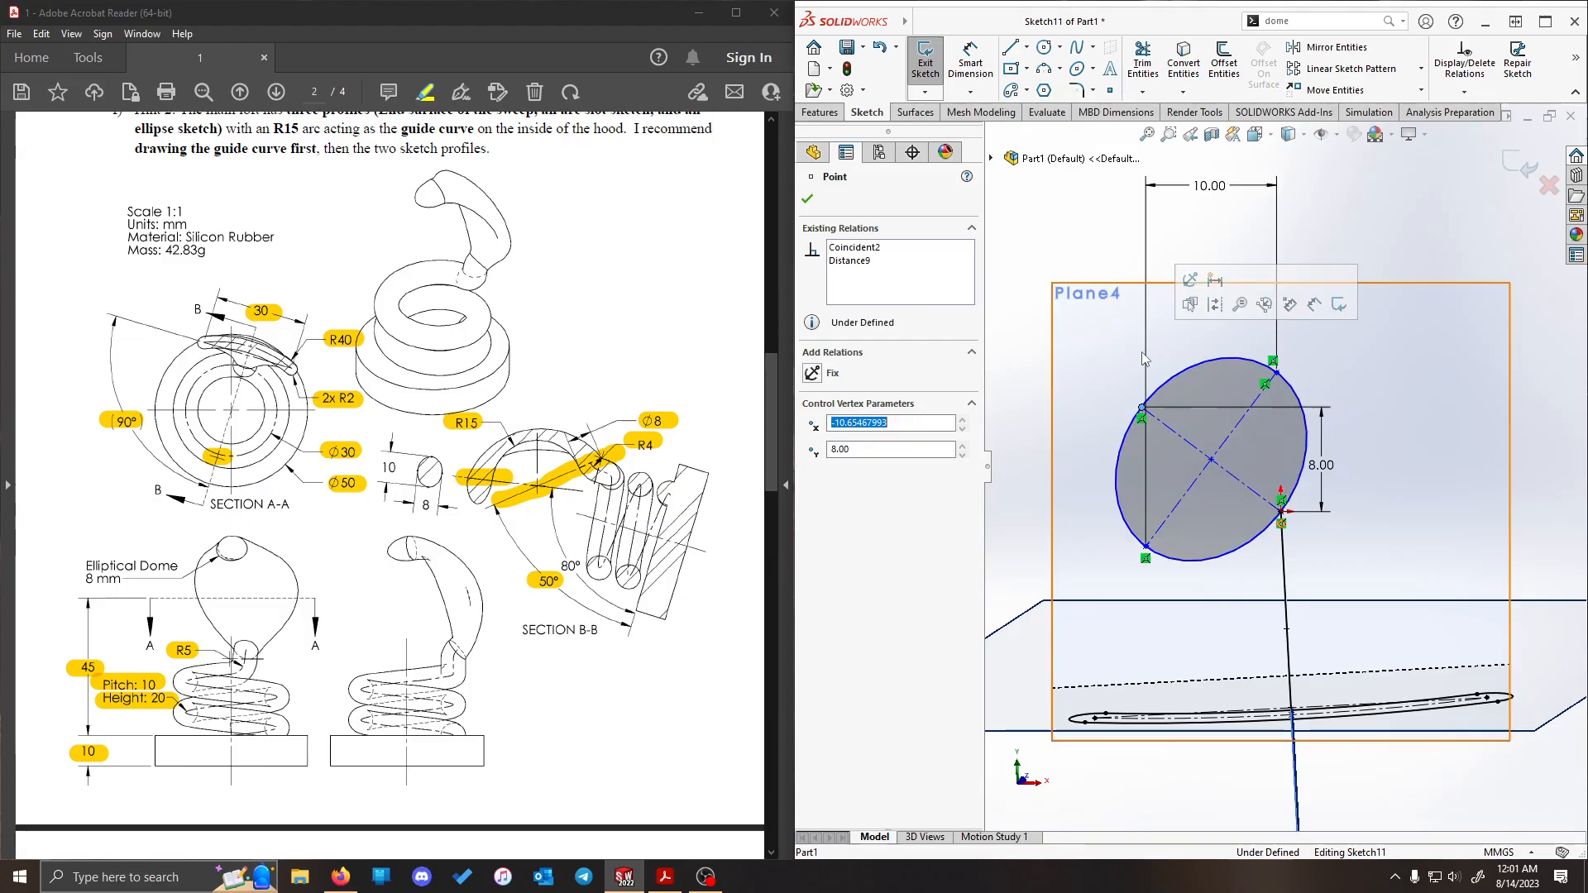
- Delete the tip ellipse's horizontal 10 mm and vertical 8 mm dimensions
{"action": "left_click", "coordinate": [1299, 195]}
{"action": "left_click", "coordinate": [1210, 187]}
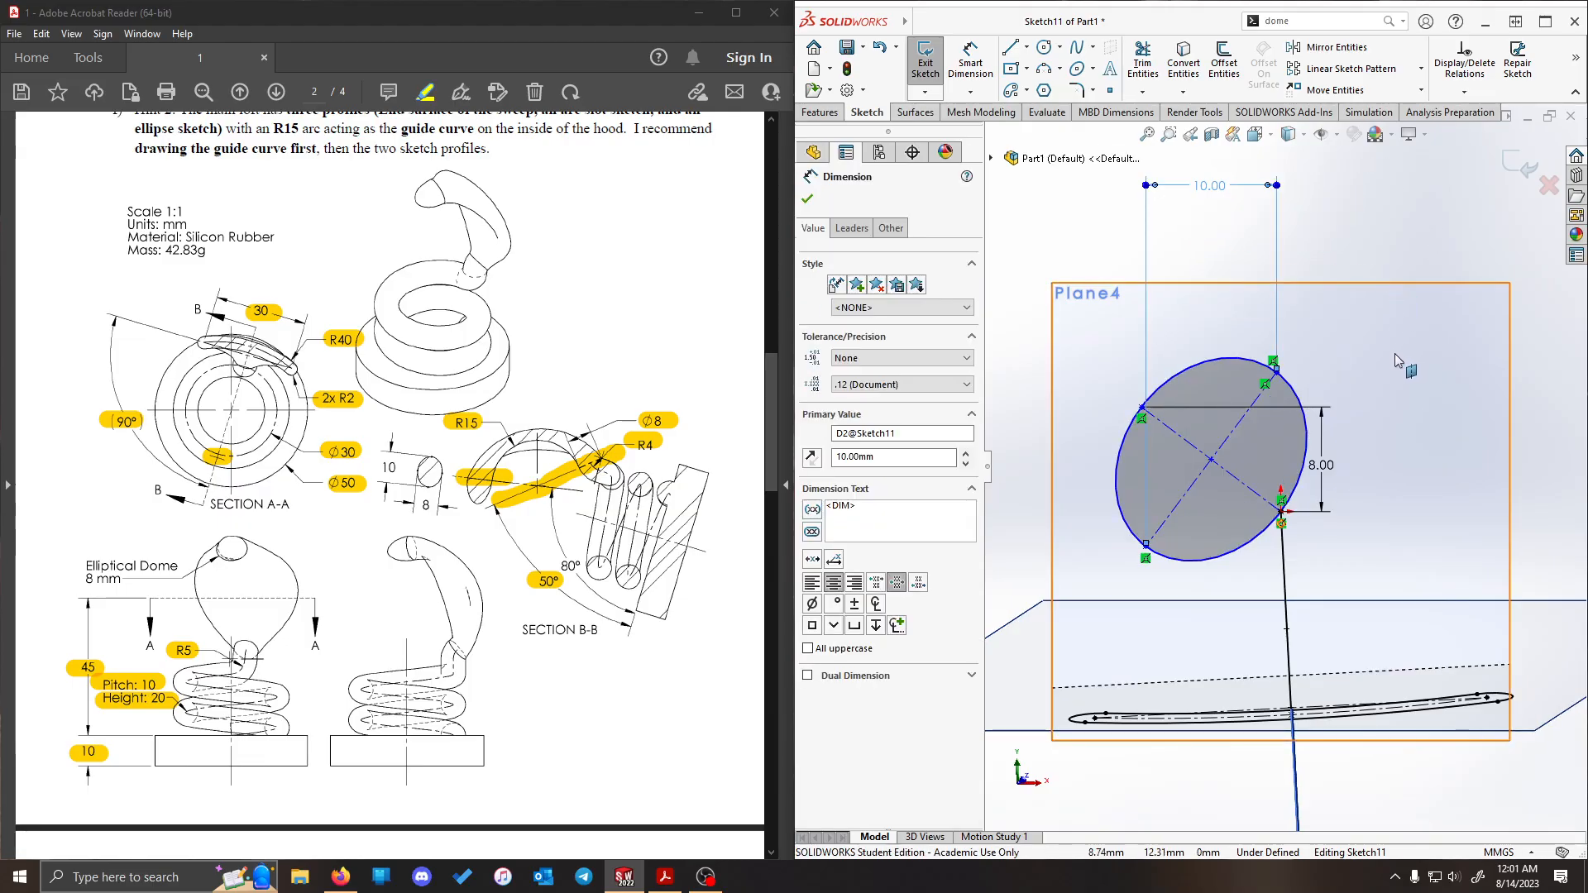
{"action": "key", "text": "Delete"}
{"action": "left_click", "coordinate": [1321, 515]}
{"action": "key", "text": "Delete"}
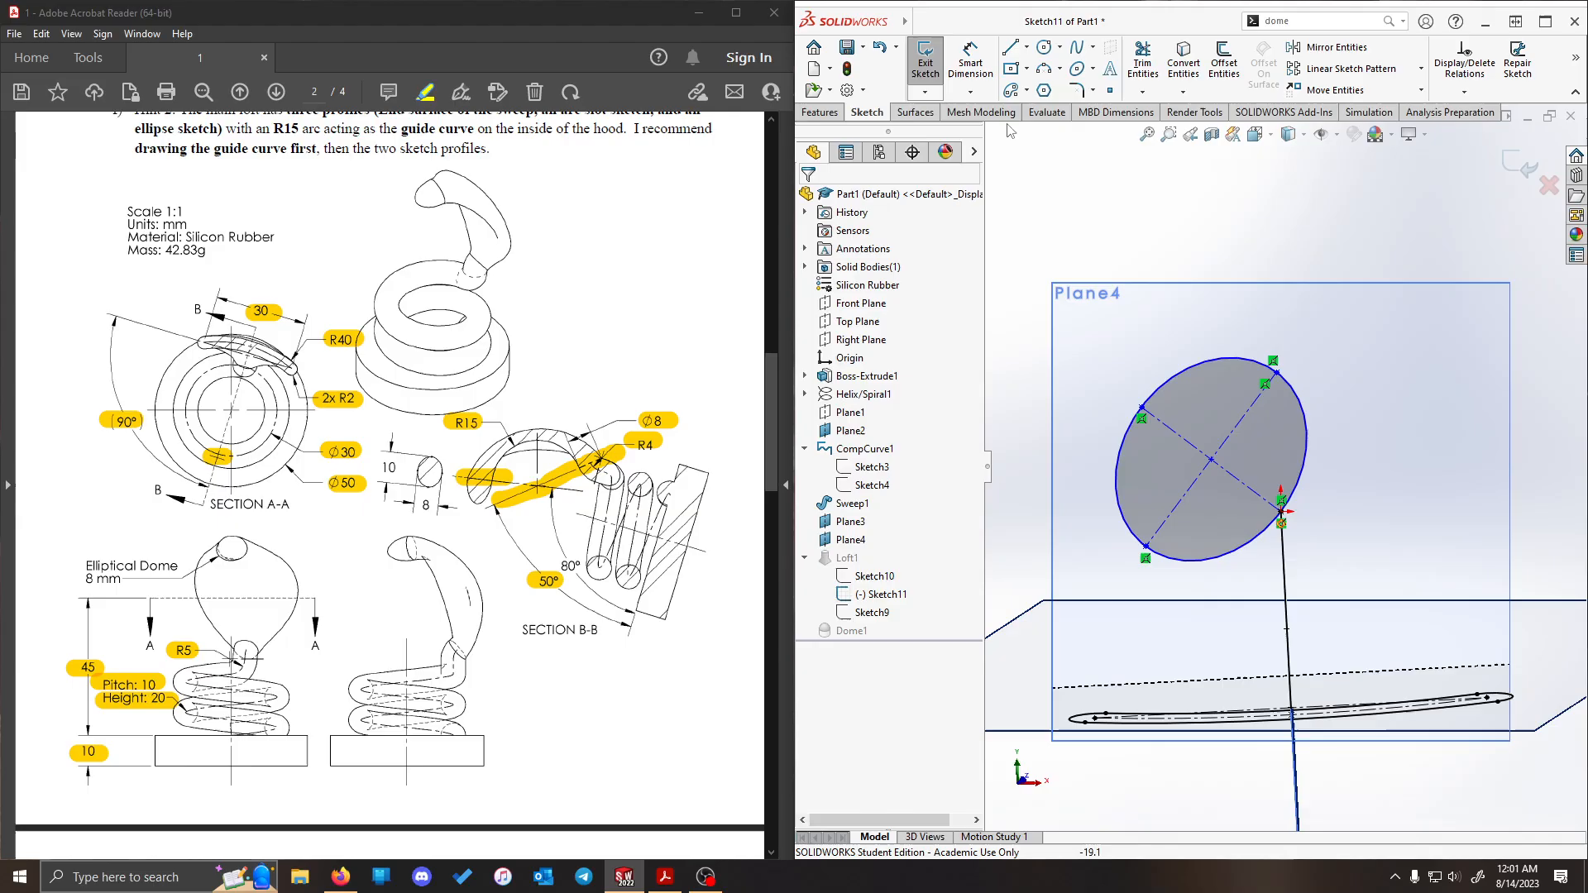
- Add an aligned 8 mm dimension to the tilted tip ellipse's short-axis centerline
{"action": "left_click", "coordinate": [971, 62]}
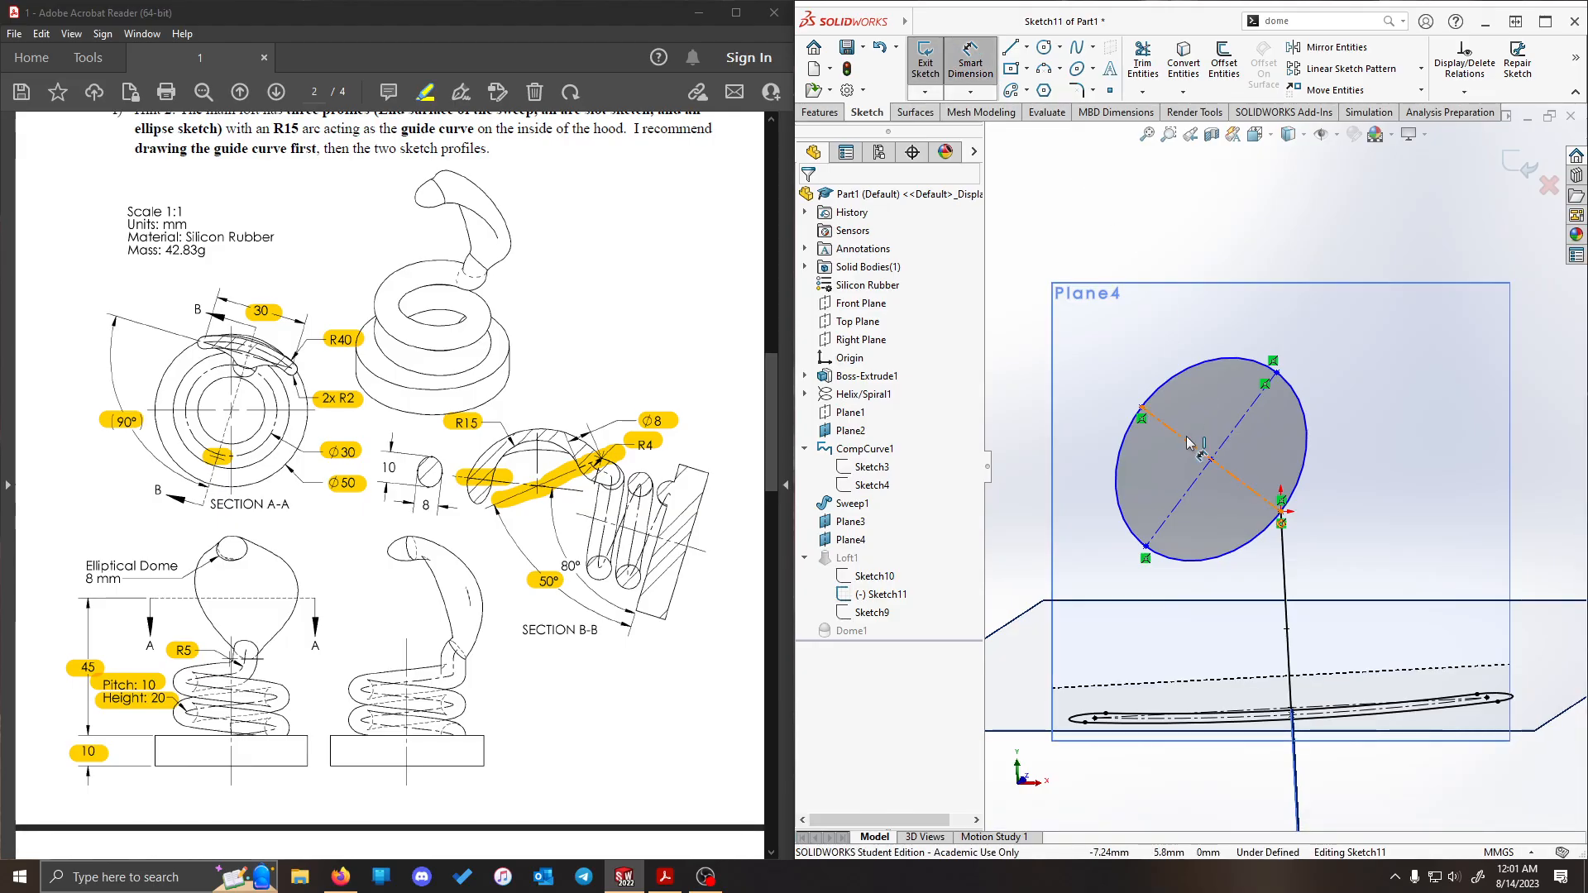
{"action": "left_click", "coordinate": [1191, 440]}
{"action": "left_click", "coordinate": [1543, 251]}
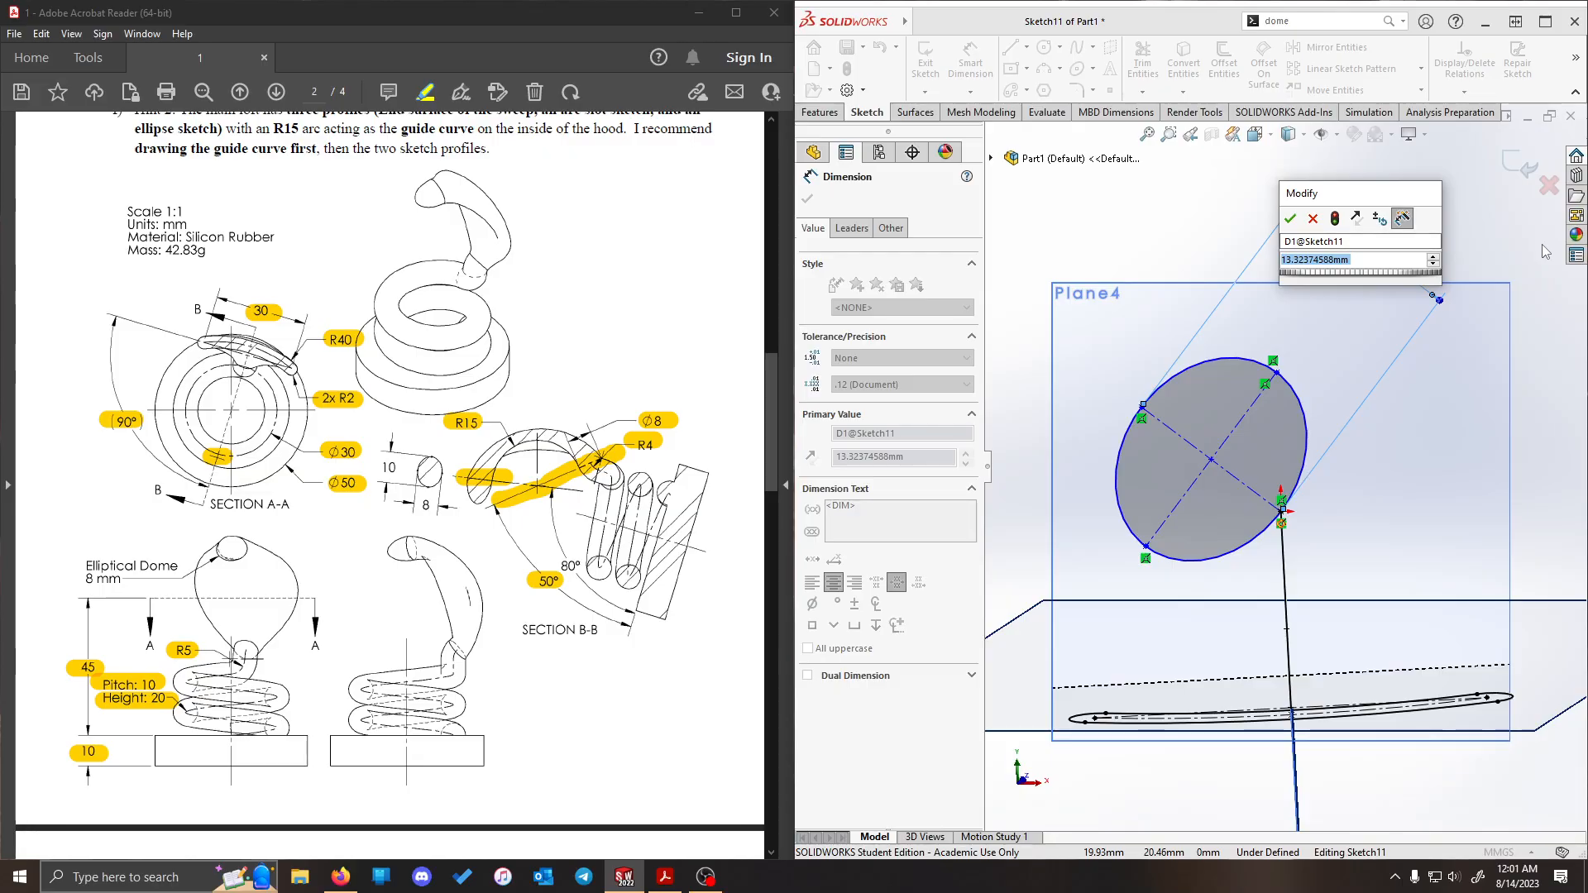
{"action": "type", "text": "1"}
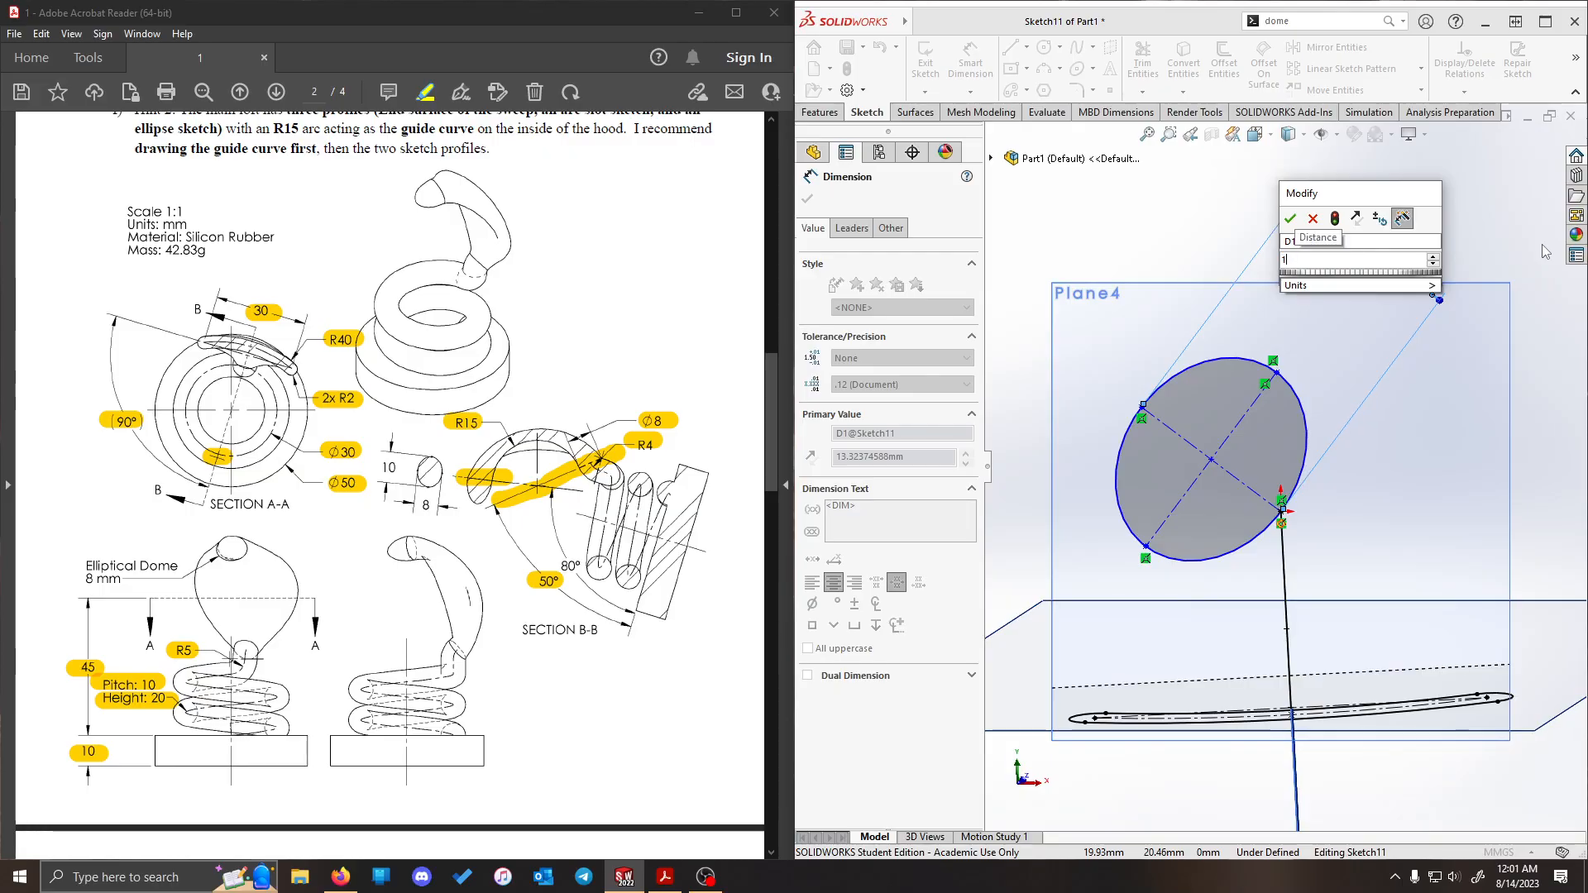
{"action": "key", "text": "BackSpace"}
{"action": "type", "text": "8"}
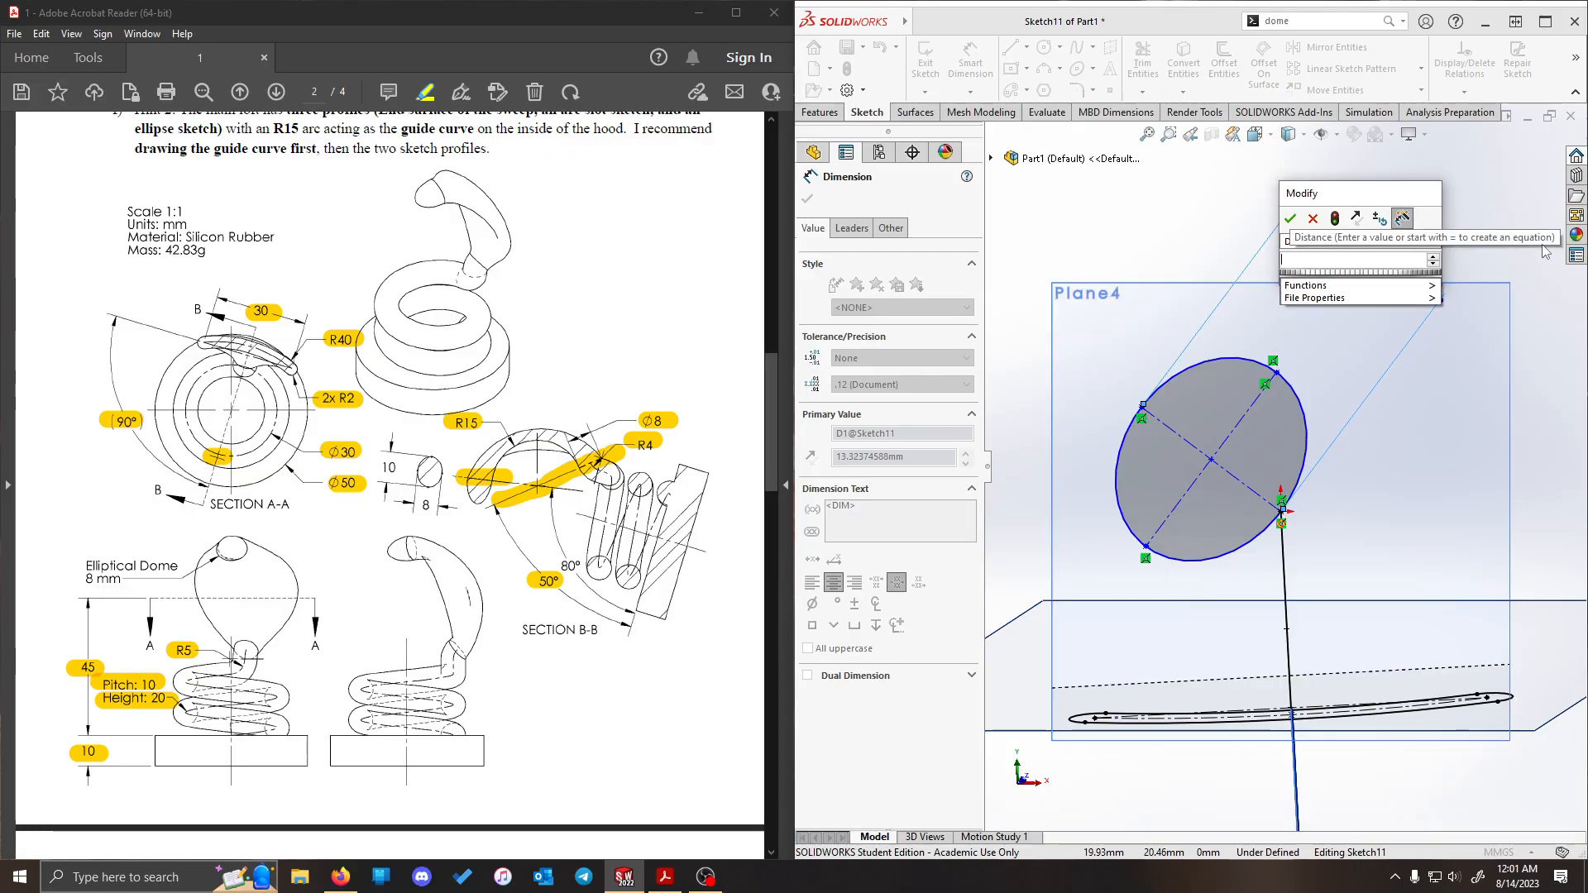
{"action": "key", "text": "Return"}
- Add an aligned 10 mm dimension to the tip ellipse's long-axis centerline
{"action": "left_click", "coordinate": [1254, 460]}
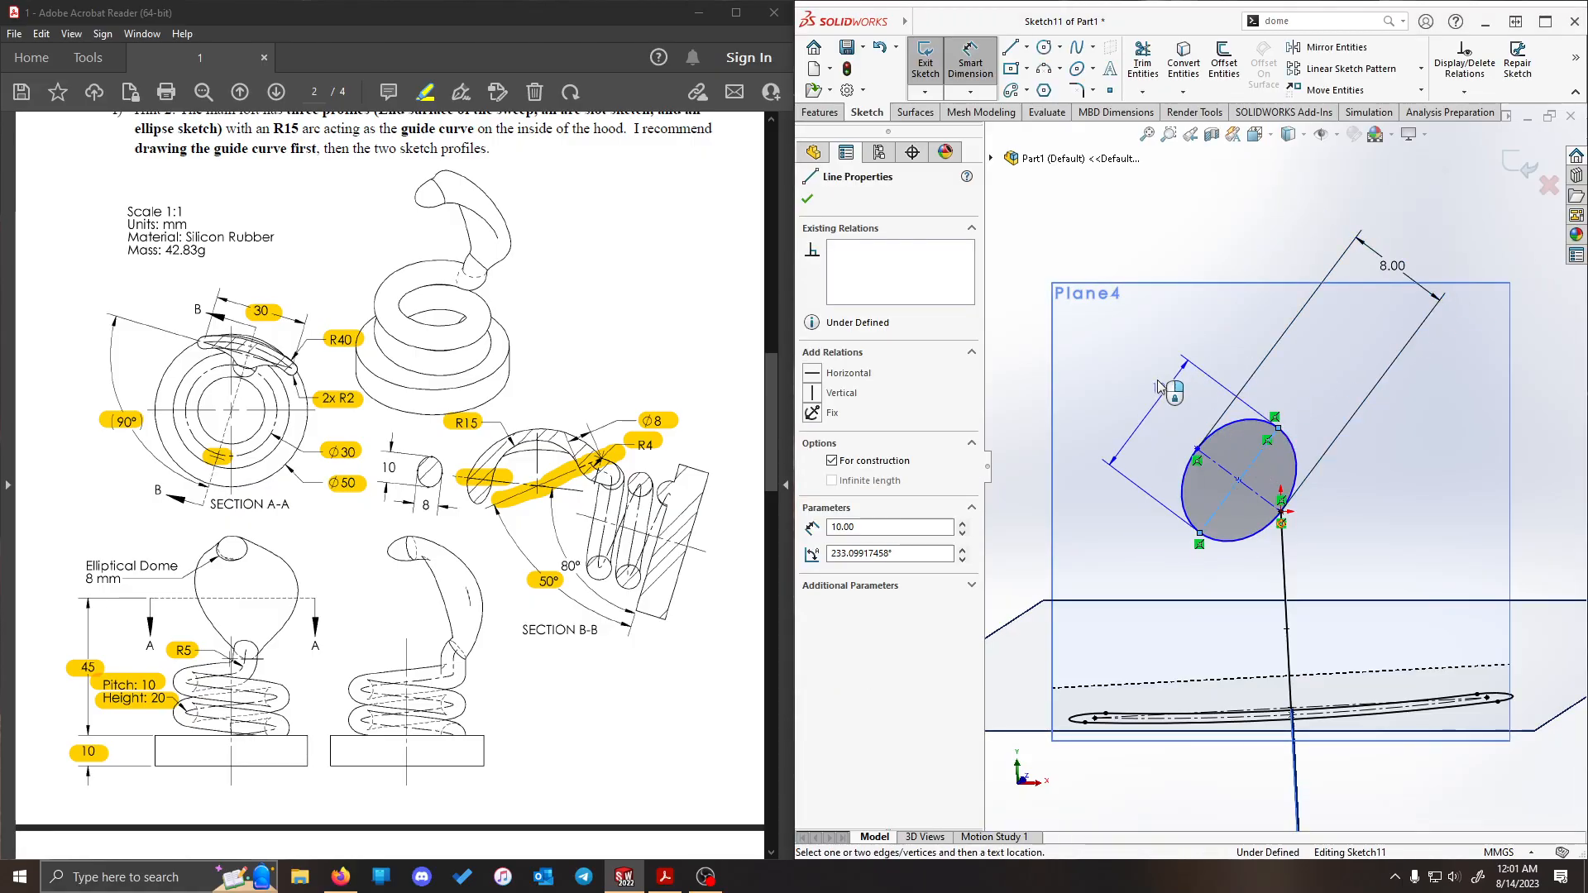
{"action": "left_click", "coordinate": [1084, 374]}
{"action": "key", "text": "Return"}
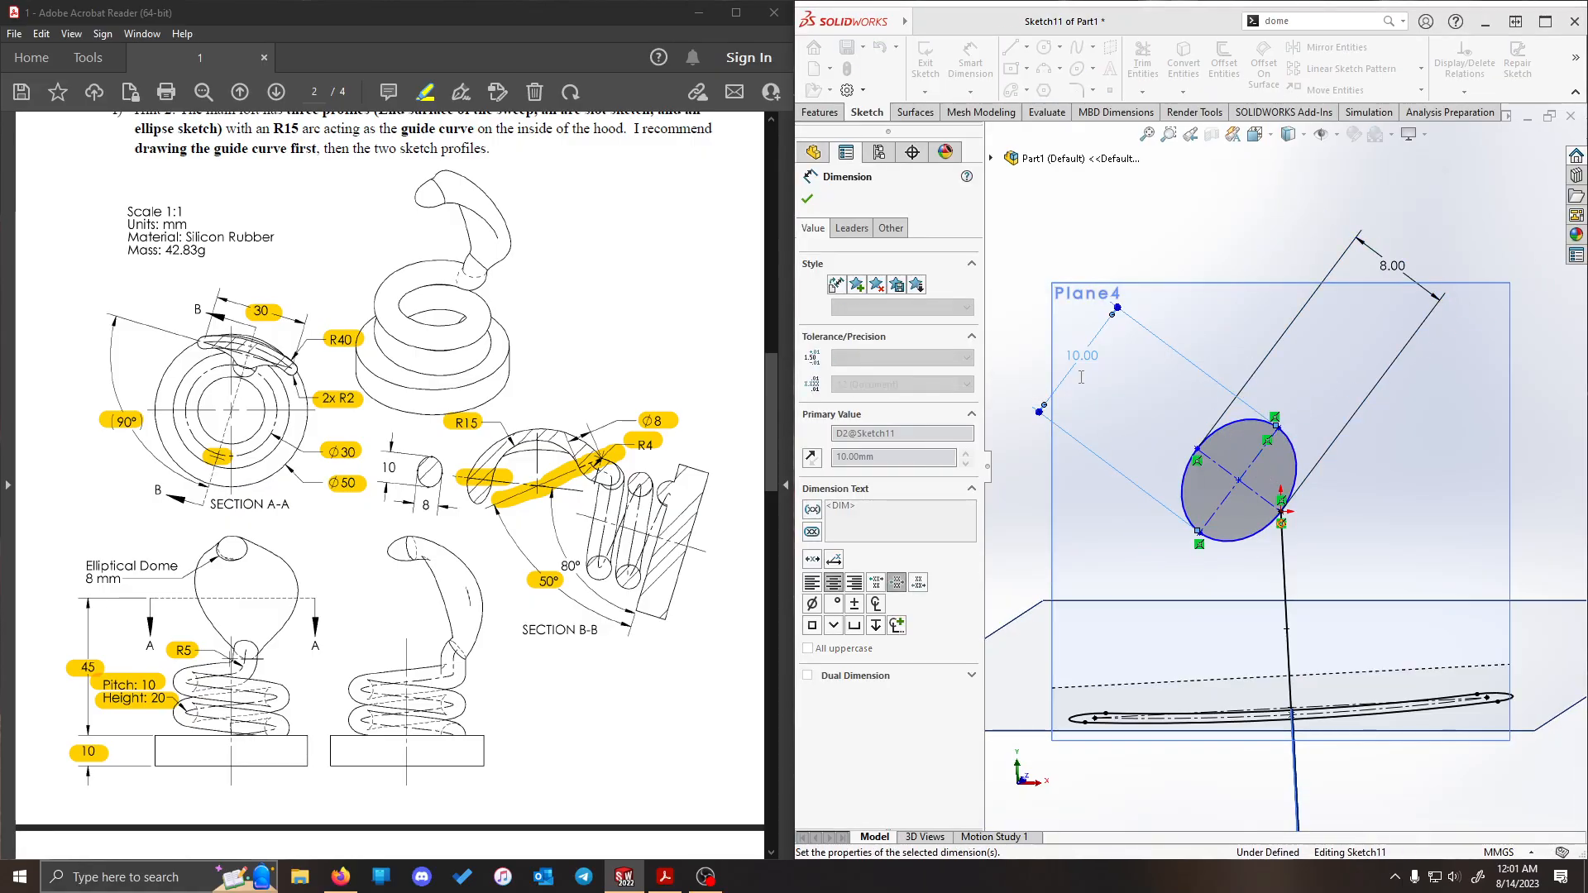
{"action": "key", "text": "Escape"}
- Make the tip ellipse's short-axis centerline collinear with the construction line of the guide curve sketch and exit the sketch
{"action": "left_click", "coordinate": [1282, 531]}
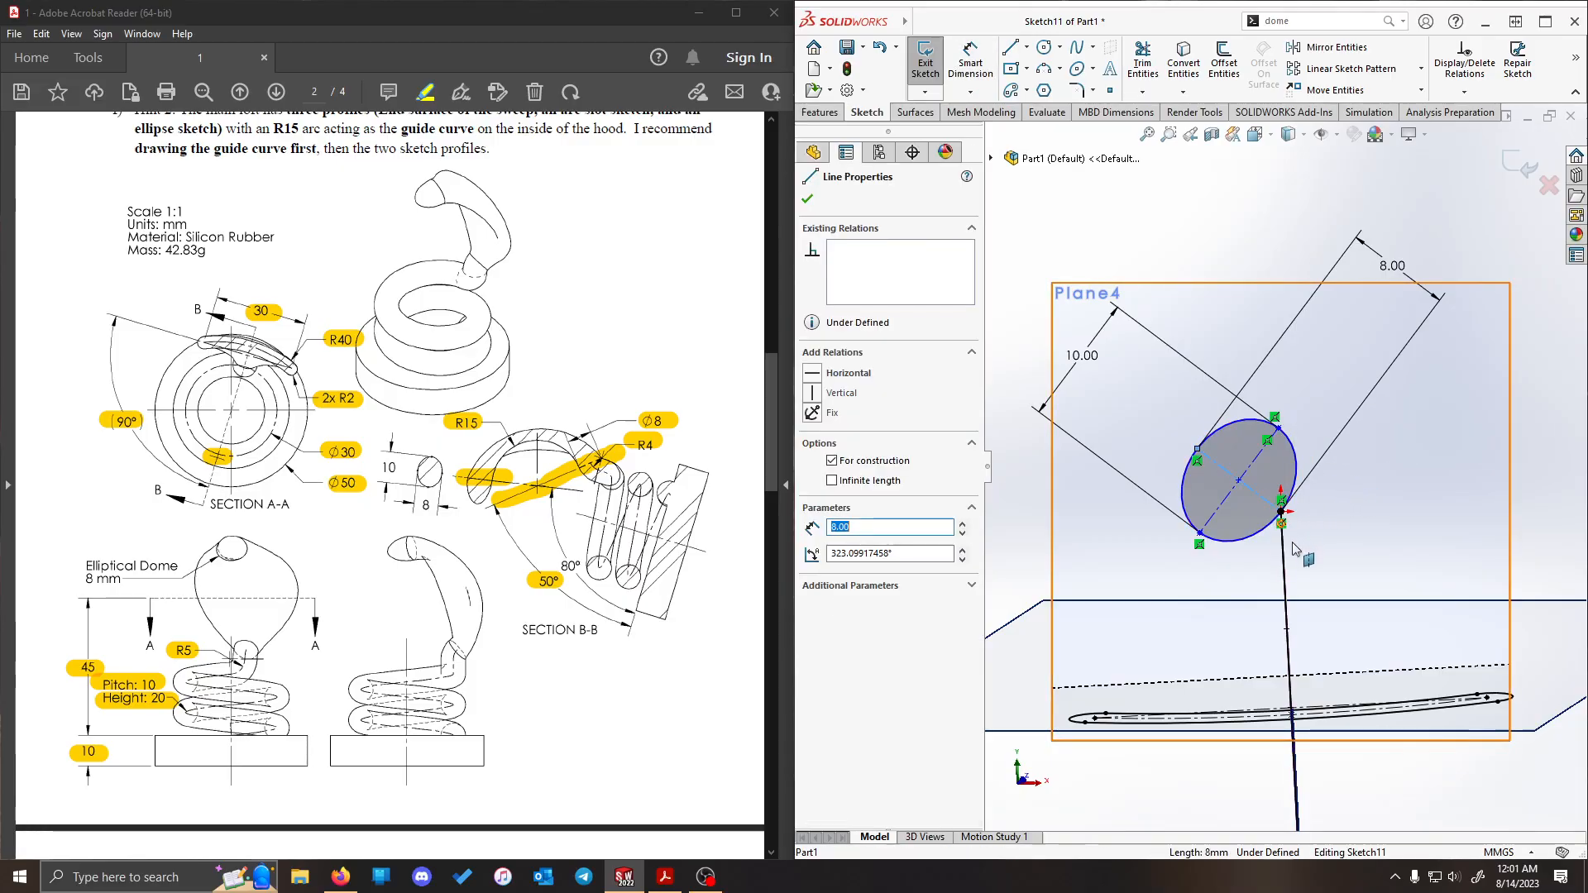
{"action": "left_click", "coordinate": [1291, 662], "text": "ctrl"}
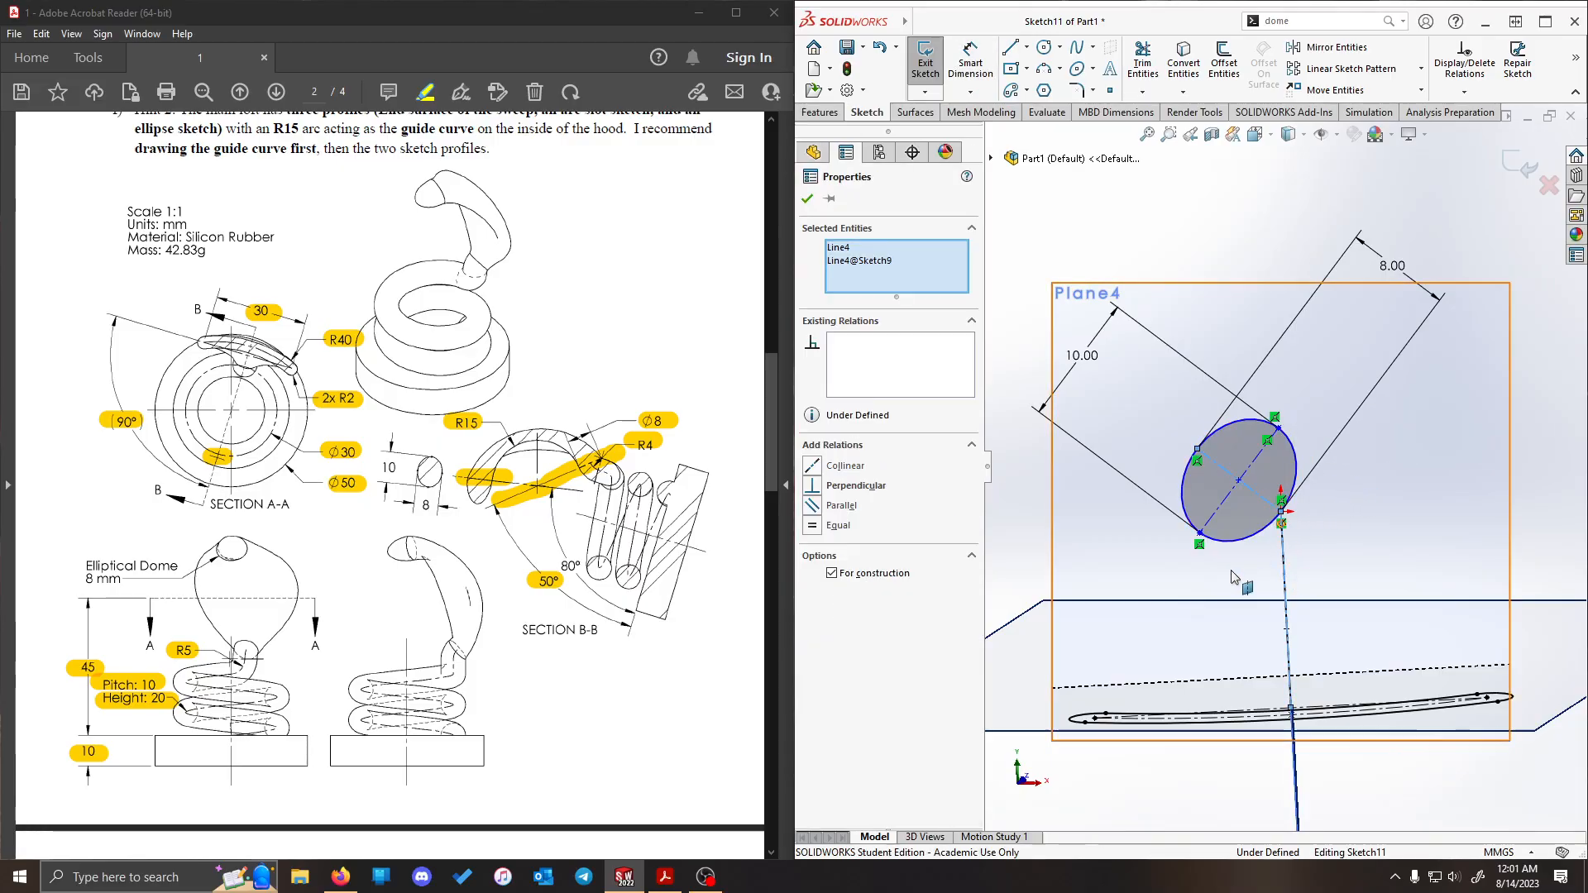
{"action": "left_click", "coordinate": [815, 465]}
{"action": "left_click", "coordinate": [1255, 192]}
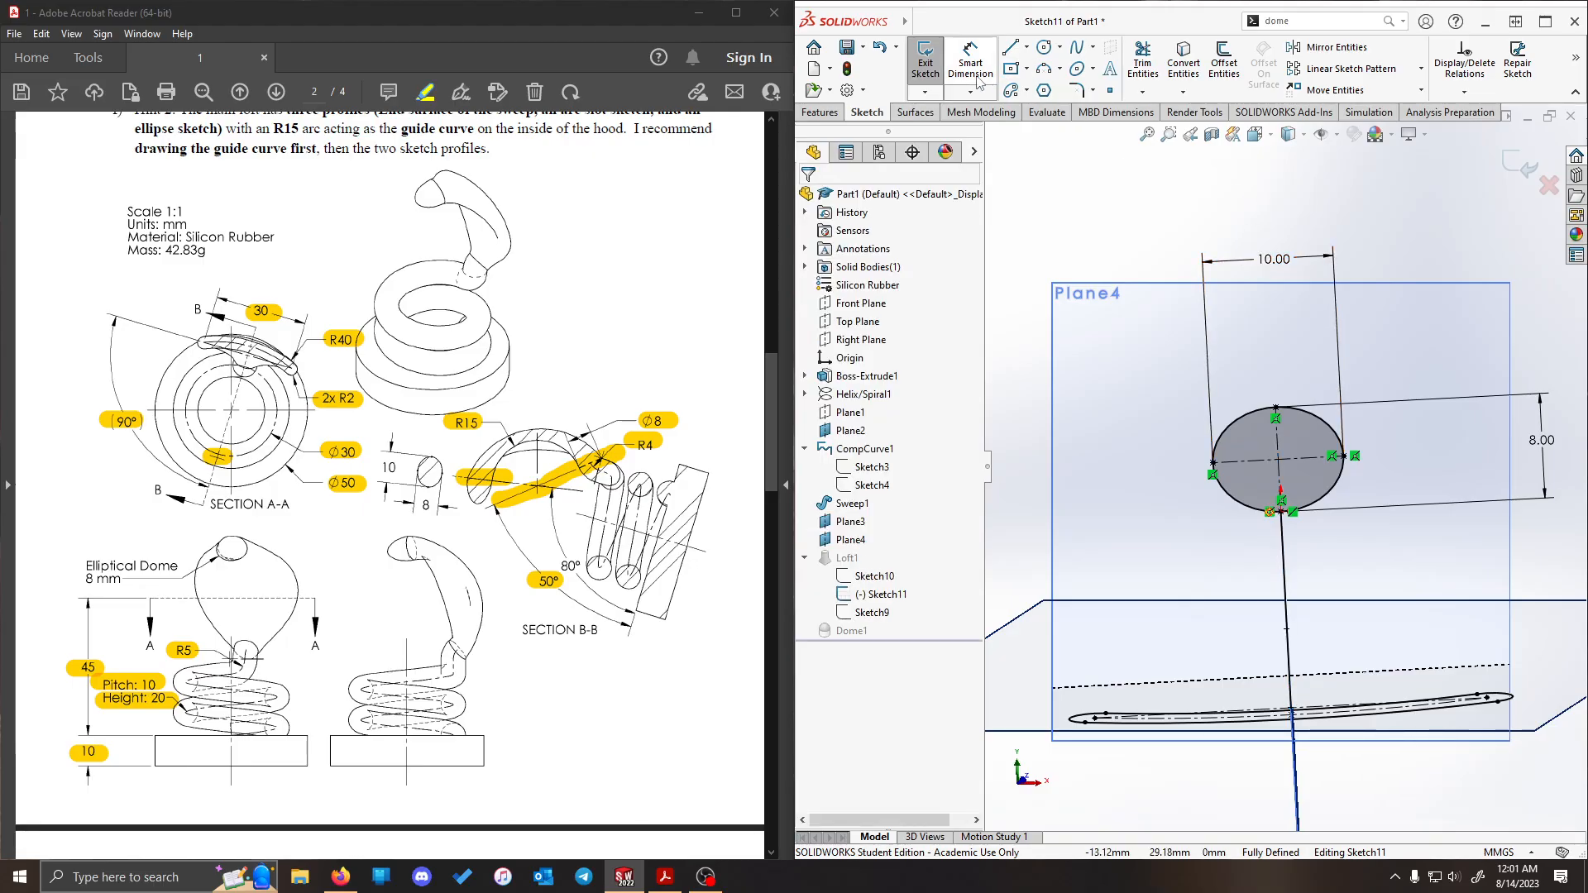
{"action": "left_click", "coordinate": [925, 58]}
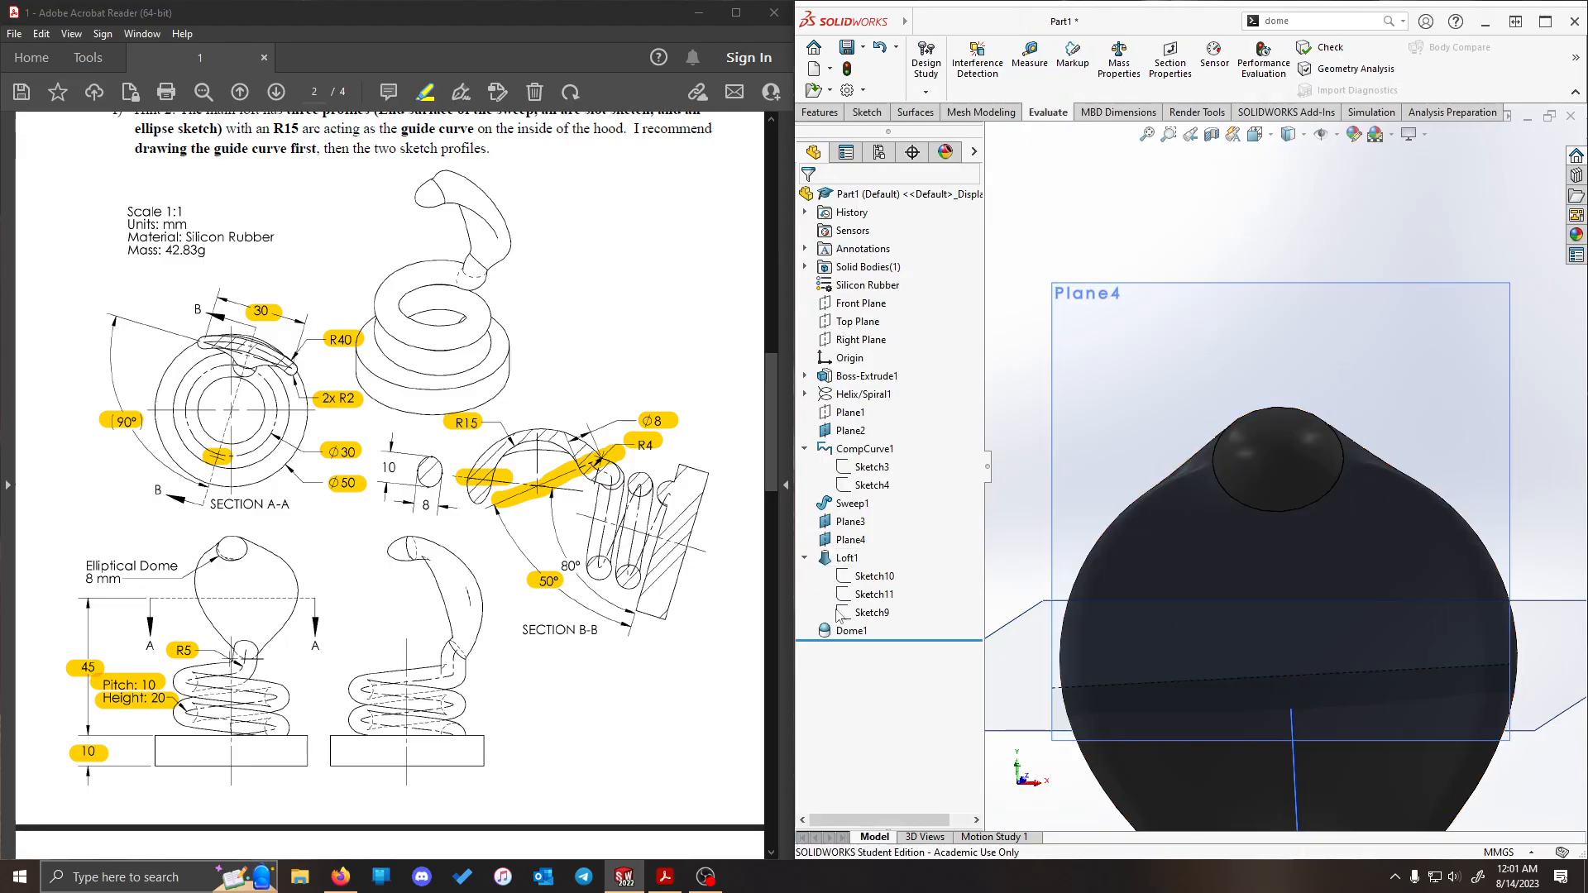
- Recheck the part's mass properties against the drawing's mass after realigning the tip ellipse
{"action": "left_click", "coordinate": [1119, 60]}
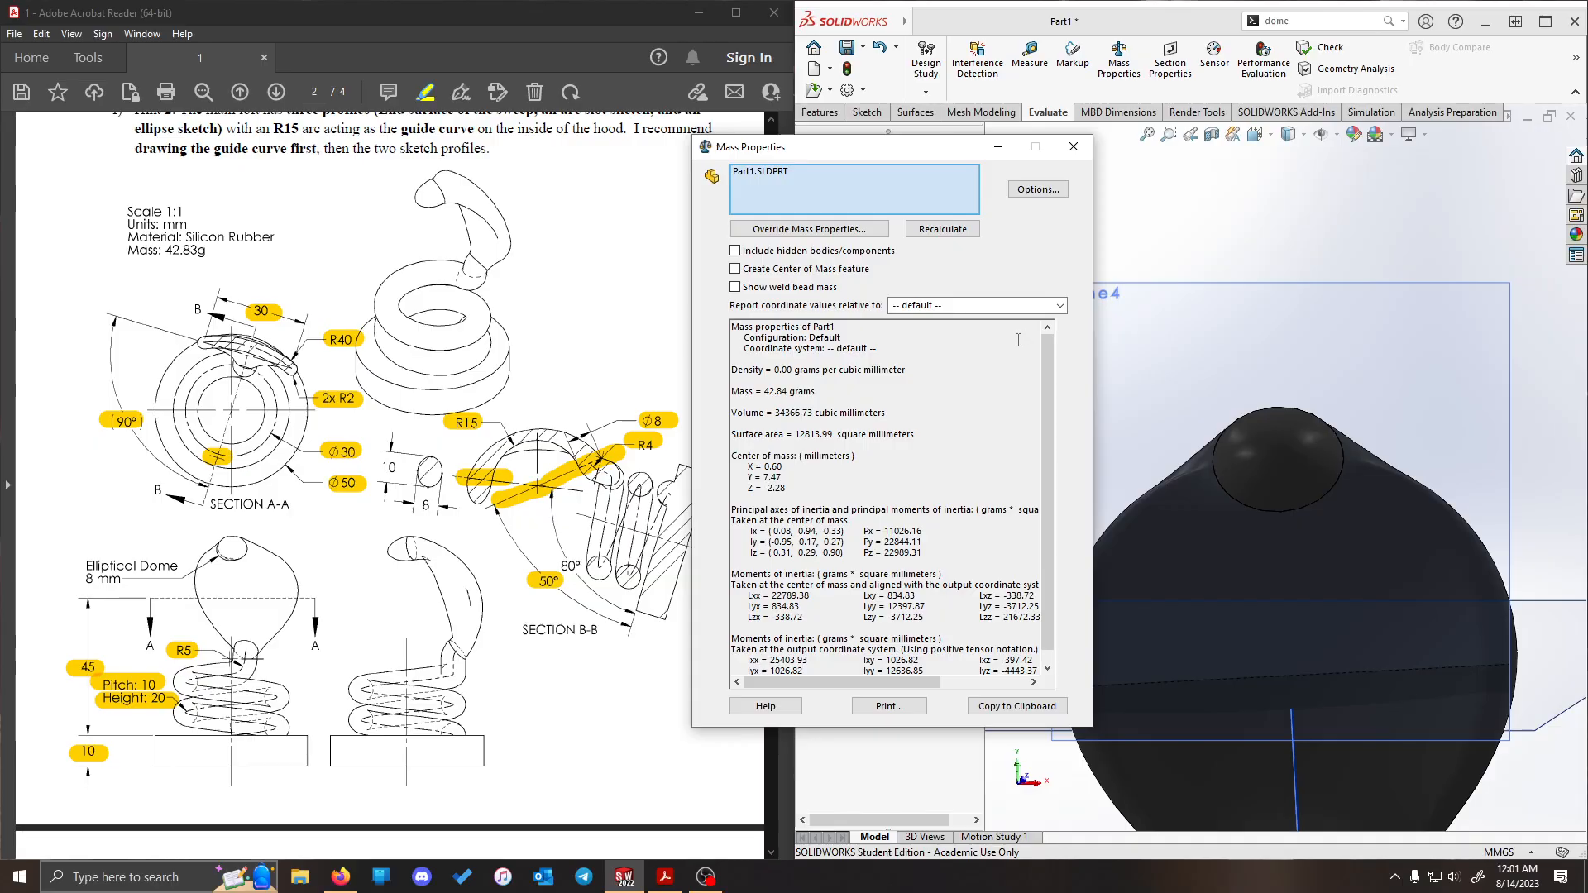
{"action": "left_click", "coordinate": [1074, 147]}
- Open the coil sweep's definition, review its circular profile, path and options, and accept it without changes
{"action": "scroll", "coordinate": [1324, 439], "scroll_direction": "up", "scroll_amount": 6}
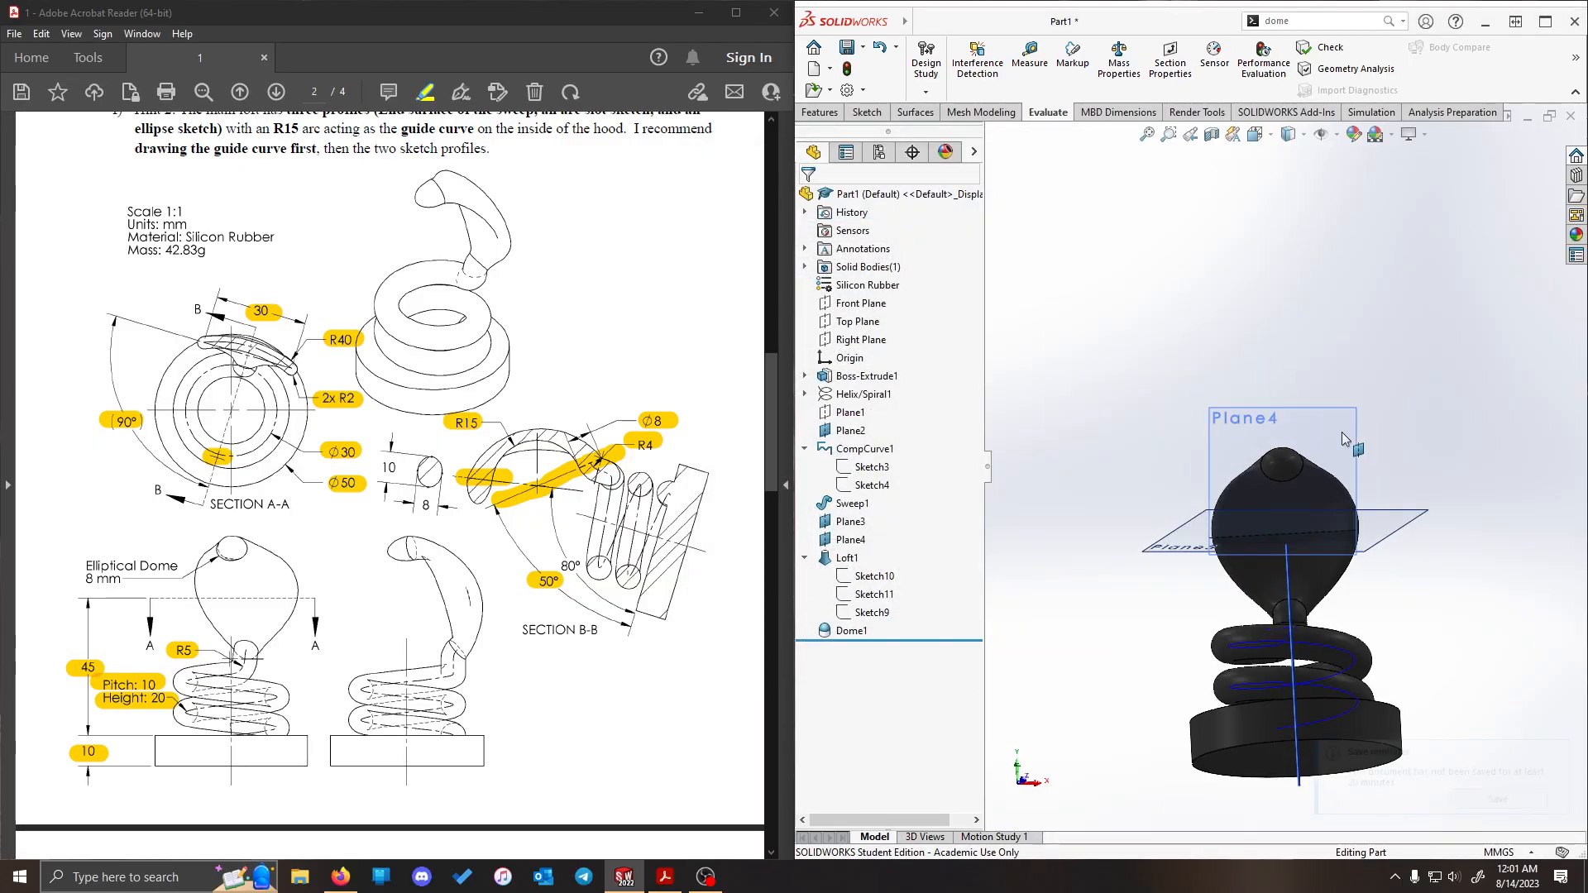
{"action": "middle_click_drag", "start_coordinate": [1342, 438], "coordinate": [1301, 600]}
{"action": "scroll", "coordinate": [1241, 579], "scroll_direction": "down", "scroll_amount": 4}
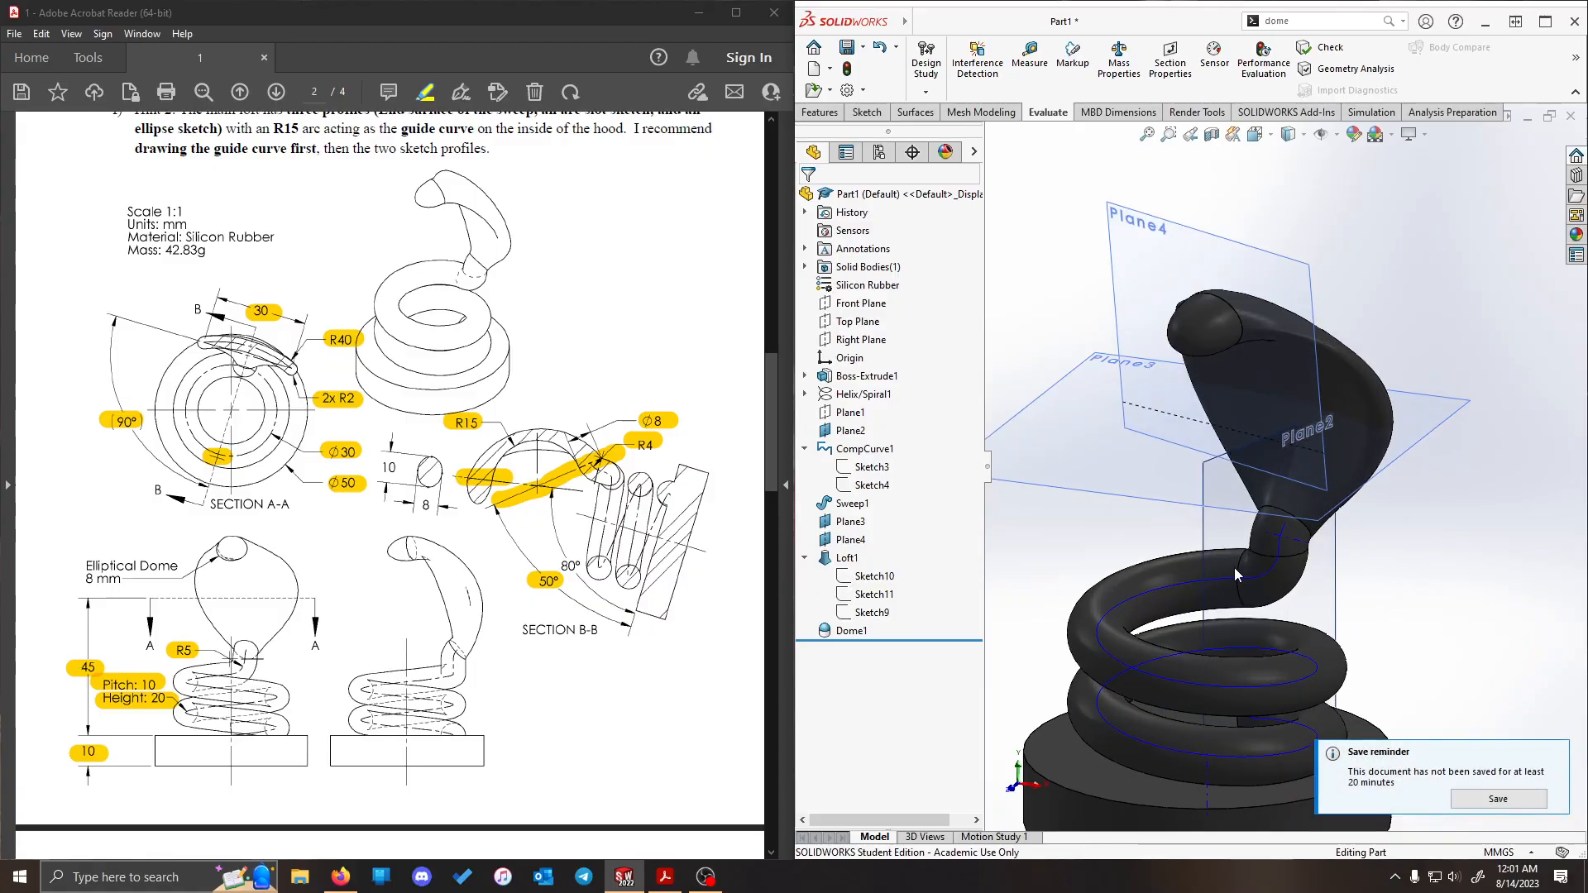
{"action": "right_click", "coordinate": [849, 504]}
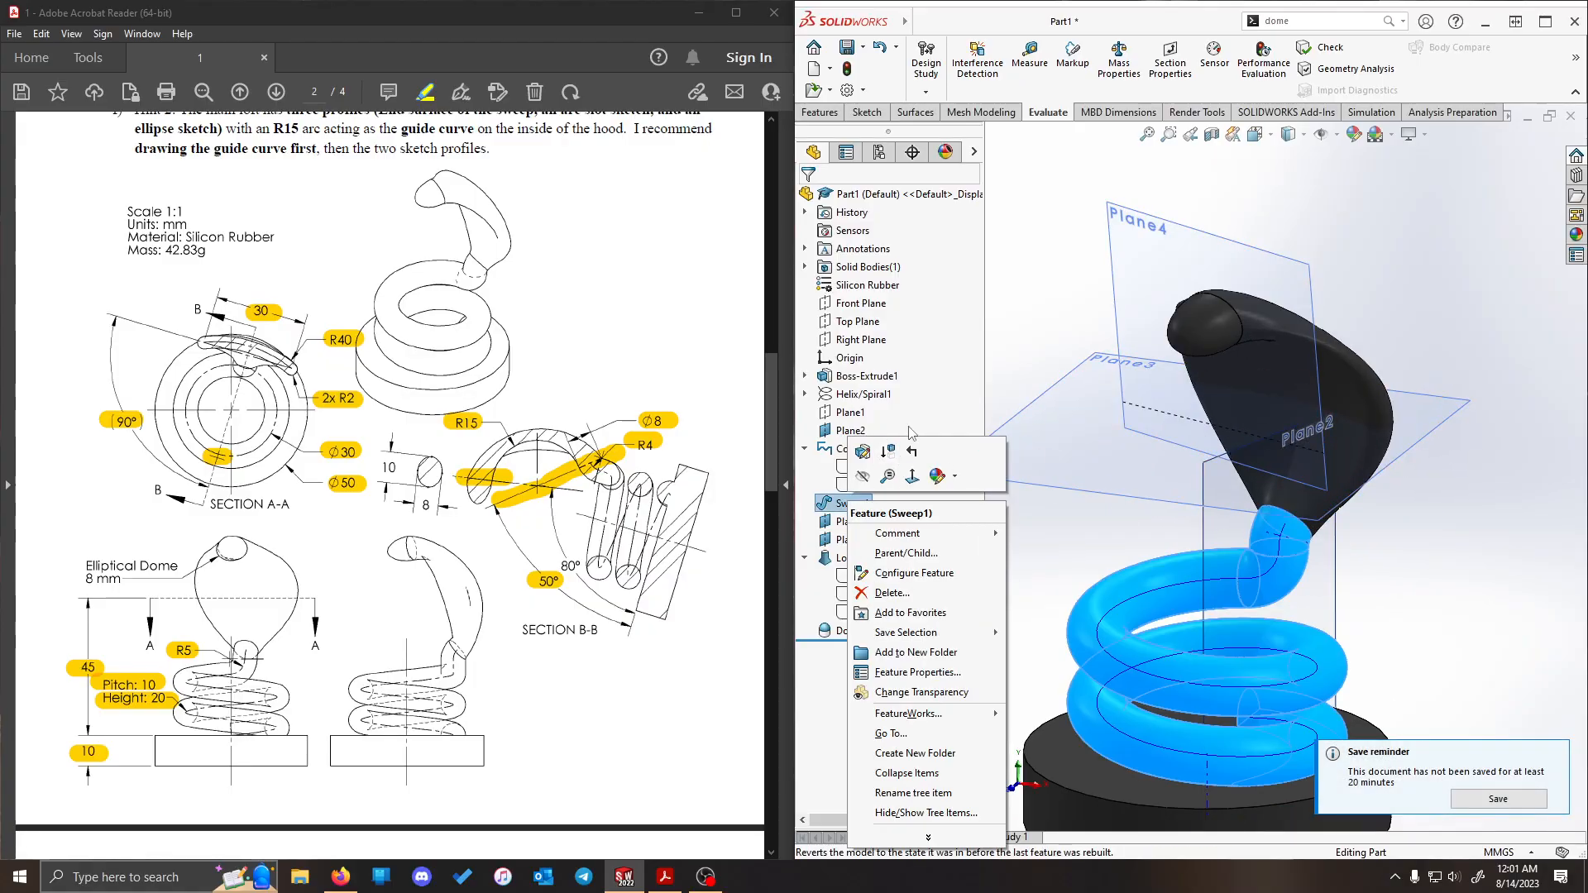
{"action": "left_click", "coordinate": [865, 452]}
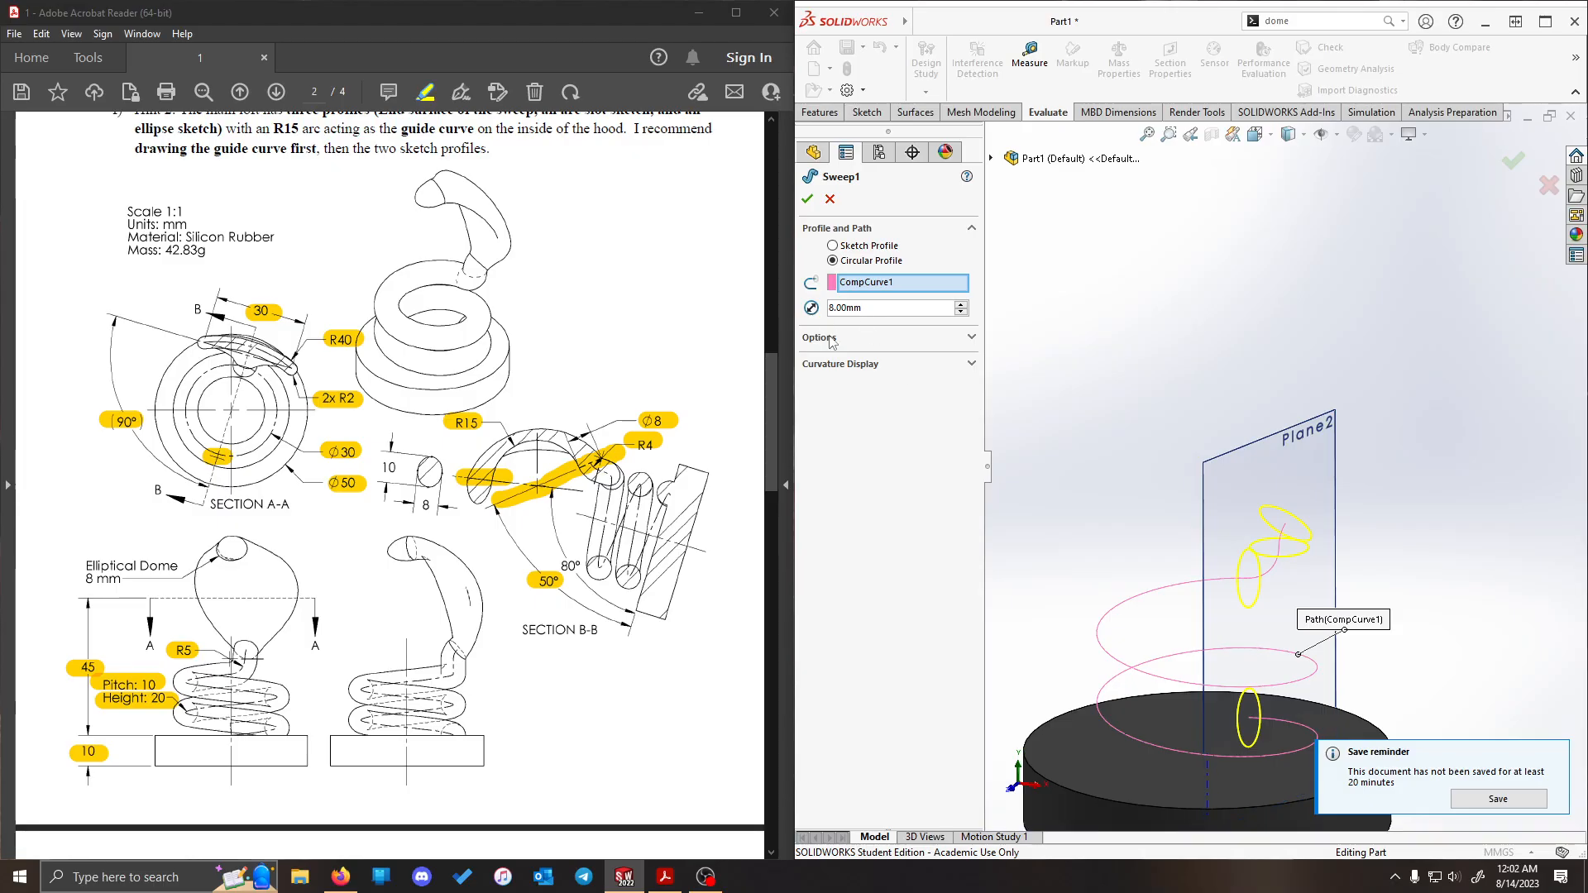
{"action": "left_click", "coordinate": [960, 338]}
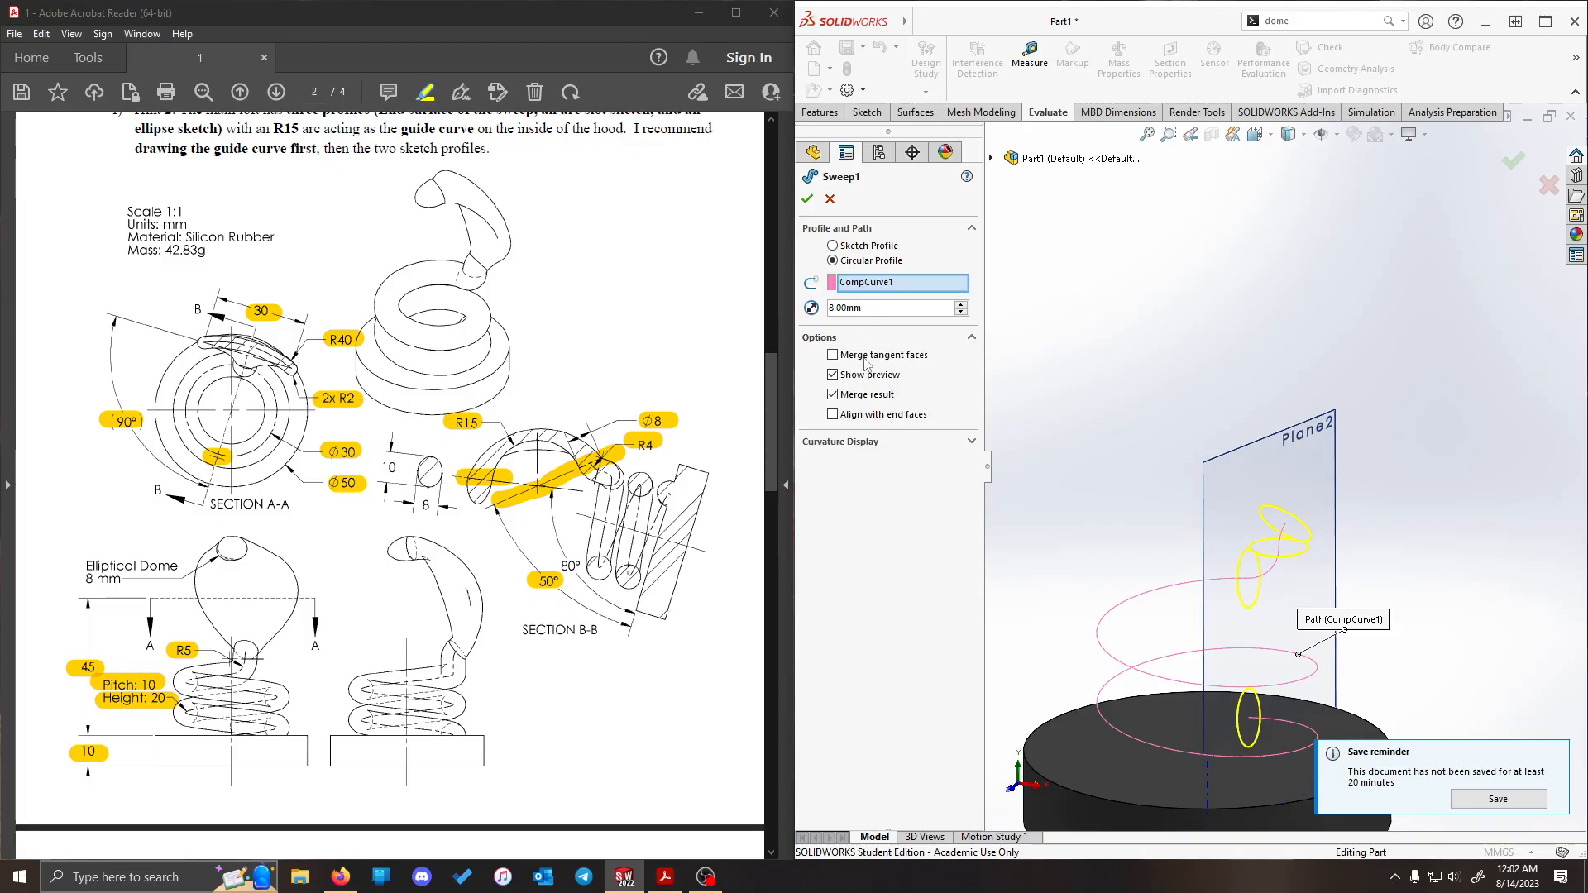
{"action": "left_click", "coordinate": [811, 199]}
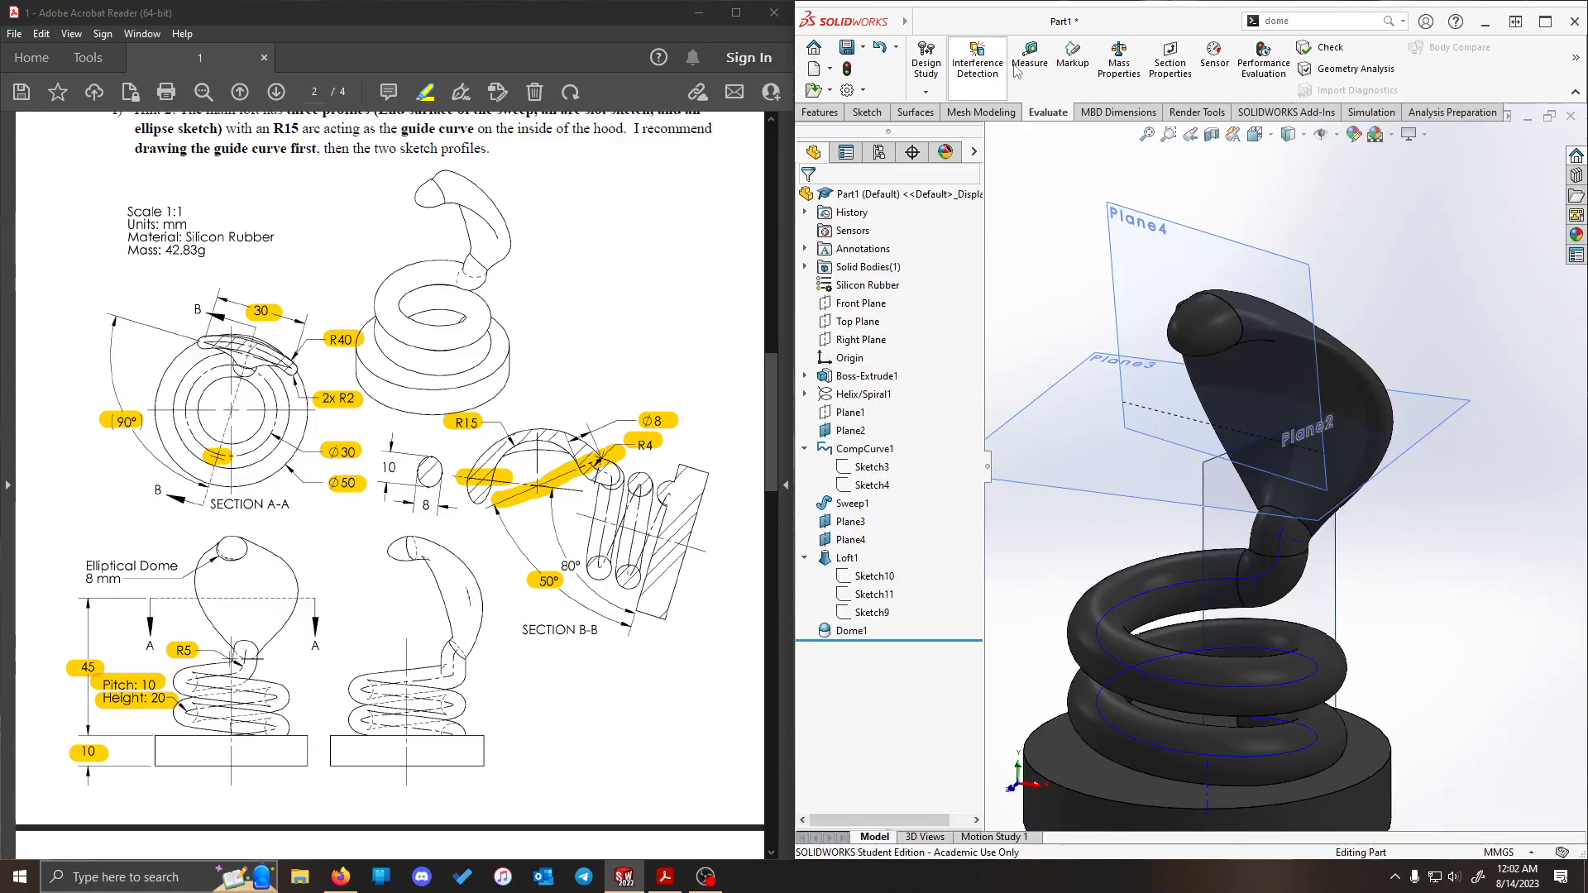
- Compare the part's mass properties with the drawing's 42.83 g once more after reviewing the sweep
{"action": "left_click", "coordinate": [1119, 59]}
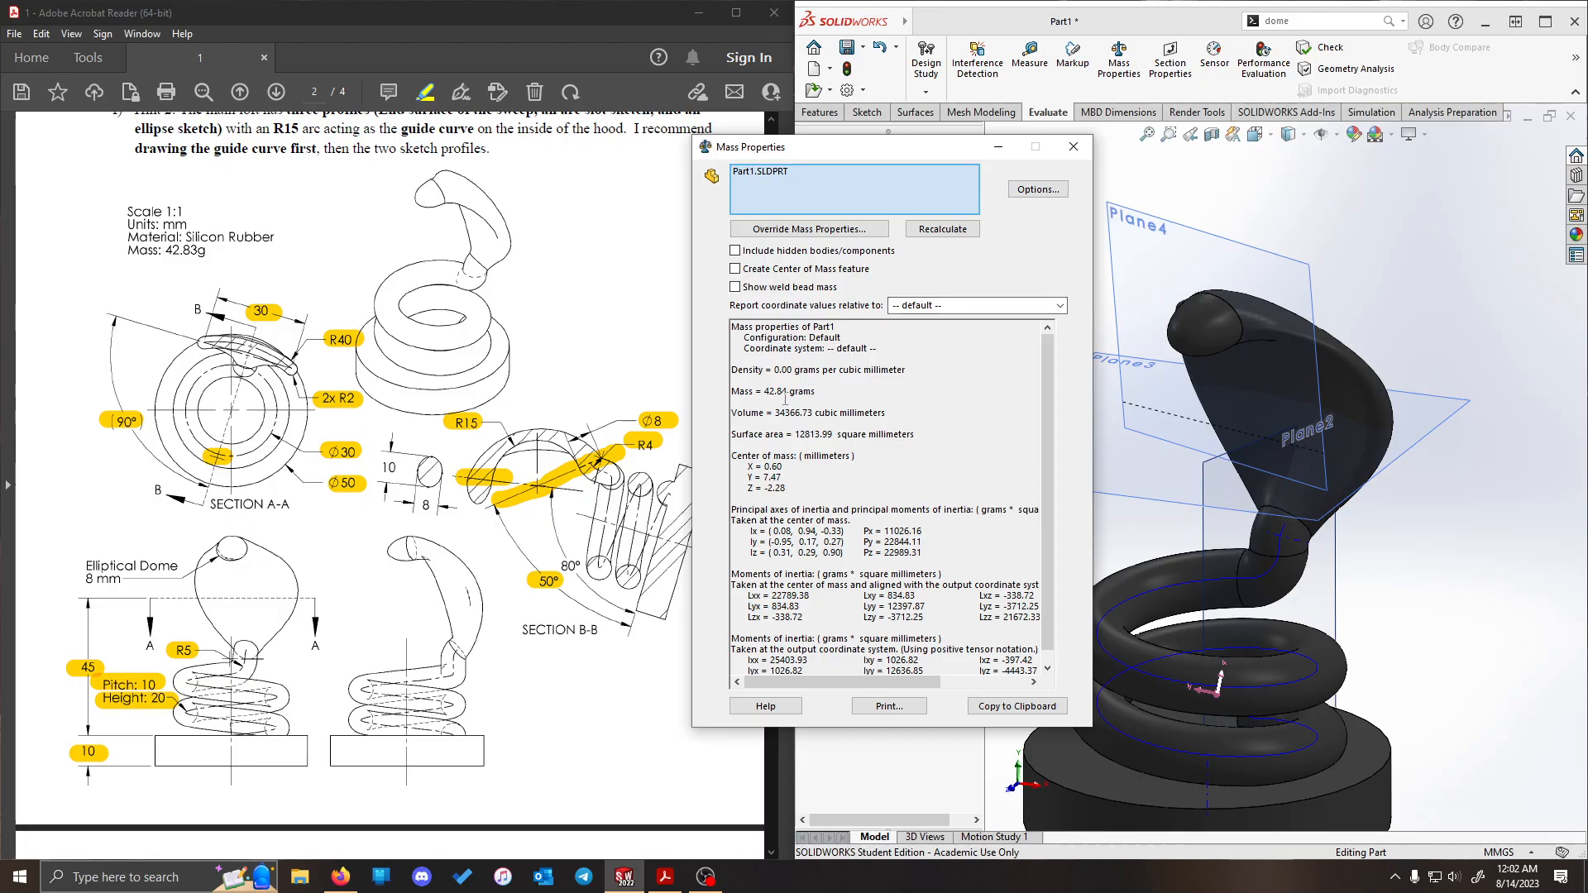
{"action": "left_click", "coordinate": [1074, 147]}
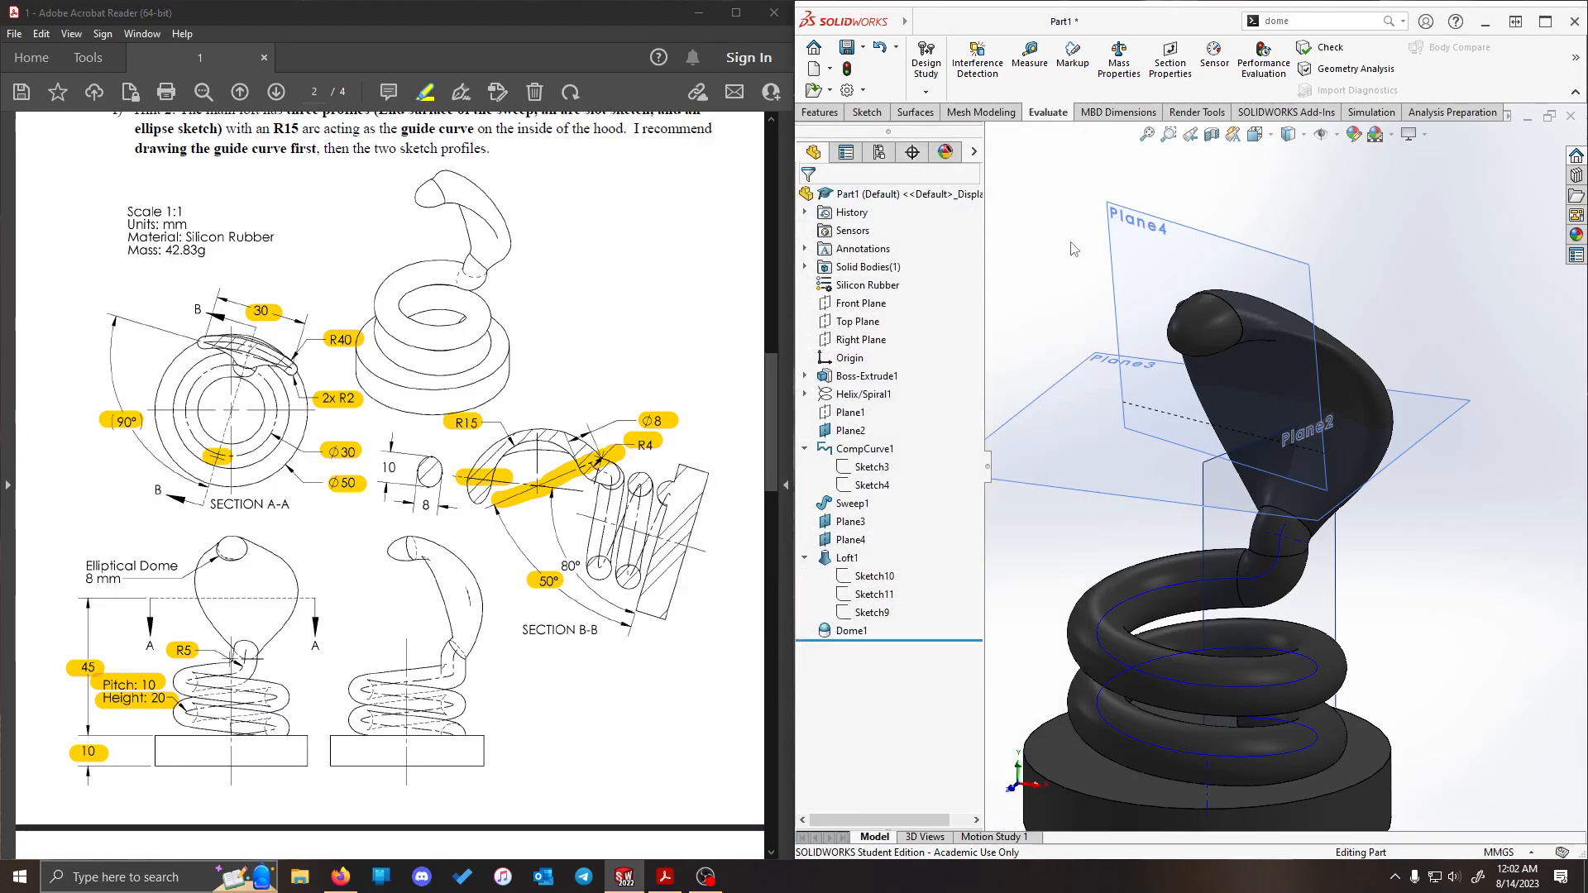
{"action": "scroll", "coordinate": [1326, 530], "scroll_direction": "up", "scroll_amount": 3}
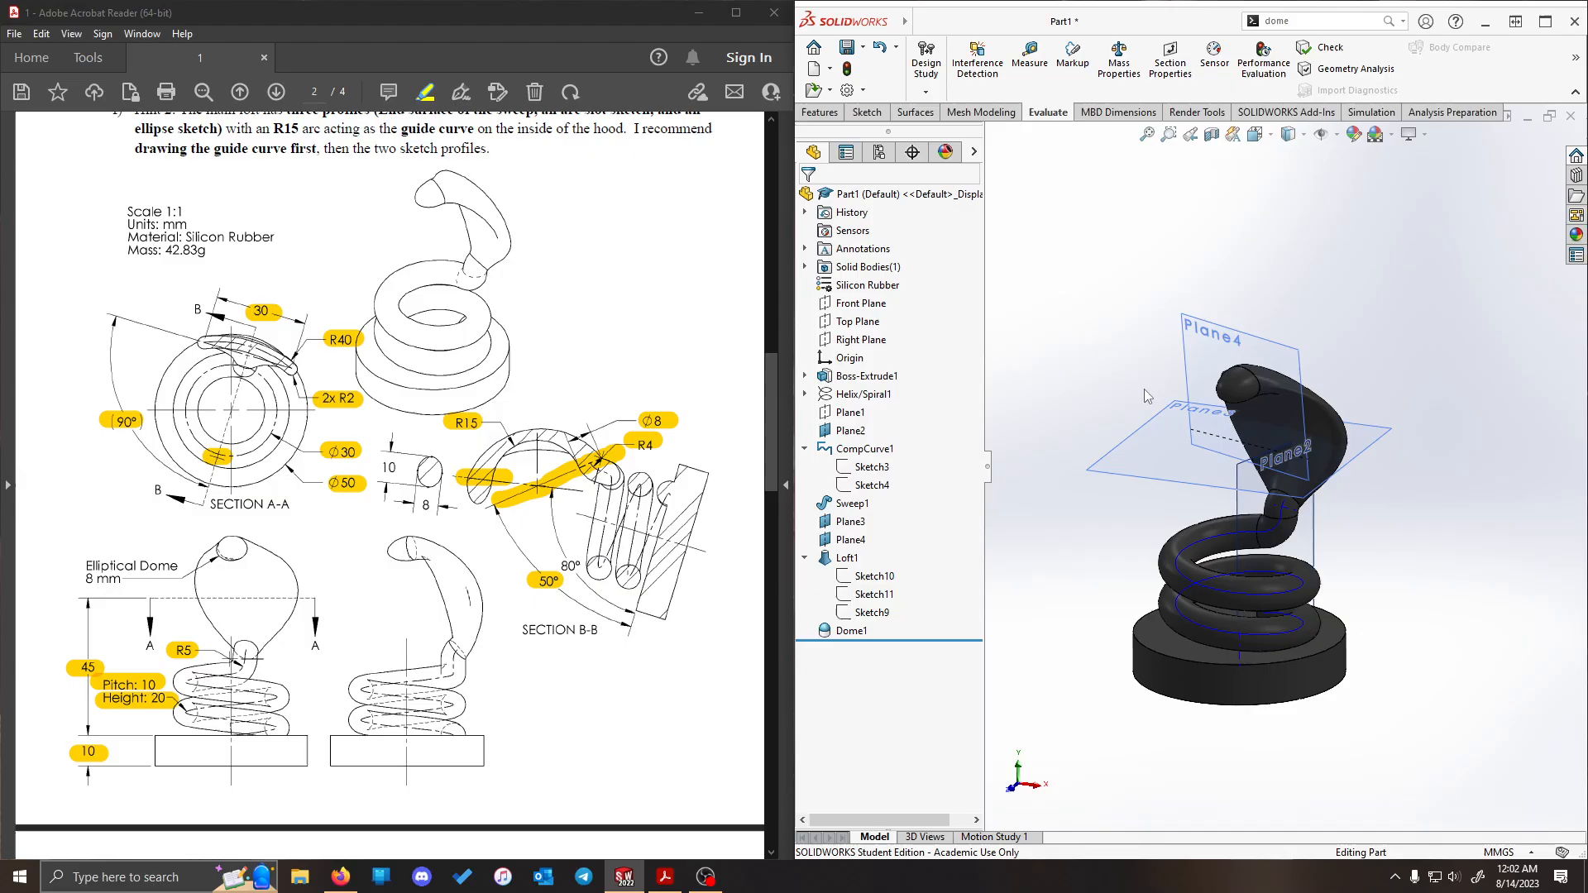